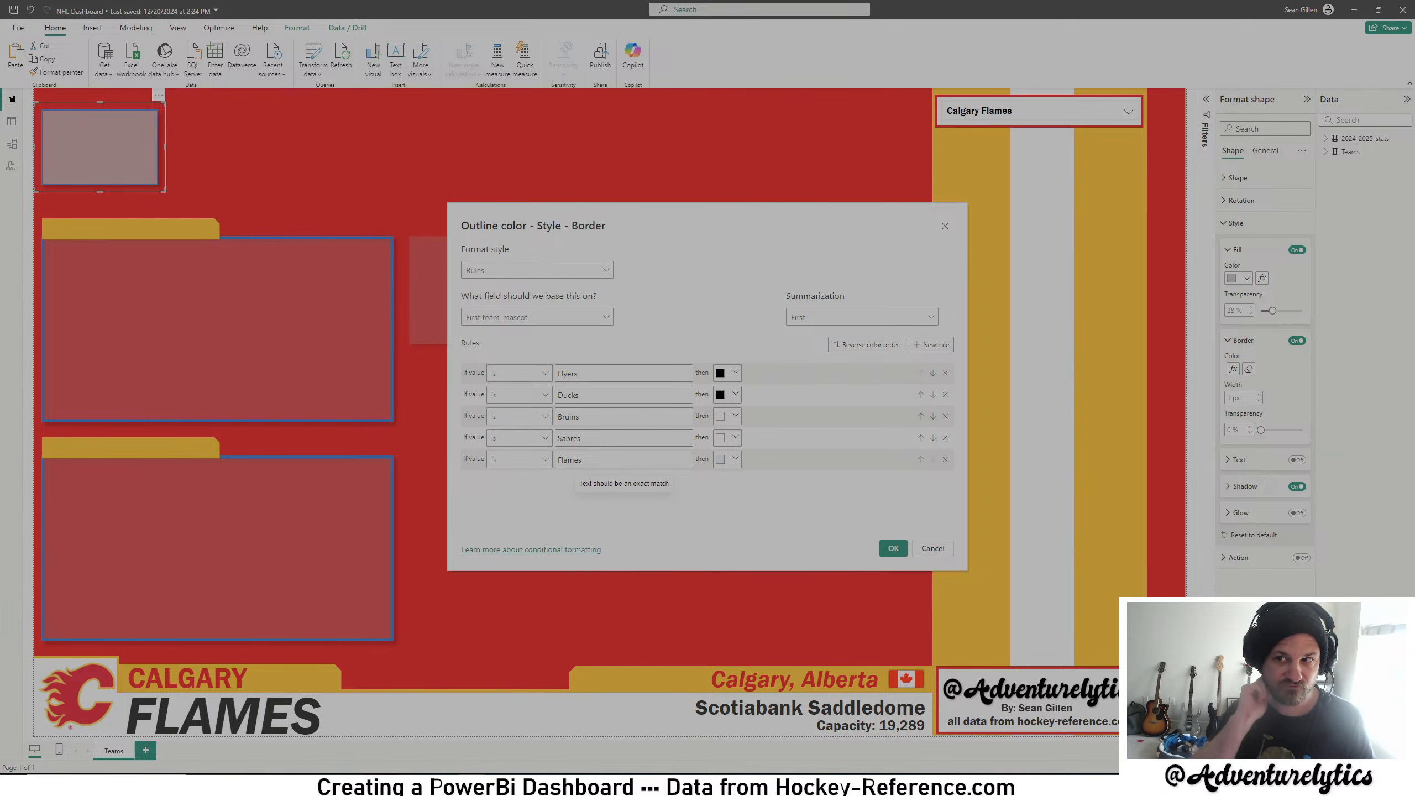
- Close the border color rules without saving and review the fields, records and relationship of the 2024_2025_stats and Teams tables
click(937, 551)
click(1326, 139)
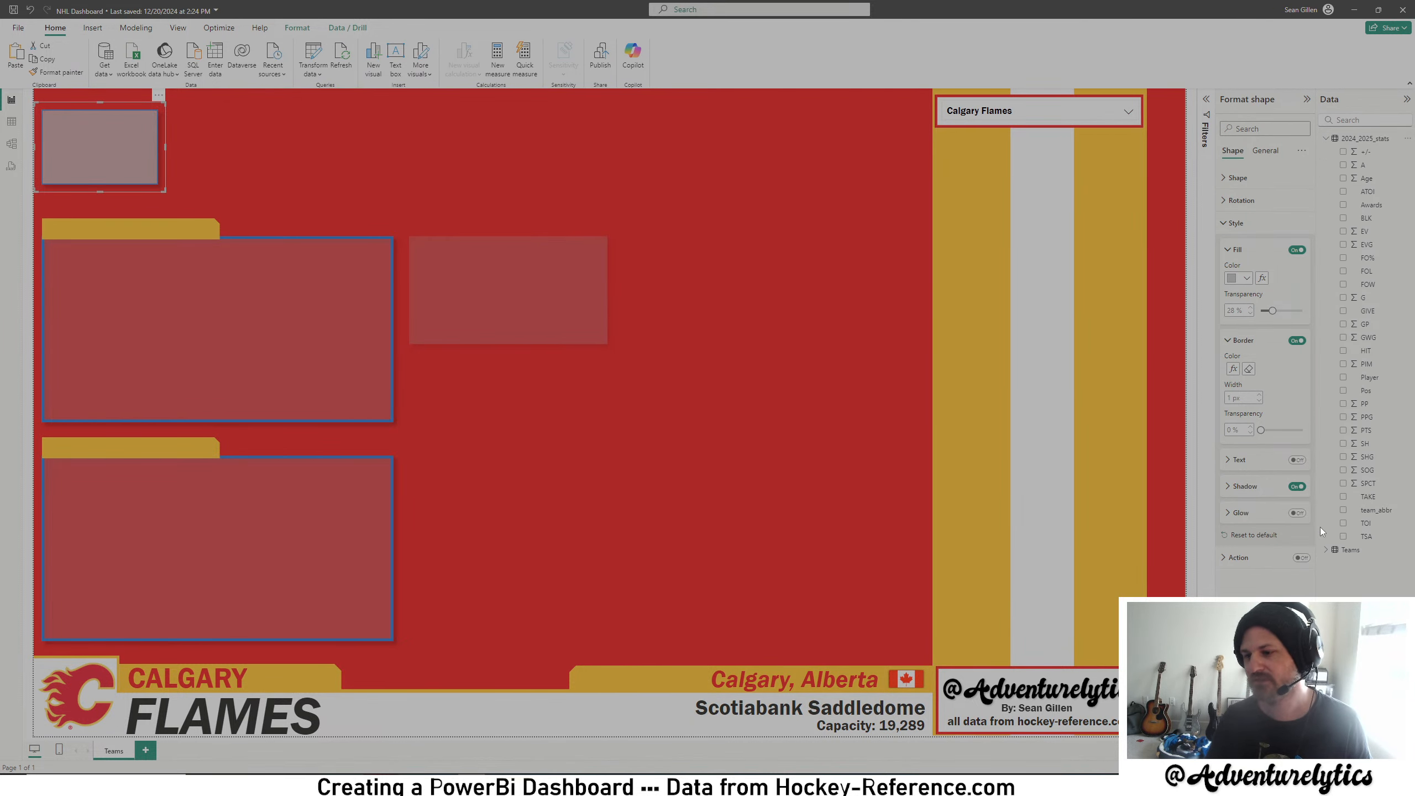
click(1327, 549)
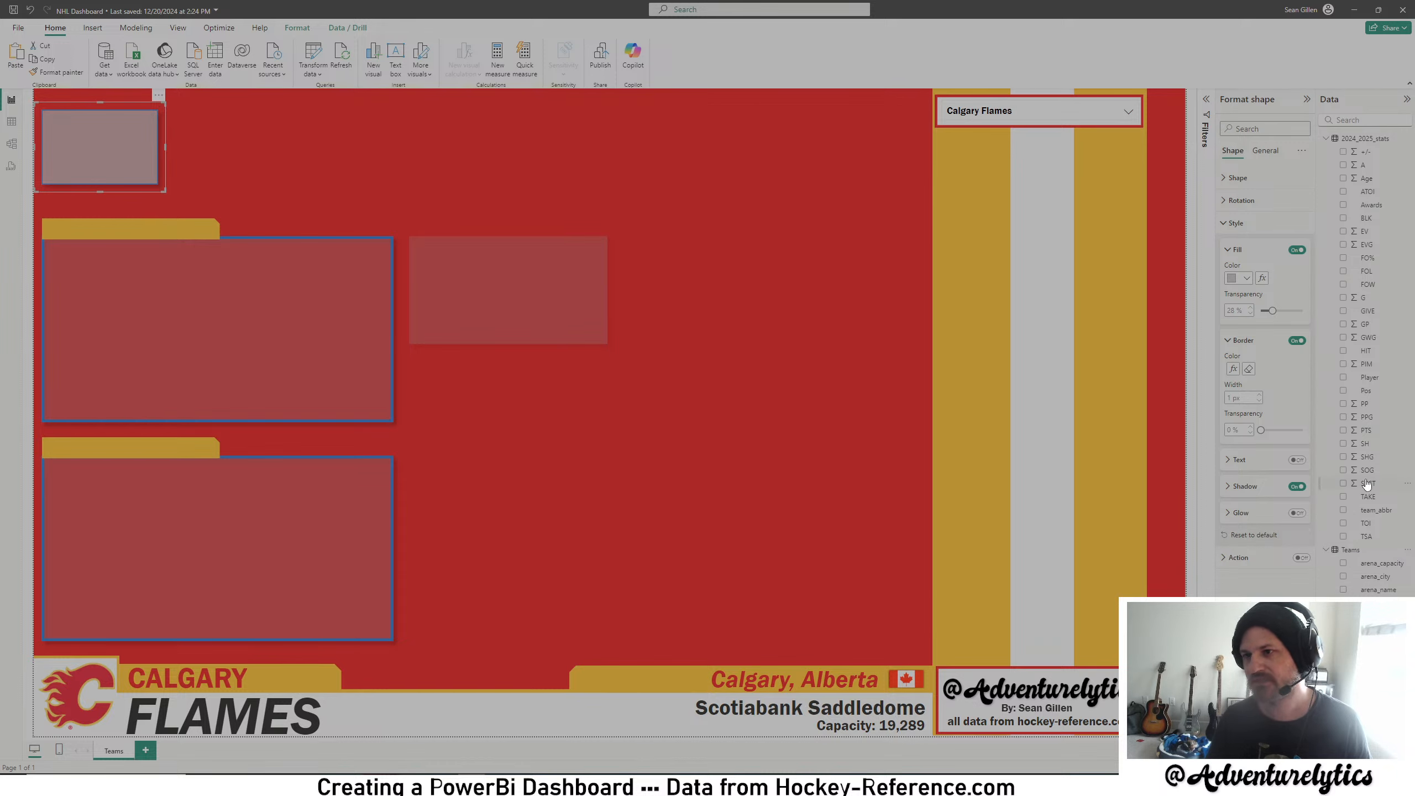
click(11, 122)
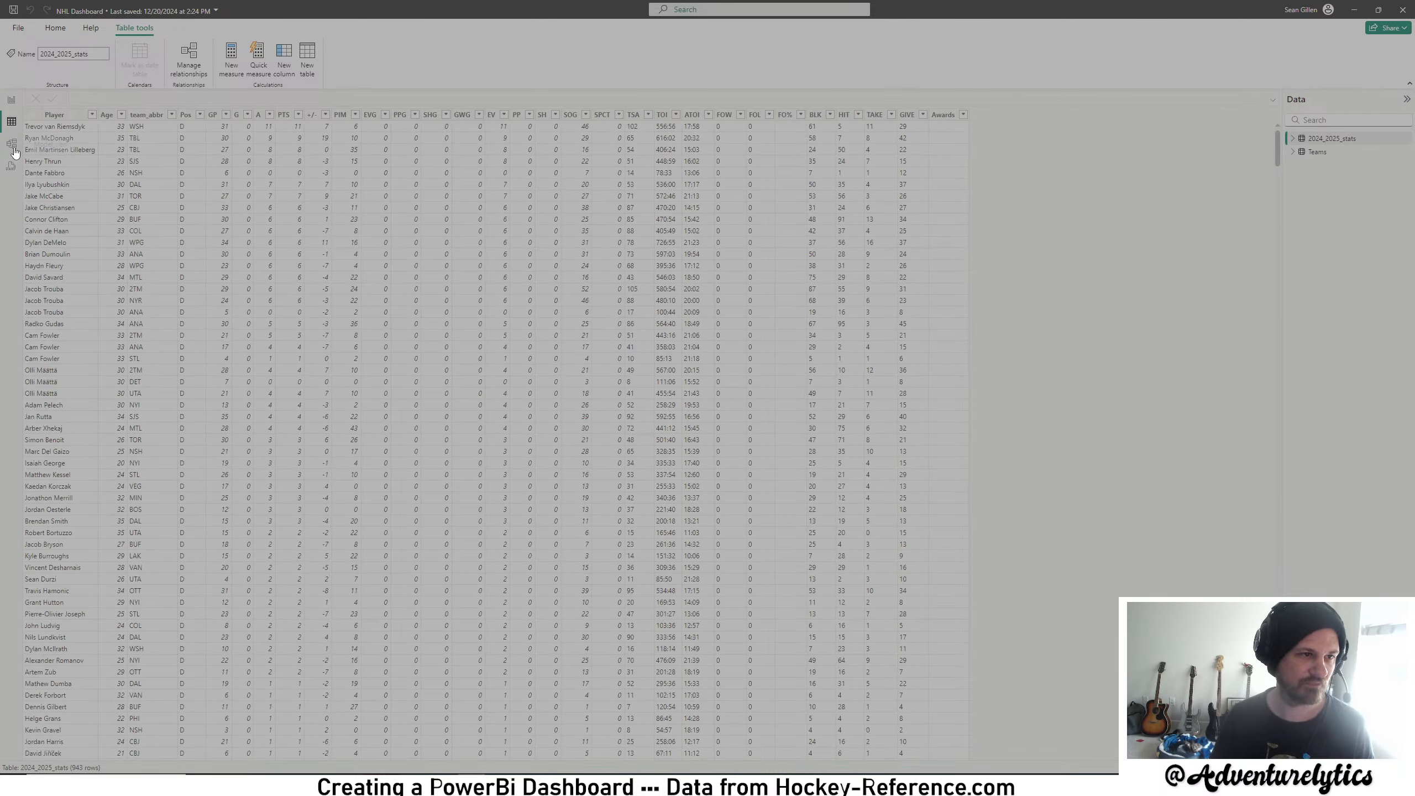
click(12, 147)
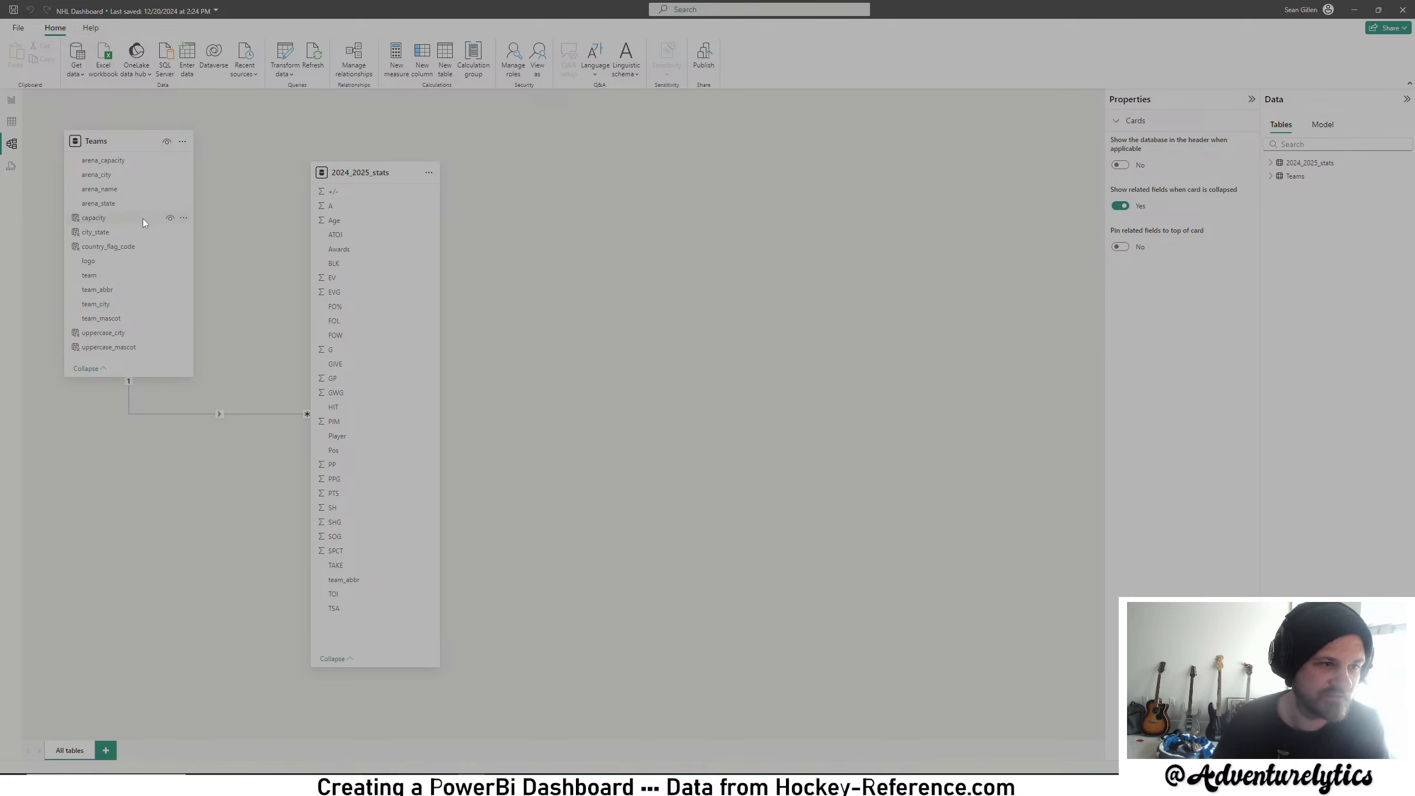
- Show the 2024_2025_stats records and refresh the data of all tables
click(11, 122)
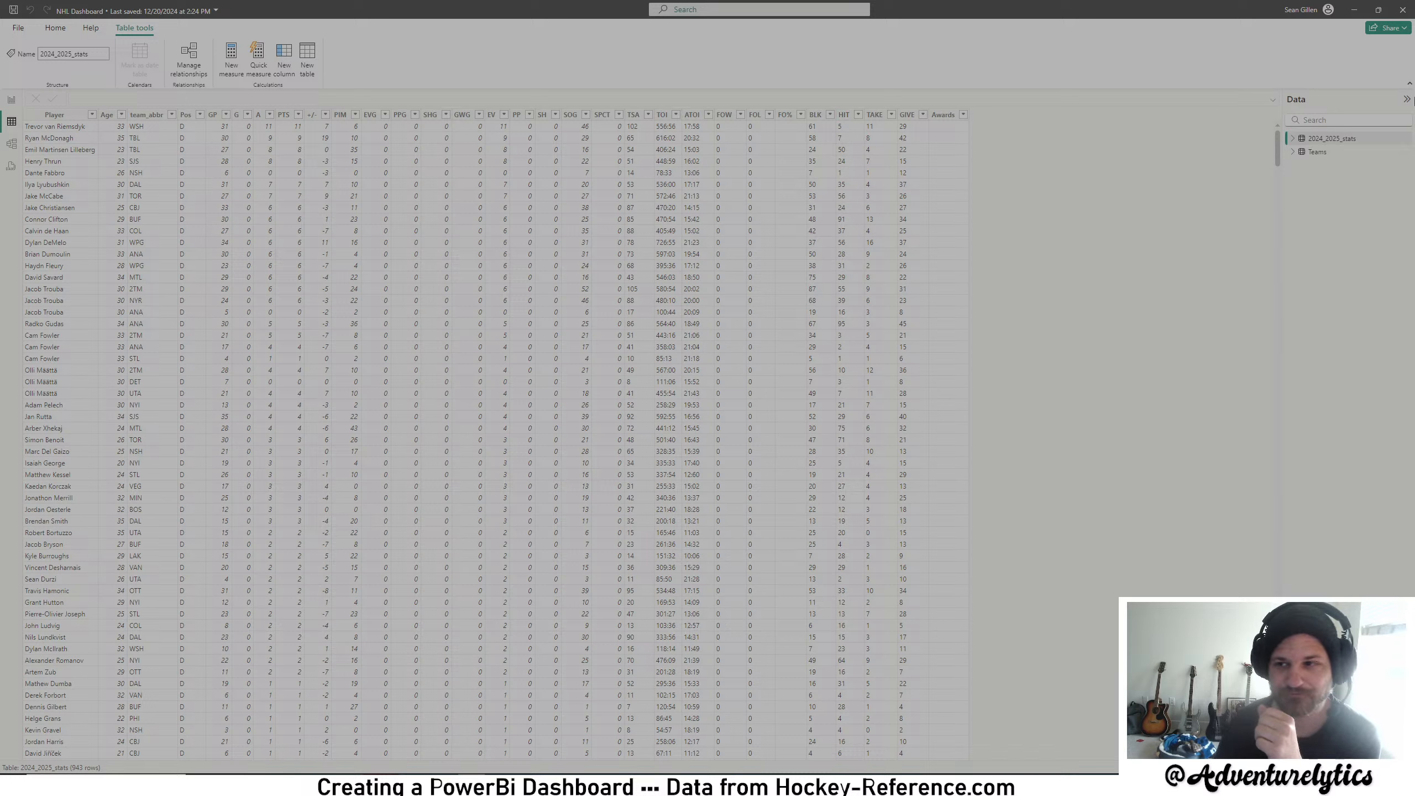
click(53, 31)
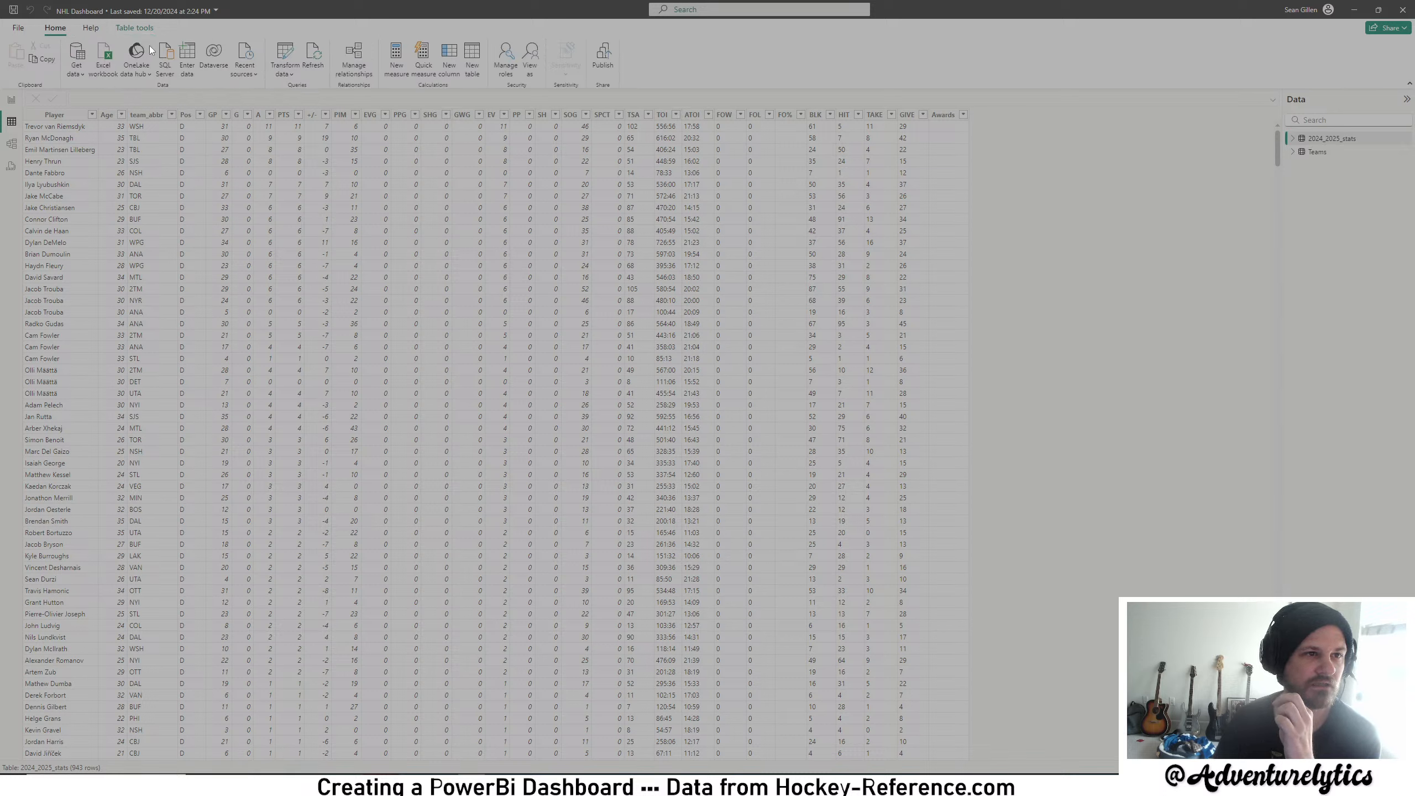
click(314, 58)
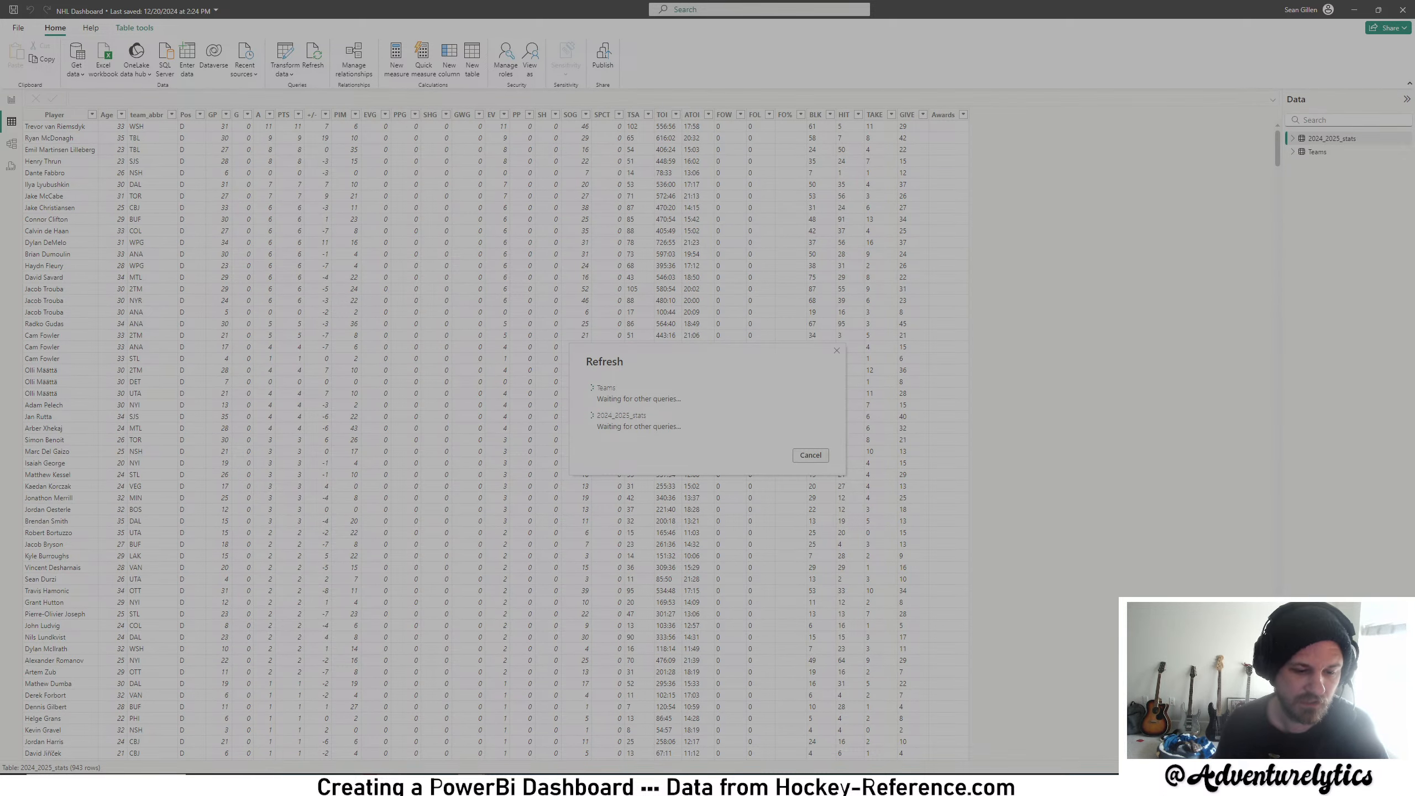
- Switch to the browser and open Hockey-Reference's 2024-25 NHL skater statistics through the goals leaders, selecting the page address
click(401, 733)
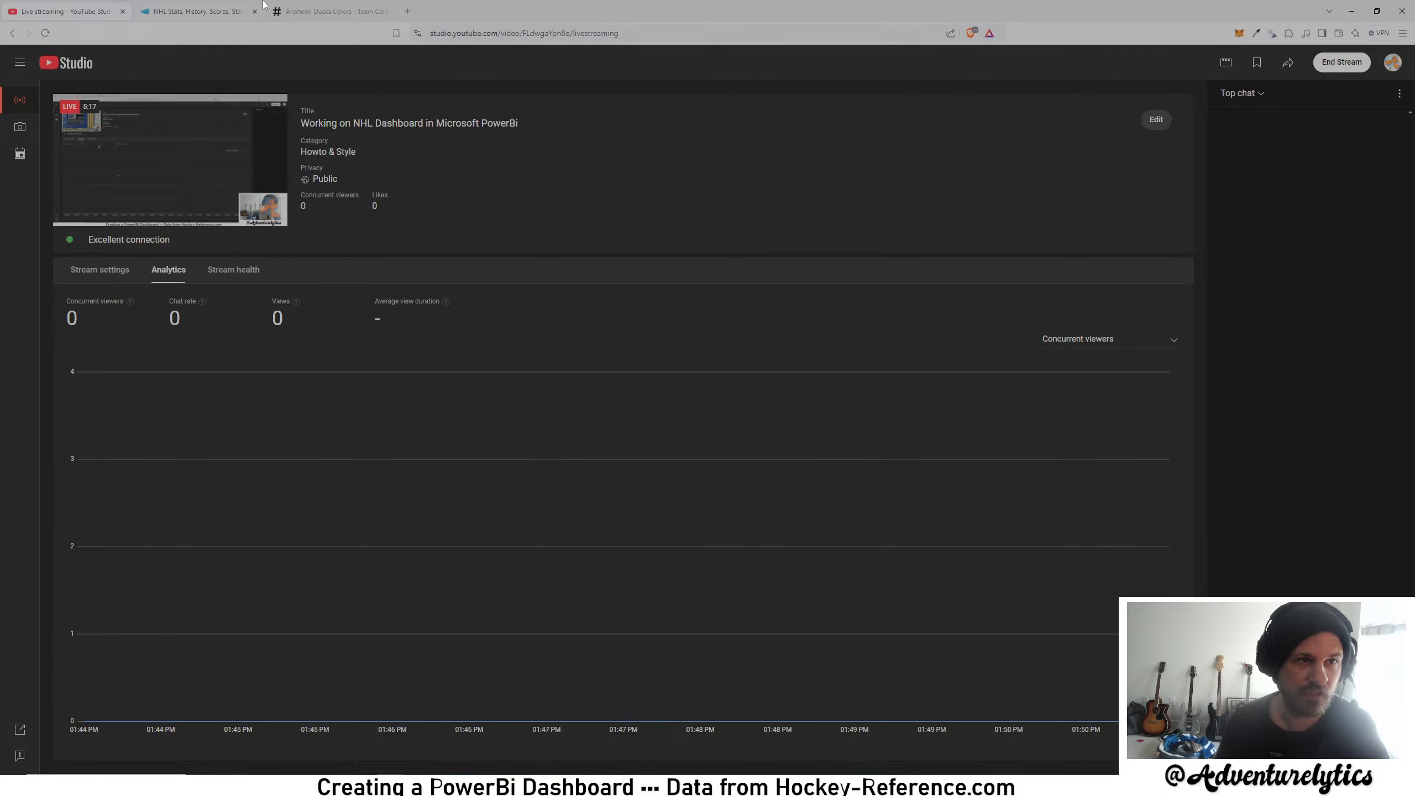
click(220, 7)
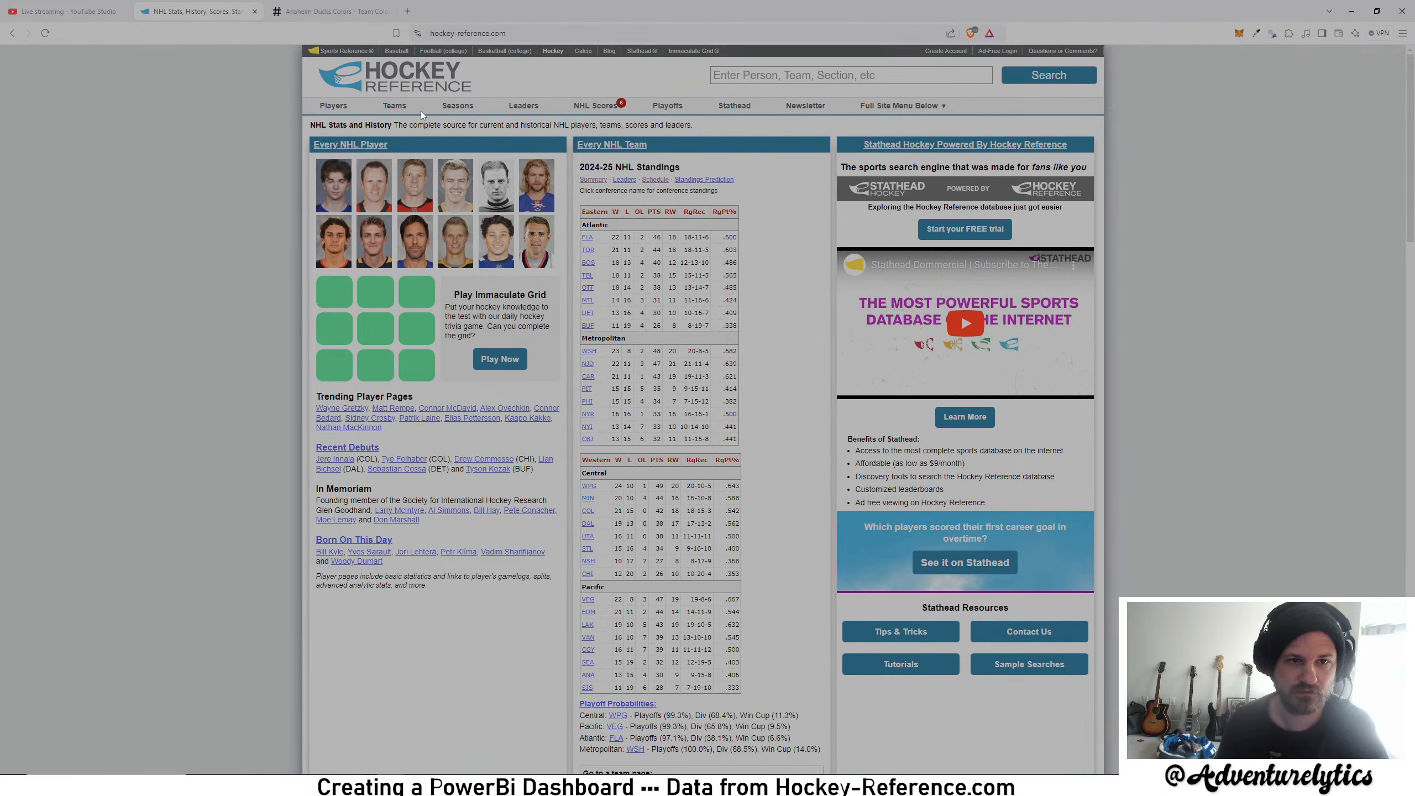
mouse_move(362, 116)
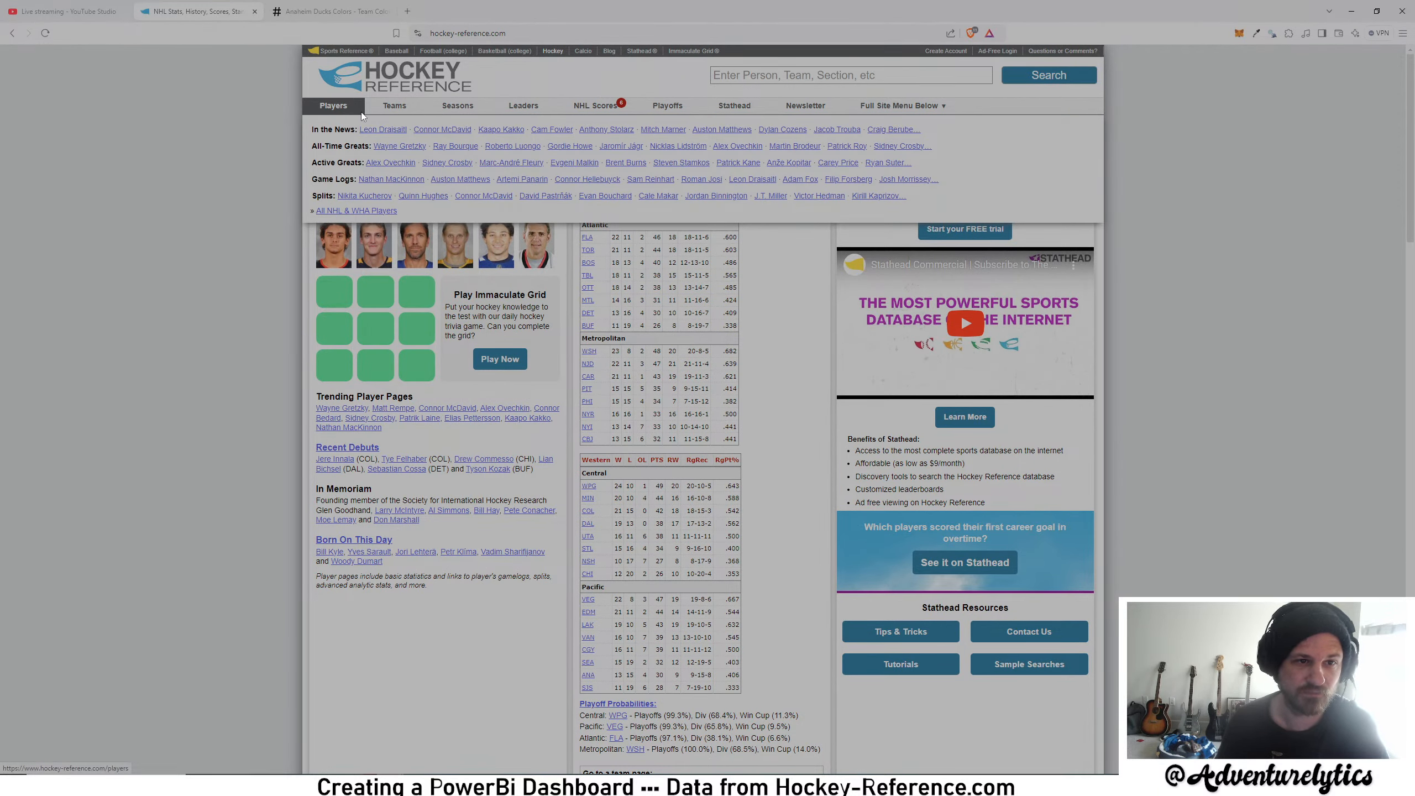
mouse_move(517, 109)
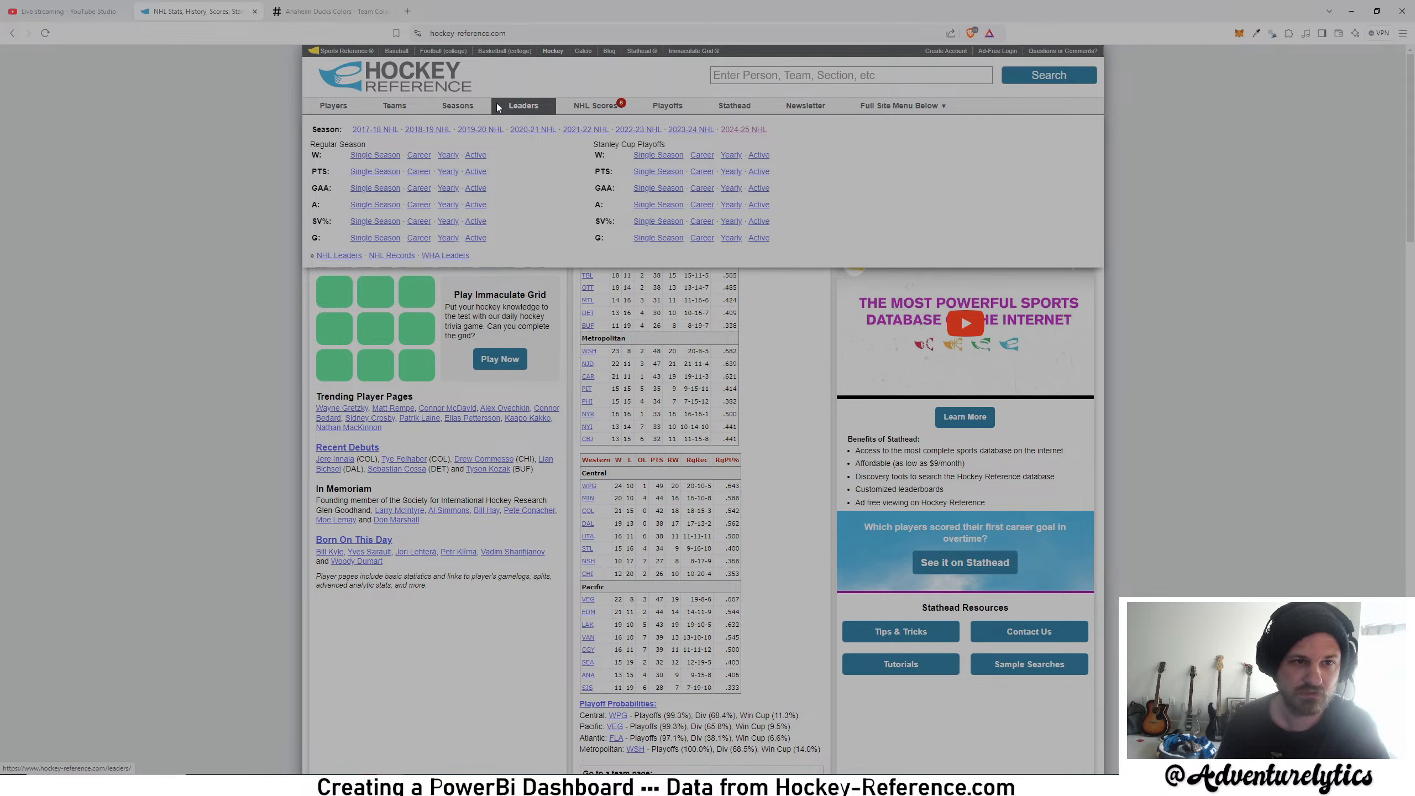
click(743, 130)
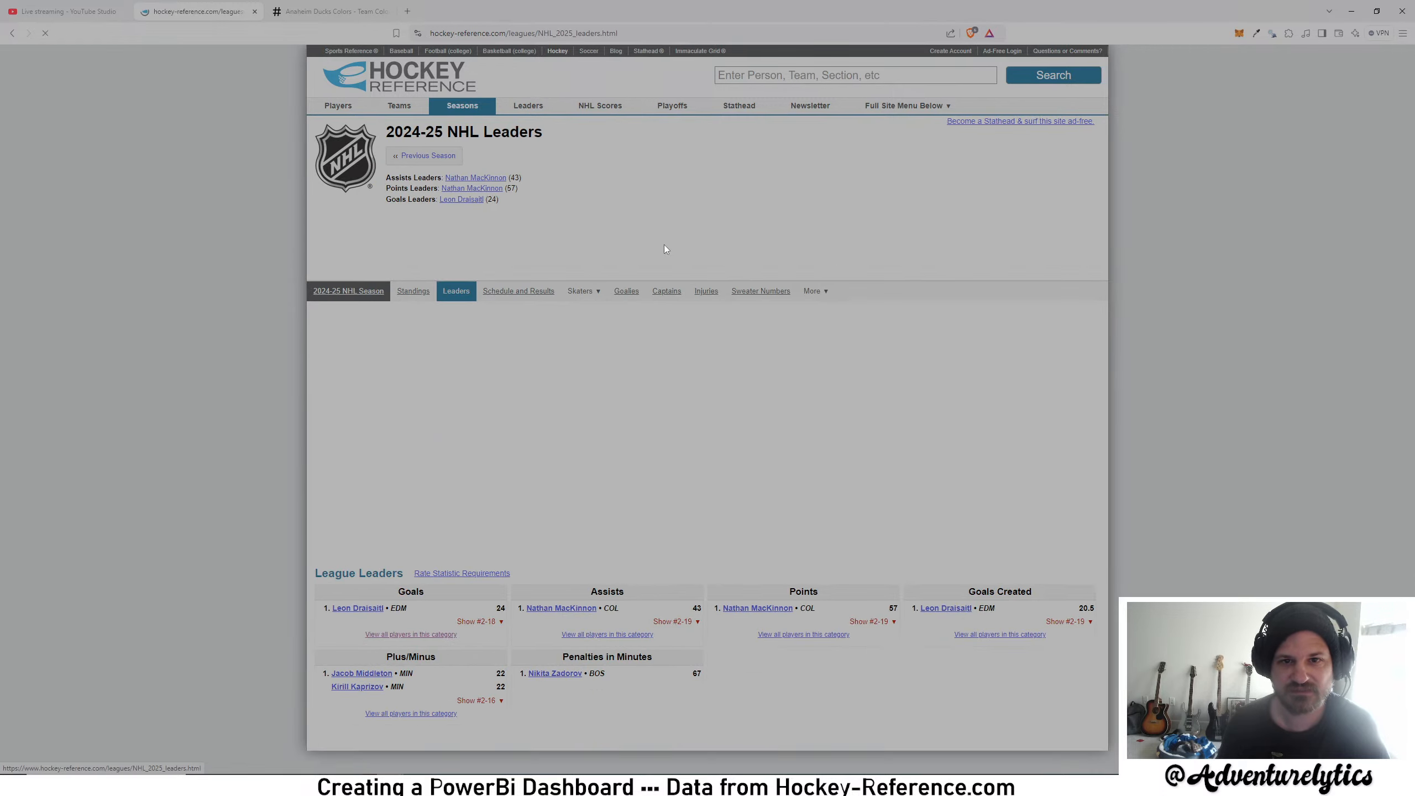
scroll(668, 411, down, 4)
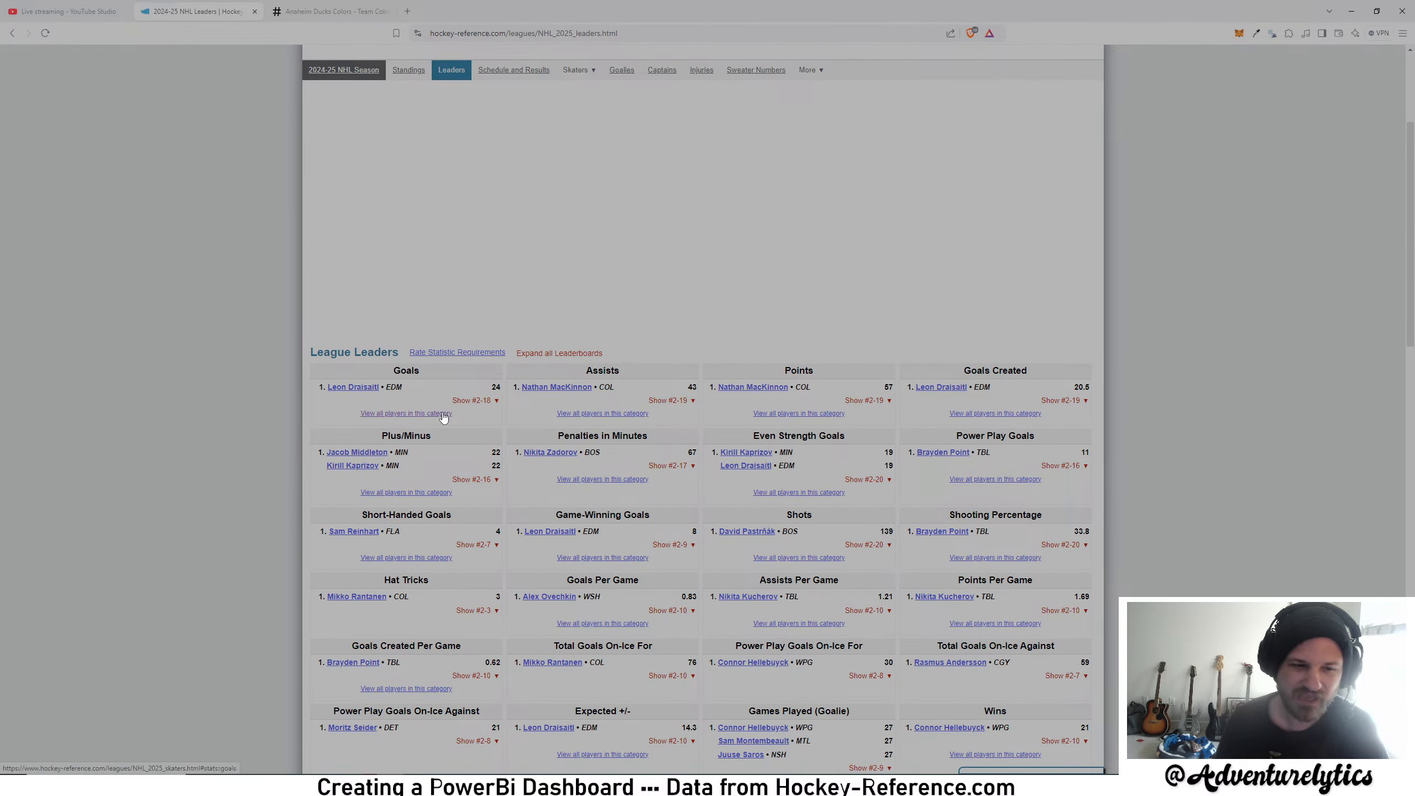
click(434, 412)
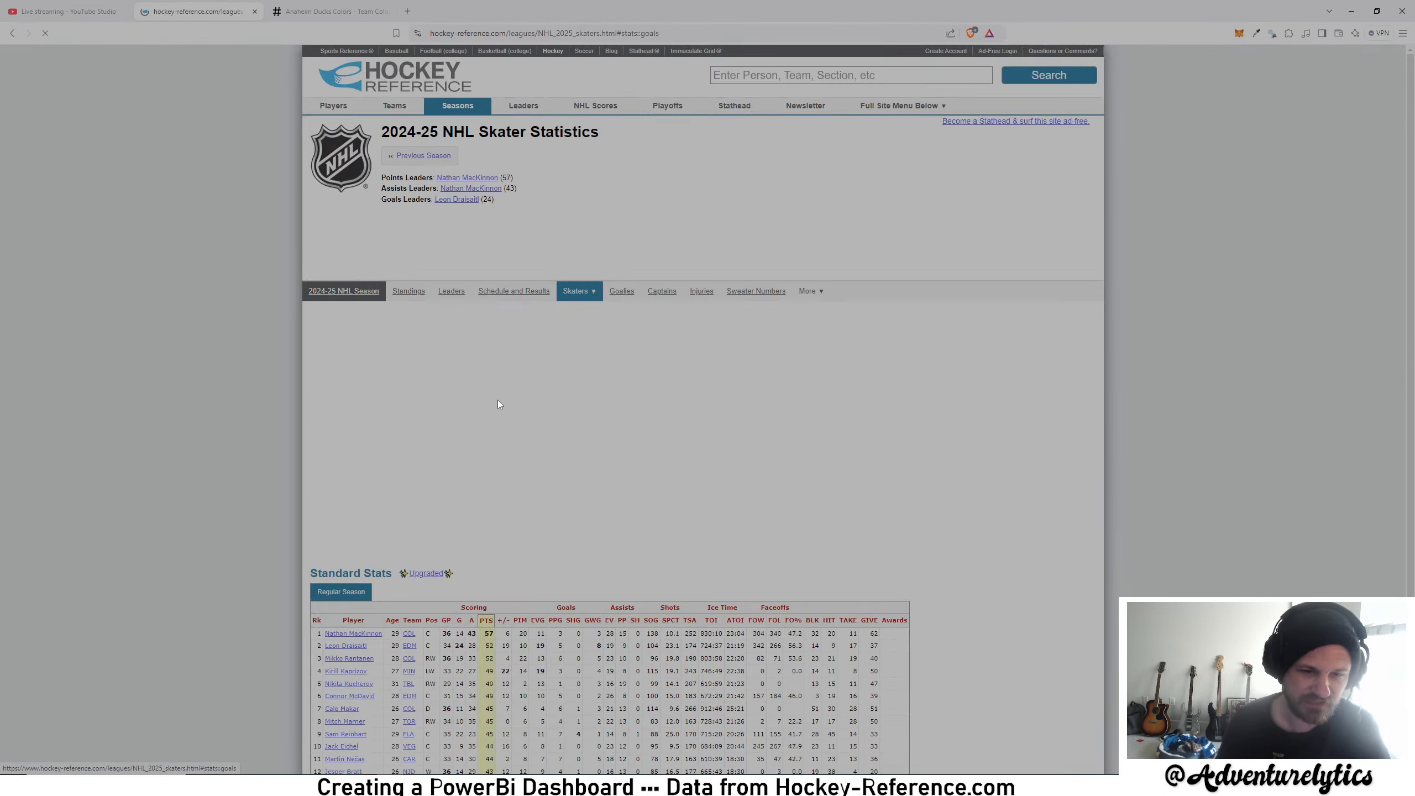
click(715, 32)
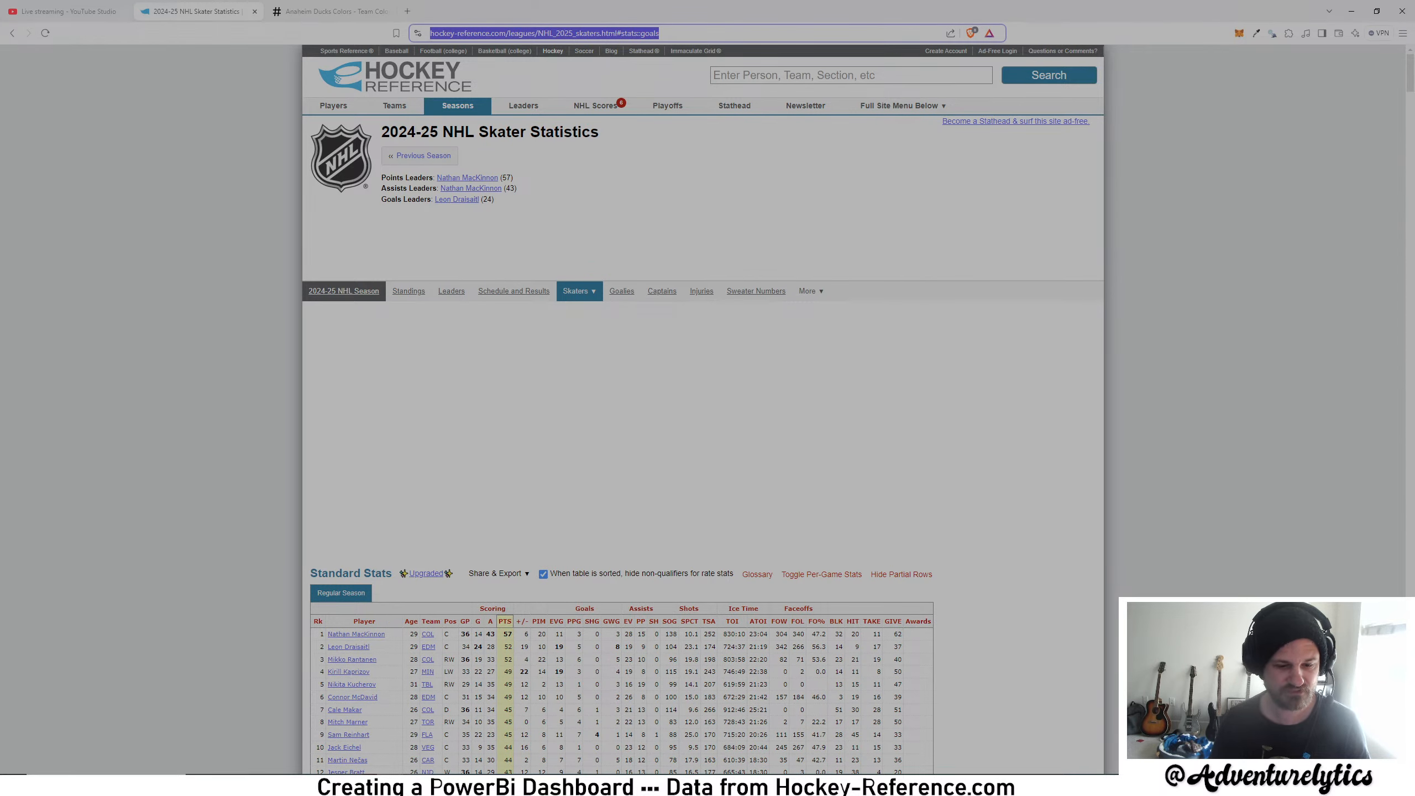
- Dismiss the refresh report in Power BI, and examine the skater table around rank 50 on Hockey-Reference in the browser
click(412, 739)
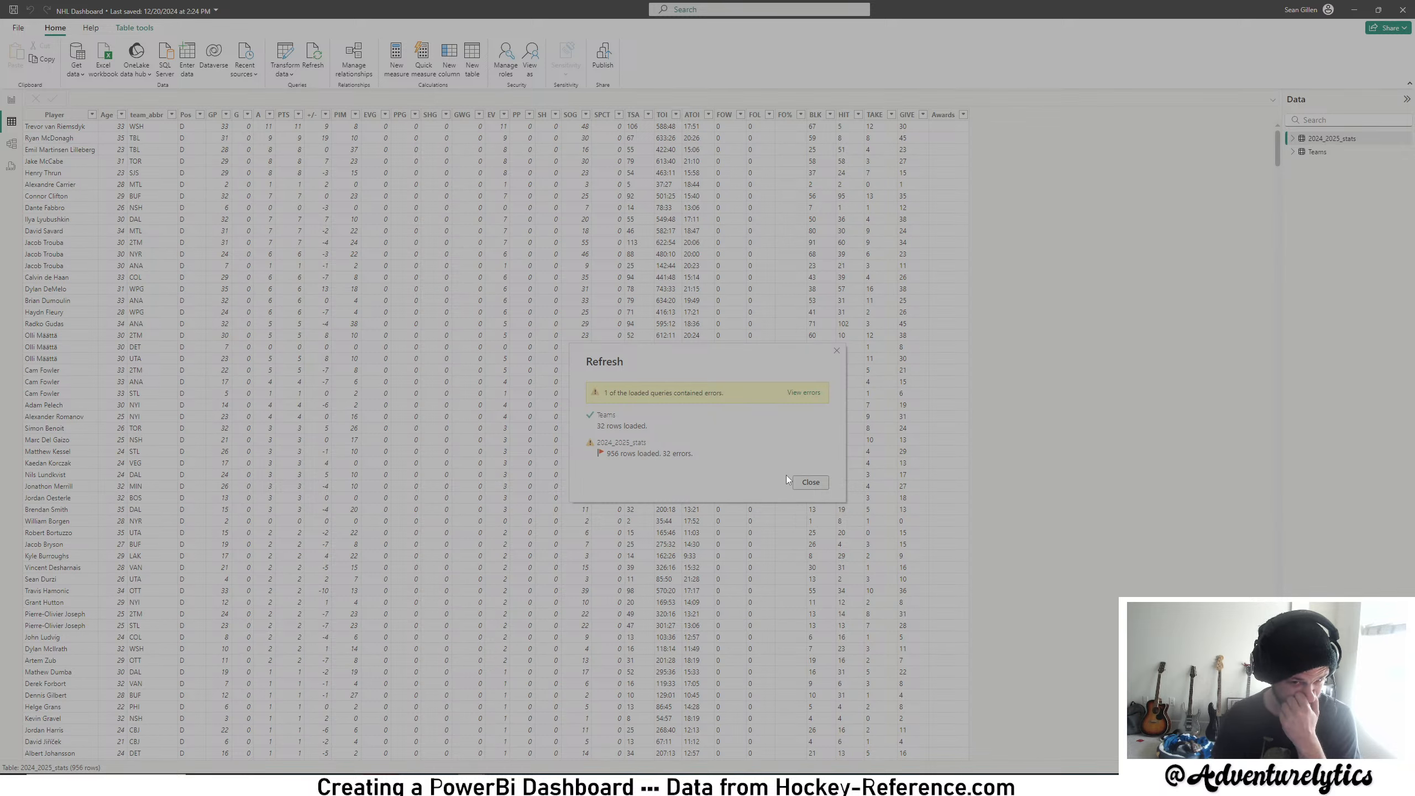
click(811, 482)
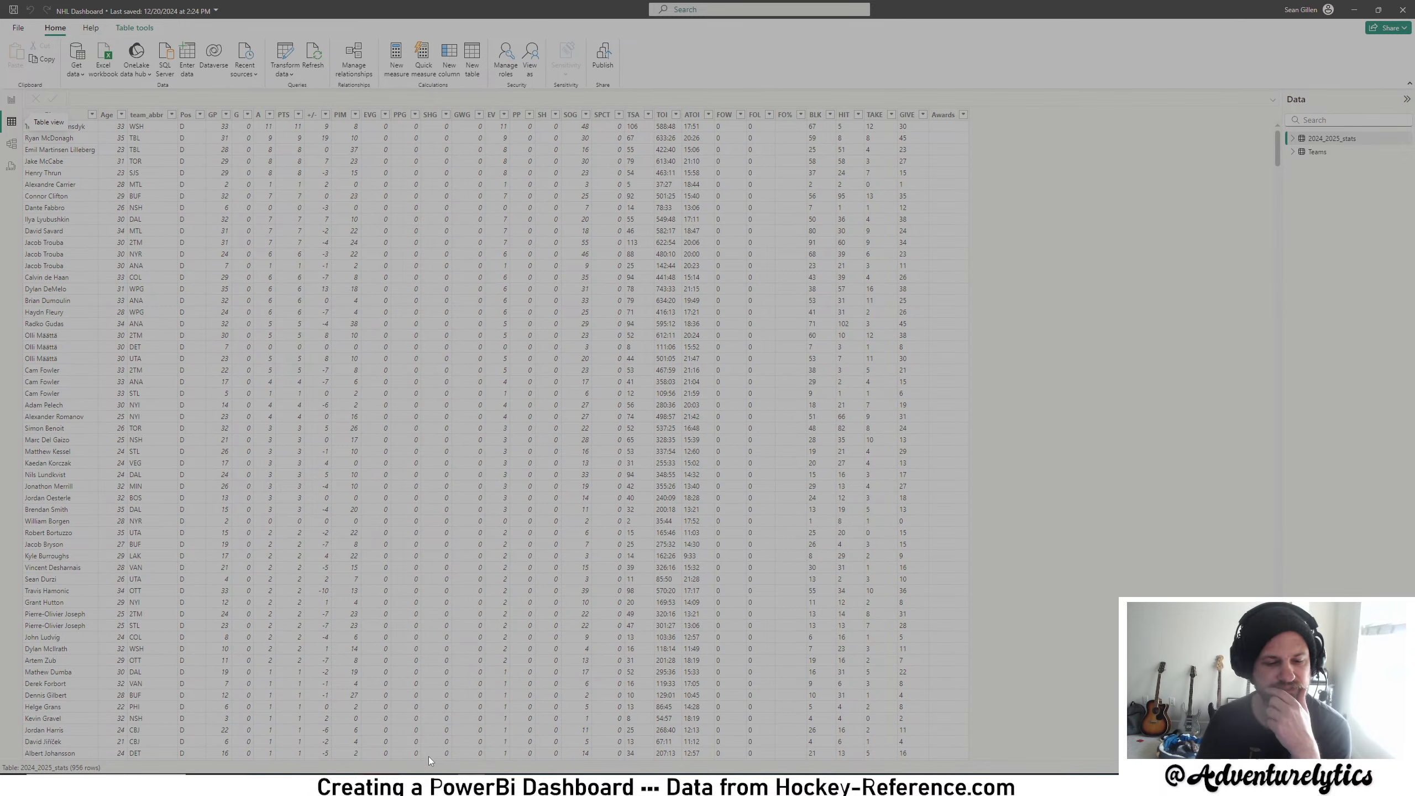
click(376, 740)
scroll(513, 429, down, 15)
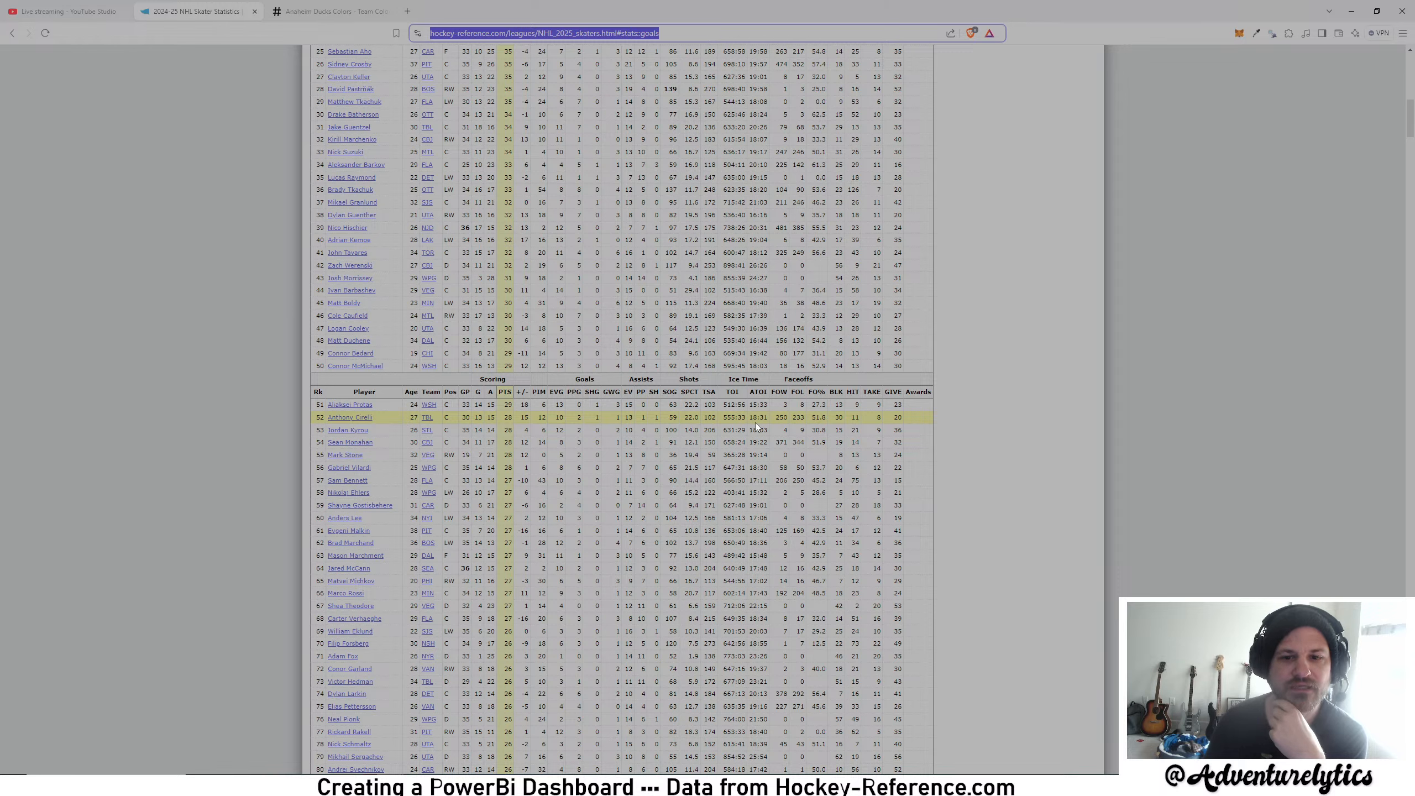
scroll(696, 443, down, 4)
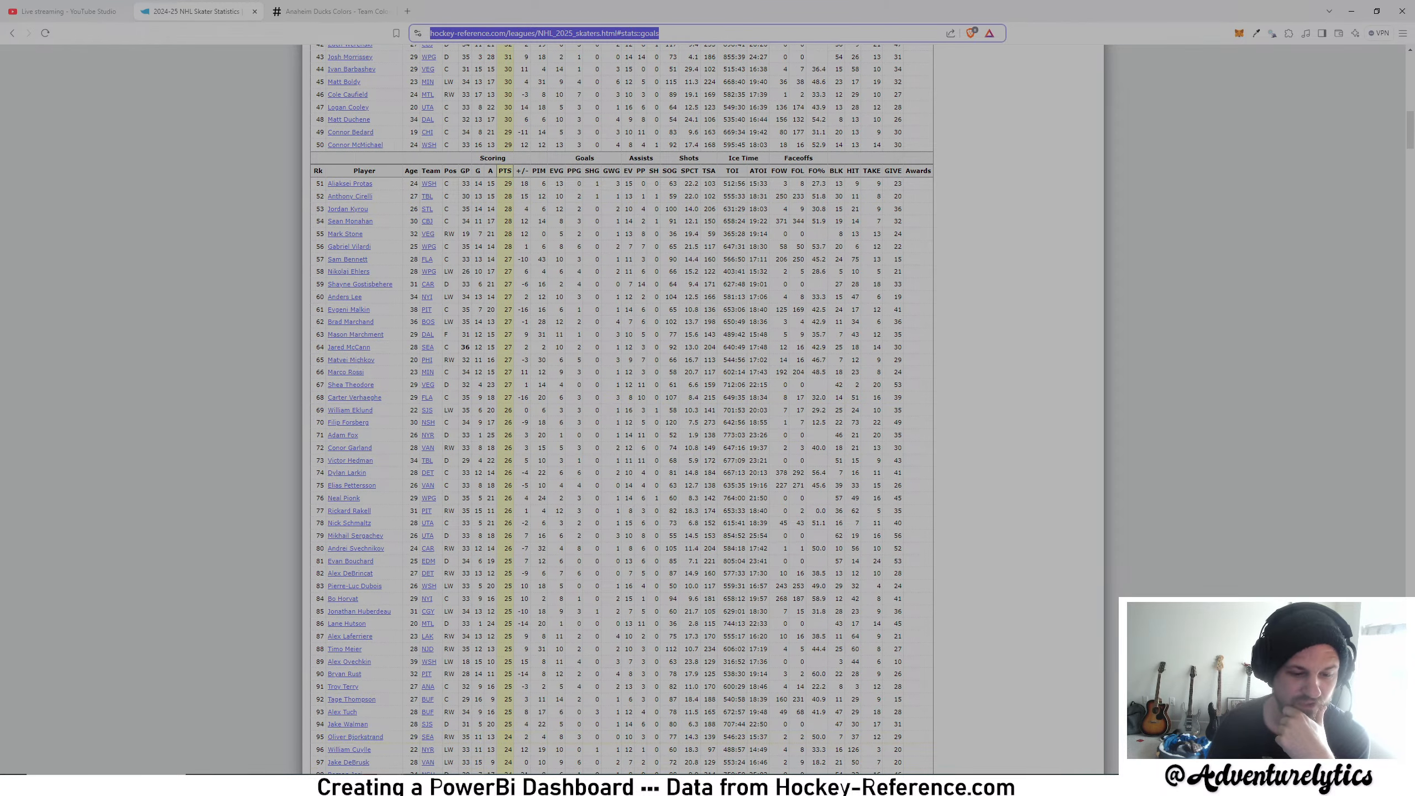
- Return to Power BI, open the 2024_2025_stats query for editing and refresh its preview
key(alt+Tab)
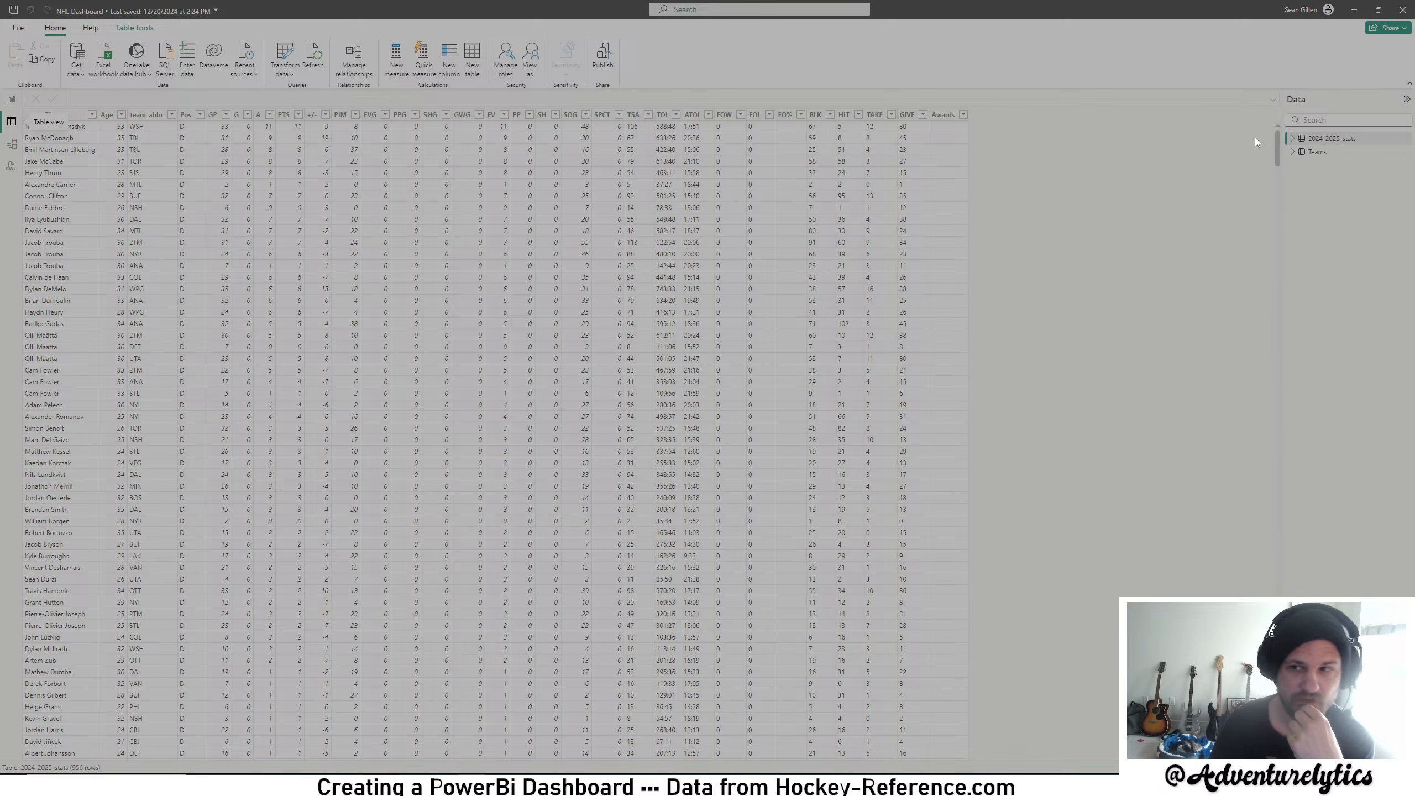
right_click(1323, 137)
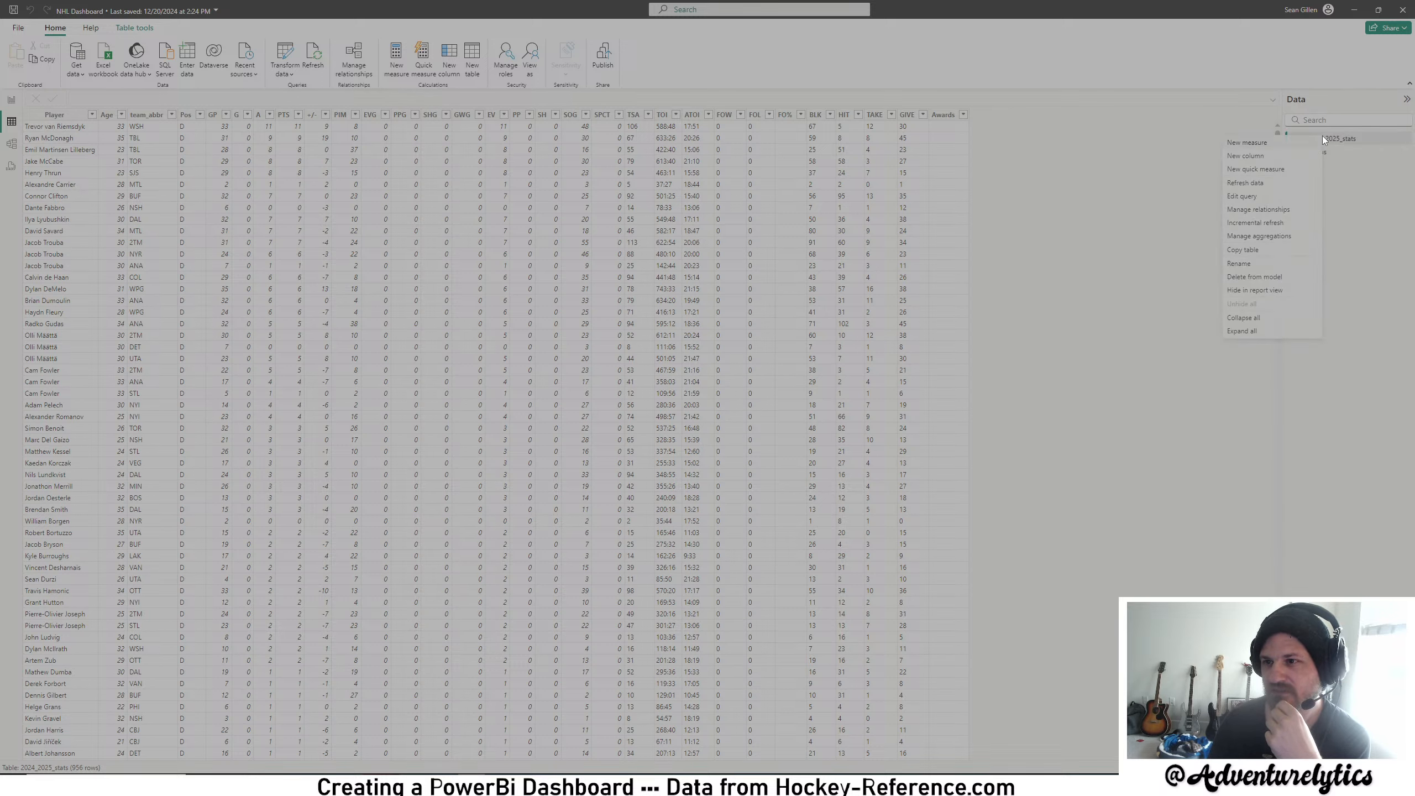
click(1275, 197)
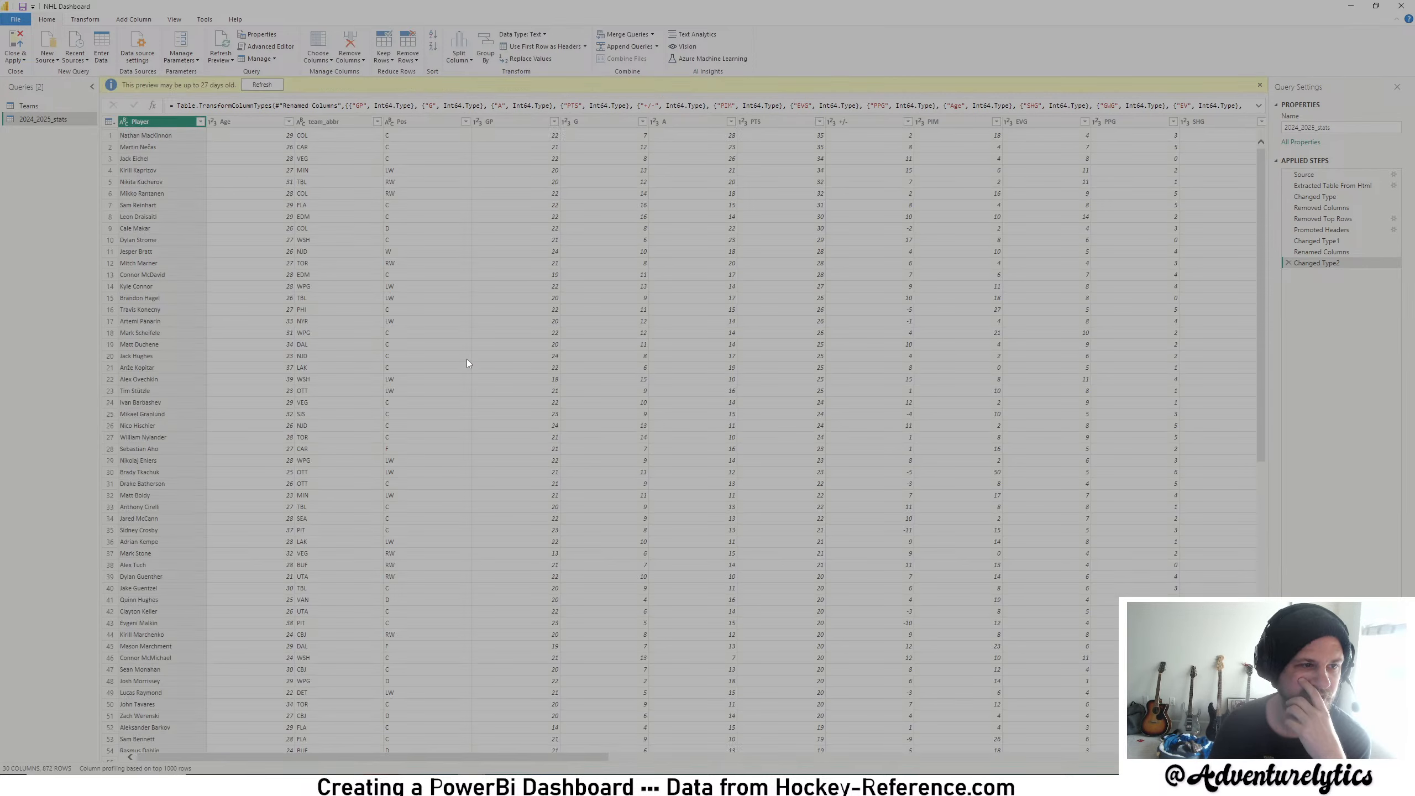
click(260, 84)
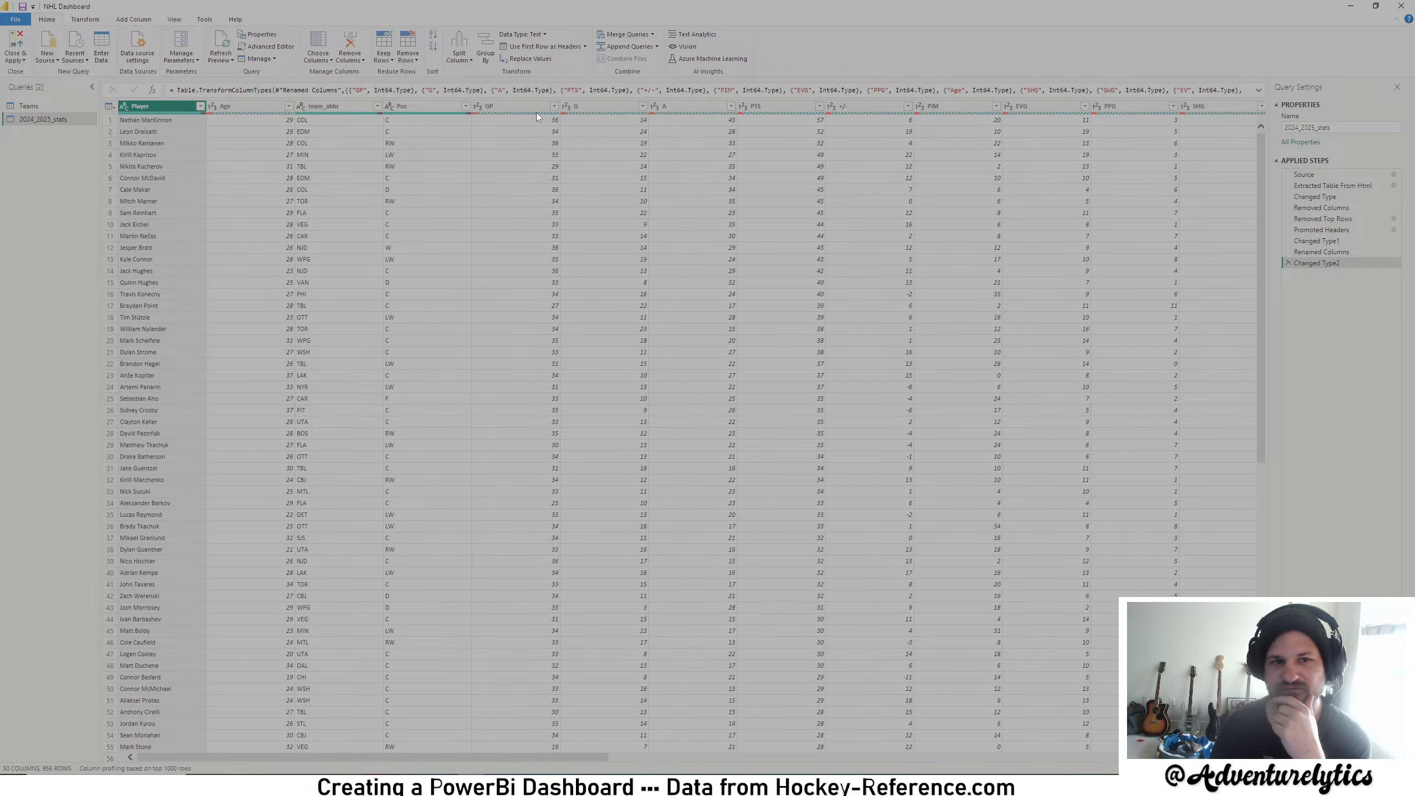
- Compare the error rows in the 2024_2025_stats query with the header rows of the Hockey-Reference skater table
scroll(545, 230, down, 15)
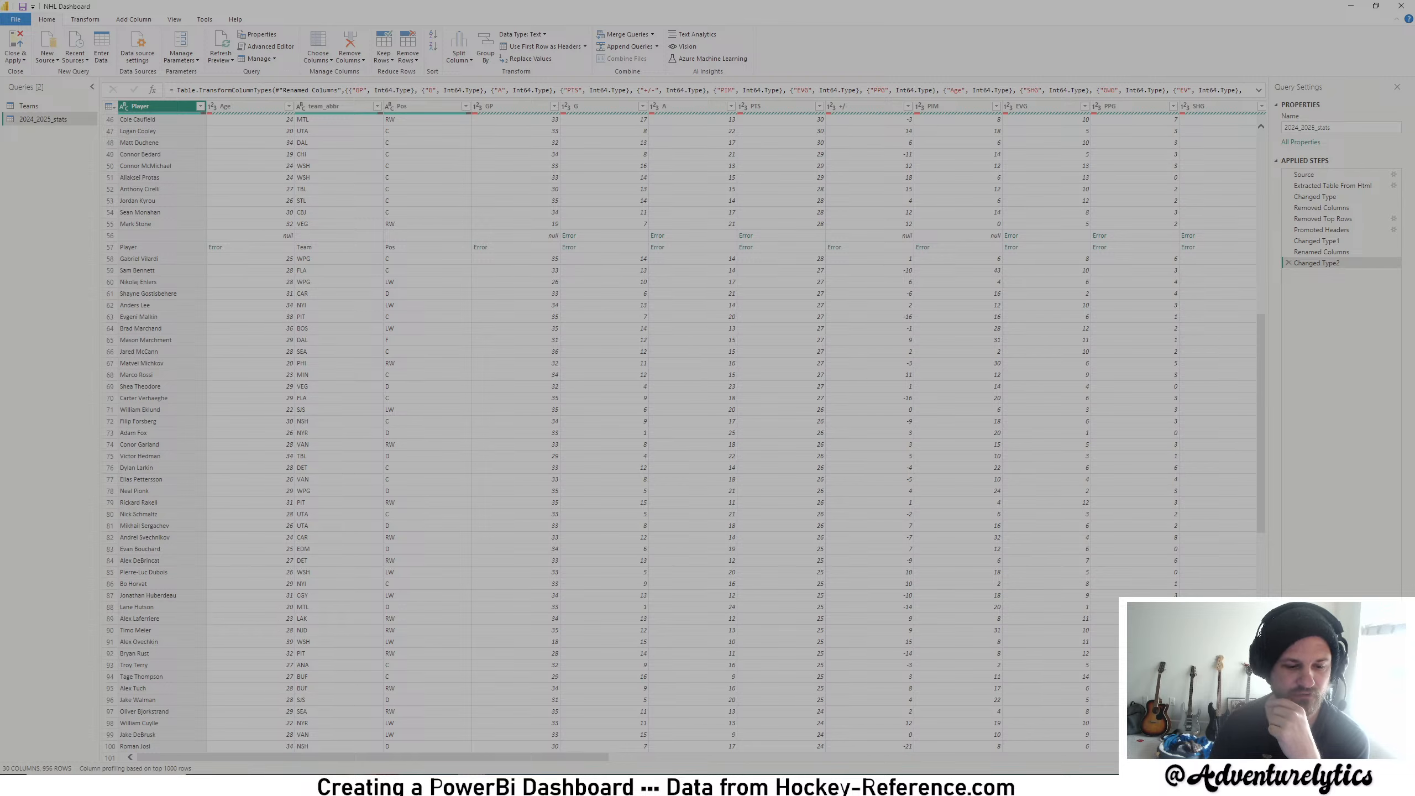
click(383, 749)
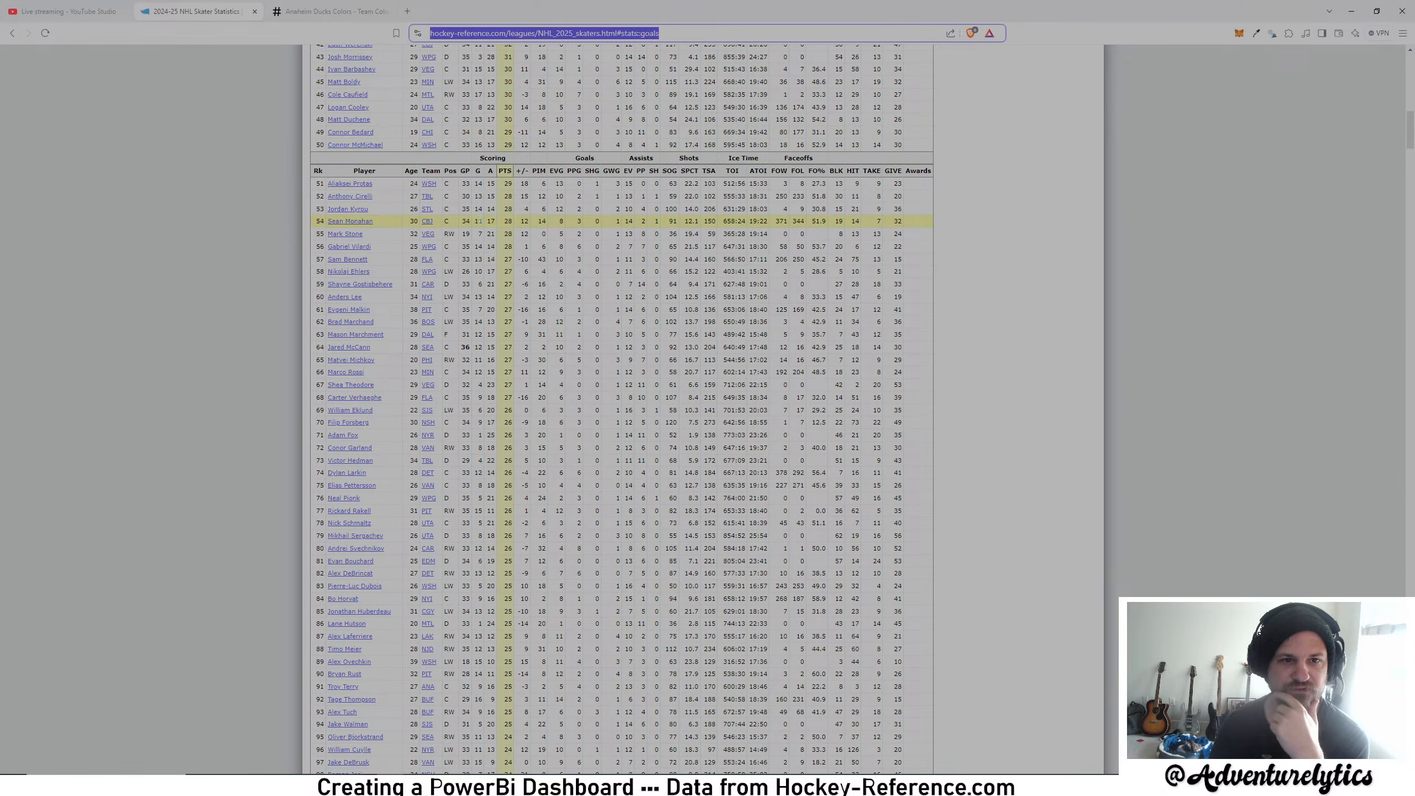
scroll(479, 221, up, 2)
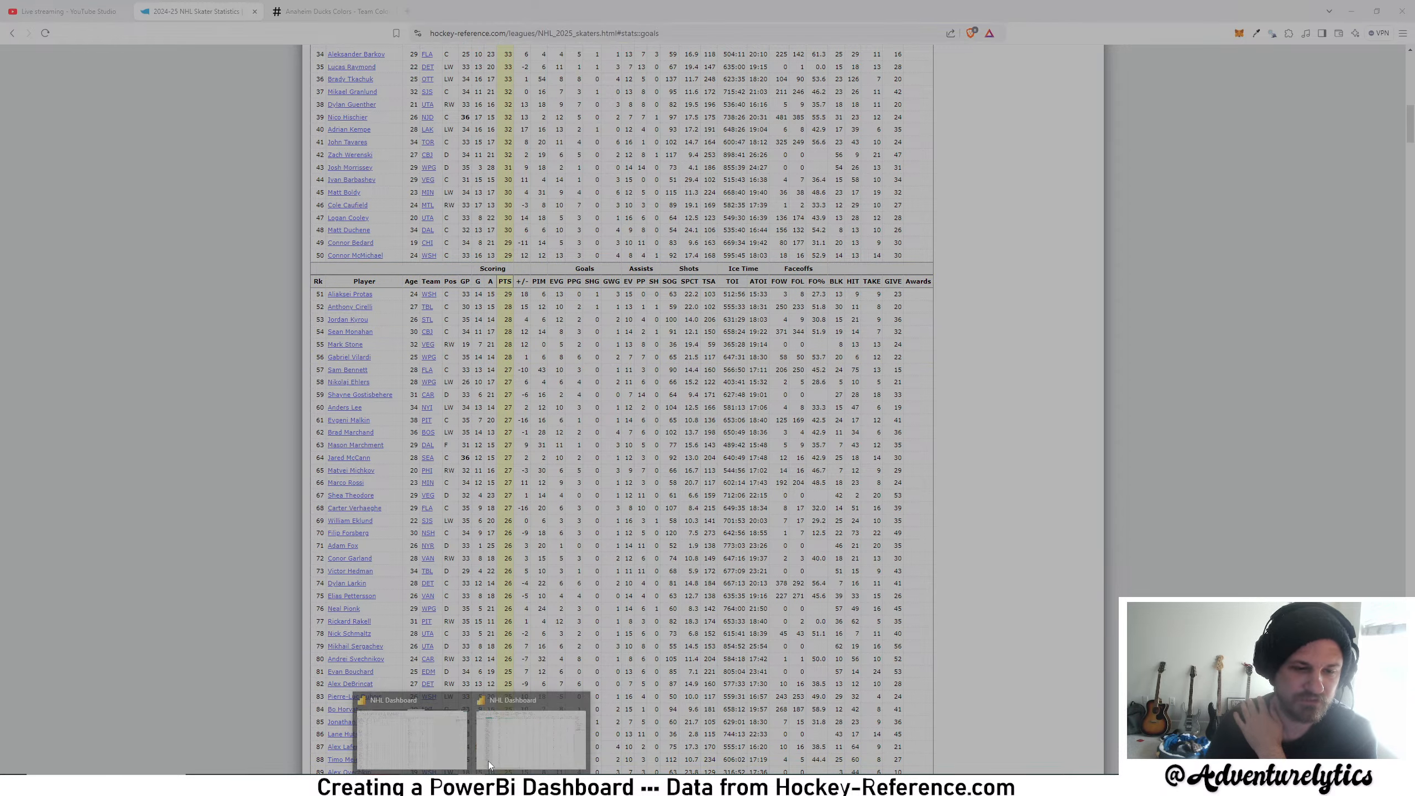
click(433, 730)
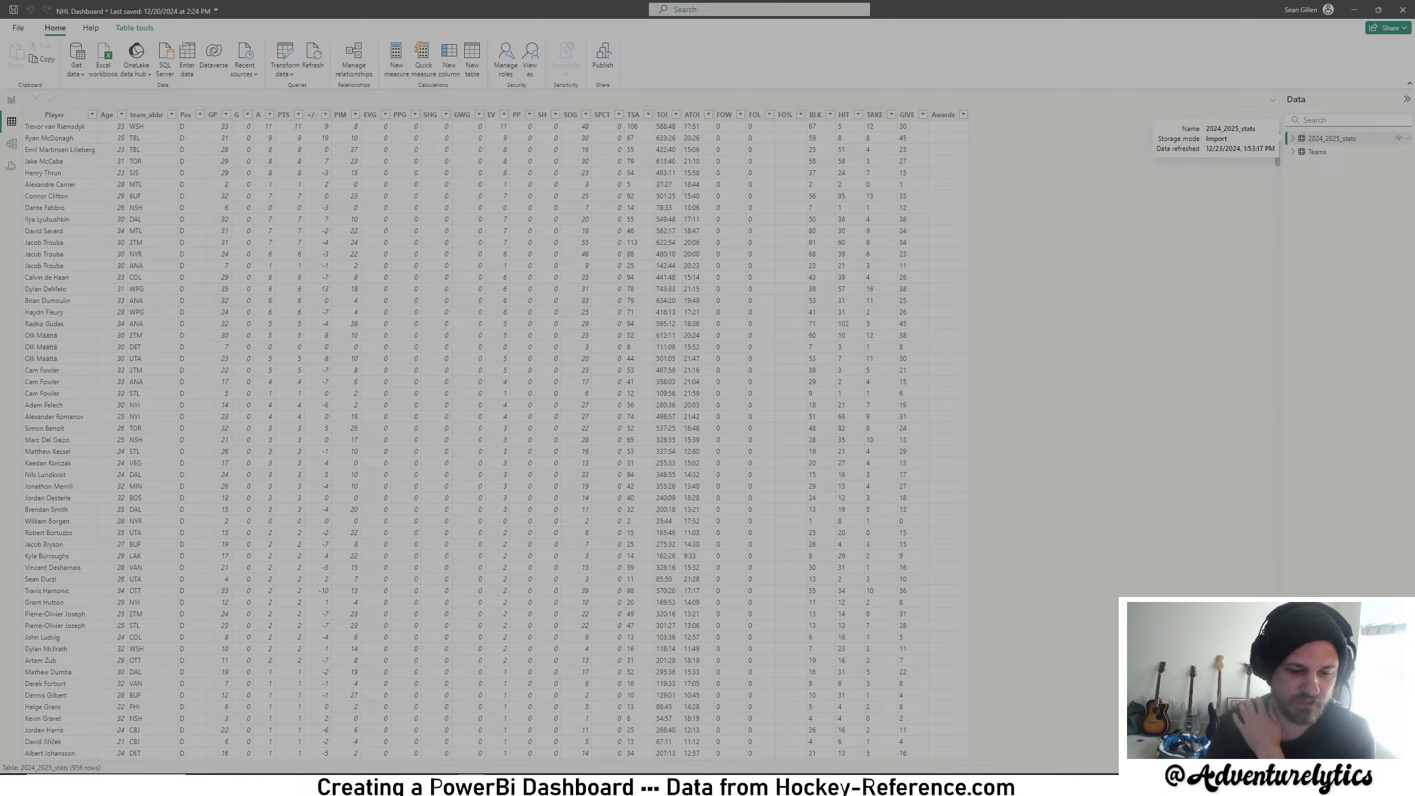
click(517, 739)
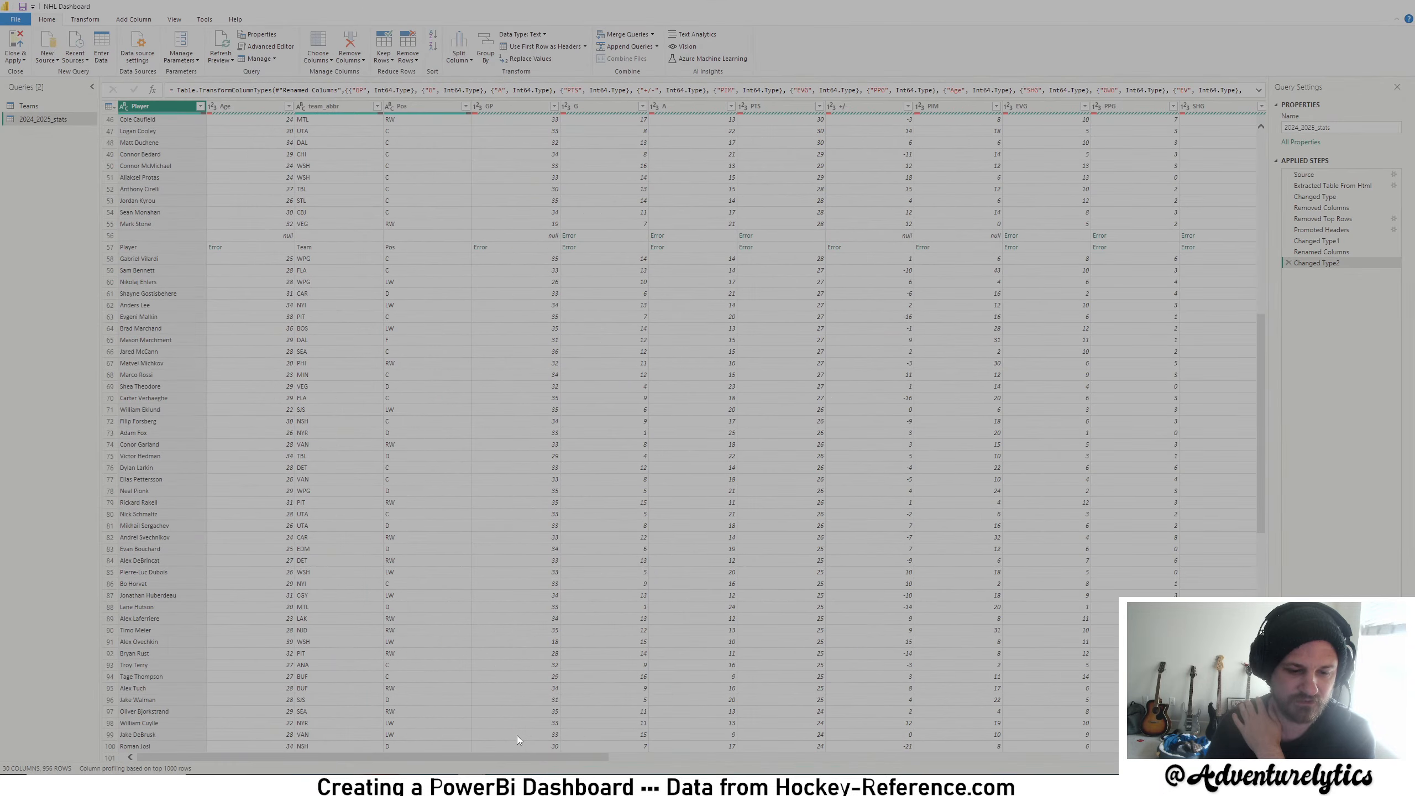
right_click(264, 106)
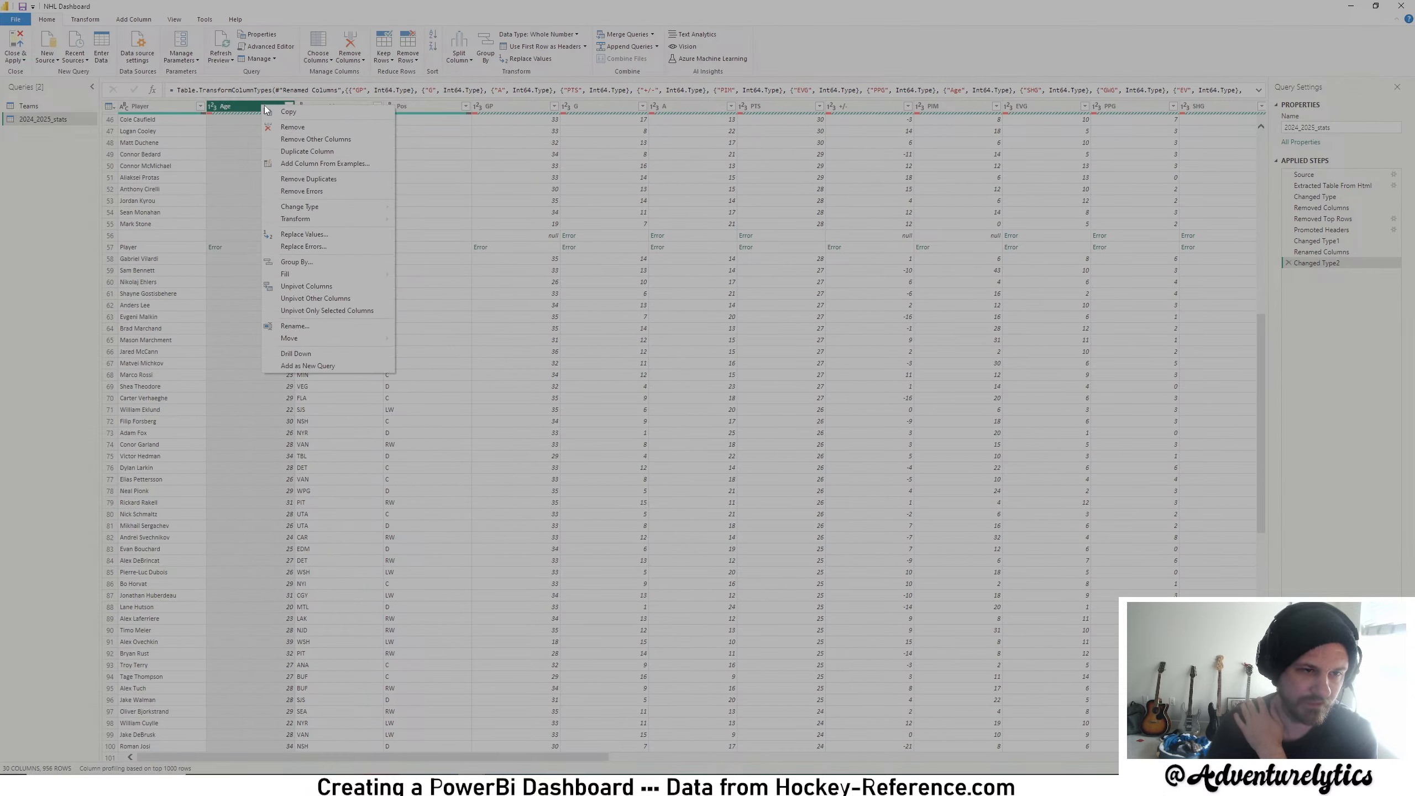
click(305, 246)
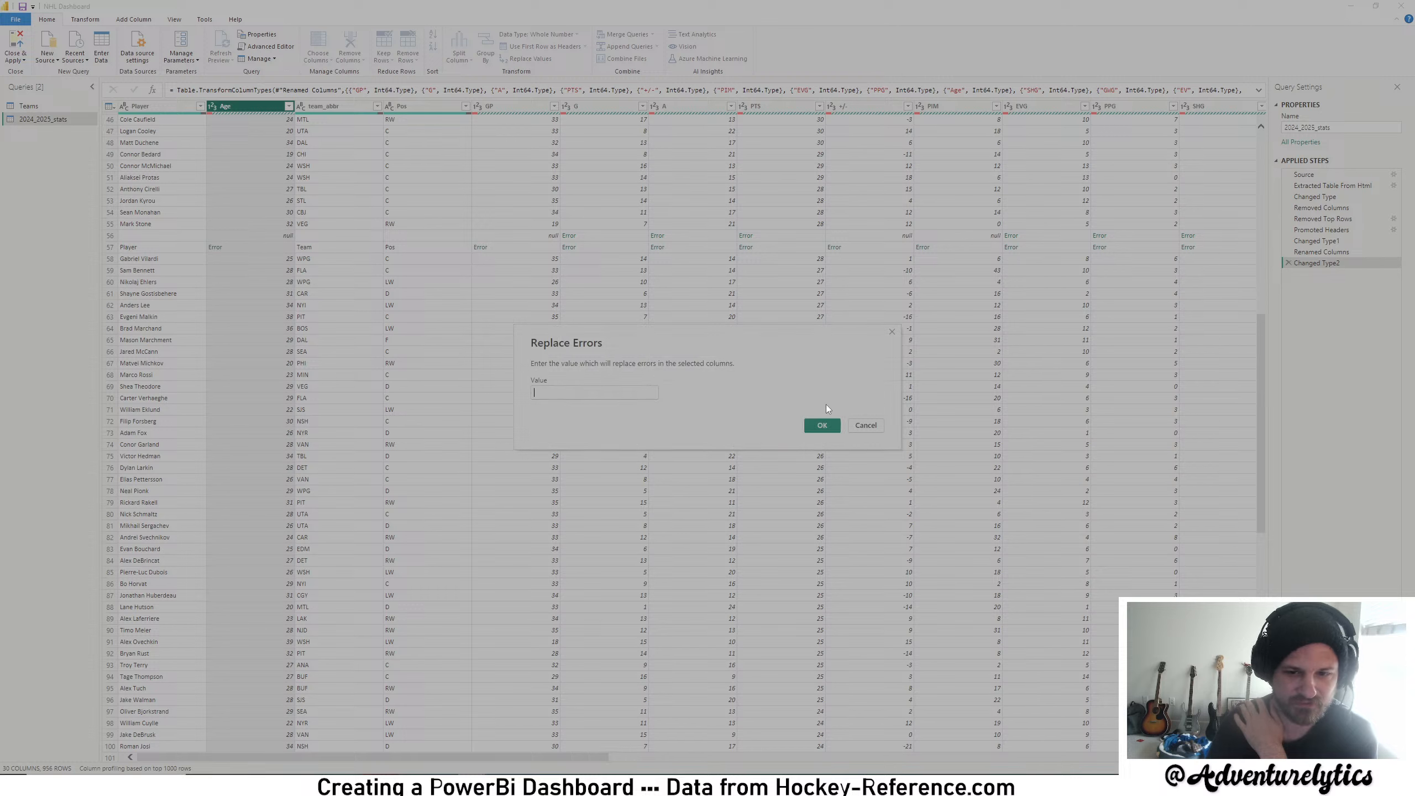
click(864, 426)
- Remove the rows with errors in the Age column of 2024_2025_stats and apply the query changes
right_click(236, 111)
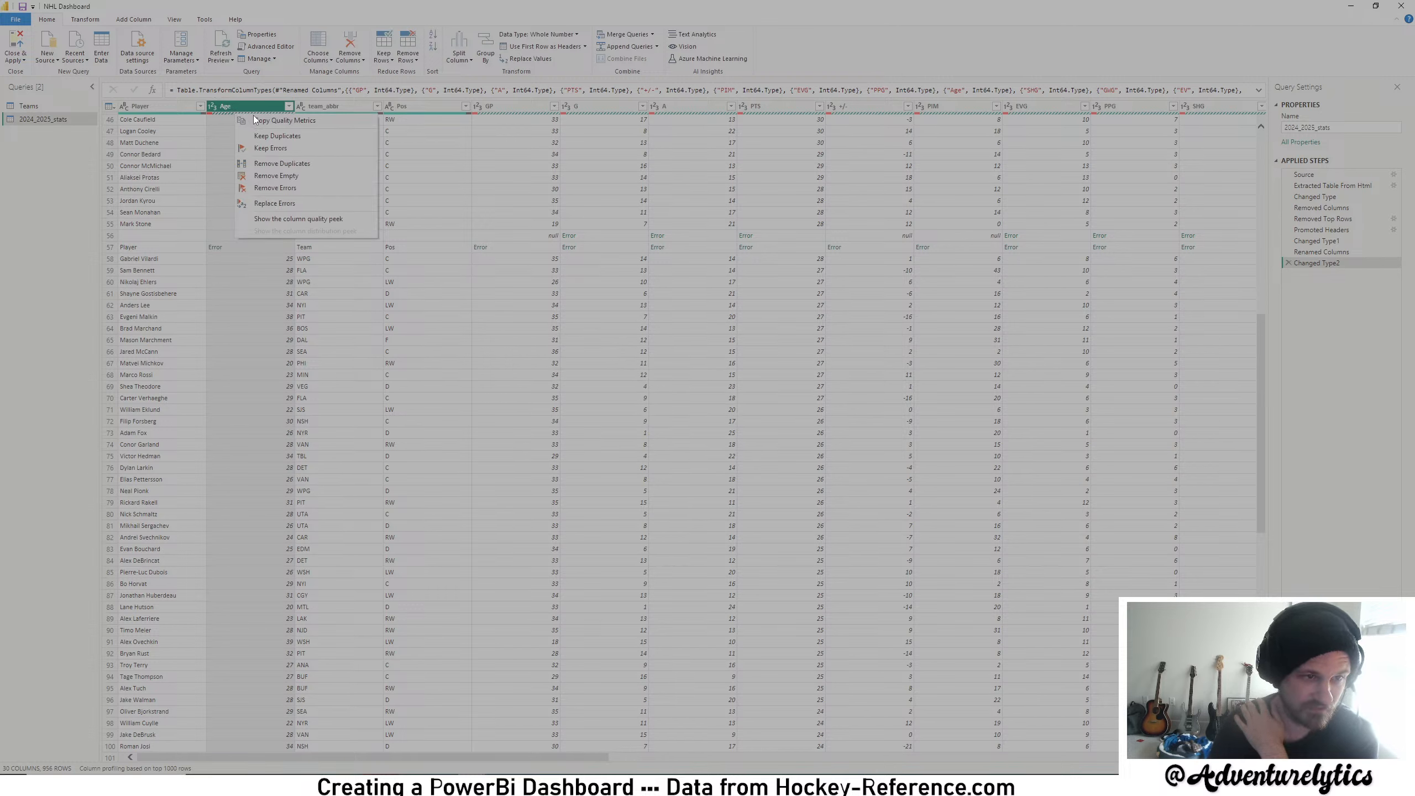
right_click(255, 111)
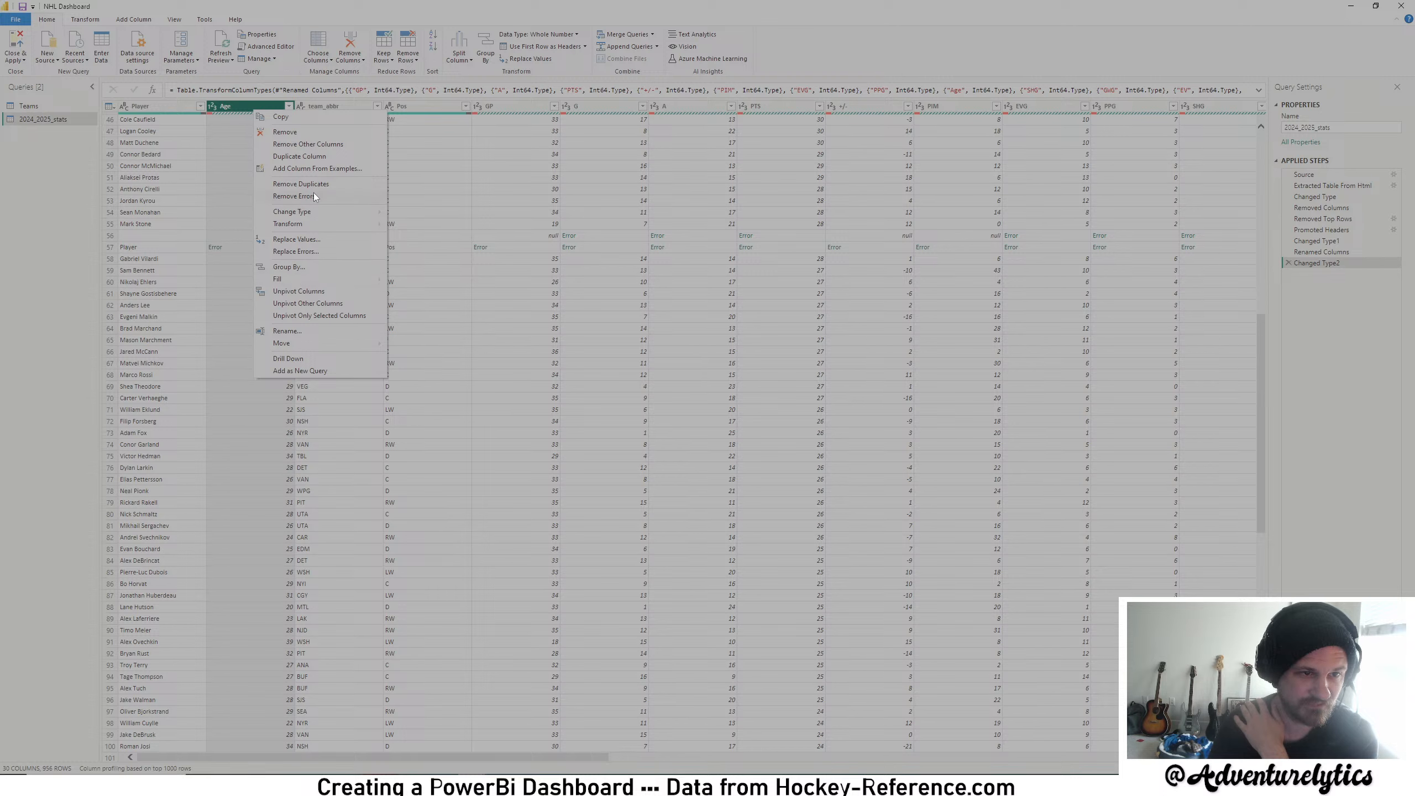
click(294, 196)
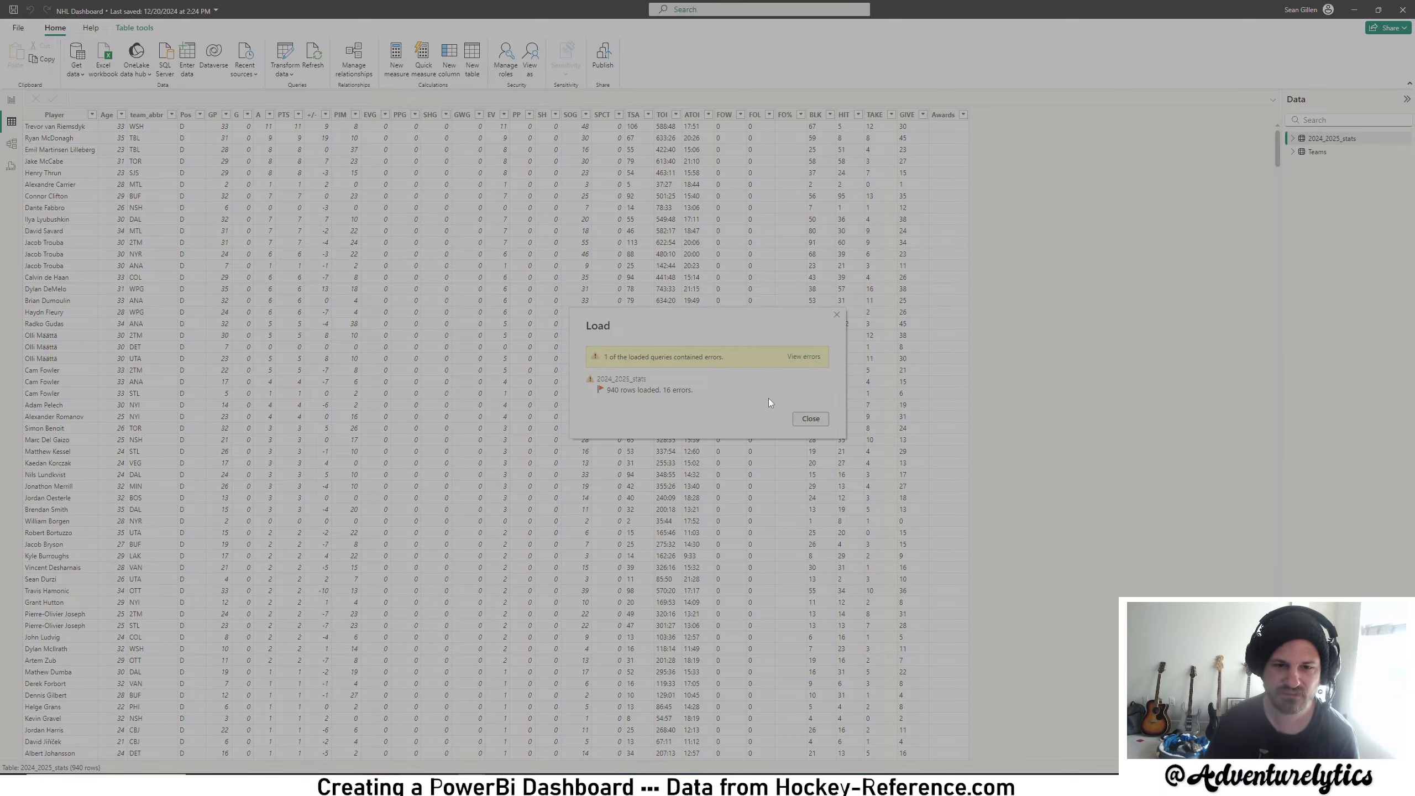
- Open the load errors of 2024_2025_stats and remove the error rows in the G column of the errors query
click(812, 355)
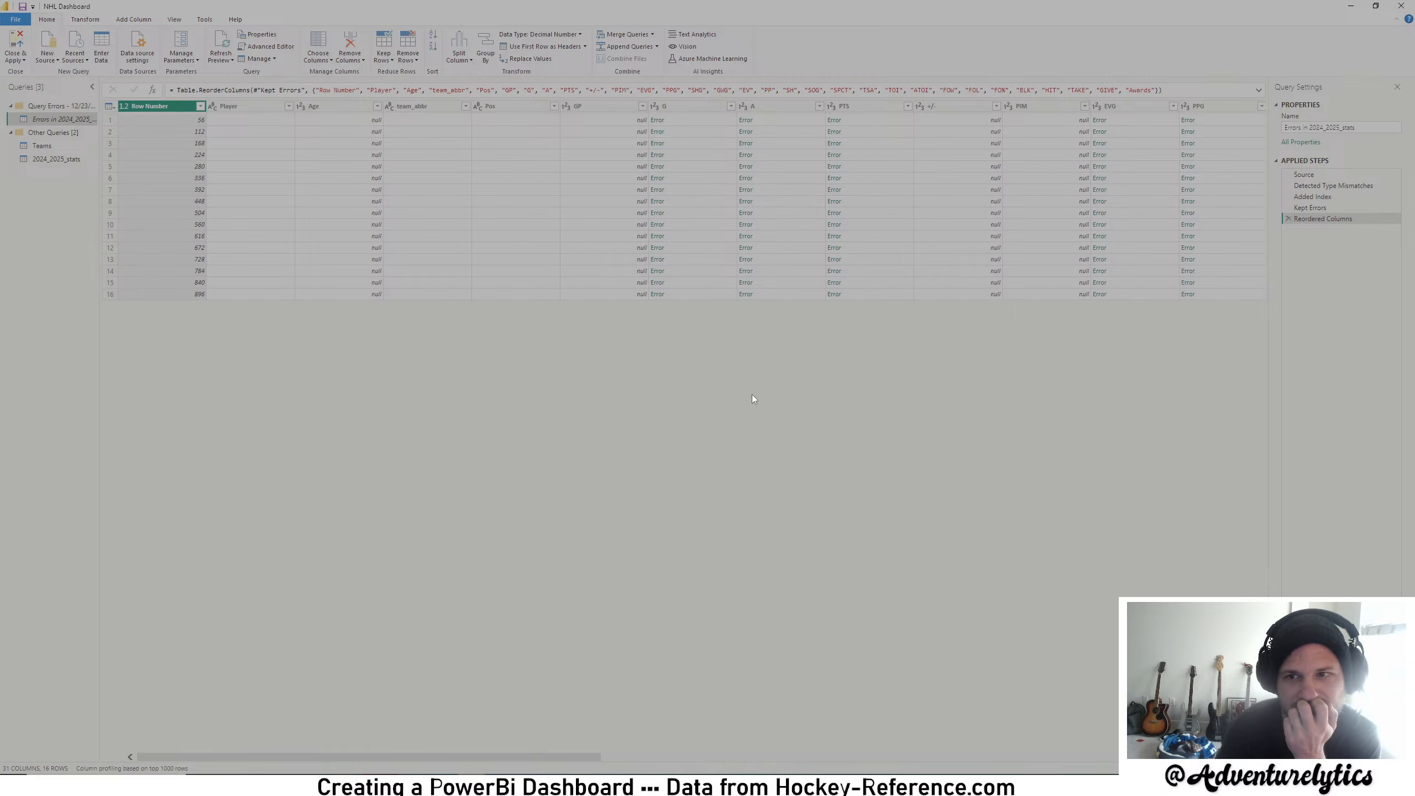
right_click(688, 107)
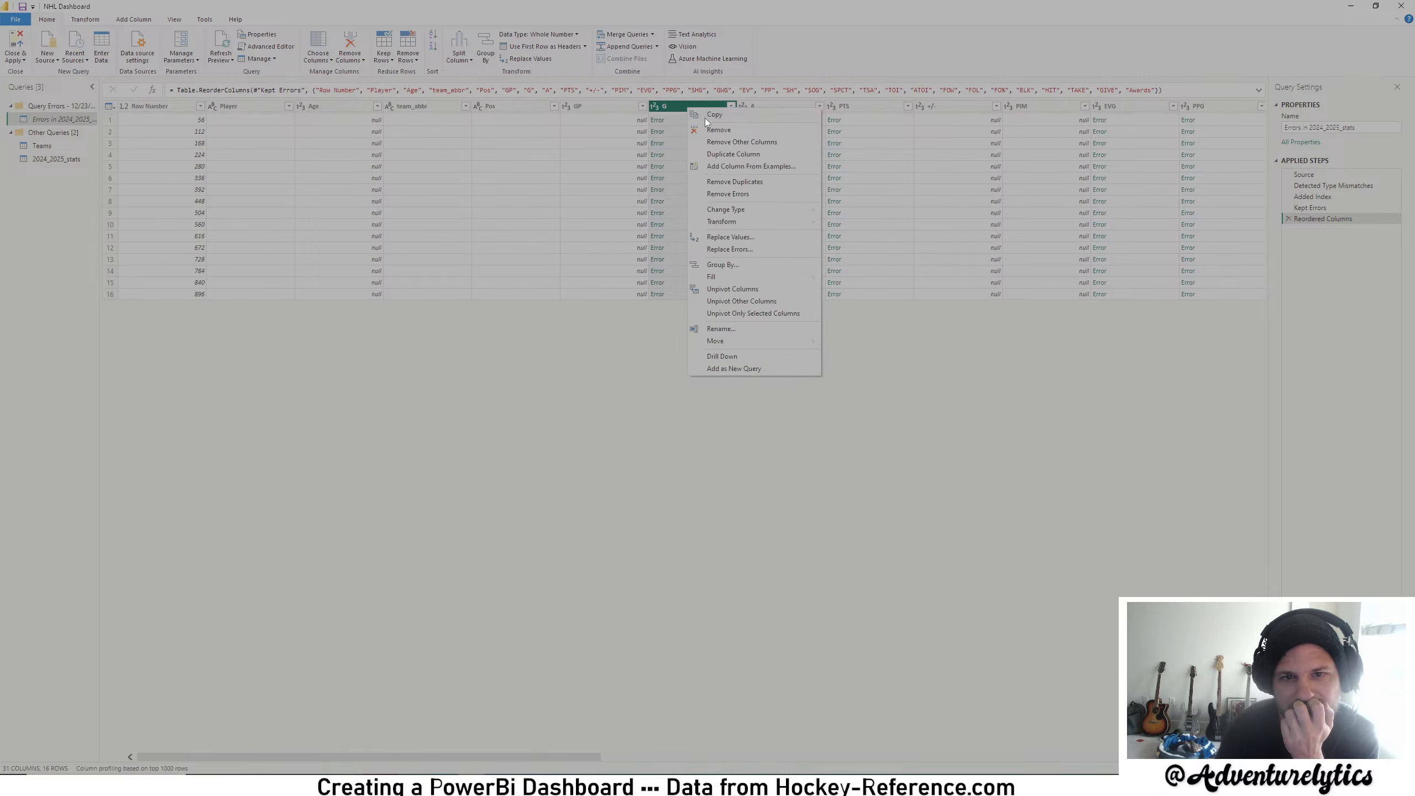
click(724, 196)
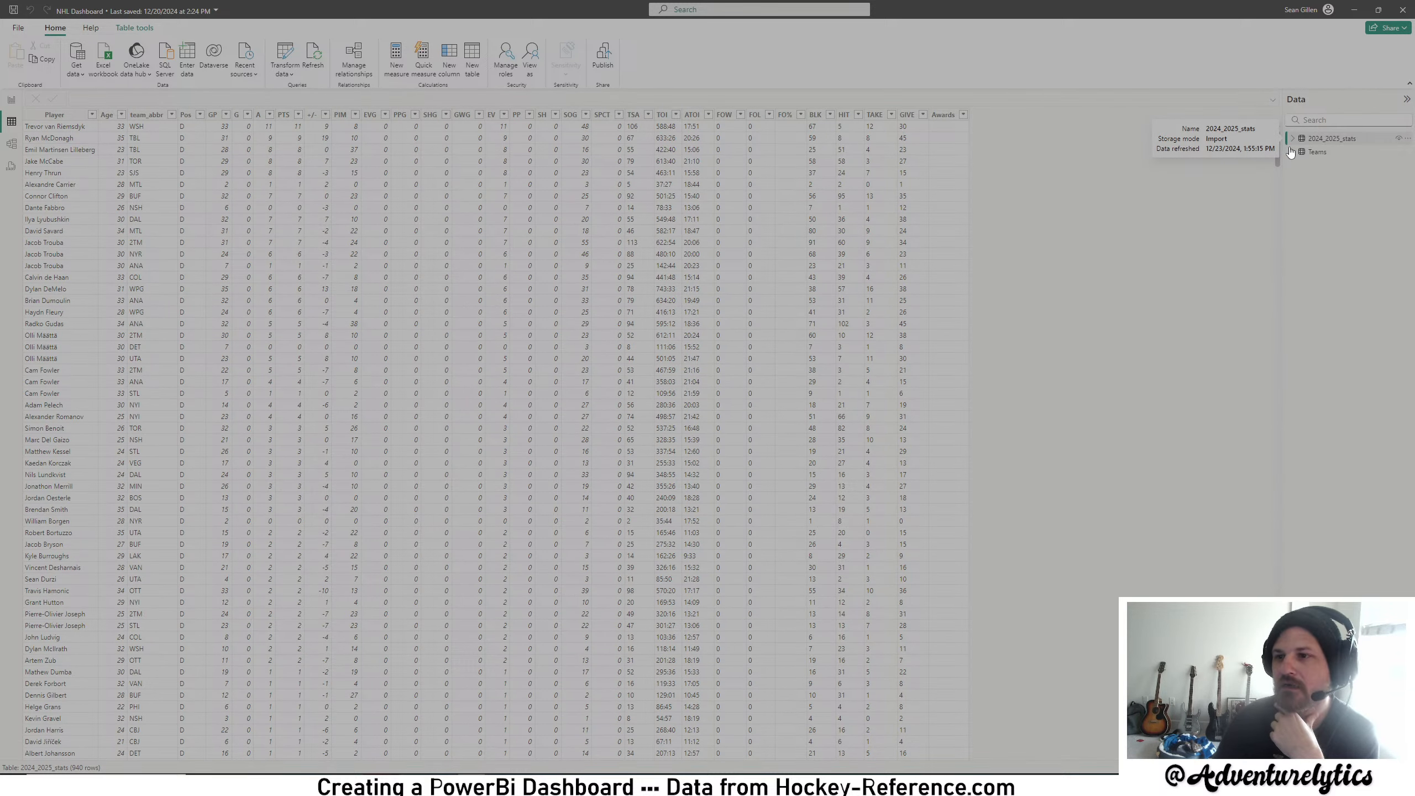
- Display the Teams table with its logo links, and open sportslogos.net in a new browser tab
click(1317, 152)
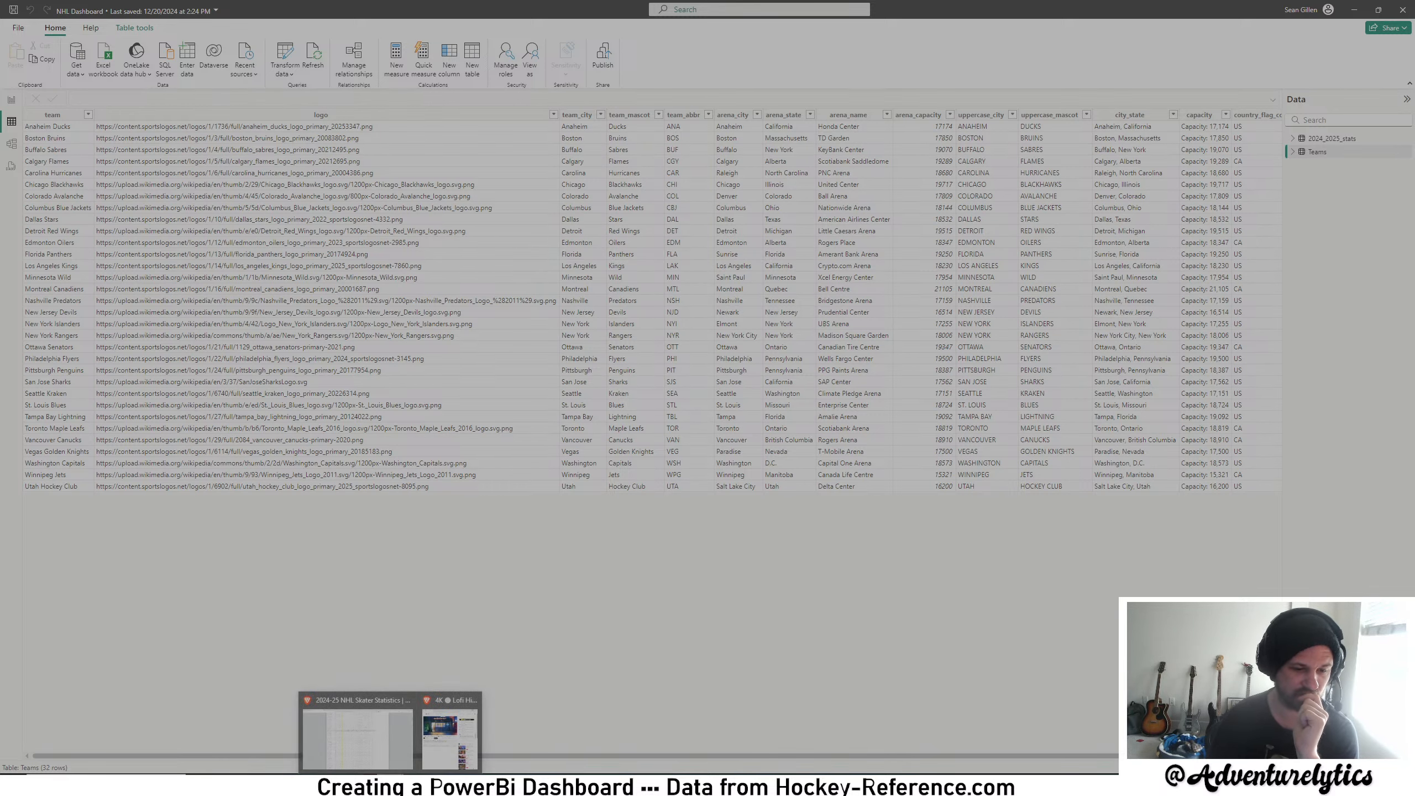
click(369, 755)
click(406, 10)
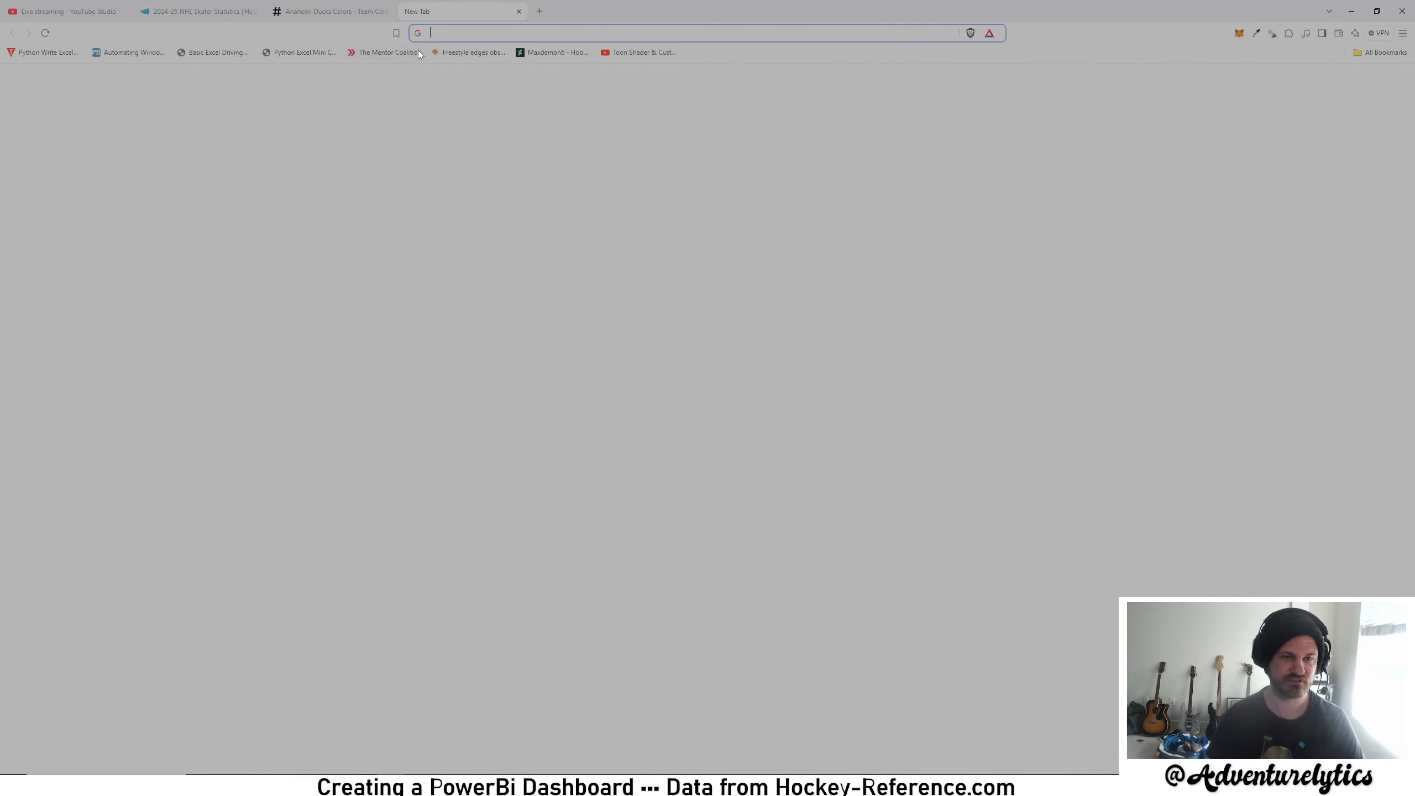
text(sport)
key(BackSpace)
key(BackSpace)
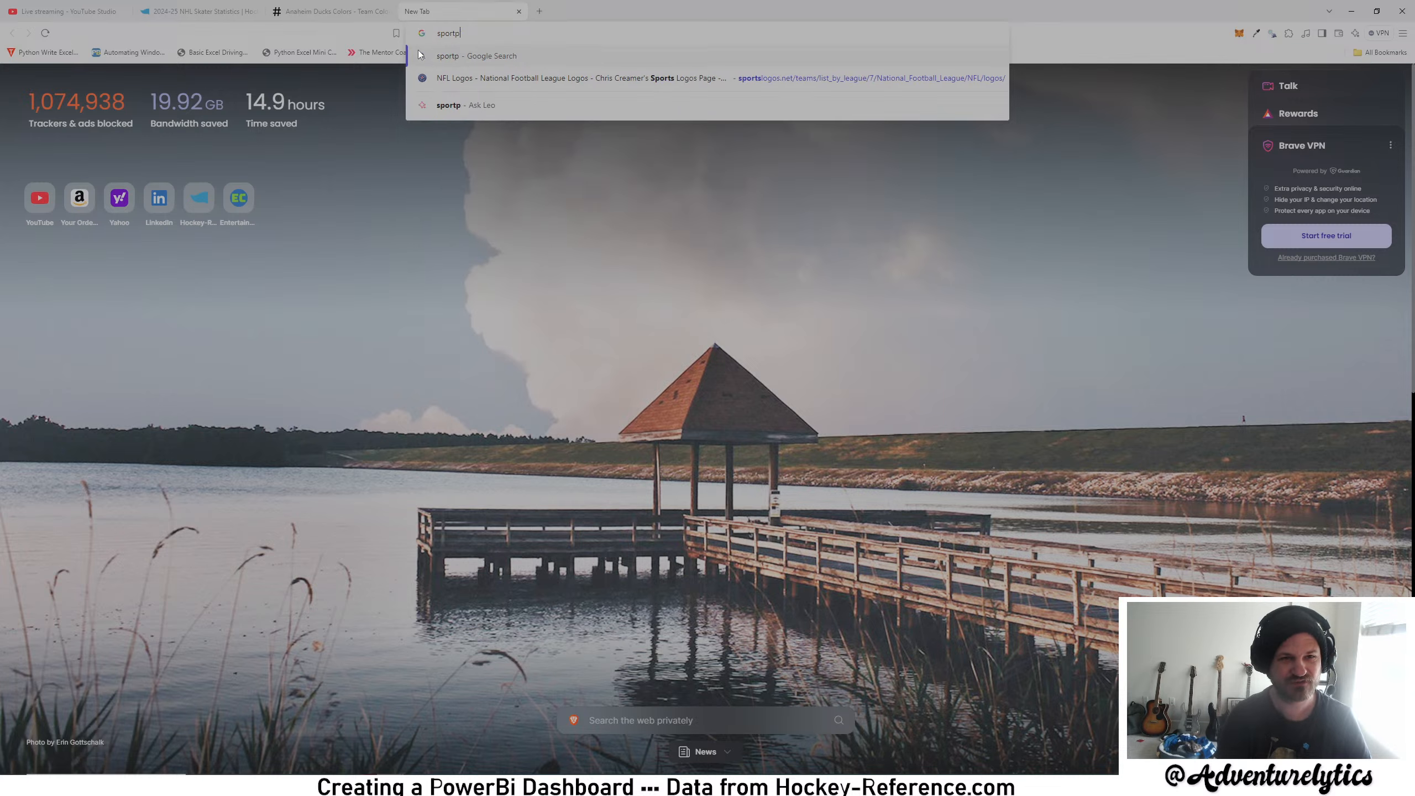
text(tslogos.net)
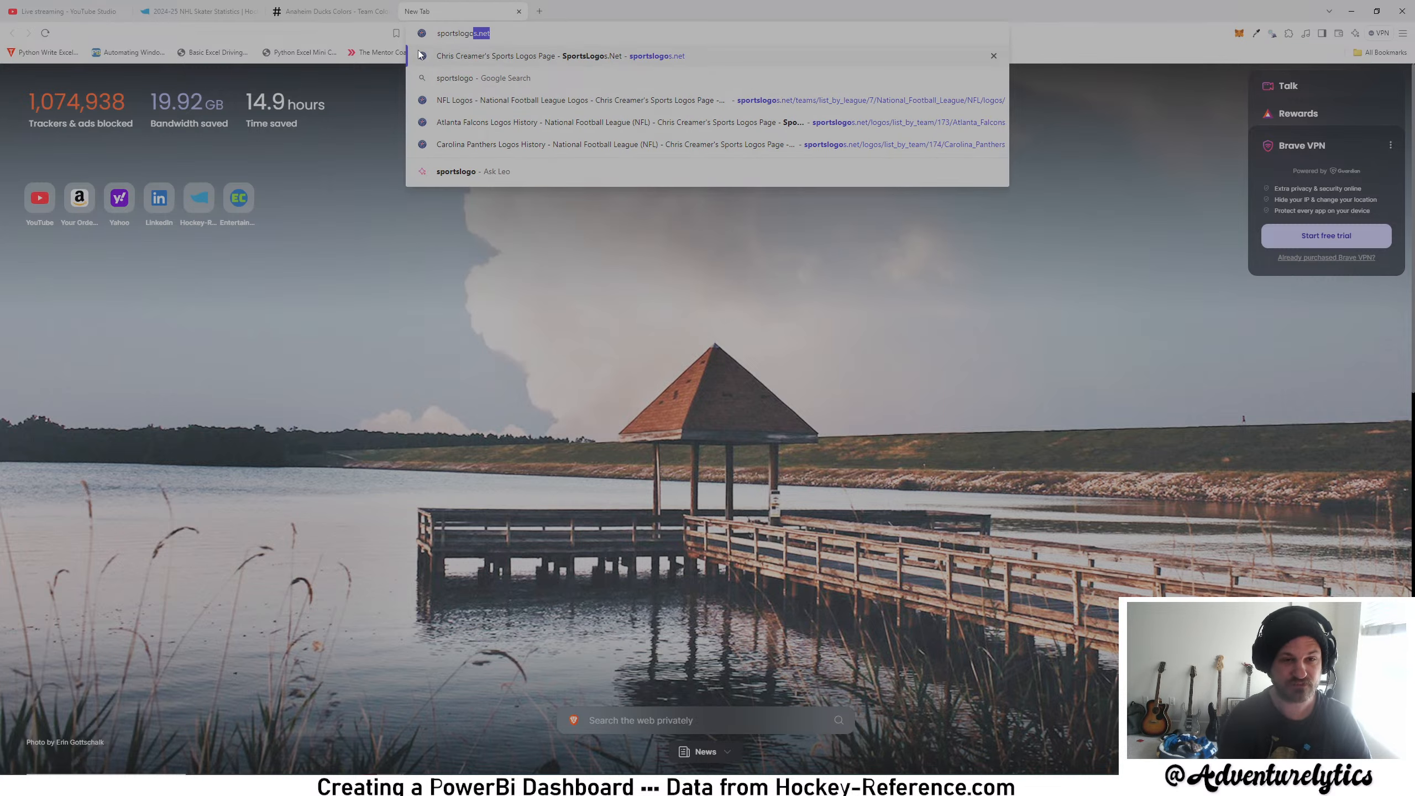
key(Return)
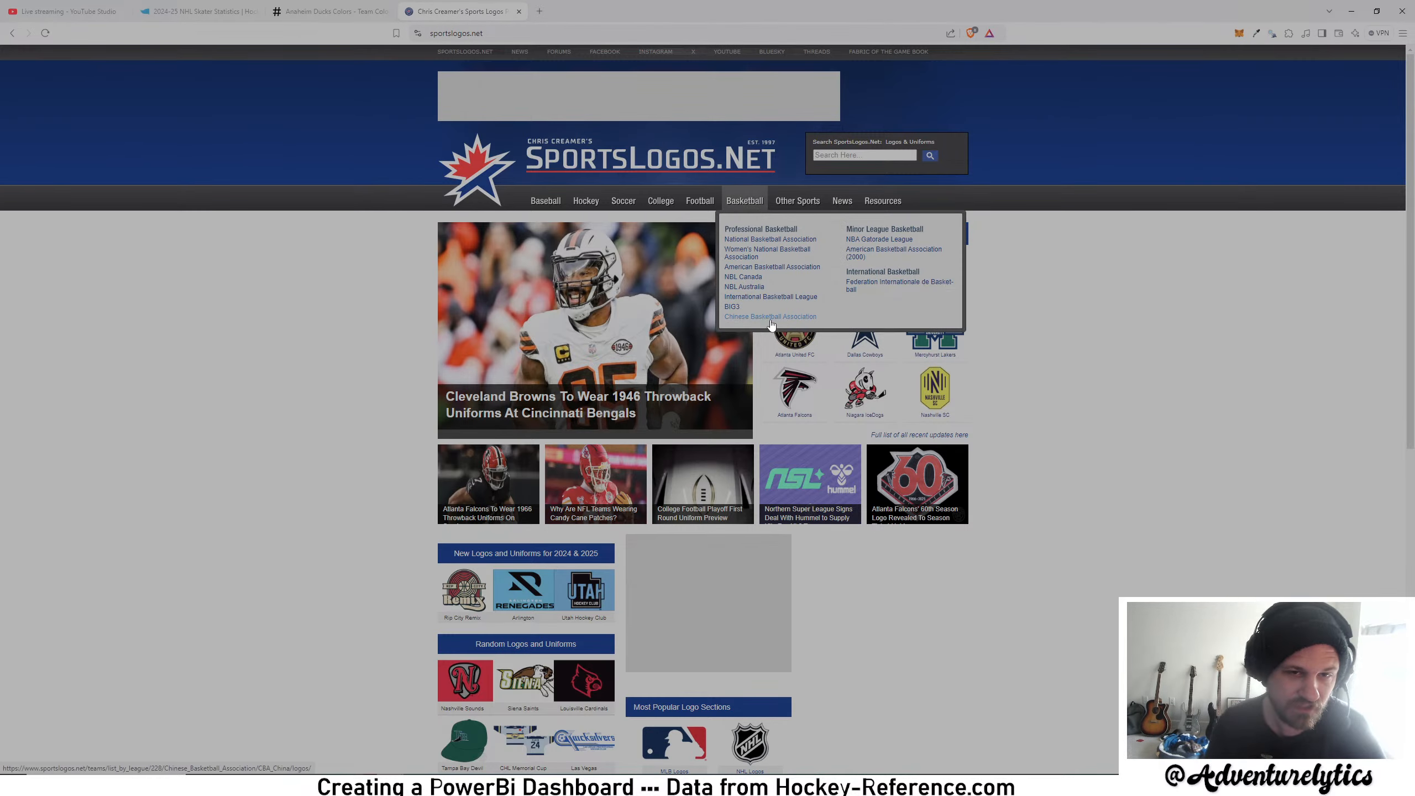
- Find the Anaheim Ducks 2024/25 primary logo among the NHL logos, show its image options and return to Power BI
mouse_move(577, 204)
click(608, 239)
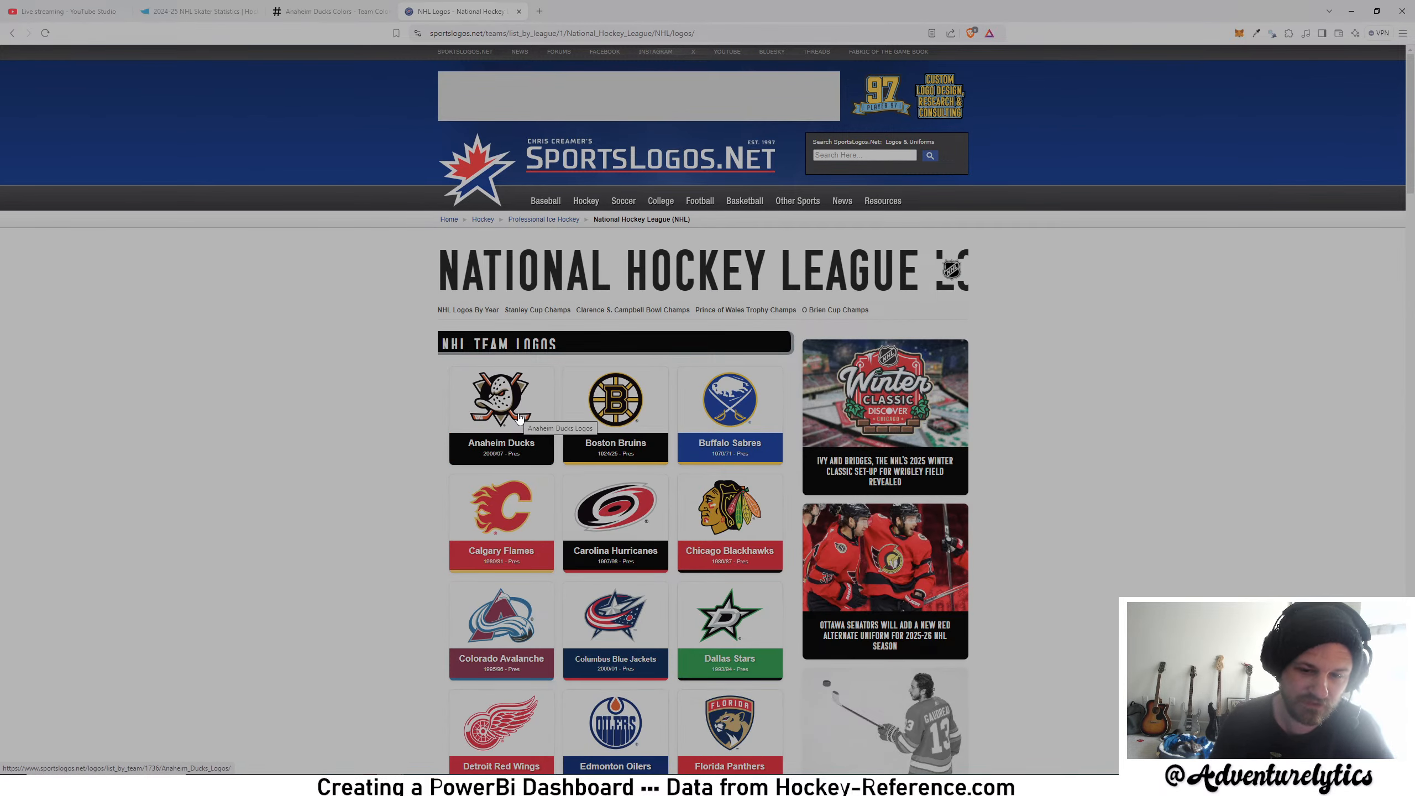
click(518, 418)
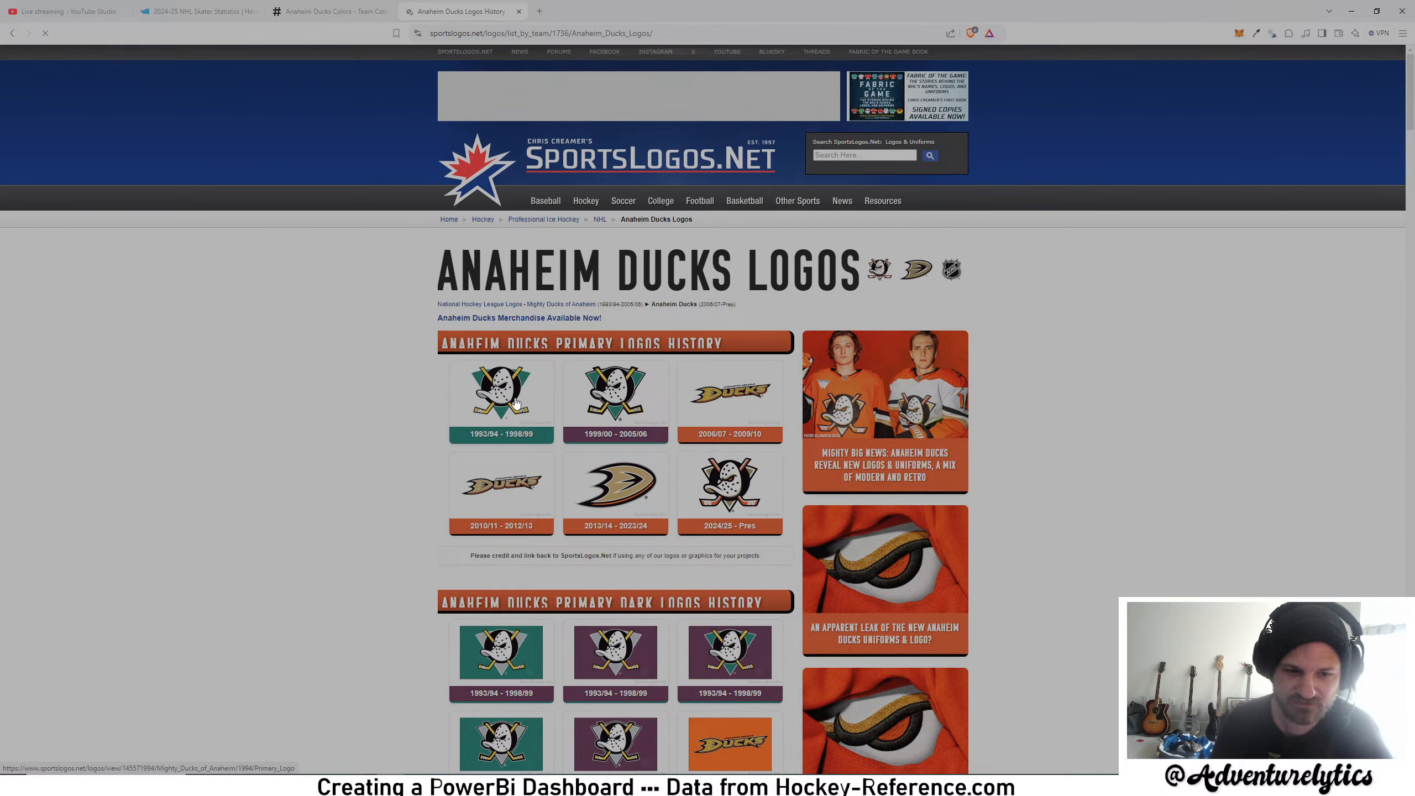
scroll(719, 490, down, 2)
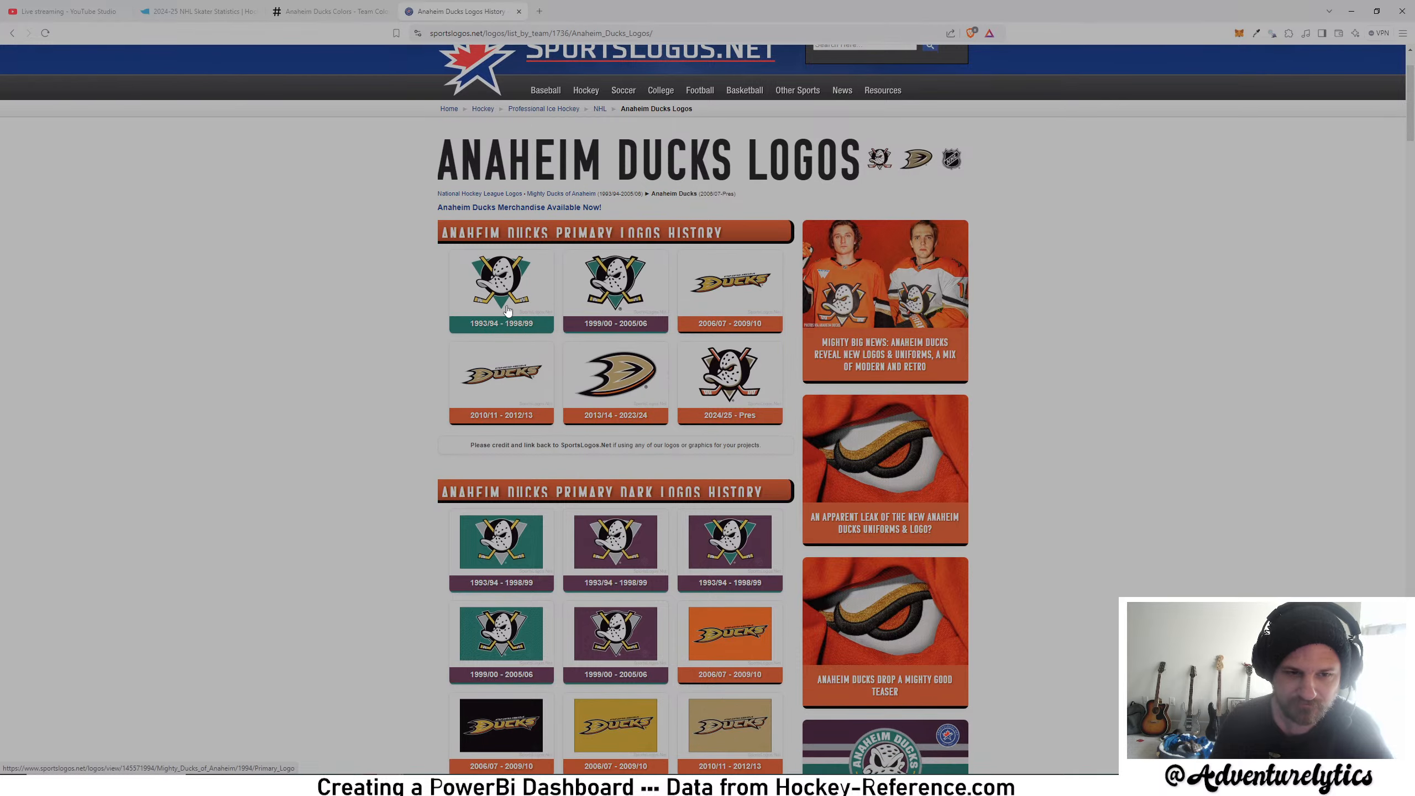
click(737, 416)
right_click(801, 380)
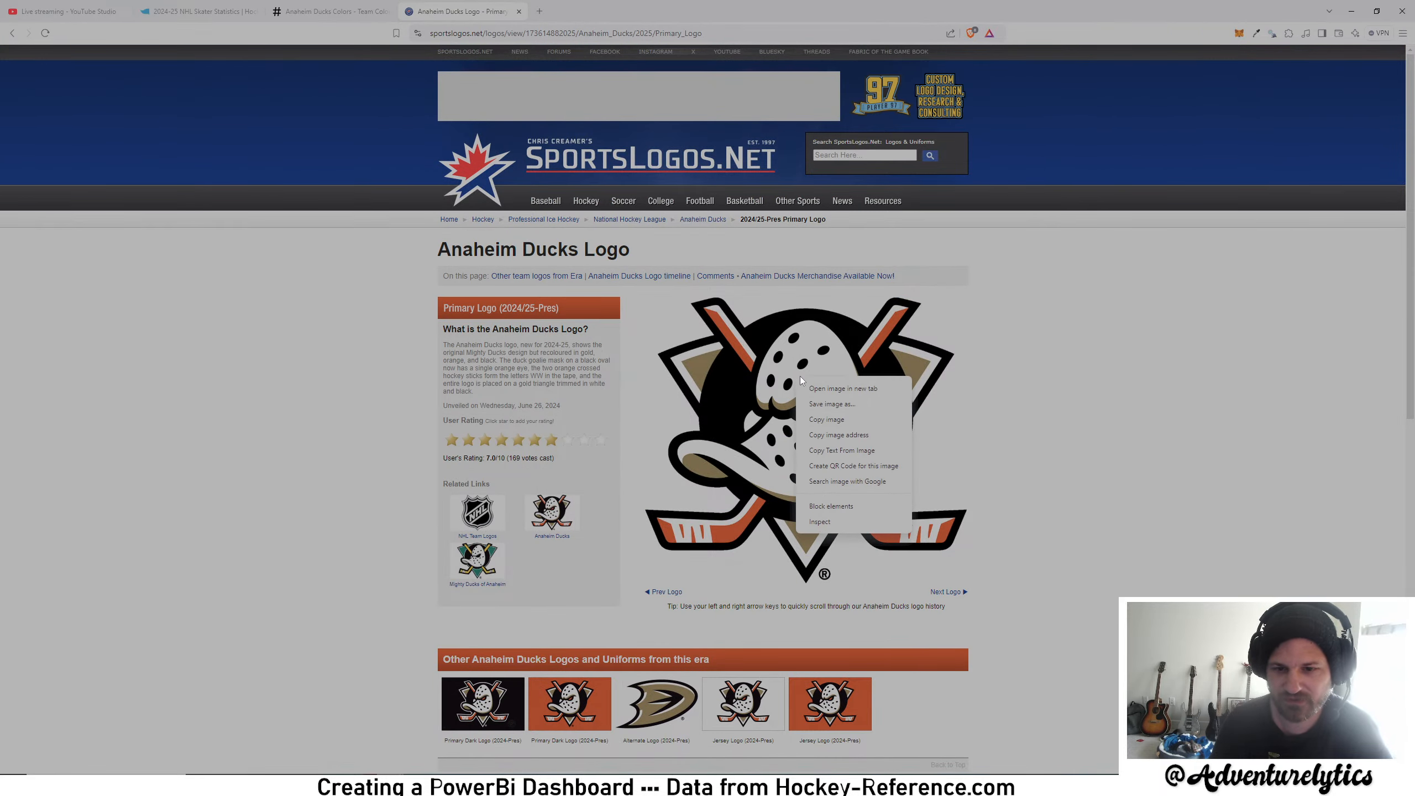
click(471, 785)
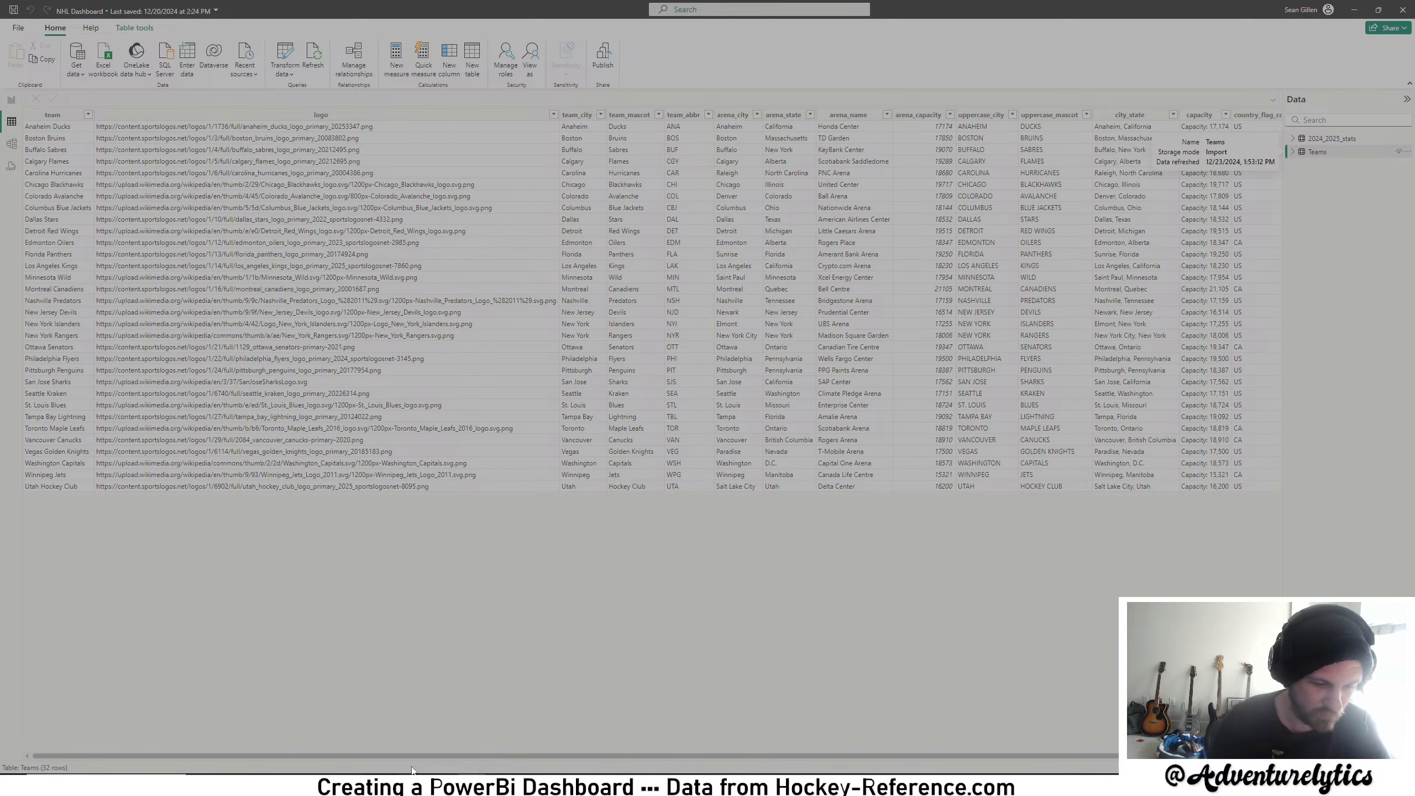
click(535, 785)
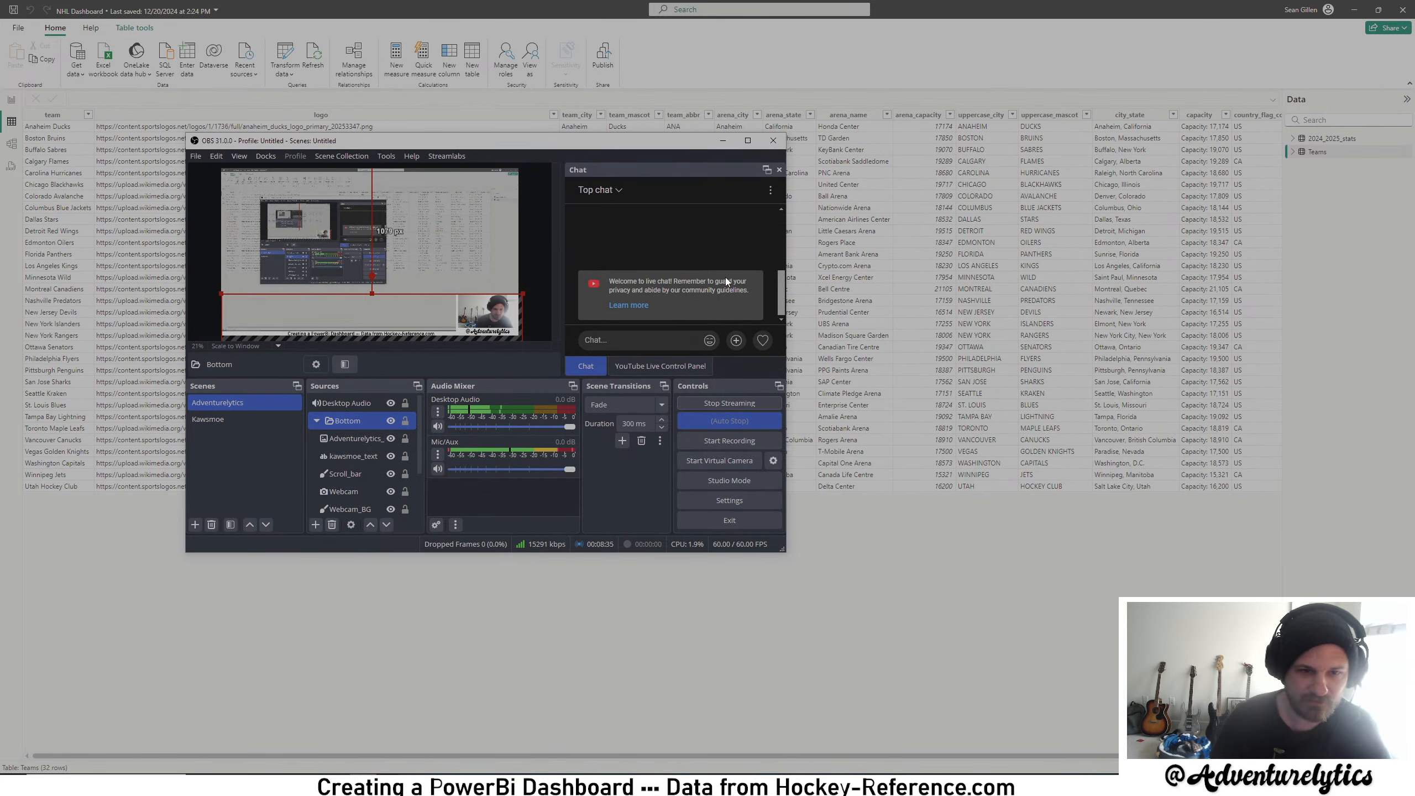
click(581, 684)
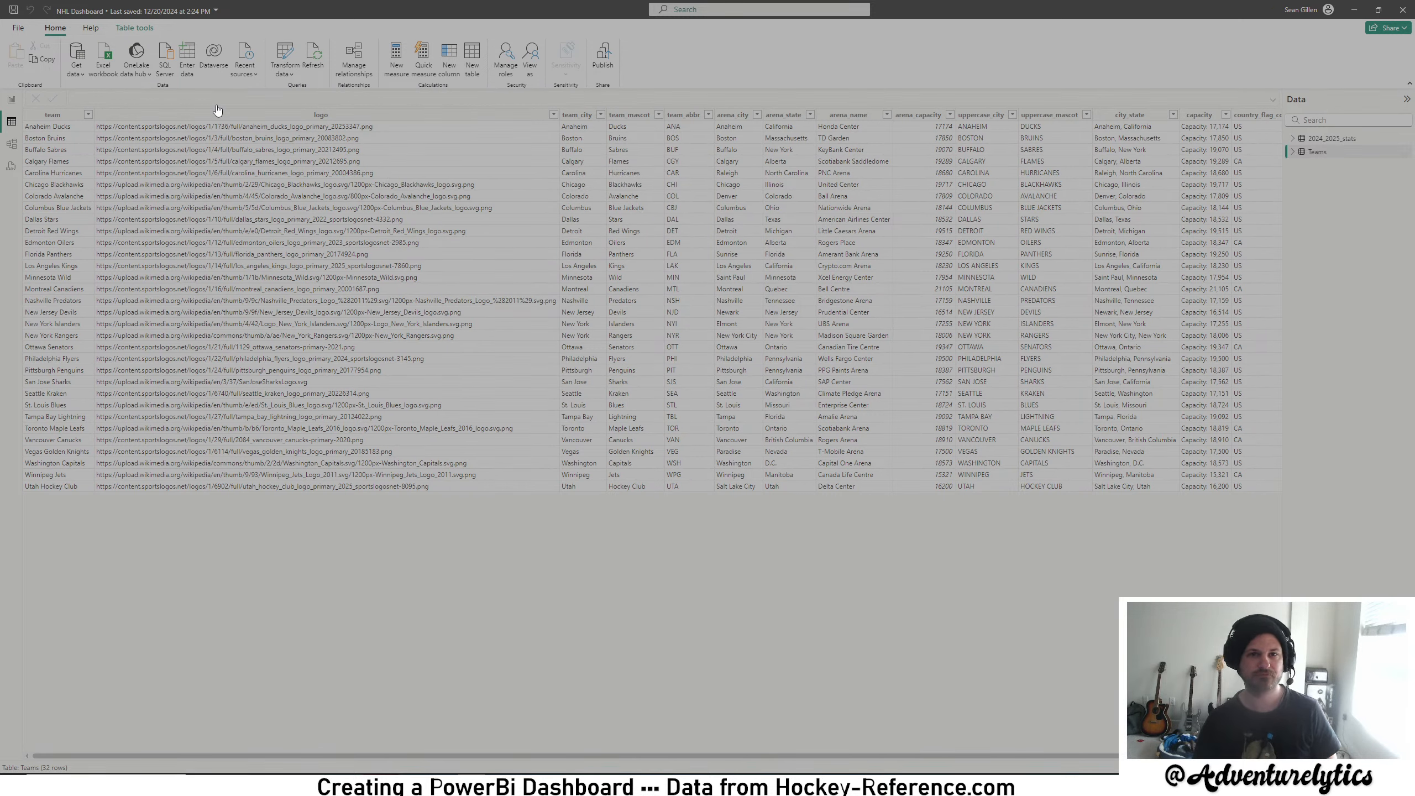
- Select the team_city column of the Teams table and compare the table with the Calgary Flames report page
click(579, 116)
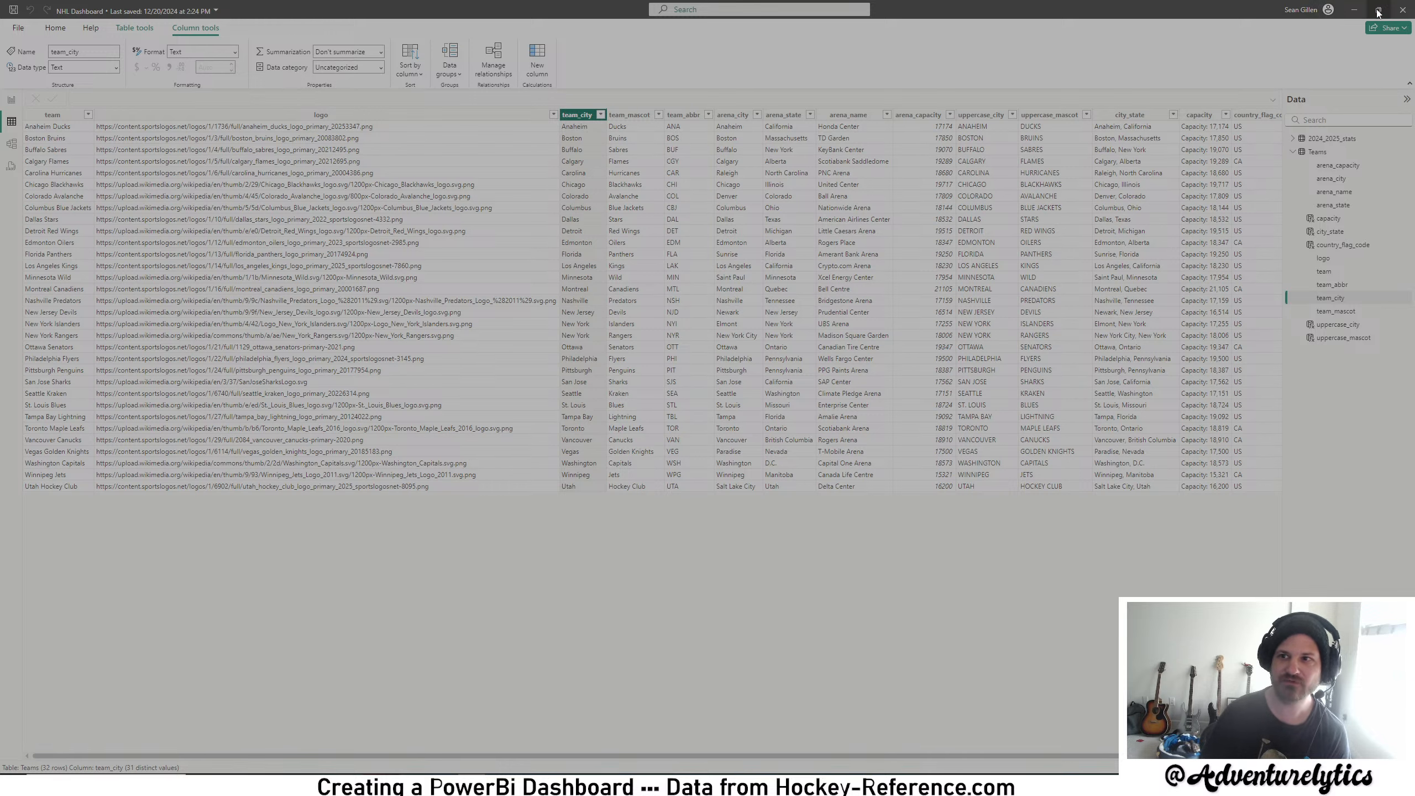
click(8, 103)
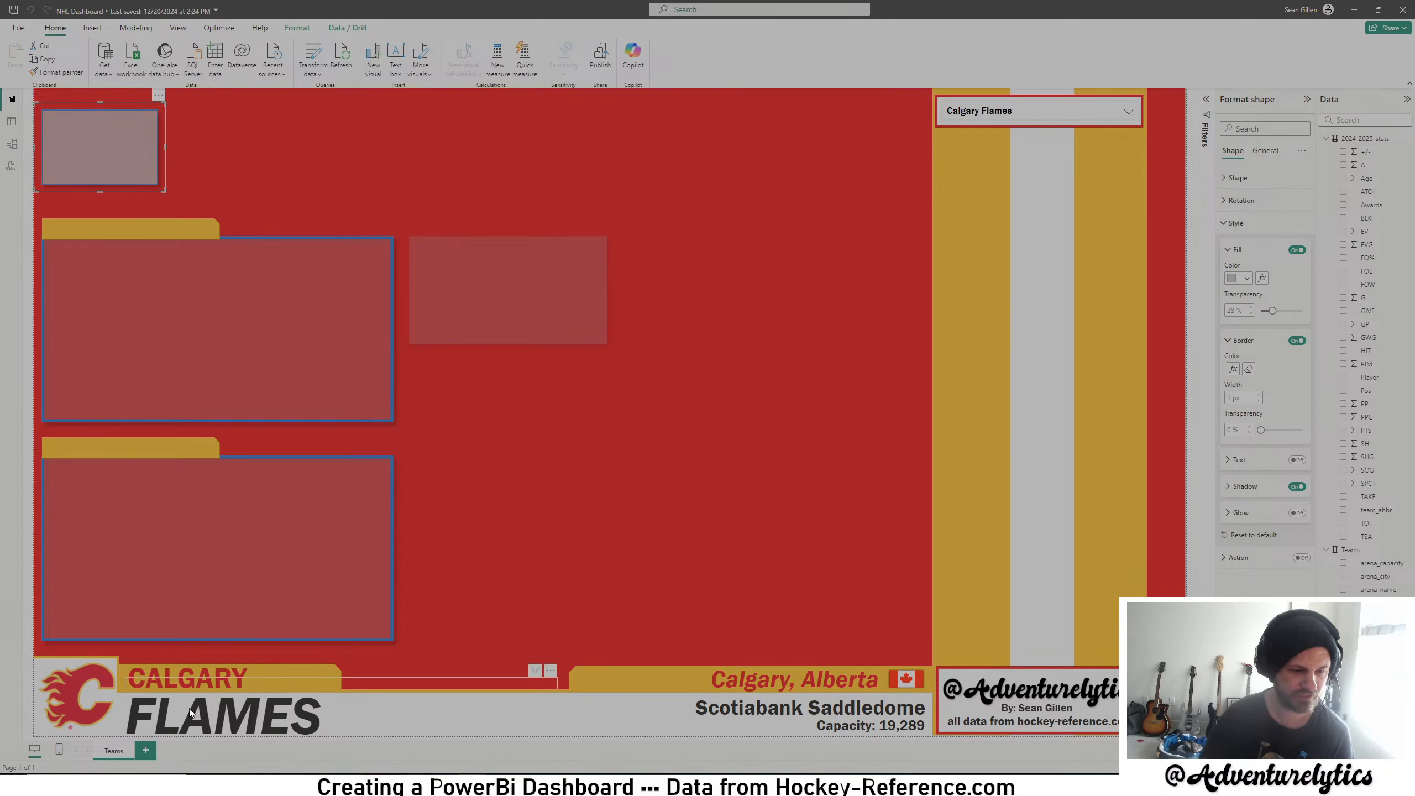
click(11, 122)
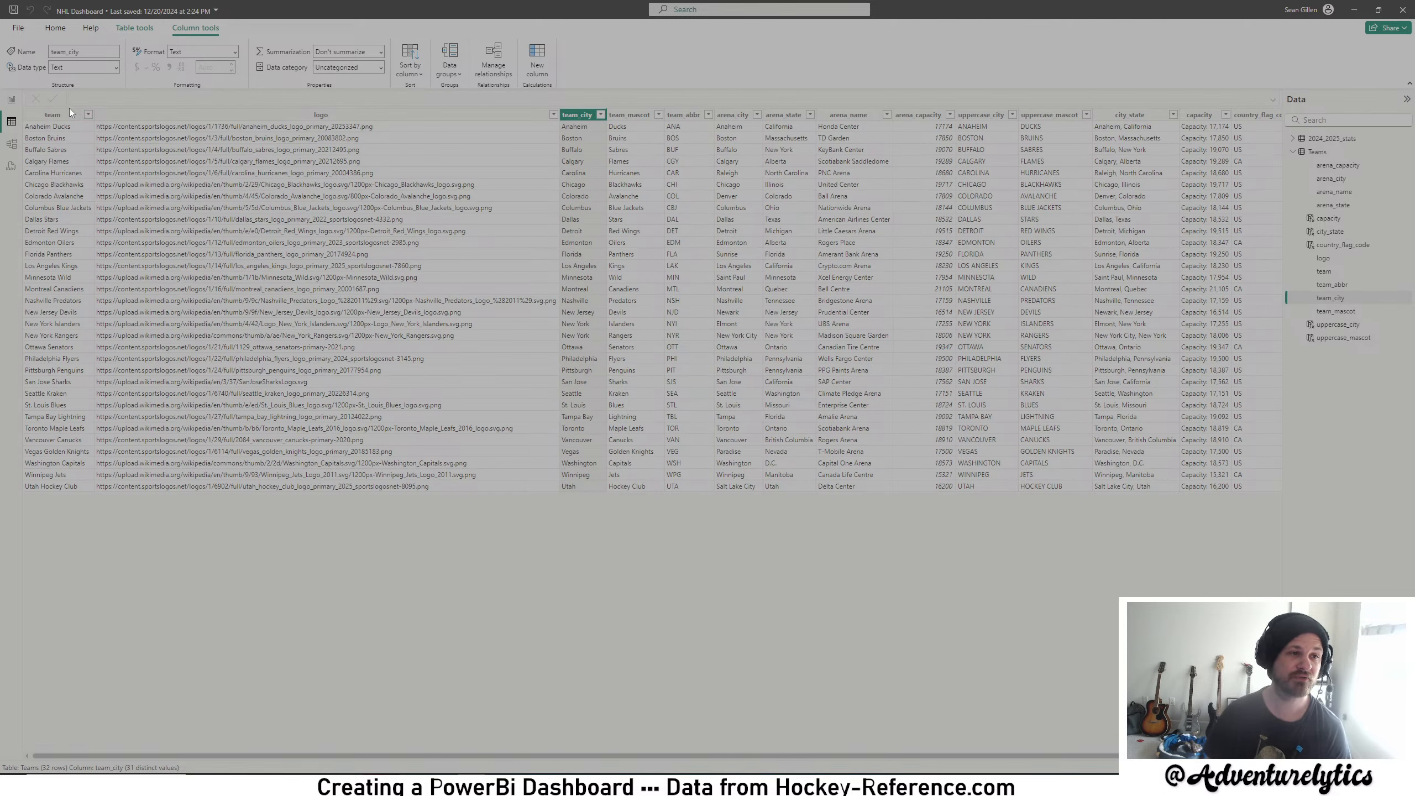
click(11, 144)
click(11, 100)
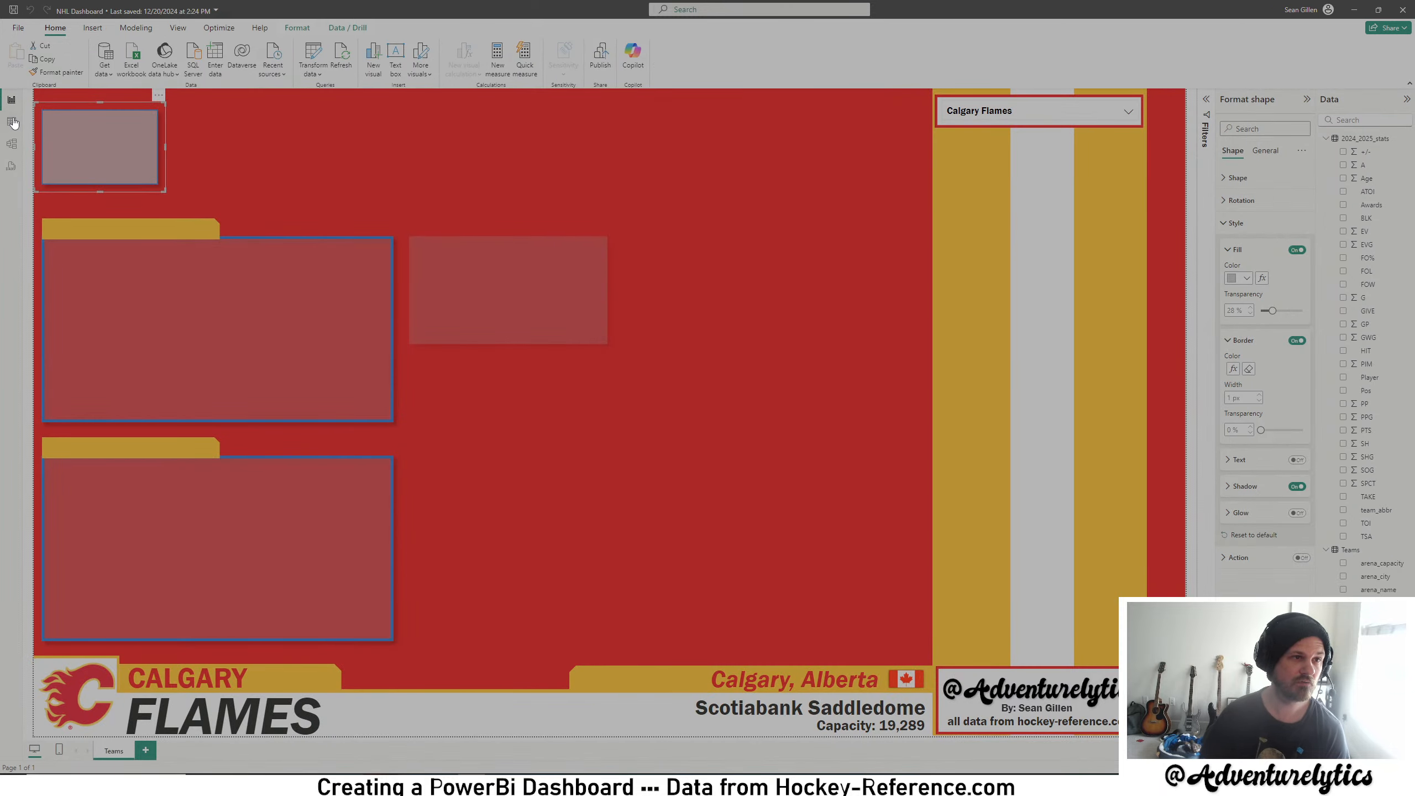
click(11, 121)
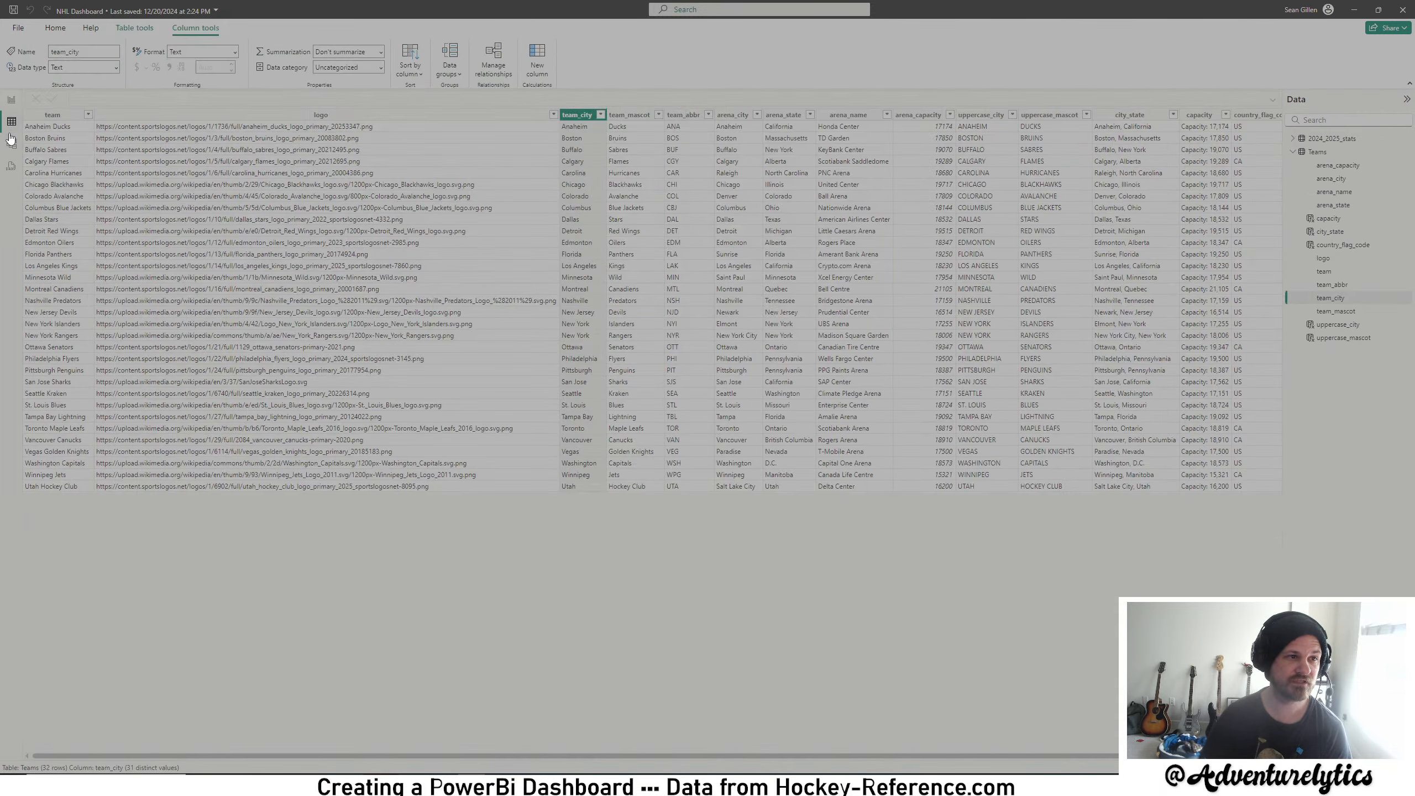
- Review the 2024_2025_stats table and its relationship to Teams in the data model
click(1340, 140)
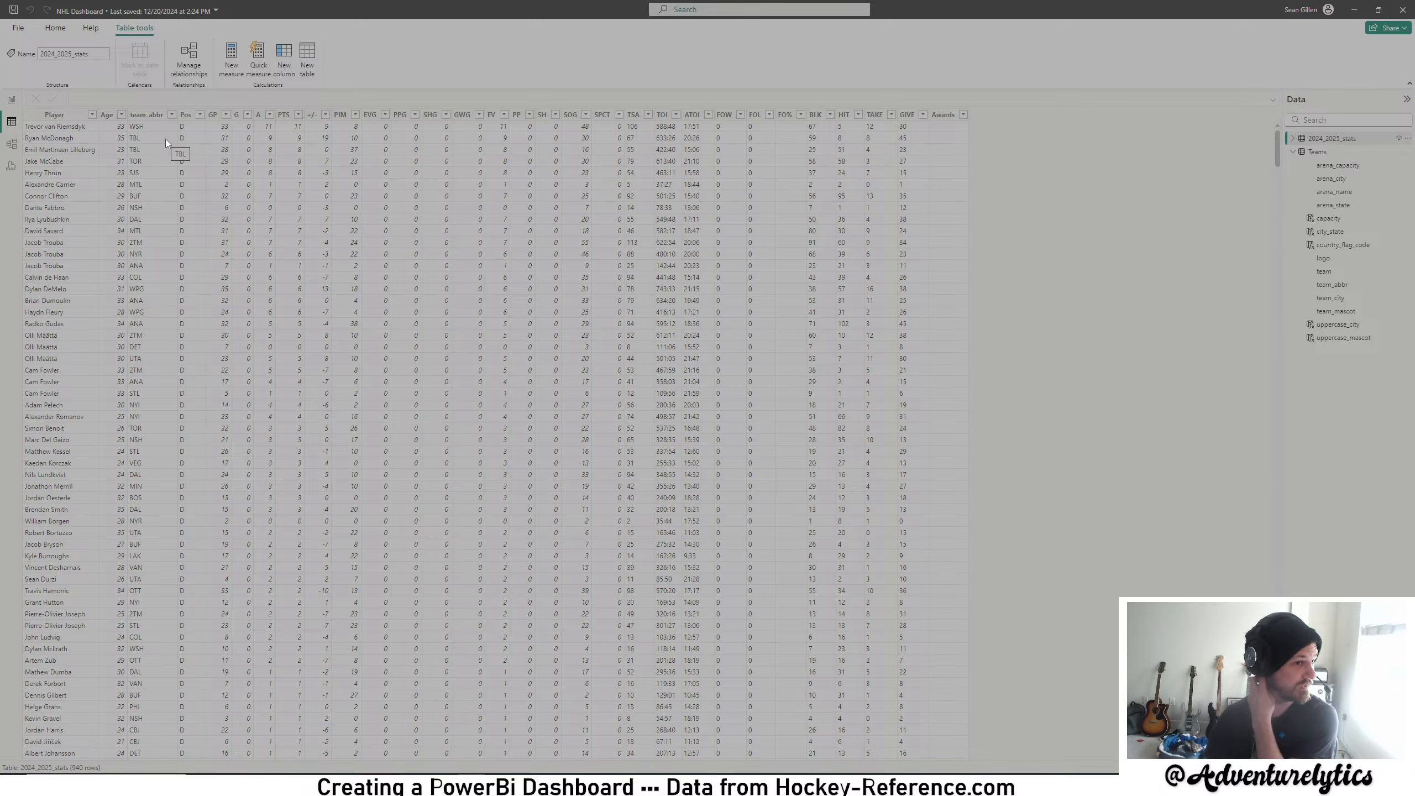
click(12, 144)
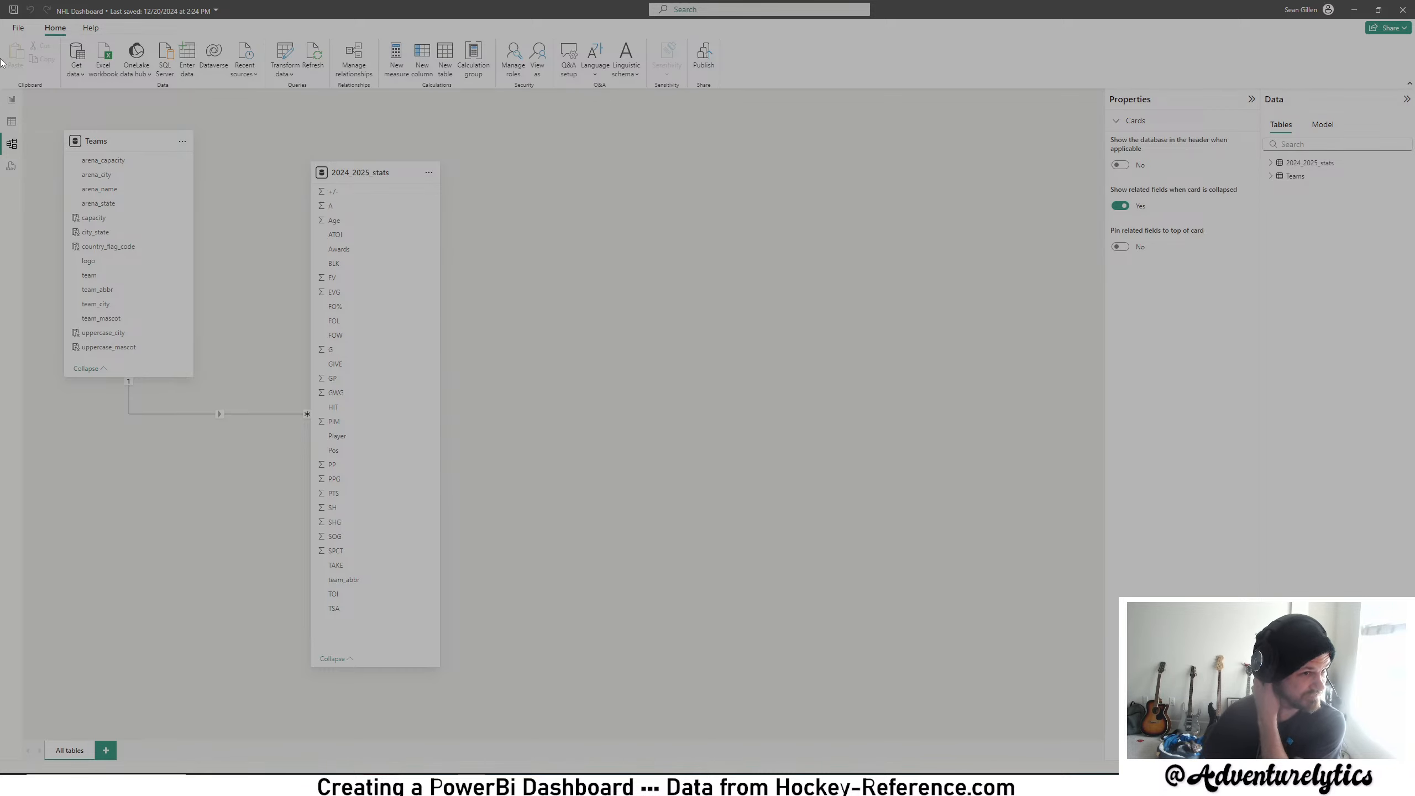
click(12, 100)
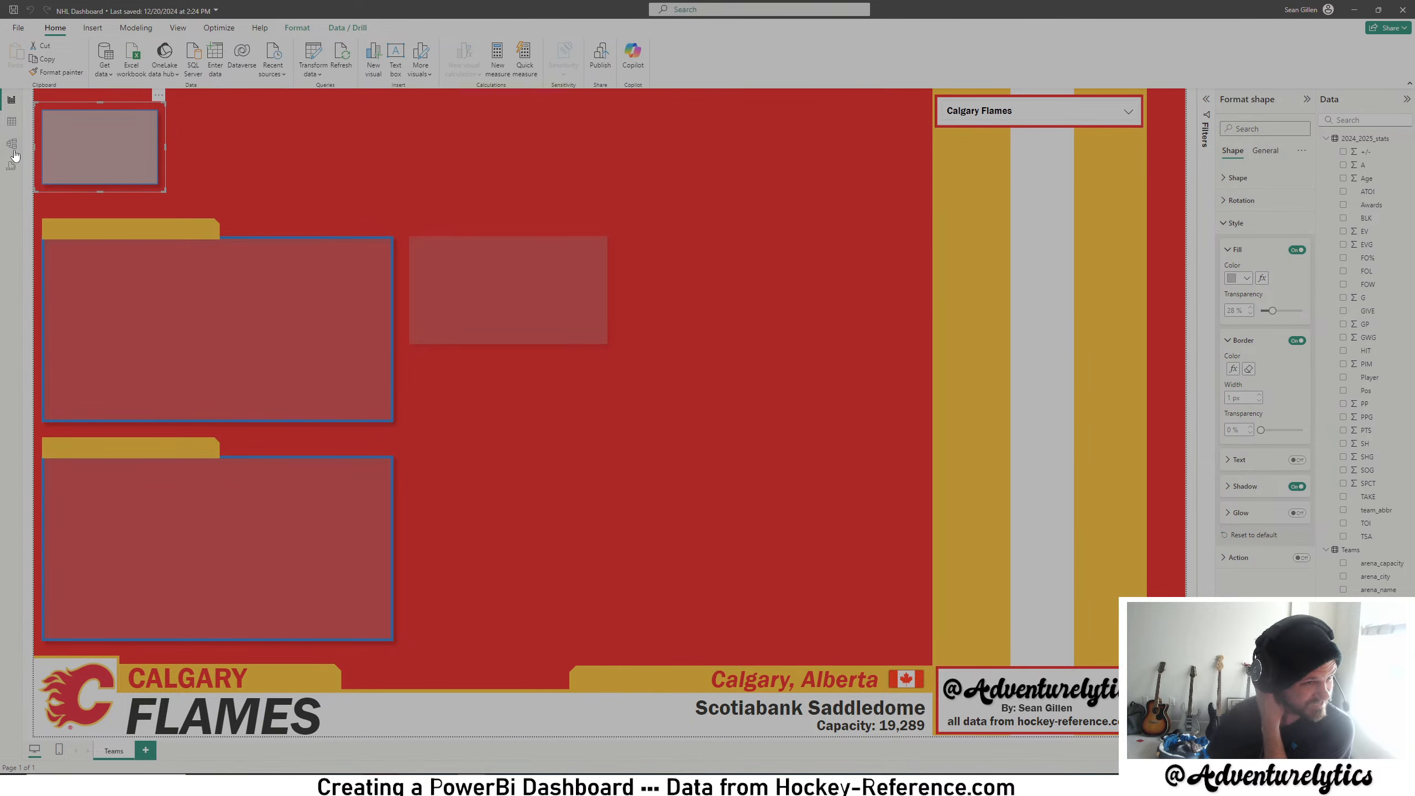
click(11, 144)
click(12, 121)
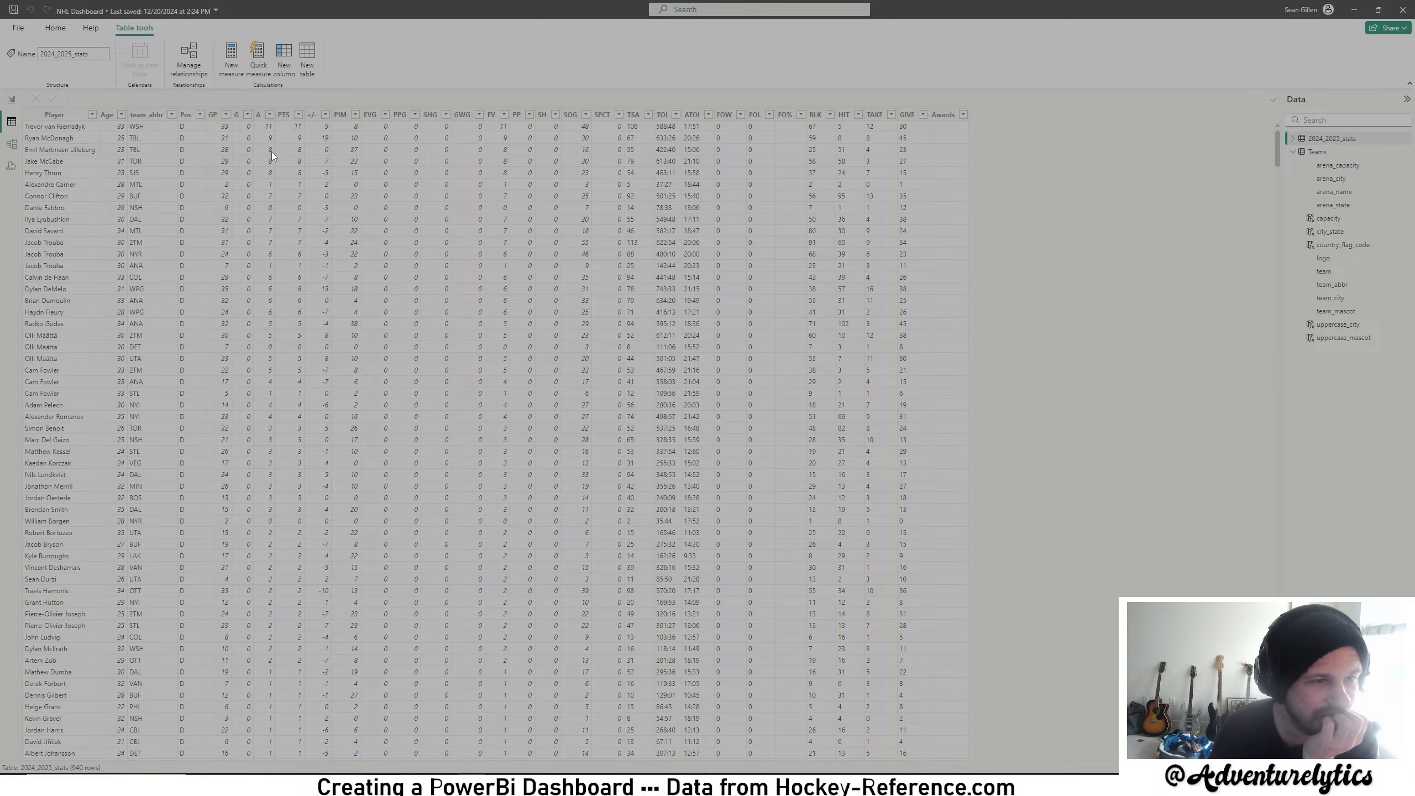
- Examine the Teams table's arena, capacity and country flag columns alongside the report page footer
click(1319, 153)
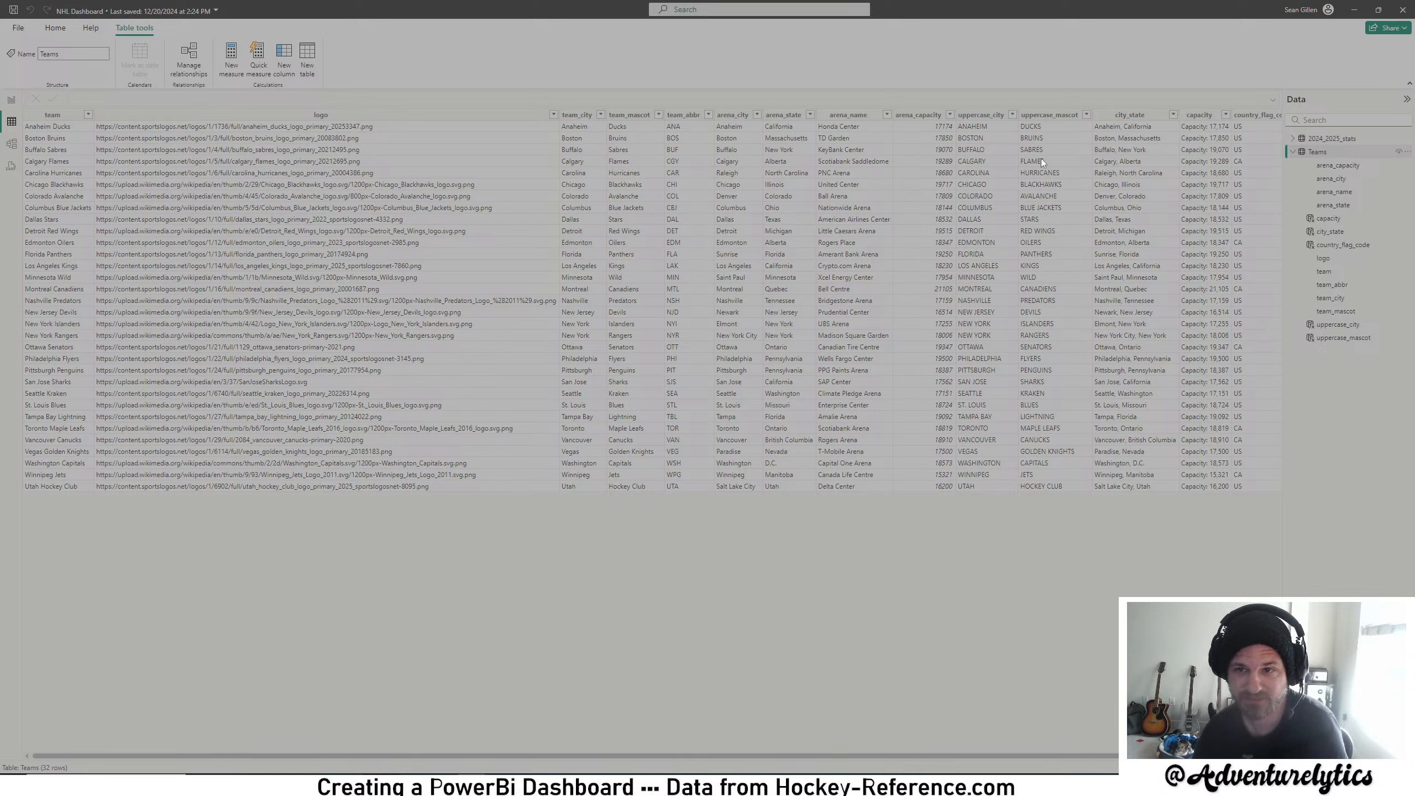
click(10, 100)
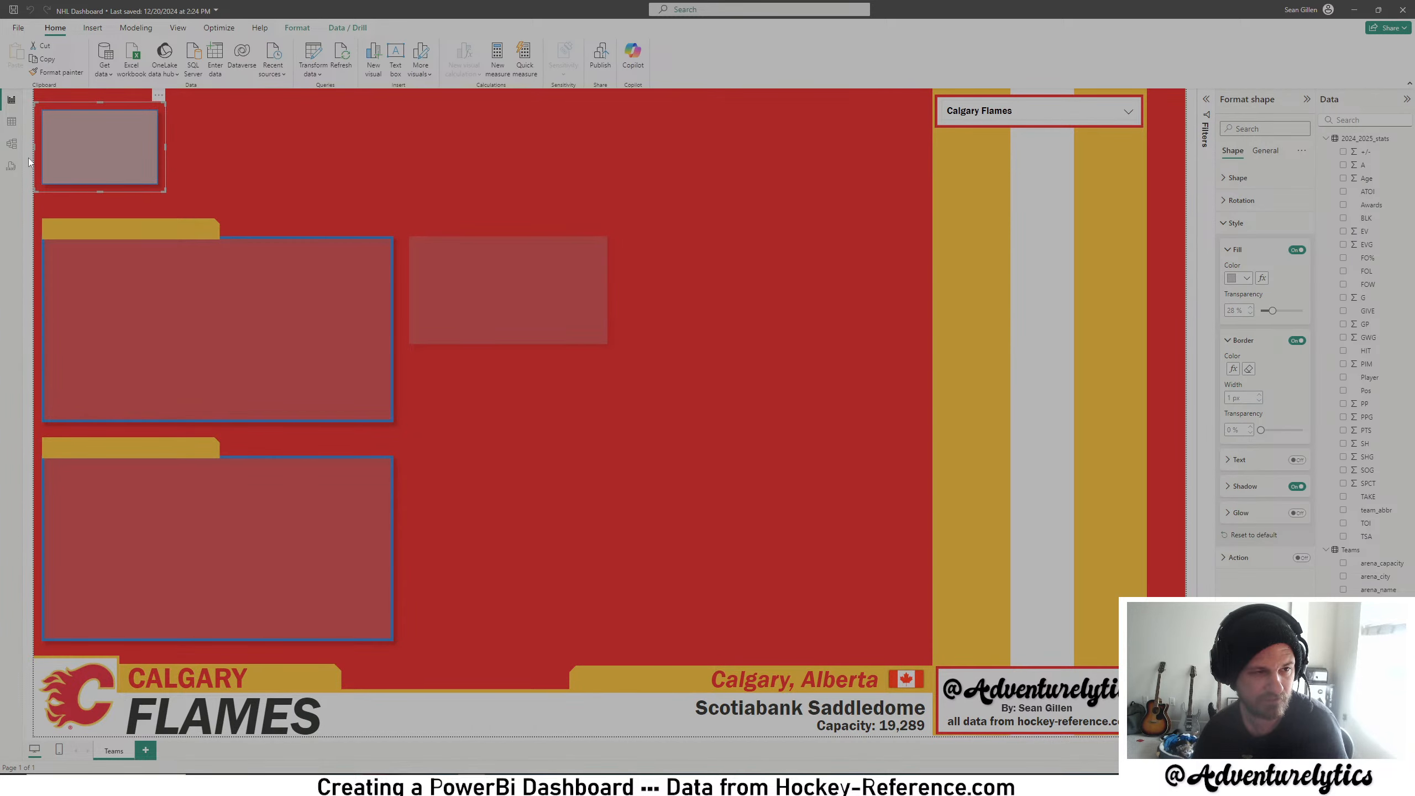
click(11, 122)
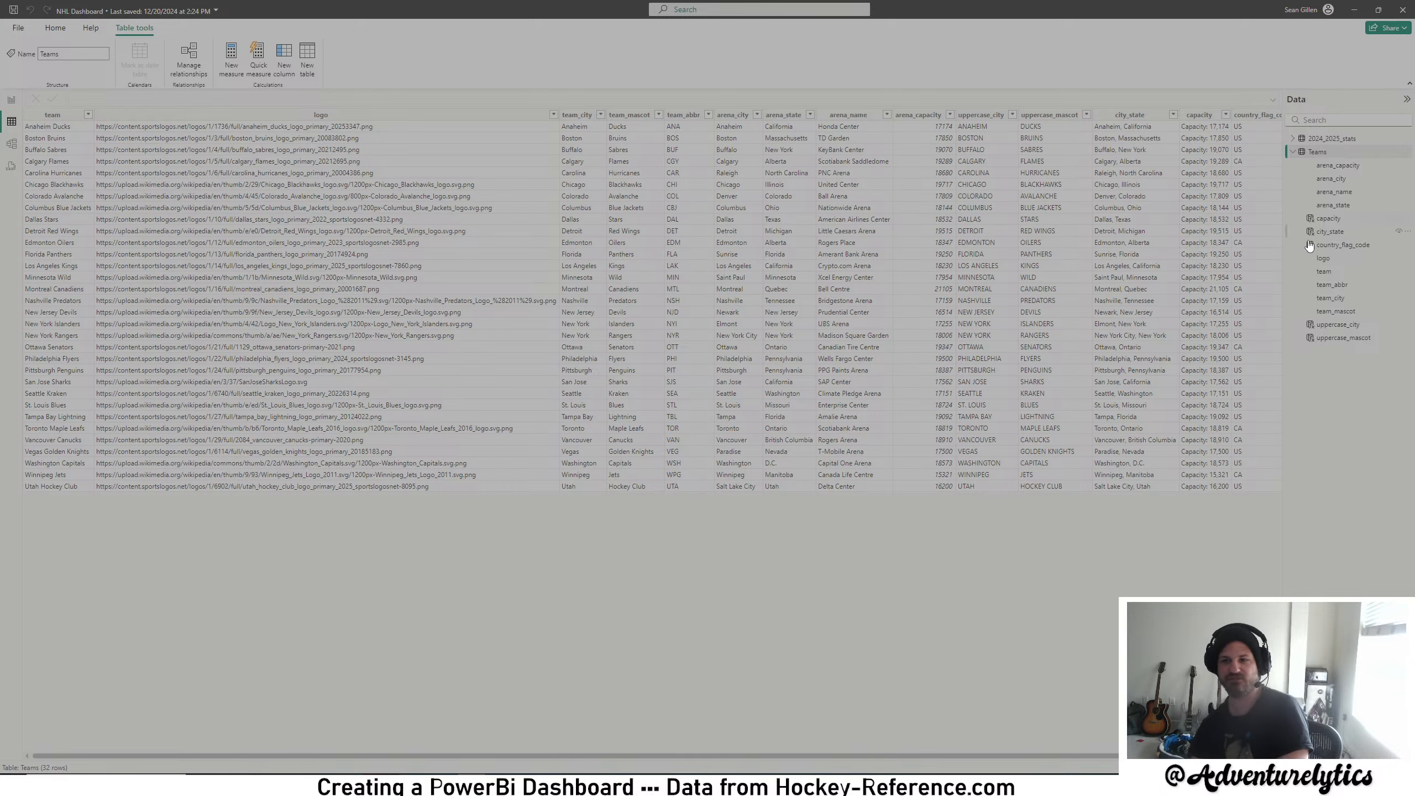
- Select the country flag visual in the report footer and show the fields it is built from
click(11, 99)
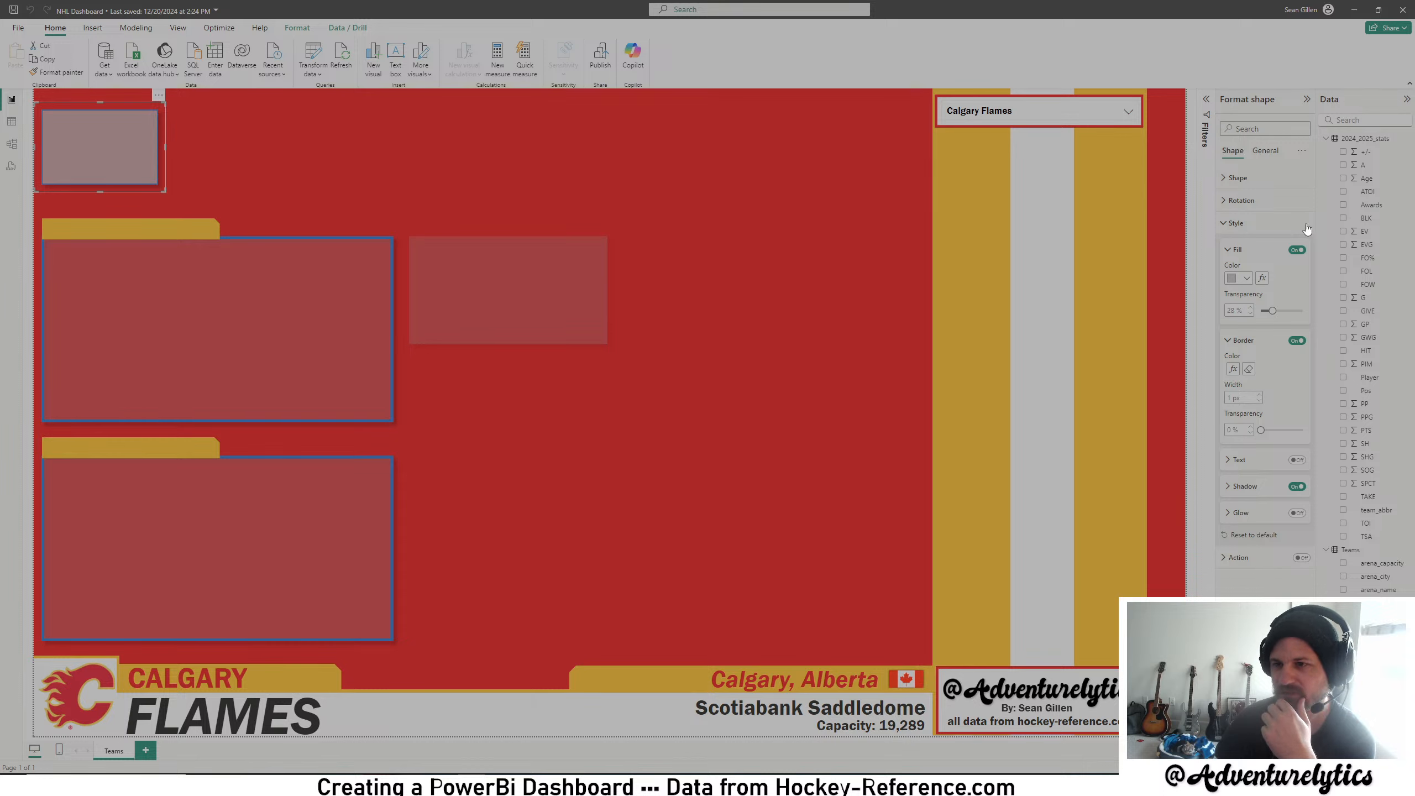
click(904, 681)
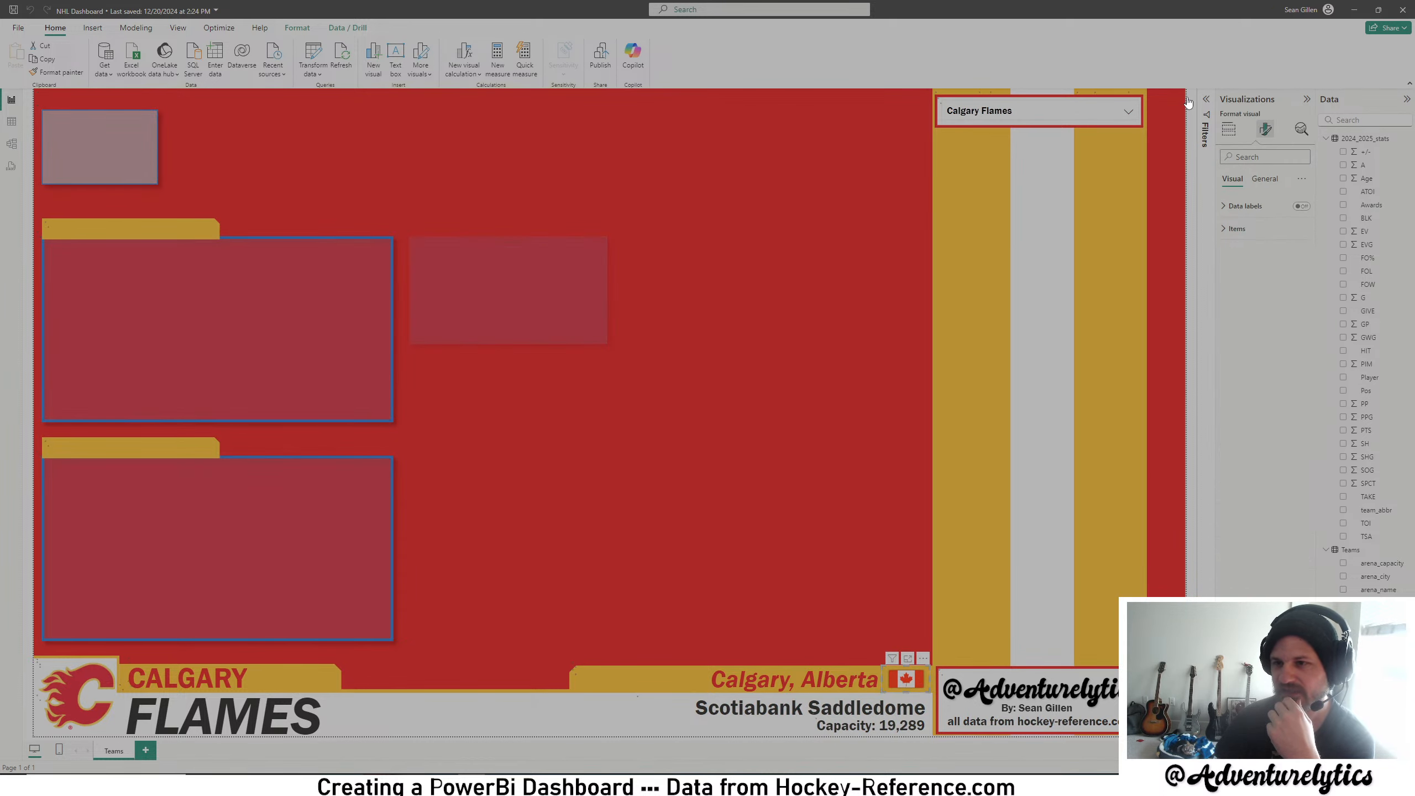
click(1229, 130)
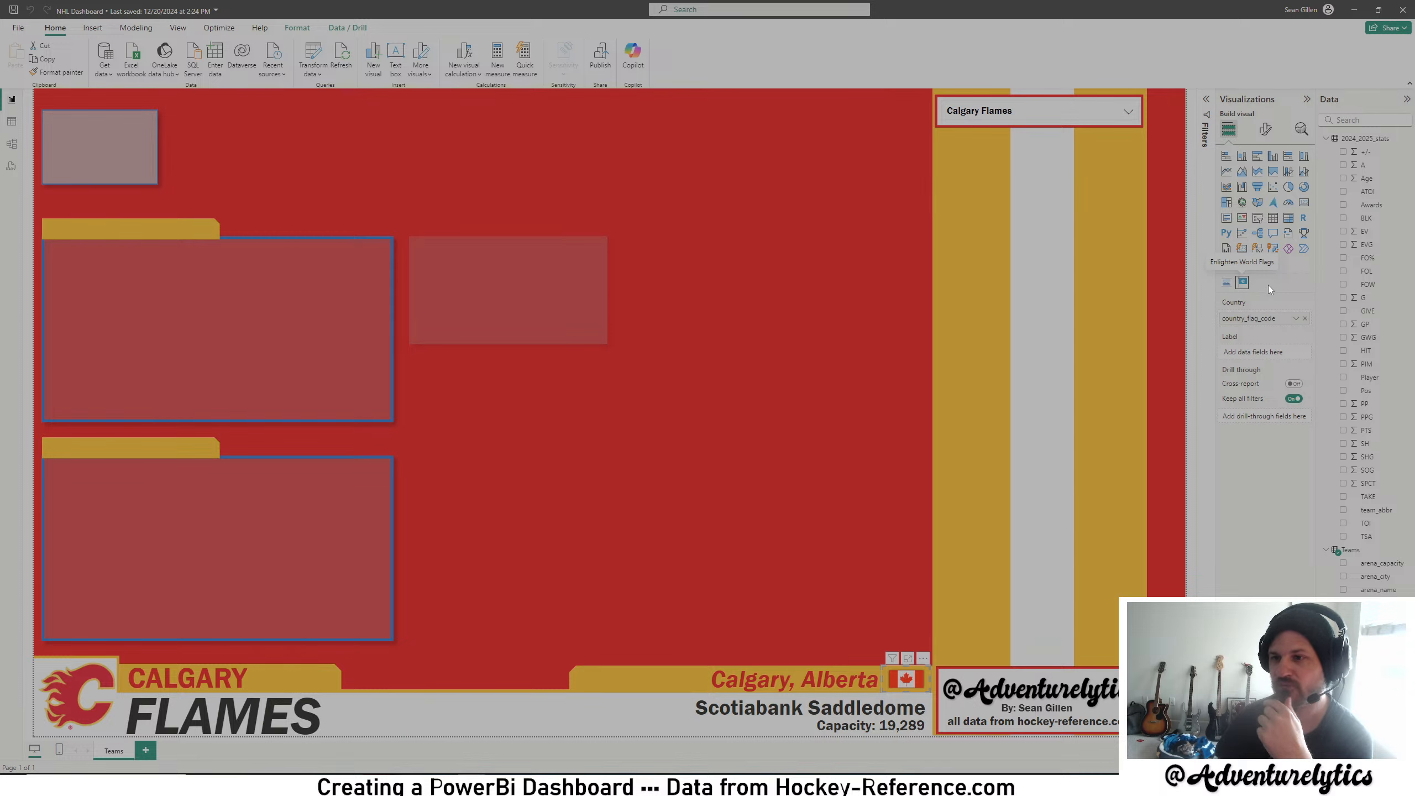
- Search the Power BI visuals marketplace for Flags, view the Enlighten World Flag Slicer details and close the marketplace
click(1228, 263)
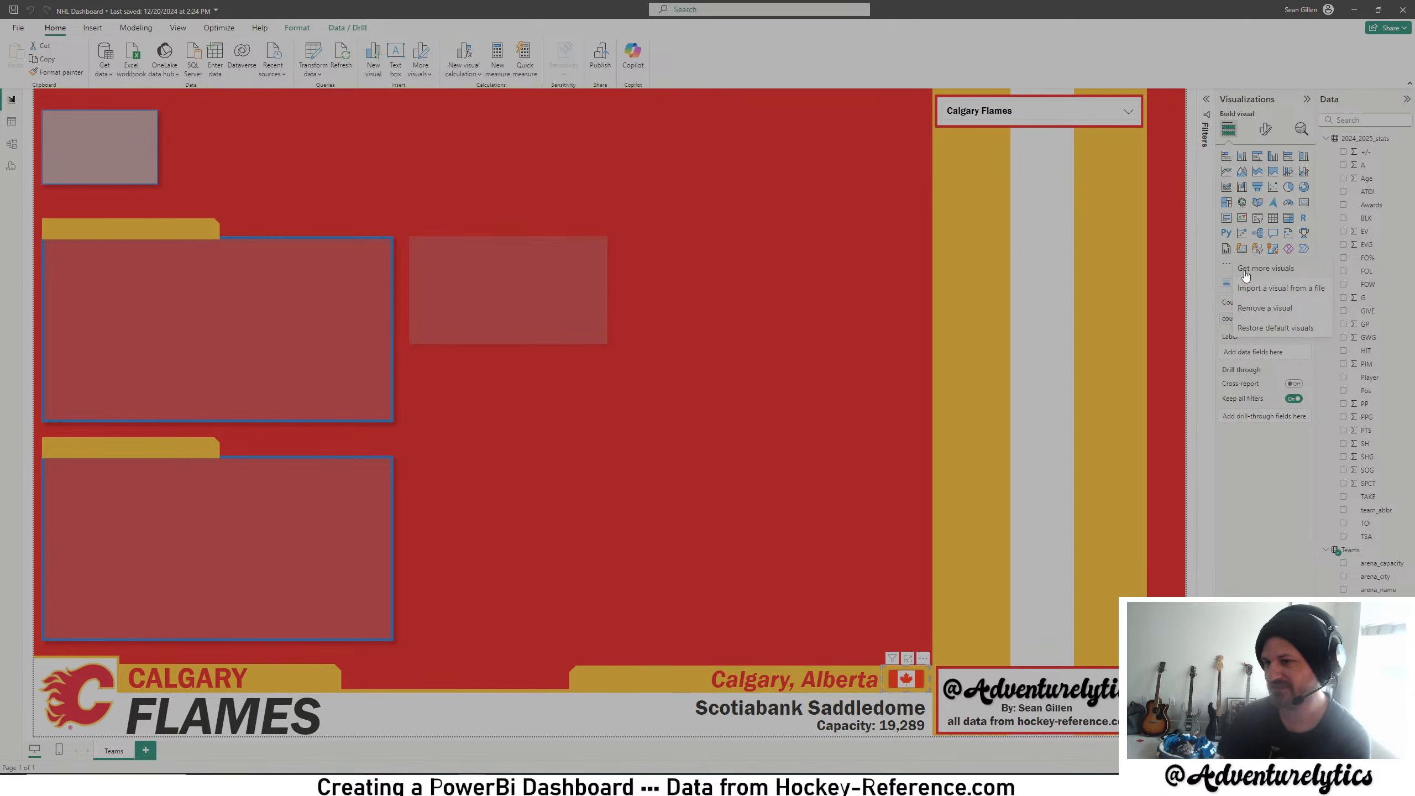
click(1246, 271)
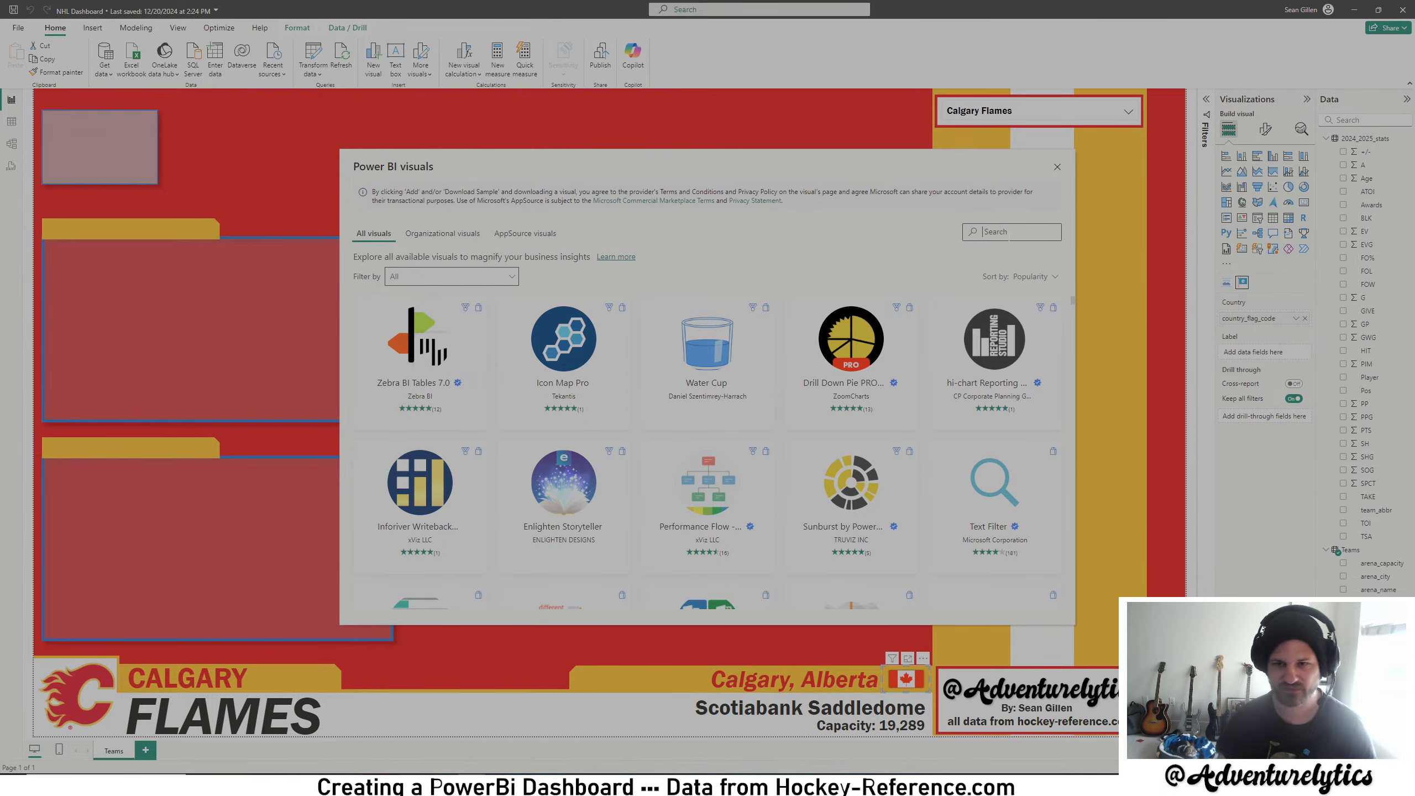
text(Flags)
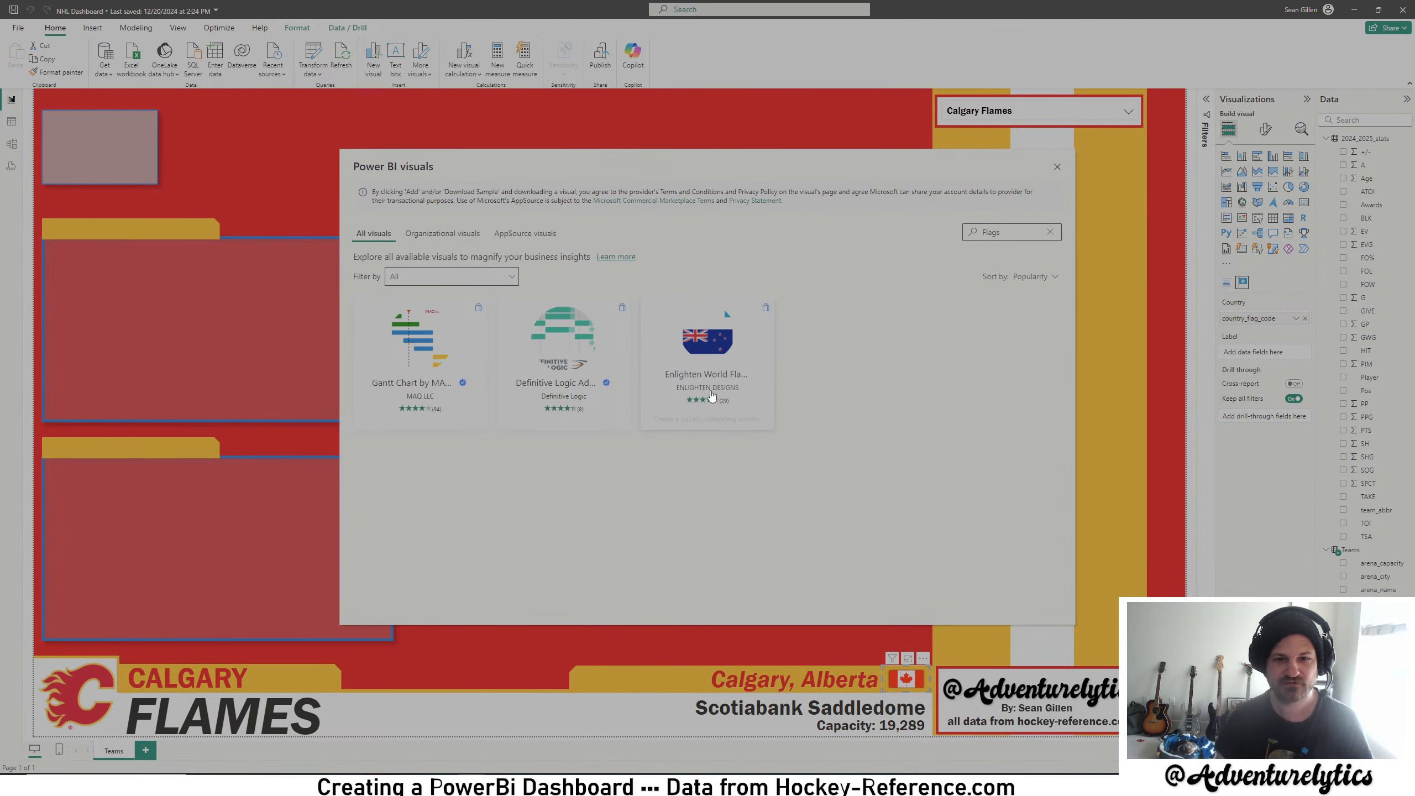
click(716, 359)
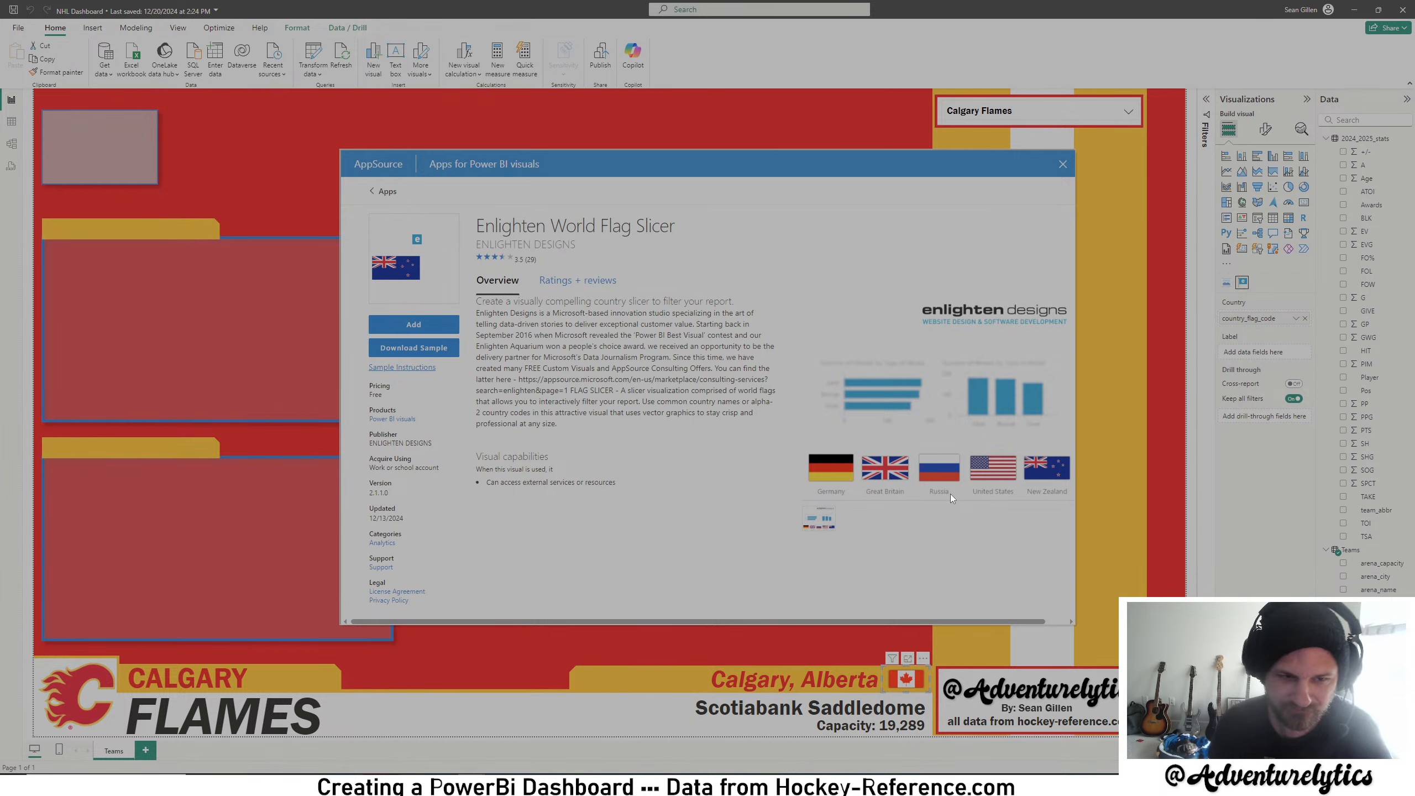
click(1063, 166)
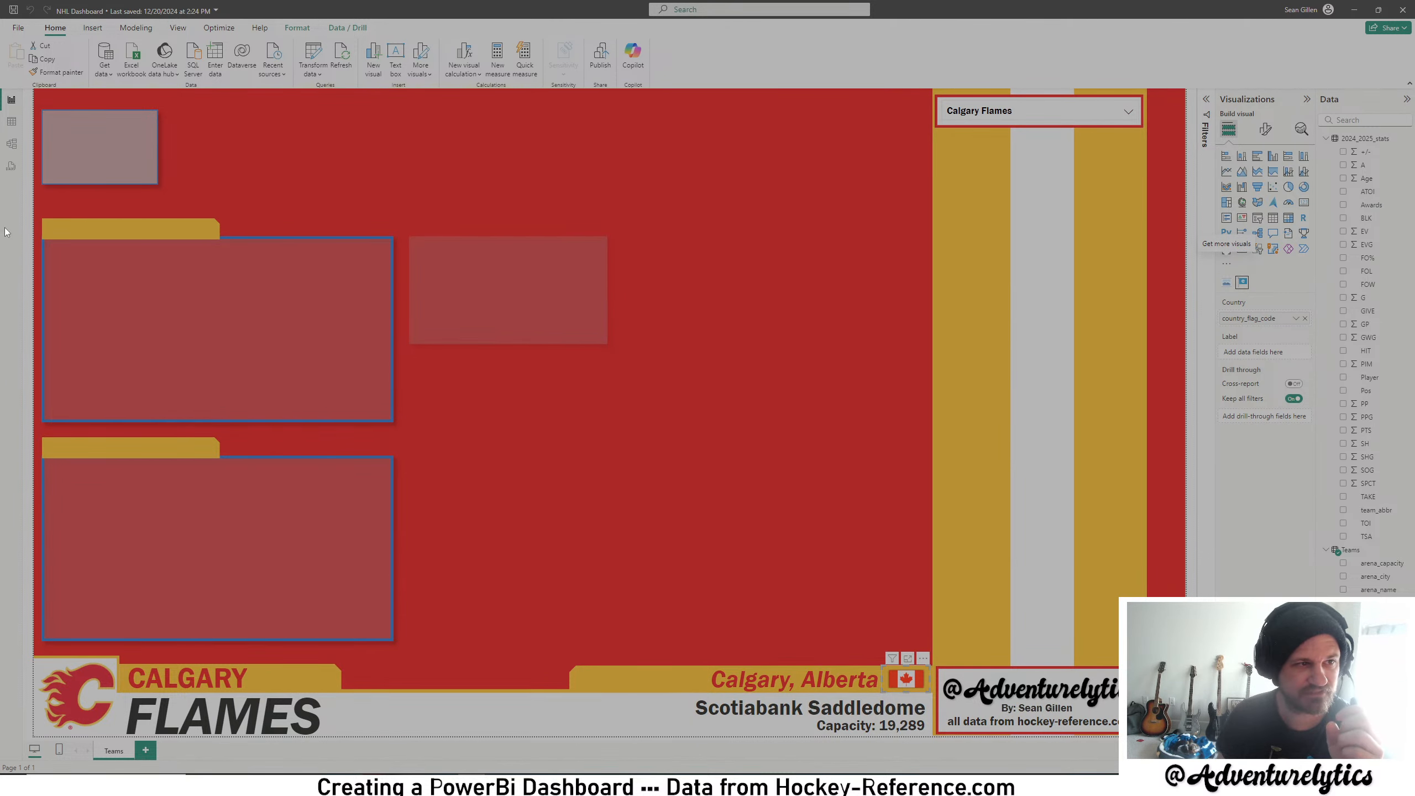
- Review the team_abbr relationship settings between 2024_2025_stats and Teams in the data model and close the editor
click(12, 143)
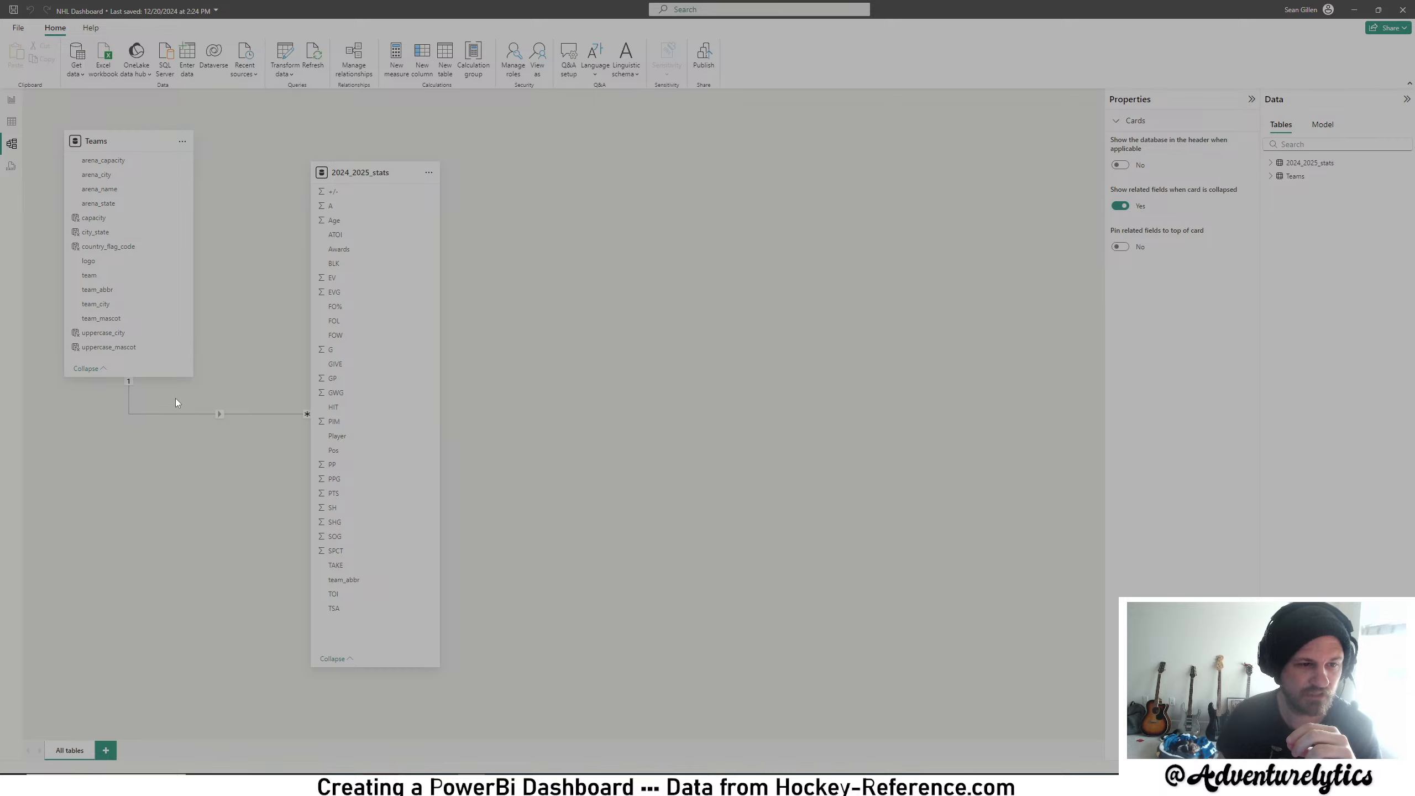
double_click(185, 414)
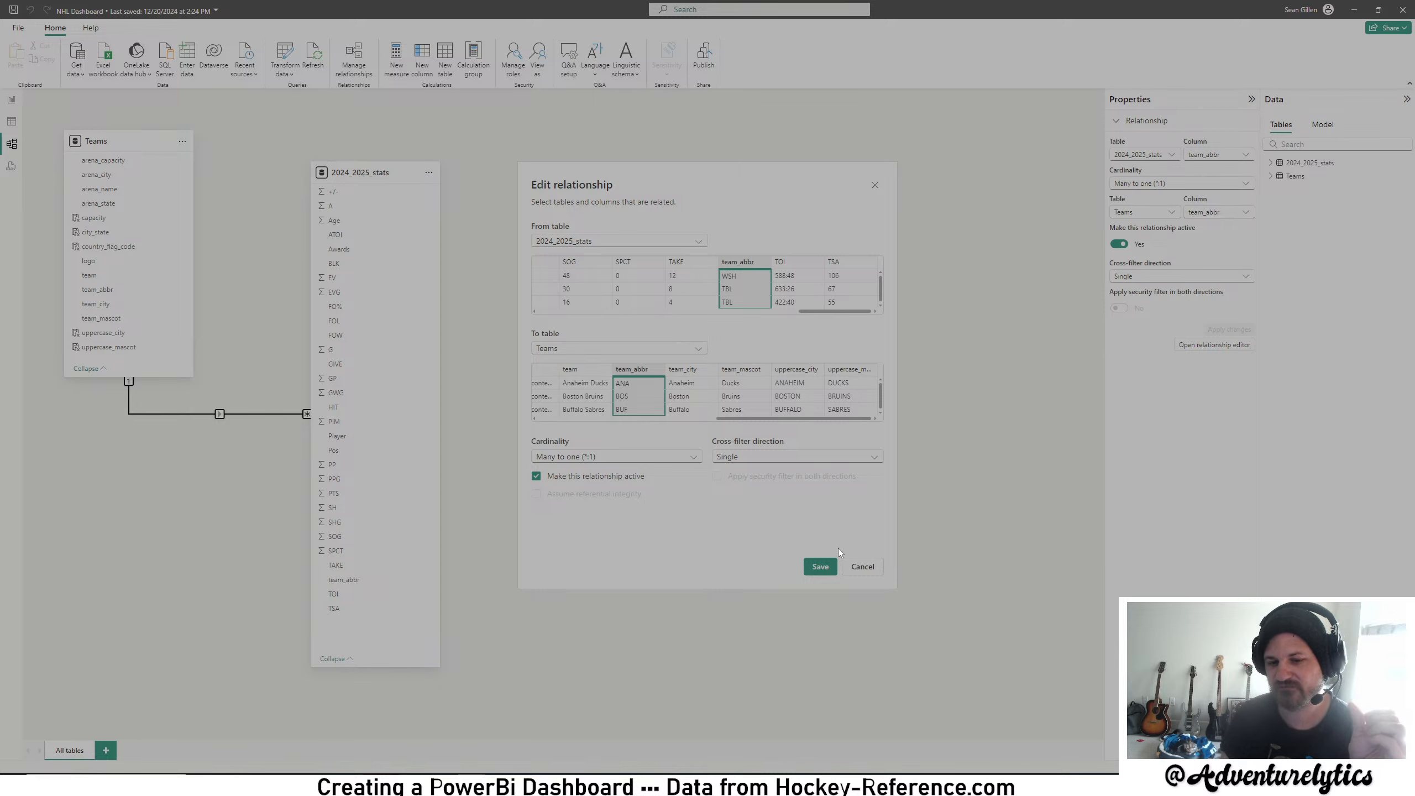
click(832, 573)
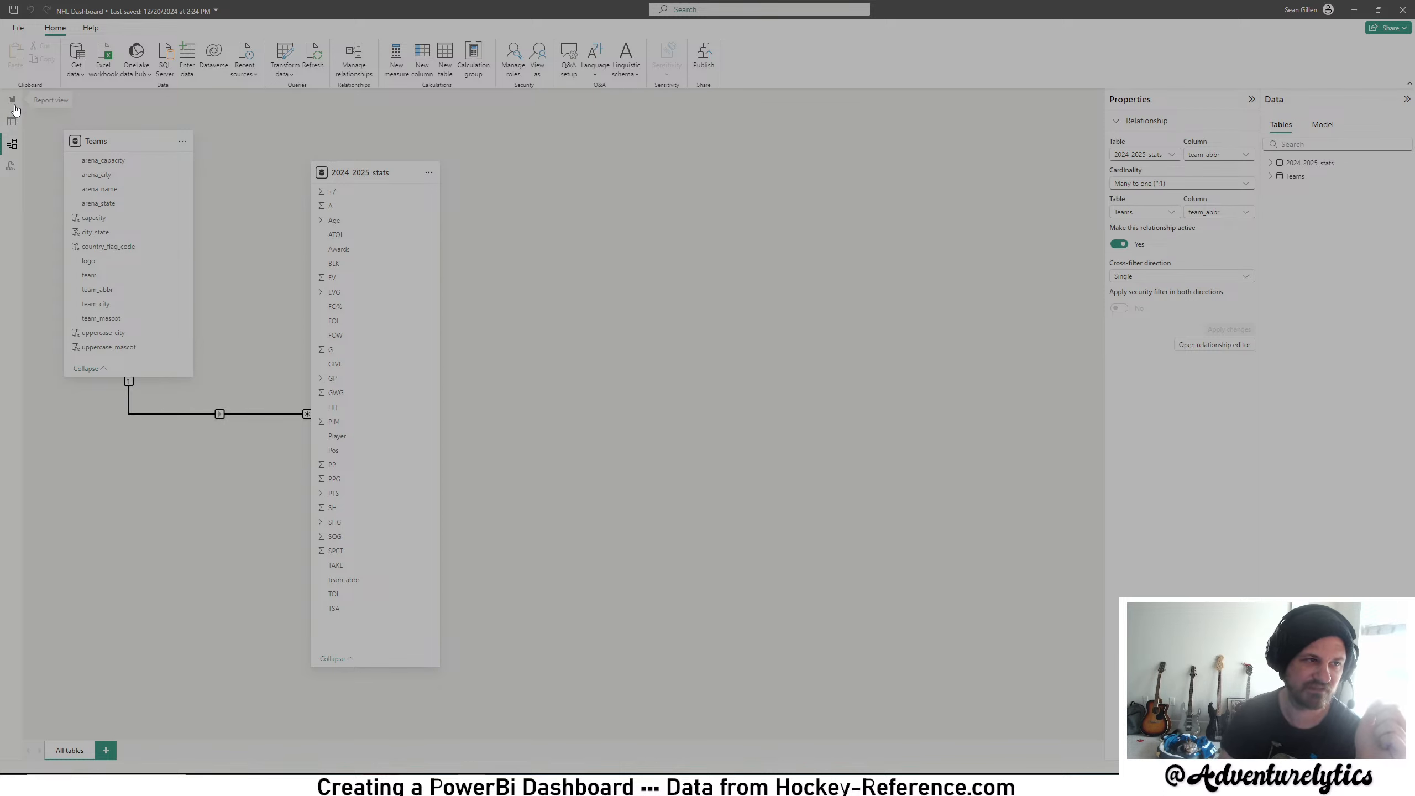
- Nudge the report's small upper rectangle slightly down and add a Flames rule to its border colour conditional formatting
click(12, 100)
drag(62, 138, 63, 147)
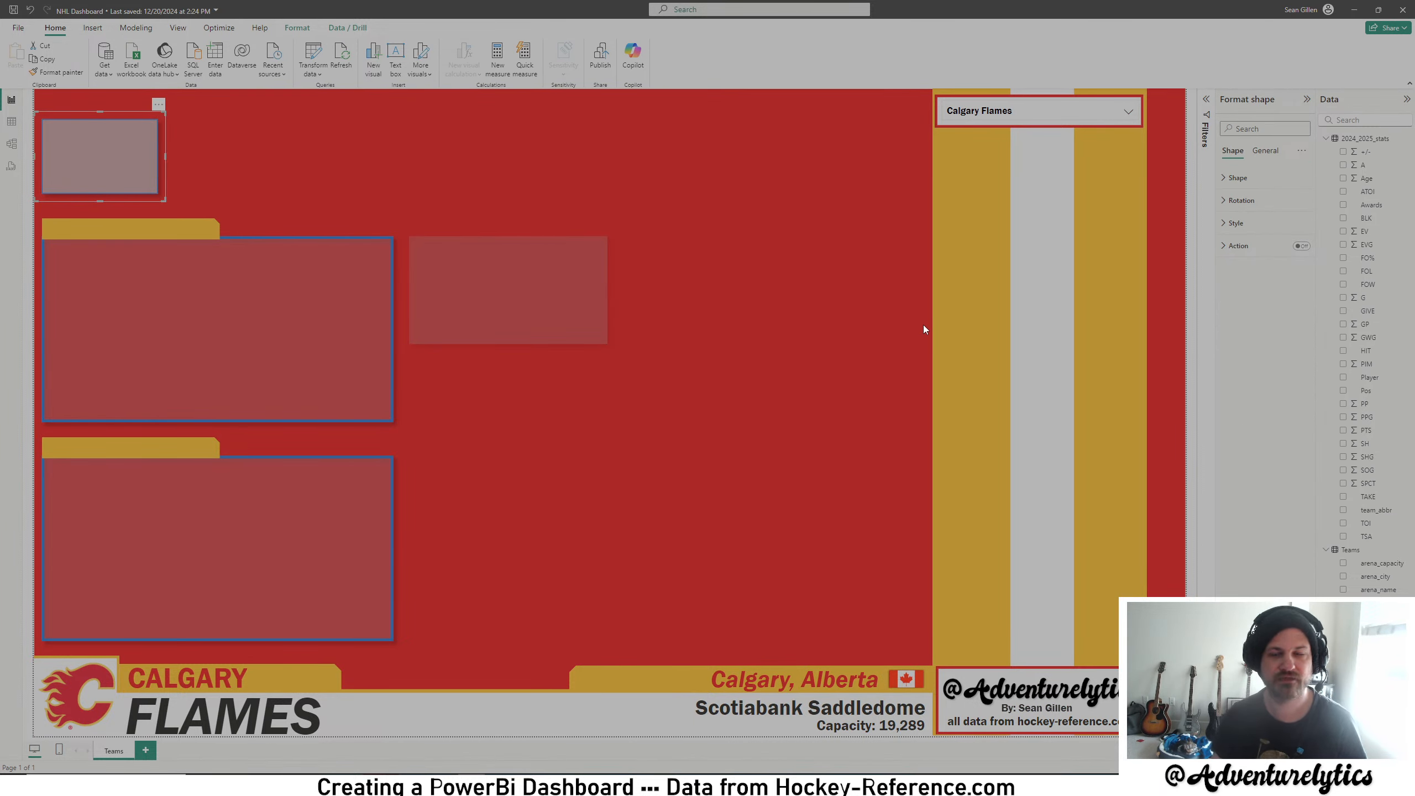
click(1240, 223)
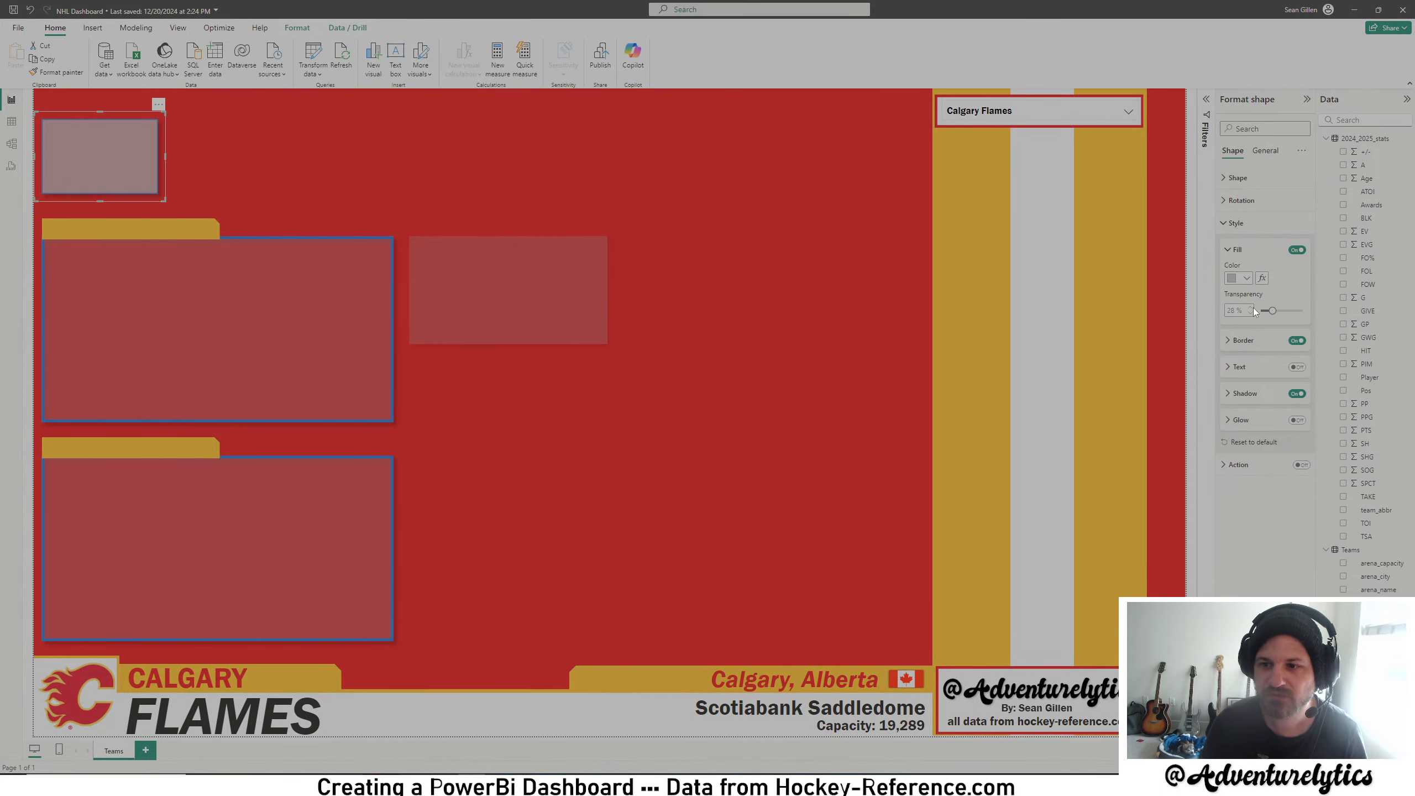
click(1232, 342)
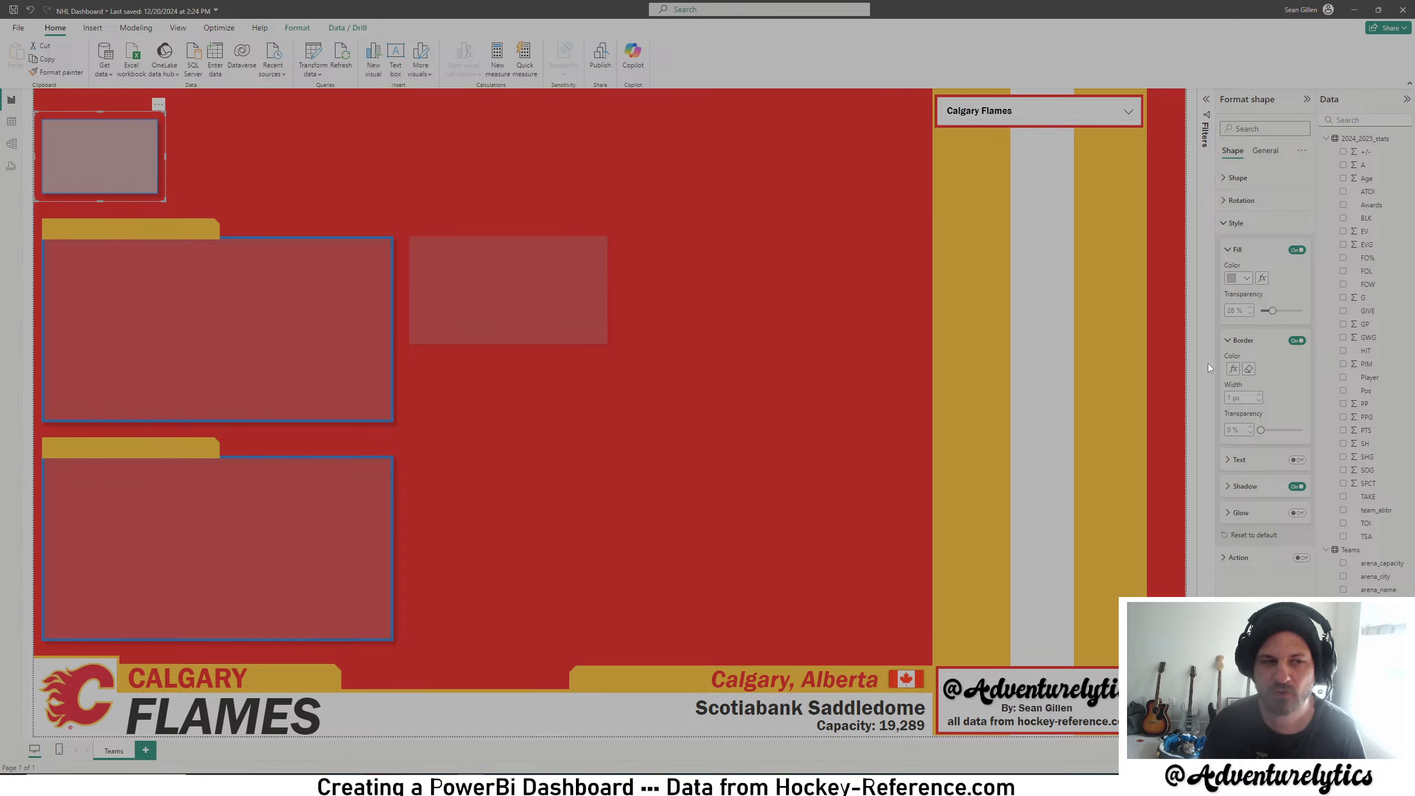
click(1233, 369)
click(939, 345)
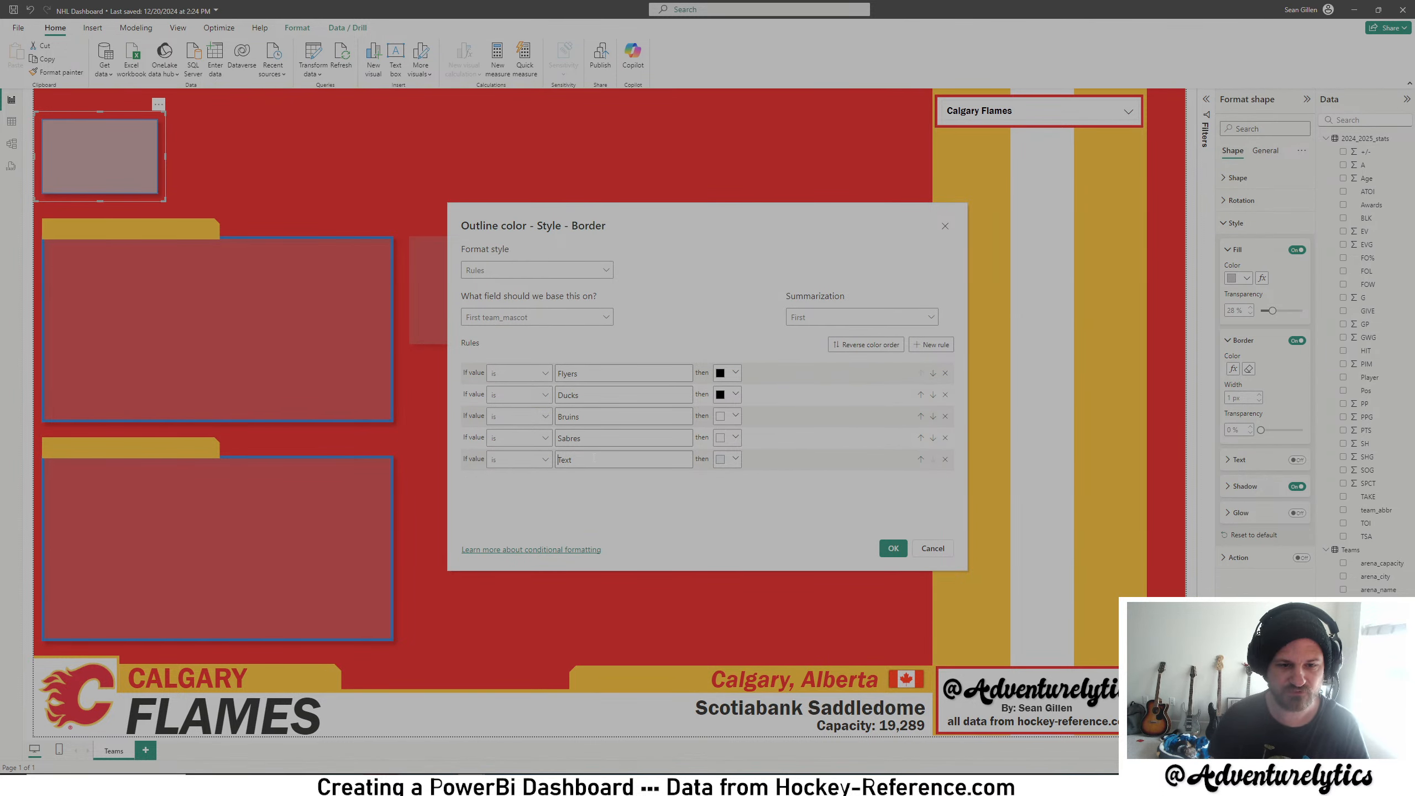
text(Flames)
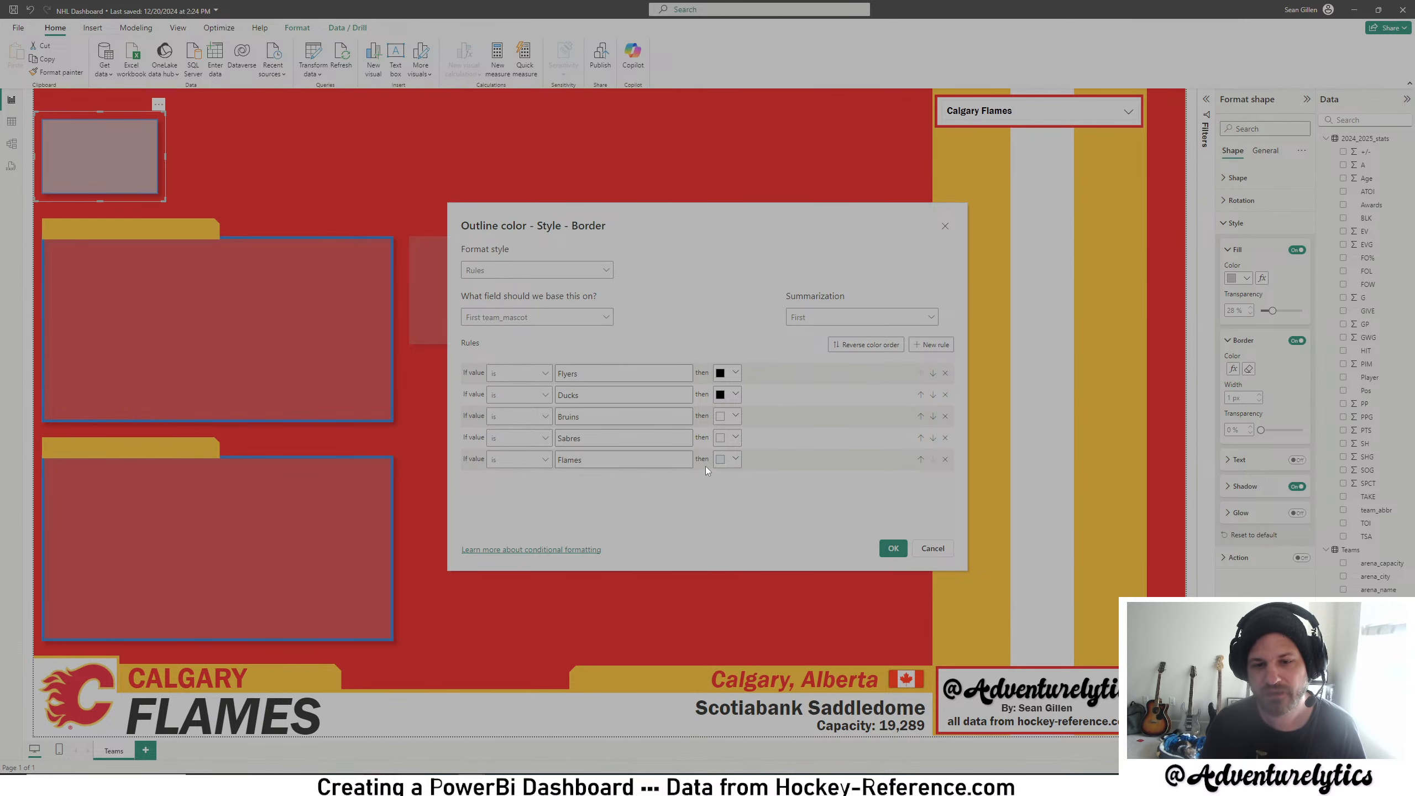
- Open the Flames rule's custom colour, switch to the browser, close the Ducks logo page and copy the Calgary Flames yellow #FAAF19 from teamcolorcodes.com
click(734, 459)
click(753, 411)
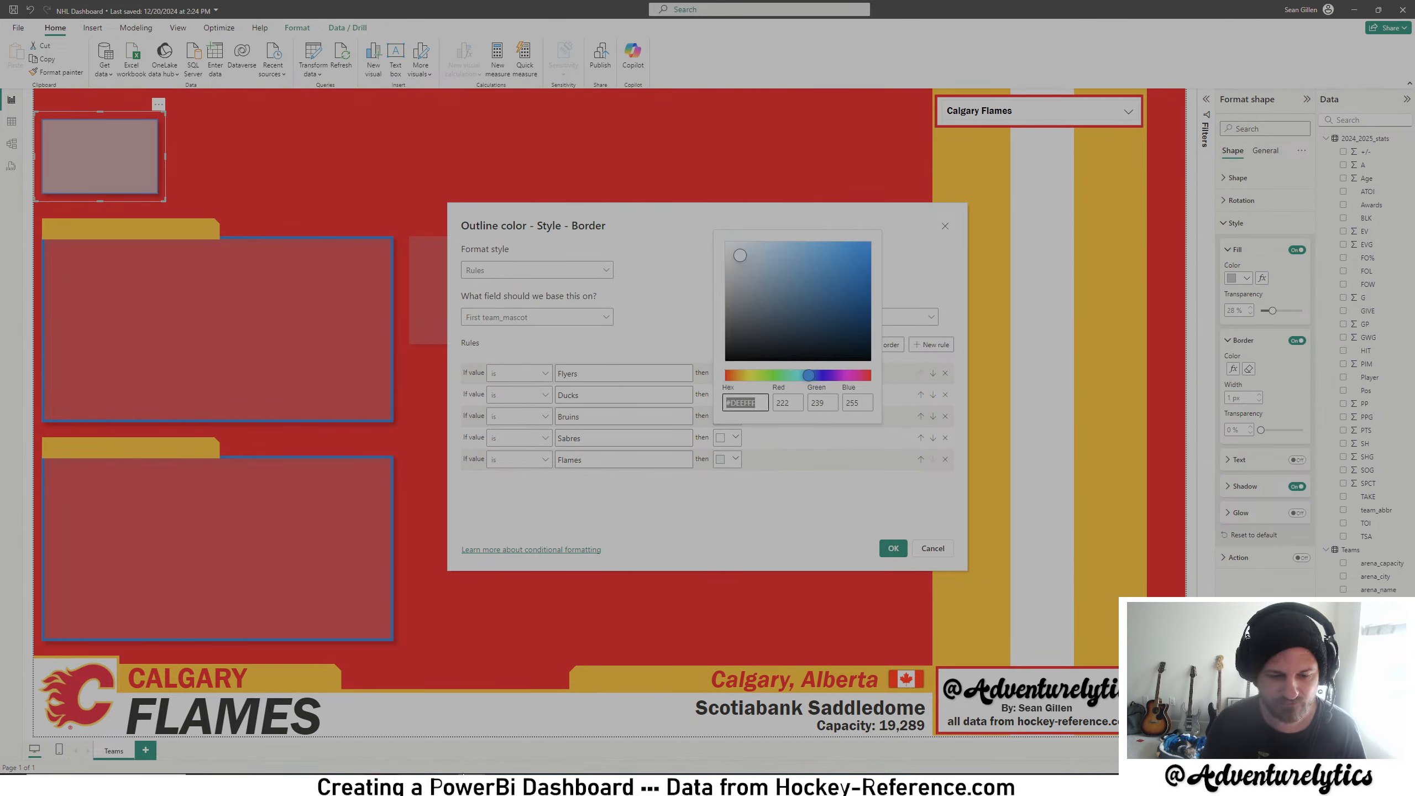
click(385, 728)
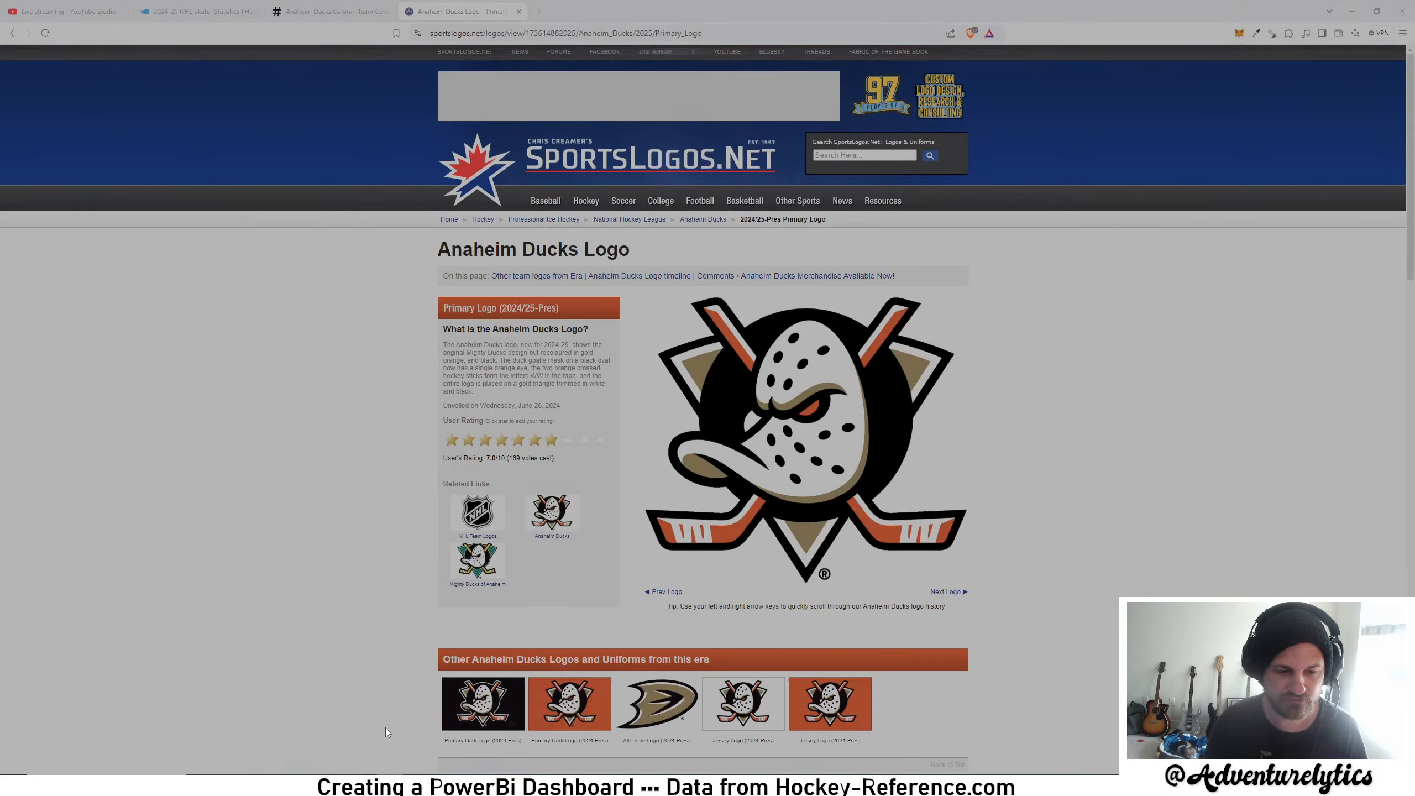
middle_click(507, 16)
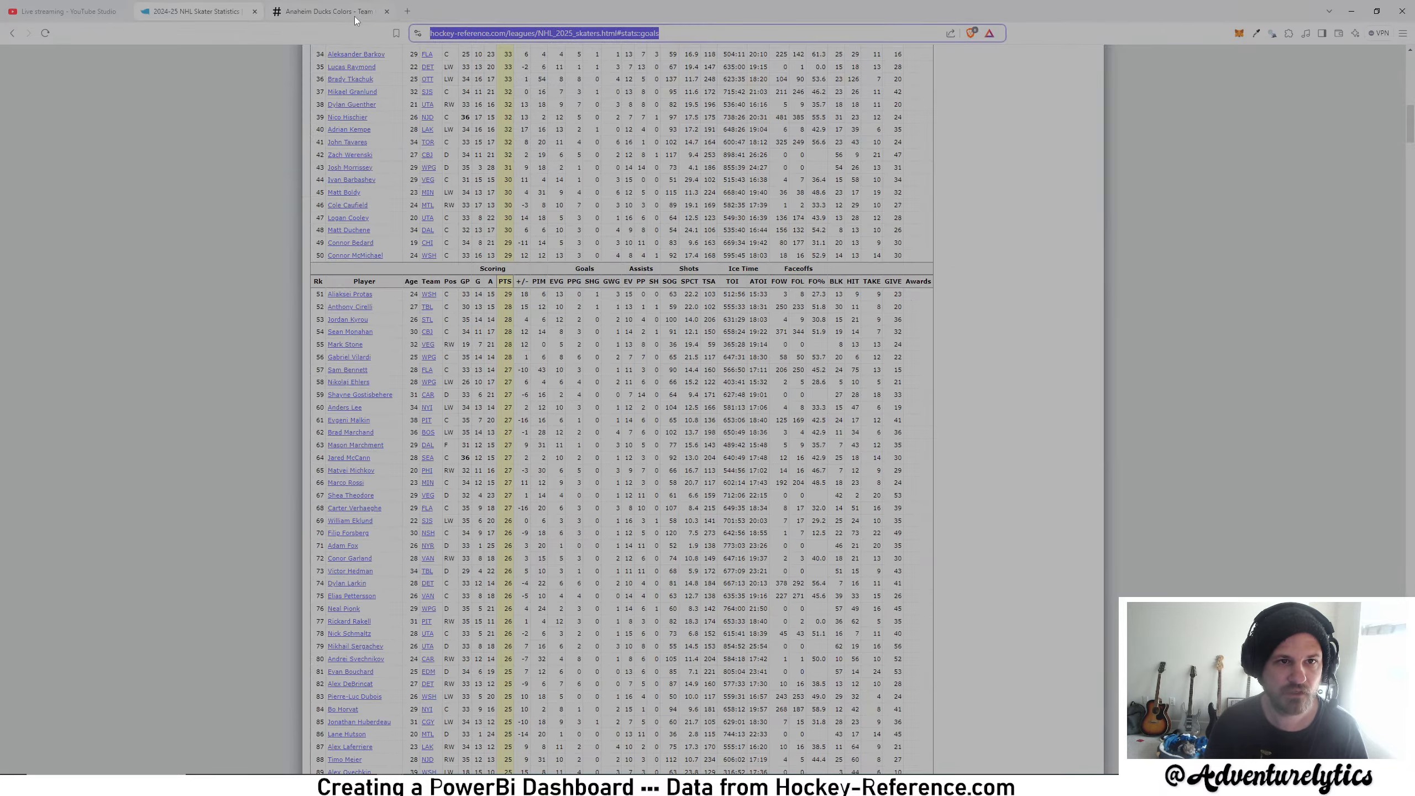
click(333, 13)
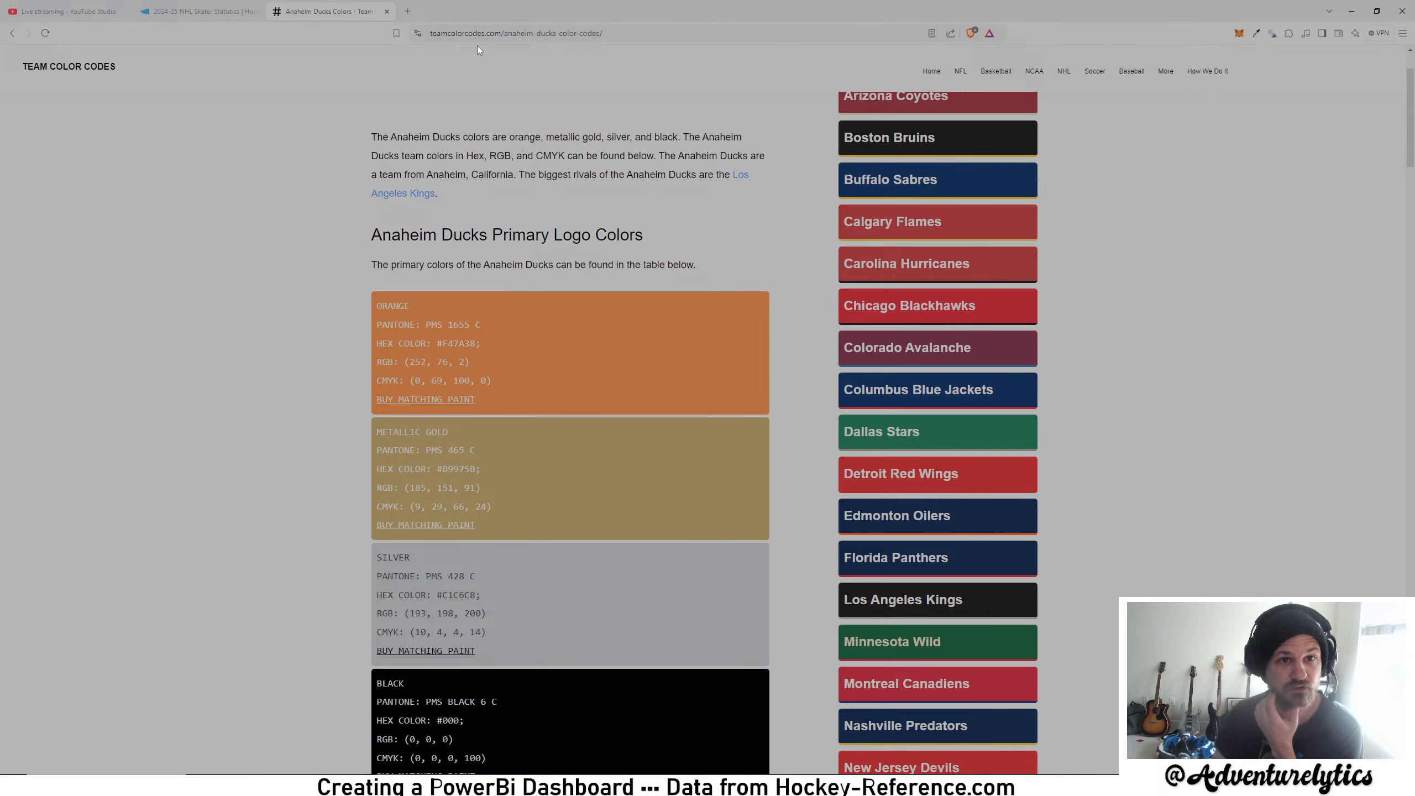
scroll(889, 283, down, 5)
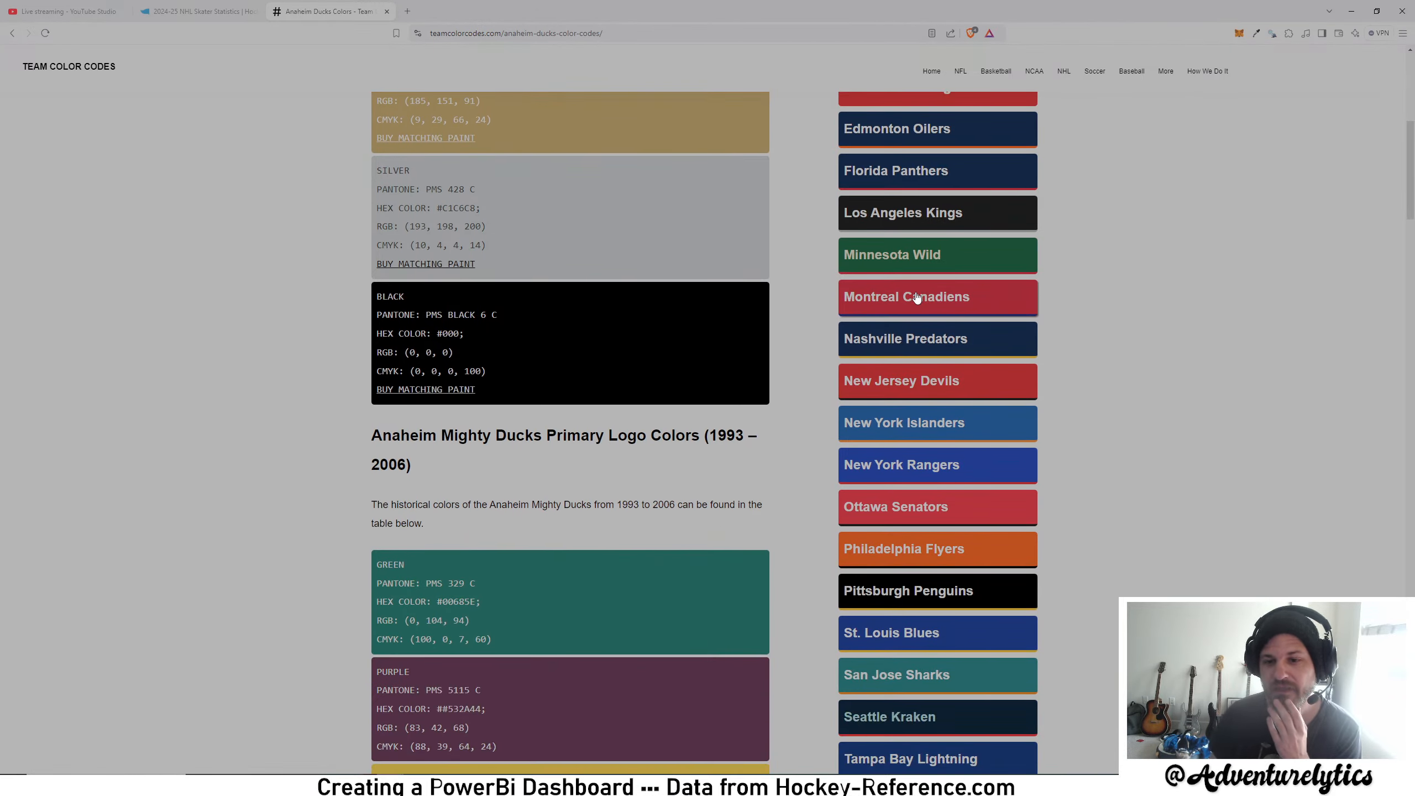
scroll(916, 297, down, 4)
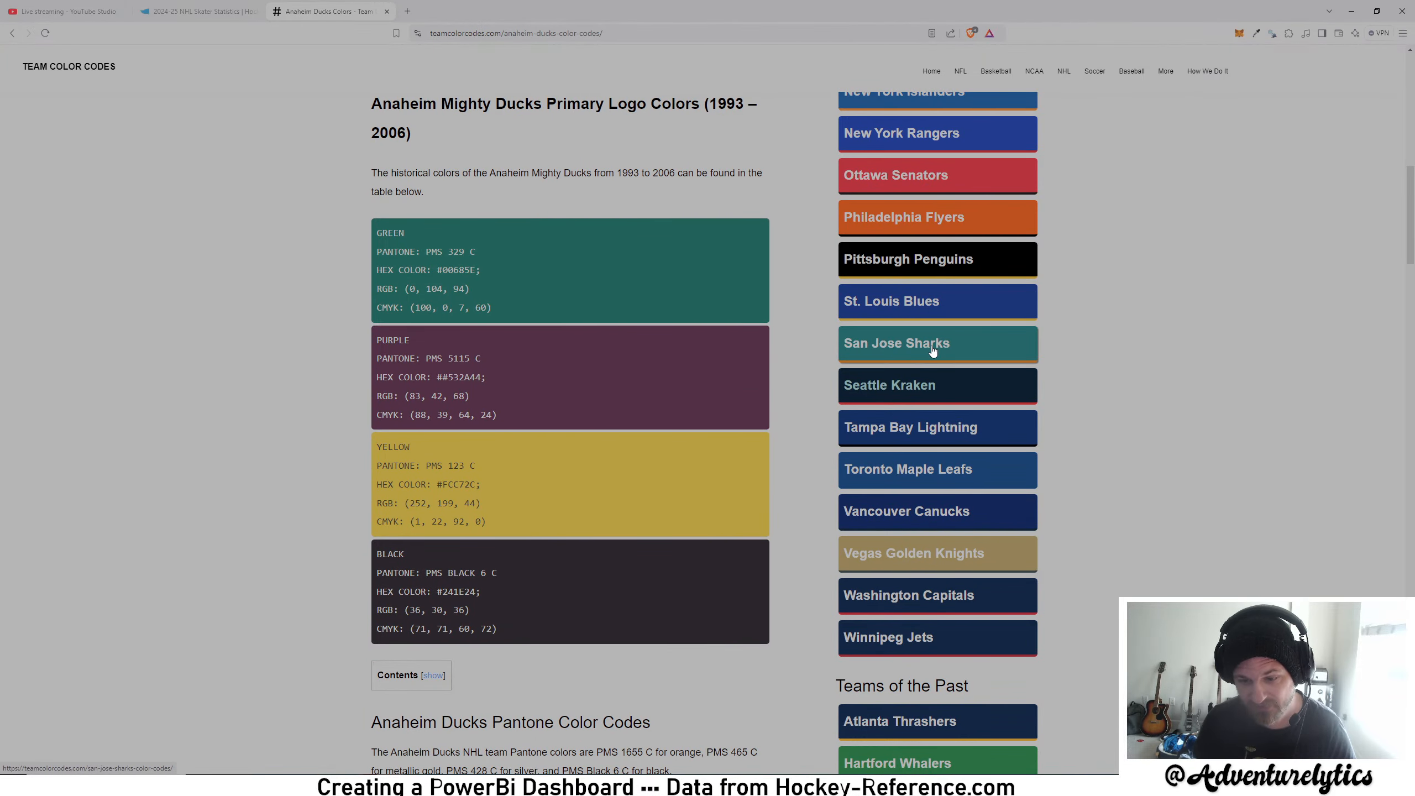
scroll(932, 350, down, 4)
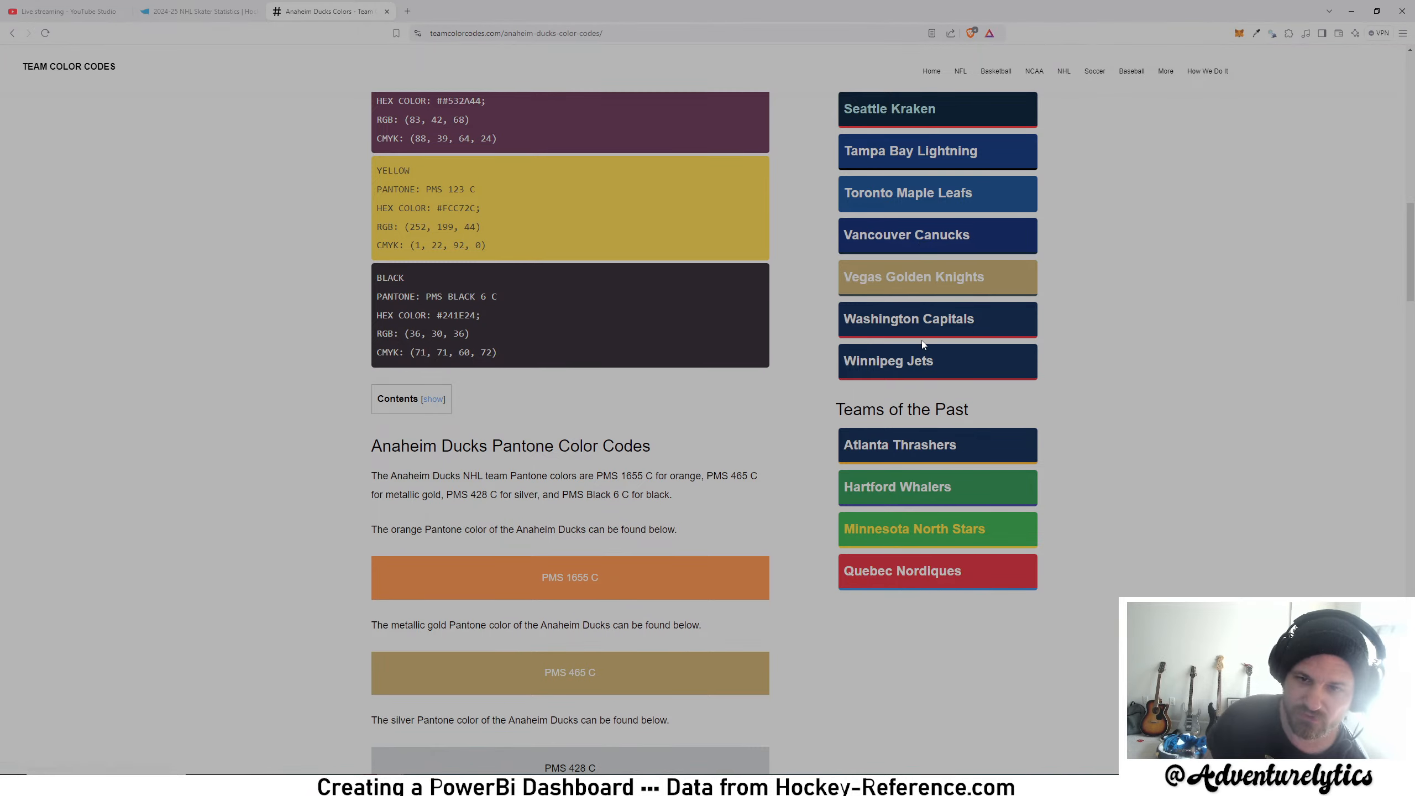
scroll(919, 329, up, 6)
scroll(891, 308, up, 3)
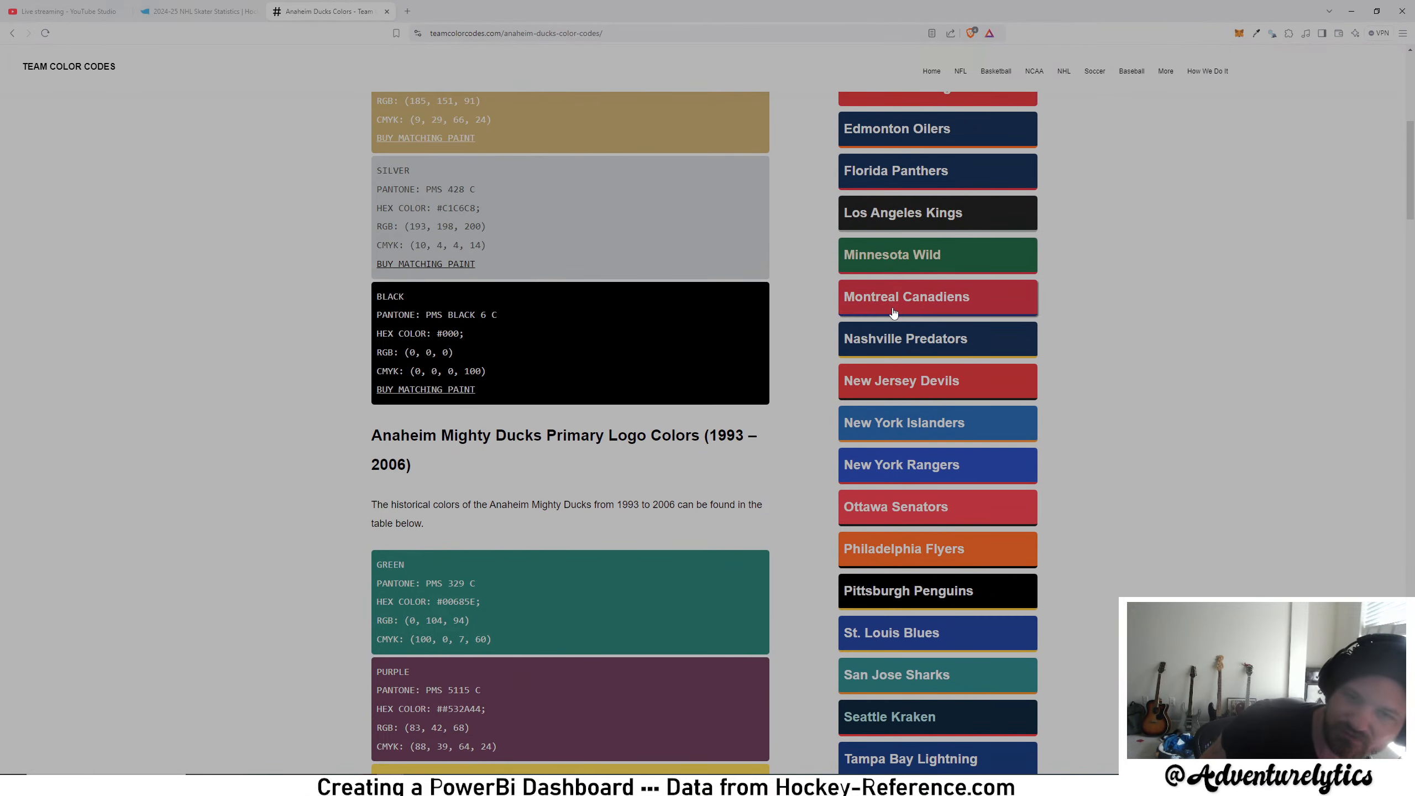
scroll(897, 312, up, 5)
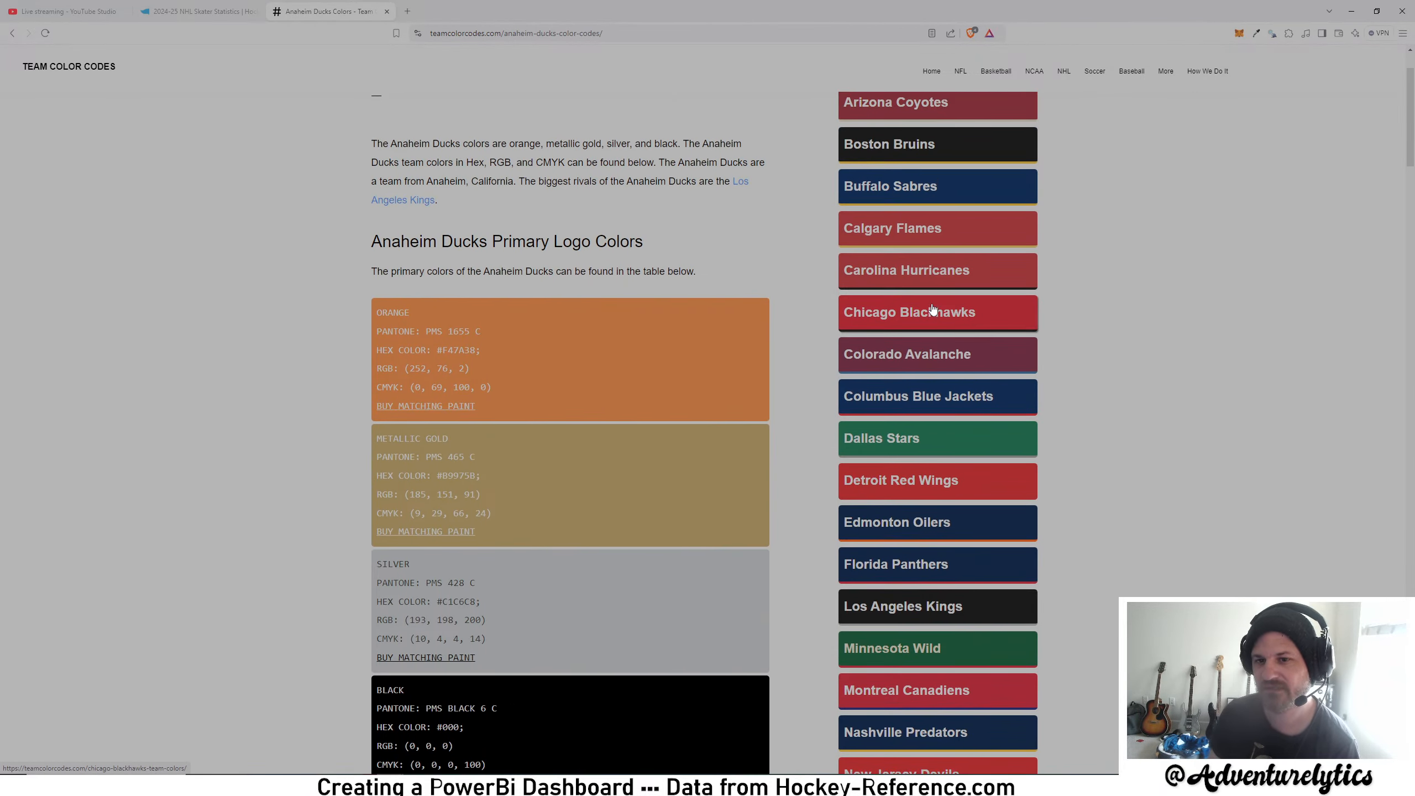
scroll(932, 309, up, 2)
click(869, 331)
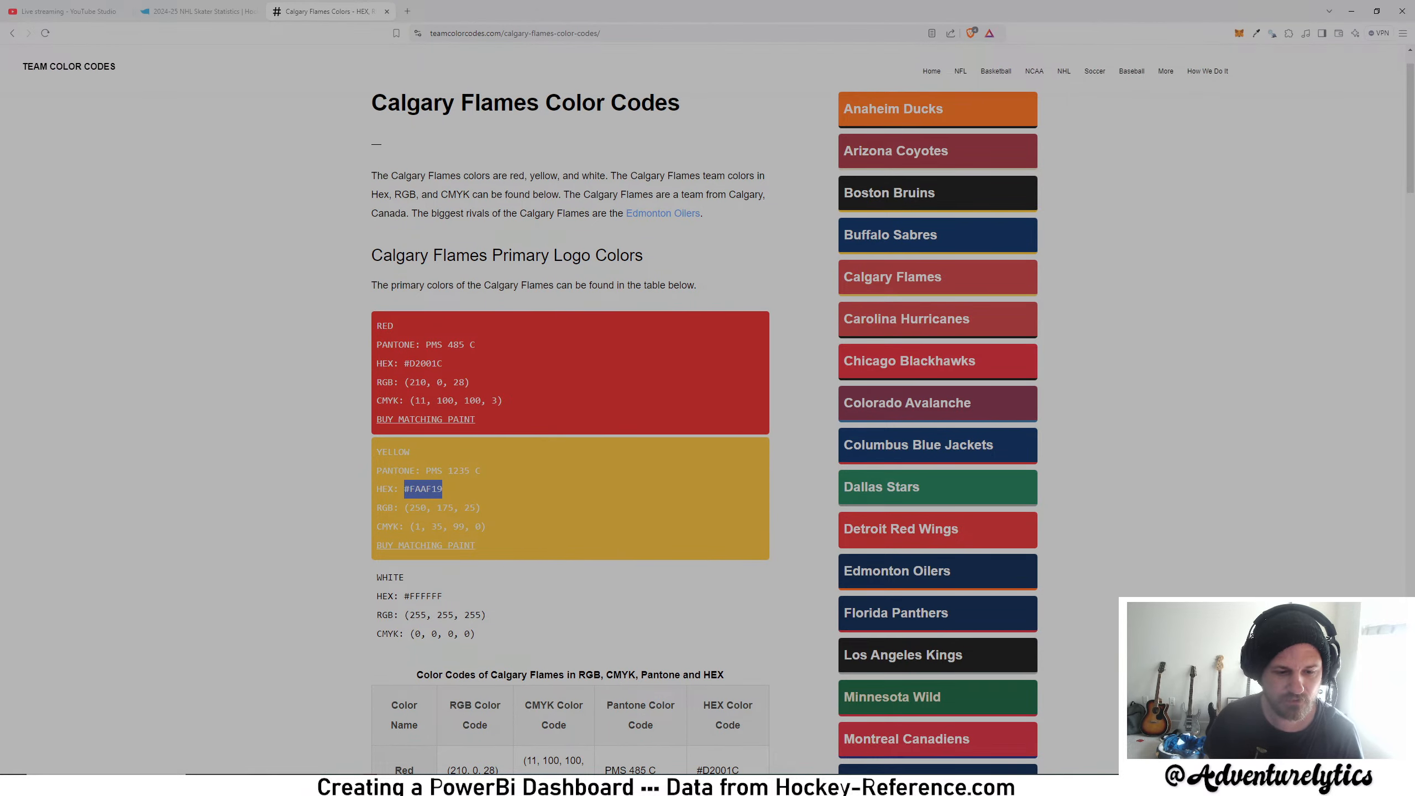
- Switch back to Power BI, set the Flames rule's colour to #FAAF19 and apply the border rules
mouse_move(474, 783)
click(449, 735)
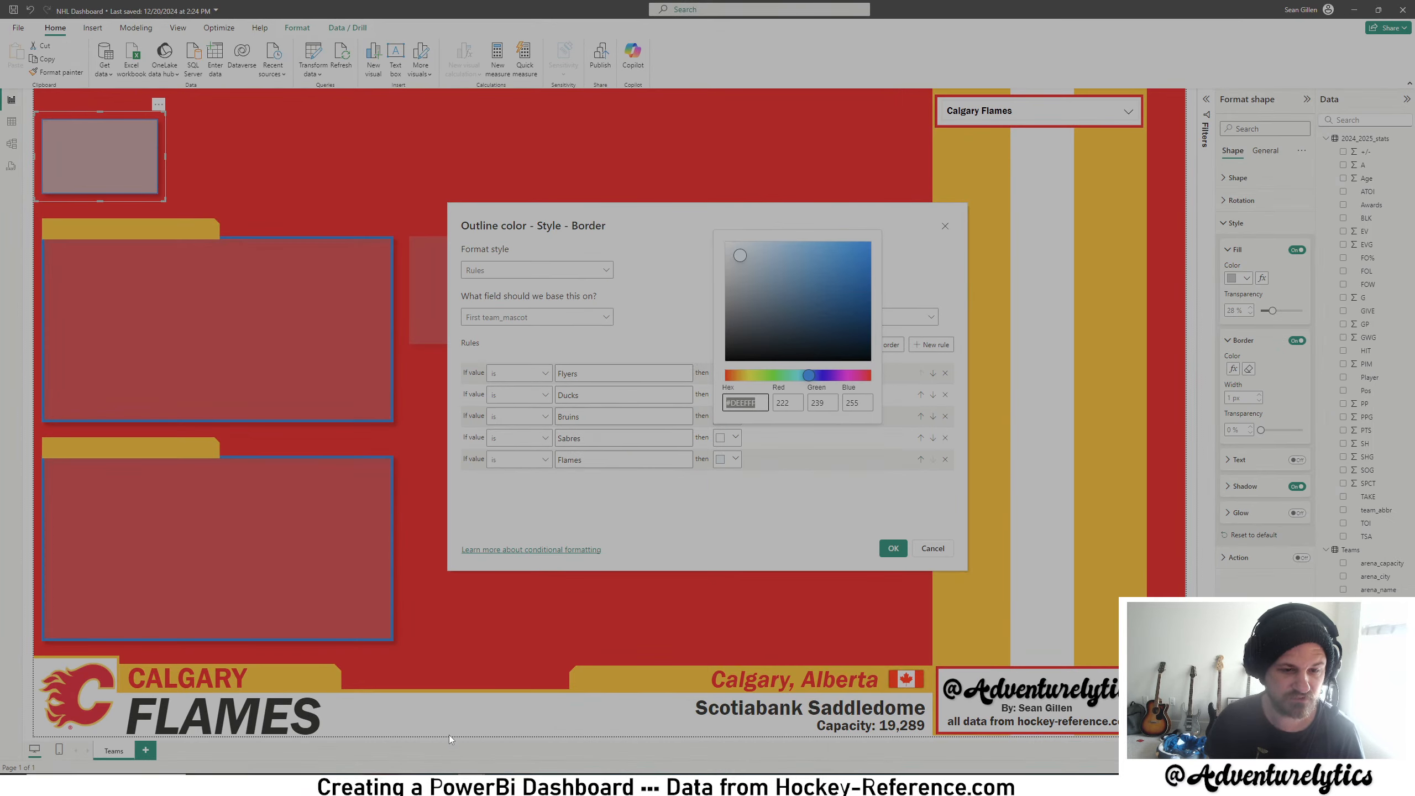
key(ctrl+v)
click(798, 513)
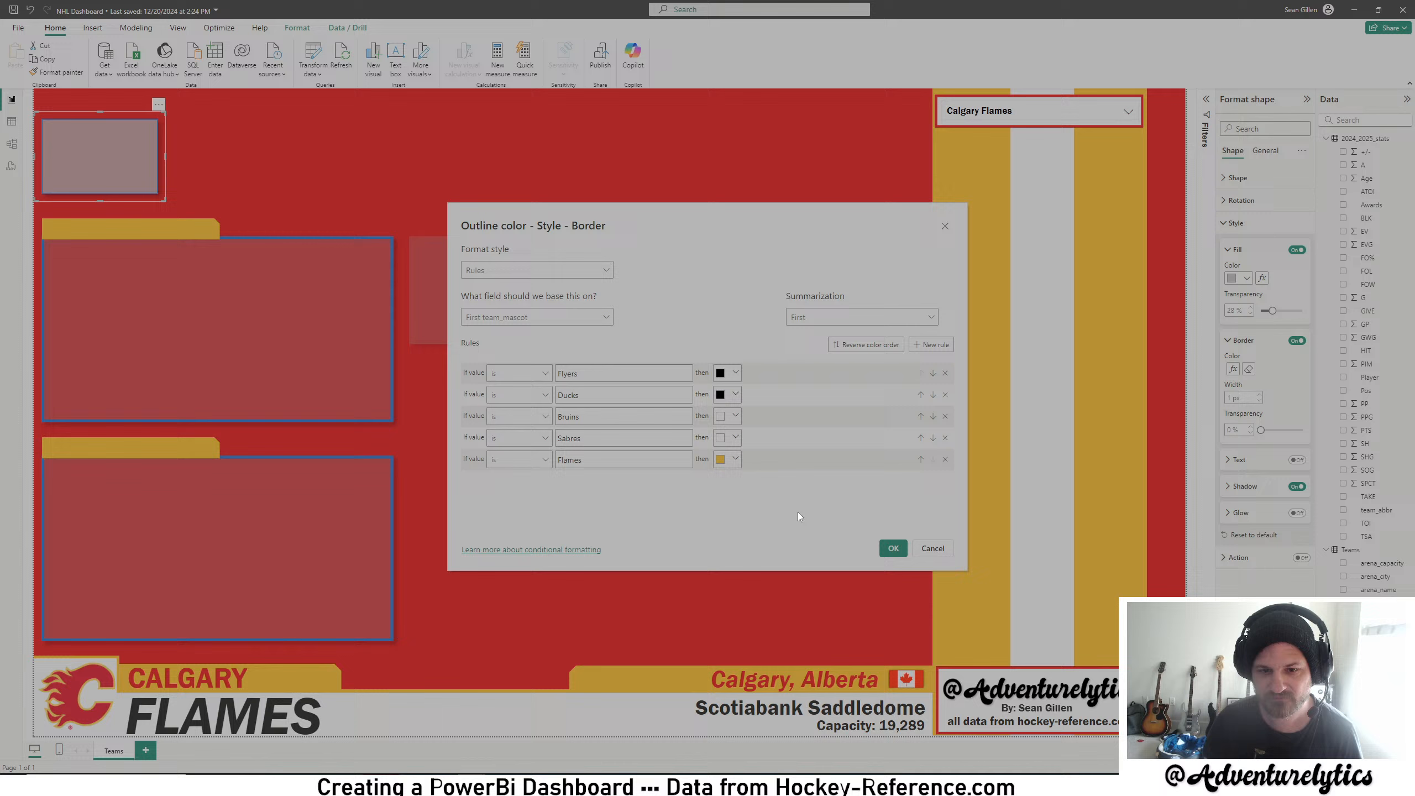
click(894, 547)
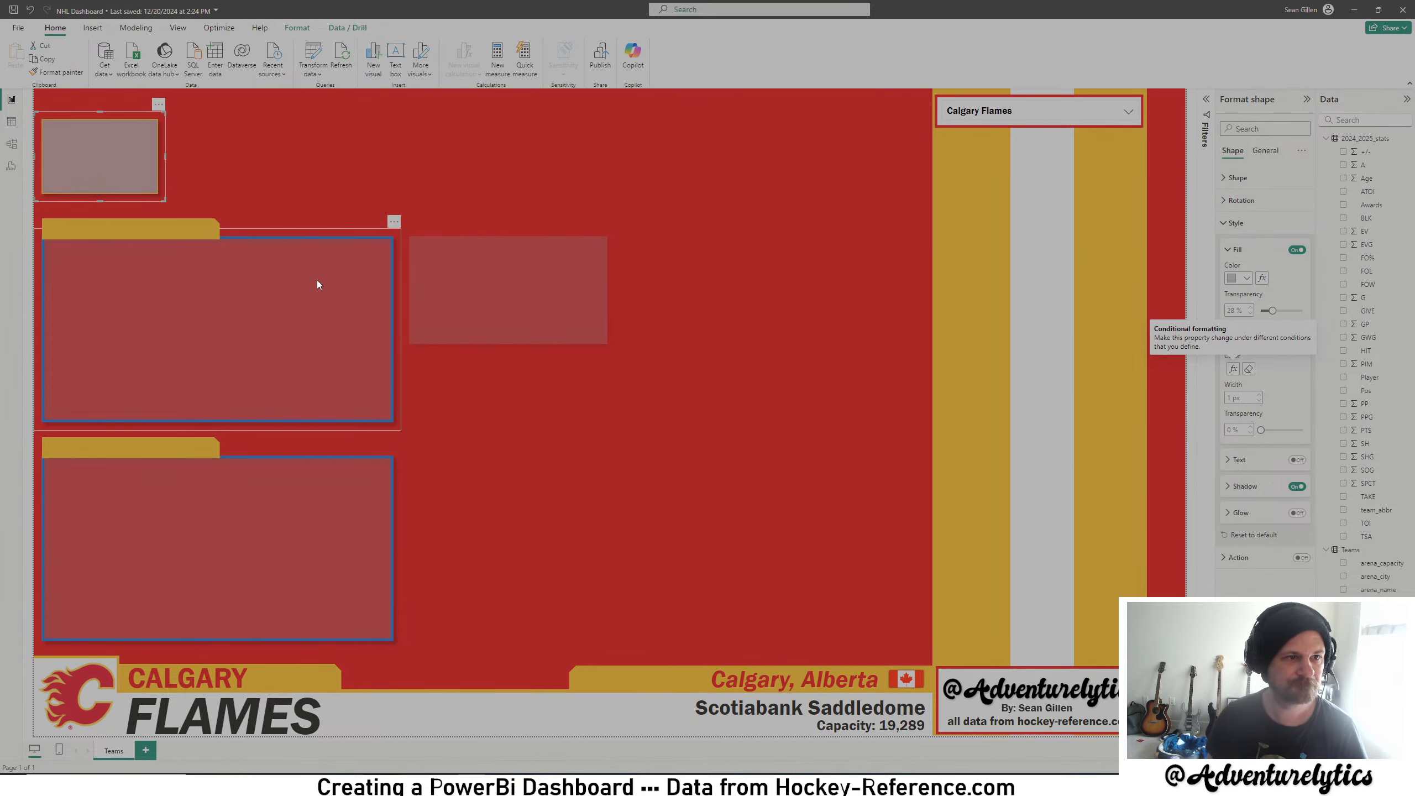
- Switch the team slicer to Carolina Hurricanes and inspect the footer's logo and country flag visuals
click(1128, 112)
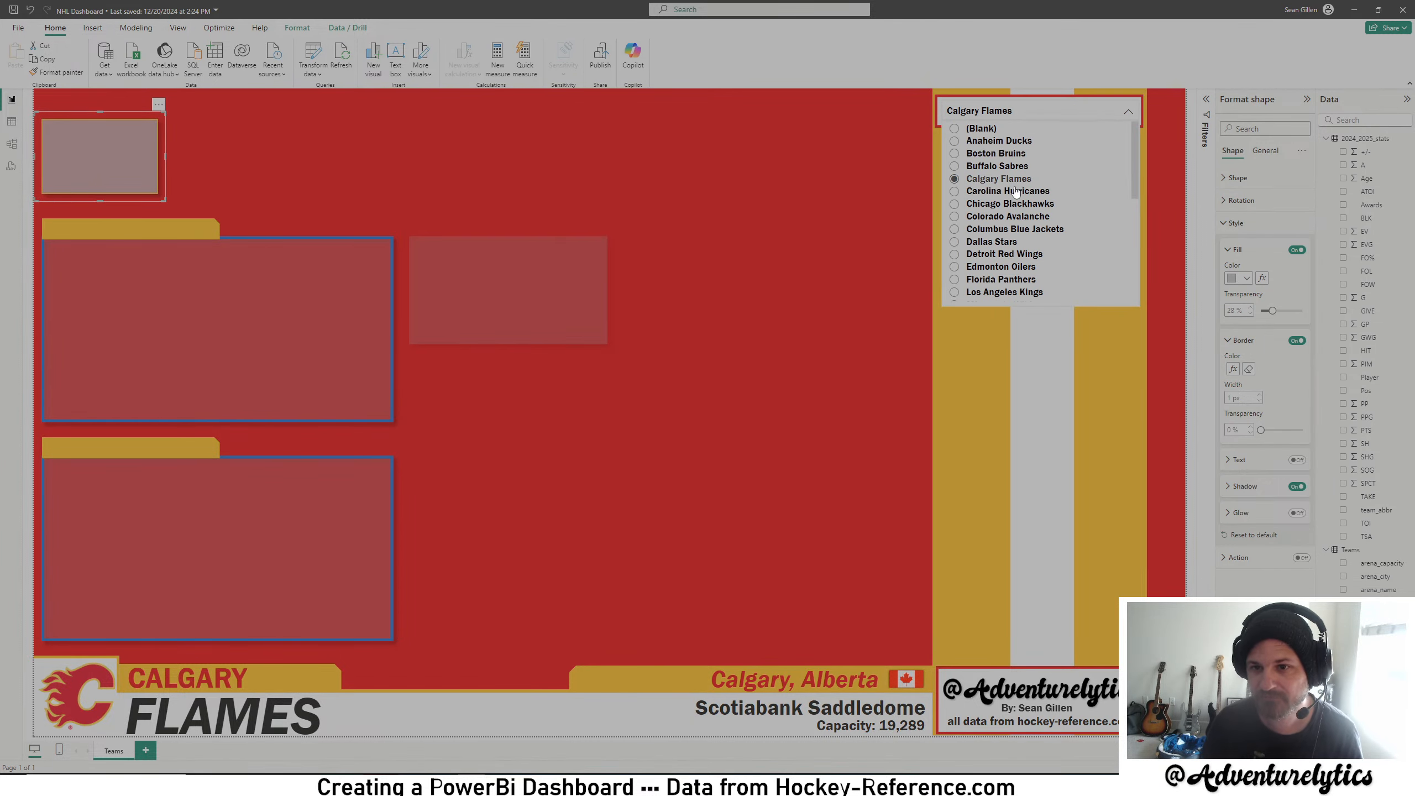
click(1009, 191)
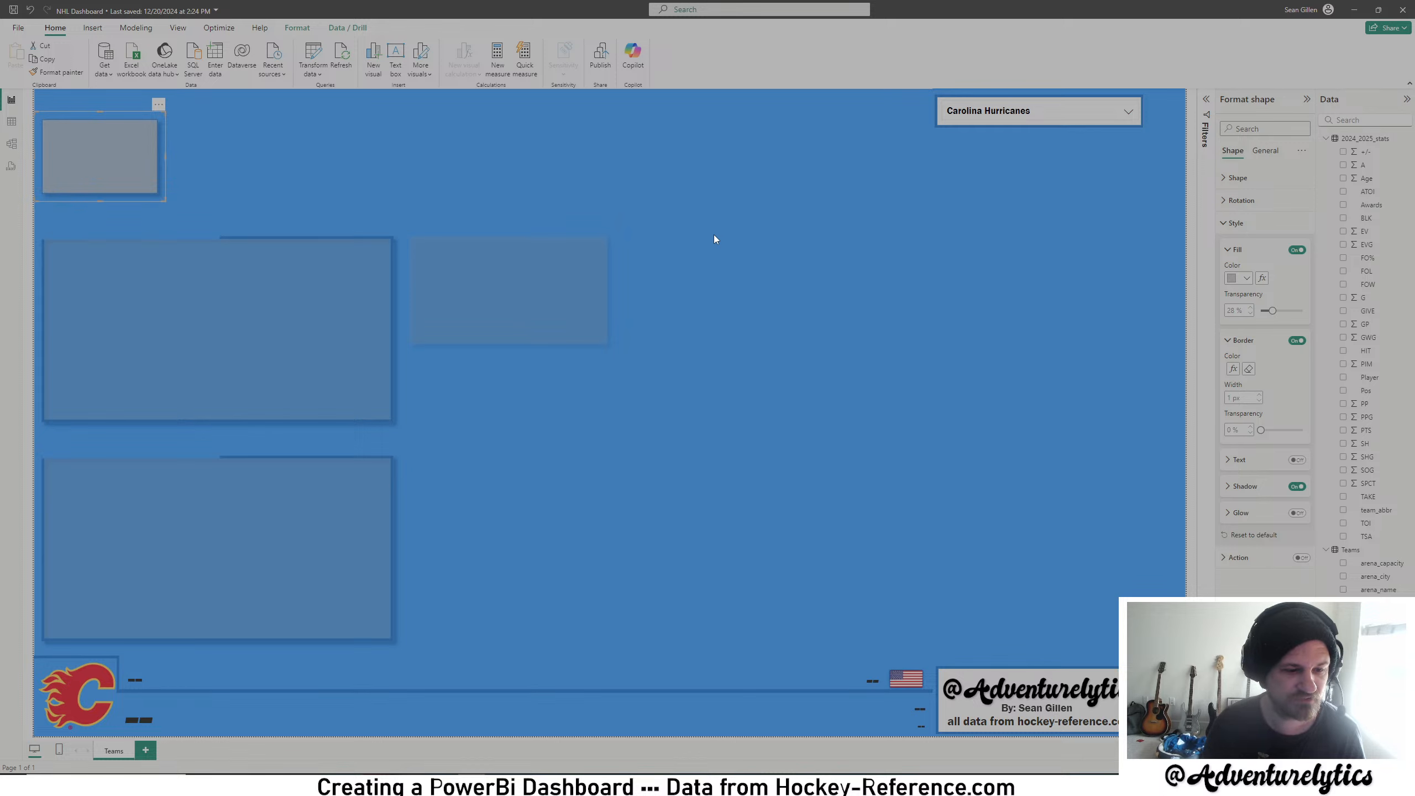
click(78, 691)
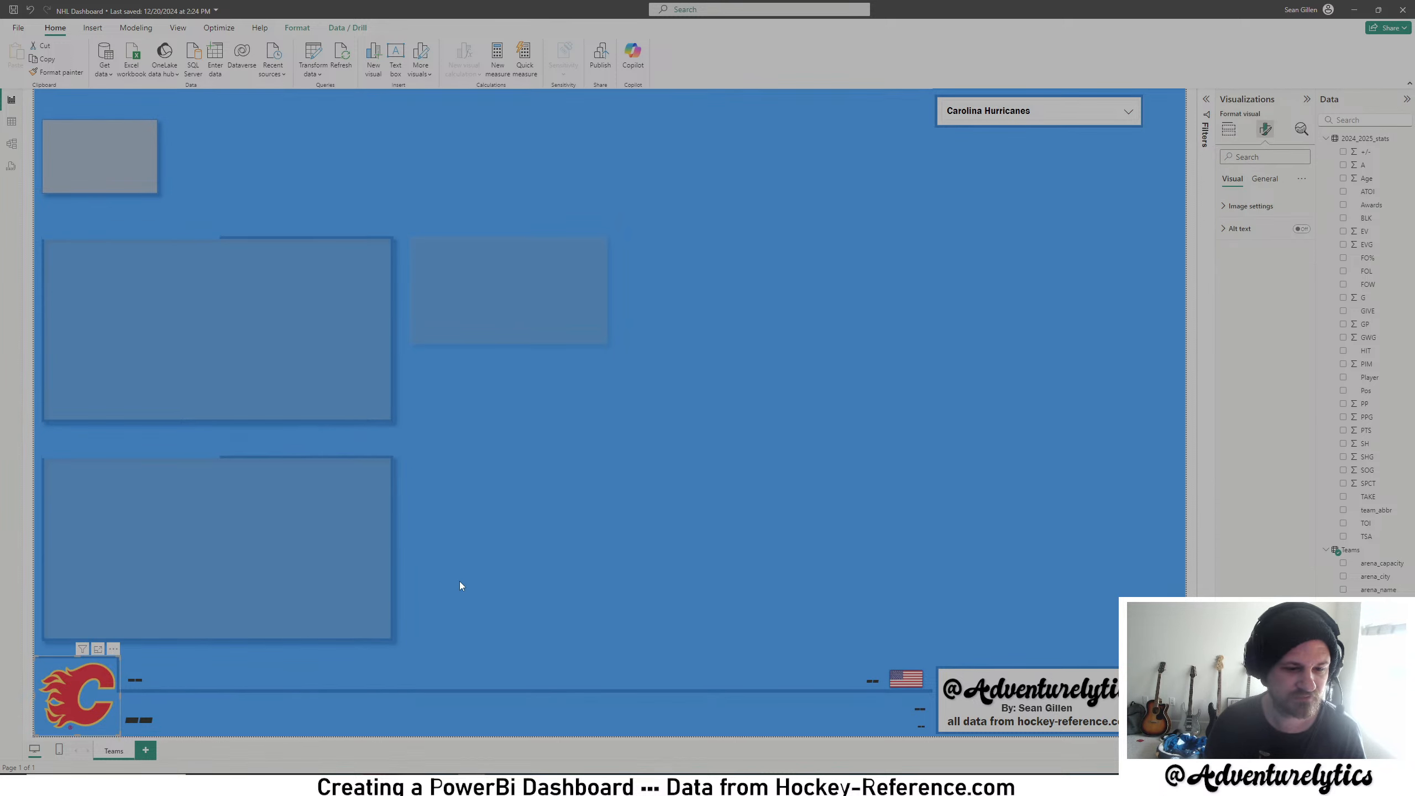
click(906, 680)
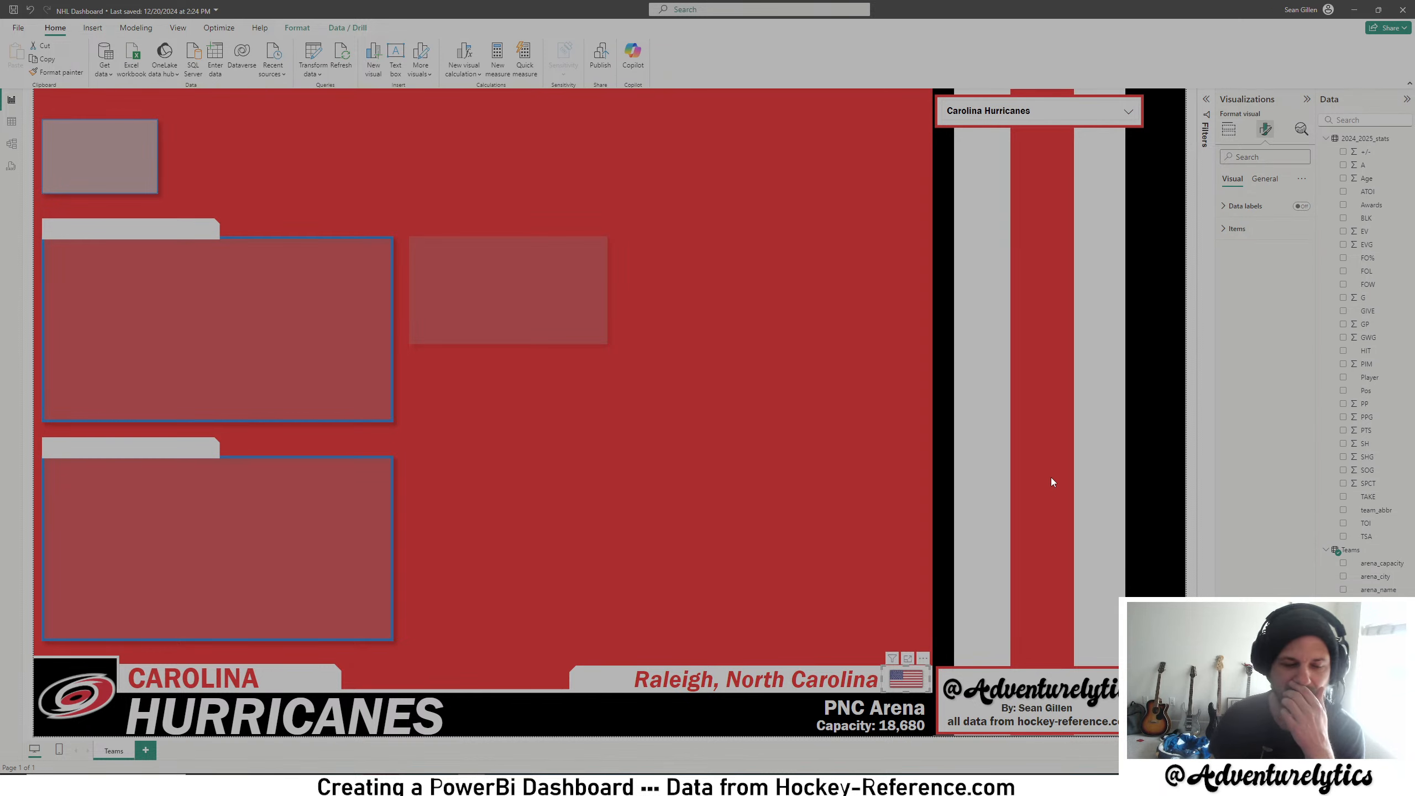
click(1226, 131)
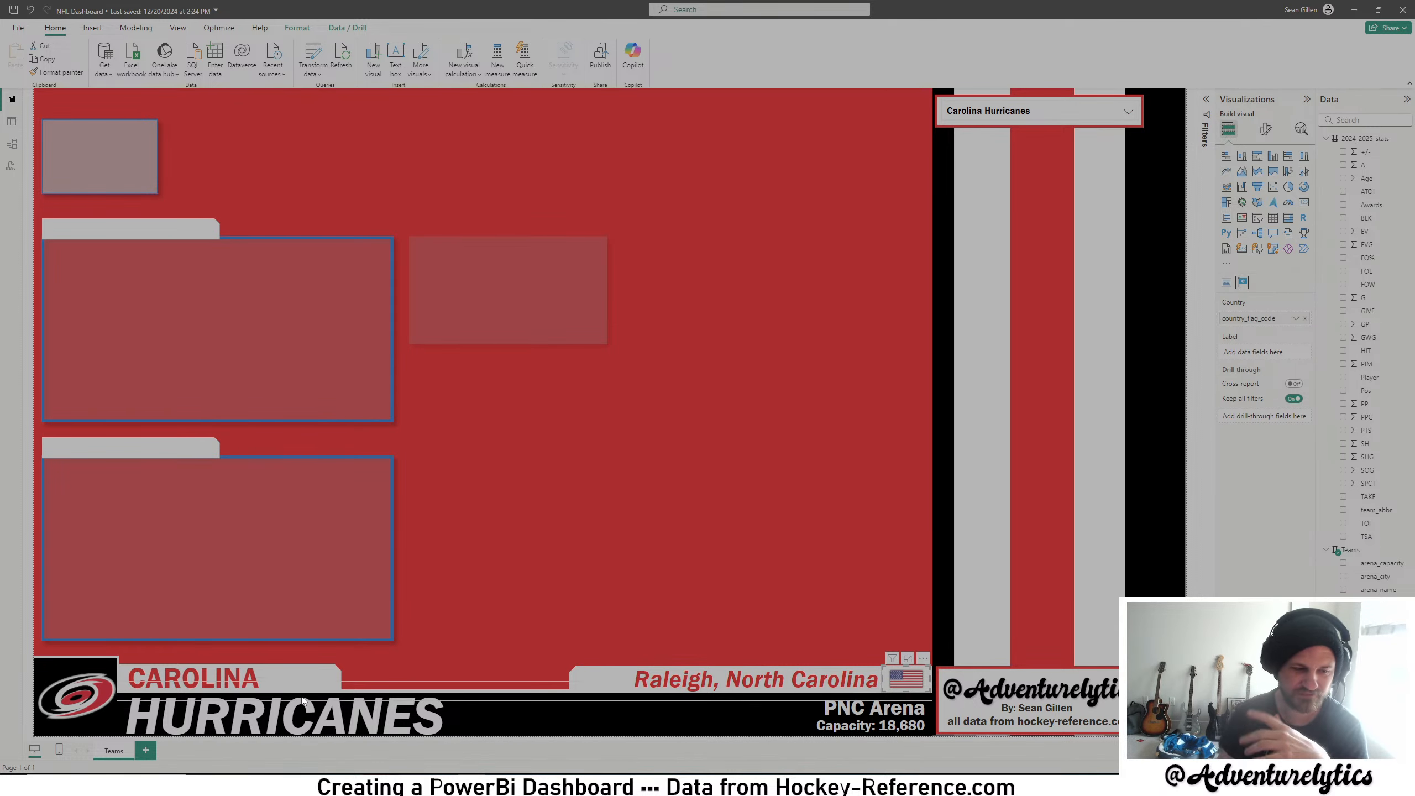
click(76, 697)
click(564, 589)
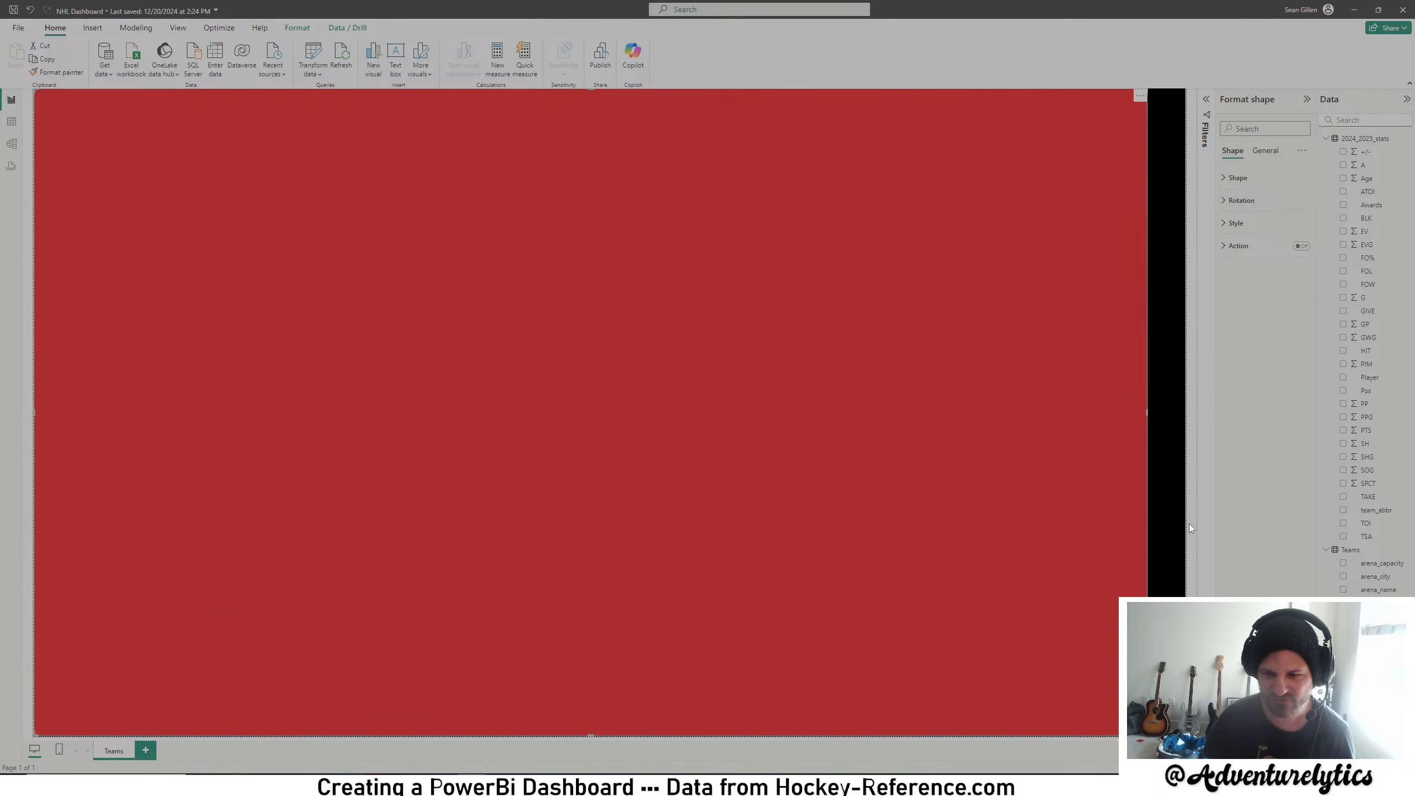
click(1190, 525)
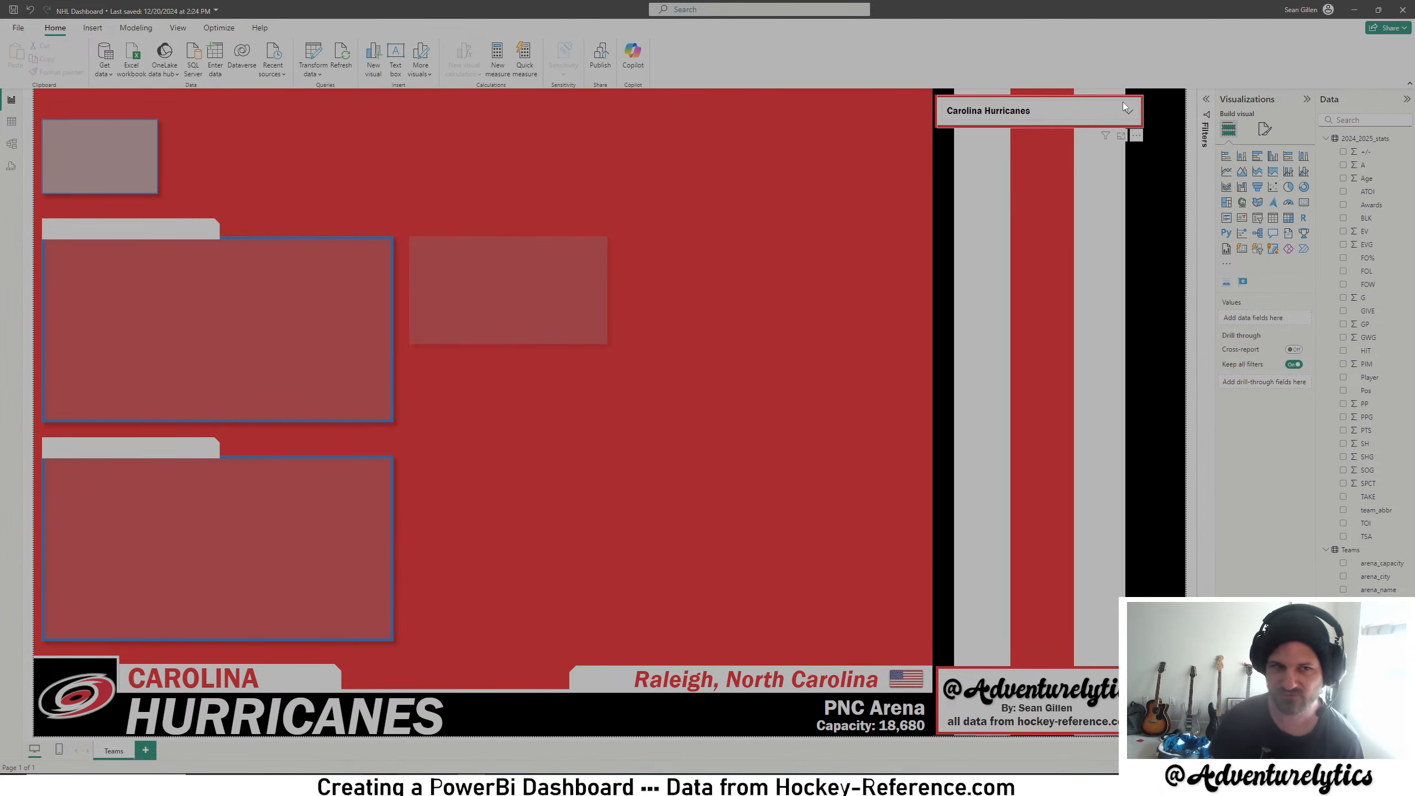
- Add a Hurricanes rule with white to the small upper rectangle's border colour formatting and apply it
click(142, 123)
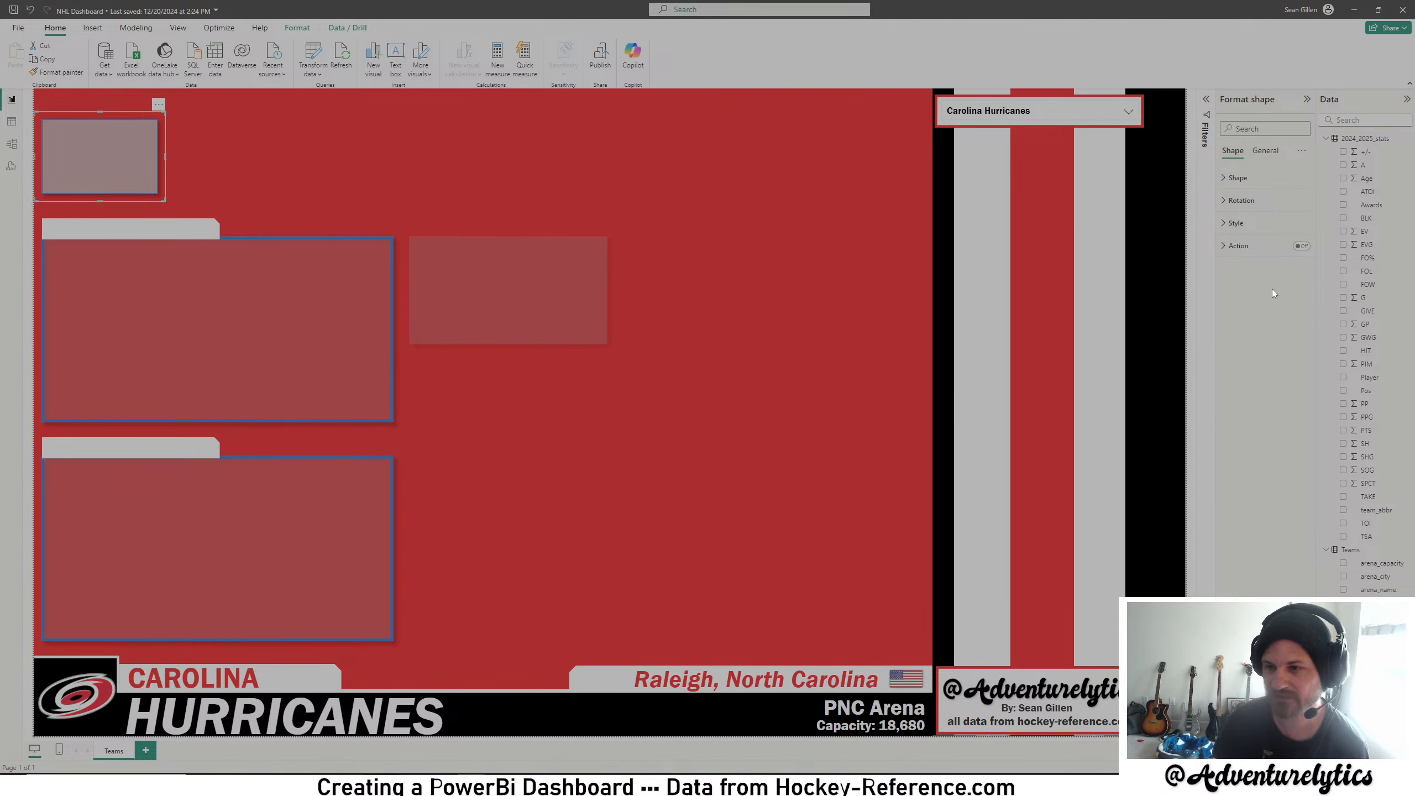
click(1236, 223)
click(1239, 342)
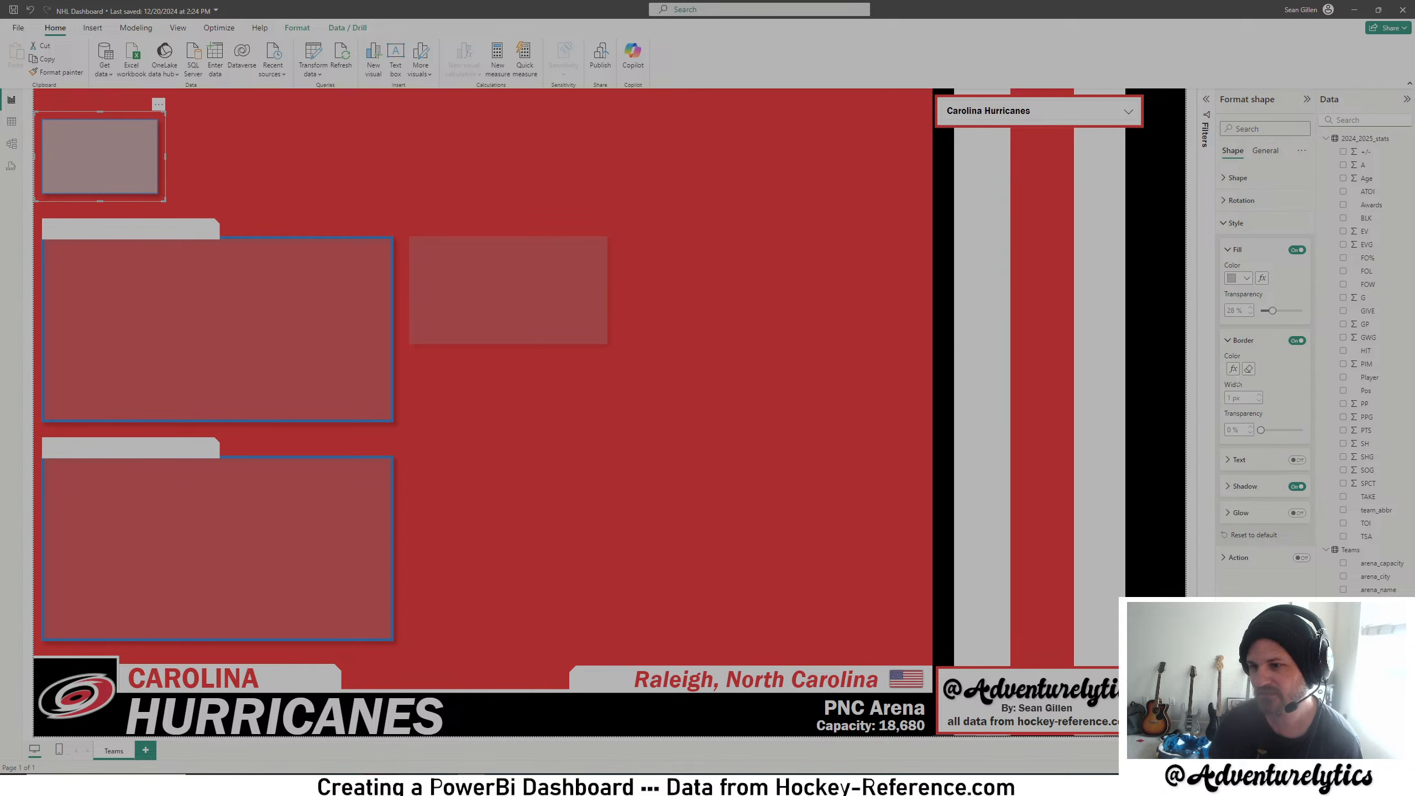
click(1233, 369)
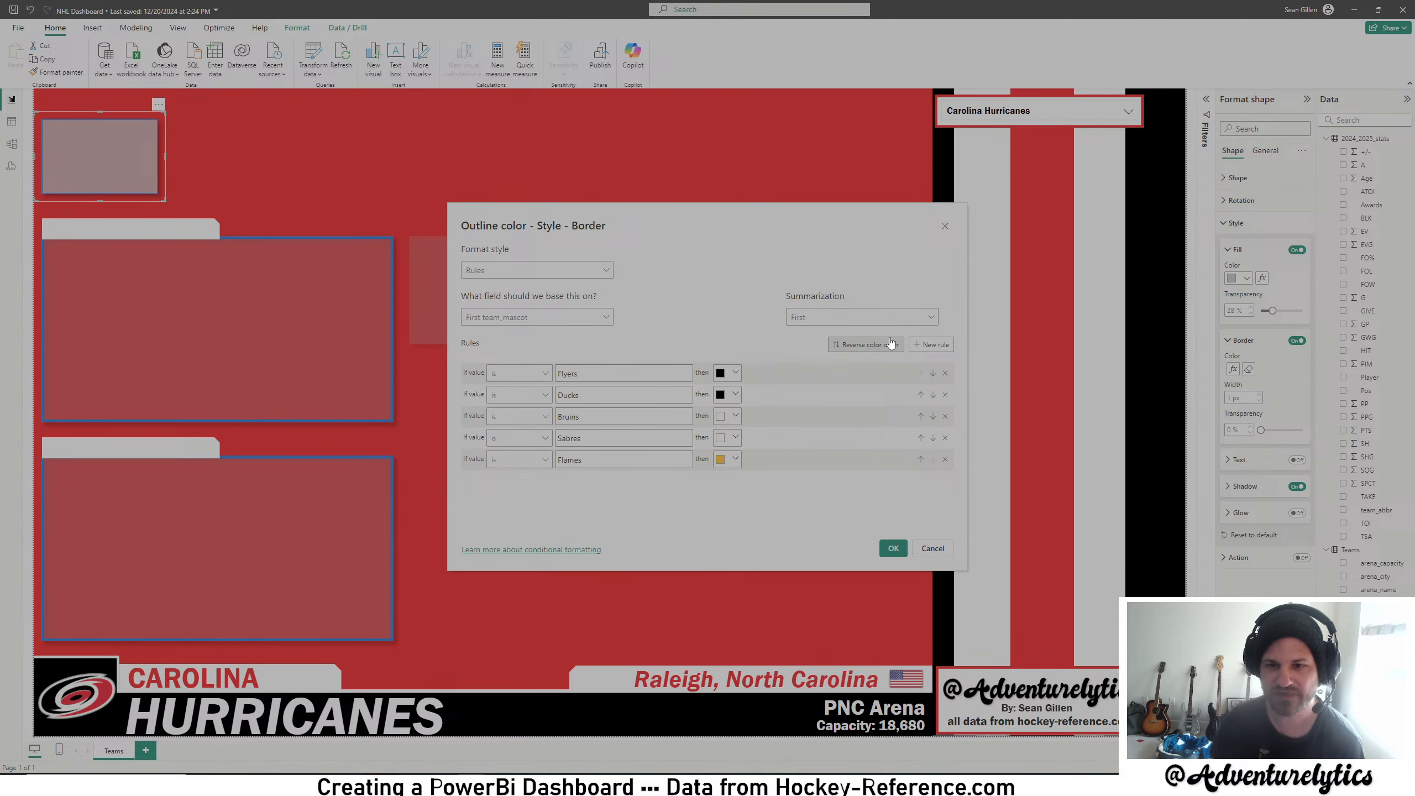
click(931, 345)
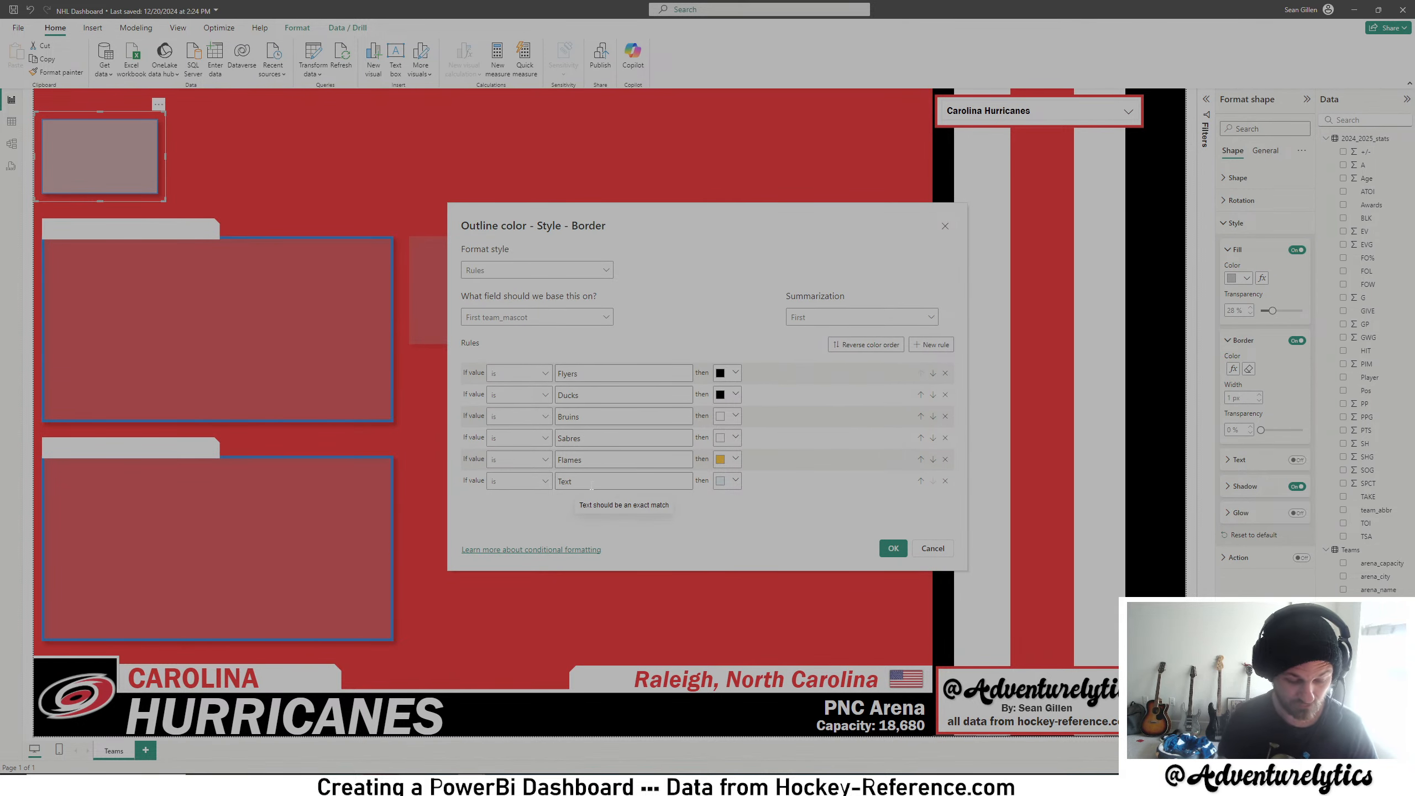
text(Hurricanes)
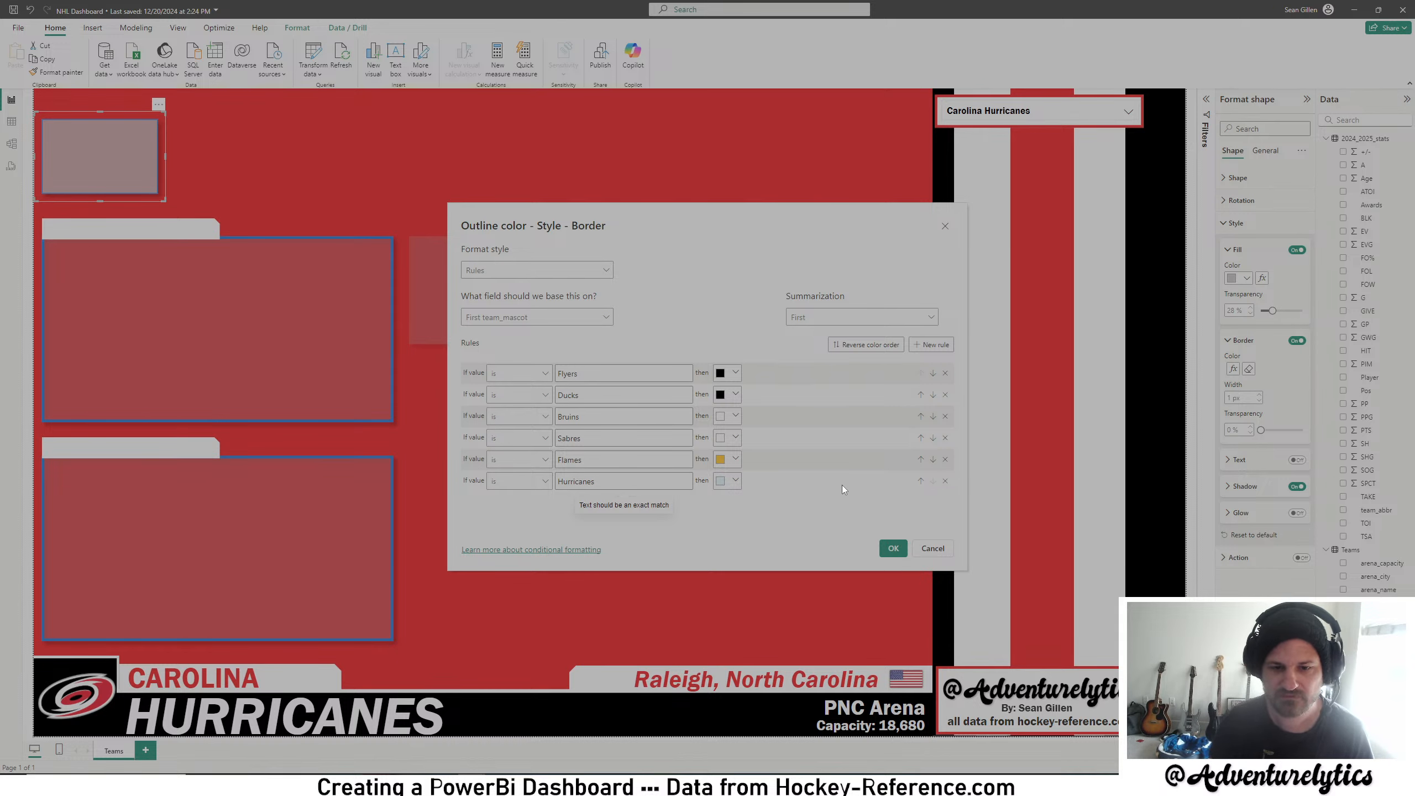
click(725, 481)
click(724, 417)
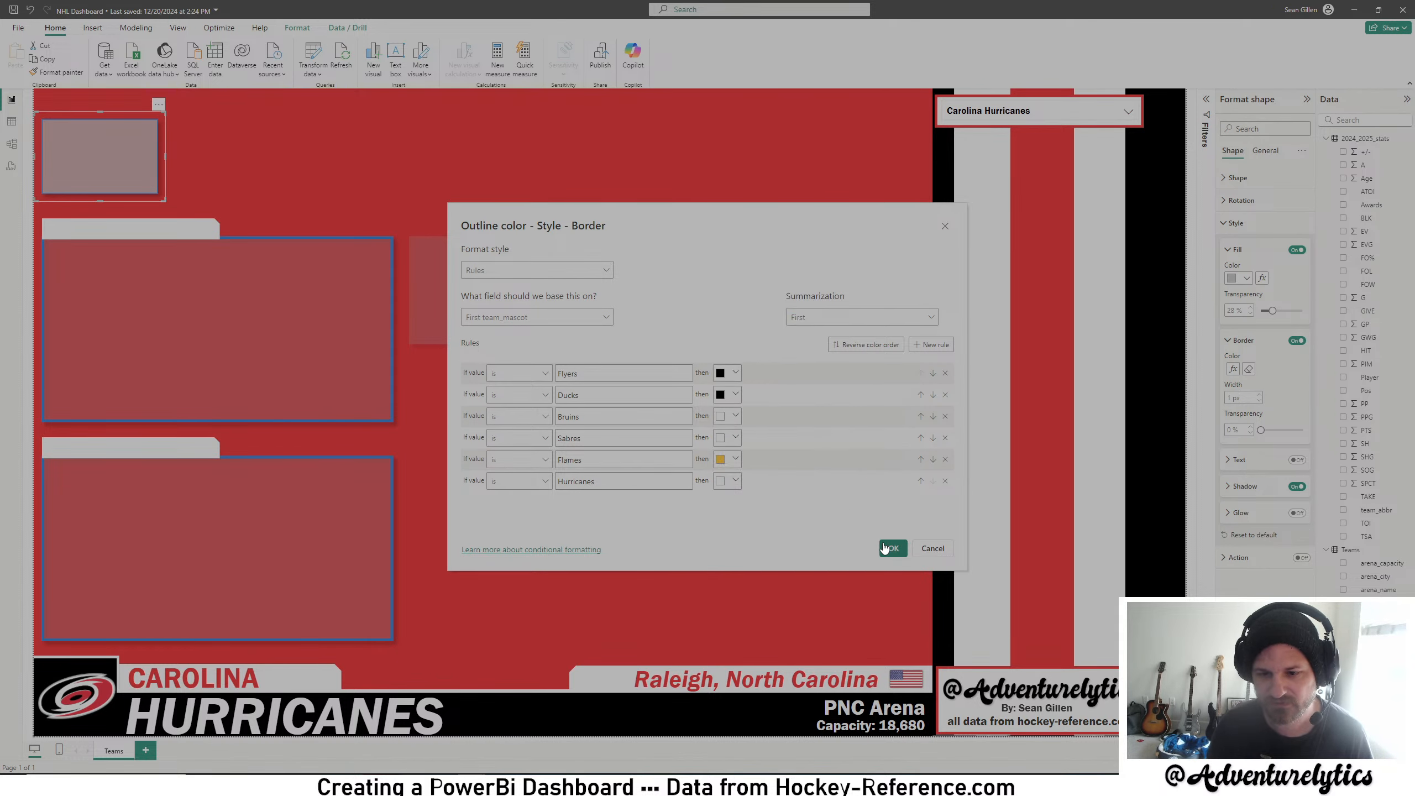
click(894, 548)
- Switch the team slicer to Chicago Blackhawks, then add a Blackhawks rule with black to the small rectangle's border colour formatting and apply it
click(1077, 102)
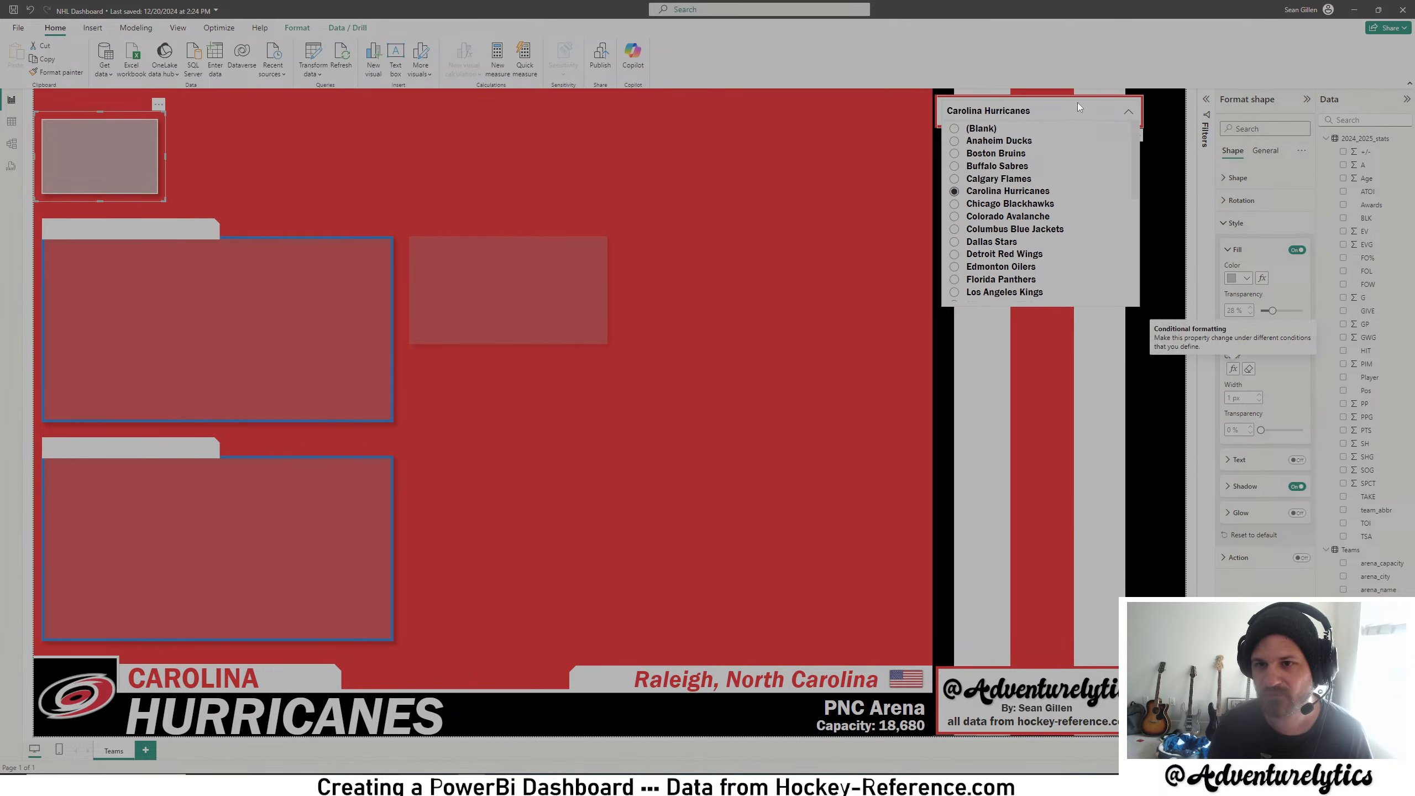
click(1017, 203)
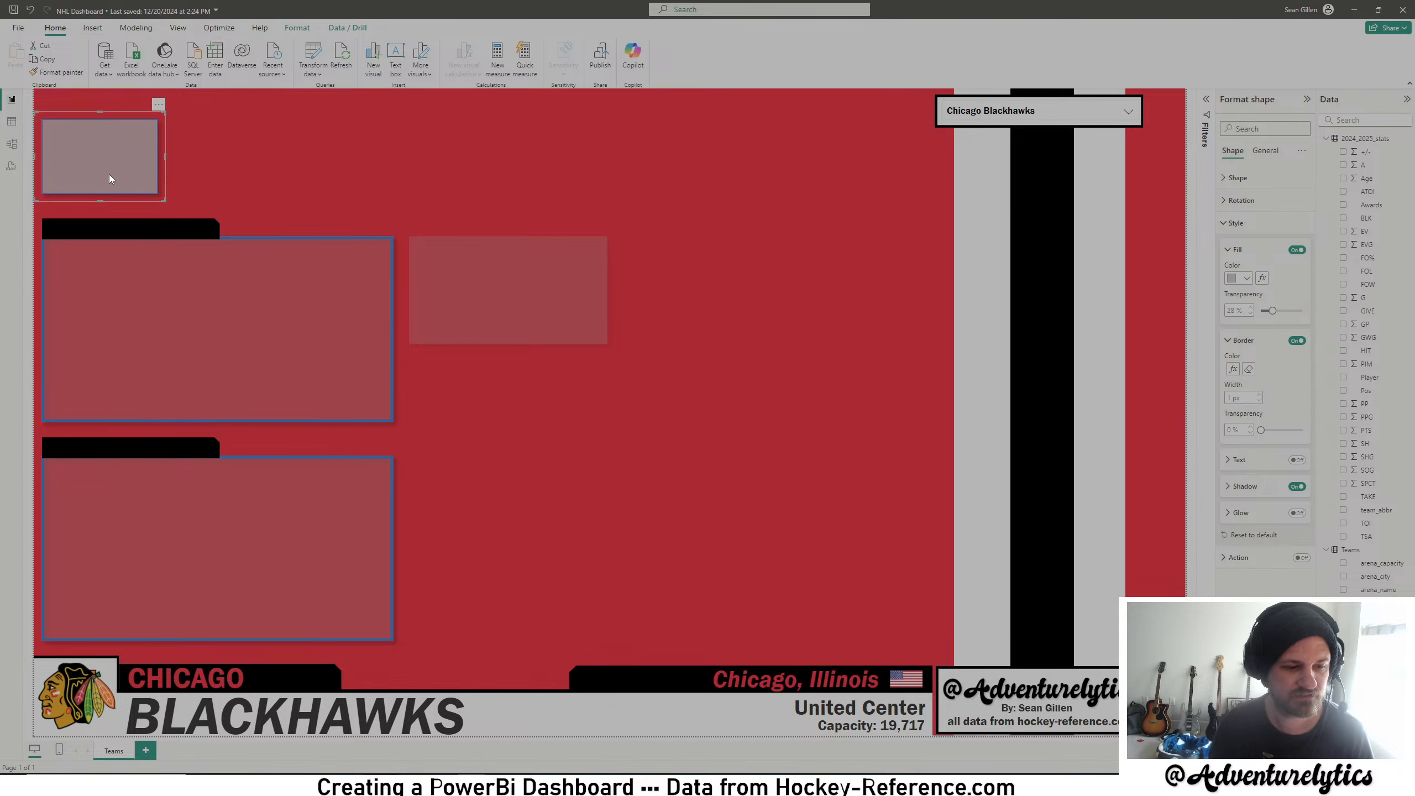
click(1233, 369)
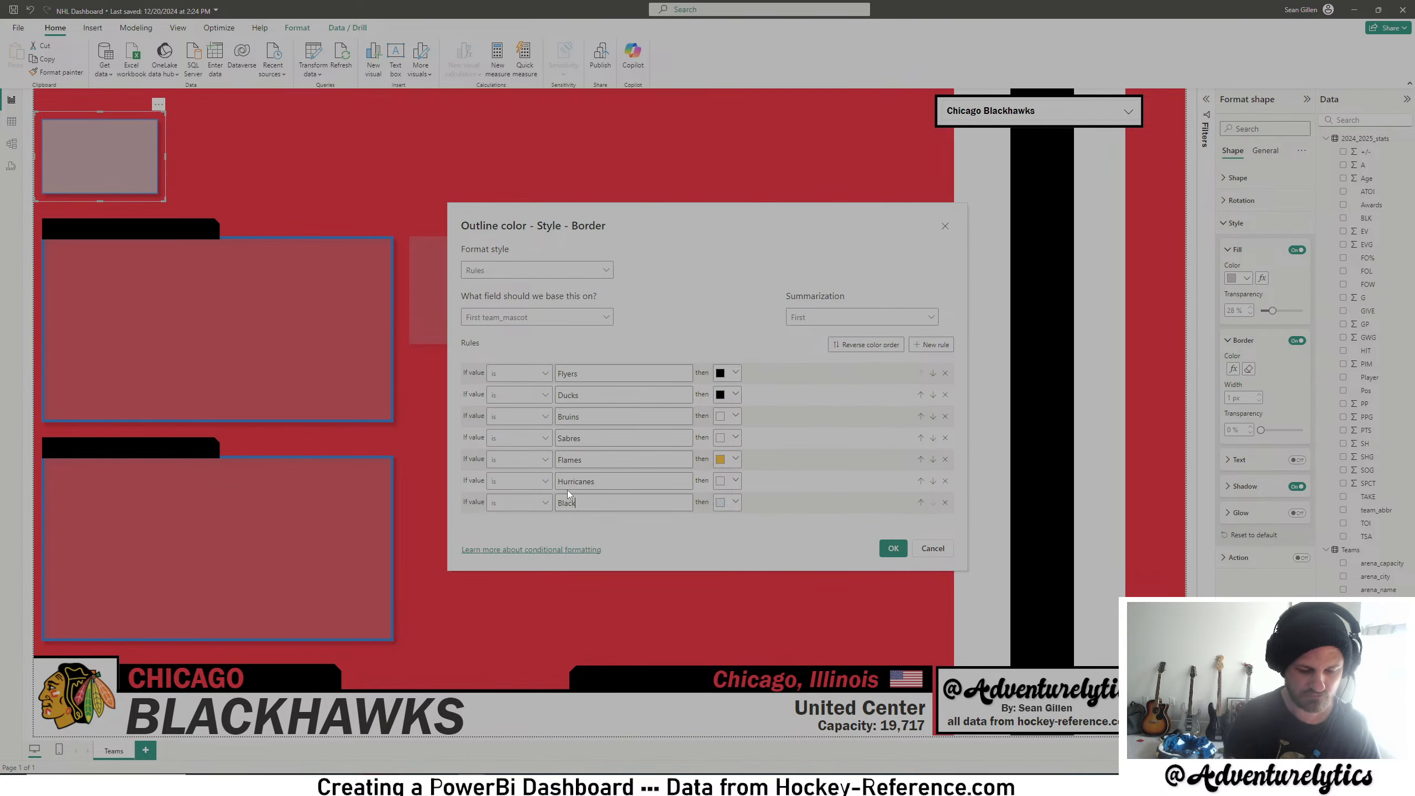
text(ks)
click(725, 502)
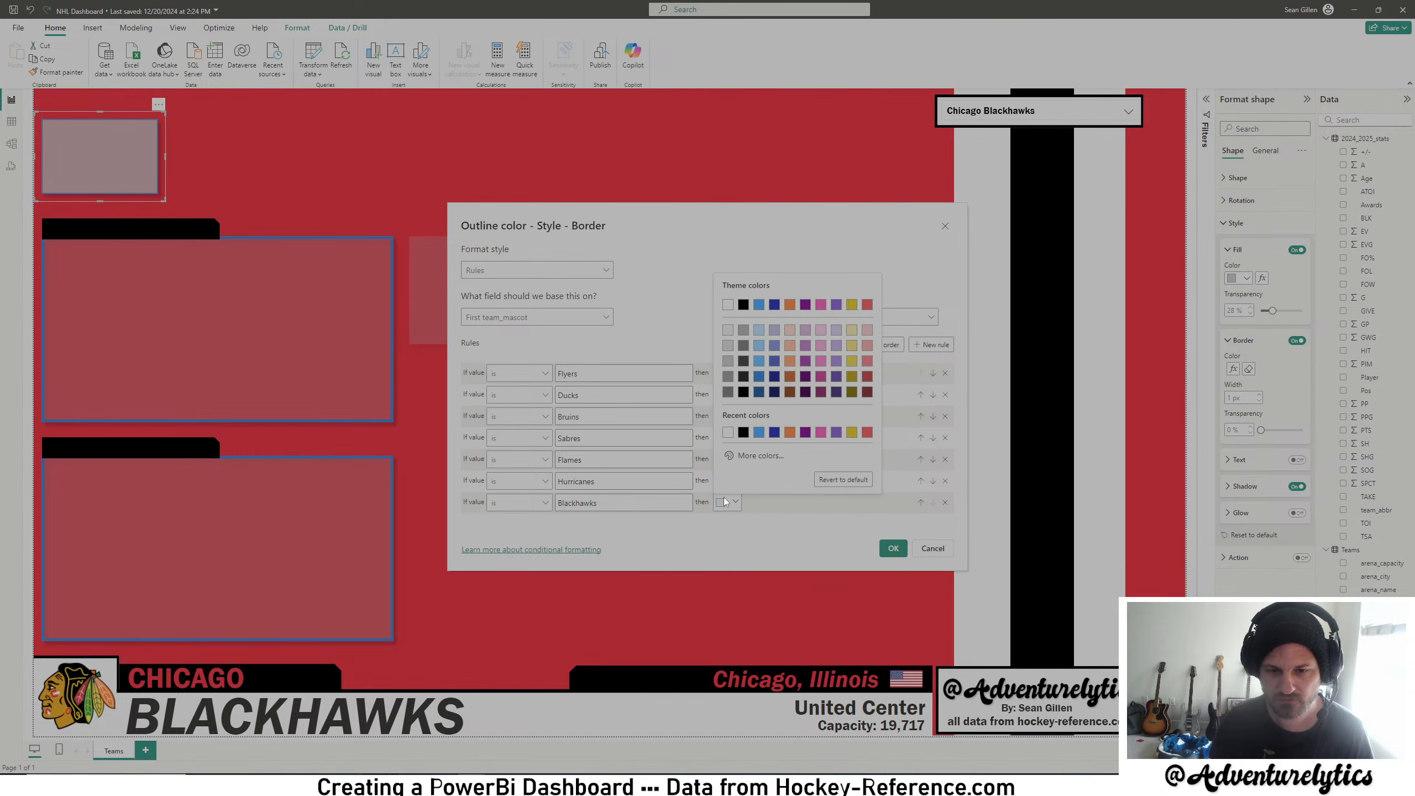
click(745, 434)
click(893, 547)
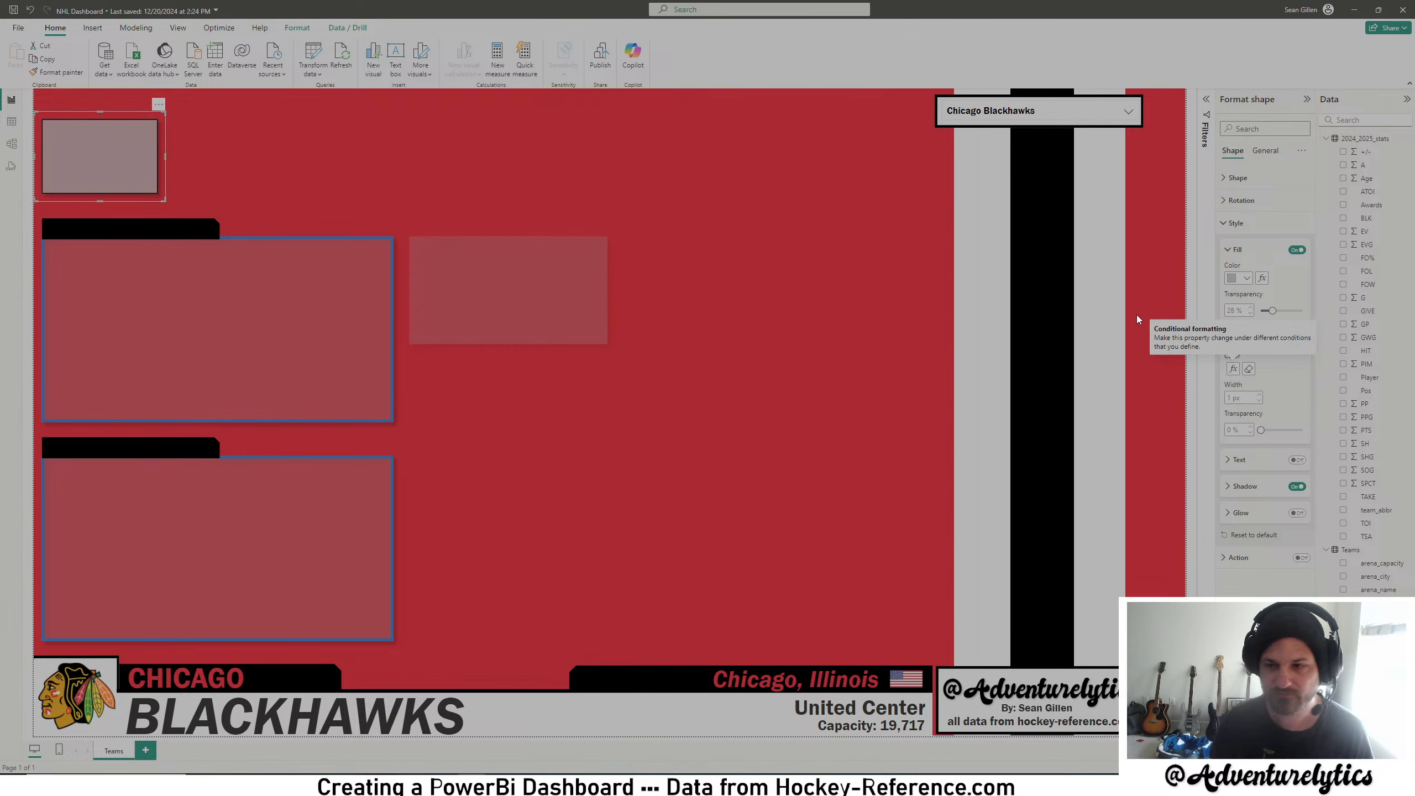
- Set the team slicer to Colorado Avalanche, switch to the browser and copy the Avalanche silver hex #A2AAAD from teamcolorcodes.com
click(1126, 112)
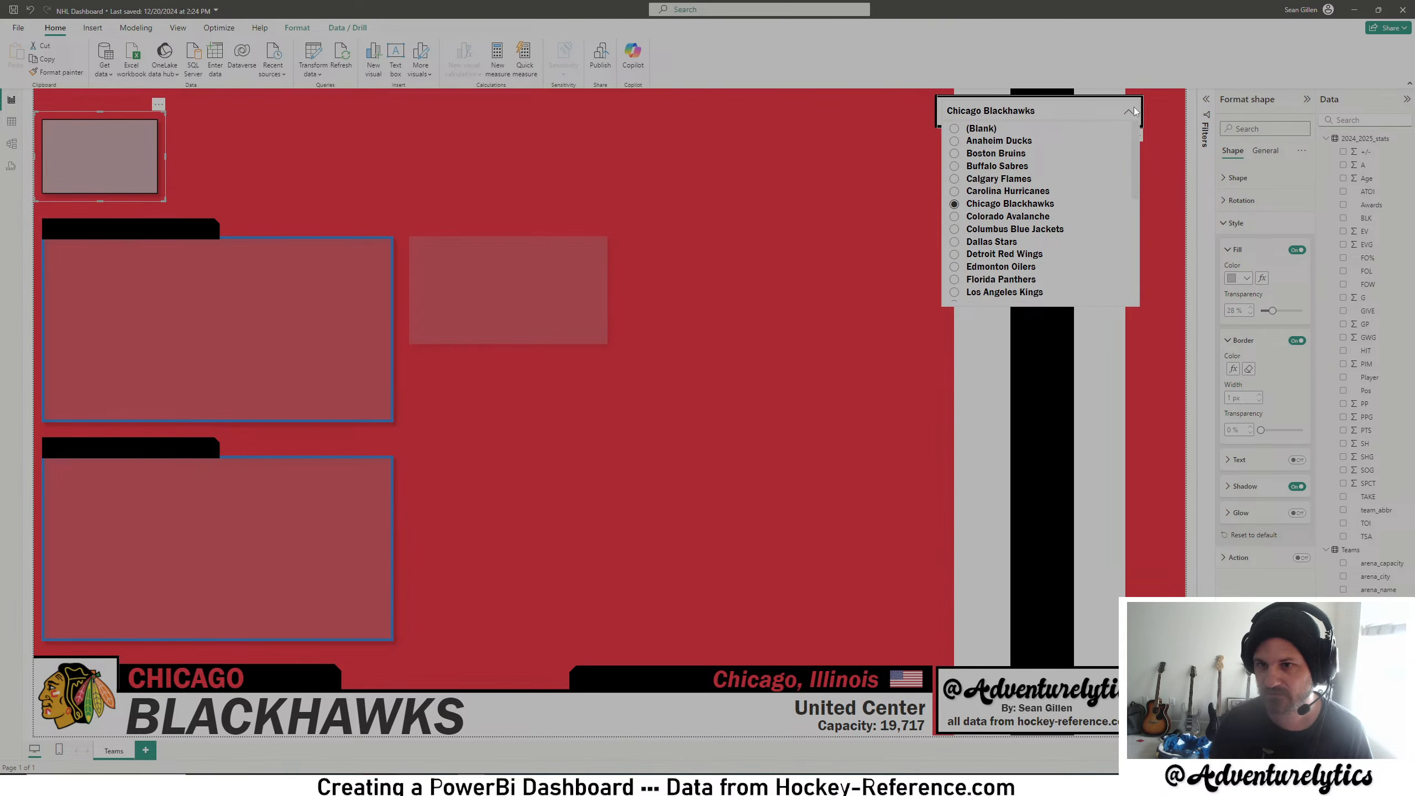
click(982, 235)
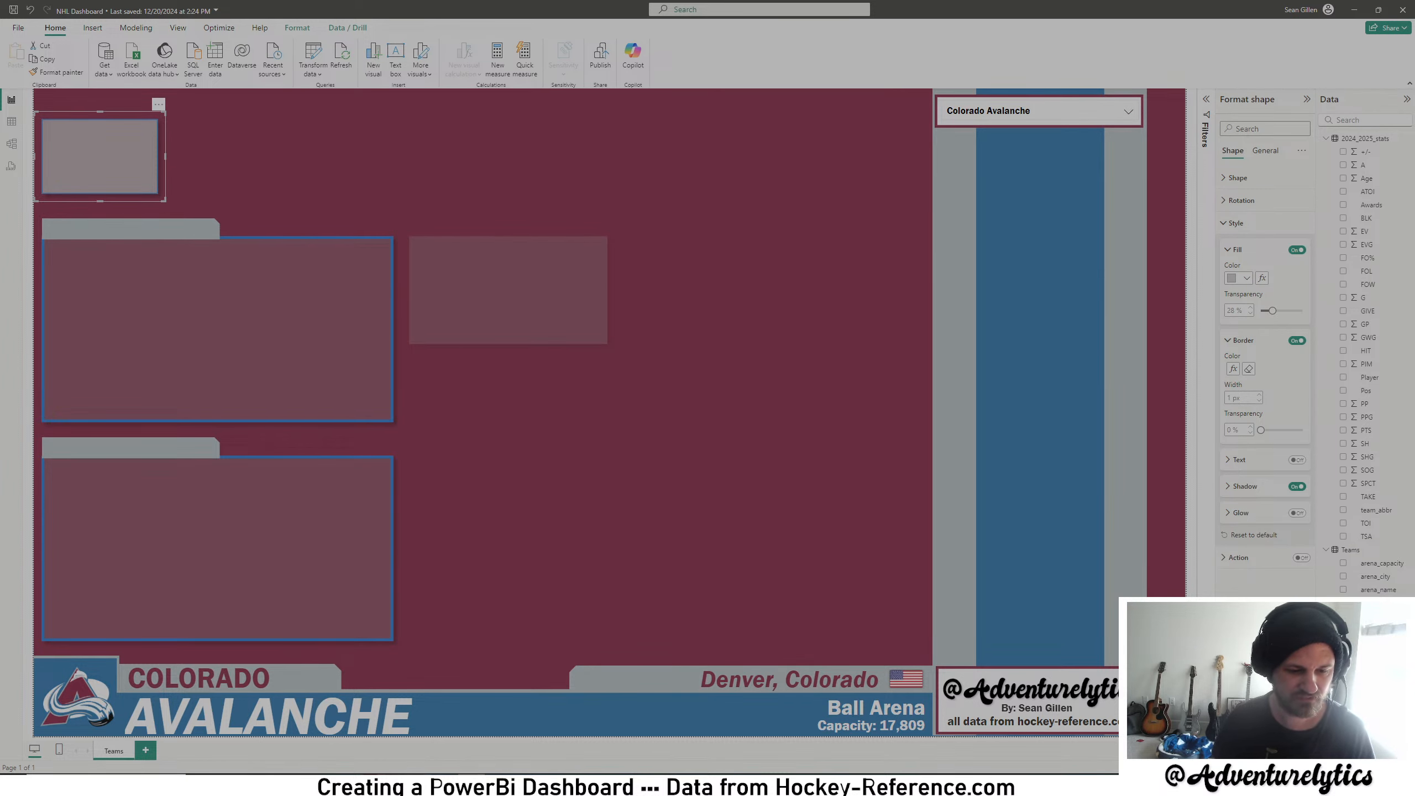
mouse_move(391, 785)
click(356, 733)
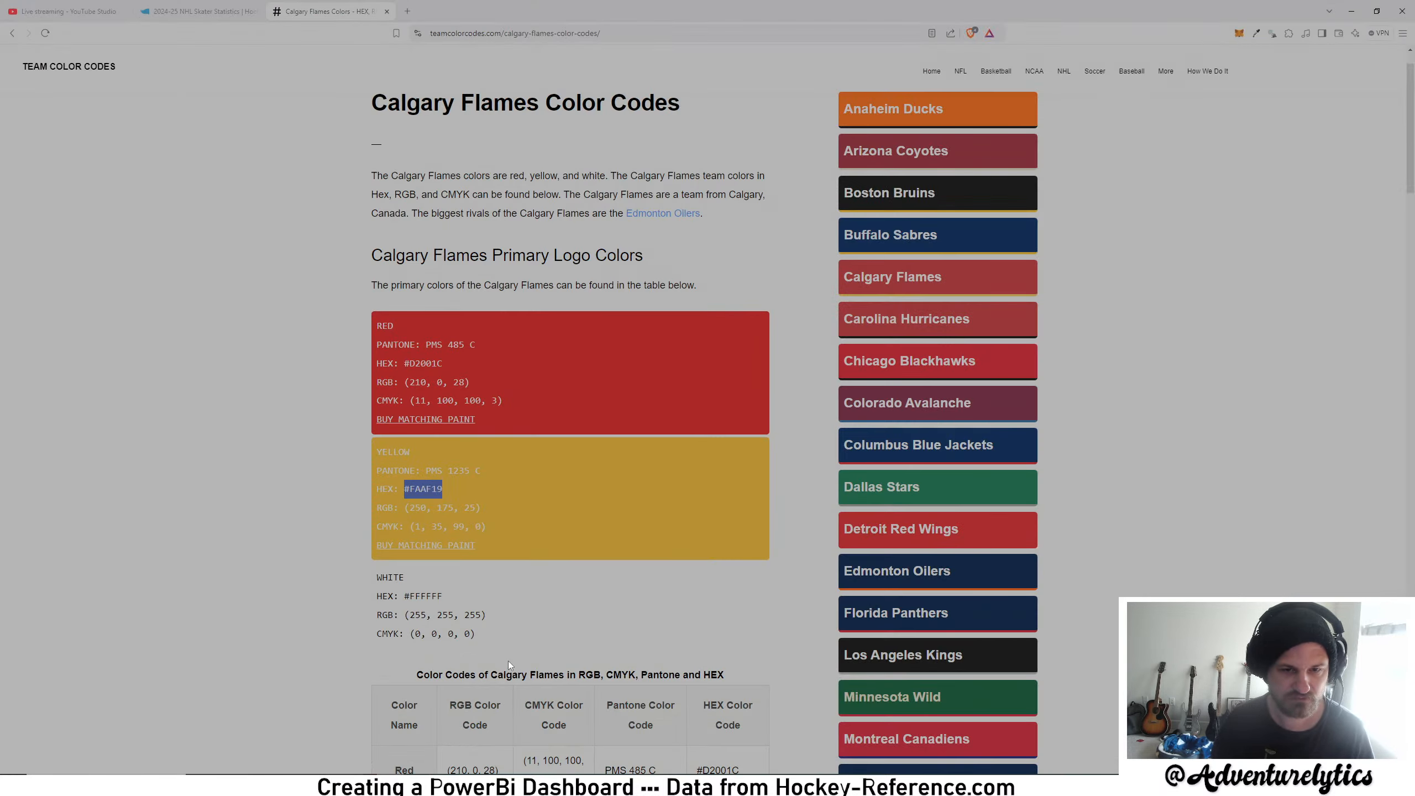
click(921, 403)
scroll(511, 550, down, 1)
scroll(511, 550, down, 2)
drag(481, 523, 440, 523)
- Switch back to Power BI, add an Avalanche rule with #A2AAAD to the small rectangle's border colour formatting and apply it
click(479, 785)
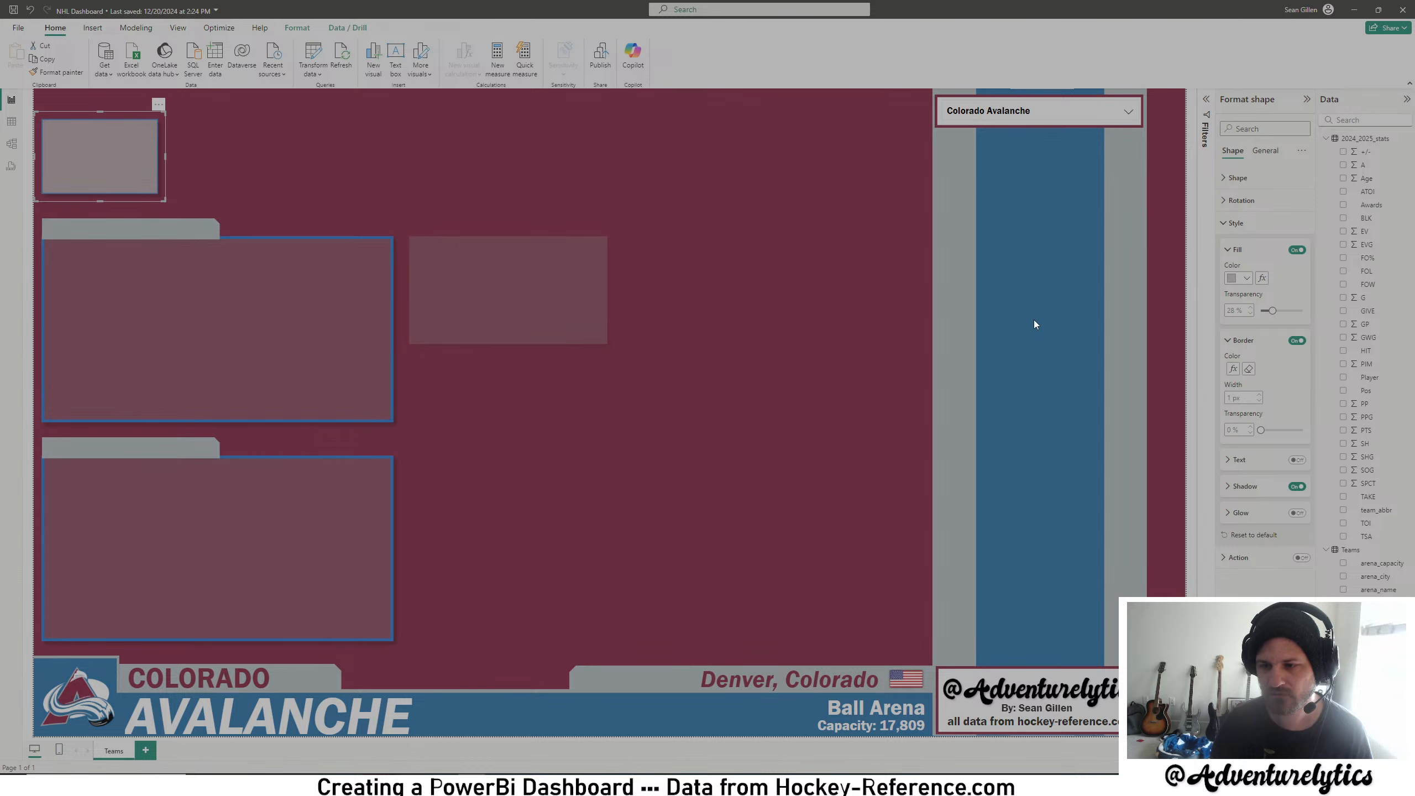
click(1233, 369)
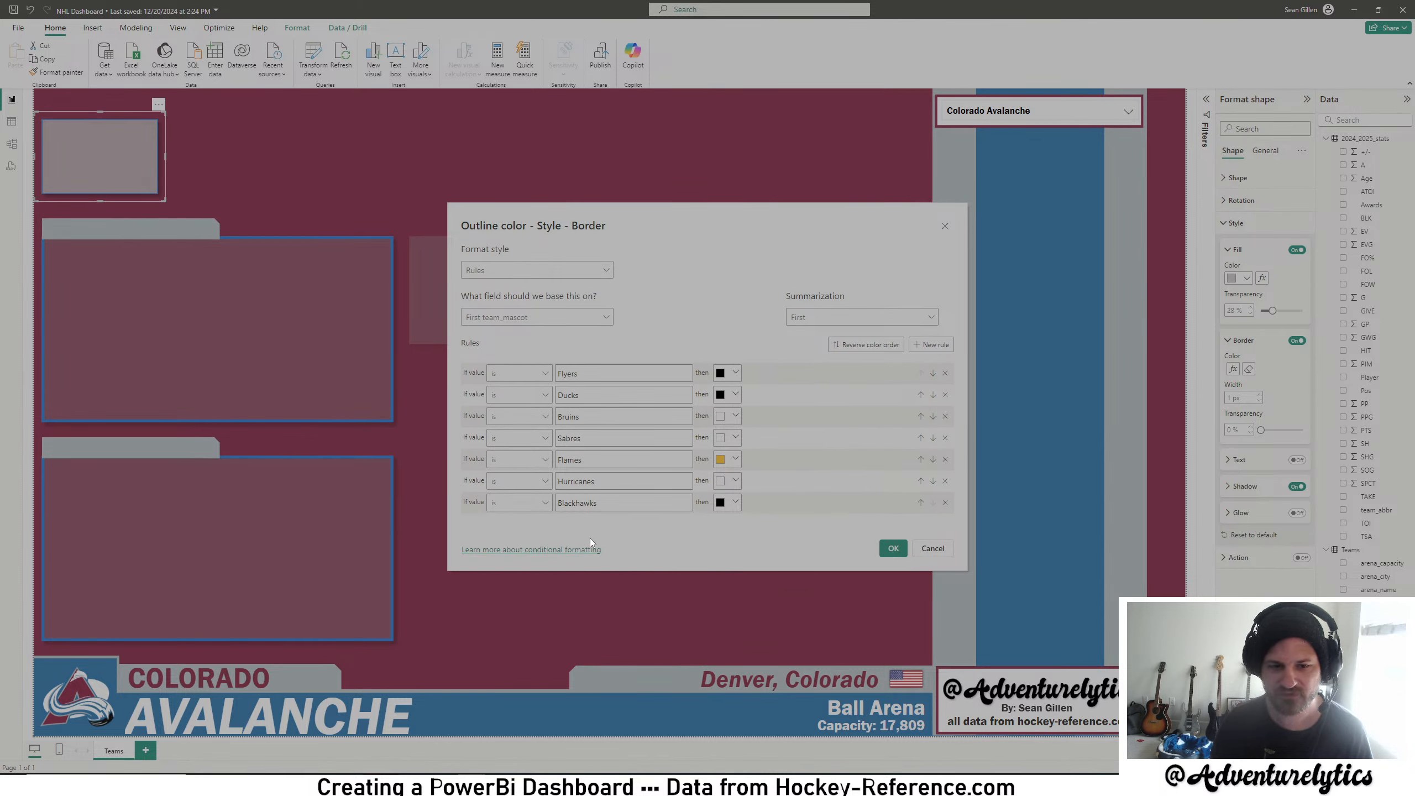
click(931, 345)
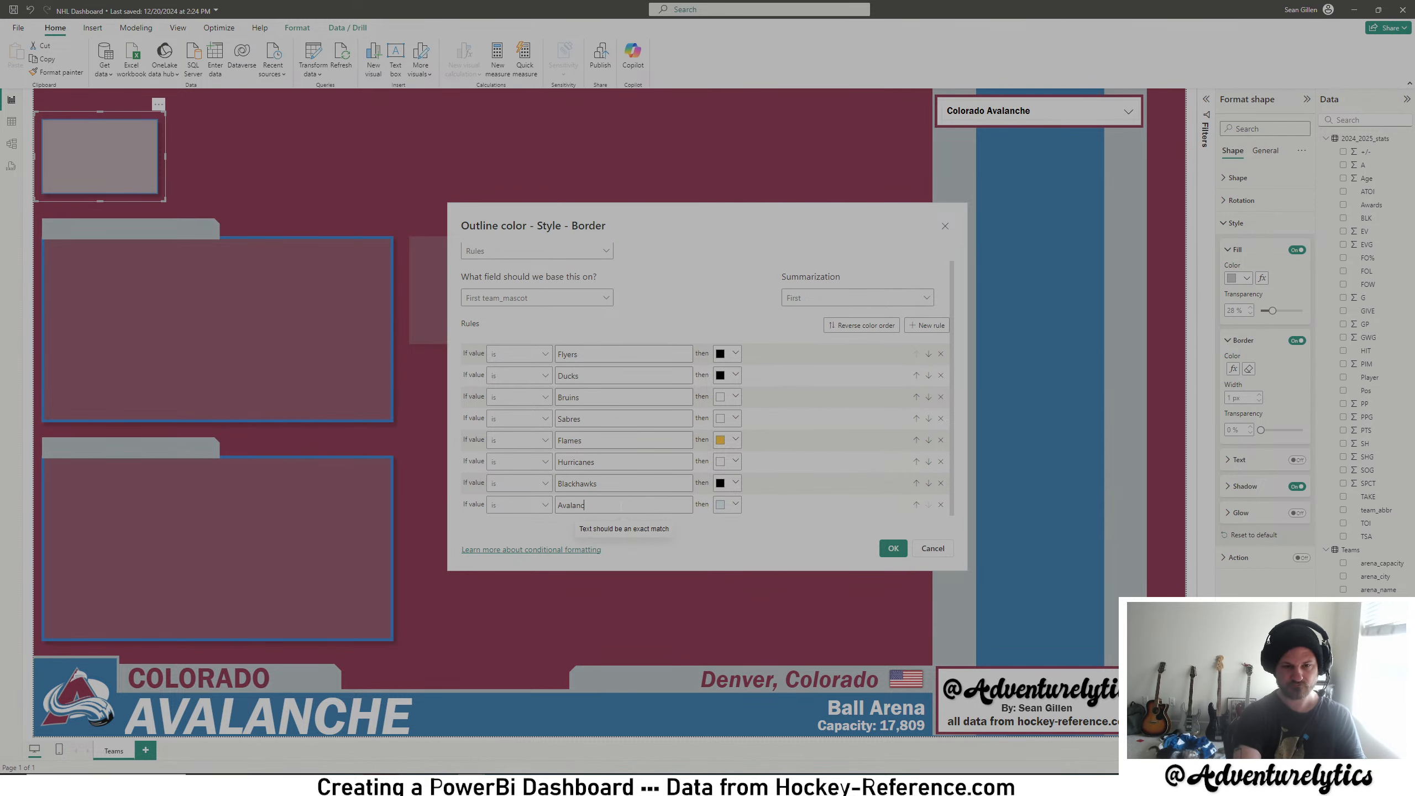
click(727, 505)
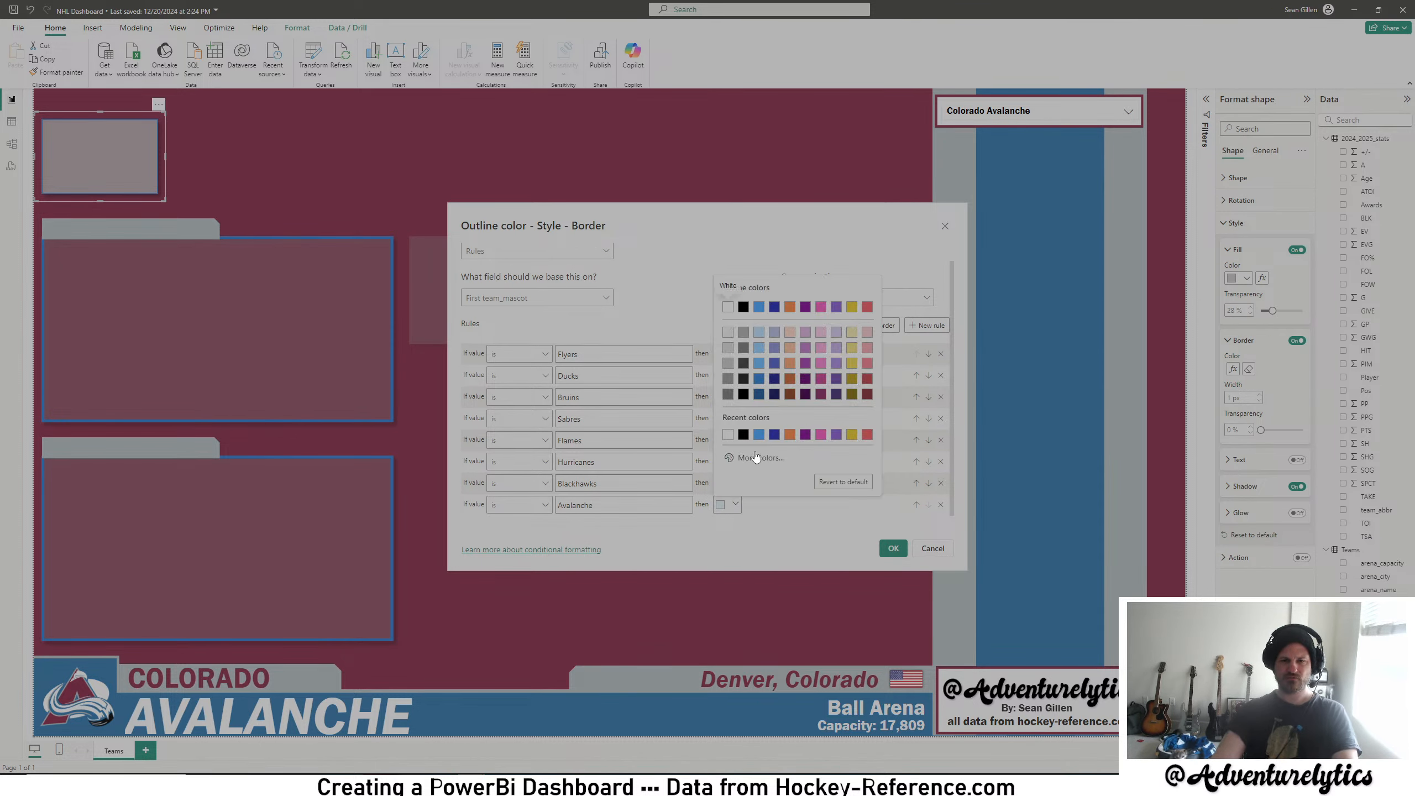
click(757, 458)
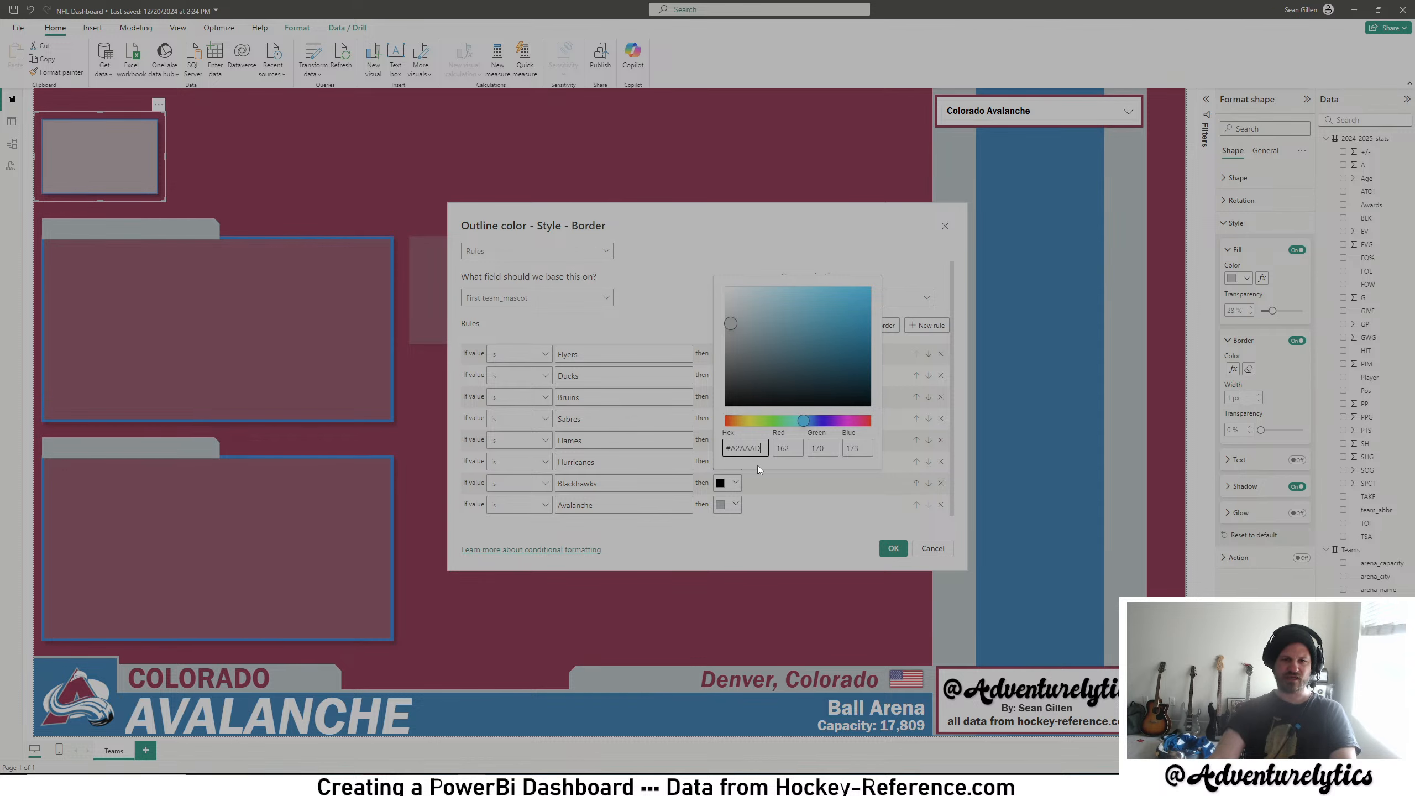
click(719, 506)
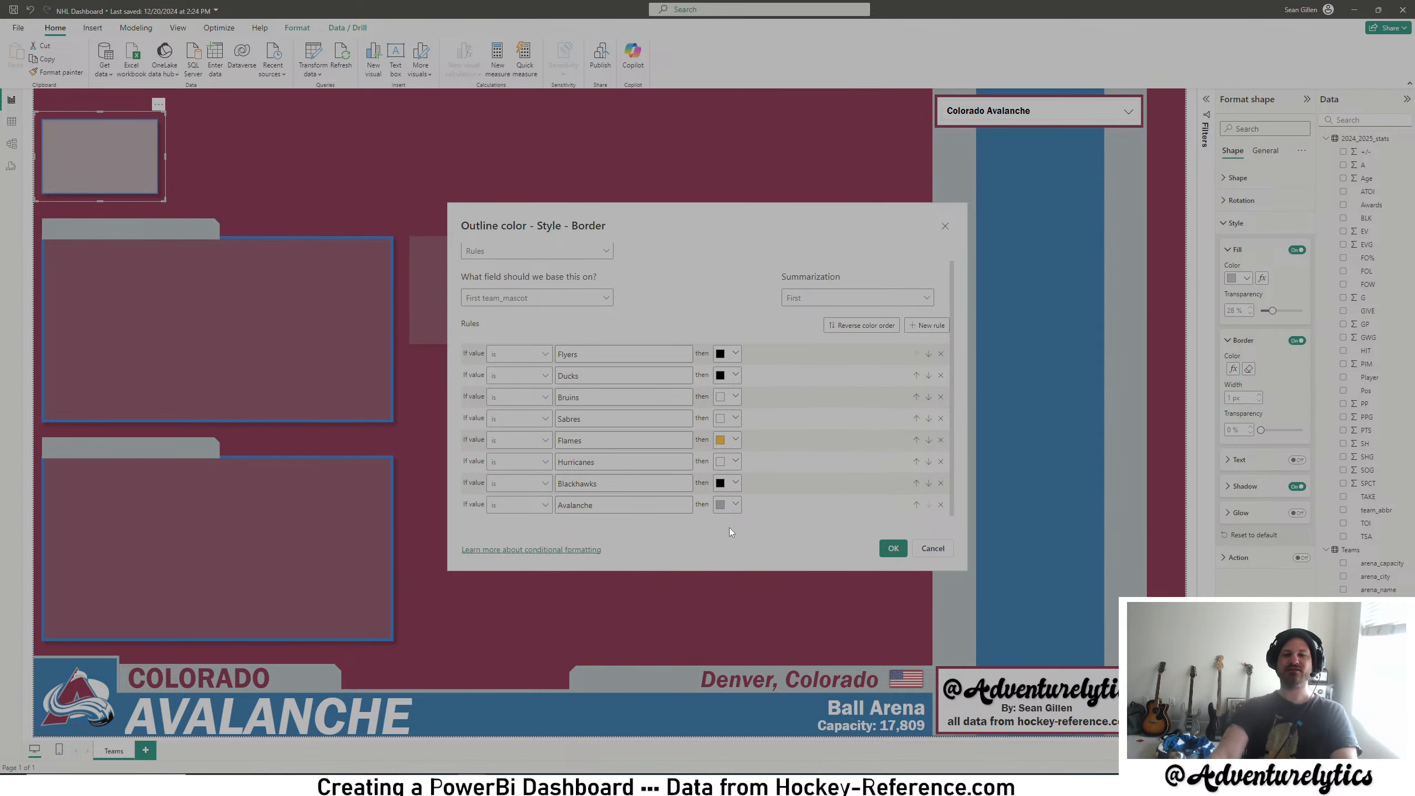
click(893, 548)
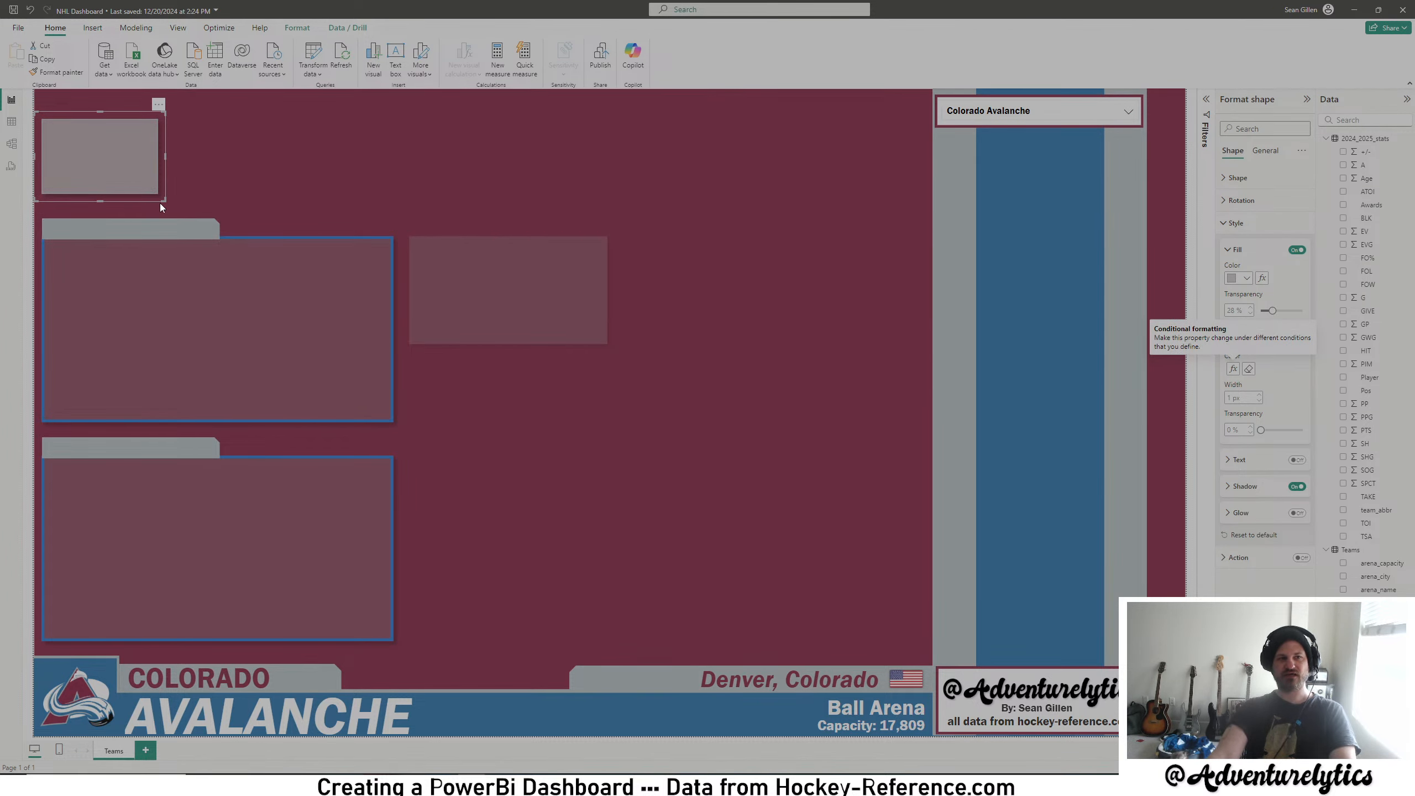
- View the Teams table data, return to the report and set the team slicer to Columbus Blue Jackets
click(11, 121)
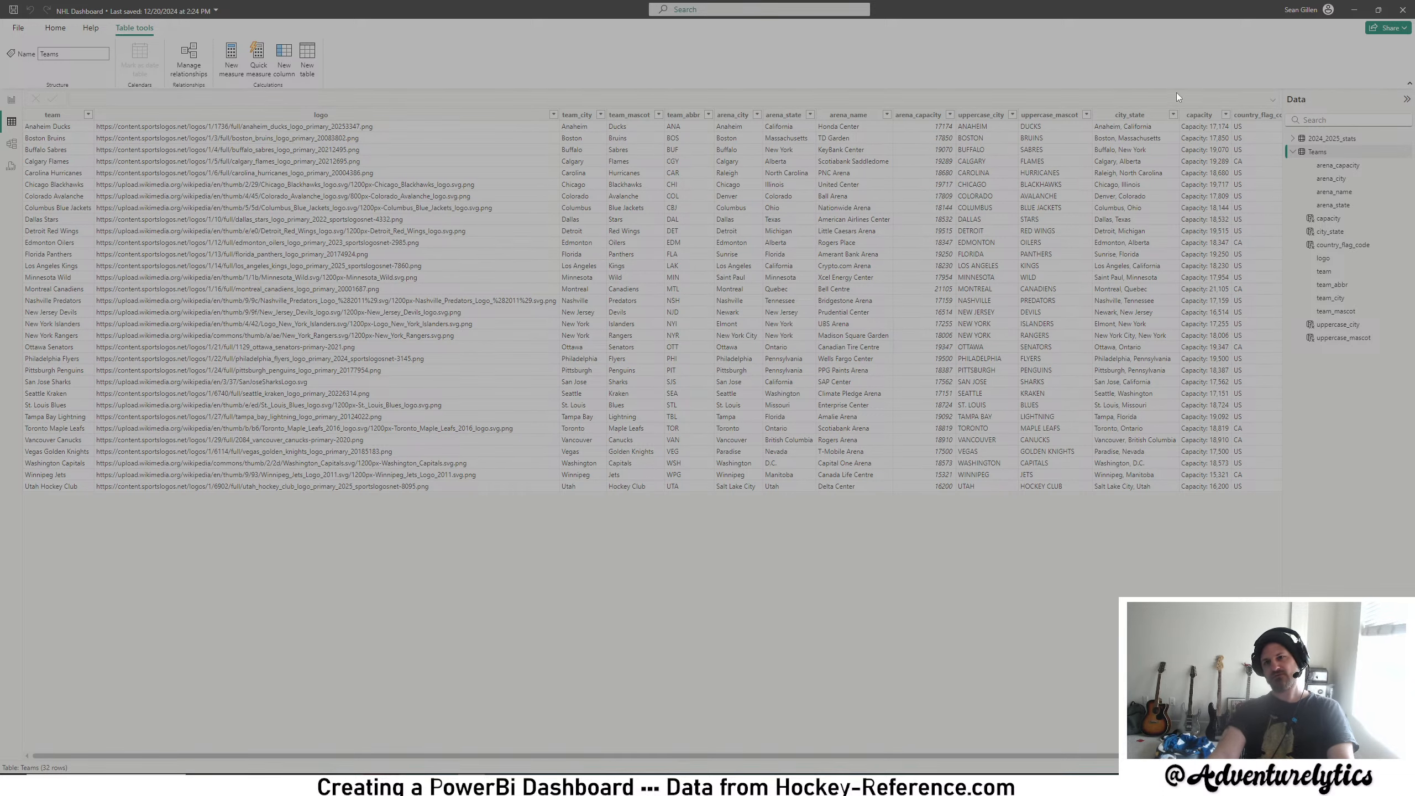
click(11, 98)
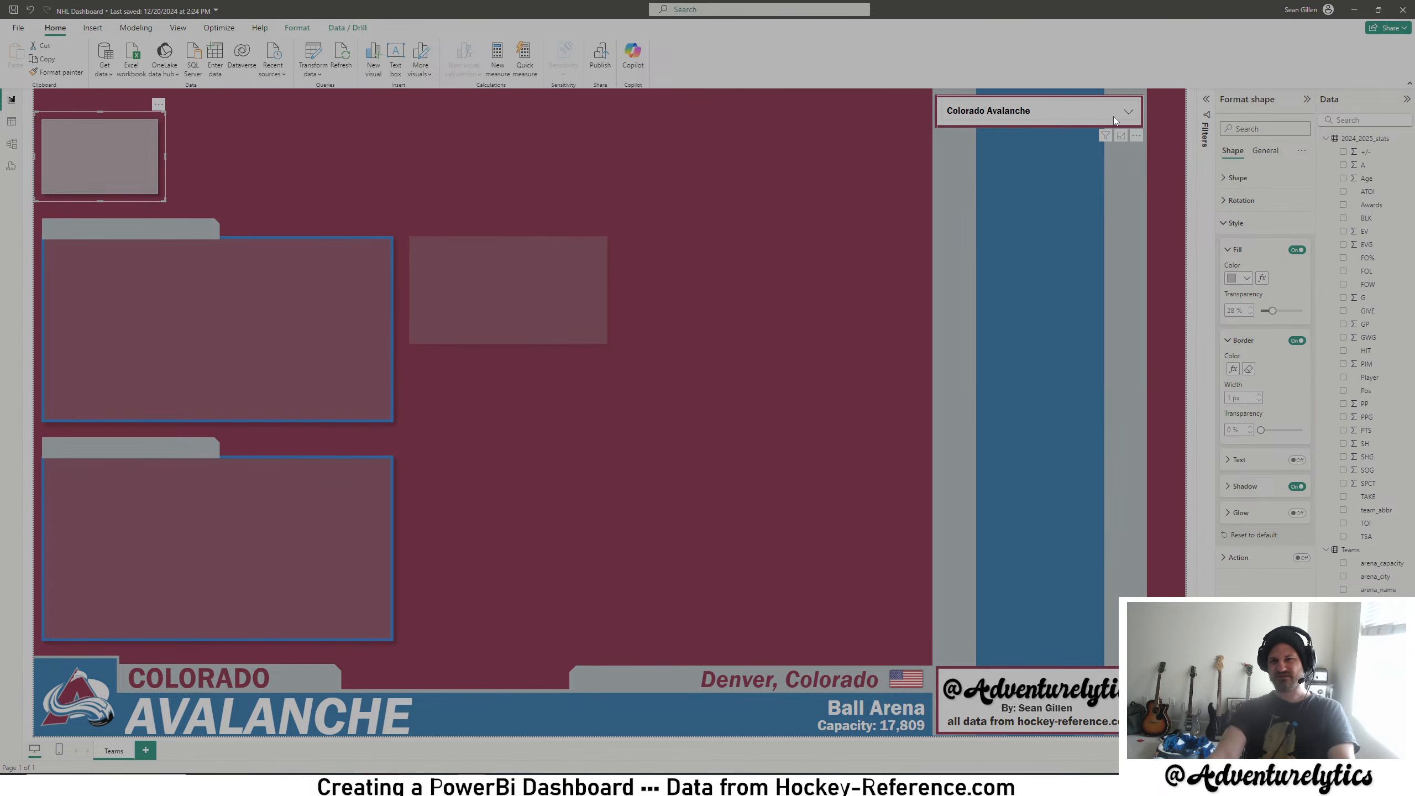
click(1129, 115)
click(1016, 225)
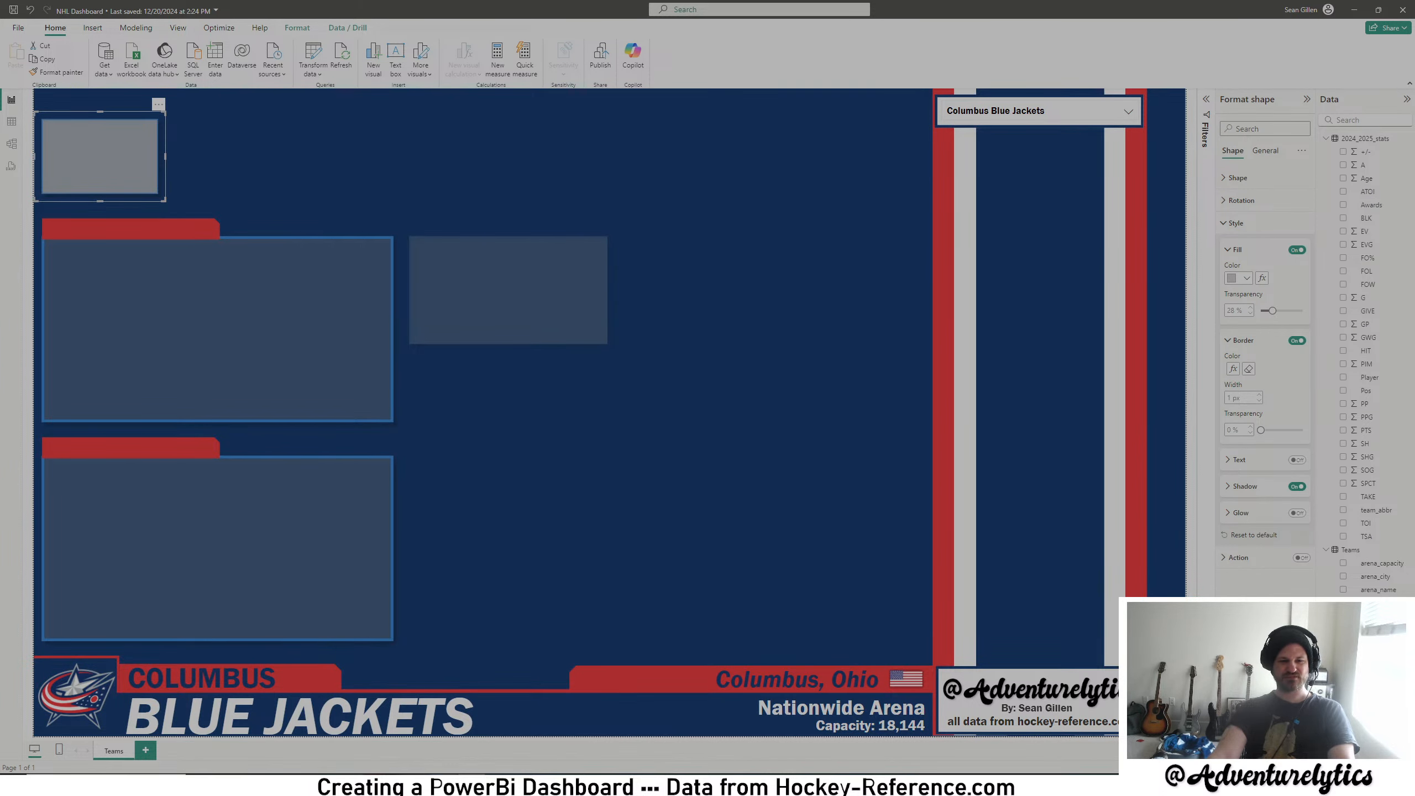
- Switch to the browser, copy Goal Red #CE1126 from the Columbus Blue Jackets page of teamcolorcodes.com and return to Power BI
click(407, 751)
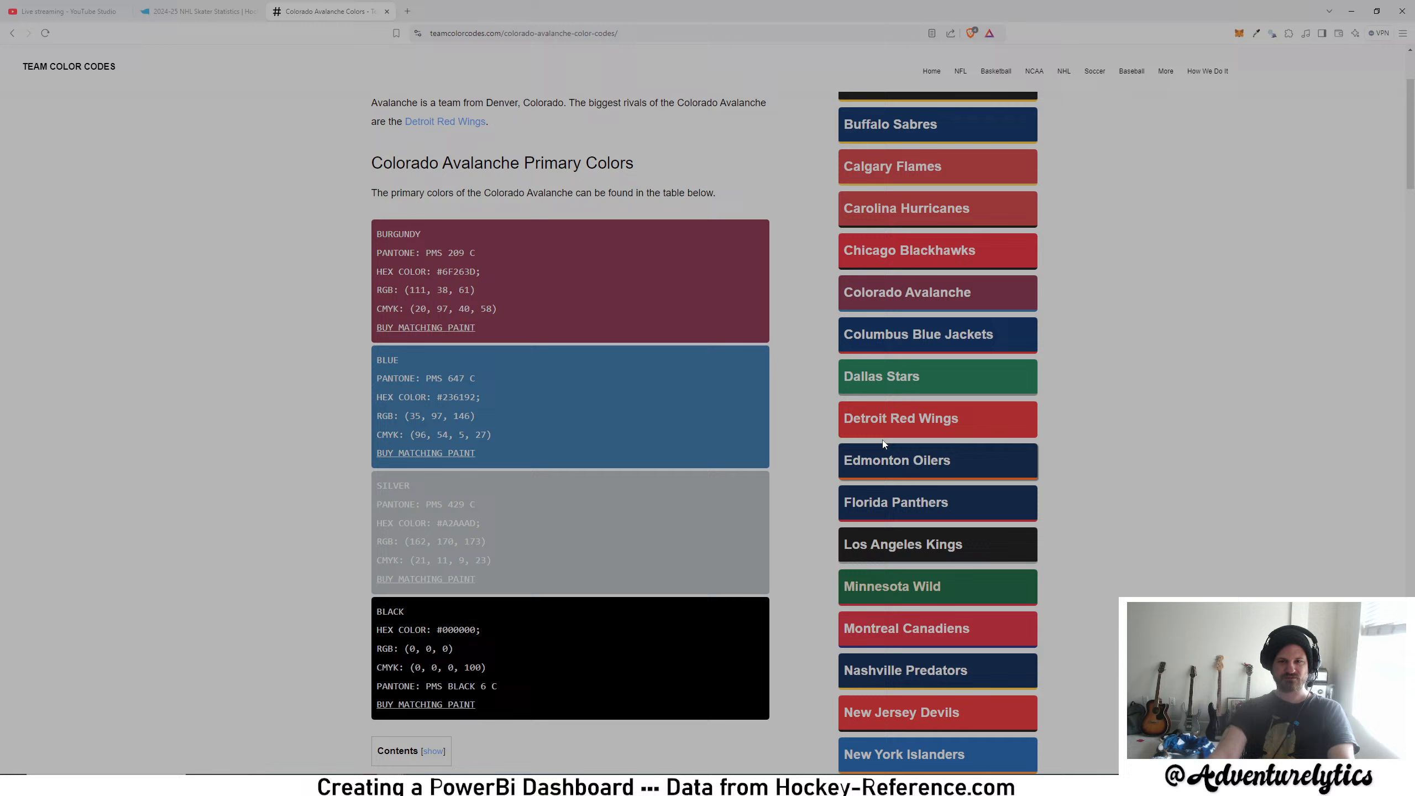
click(947, 337)
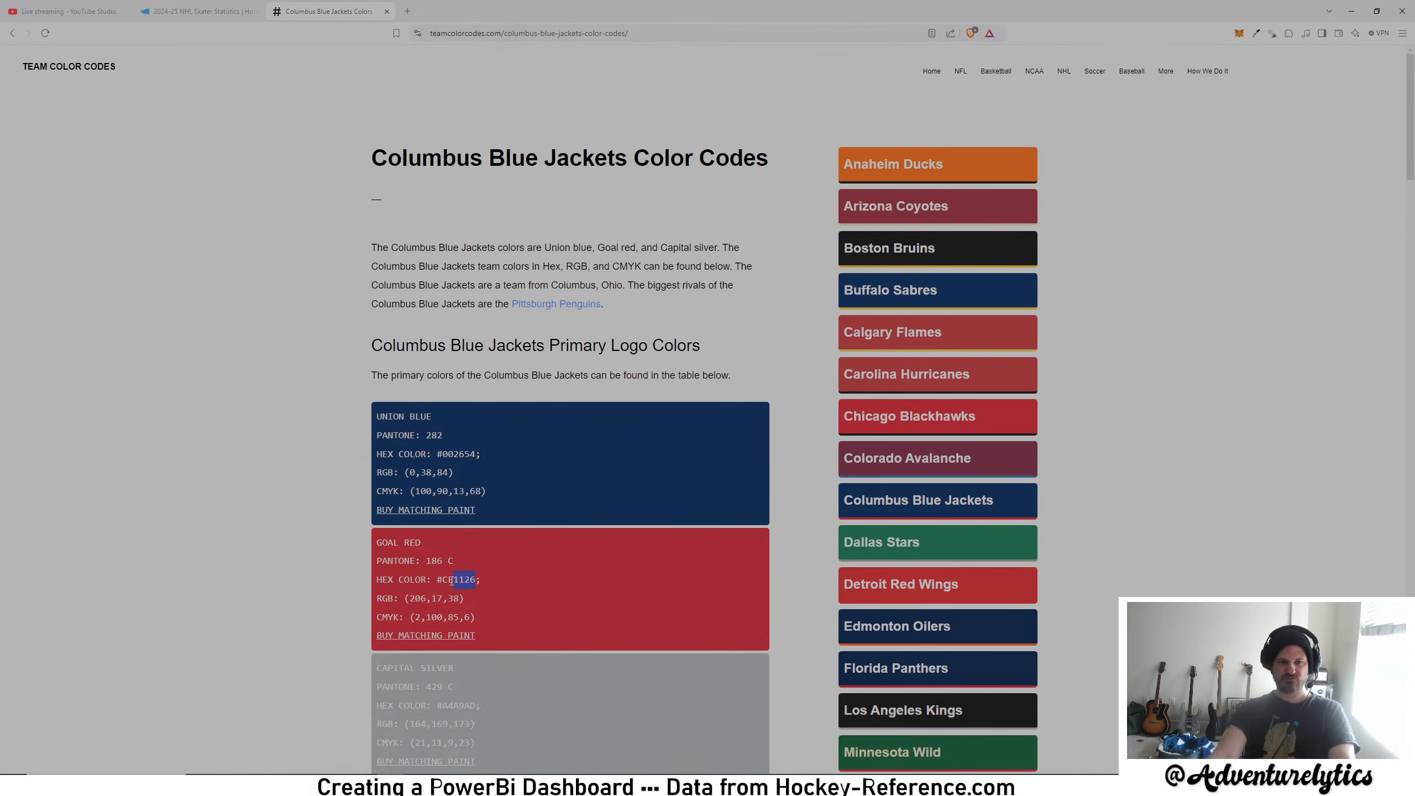
click(524, 785)
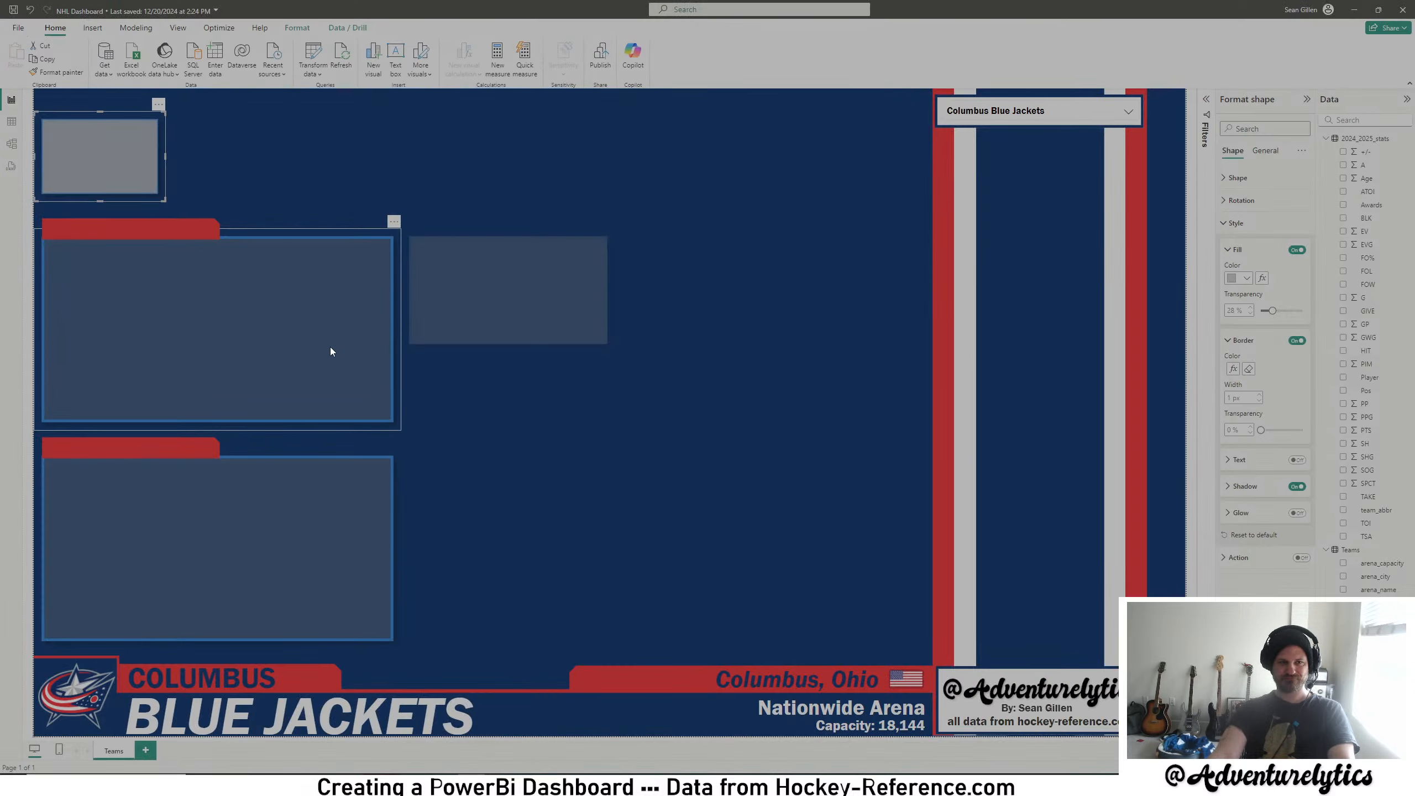
- Add a Blue Jackets rule with colour #CE1126 to the small rectangle's border colour formatting and apply it
click(1234, 370)
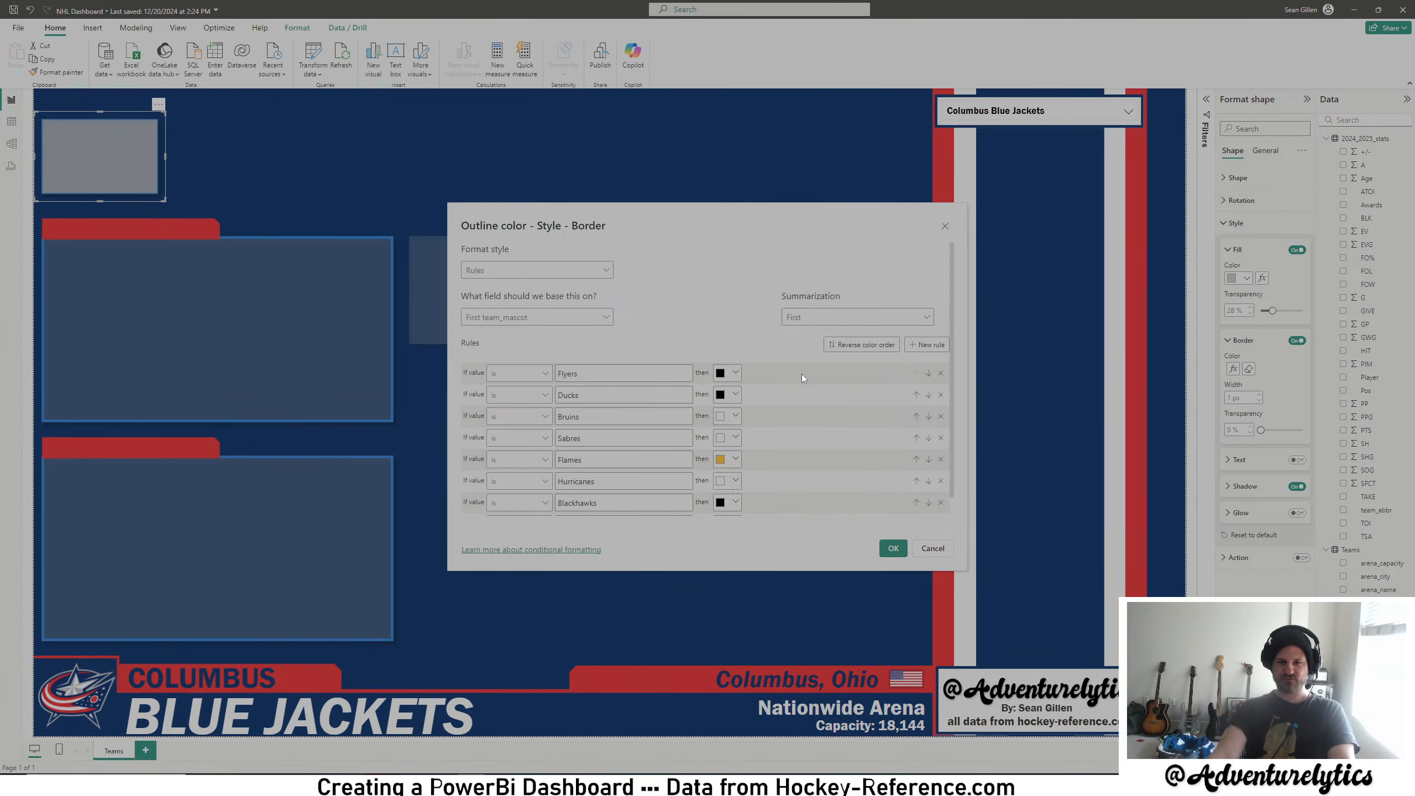
scroll(804, 378, down, 2)
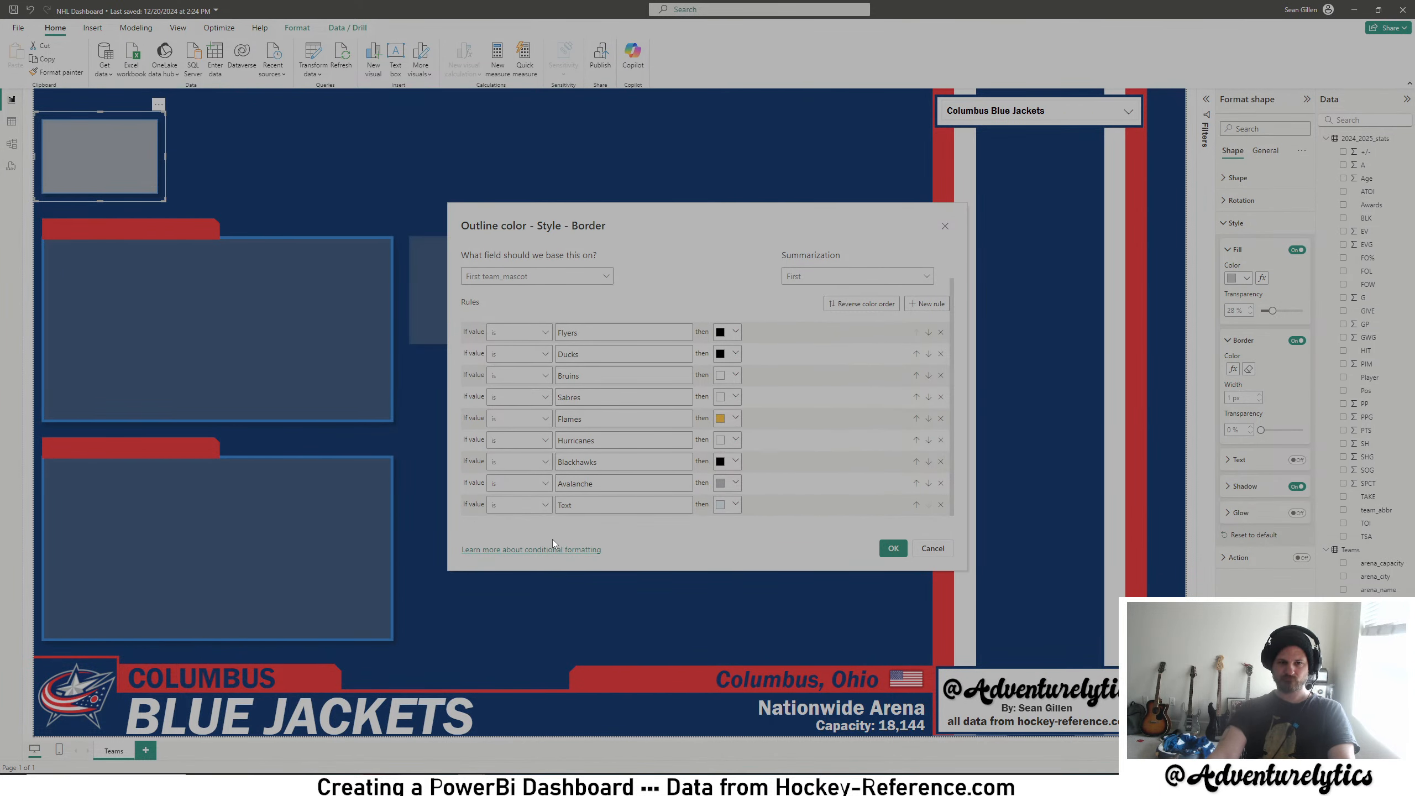
text(Blue J)
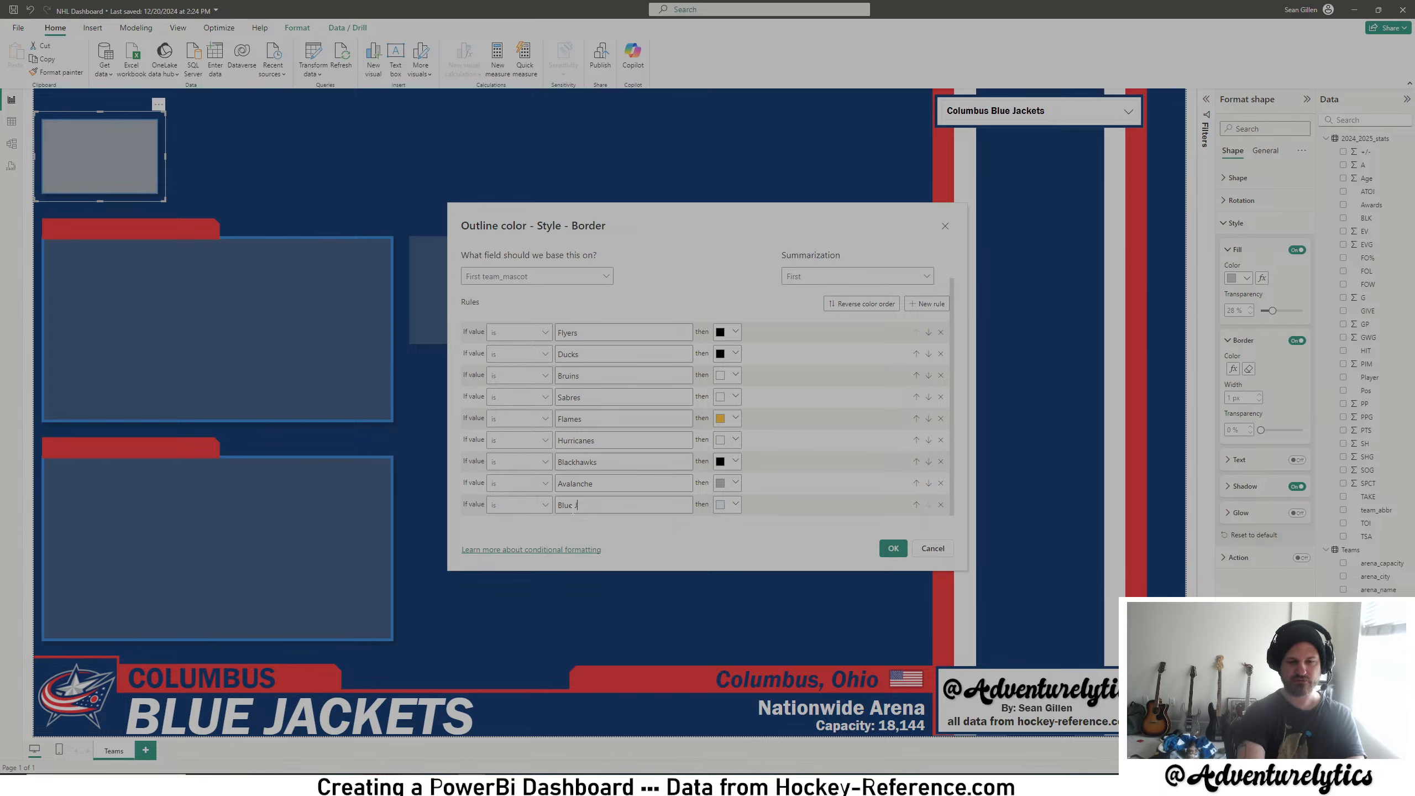
text(ackets)
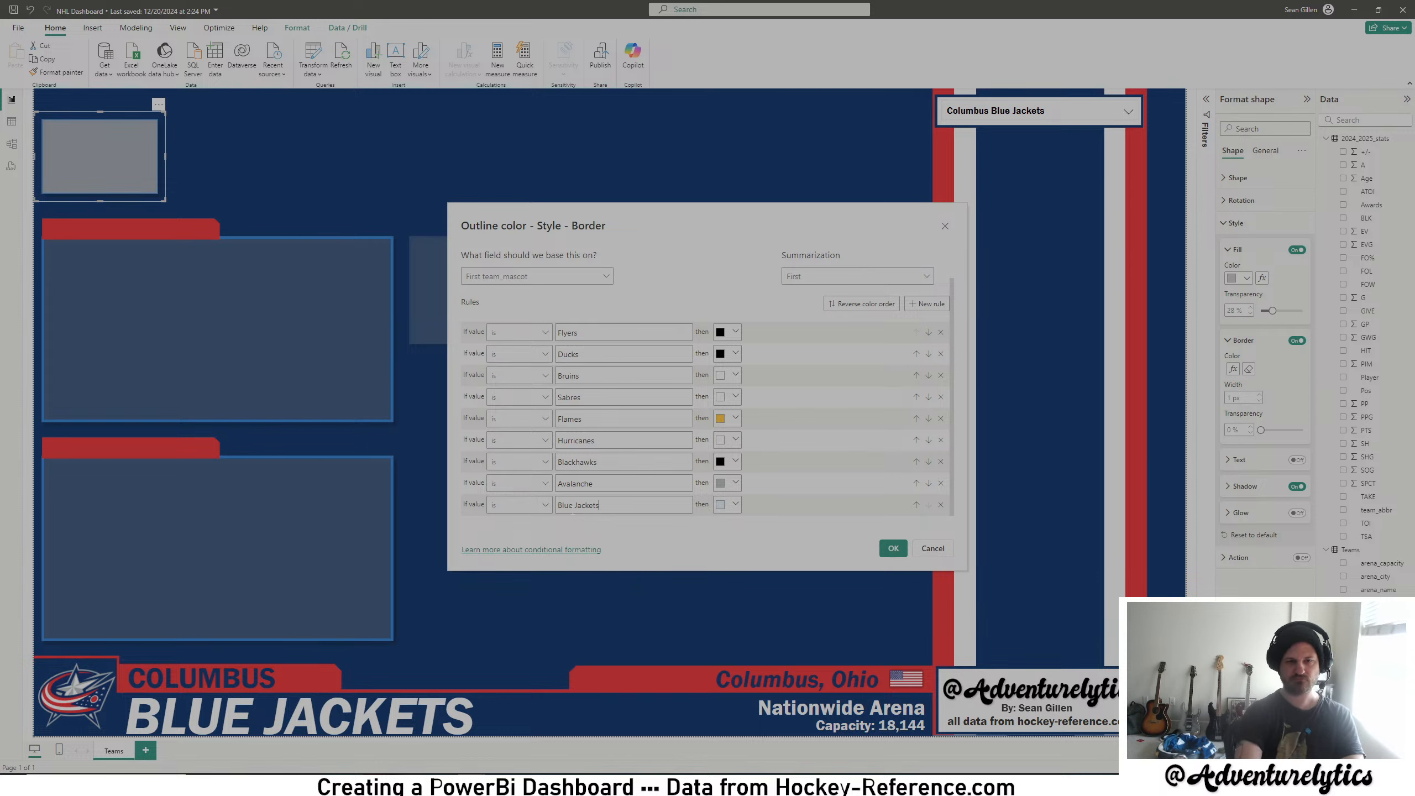
click(722, 502)
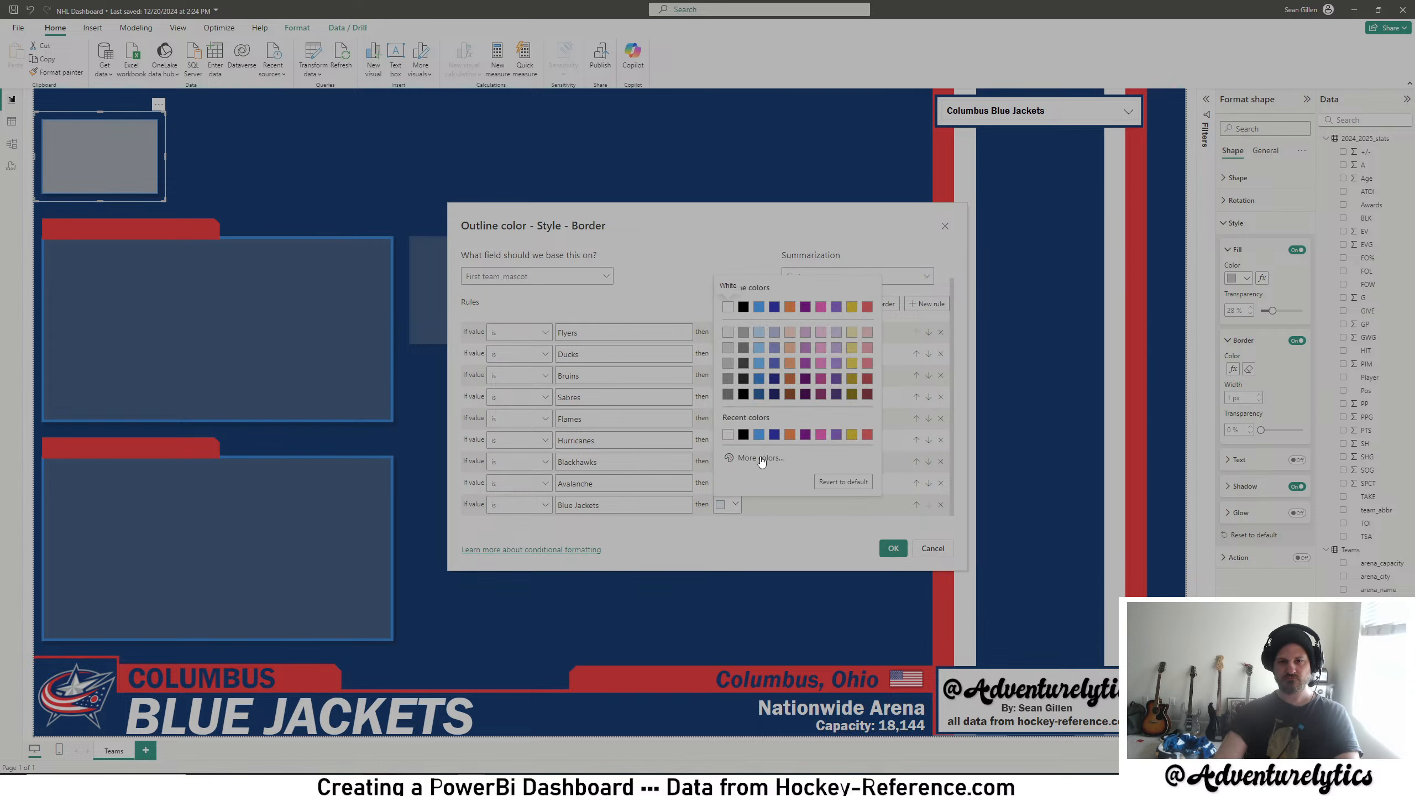
click(760, 459)
double_click(744, 449)
key(ctrl+v)
click(889, 557)
click(890, 556)
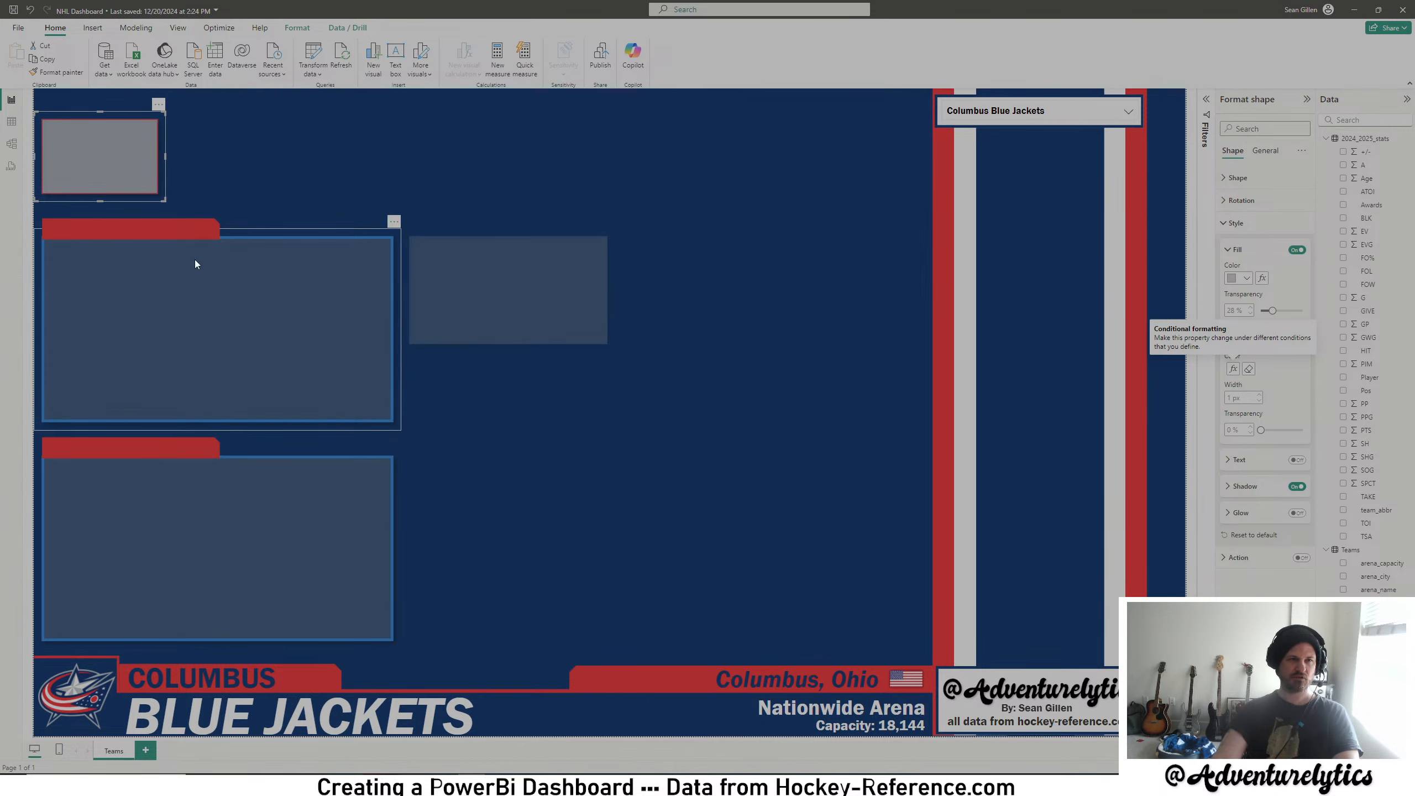
- Switch the team slicer to Dallas Stars, then add a Stars rule with white to the small rectangle's border colour formatting and apply it
click(1128, 111)
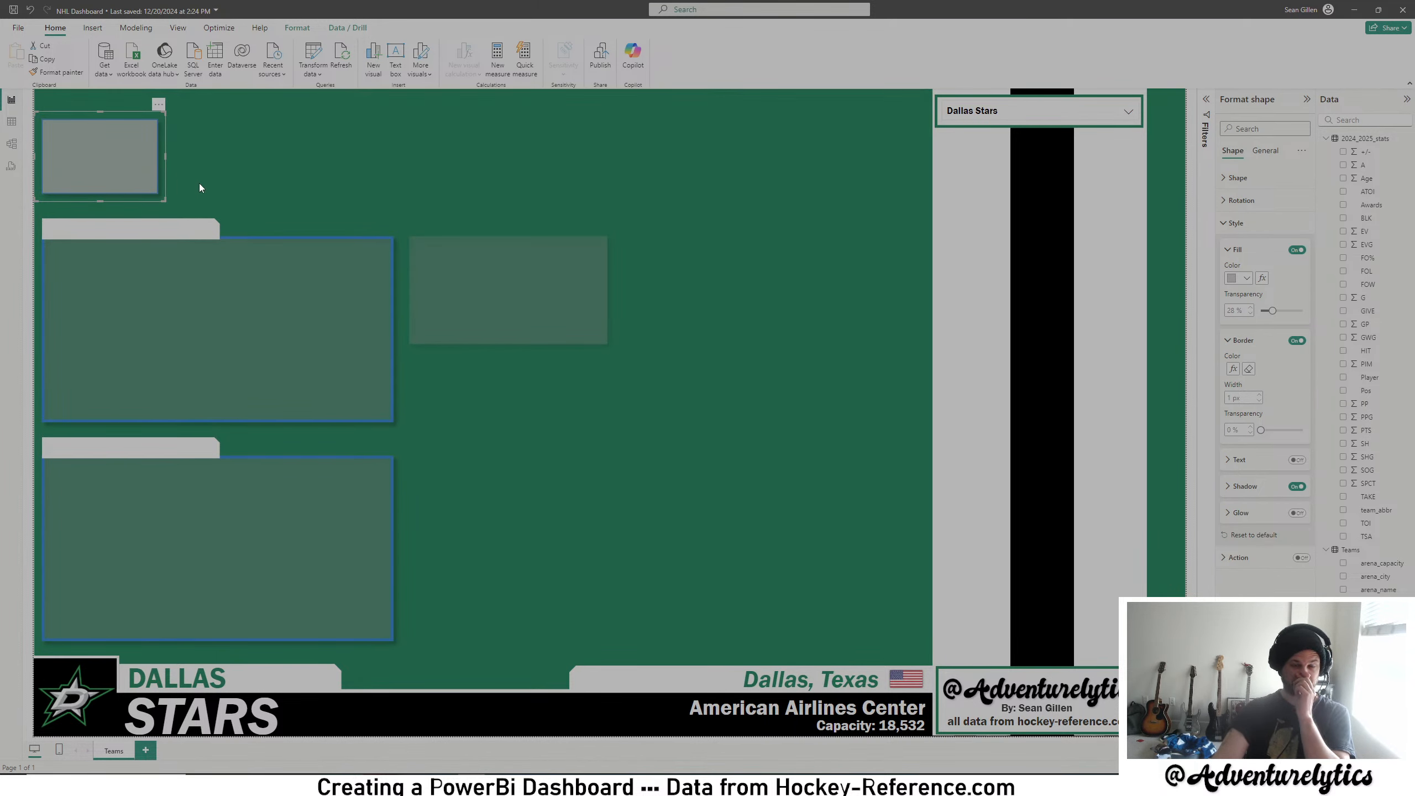
click(1230, 371)
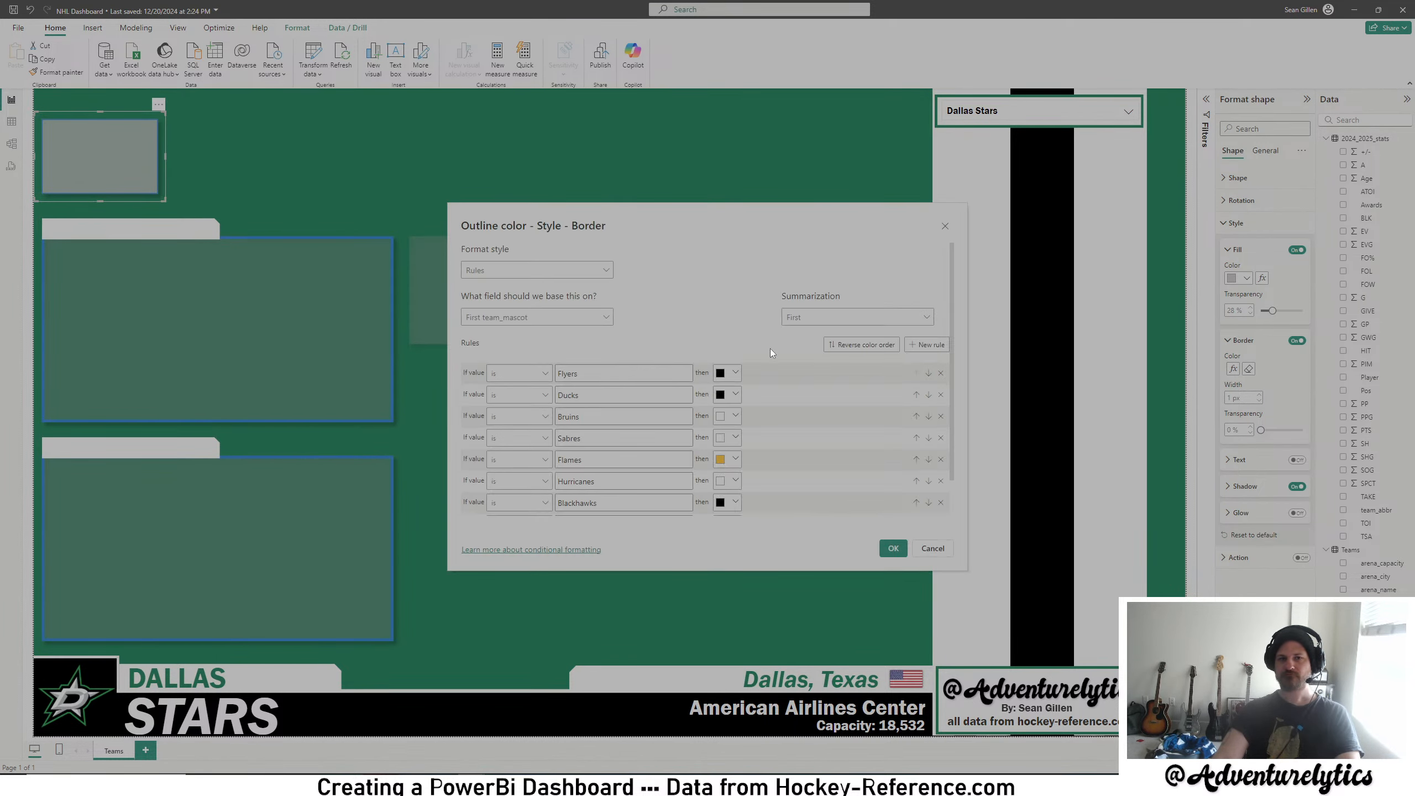
click(926, 344)
text(Stars)
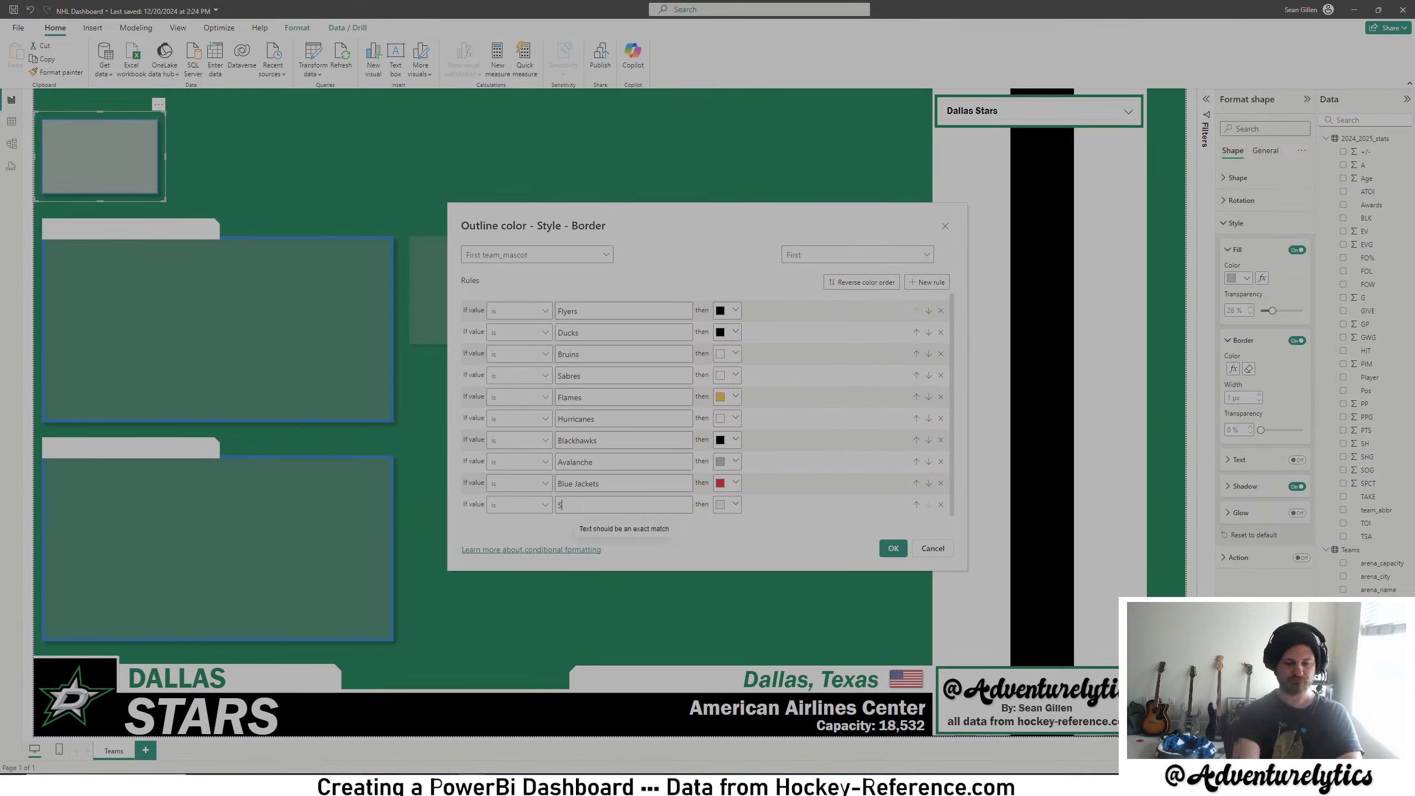
click(734, 505)
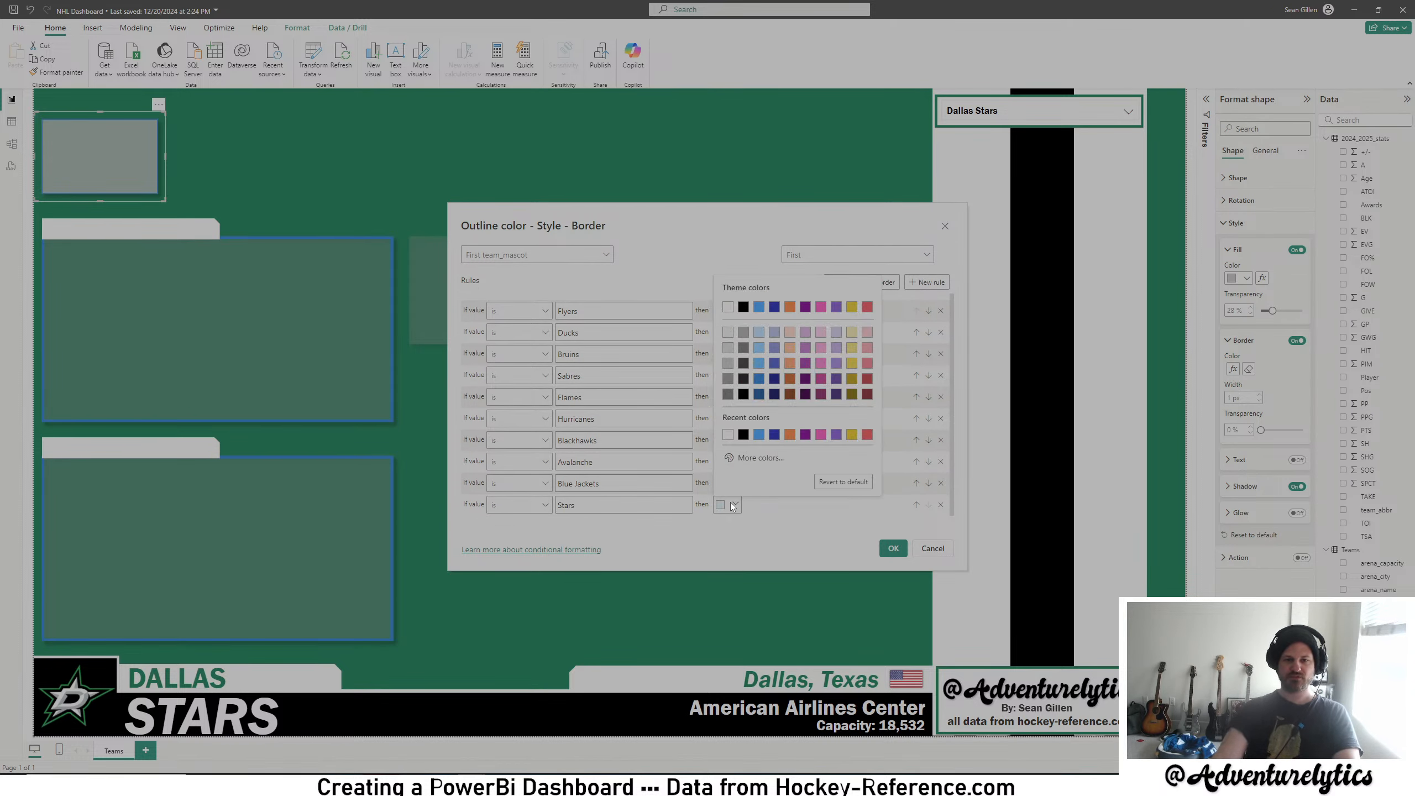
click(730, 436)
click(892, 548)
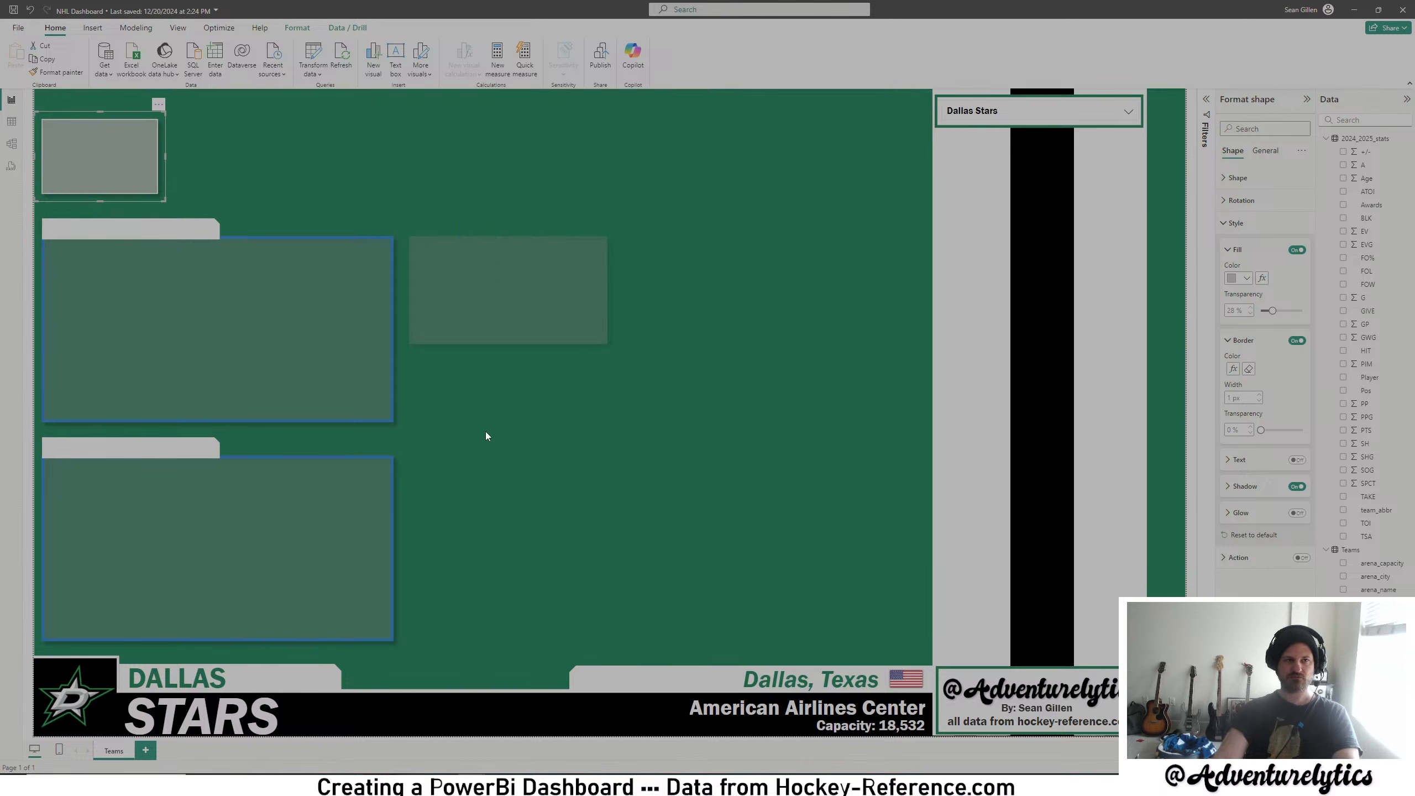
- Switch the team slicer to Detroit Red Wings
click(1123, 126)
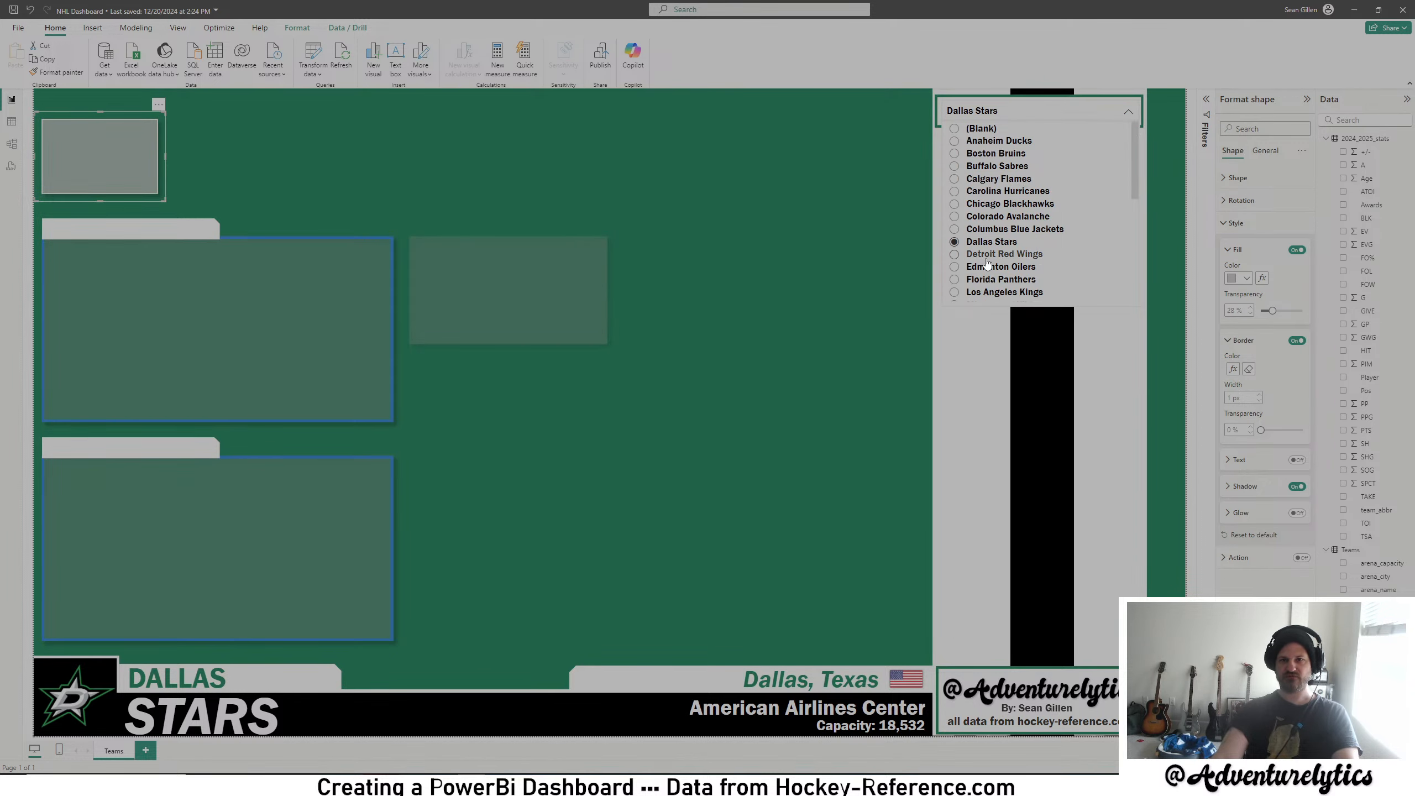
click(1003, 253)
click(444, 323)
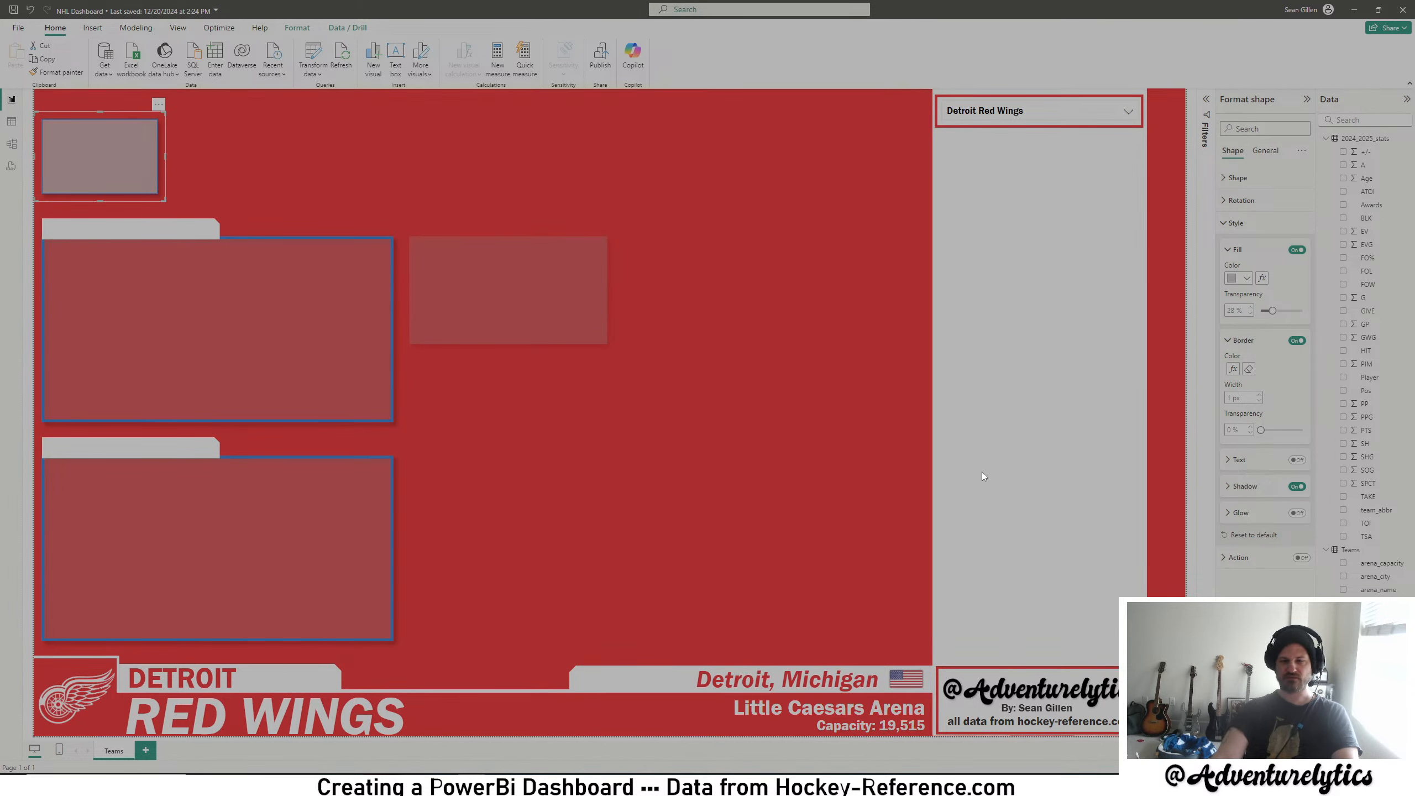
click(1241, 460)
click(1240, 459)
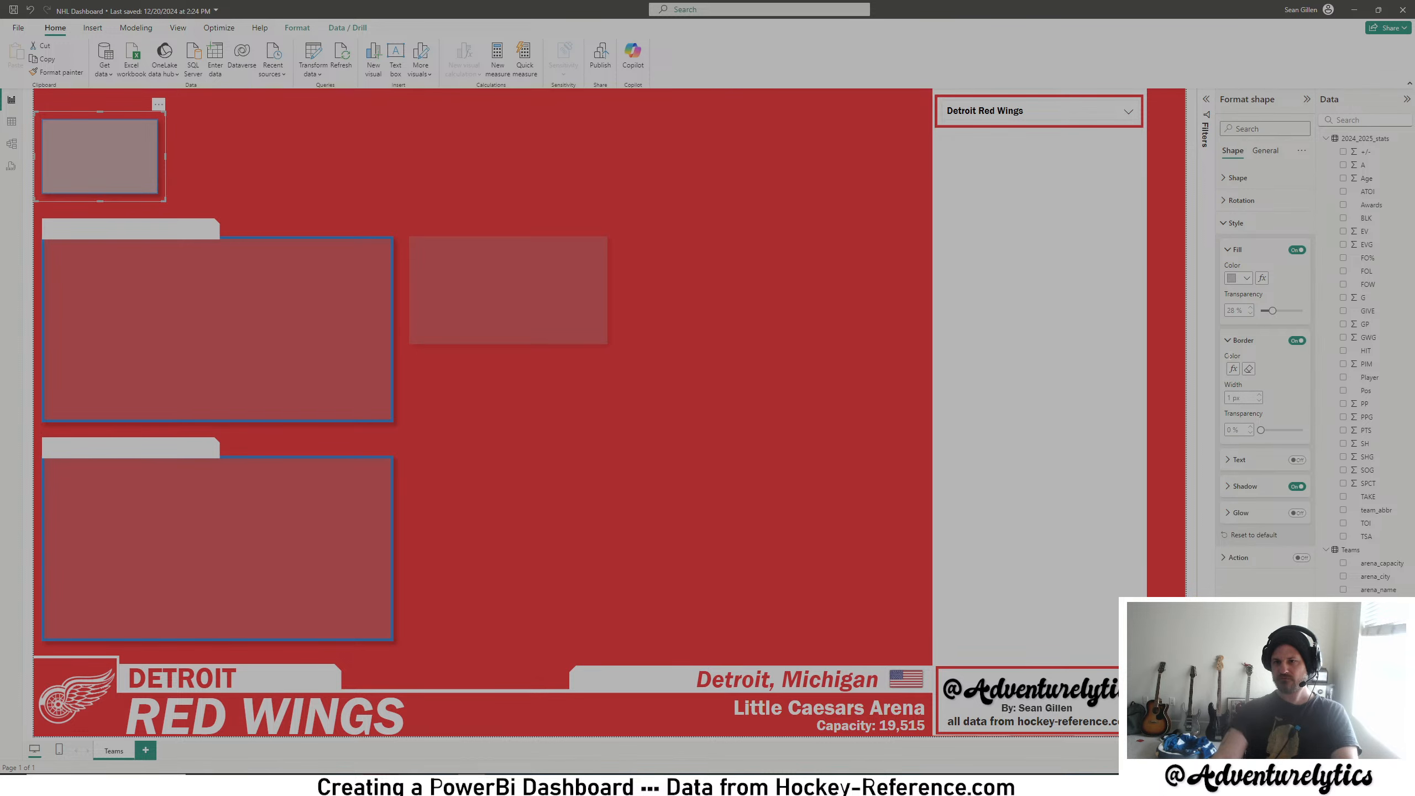
- Add a Red Wings rule to the small rectangle's border colour formatting and apply it
click(1231, 369)
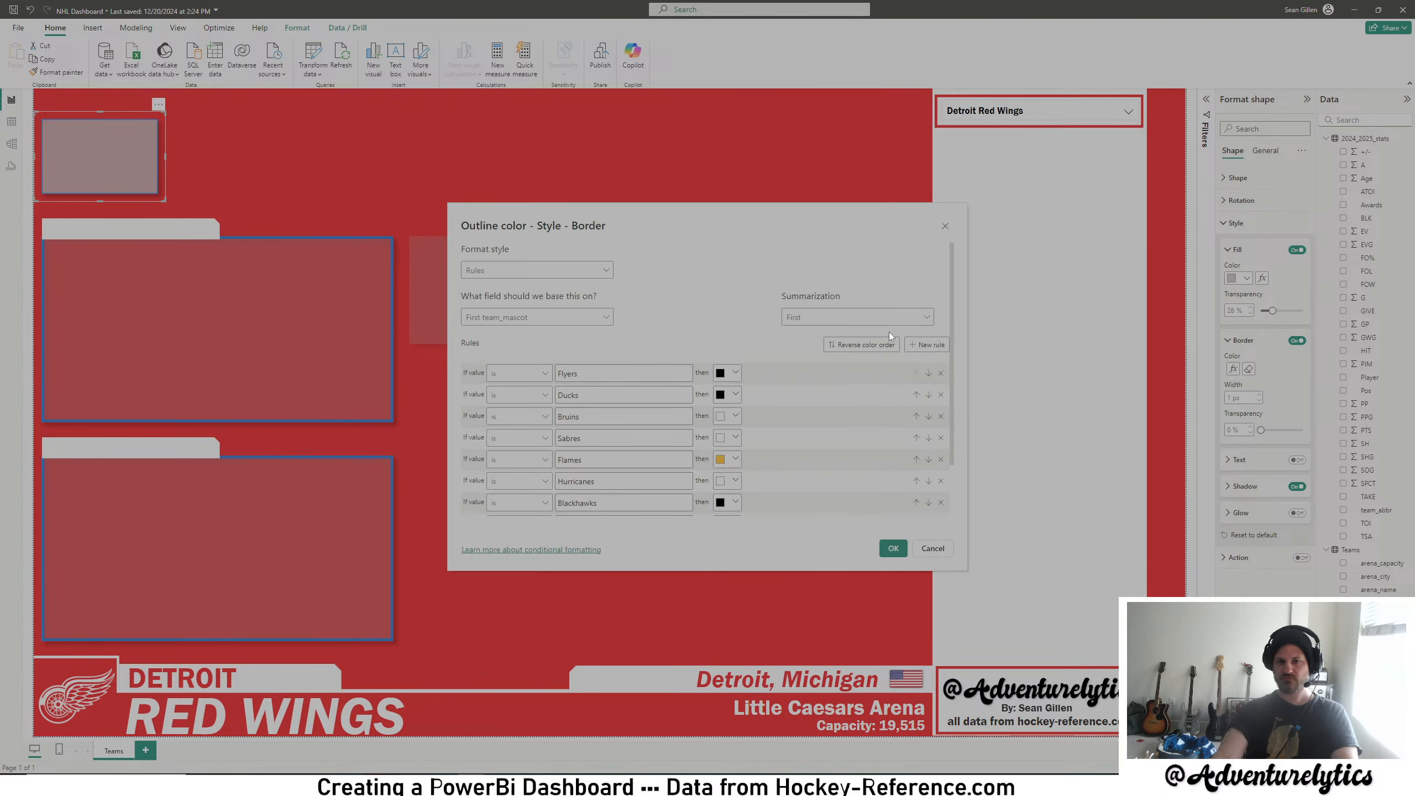
click(580, 512)
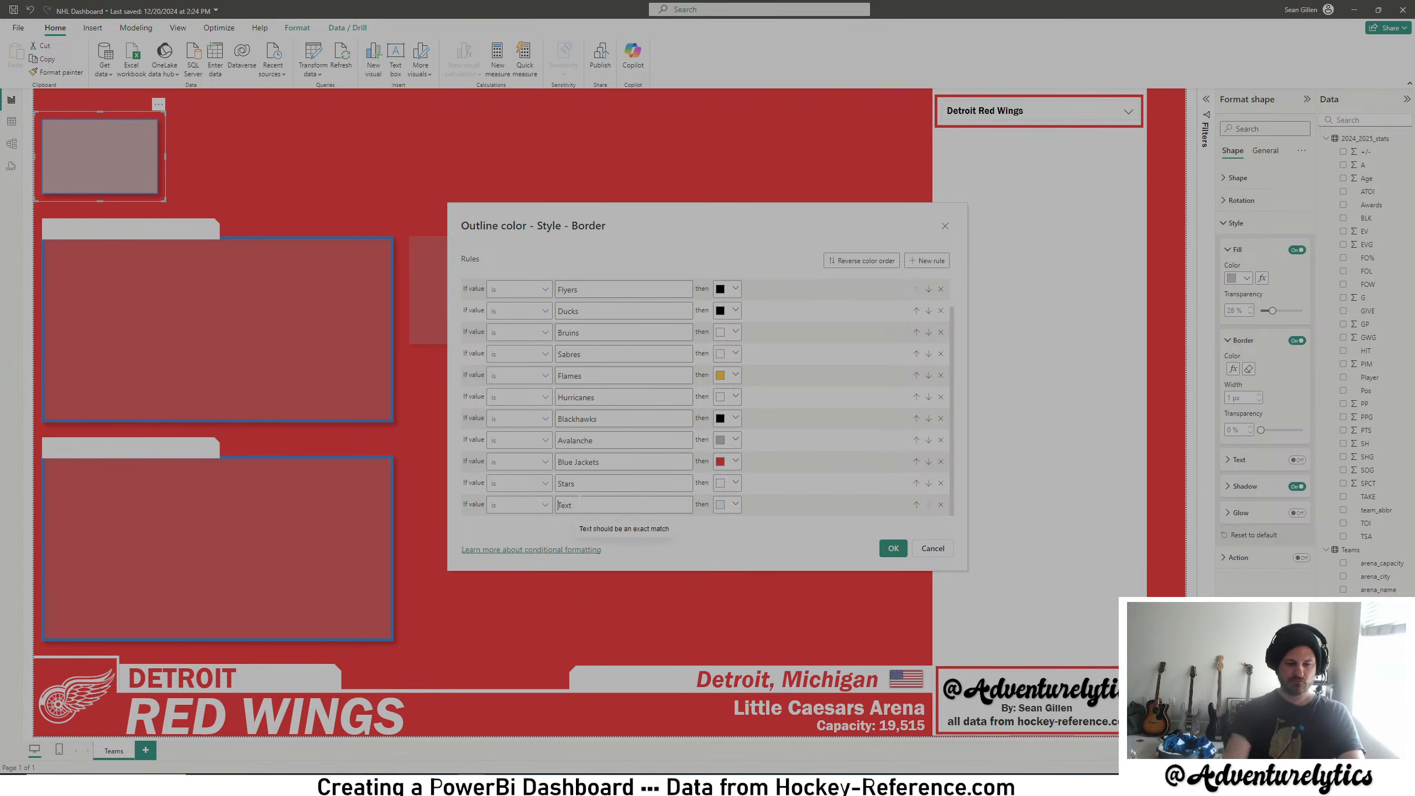
text(Red Wings)
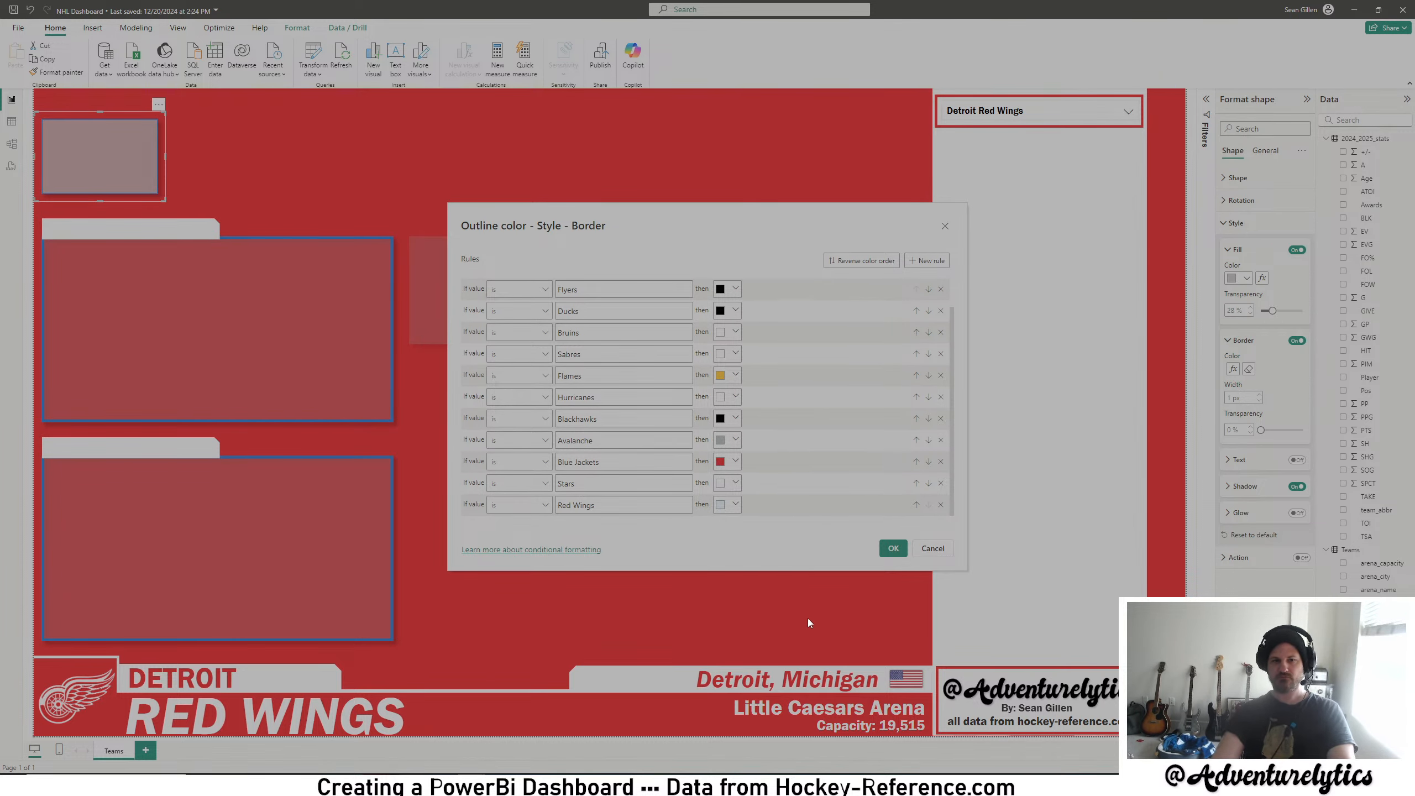
click(894, 548)
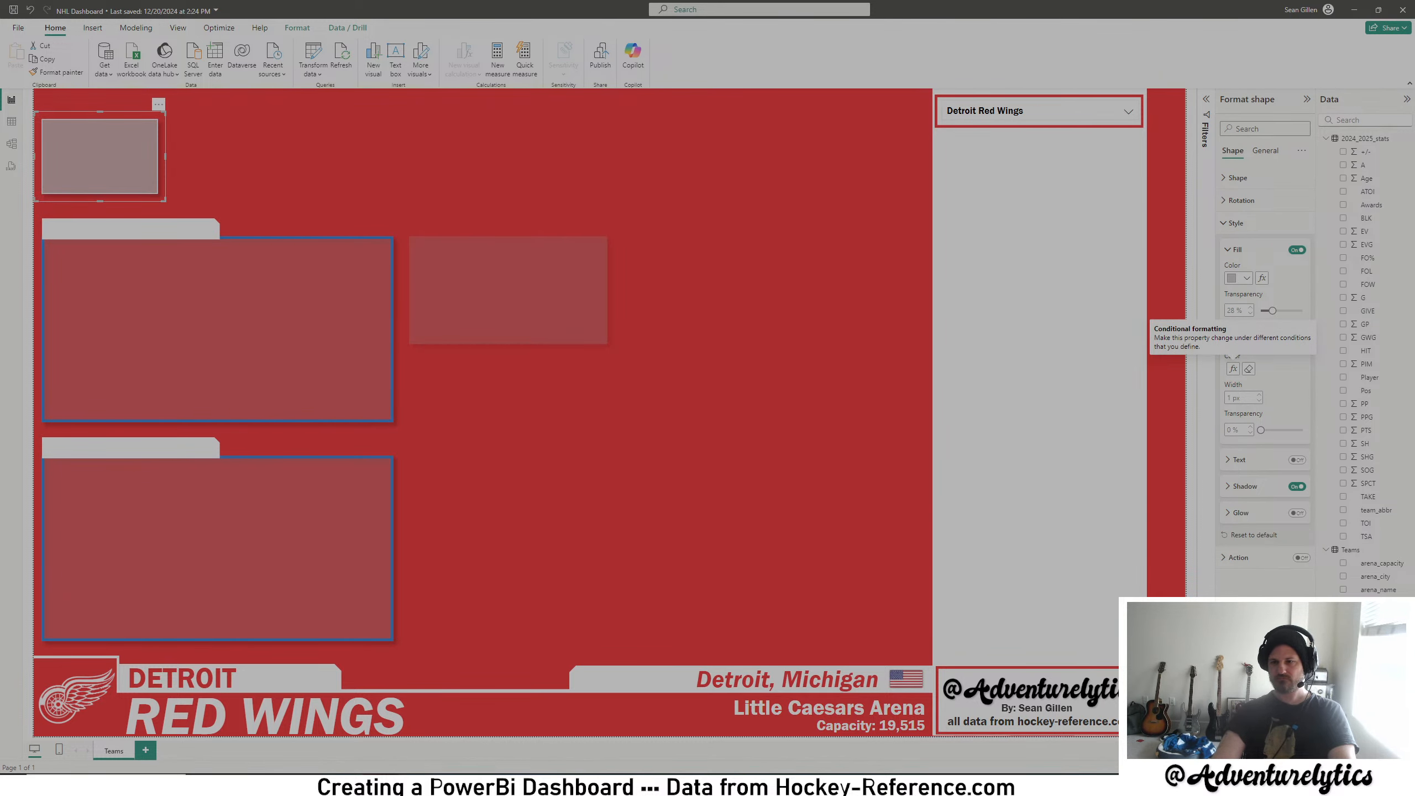
- Switch the team slicer to Edmonton Oilers and reselect the small rectangle
click(1134, 110)
click(983, 277)
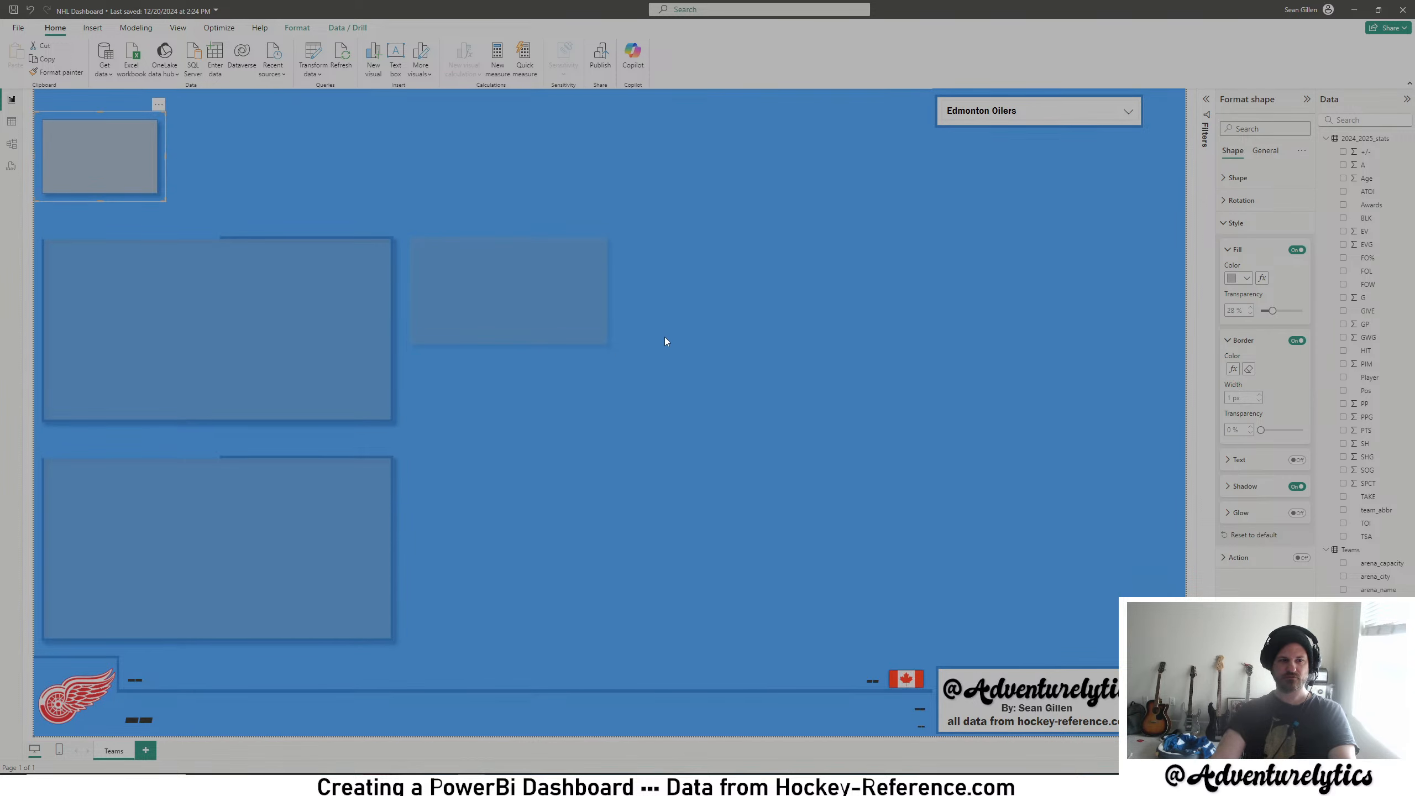
click(903, 681)
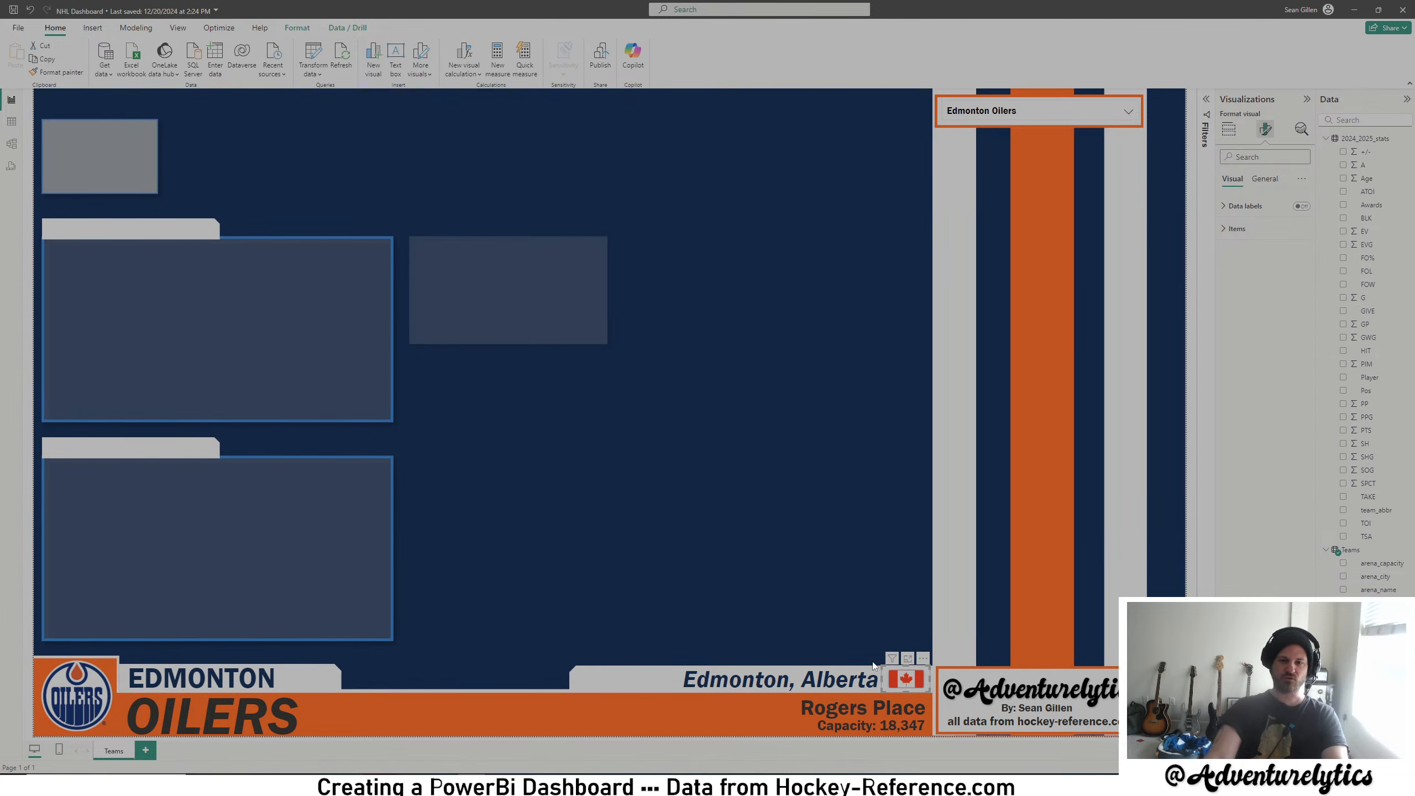
click(572, 456)
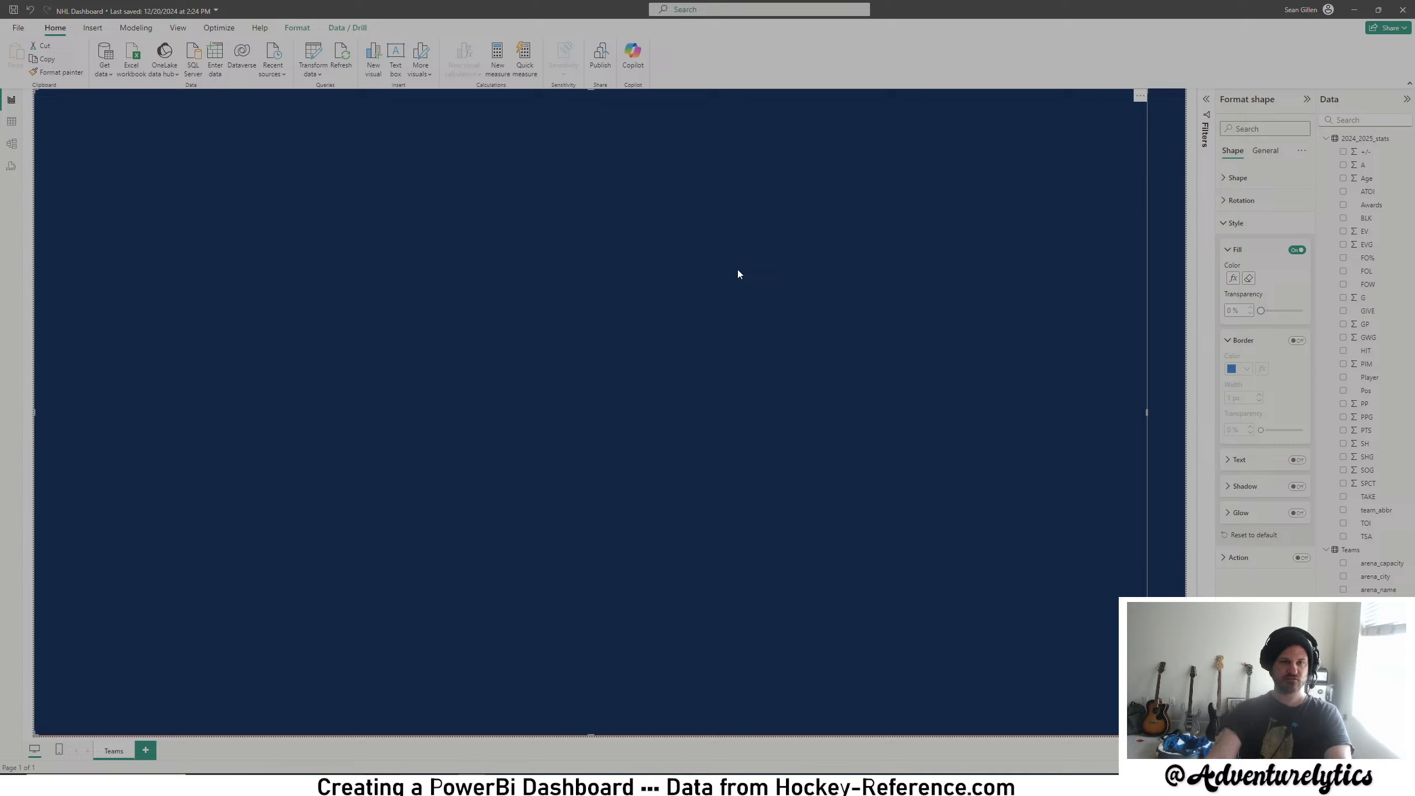
click(1189, 288)
click(143, 176)
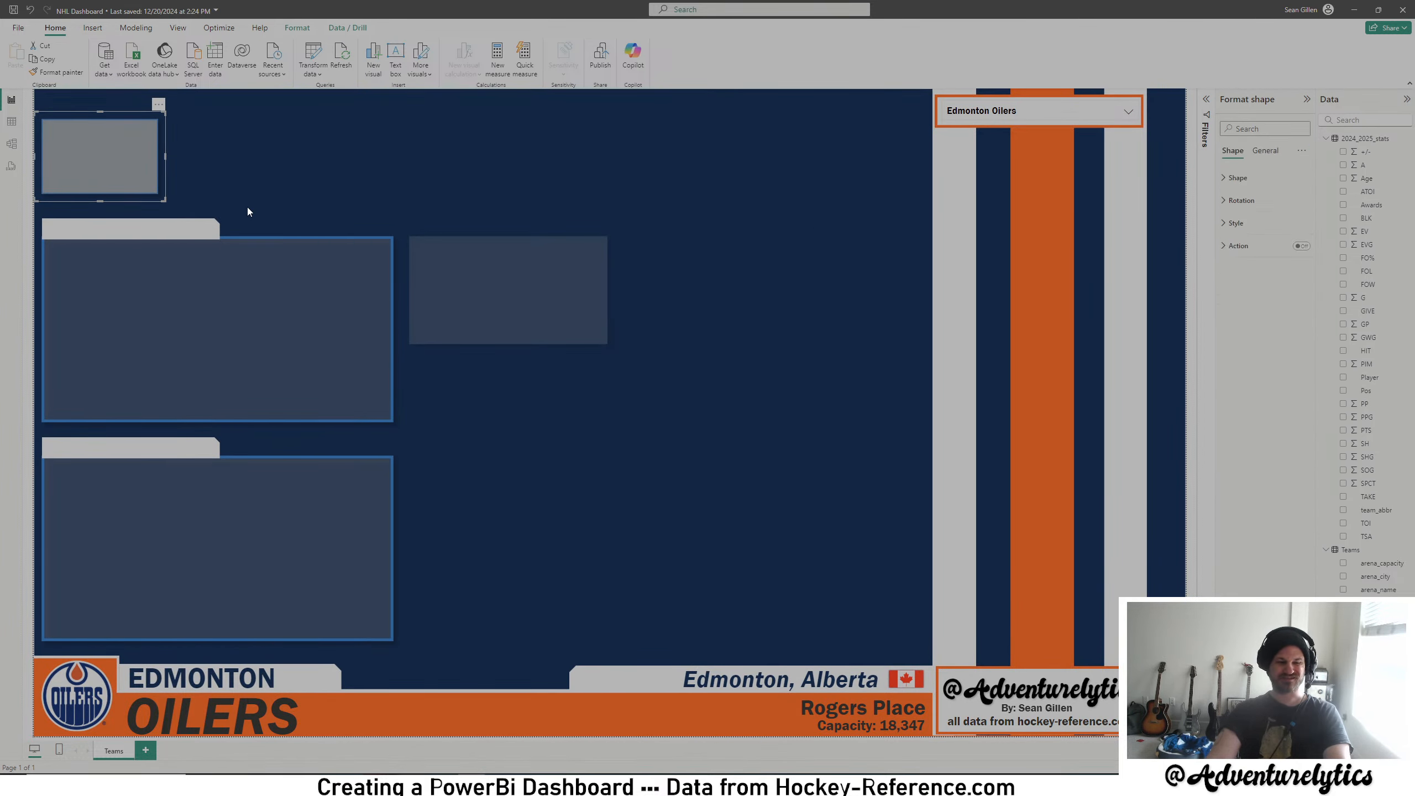
- Add a blank rule to the small rectangle's border colour formatting and set the Red Wings rule's colour to white
click(1237, 223)
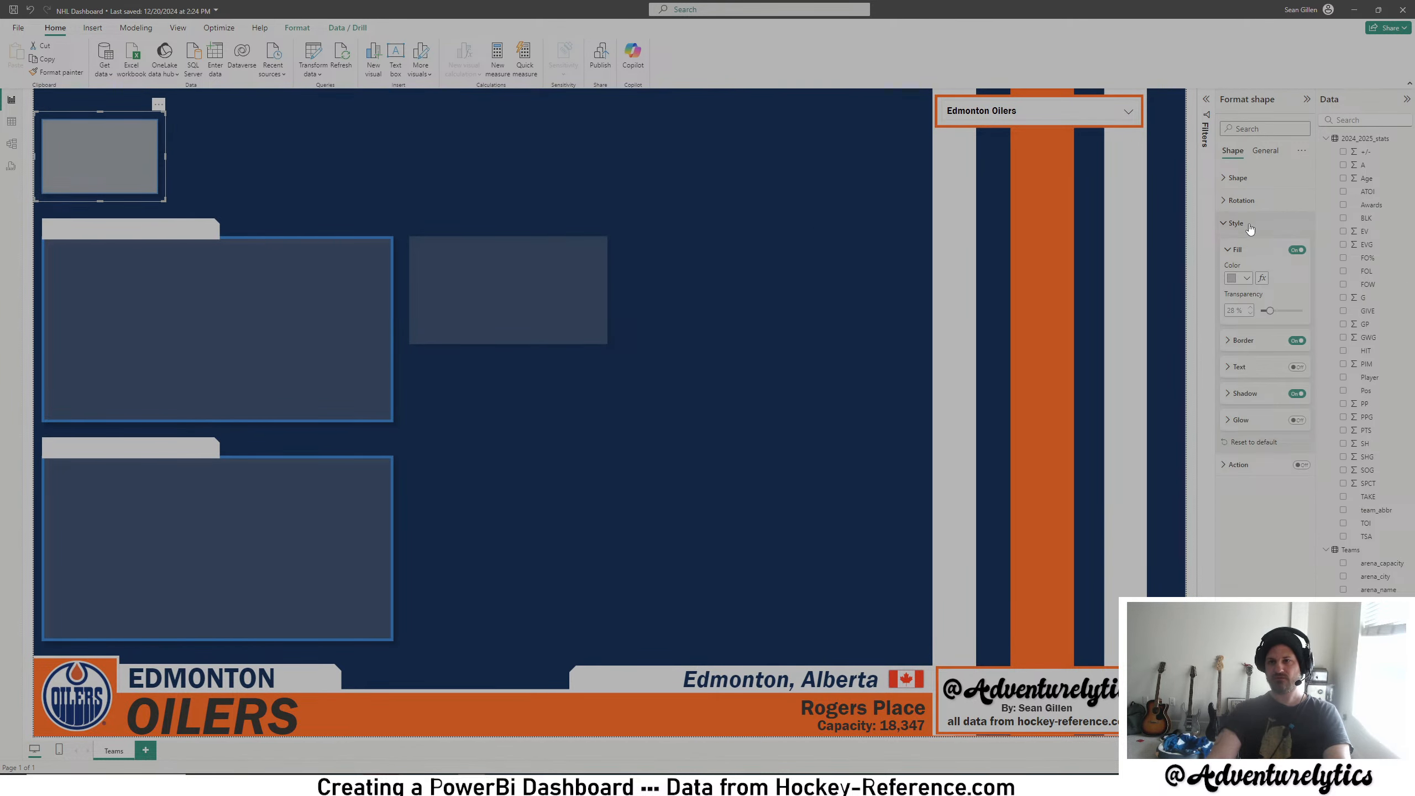
click(1240, 341)
click(1233, 370)
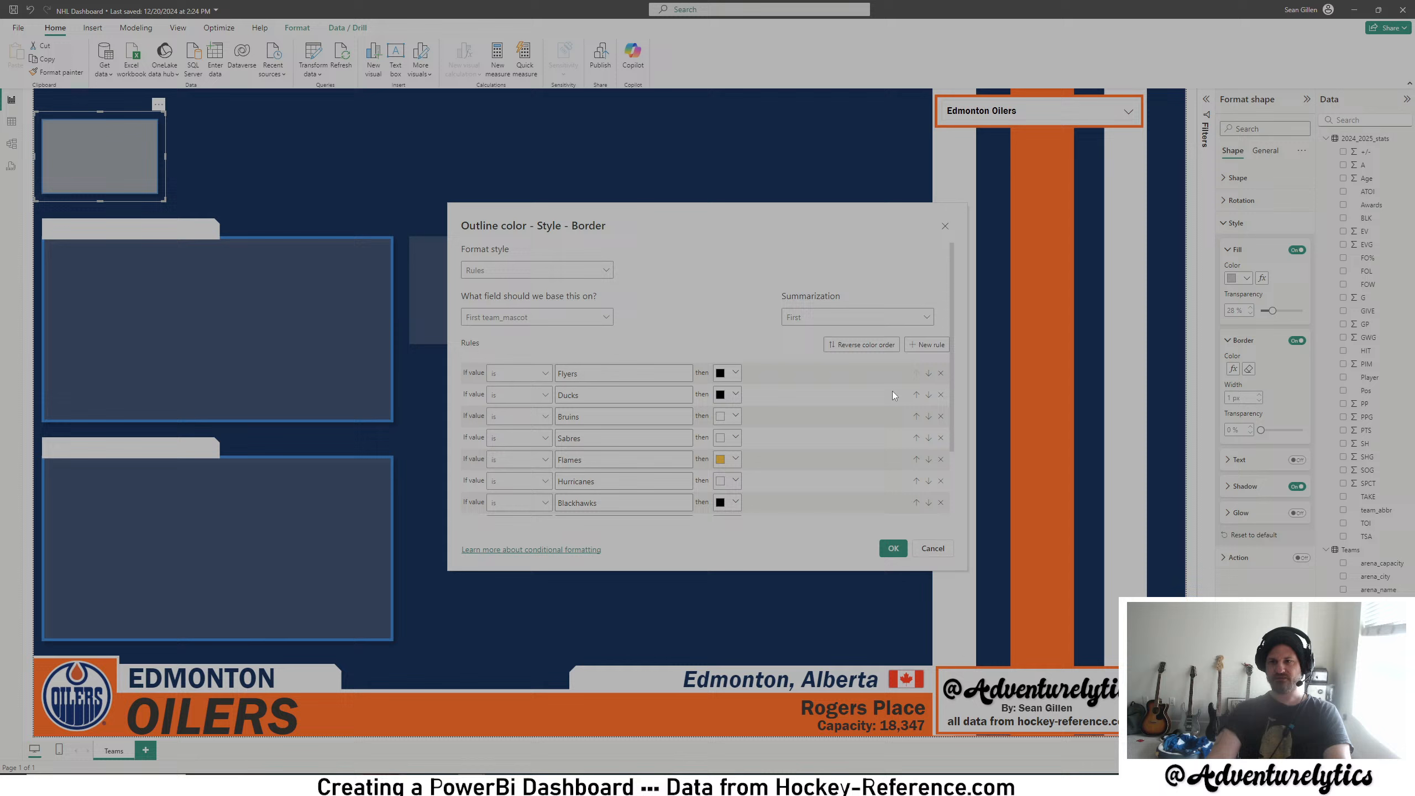
click(908, 346)
click(559, 505)
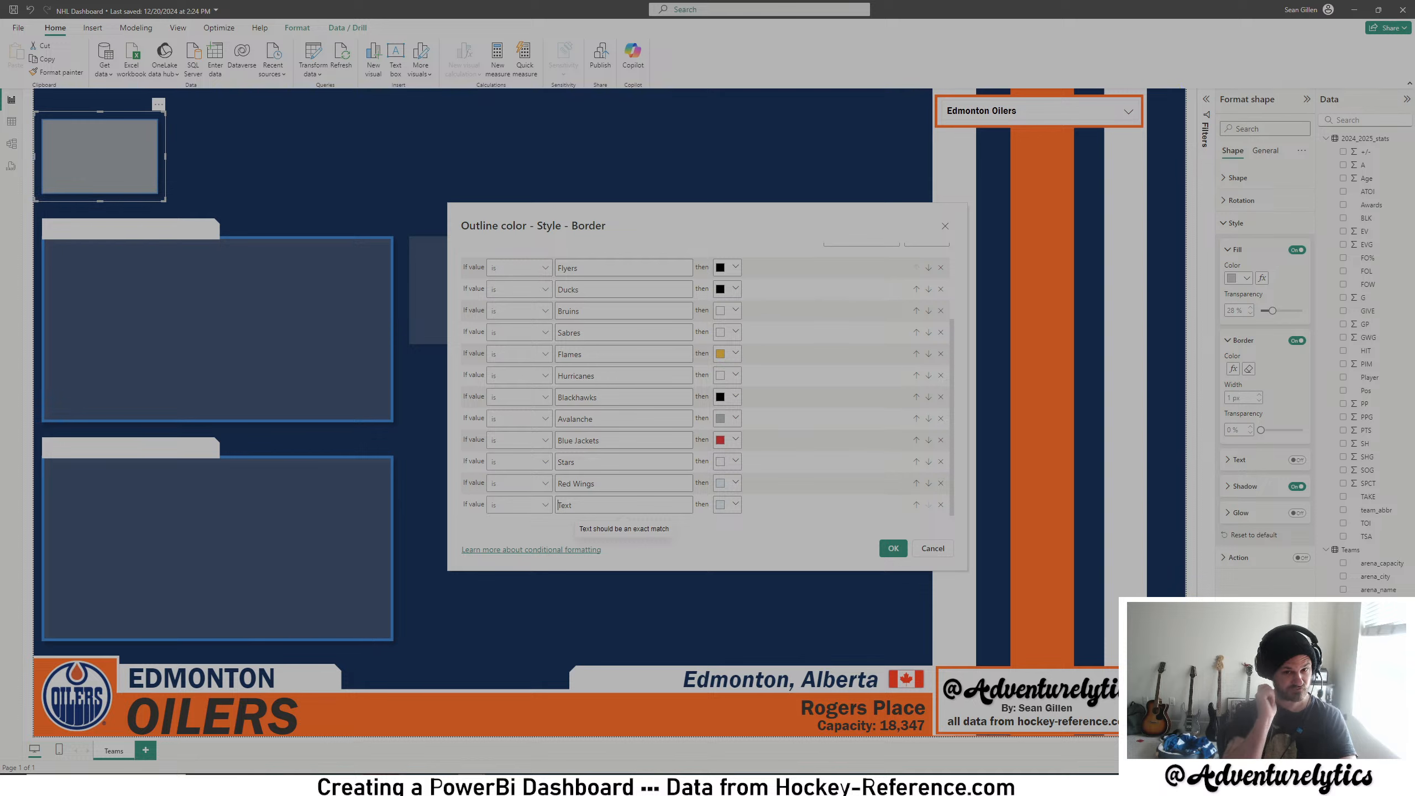
click(728, 483)
click(724, 413)
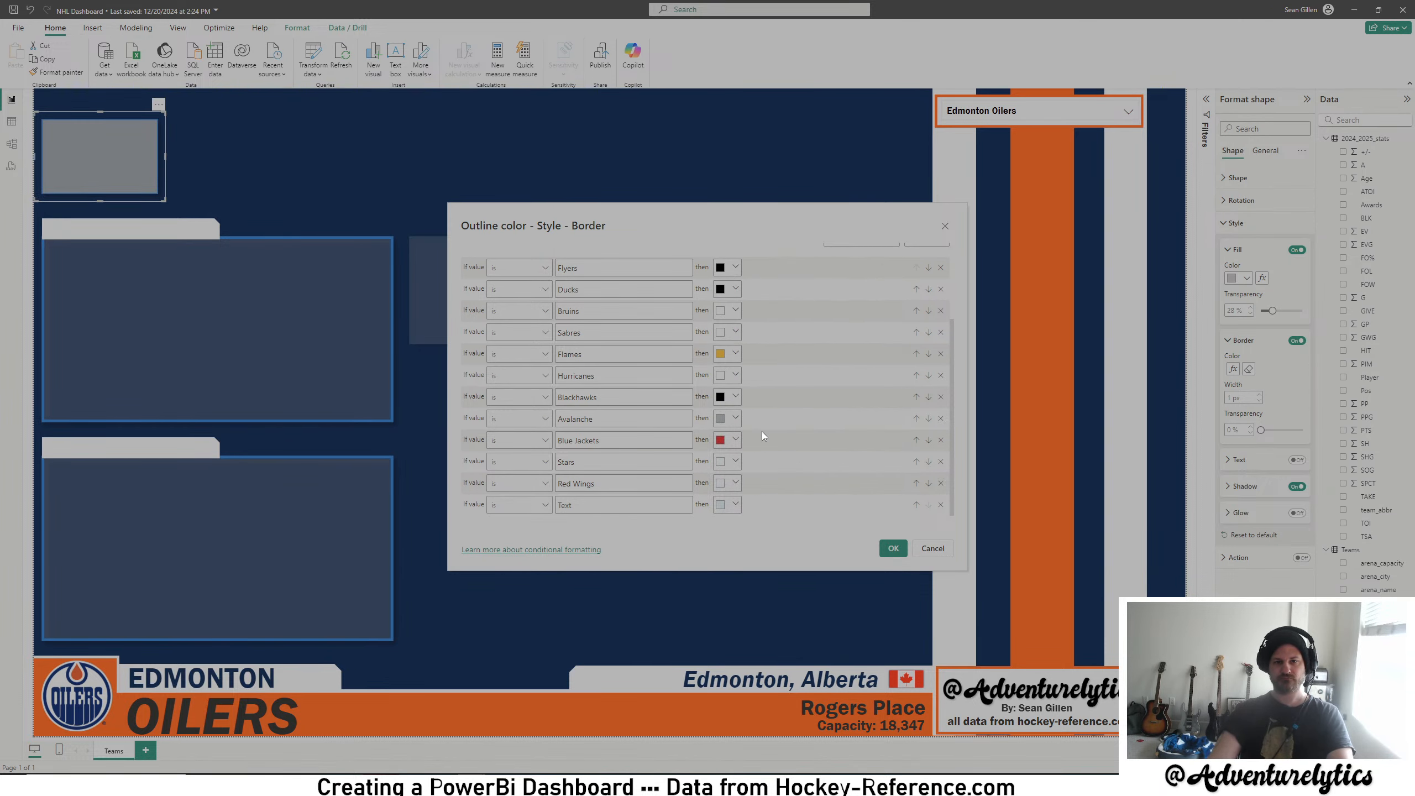
- Complete the blank border colour rule with the value Oilers and white, and apply the rules
click(730, 504)
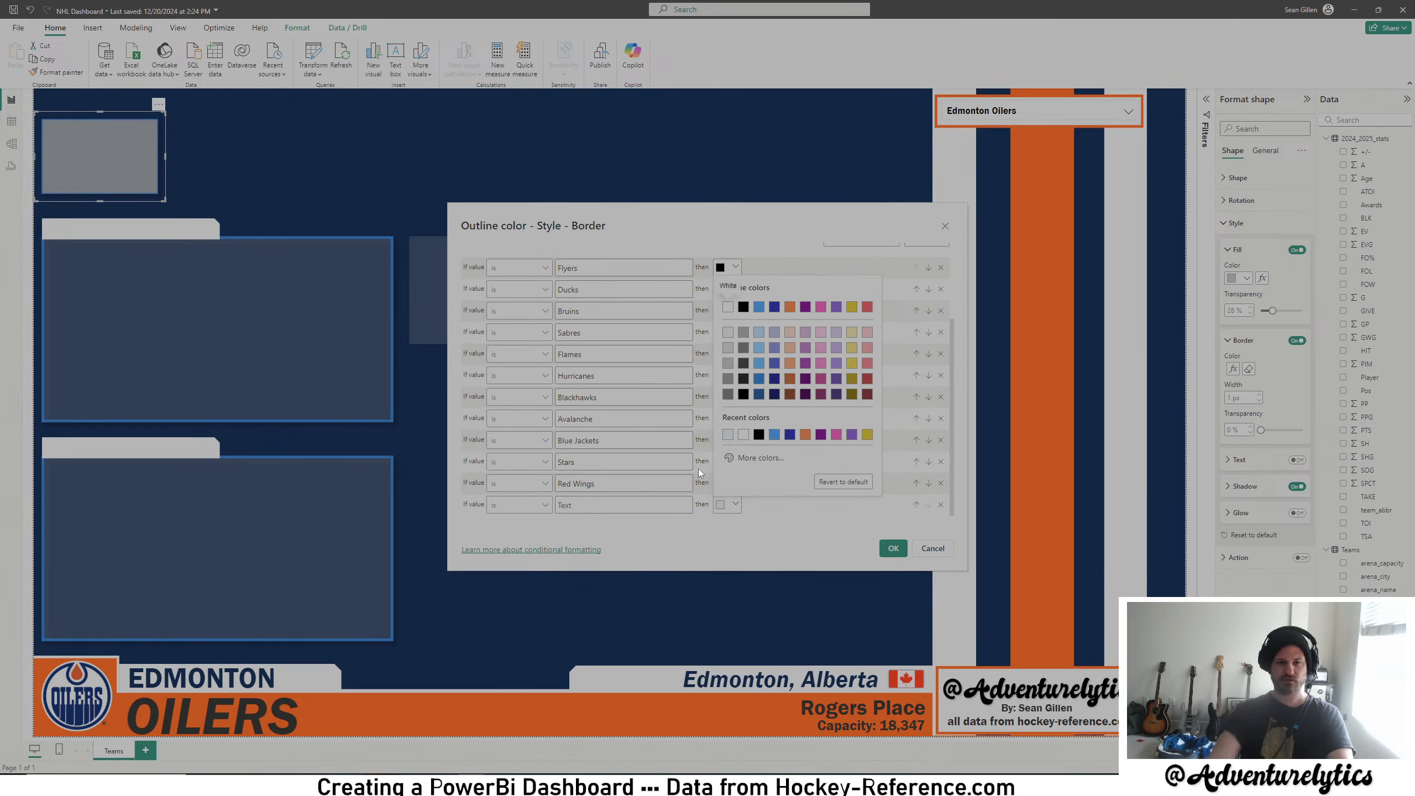
click(573, 502)
text(Oi)
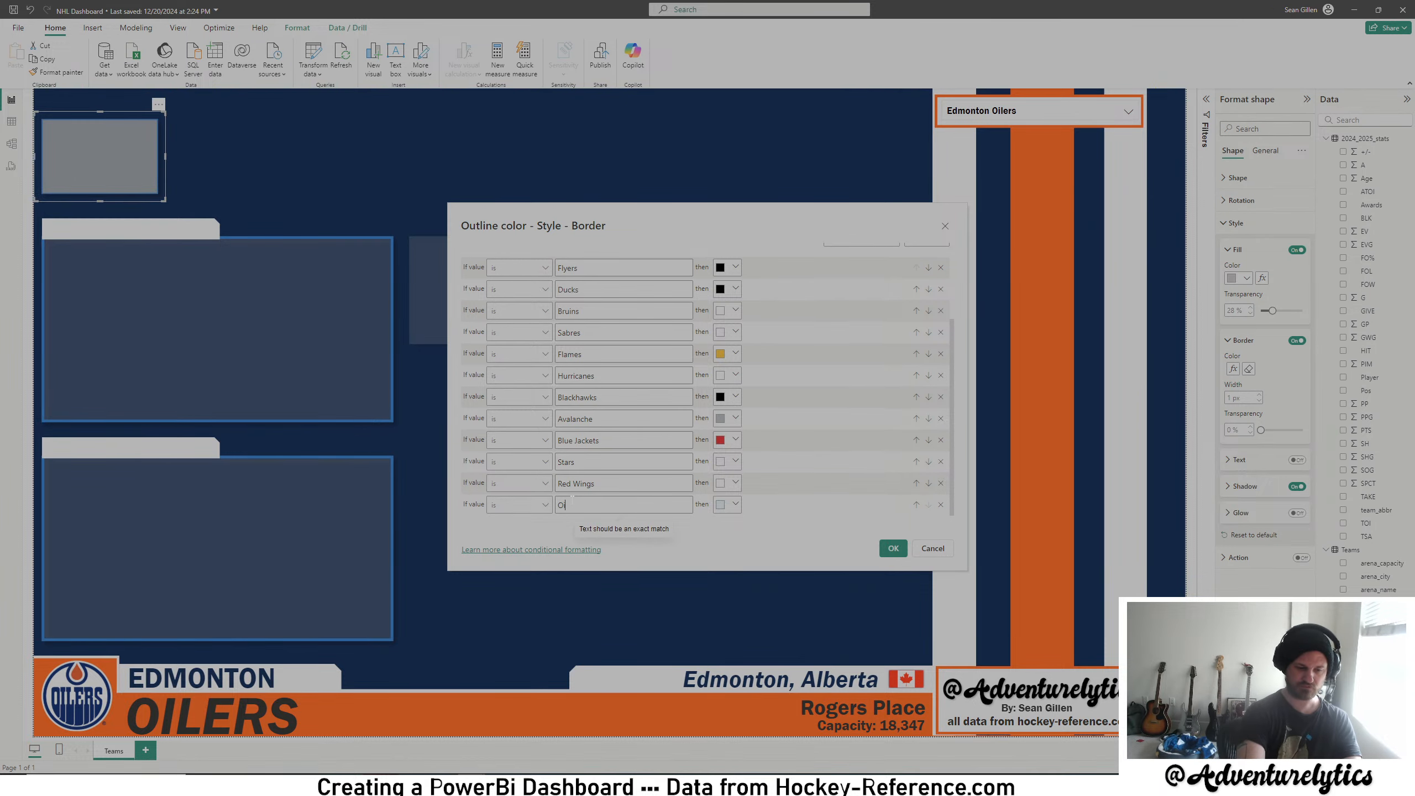
text(lers)
click(727, 505)
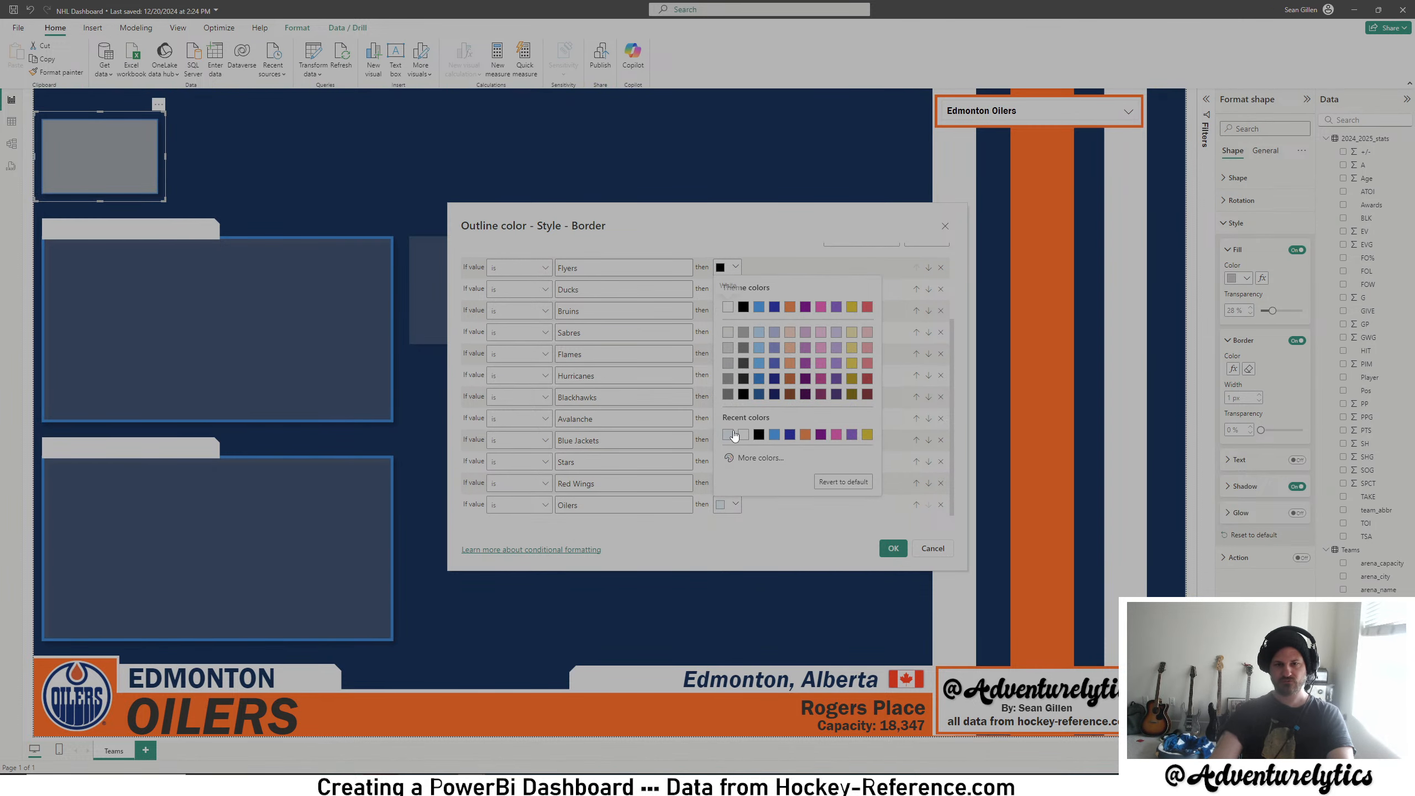
click(734, 433)
click(894, 547)
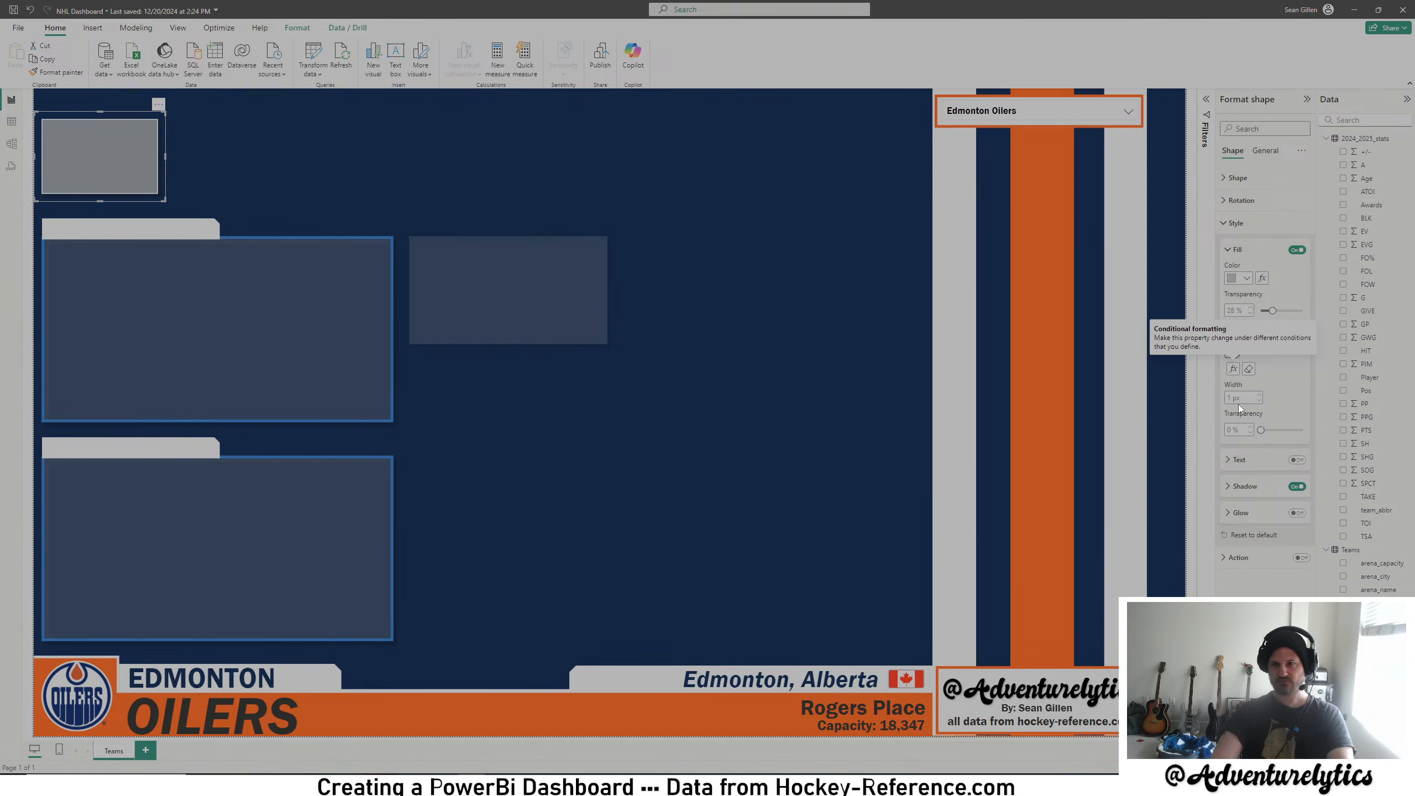
- Switch the team slicer to Florida Panthers
click(1127, 111)
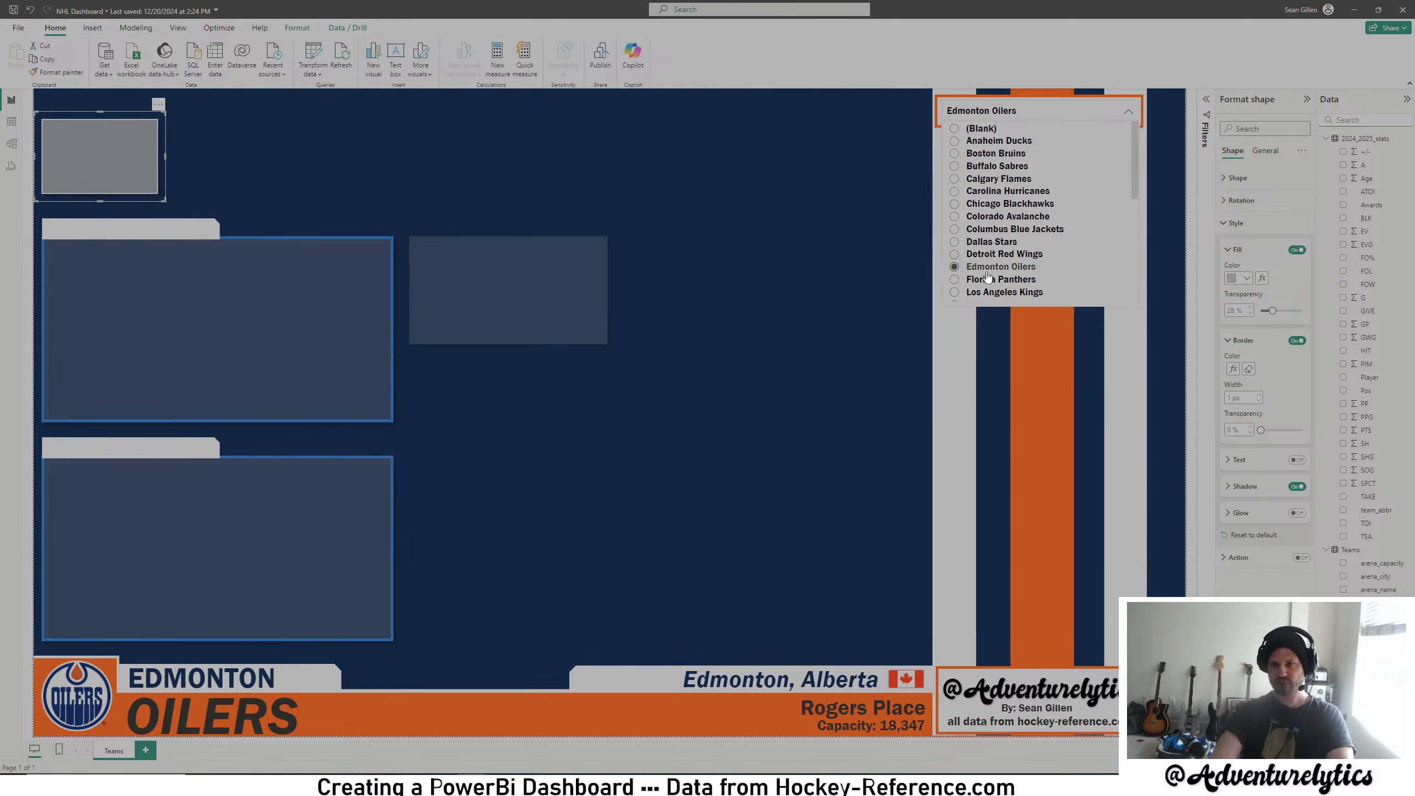
click(945, 283)
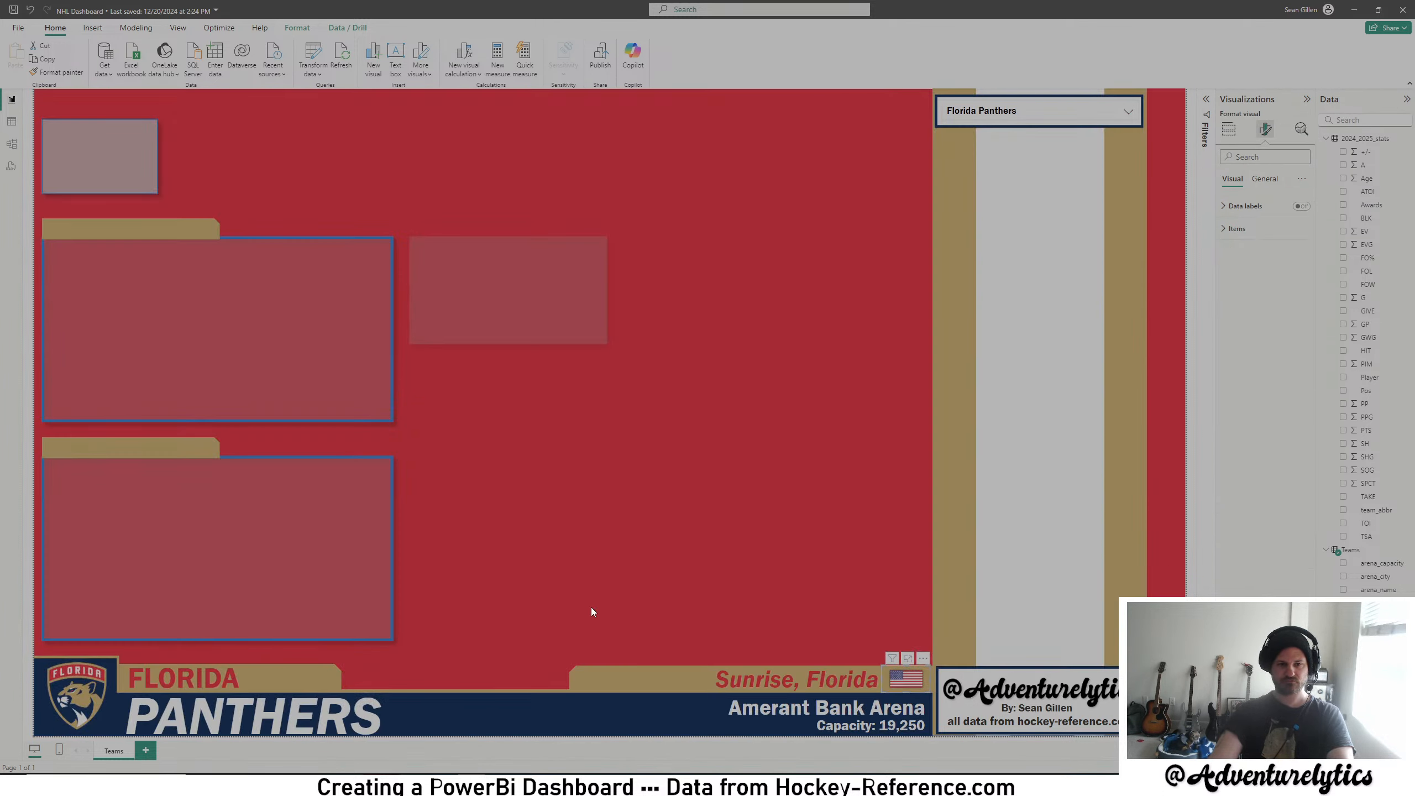
click(76, 697)
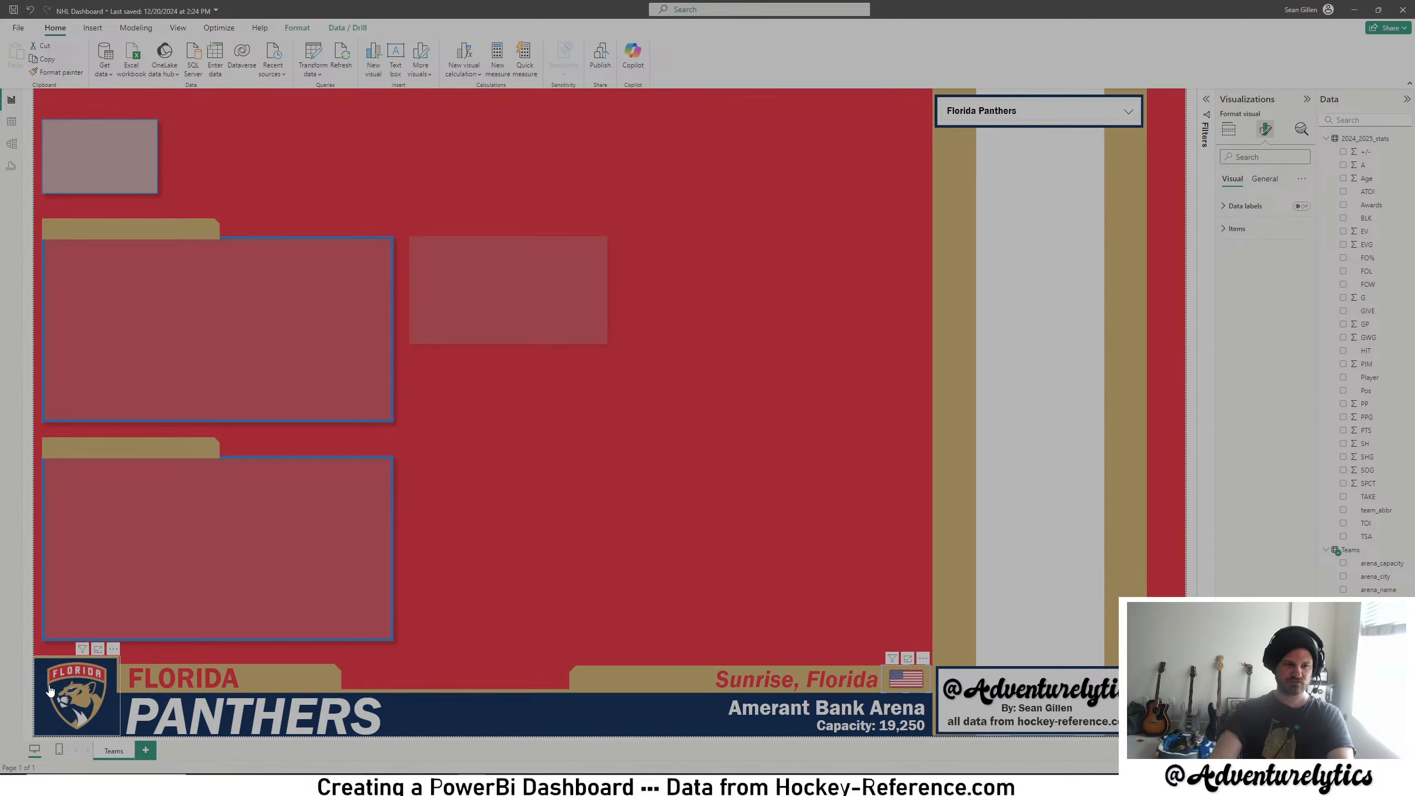
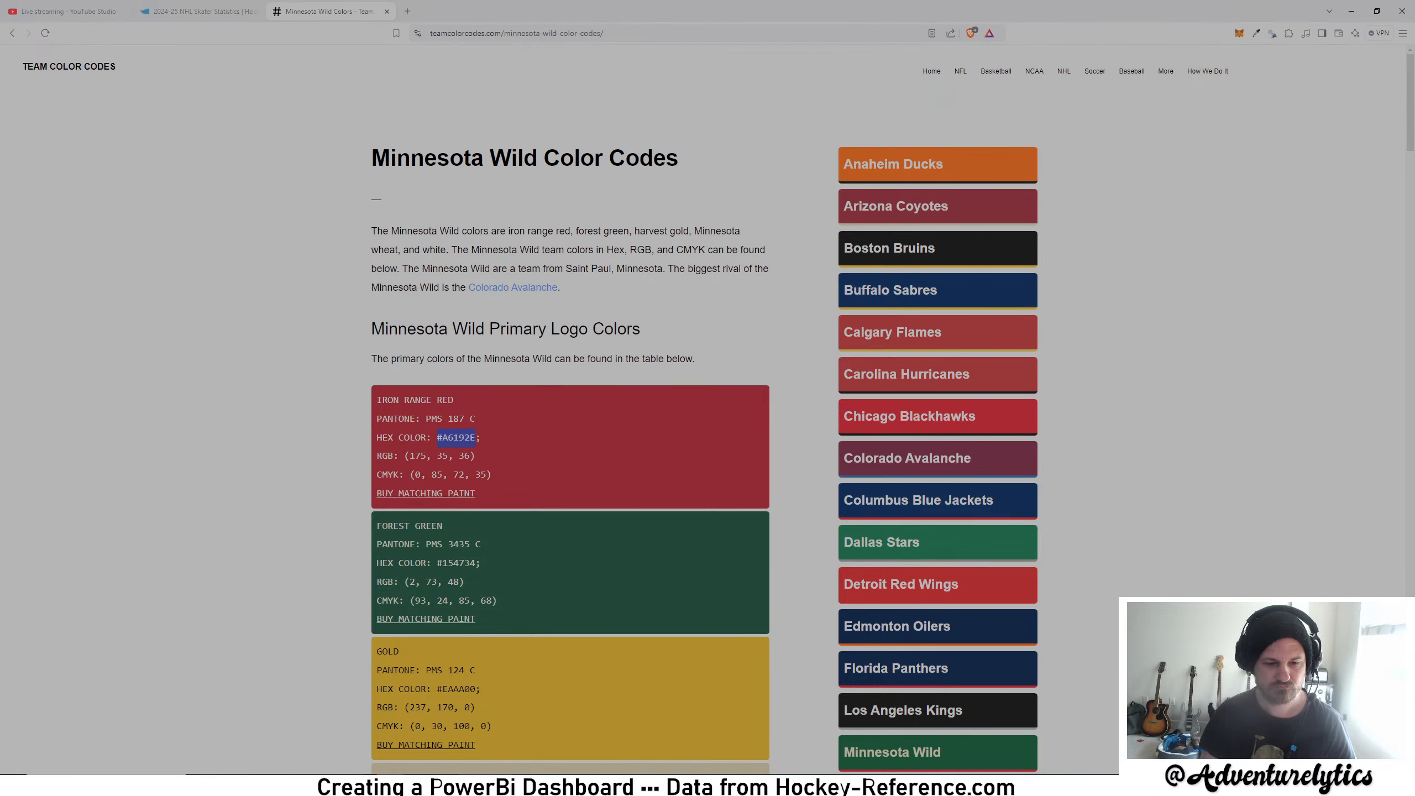
- Return to Power BI, add a Wild rule with the copied colour #A6192E to the small rectangle's border colour formatting and apply it
key(alt+Tab)
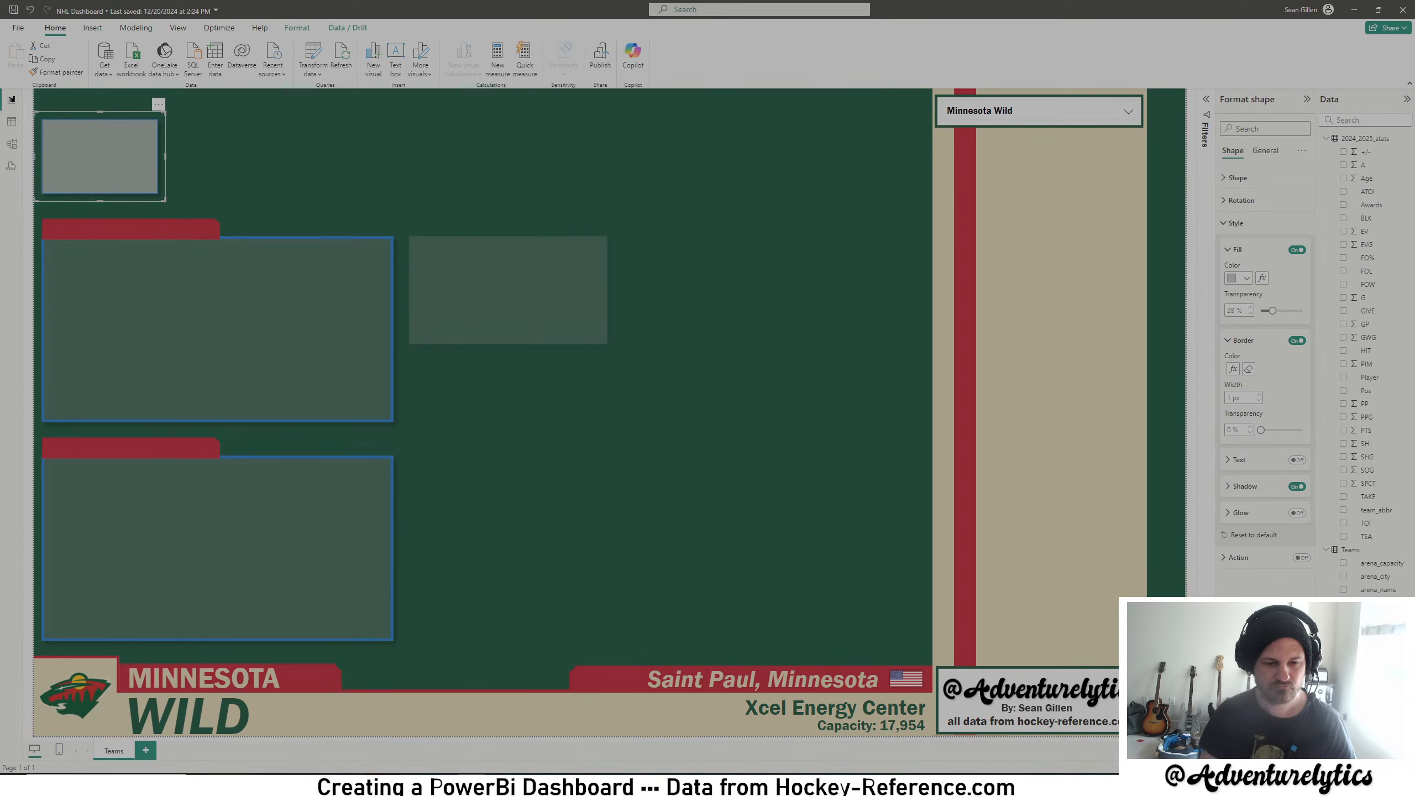
click(1233, 369)
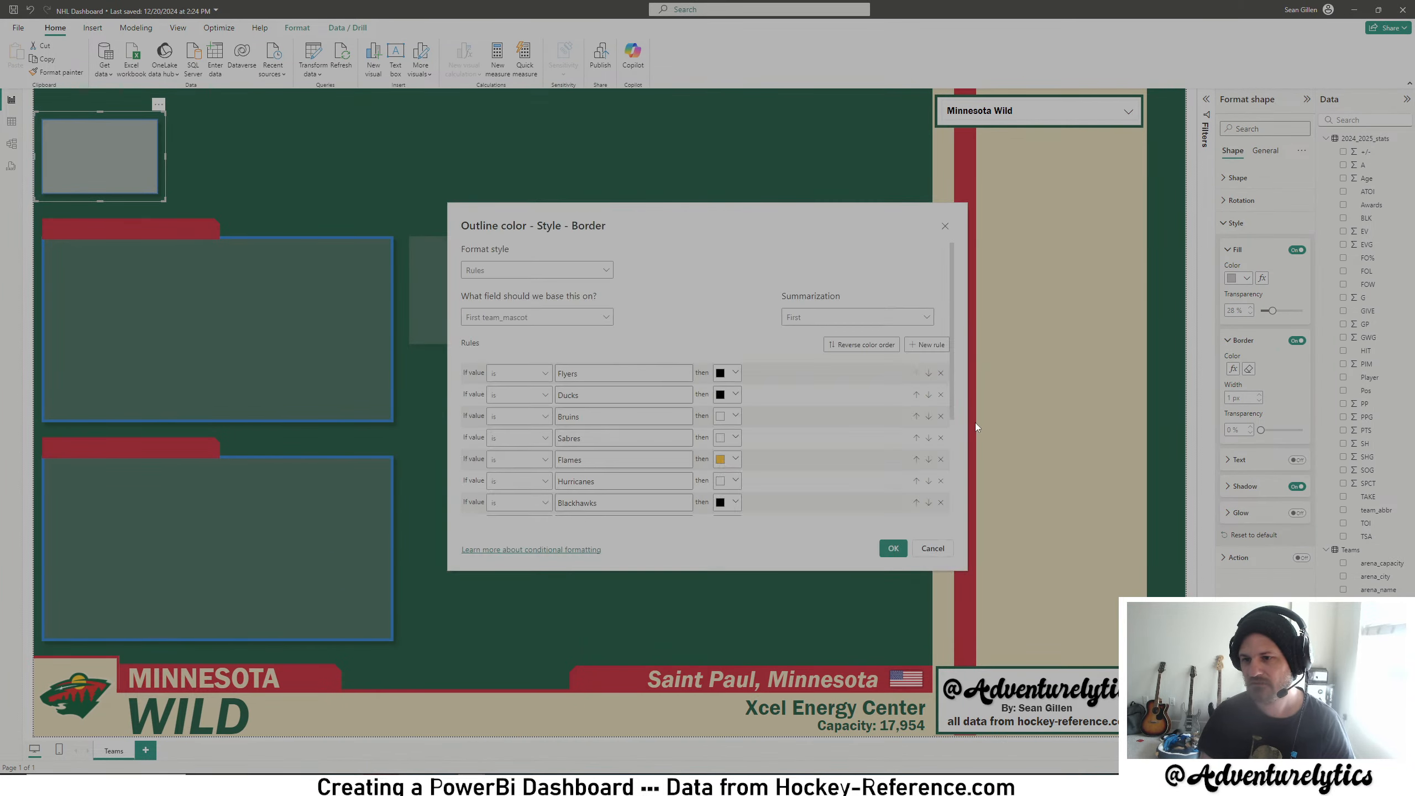
click(927, 345)
text(W)
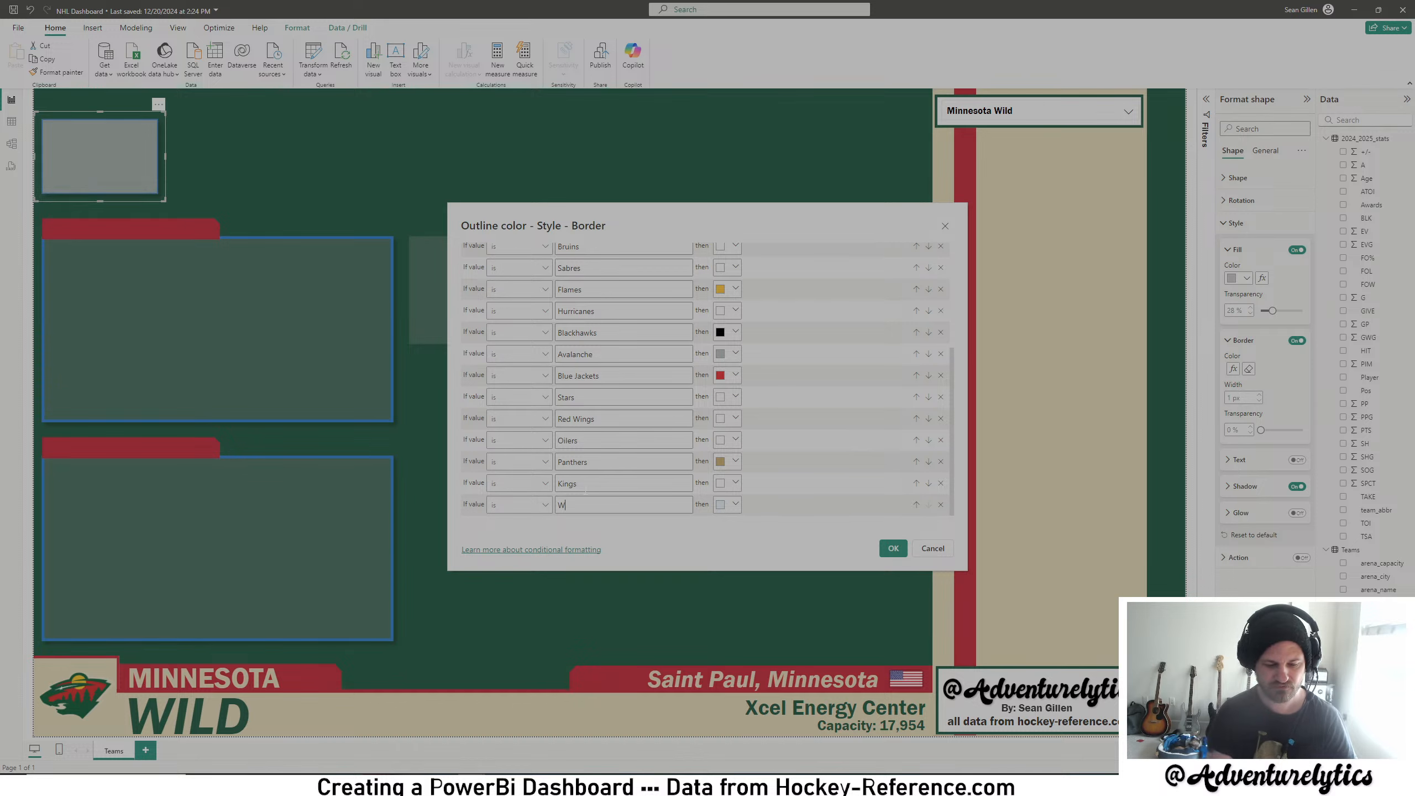
text(ild)
click(727, 504)
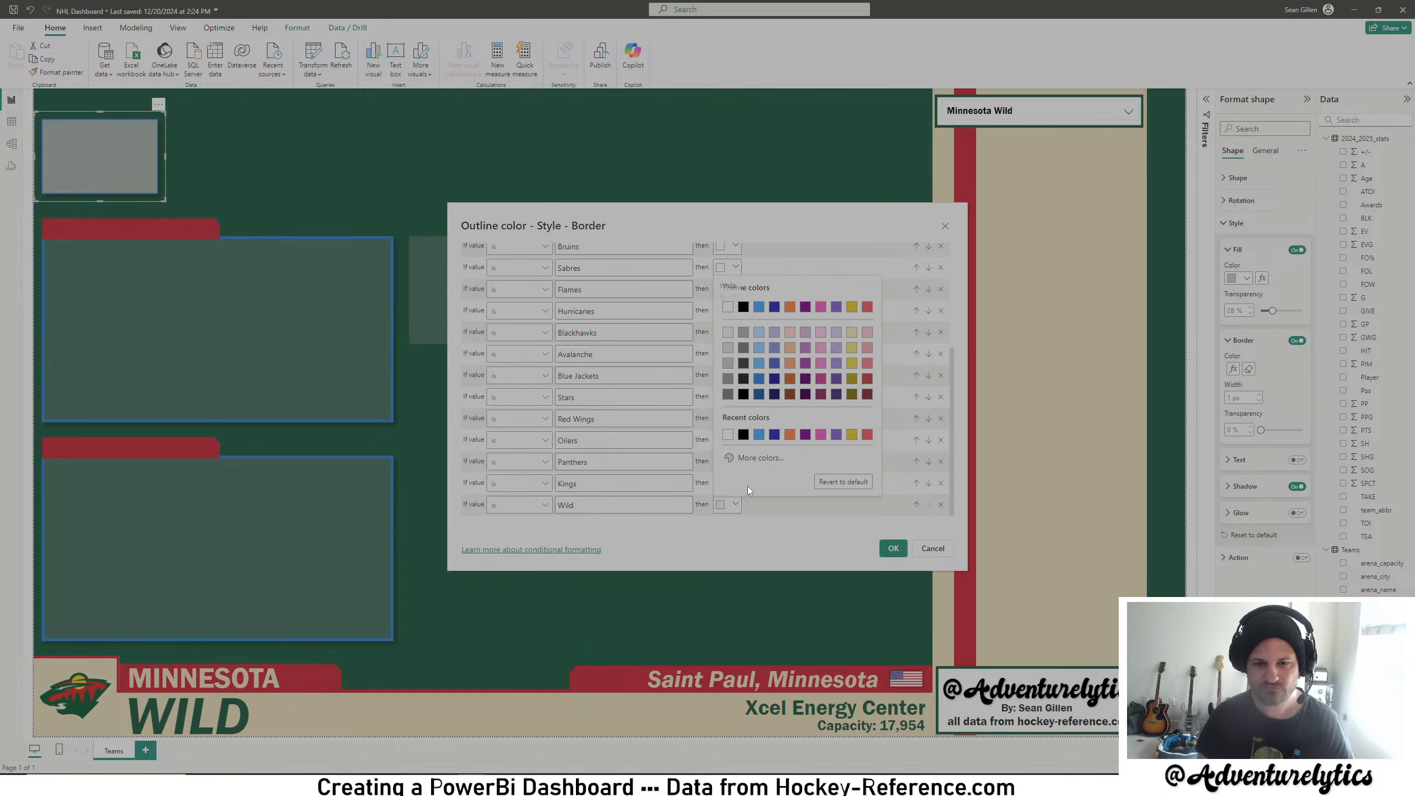
click(760, 457)
key(ctrl+v)
click(796, 541)
click(894, 547)
- Nudge the small rectangle slightly upward and switch the team slicer to Montreal Canadiens
click(271, 234)
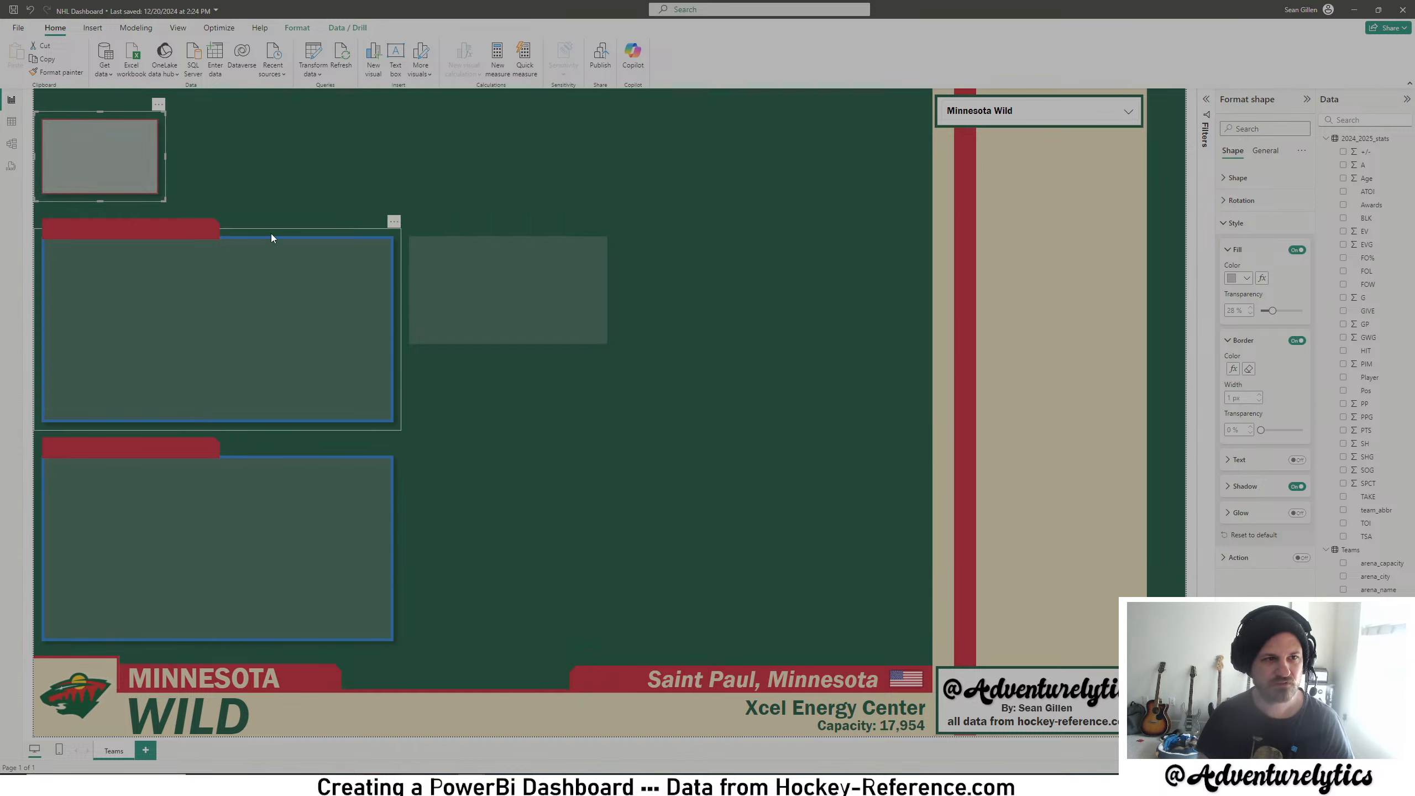
drag(111, 154, 110, 156)
click(1128, 111)
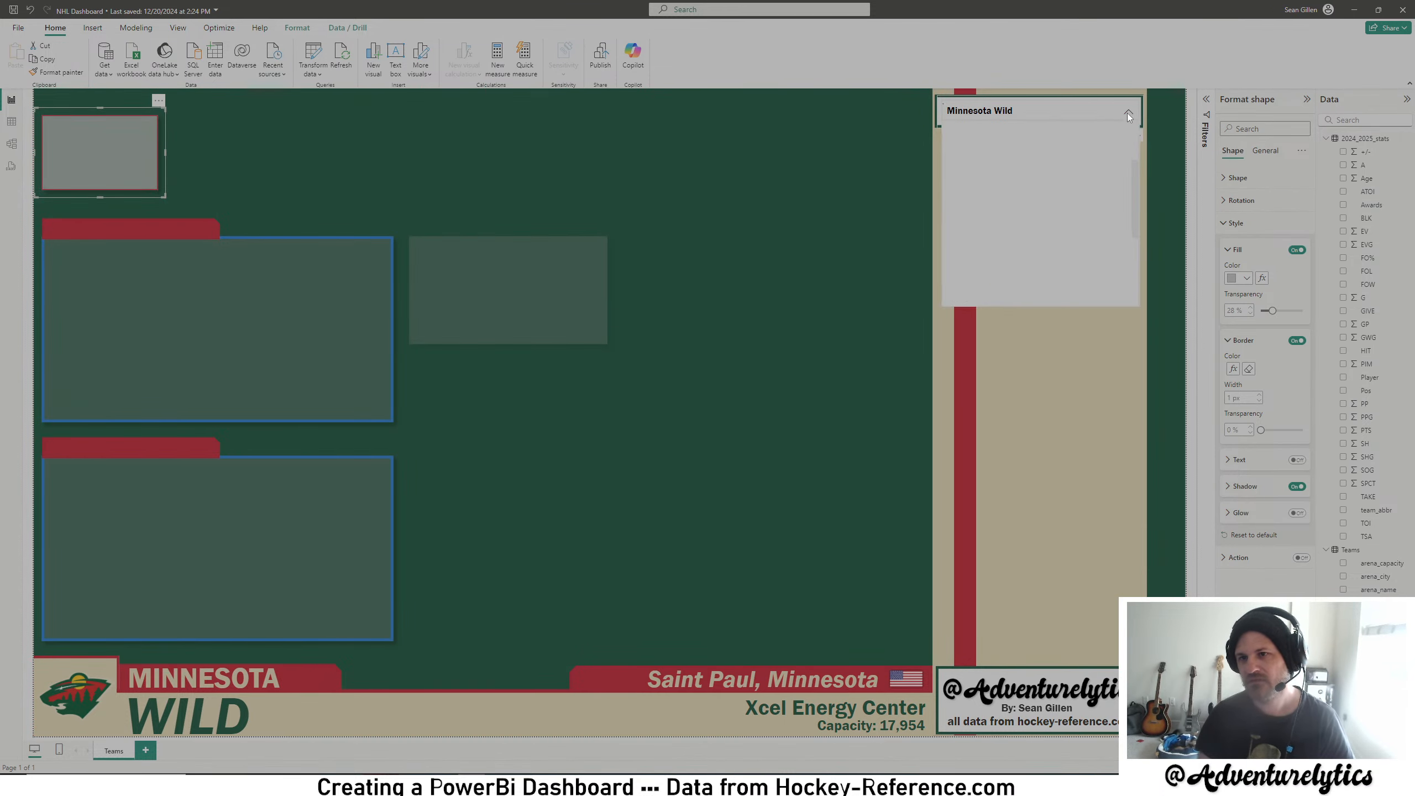
click(1024, 230)
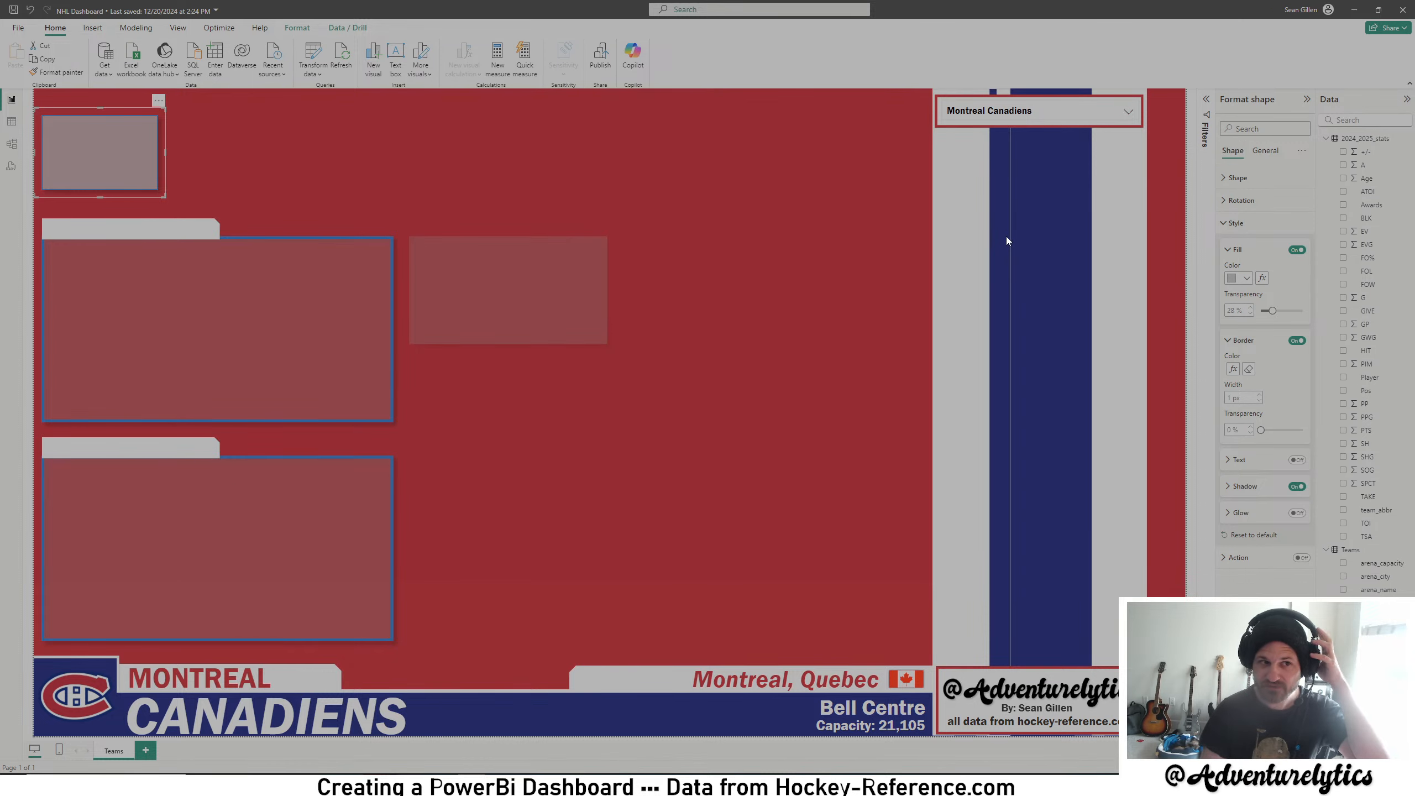
- Add a Canadiens rule with white to the small rectangle's border colour formatting and apply it
click(1233, 368)
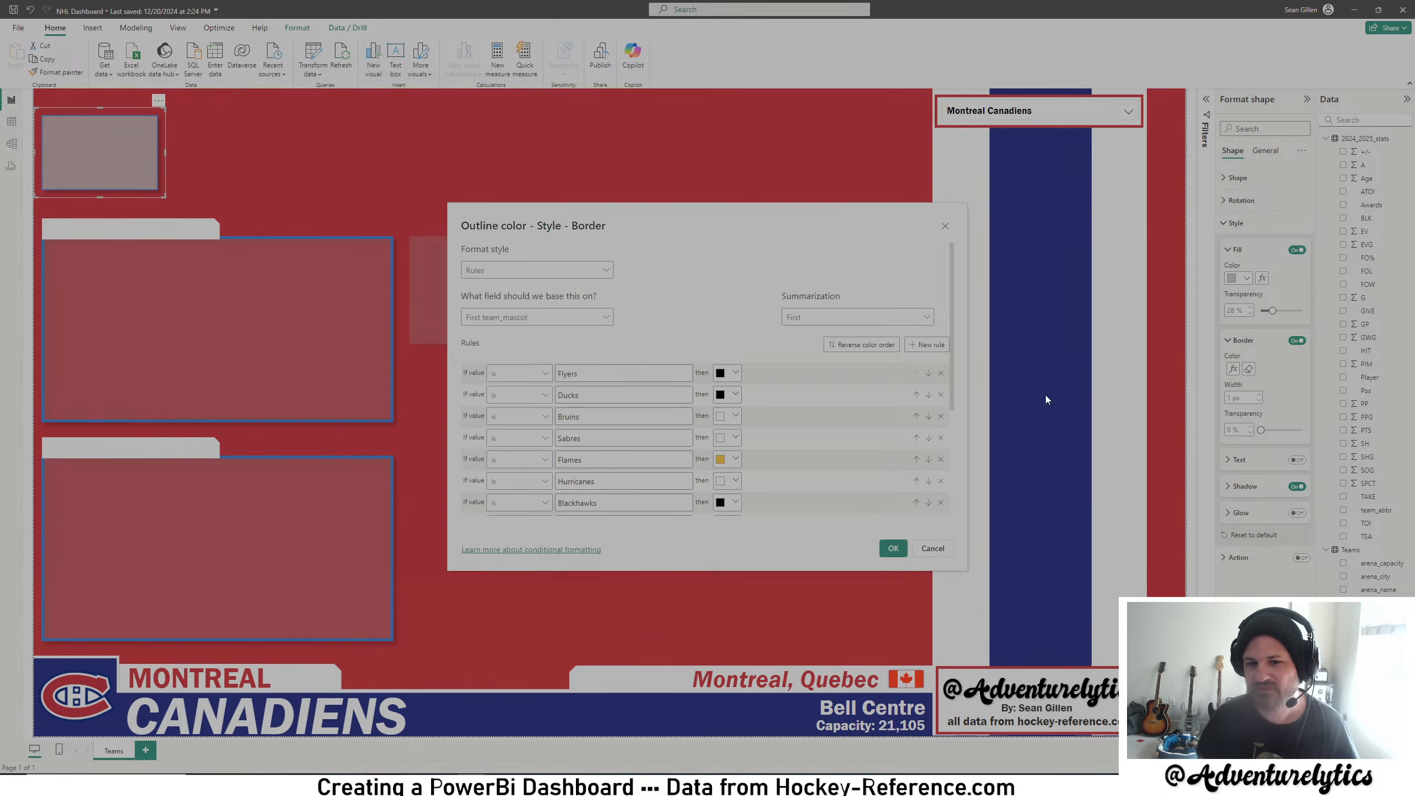
click(926, 345)
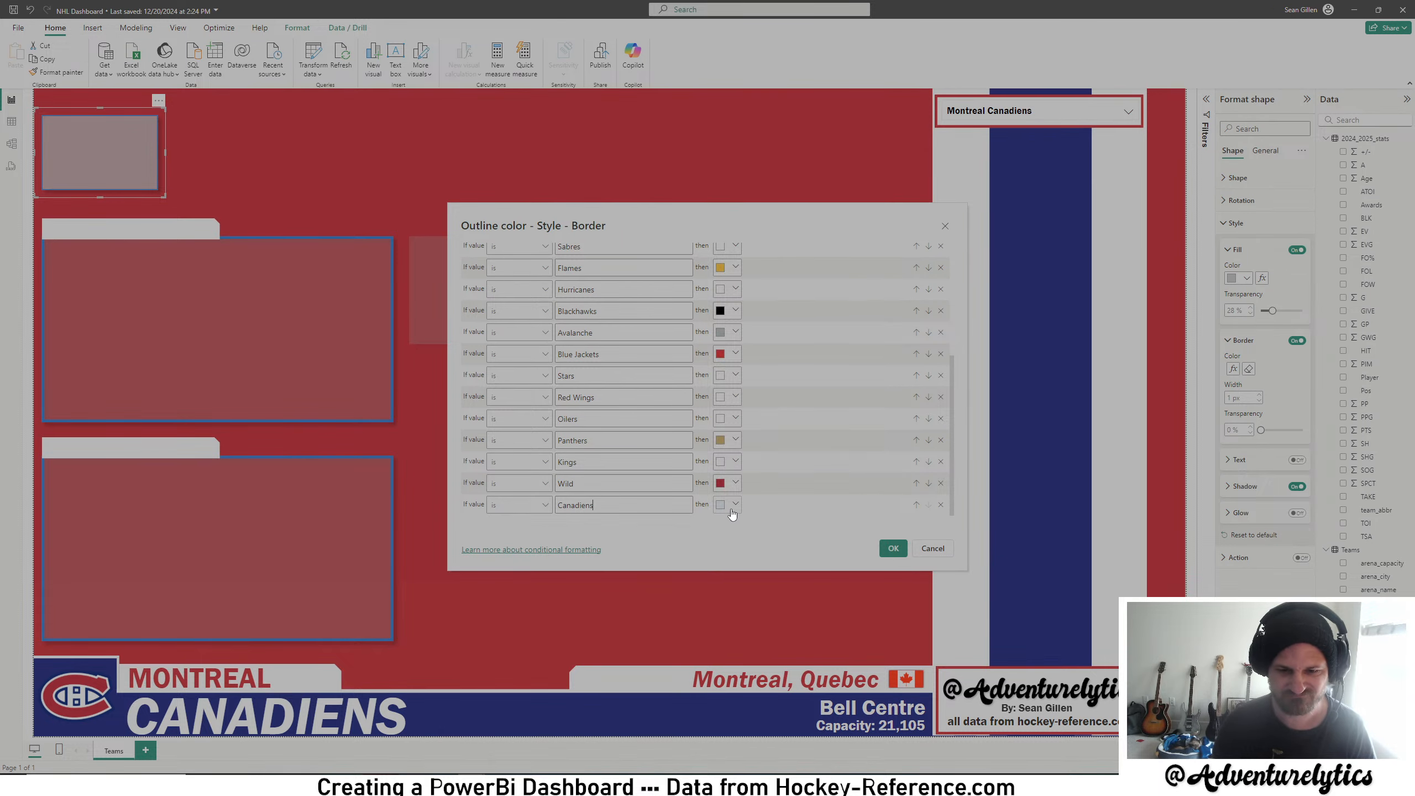
click(735, 505)
click(893, 548)
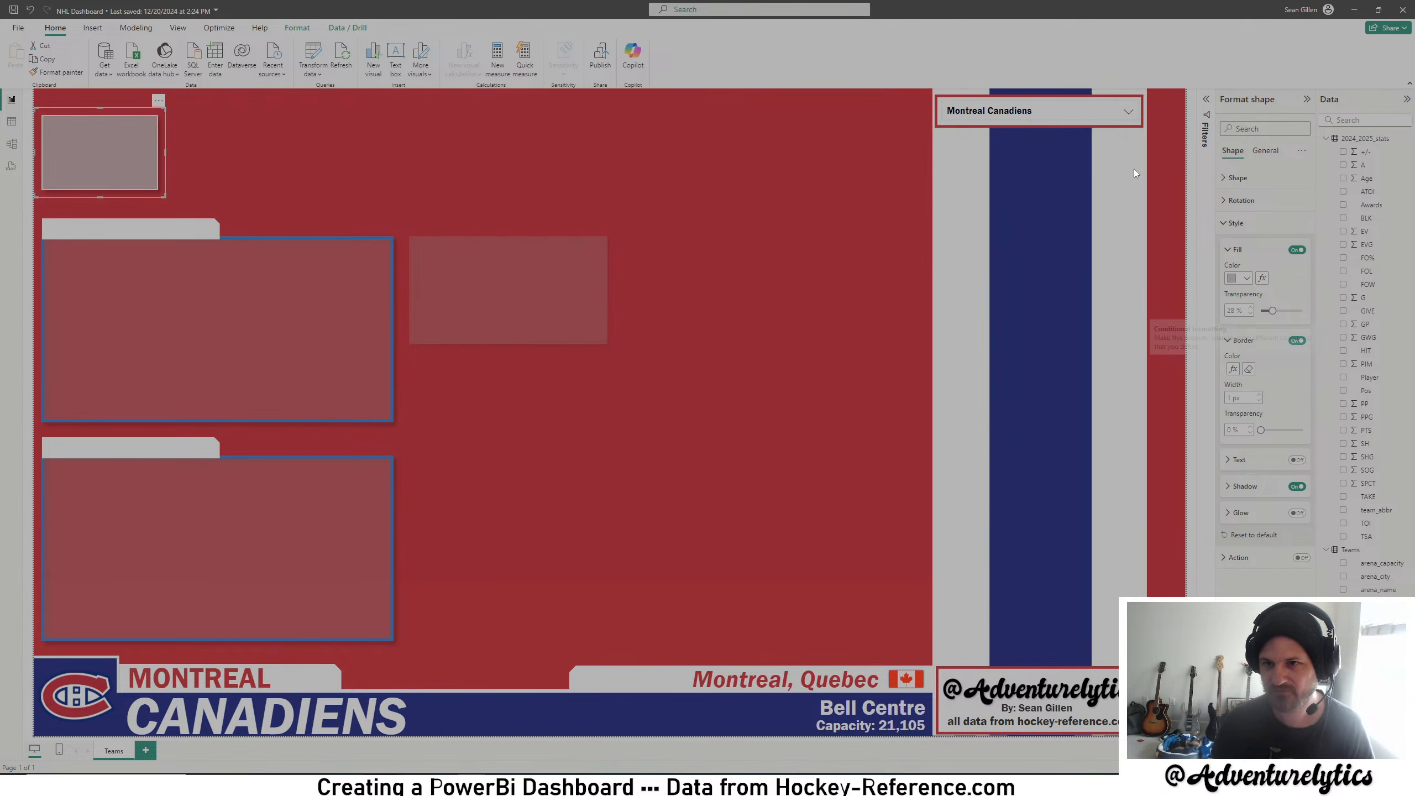
- Switch the team slicer to Nashville Predators, then add a Predators rule with white to the small rectangle's border colour formatting and apply it
click(1128, 111)
click(1000, 244)
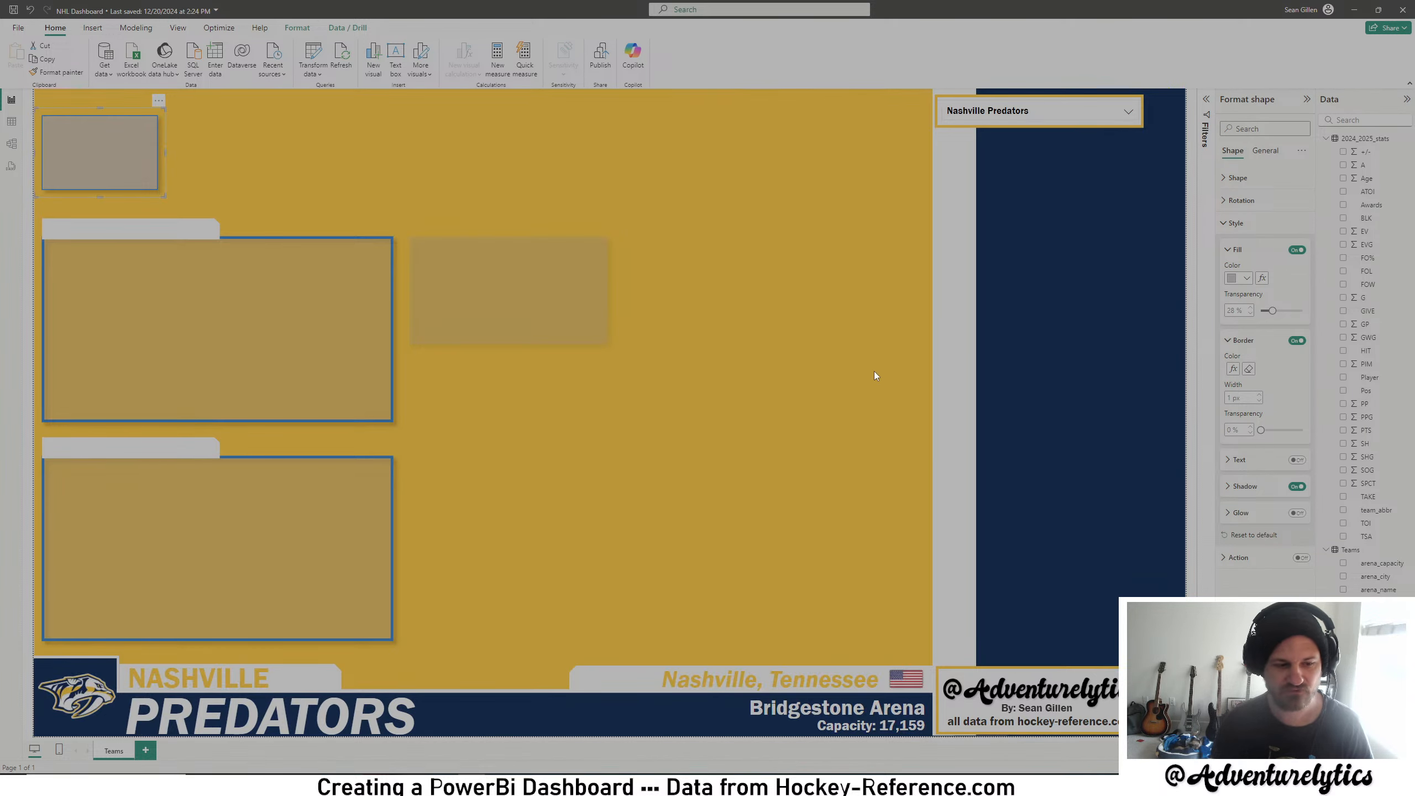
click(1233, 369)
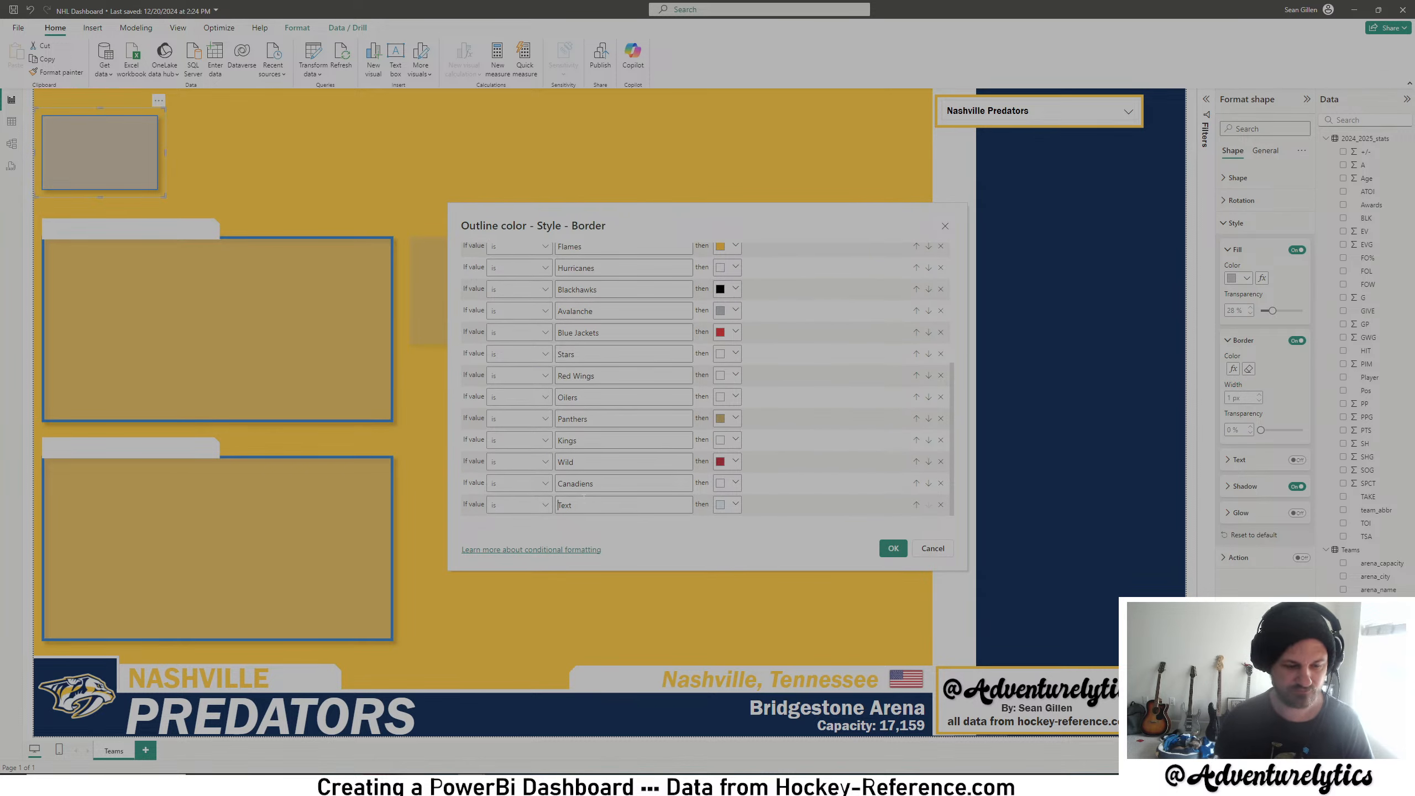
text(Pred)
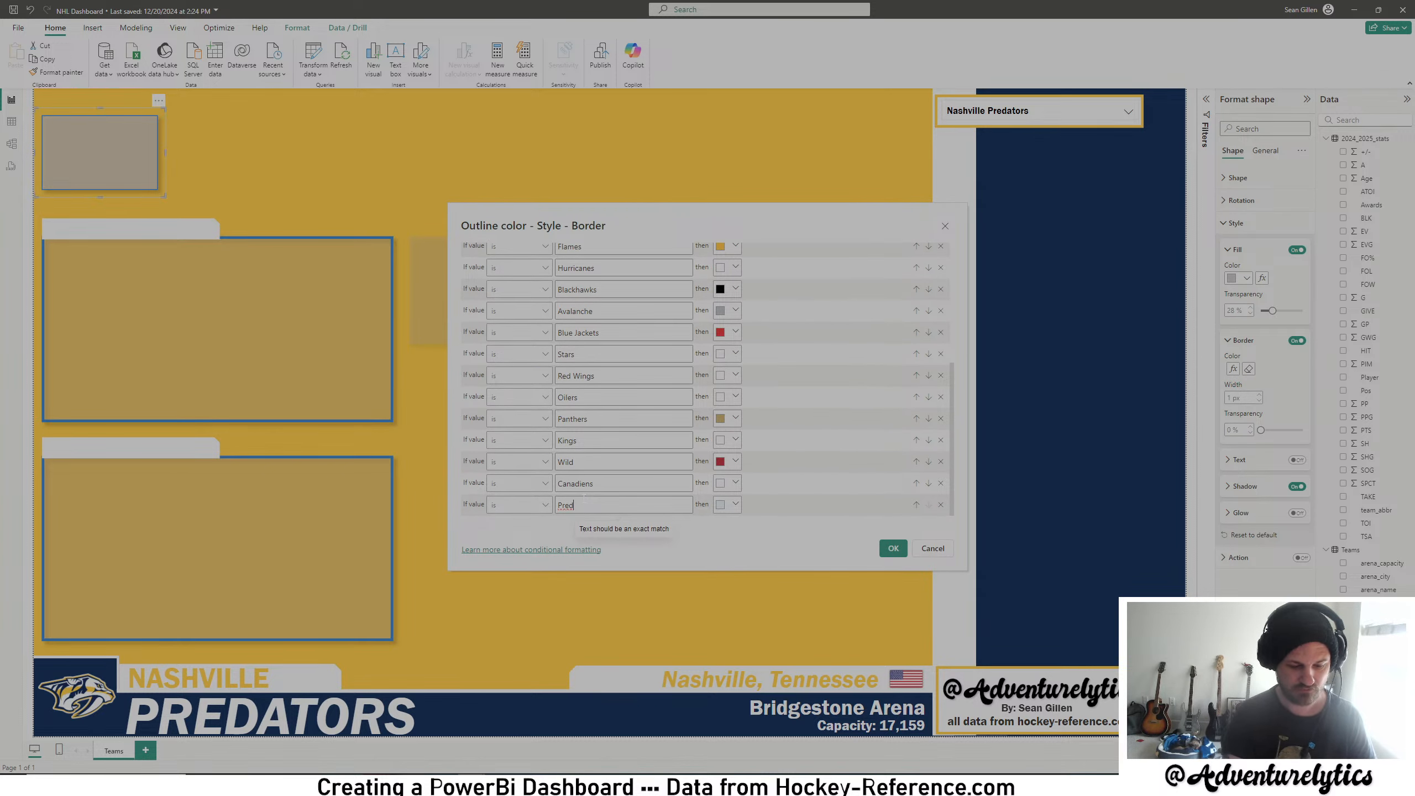
text(ators)
click(731, 506)
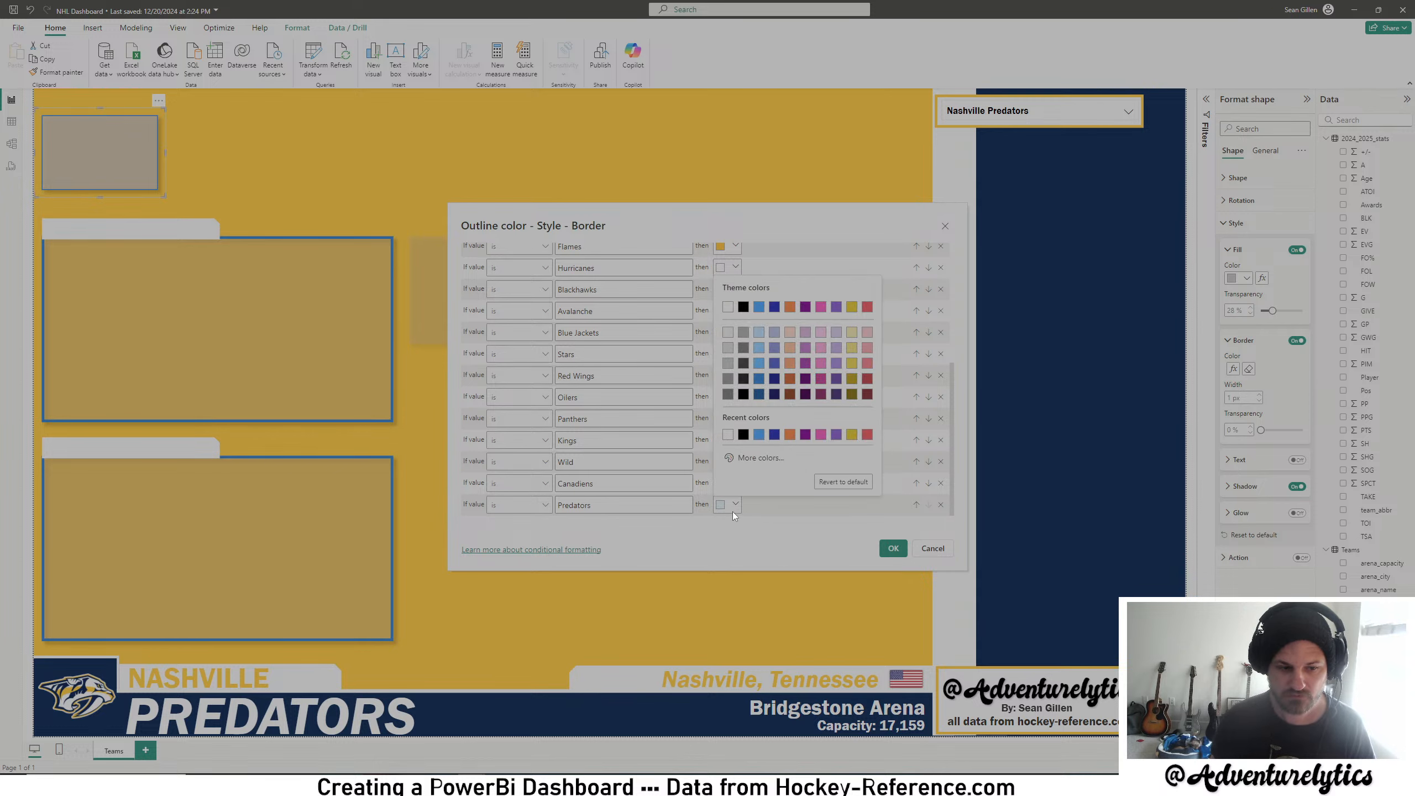
click(736, 327)
click(892, 548)
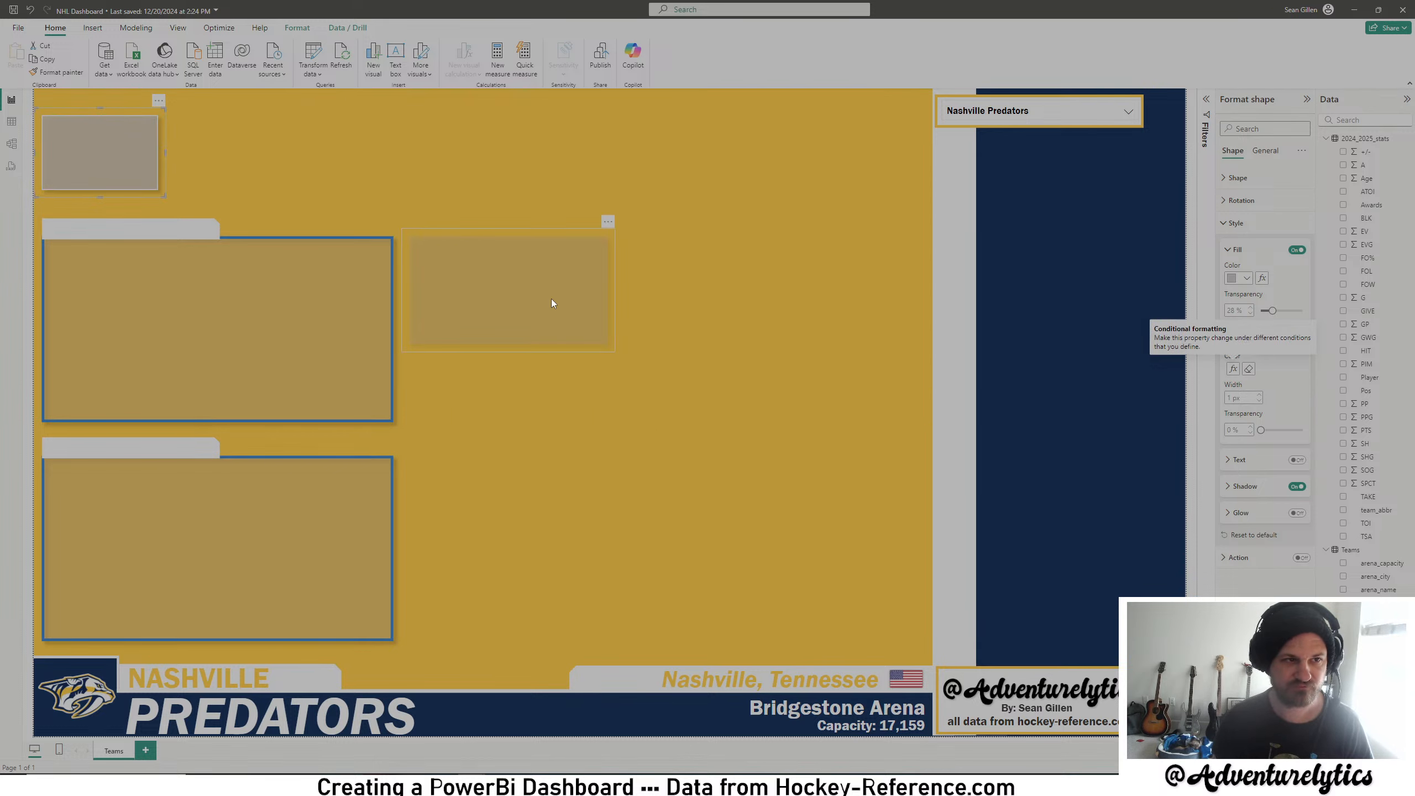
- Switch the team slicer to New Jersey Devils
click(1240, 282)
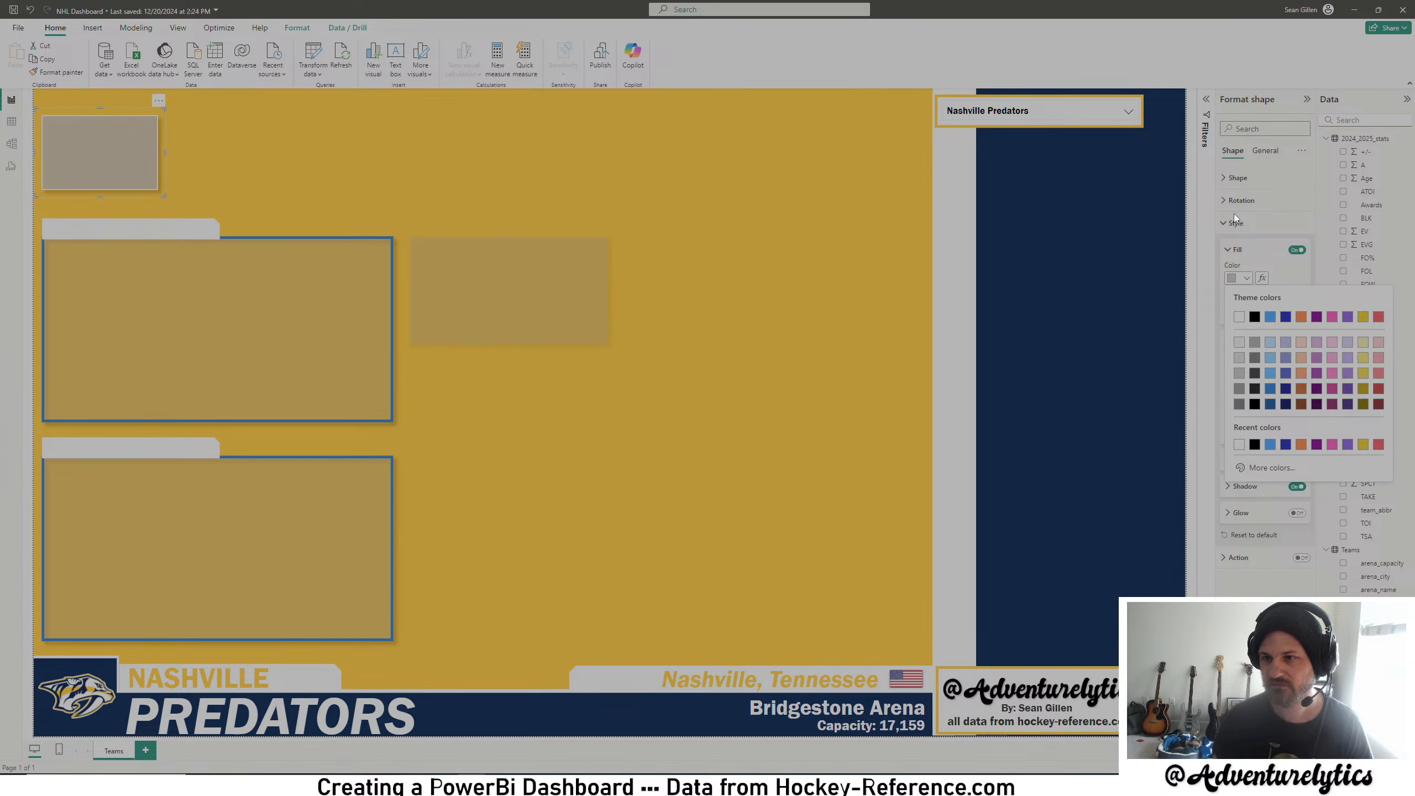
click(1105, 118)
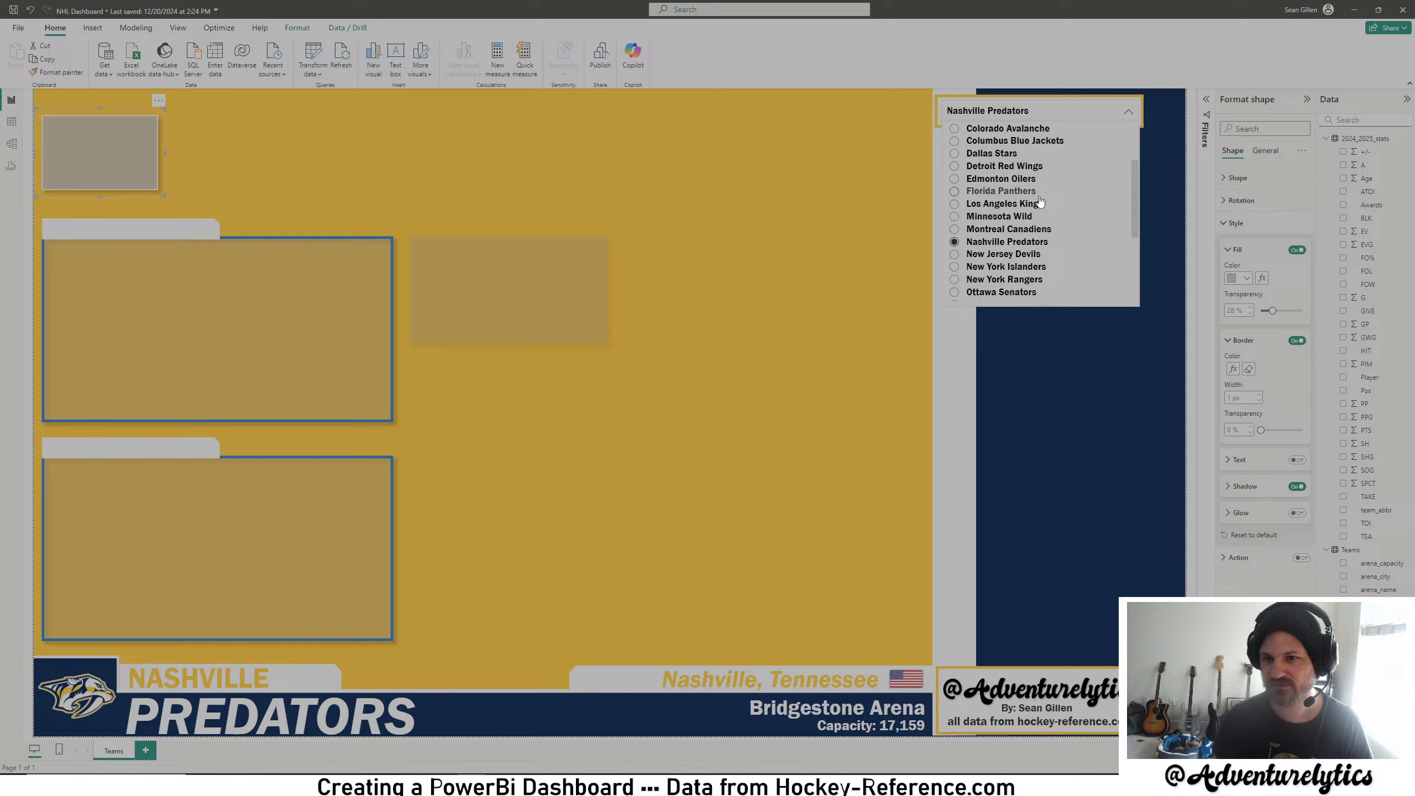
click(1003, 245)
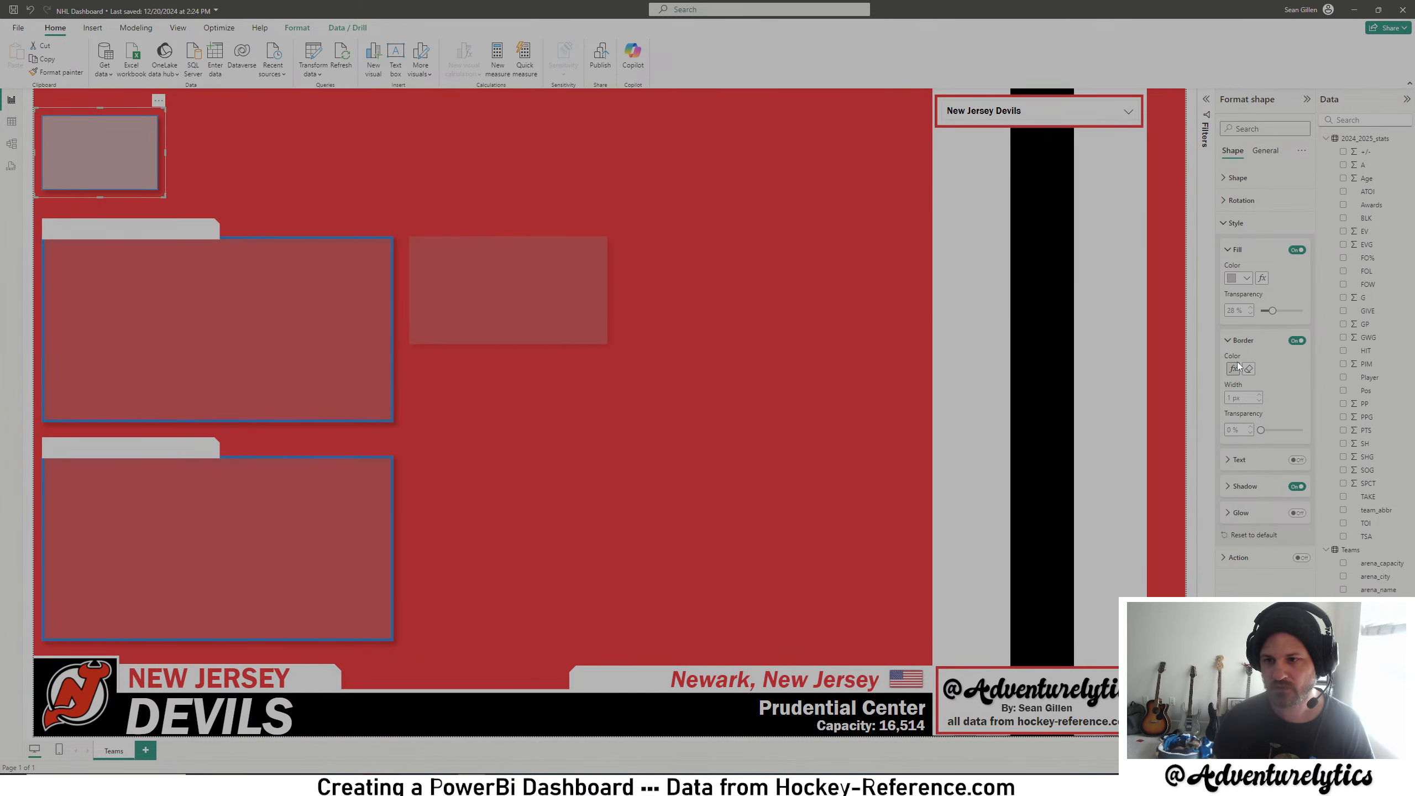
- Add a Devils rule with white to the small rectangle's border colour formatting and apply it
click(1231, 370)
click(929, 345)
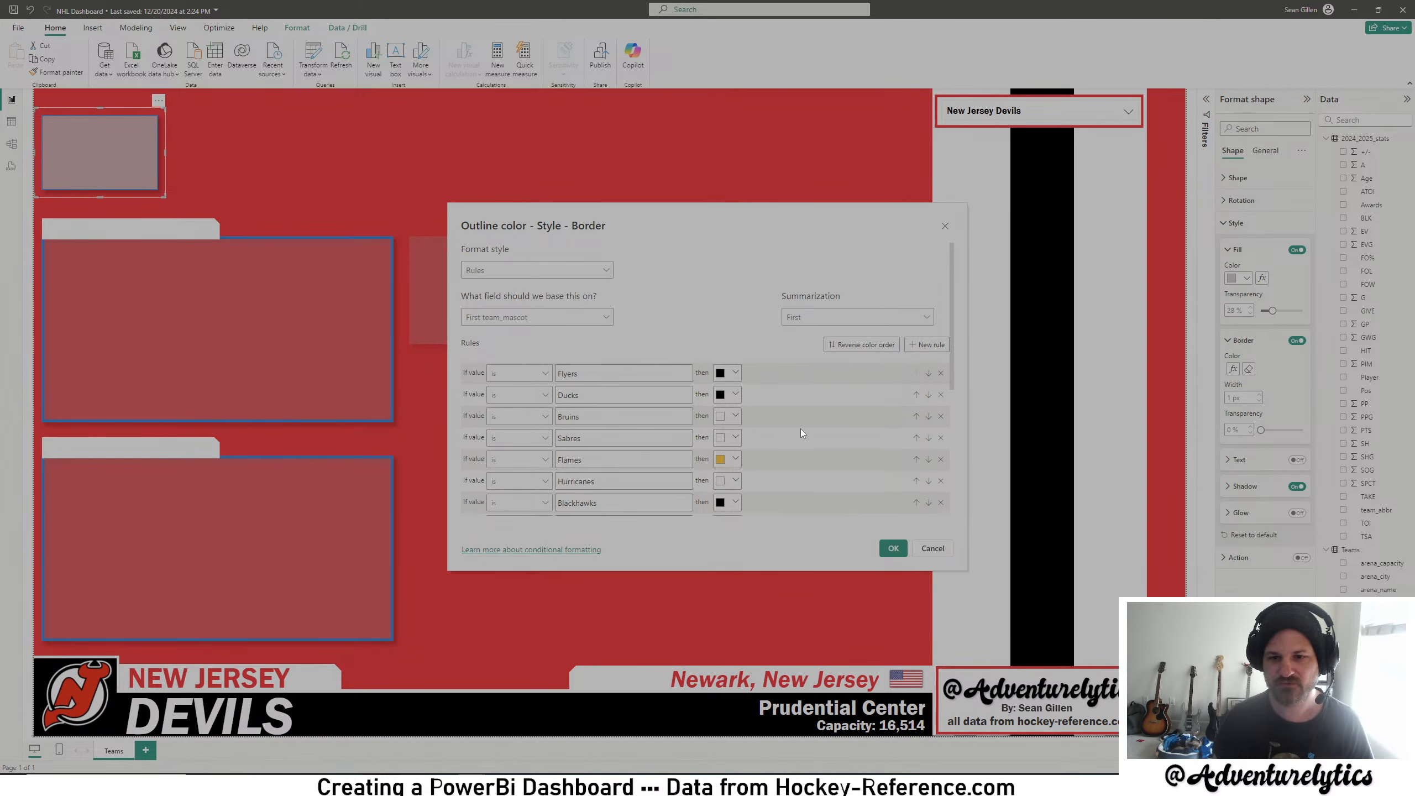
text(Devbi)
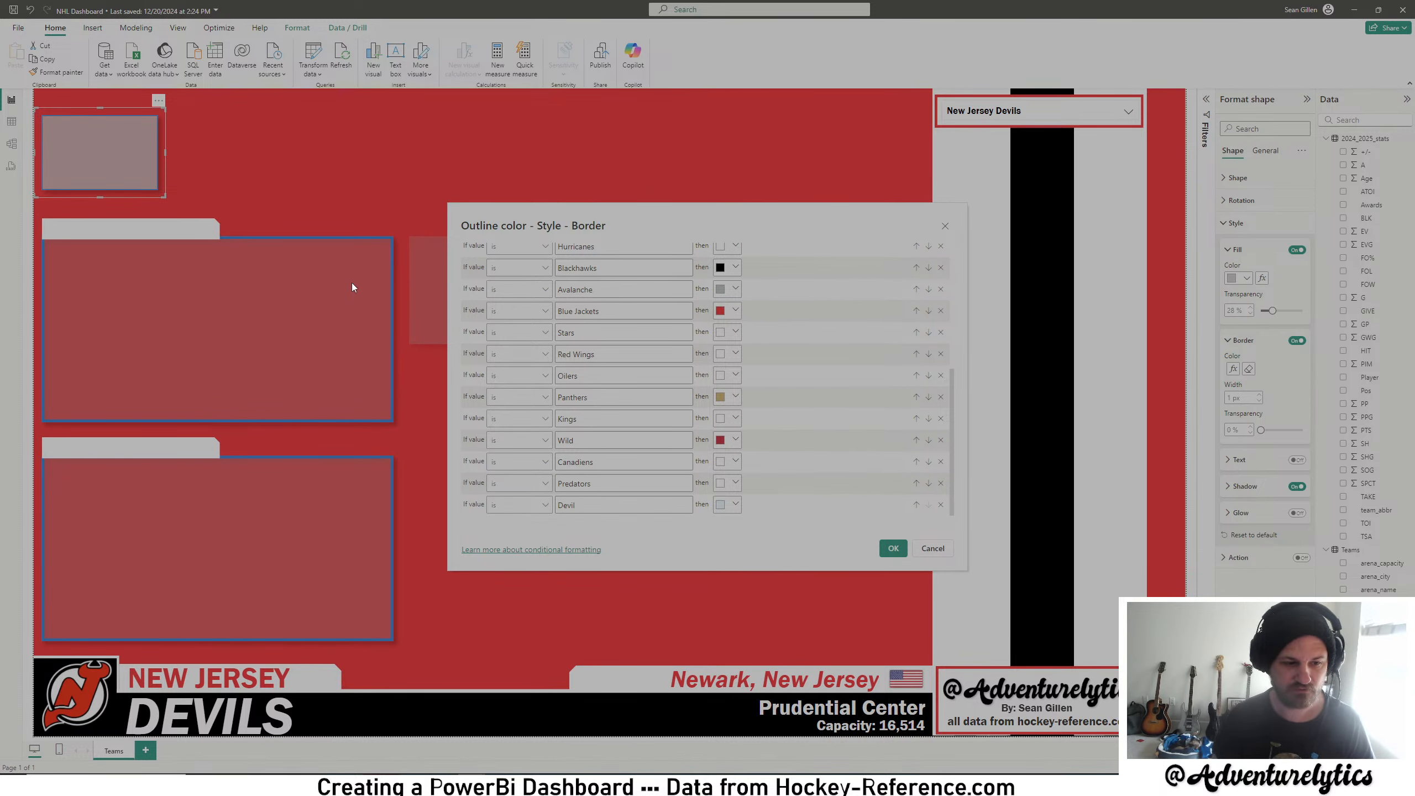
click(724, 504)
click(727, 439)
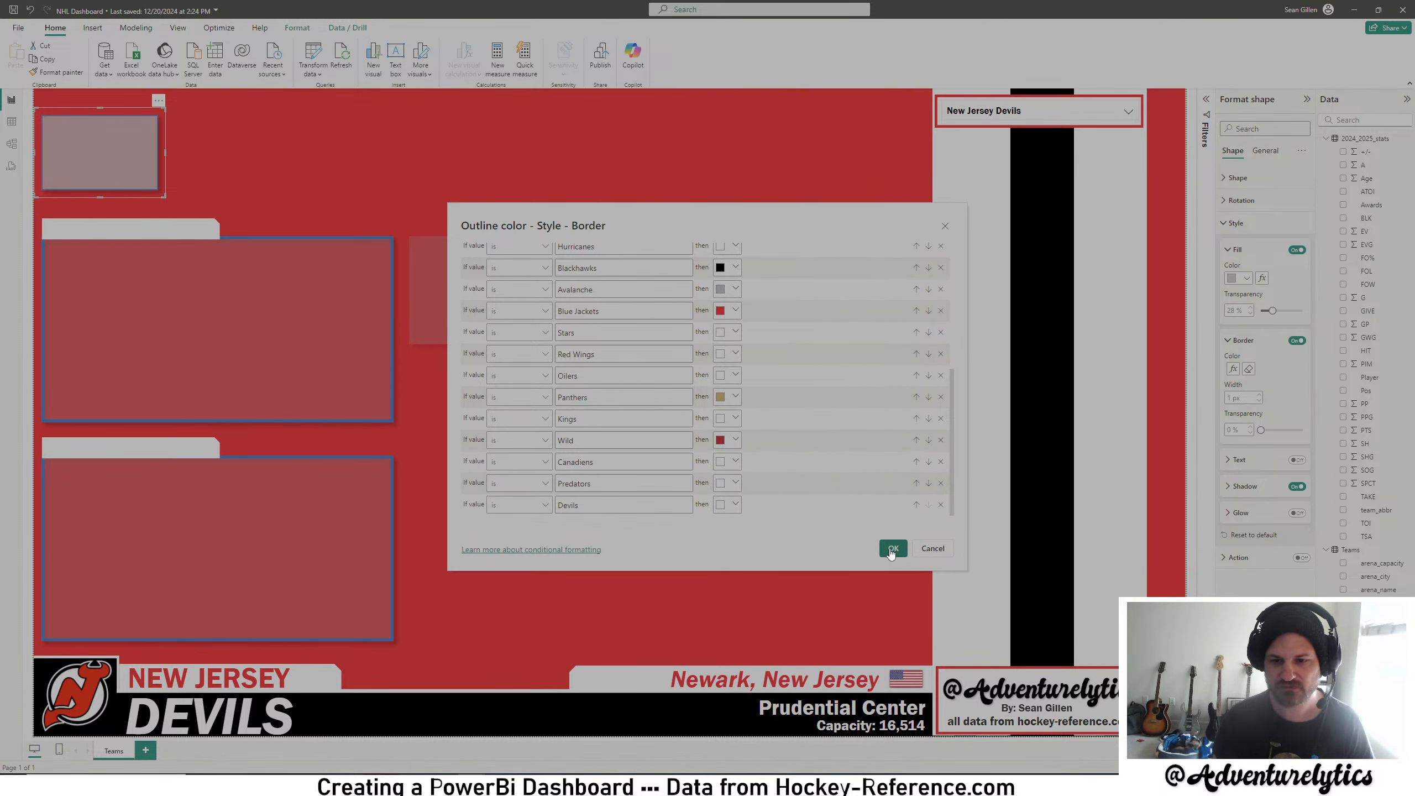
click(894, 547)
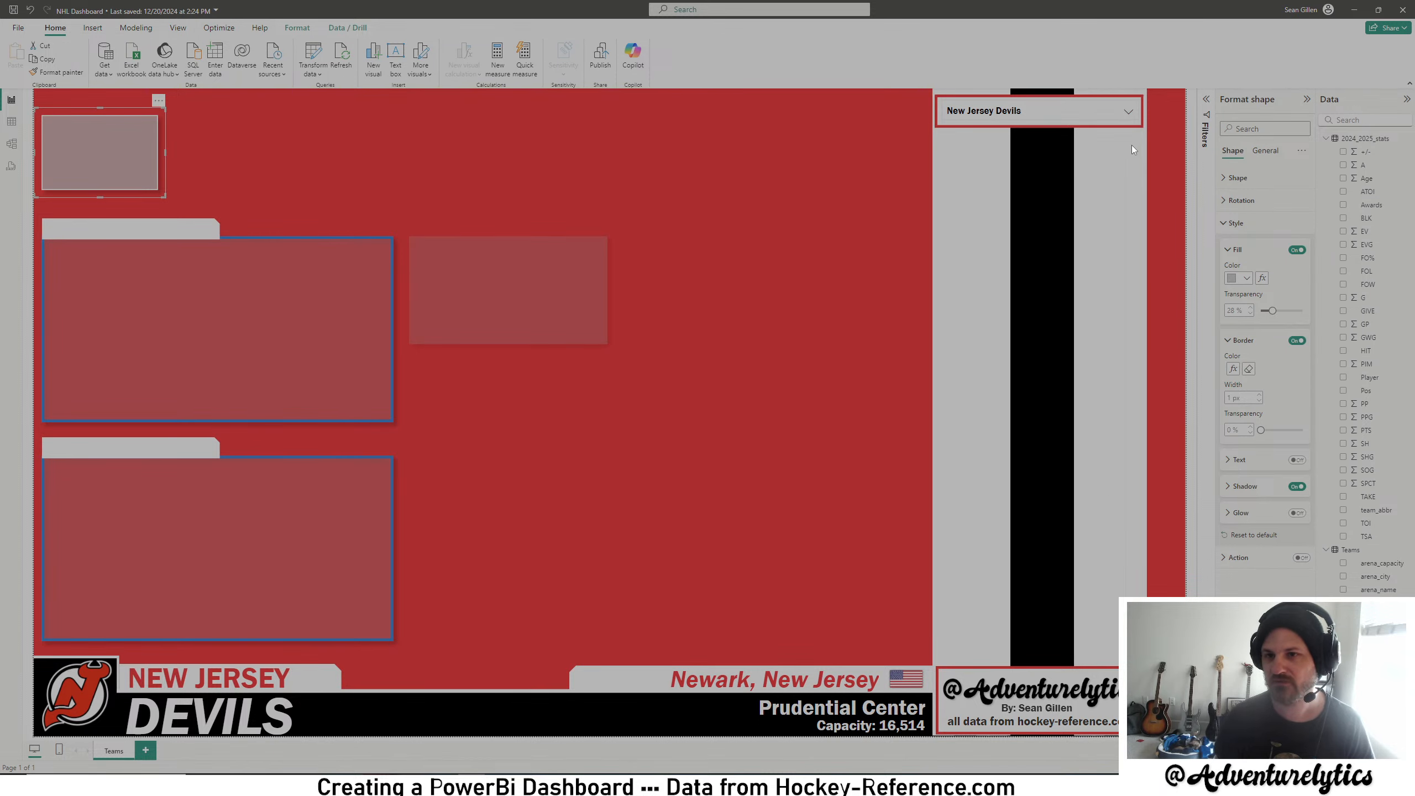
- Switch the team slicer to New York Islanders and add an Islanders rule to the small rectangle's border colour formatting
click(1128, 114)
click(1006, 269)
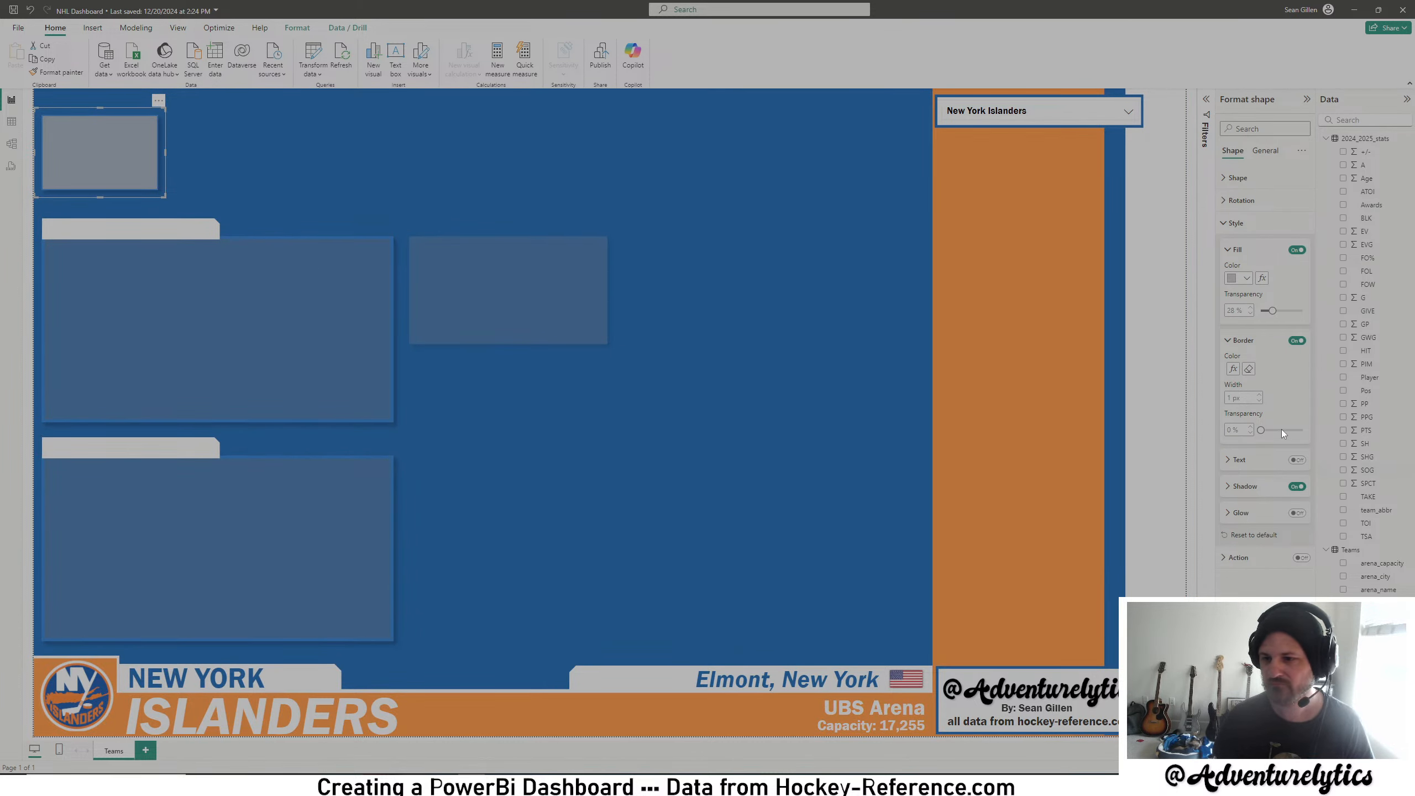
click(1232, 369)
scroll(920, 413, down, 10)
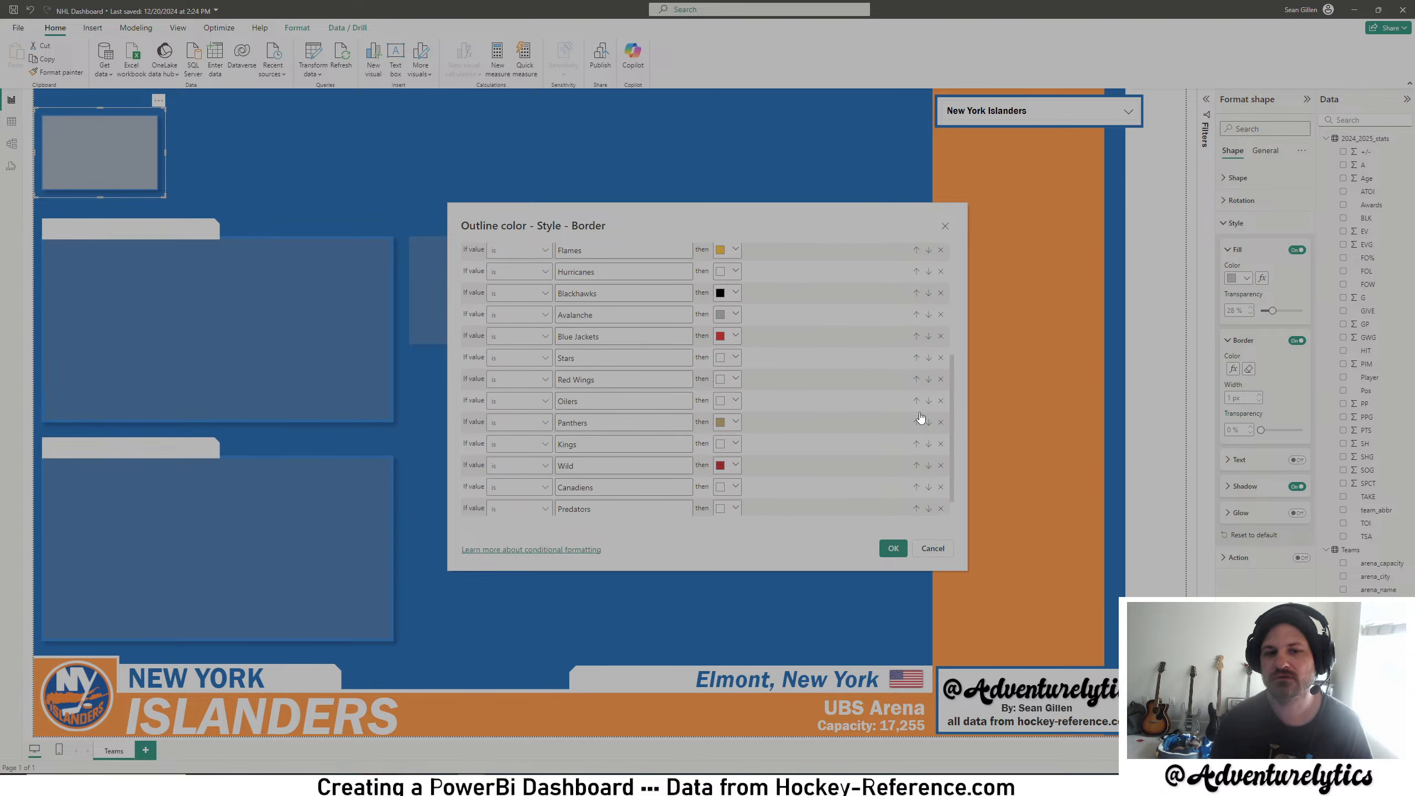
scroll(909, 312, up, 10)
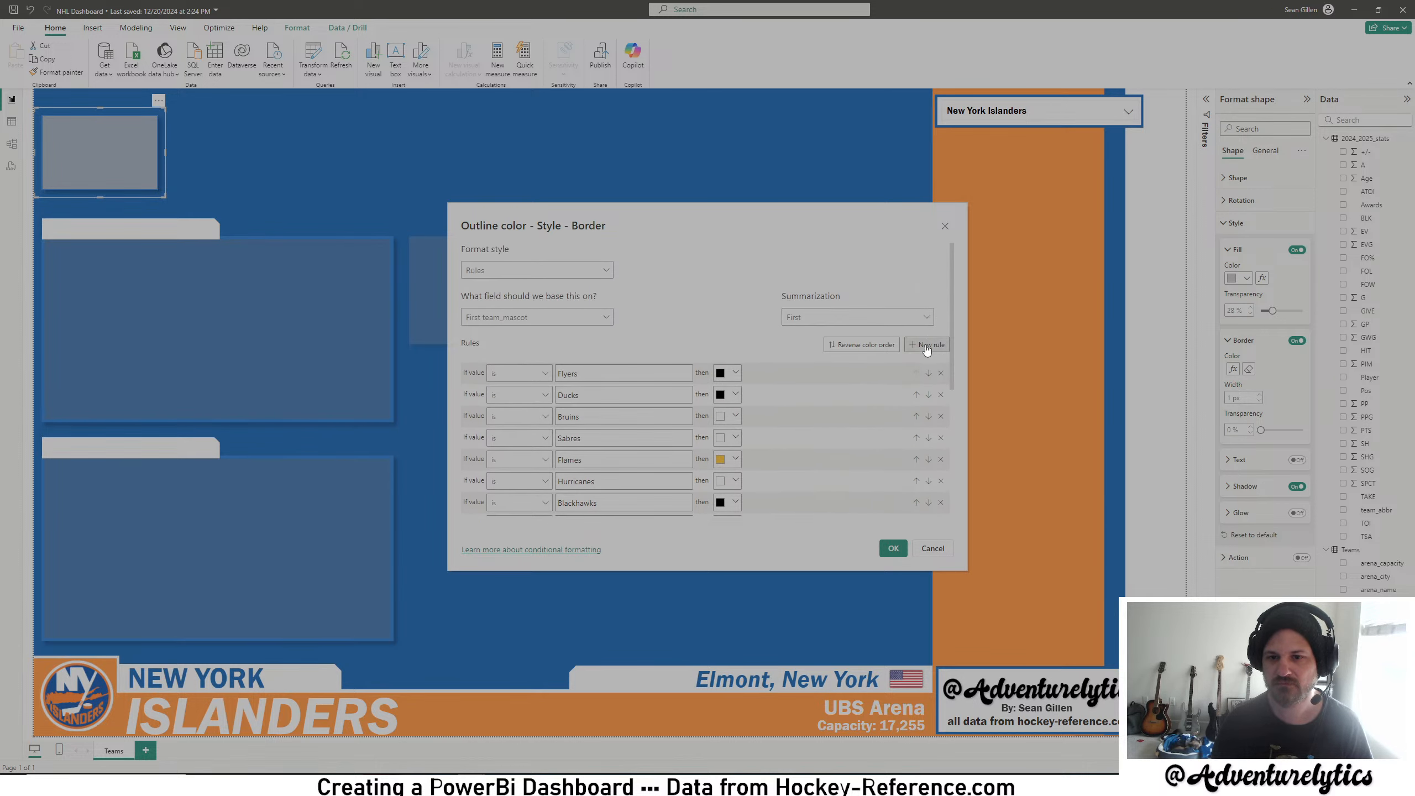
click(936, 348)
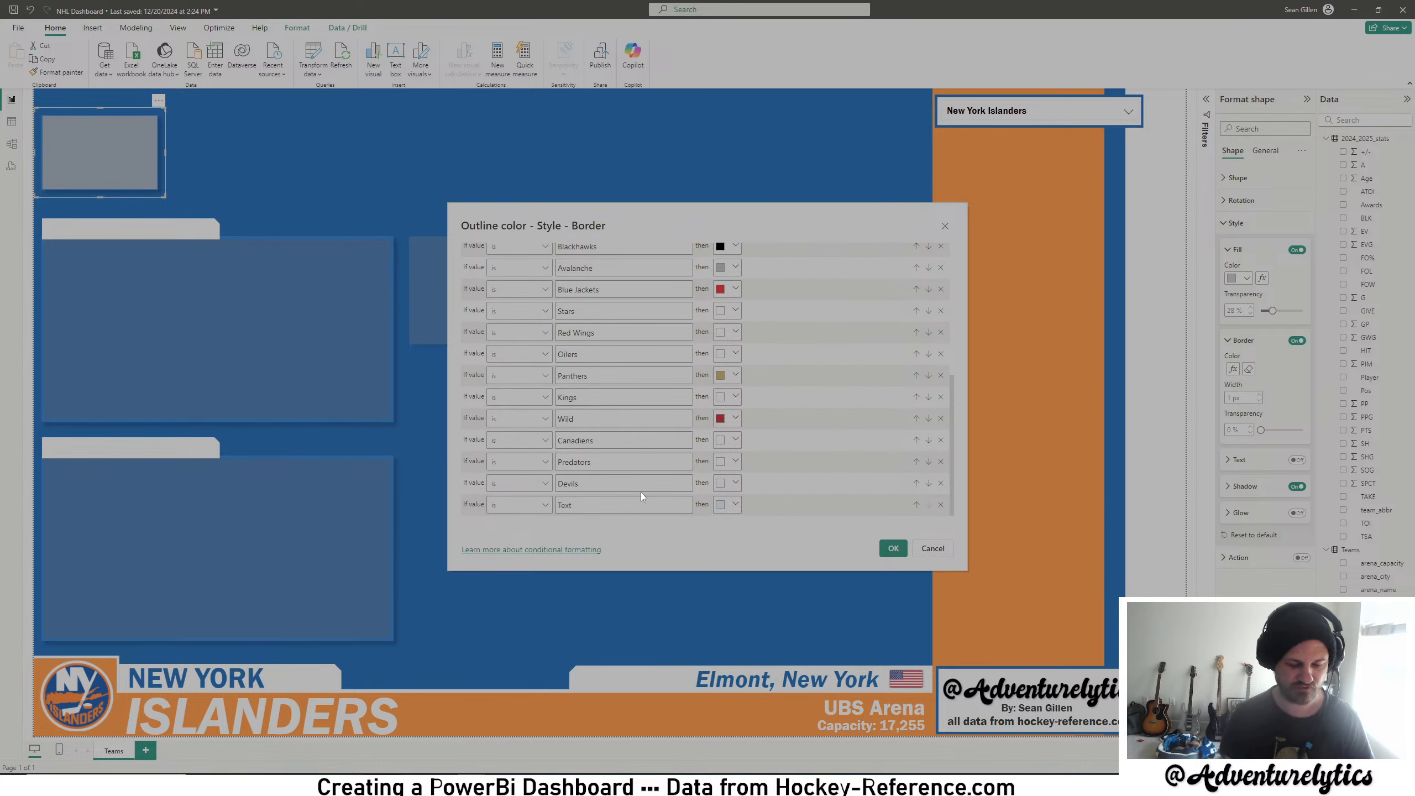
text(Isalnd)
key(BackSpace)
key(BackSpace)
key(BackSpace)
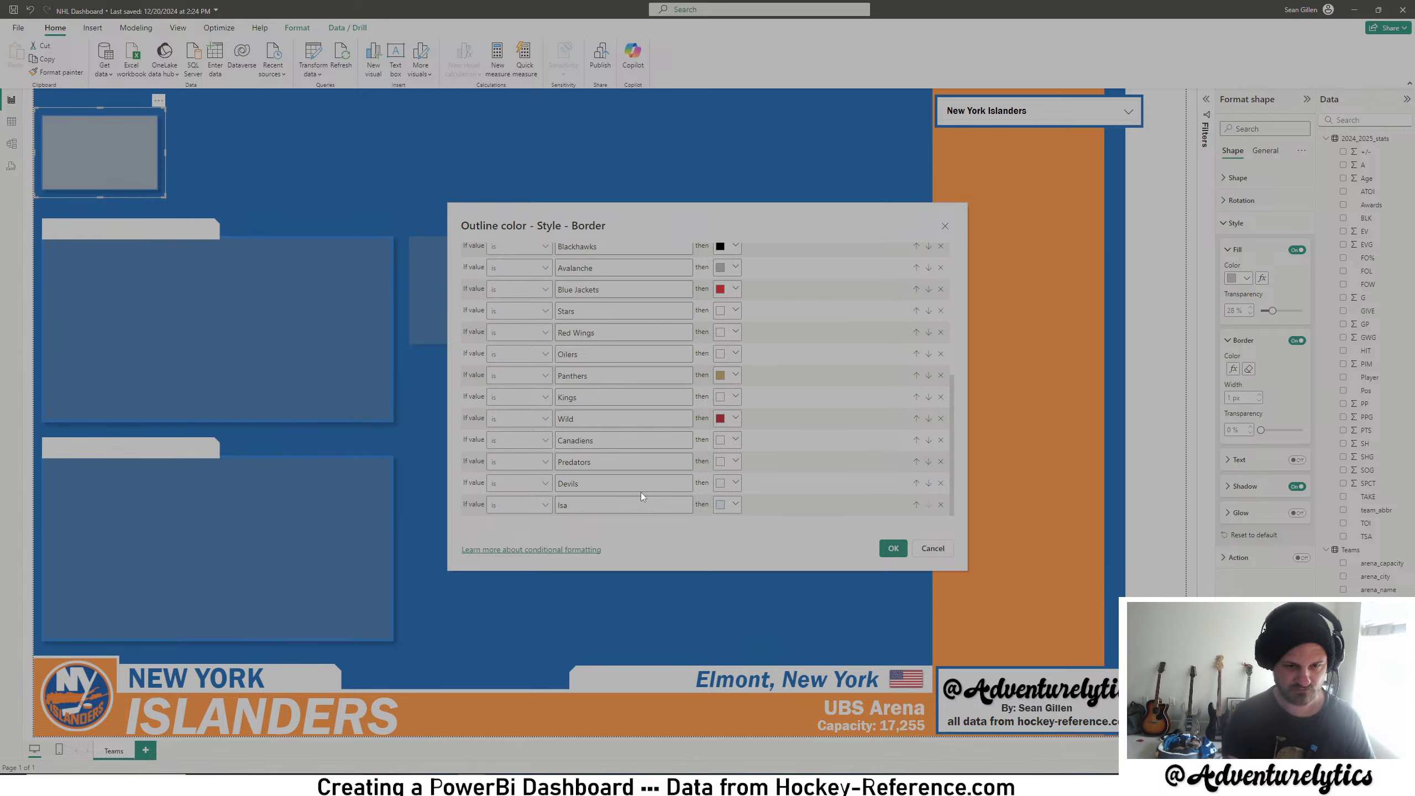
text(landers)
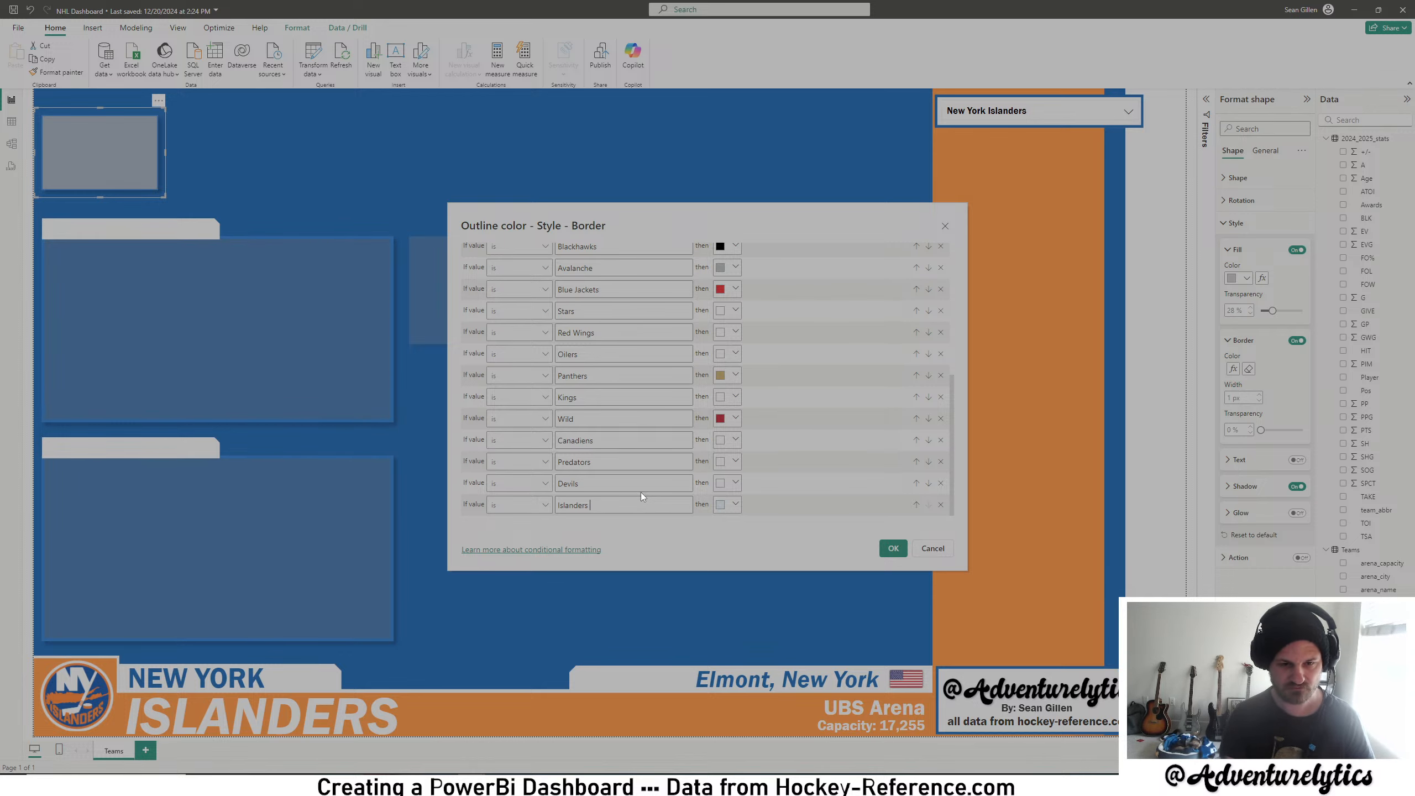
- Set the Islanders rule's colour to white and apply the border colour rules
click(731, 509)
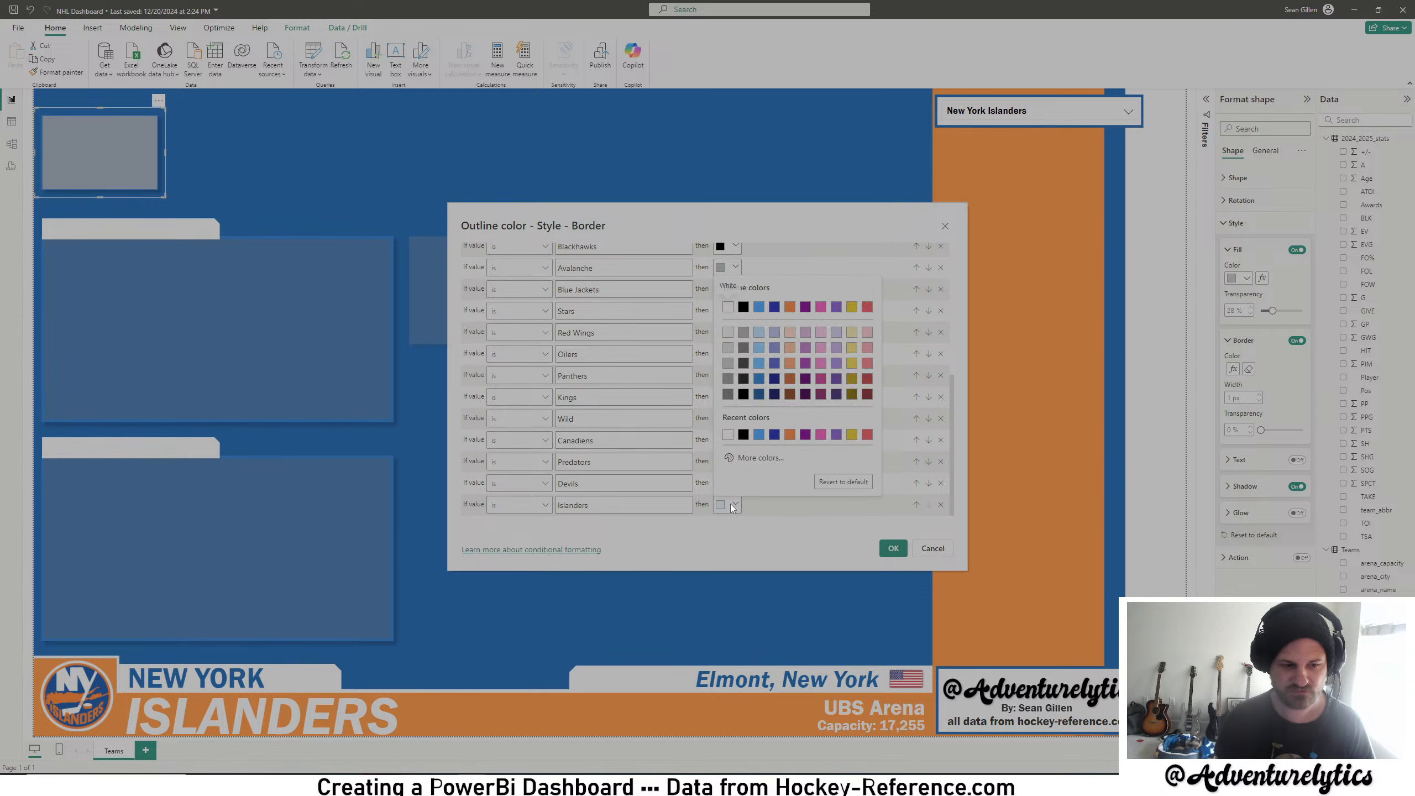
click(728, 308)
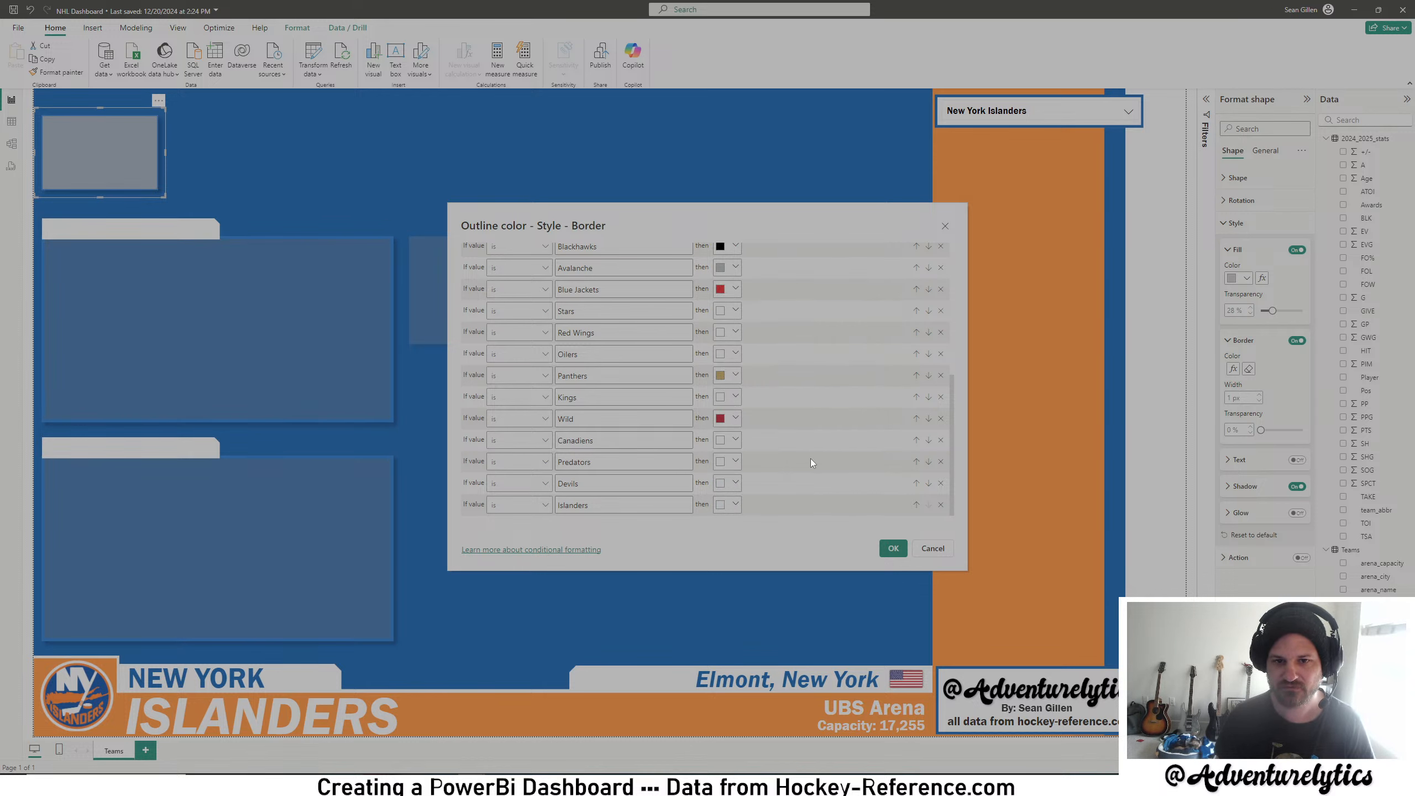
click(894, 548)
- Switch the team slicer to New York Rangers and add a Rangers rule to the small rectangle's border colour formatting
click(1003, 111)
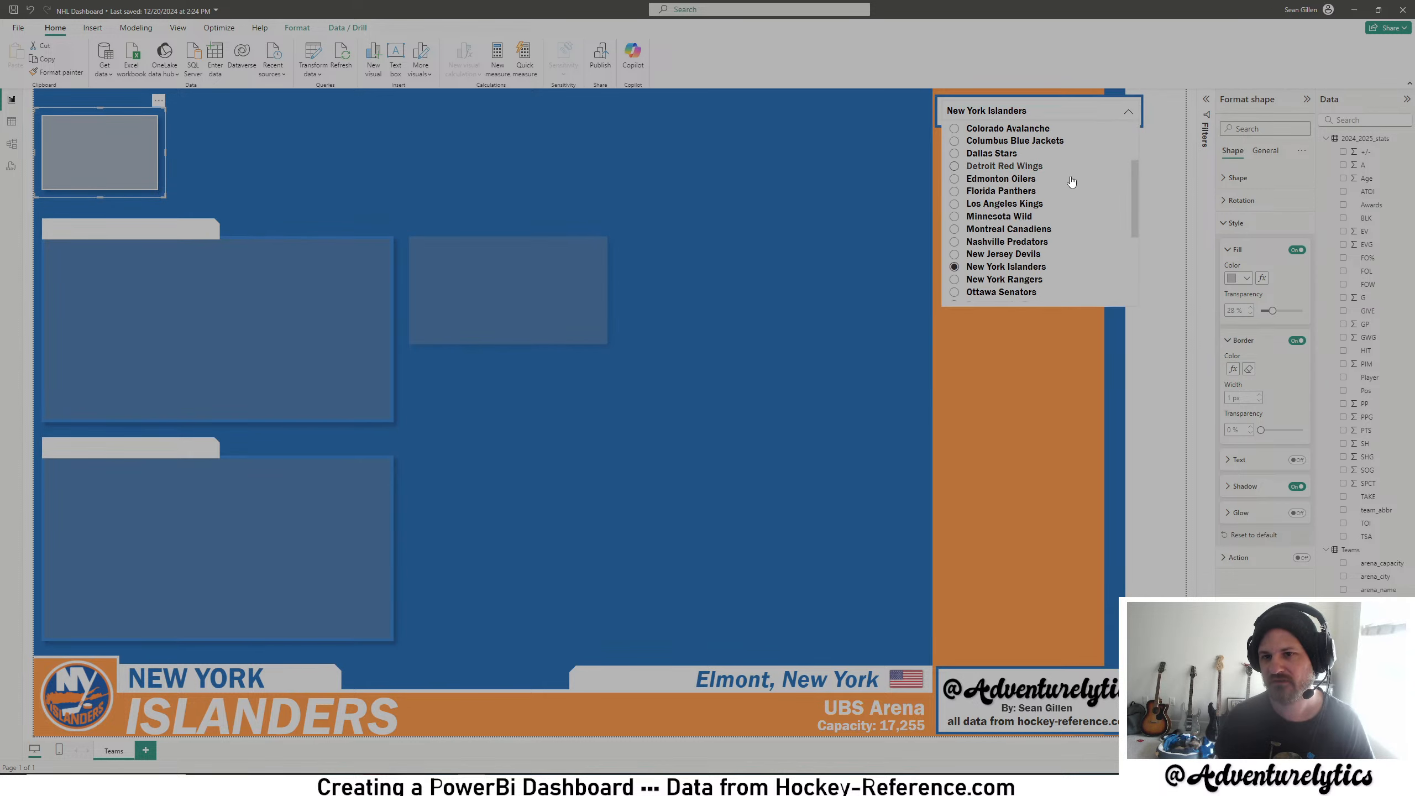
click(1005, 280)
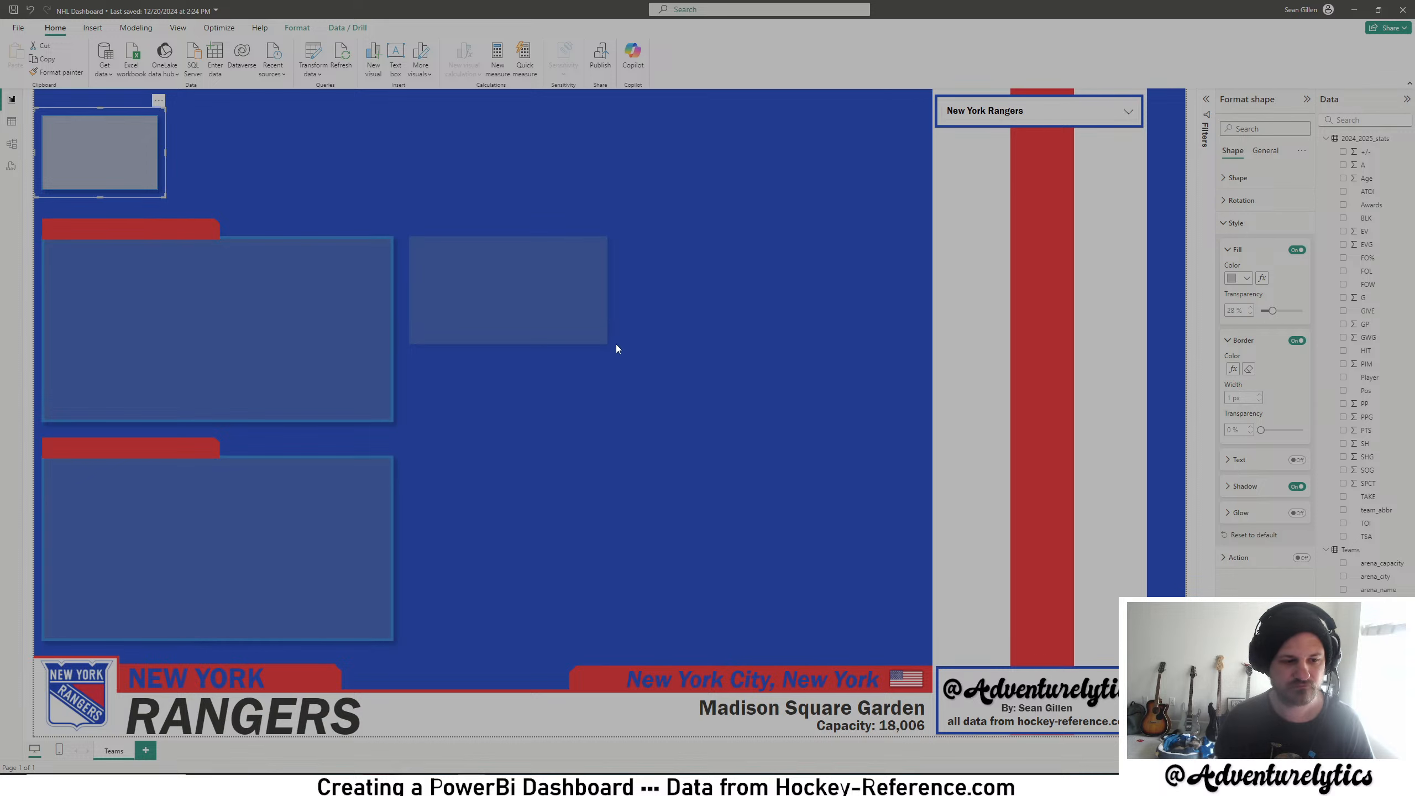
click(1233, 369)
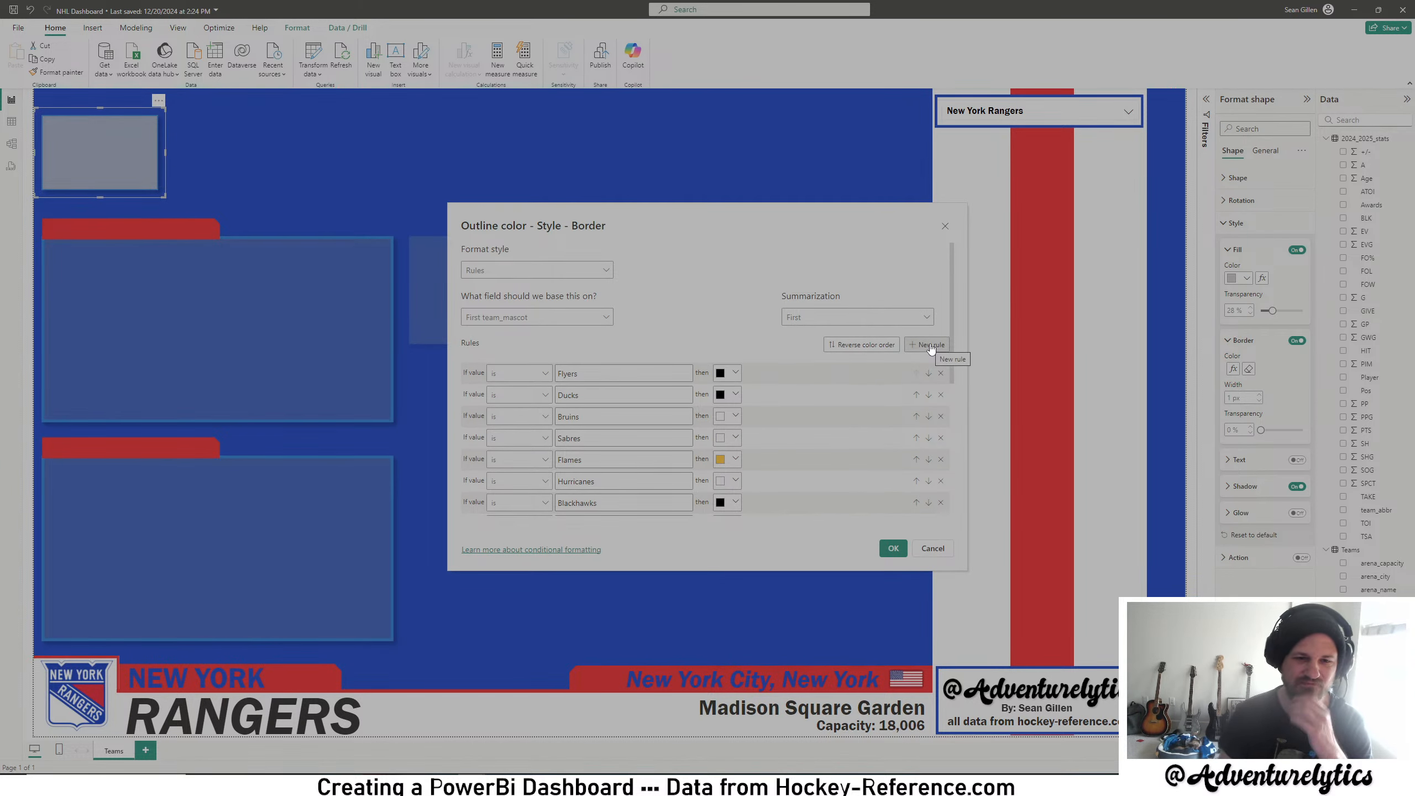
scroll(796, 414, down, 10)
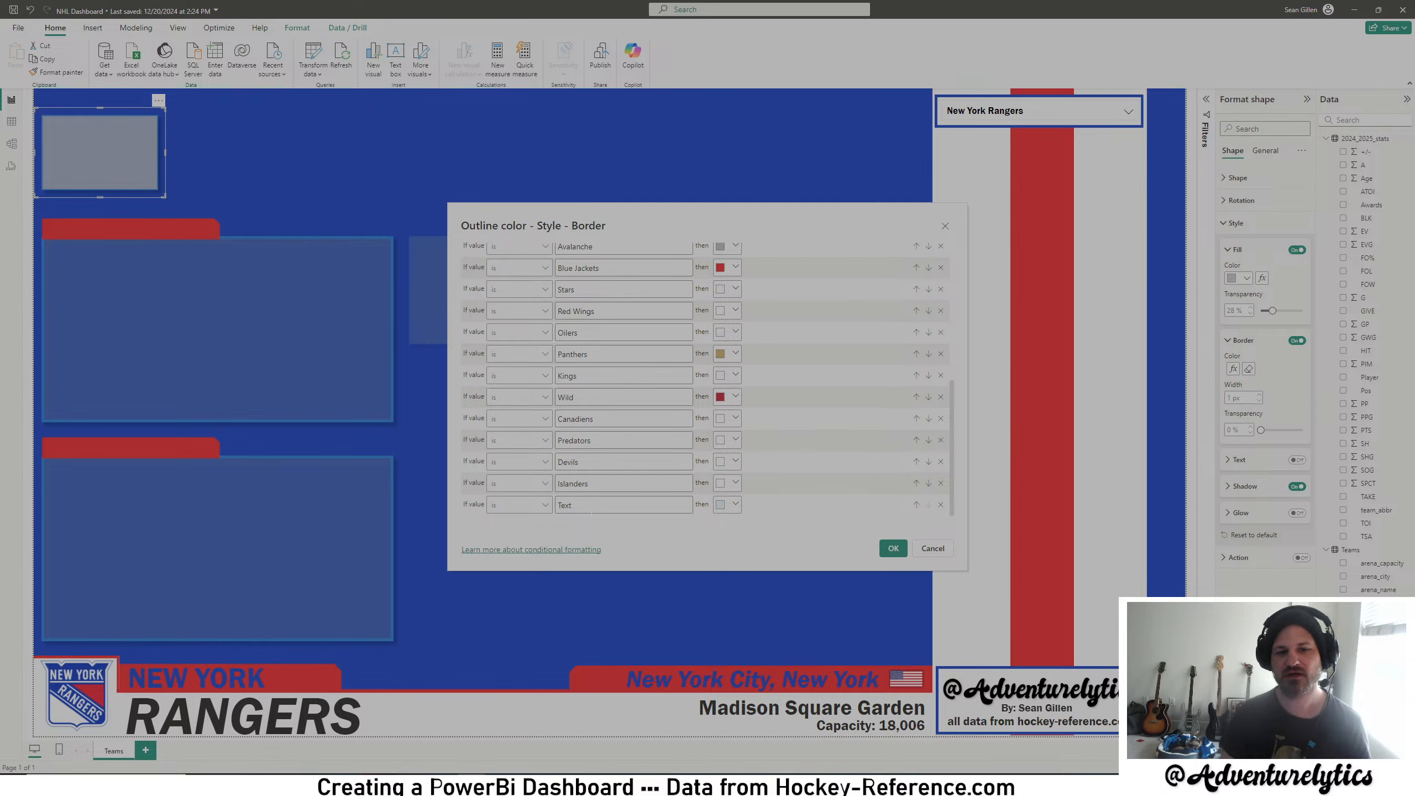
click(591, 505)
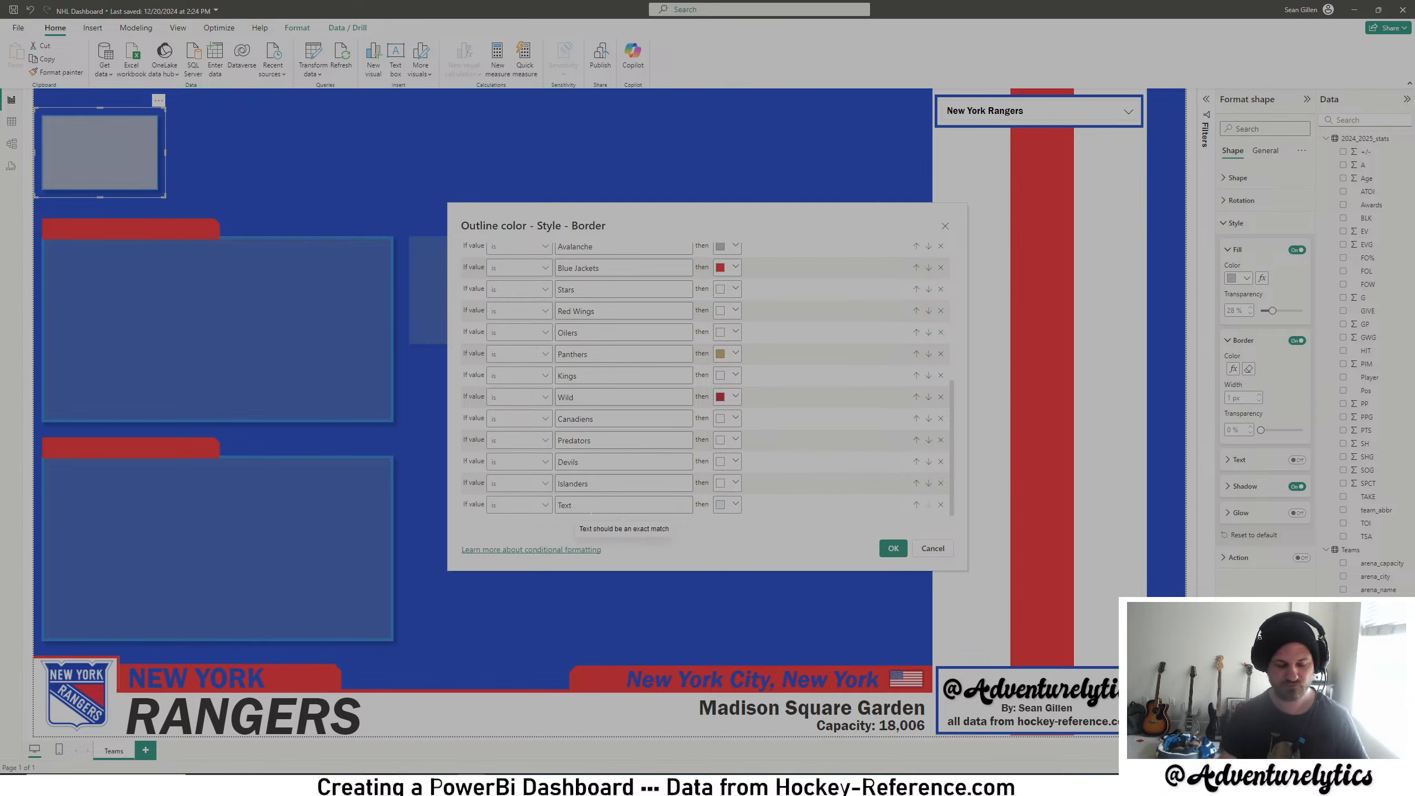
text(Rangers)
click(800, 487)
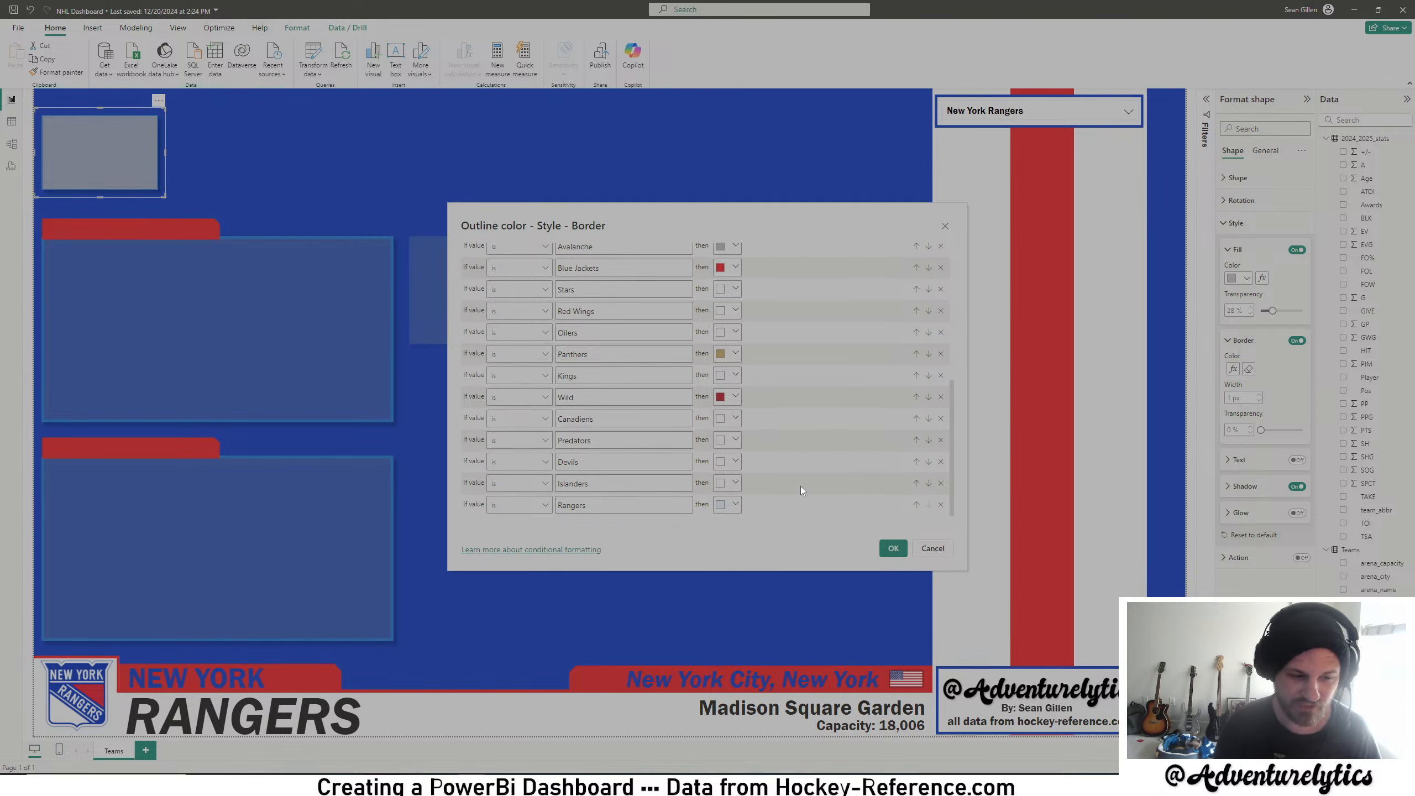
- Open the Rangers rule's custom colour, switch to the browser and copy the red hex #CE1126 from the New York Rangers colour codes page
click(735, 482)
click(749, 463)
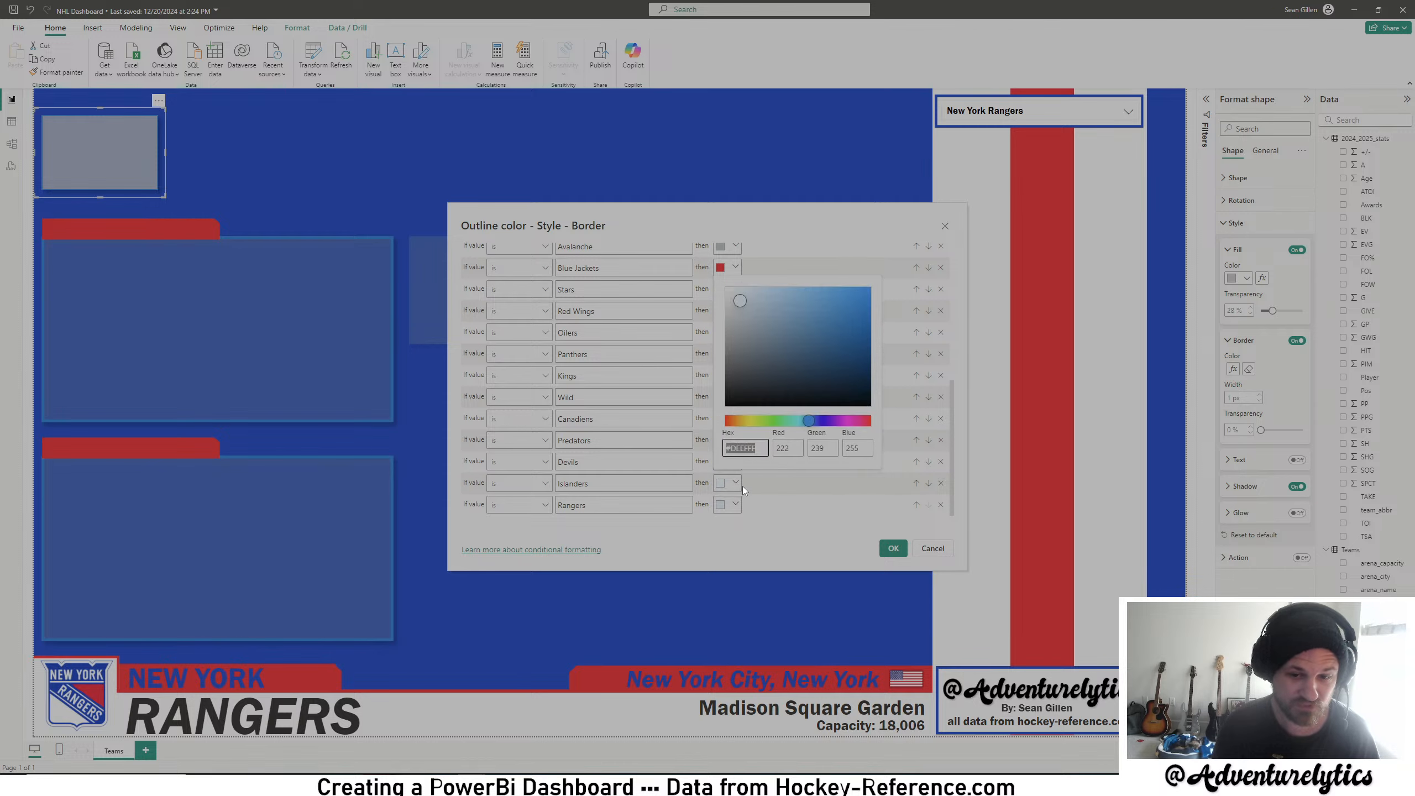
click(407, 725)
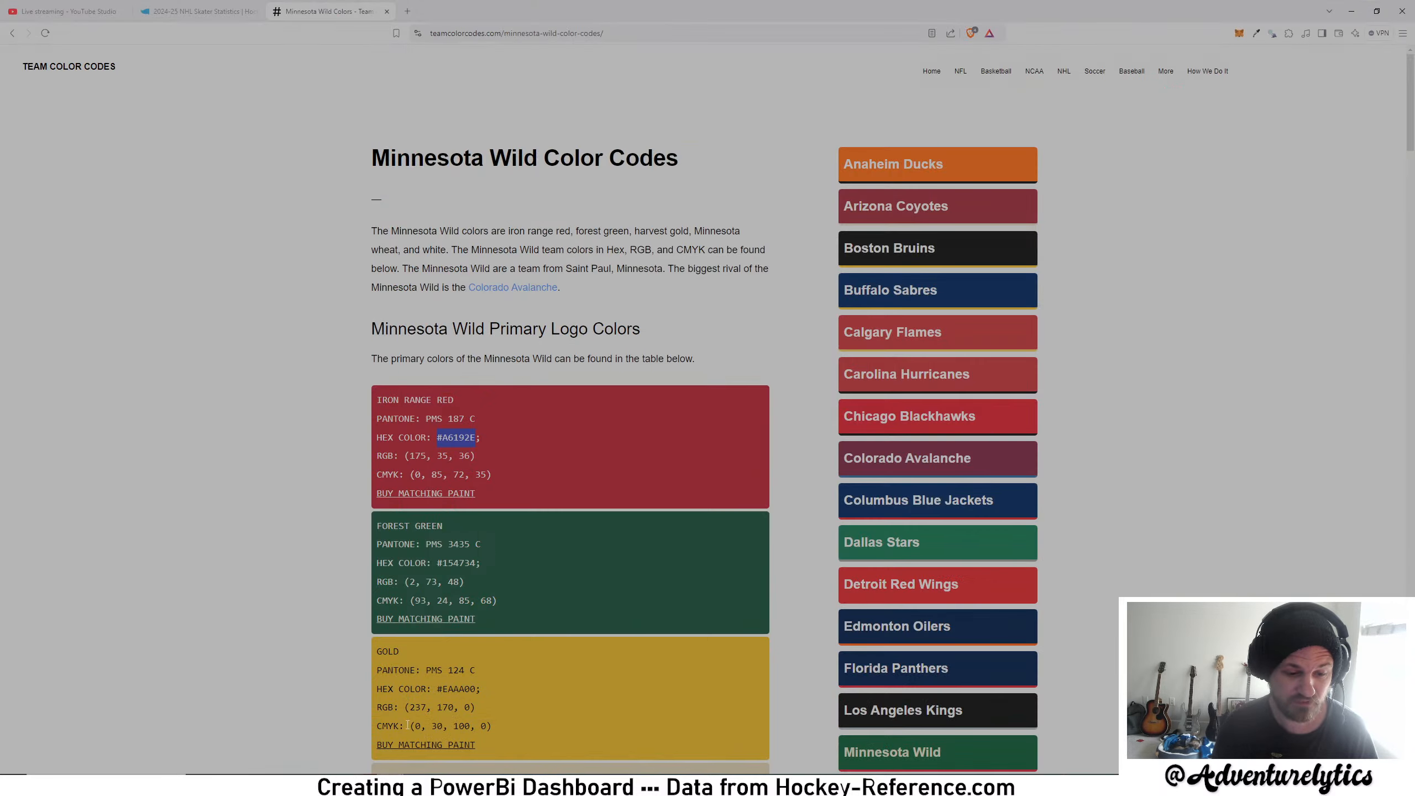
scroll(892, 423, down, 5)
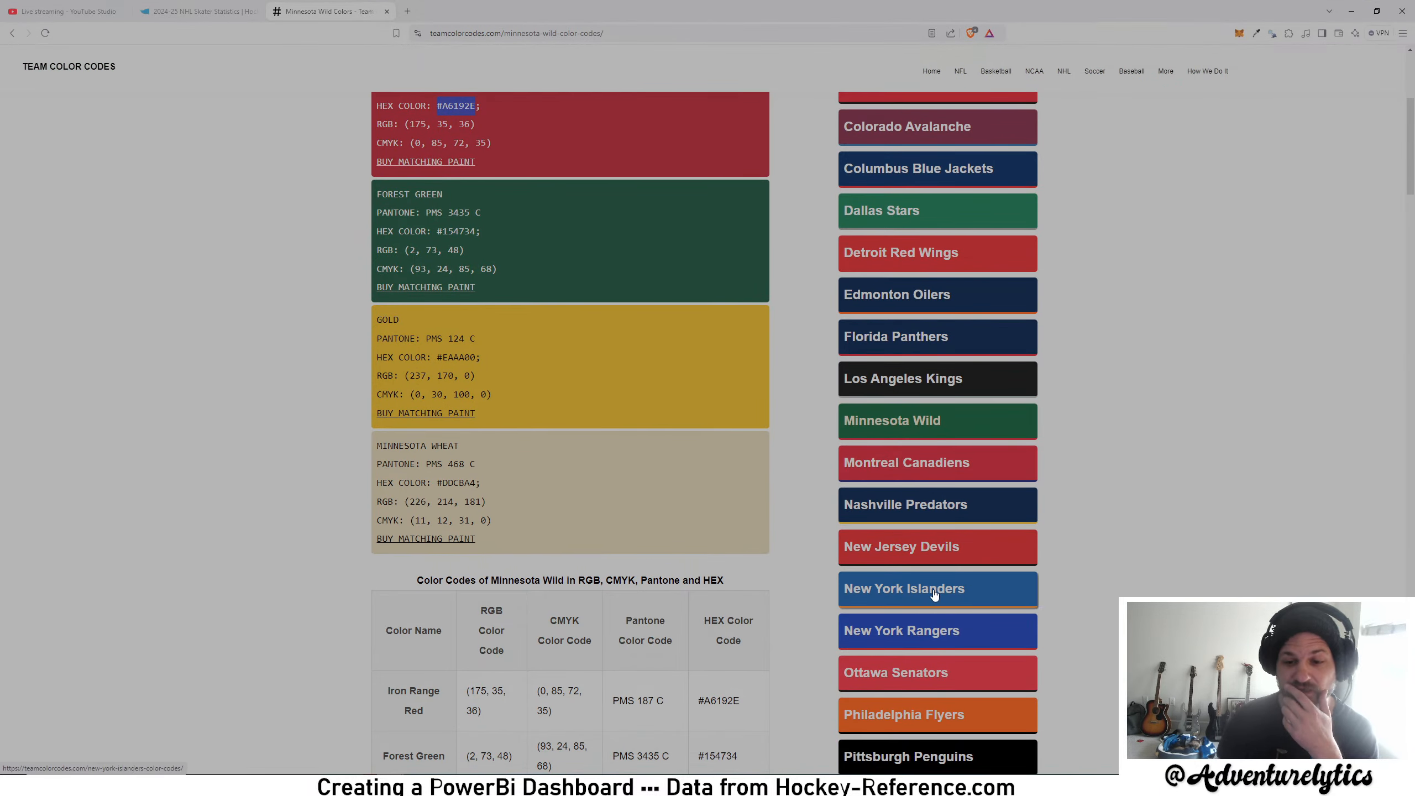
click(886, 642)
scroll(580, 537, down, 1)
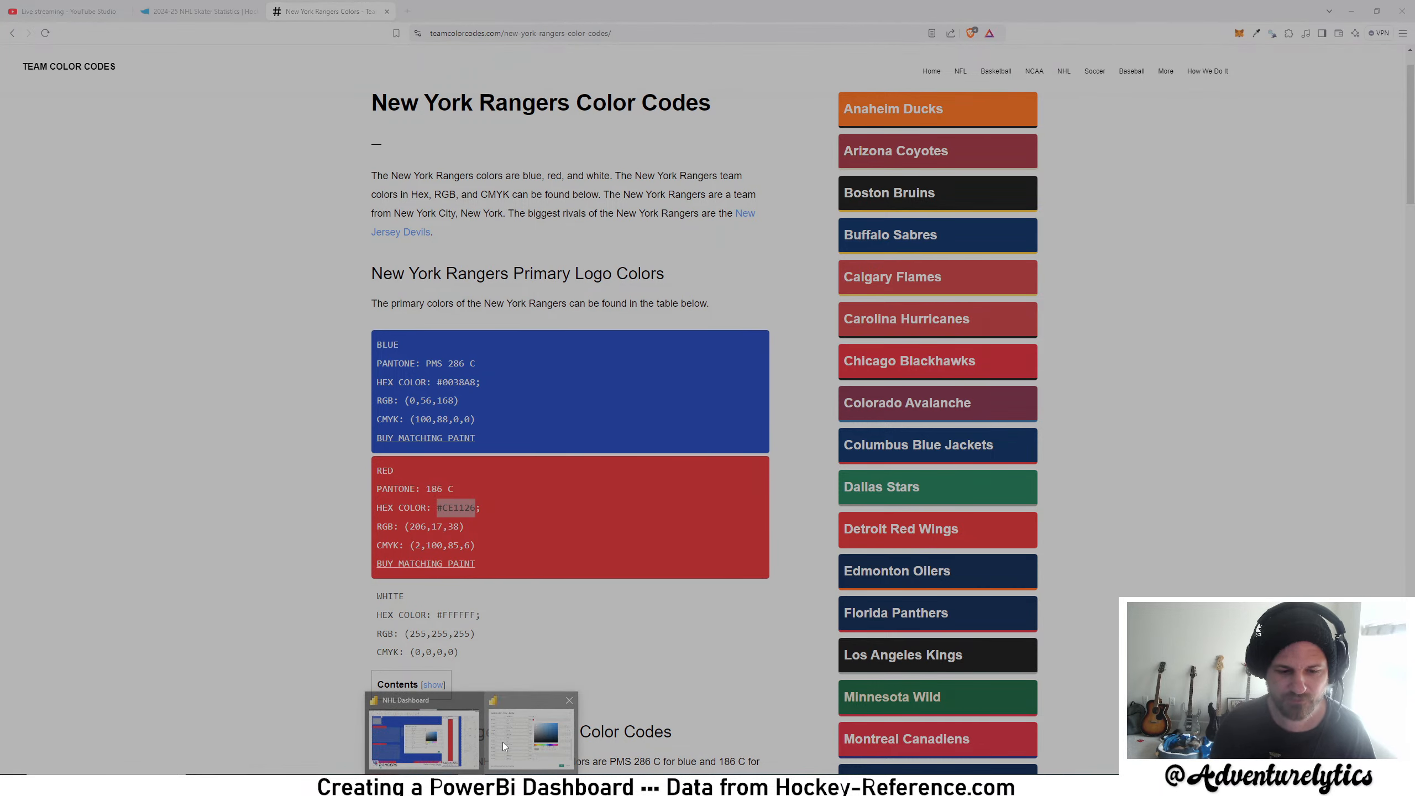
- Return to Power BI, paste #CE1126 as the Rangers rule's colour and apply the border colour rules
click(502, 743)
key(ctrl+v)
click(834, 544)
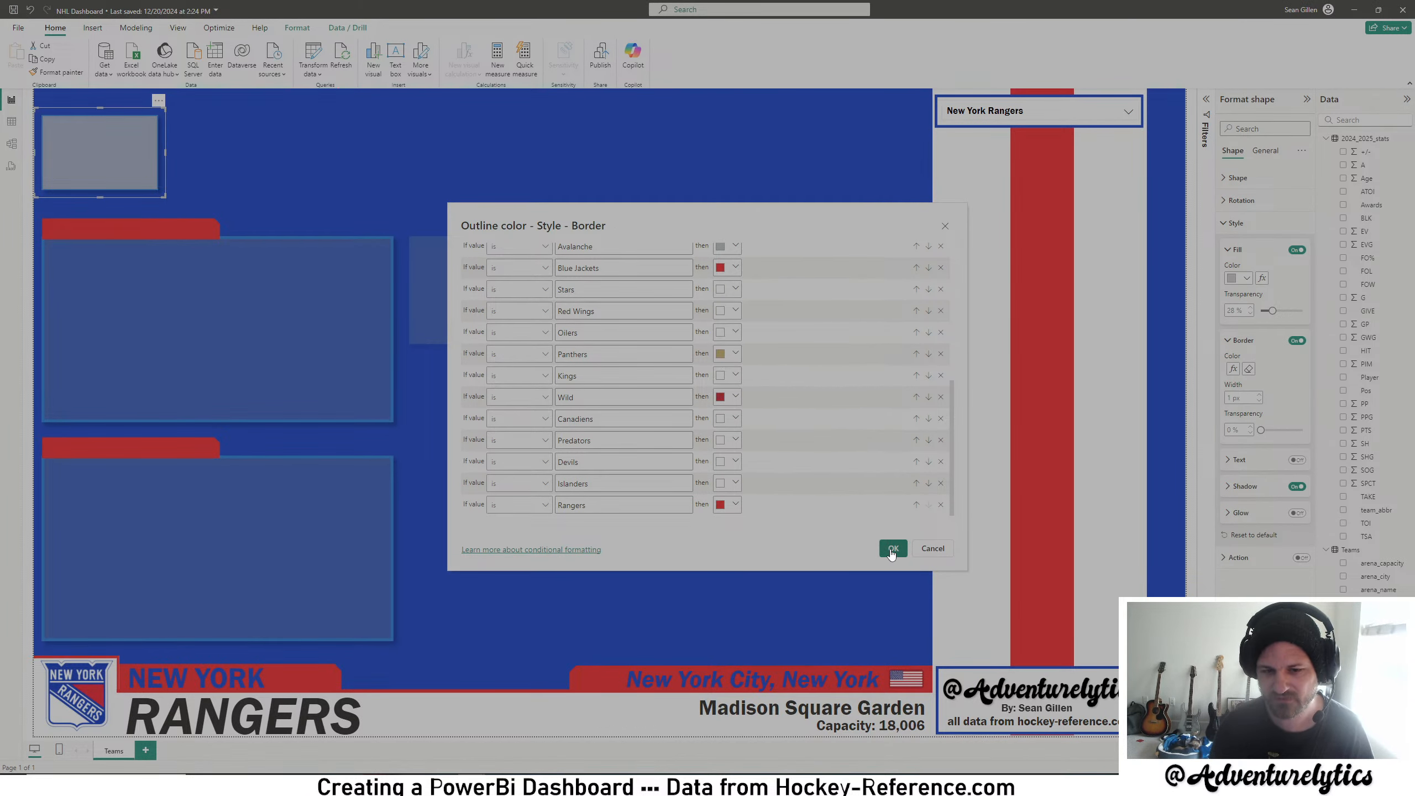
click(894, 549)
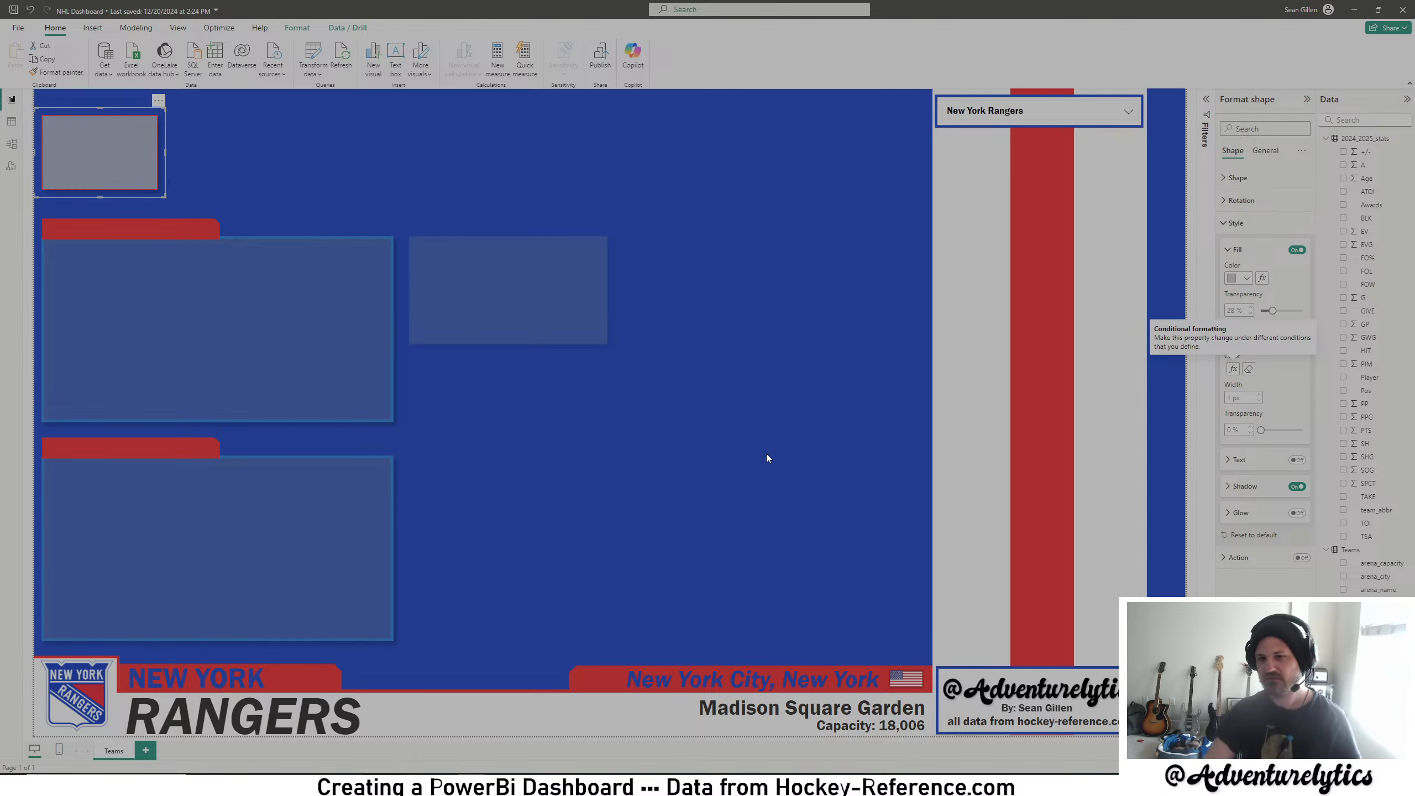
- Switch the team slicer to Ottawa Senators and add a Senators rule to the small rectangle's border colour formatting
click(1126, 114)
scroll(1007, 240, down, 3)
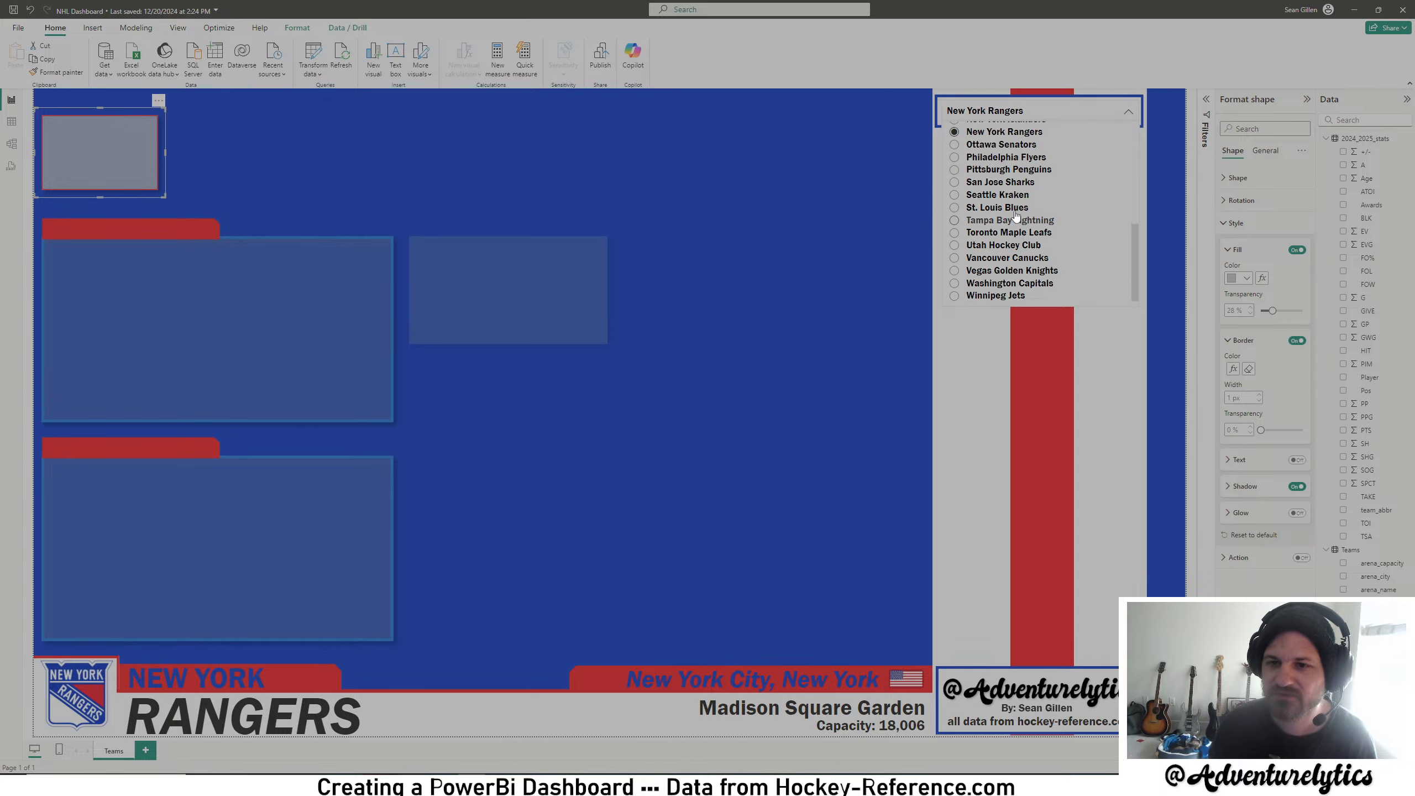
scroll(1007, 245, up, 3)
click(1006, 236)
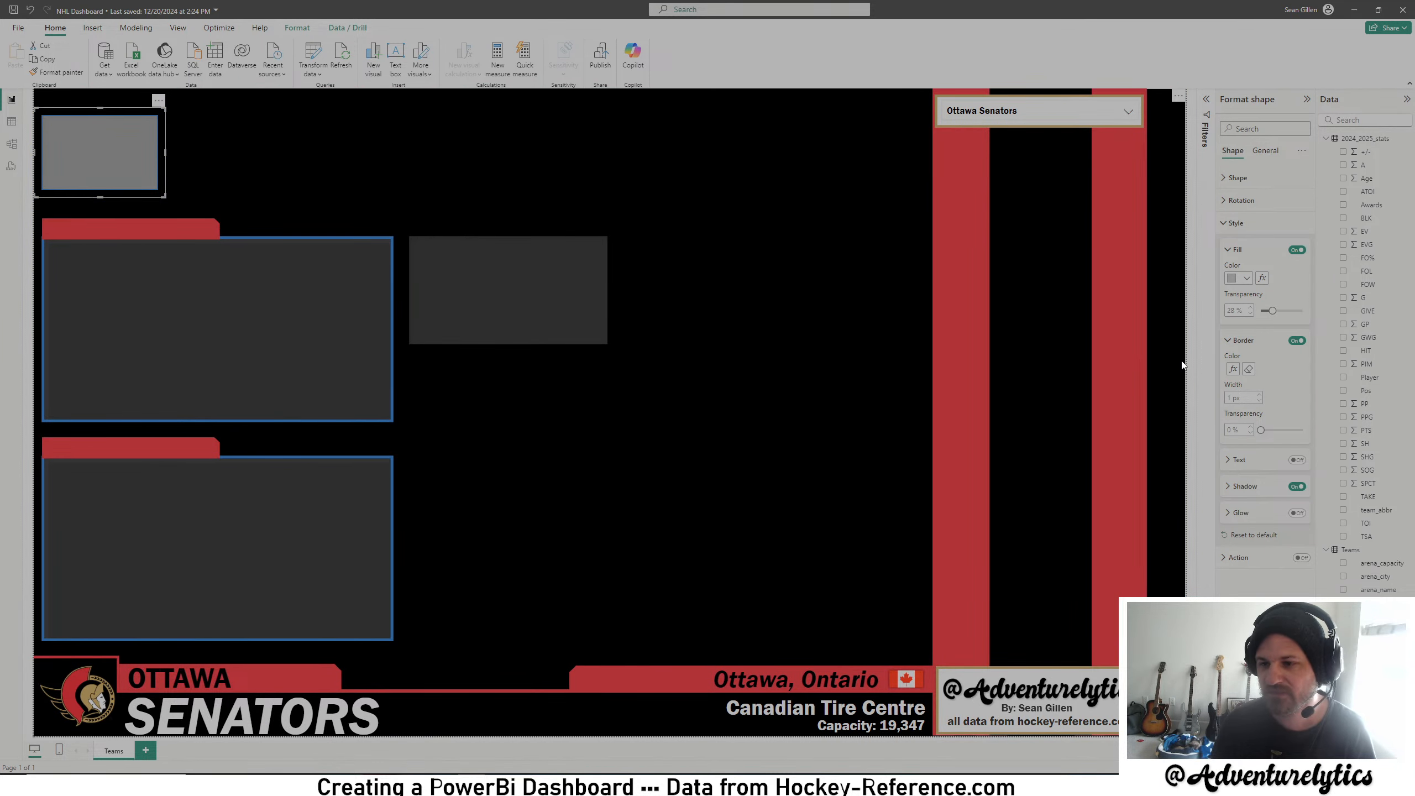
click(1233, 369)
click(938, 344)
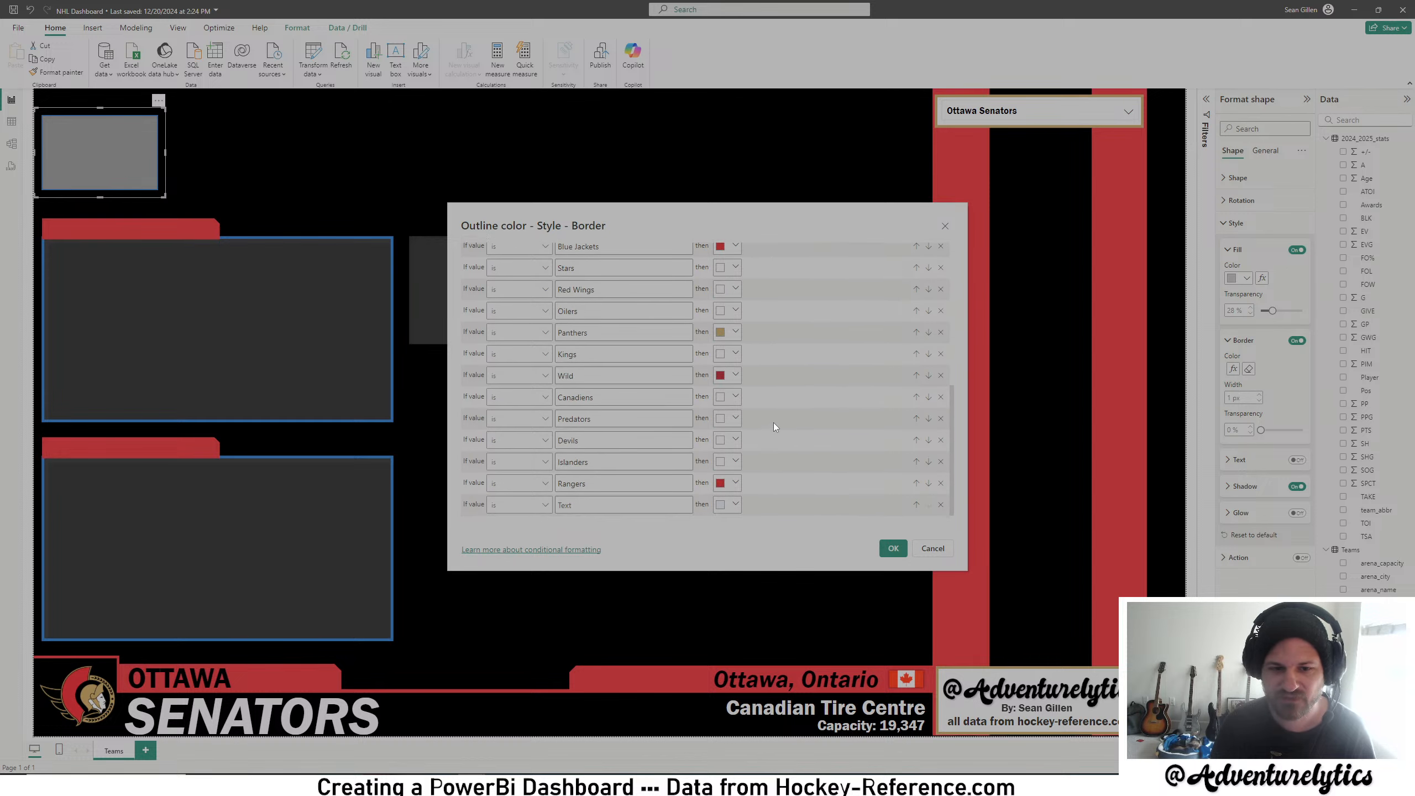
text(Senators)
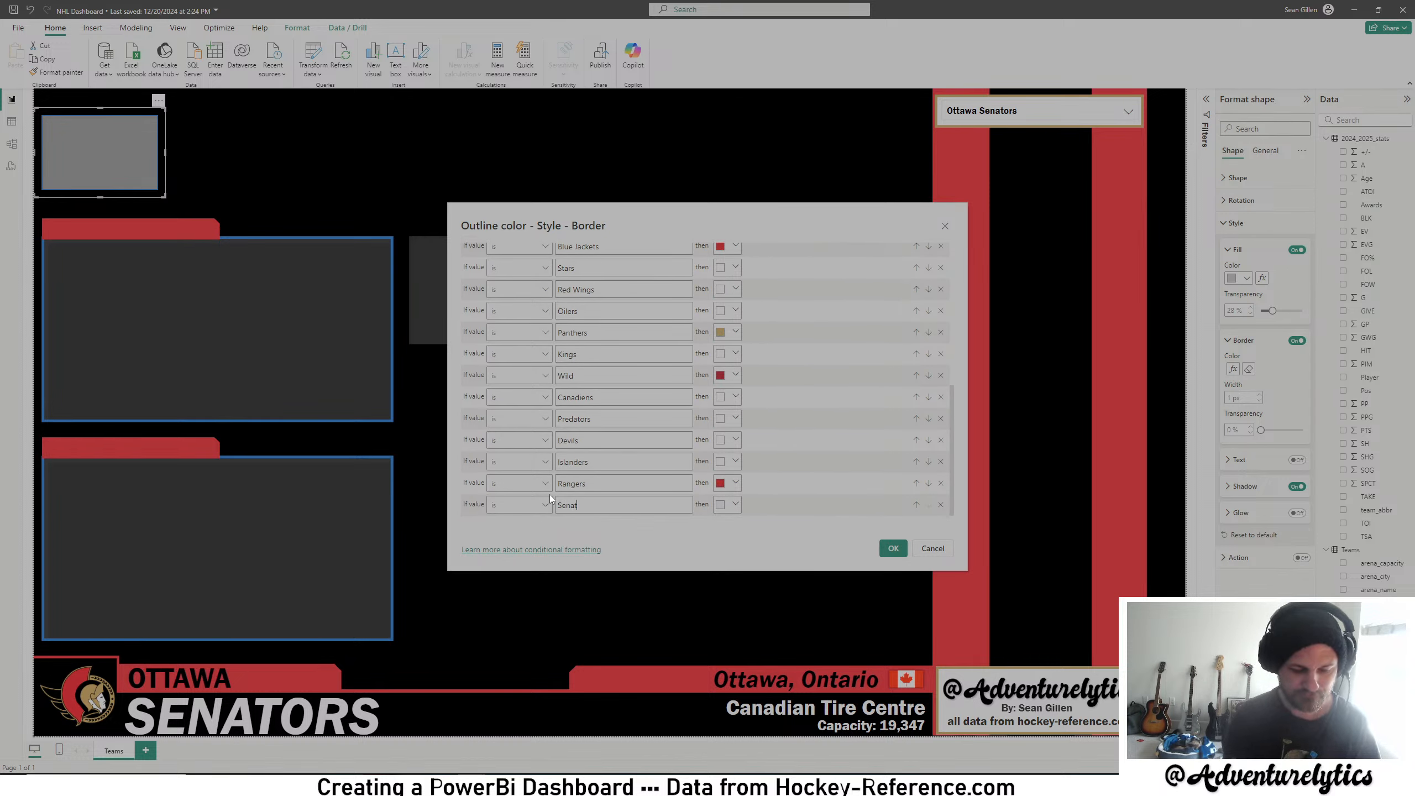
- Open the Senators rule's colour choices, switch to the browser and copy the red hex #DA1A32 from the Ottawa Senators colour codes page
click(734, 505)
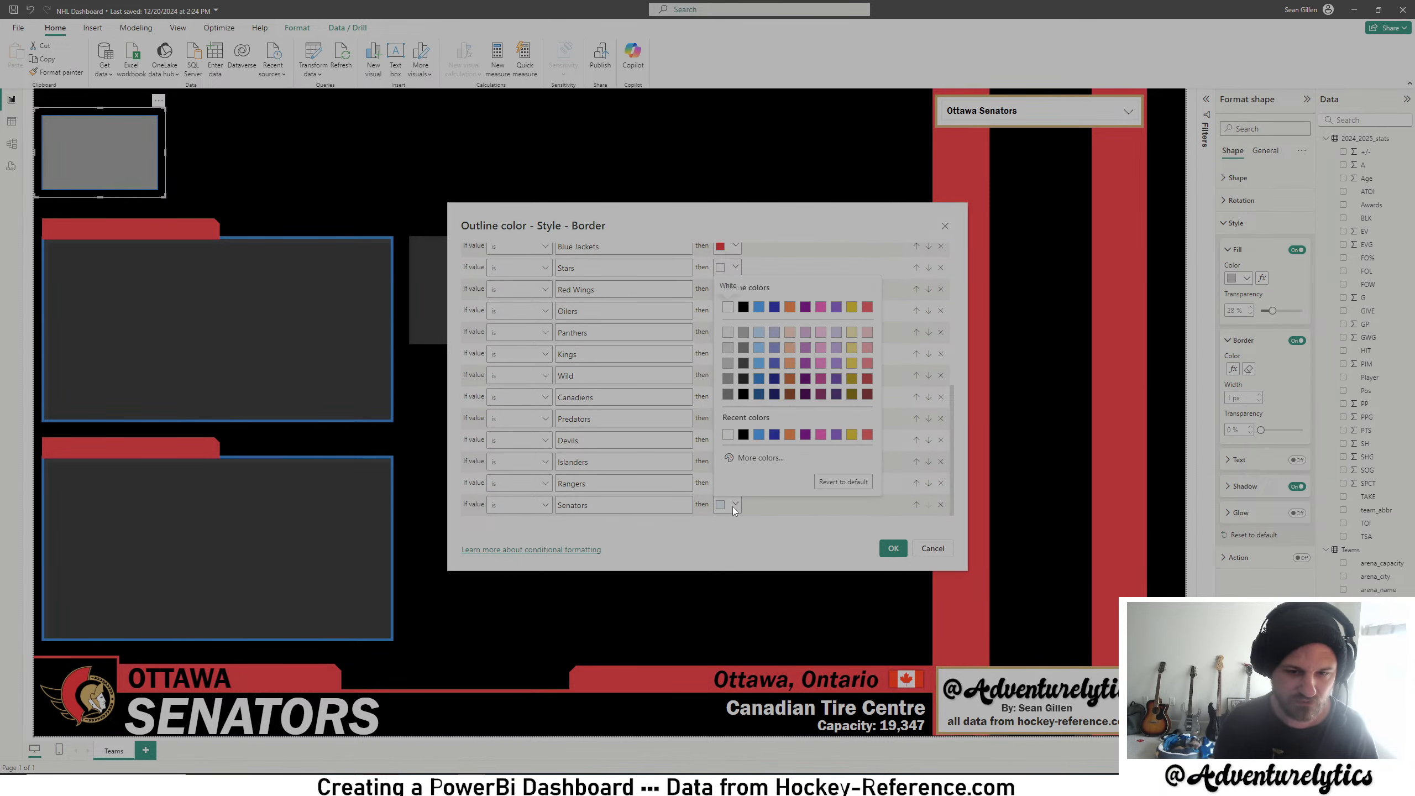
click(414, 744)
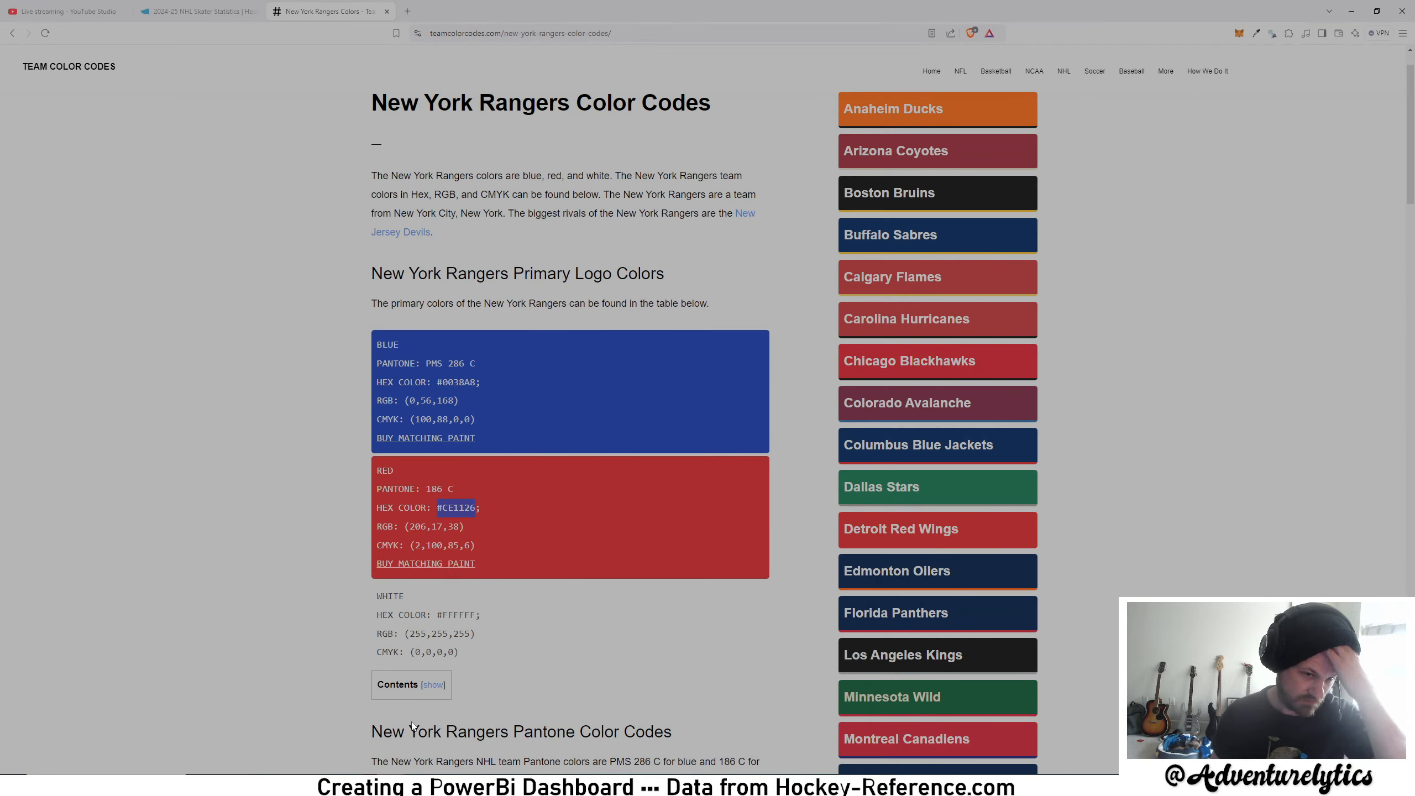
scroll(925, 565, down, 3)
scroll(924, 564, down, 3)
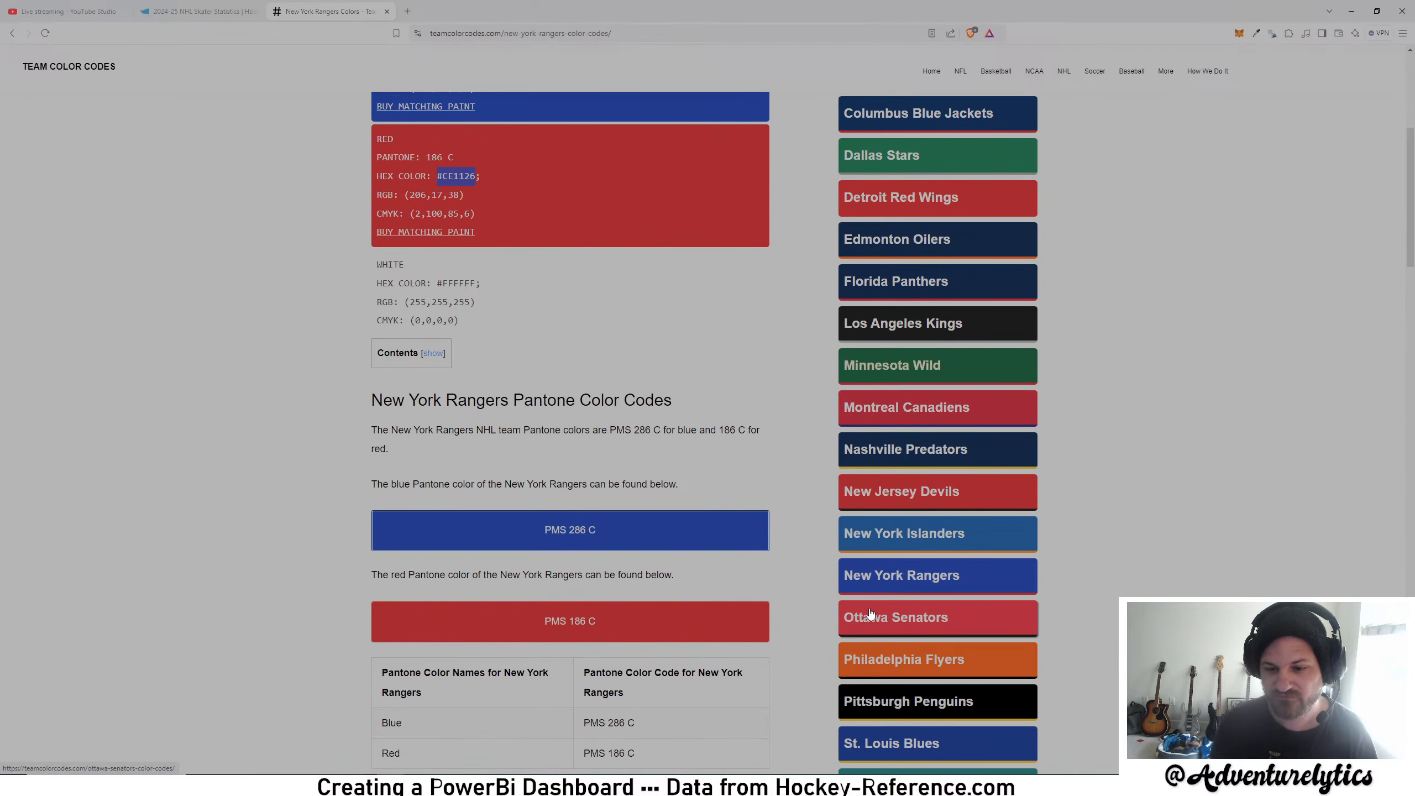
click(925, 622)
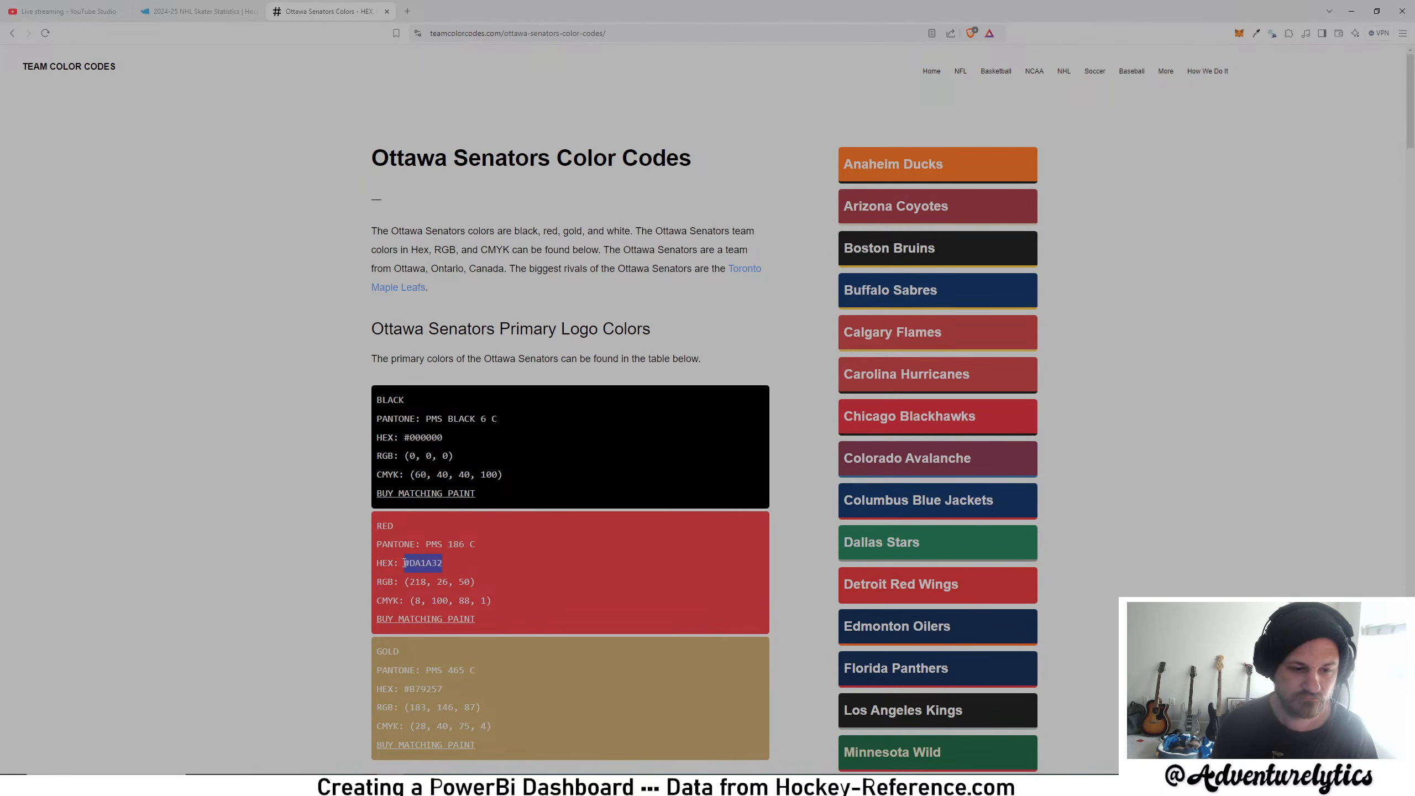
- Return to Power BI, paste #DA1A32 as the Senators rule's custom colour and apply the border colour rules
click(513, 742)
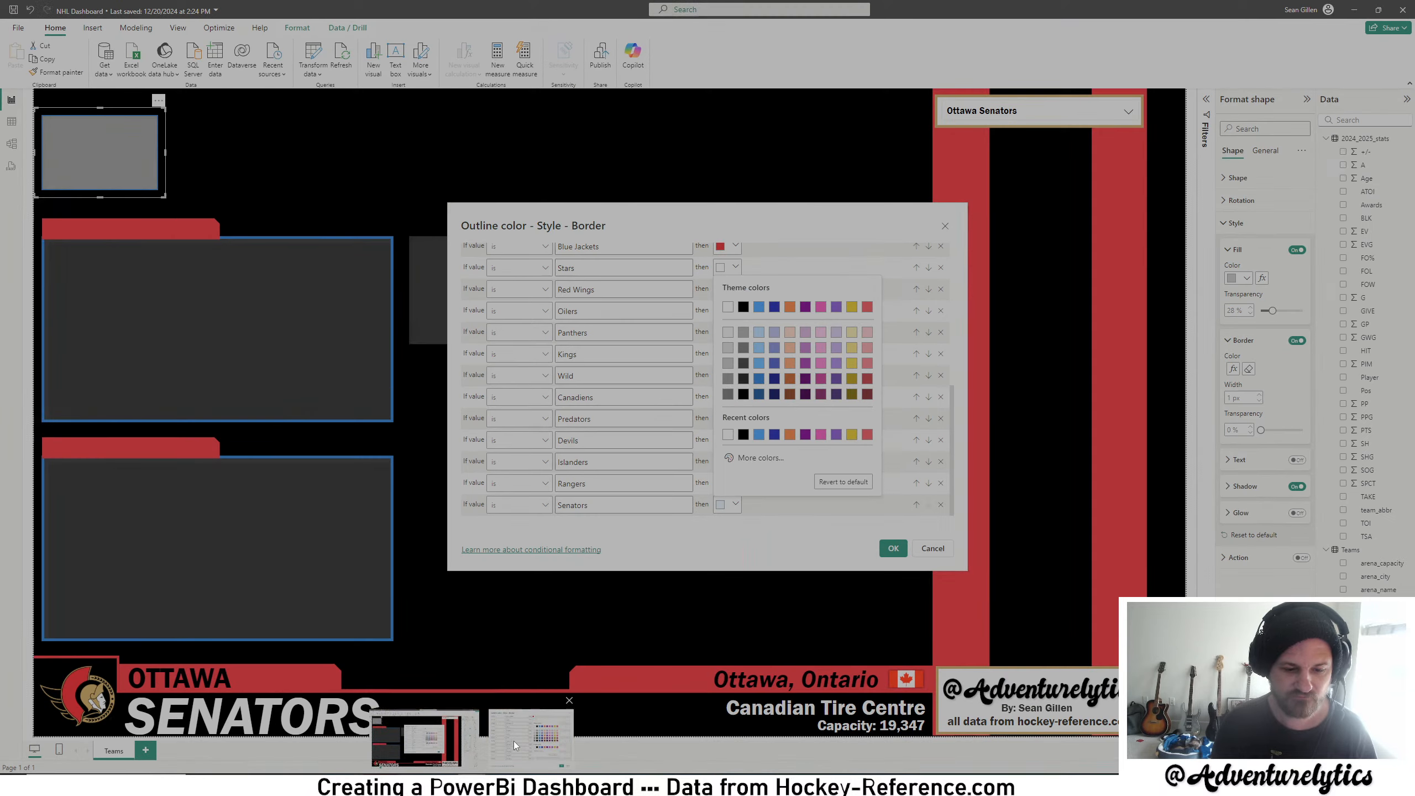
click(765, 460)
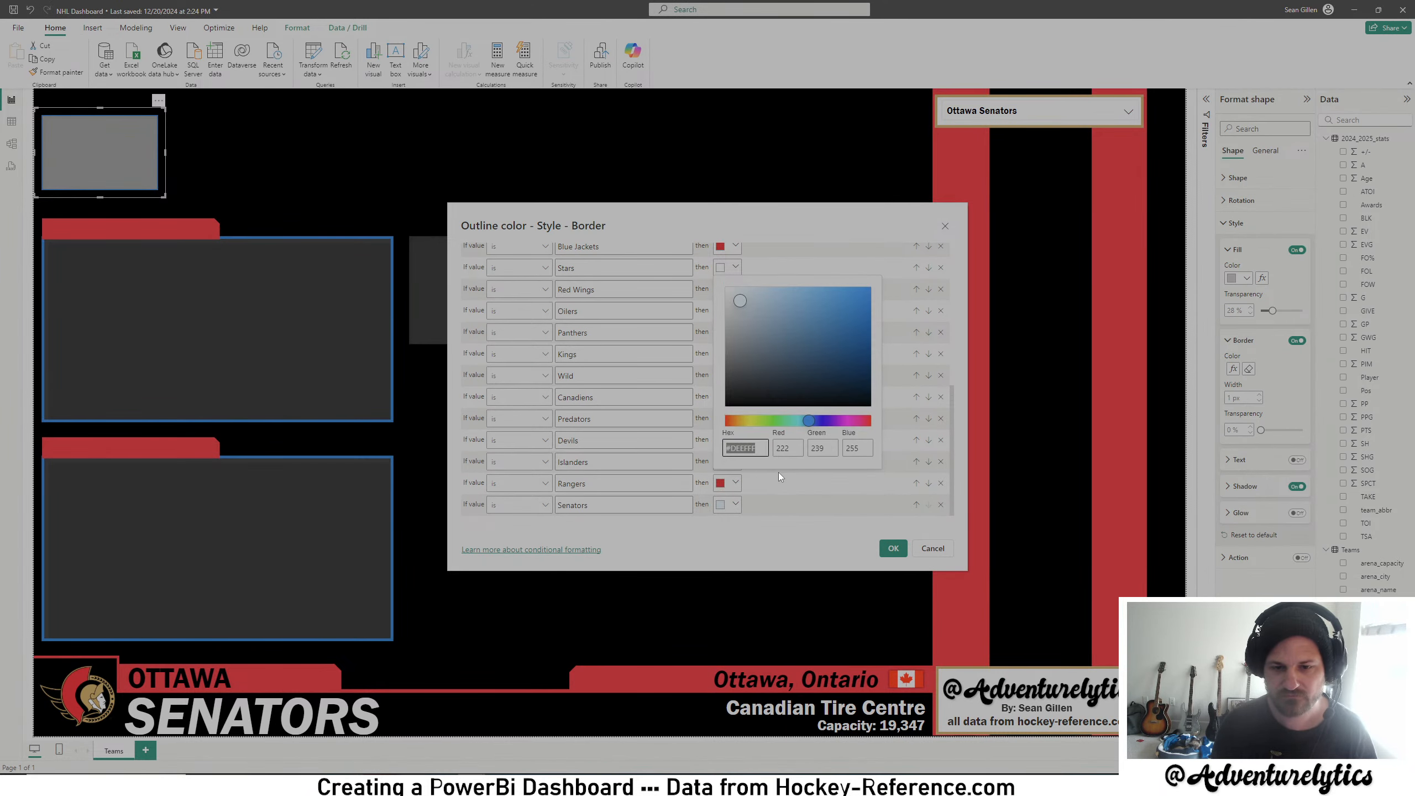
key(ctrl+v)
click(806, 535)
click(894, 548)
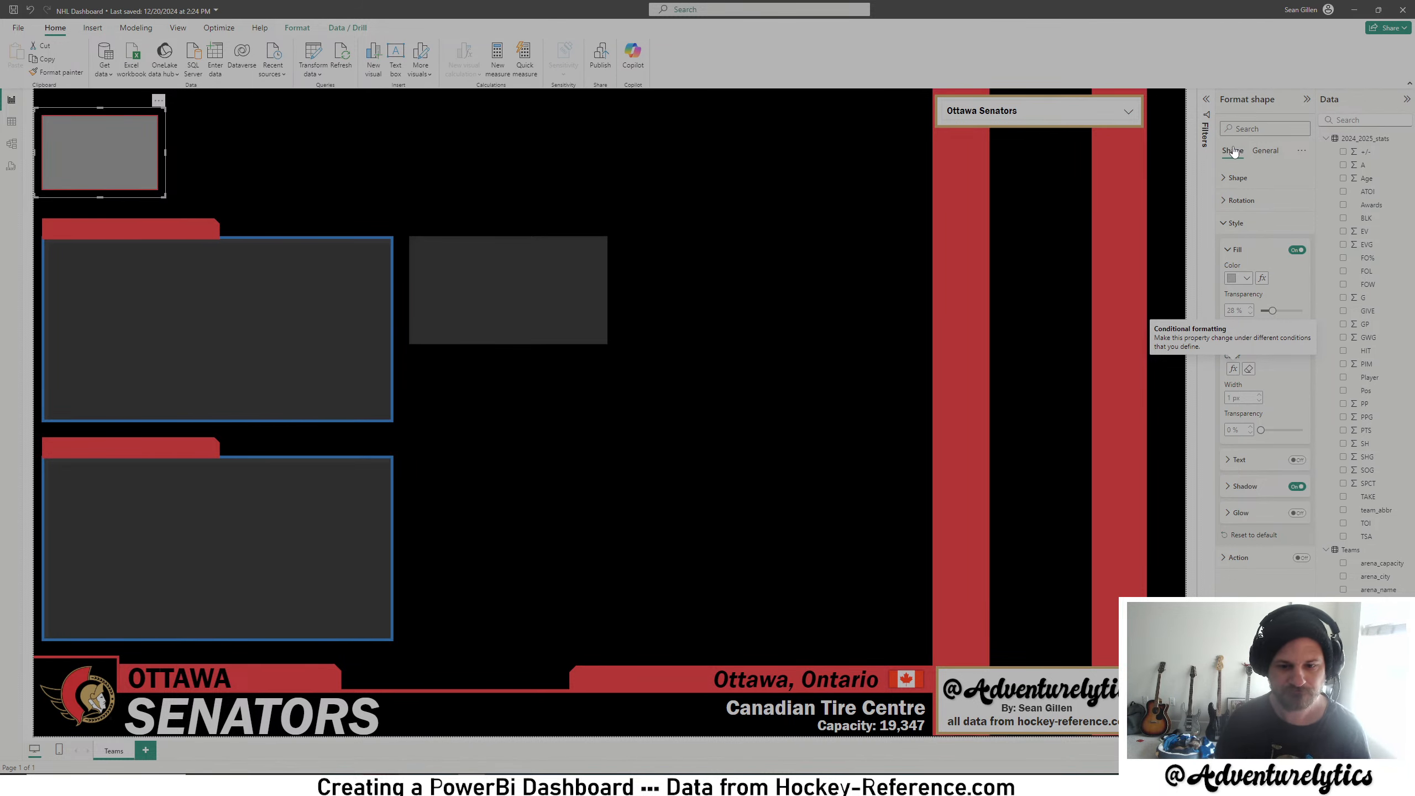
- Show Philadelphia Flyers in the team slicer to check its border, and move on to Pittsburgh Penguins
click(1136, 115)
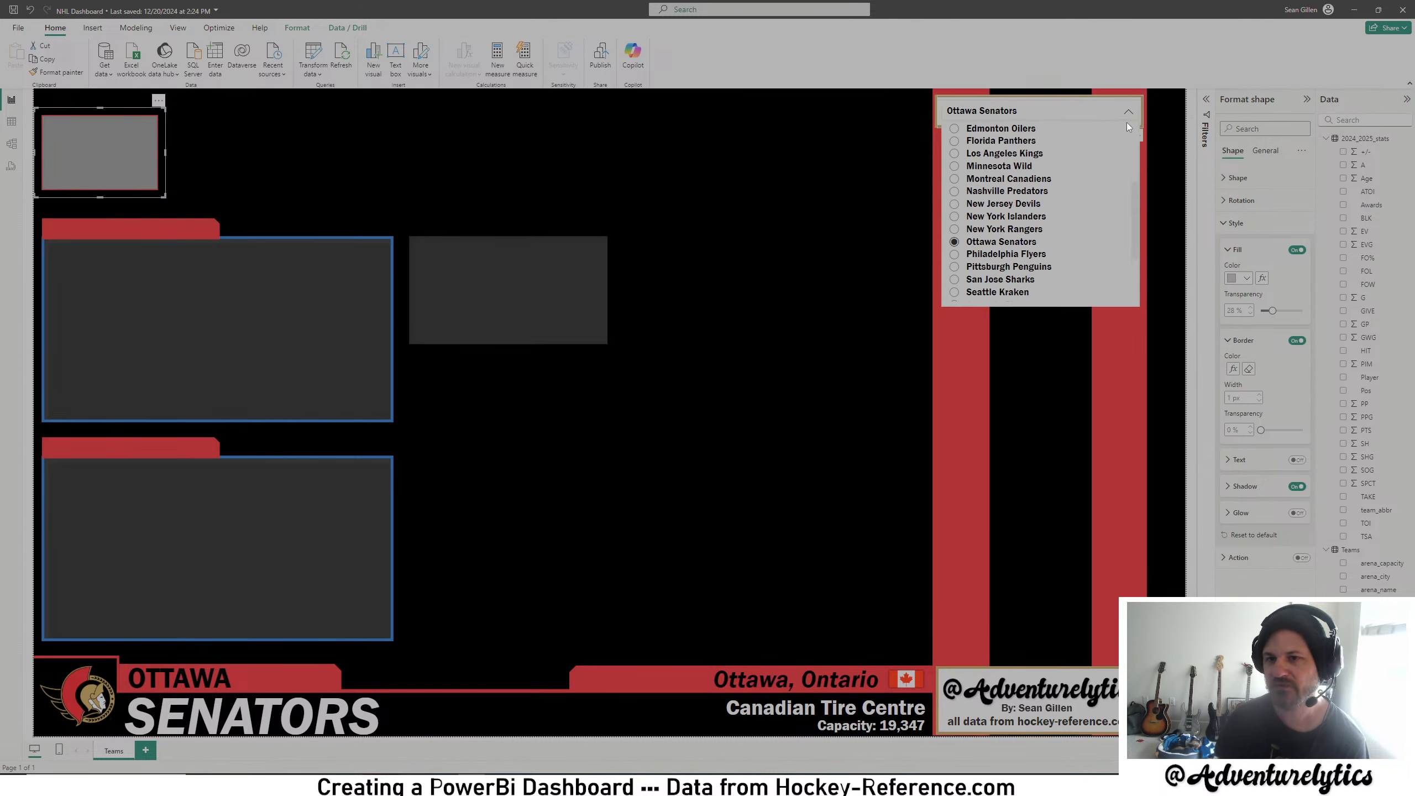
click(1024, 254)
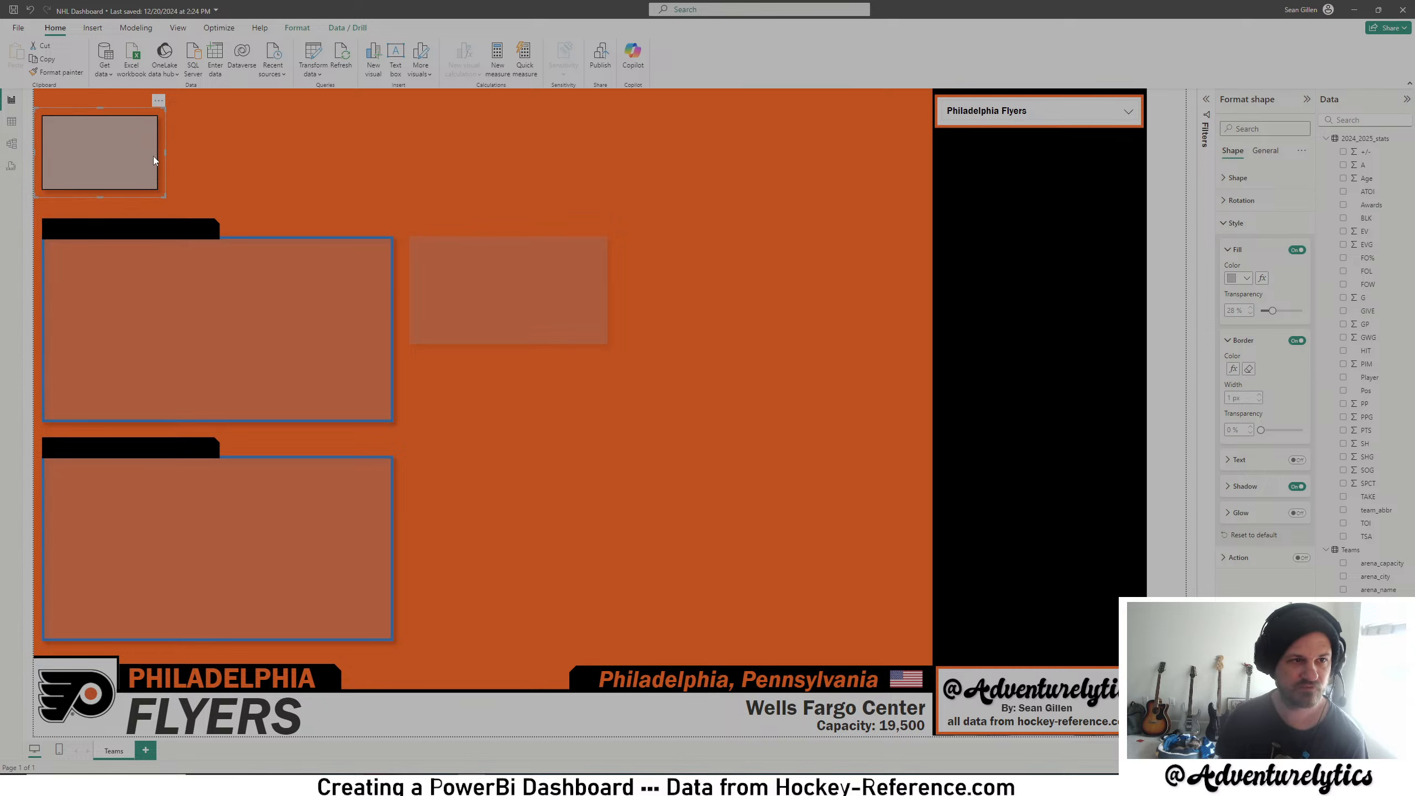
click(1121, 117)
scroll(1012, 223, down, 3)
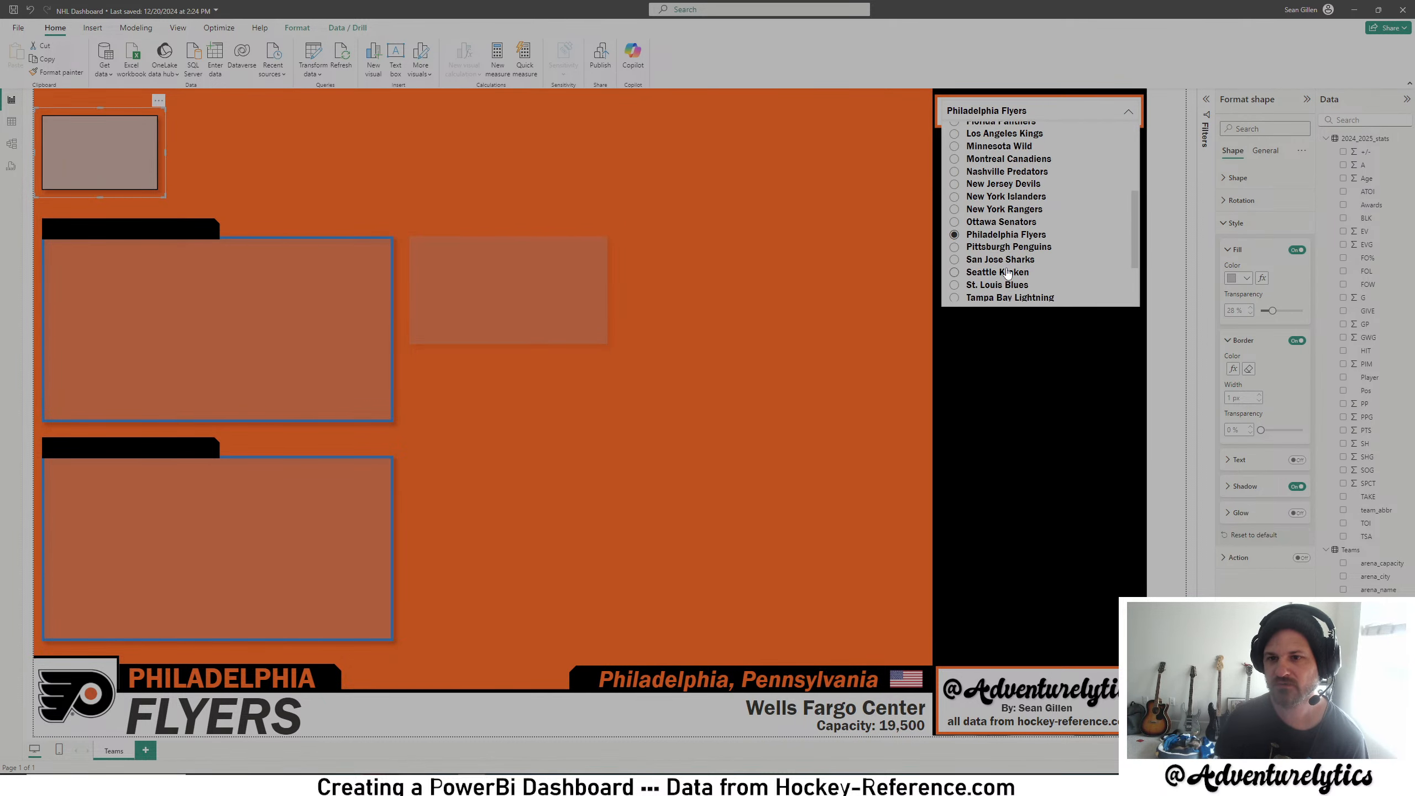
click(1011, 183)
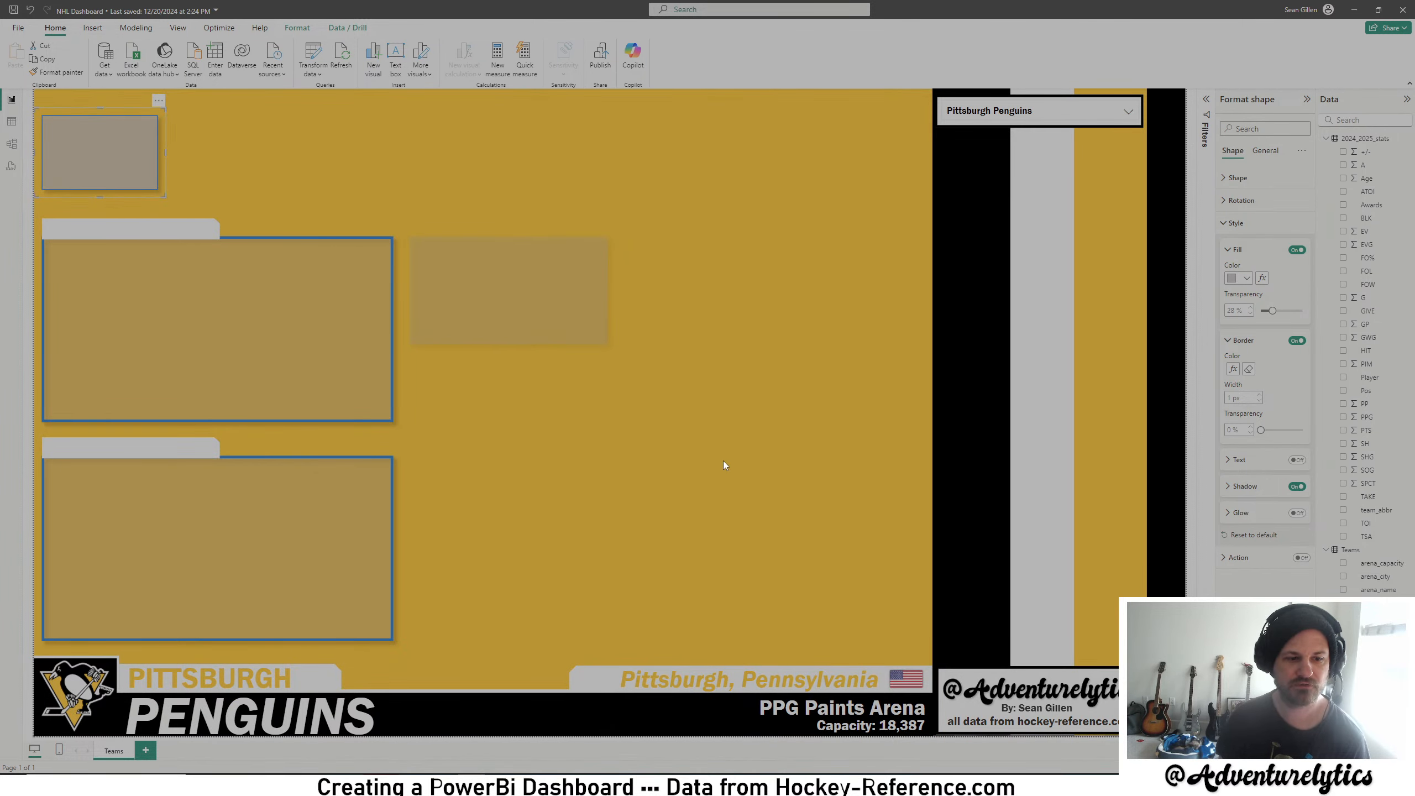
- Add a Penguins rule with white to the small rectangle's border colour formatting and apply it
click(1236, 373)
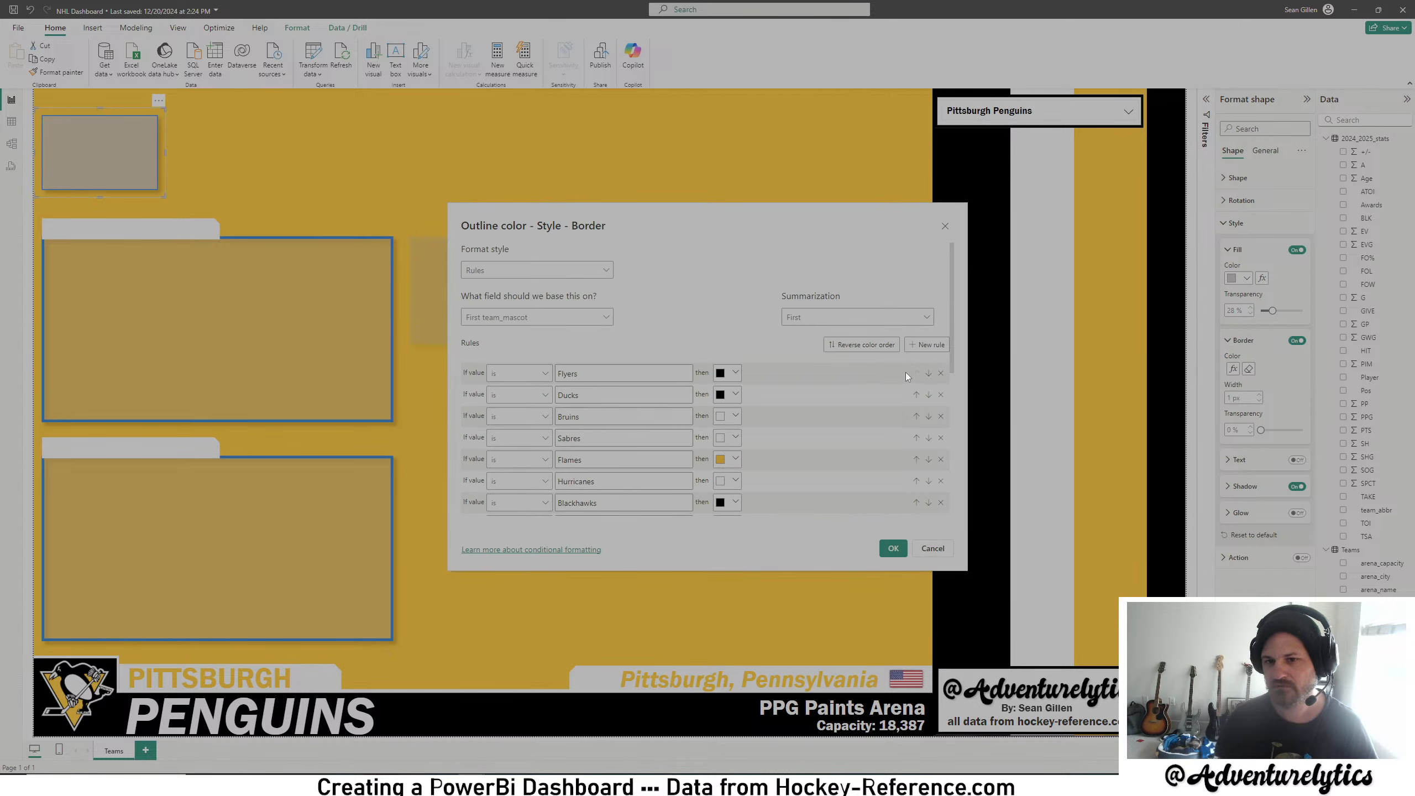
click(926, 345)
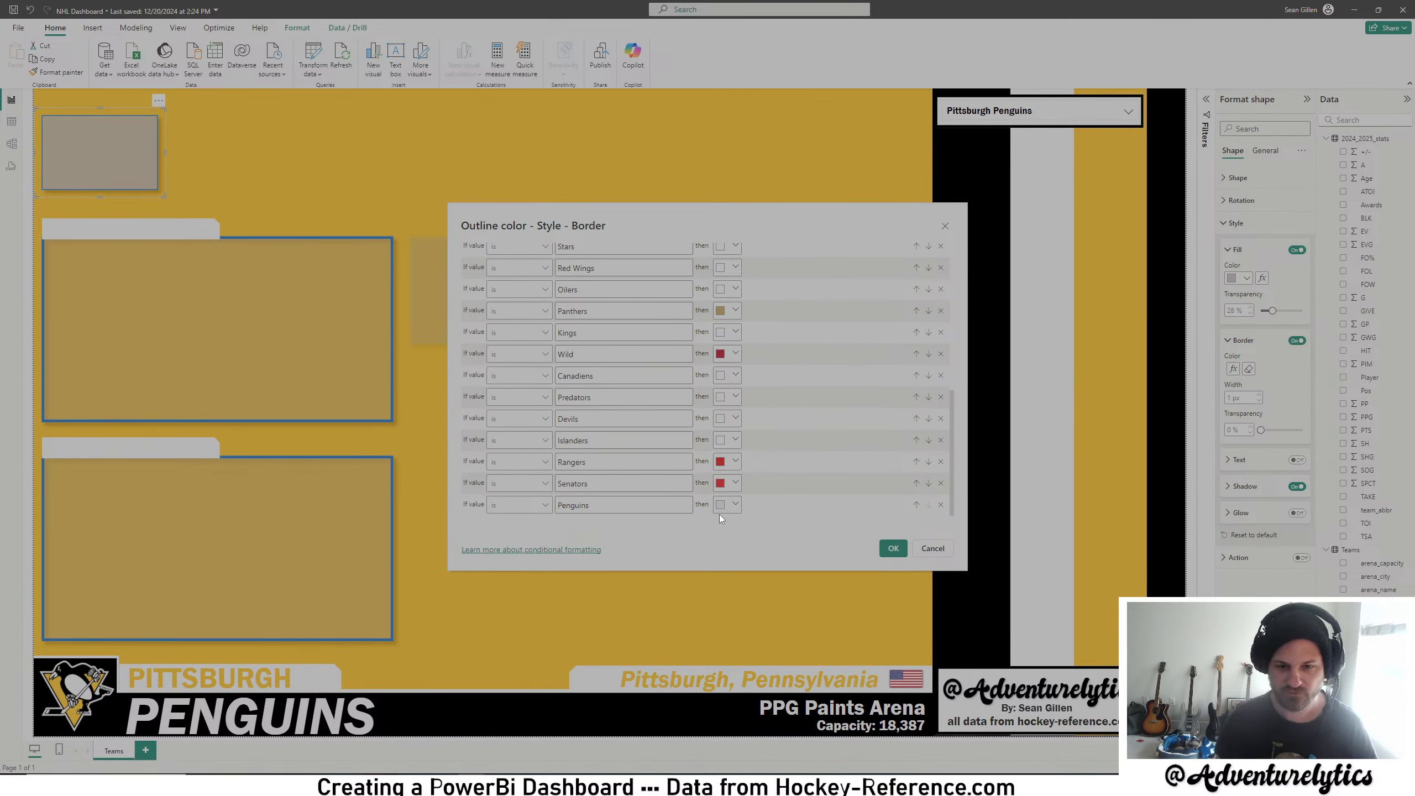
click(723, 508)
click(730, 441)
click(895, 549)
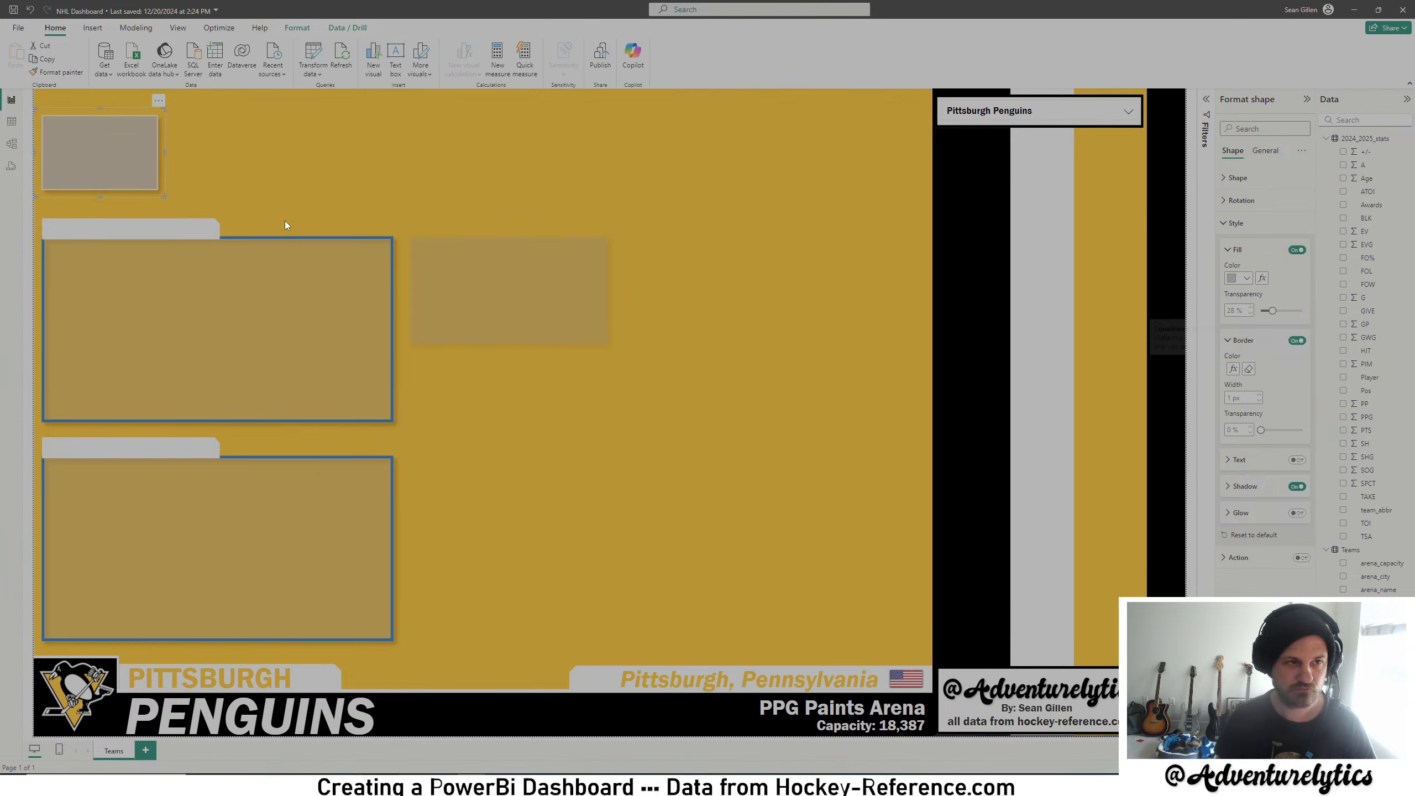
- Switch the team slicer to San Jose Sharks
click(1124, 112)
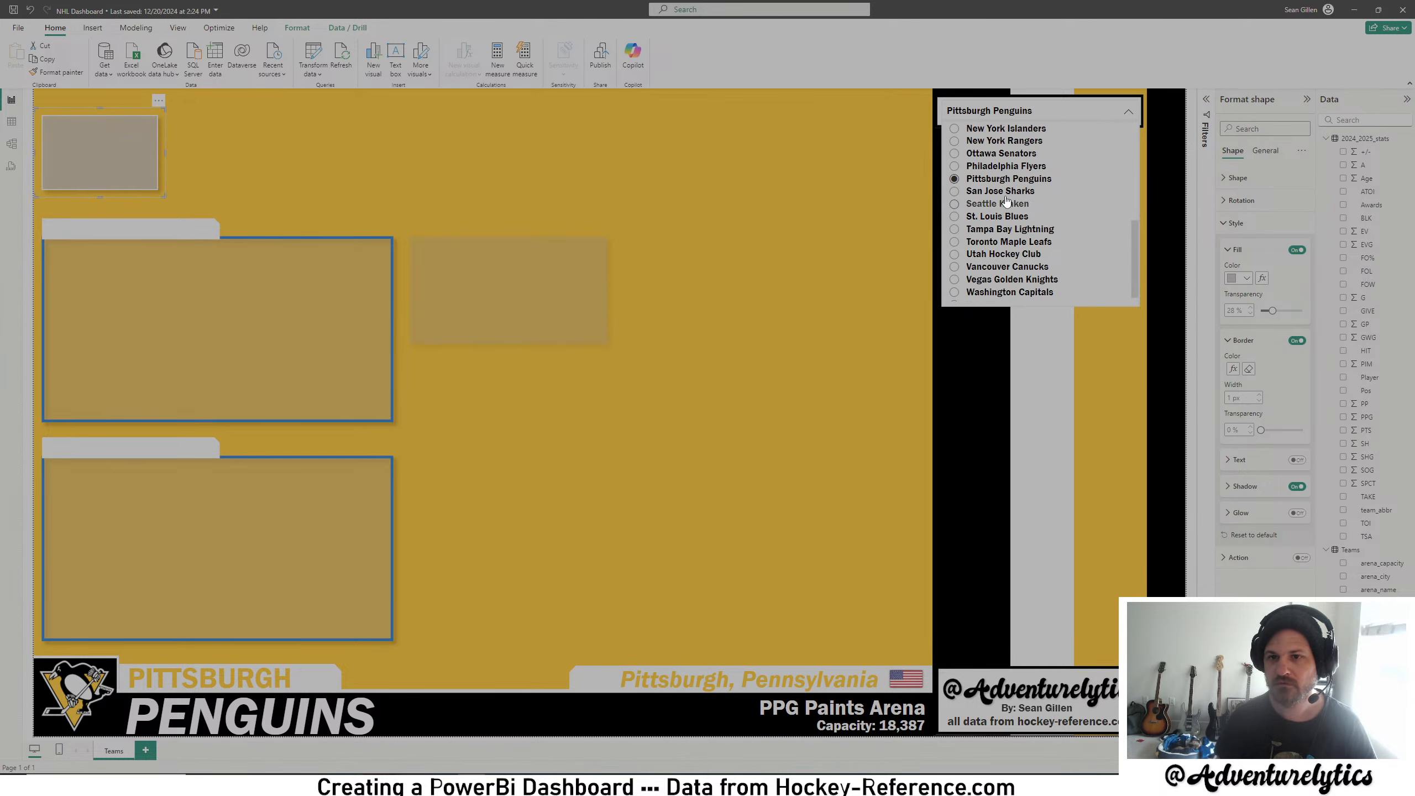
click(996, 204)
click(1126, 115)
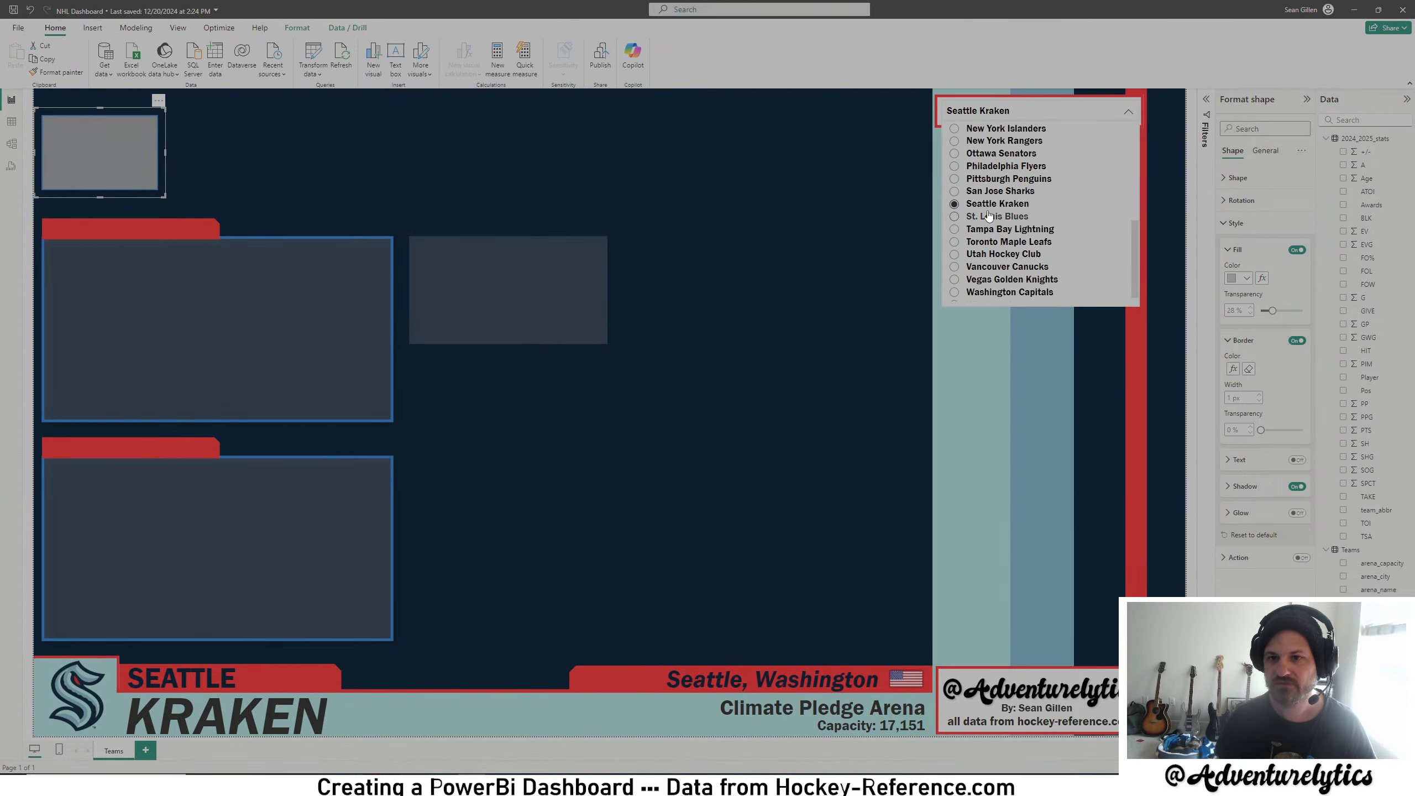
click(995, 193)
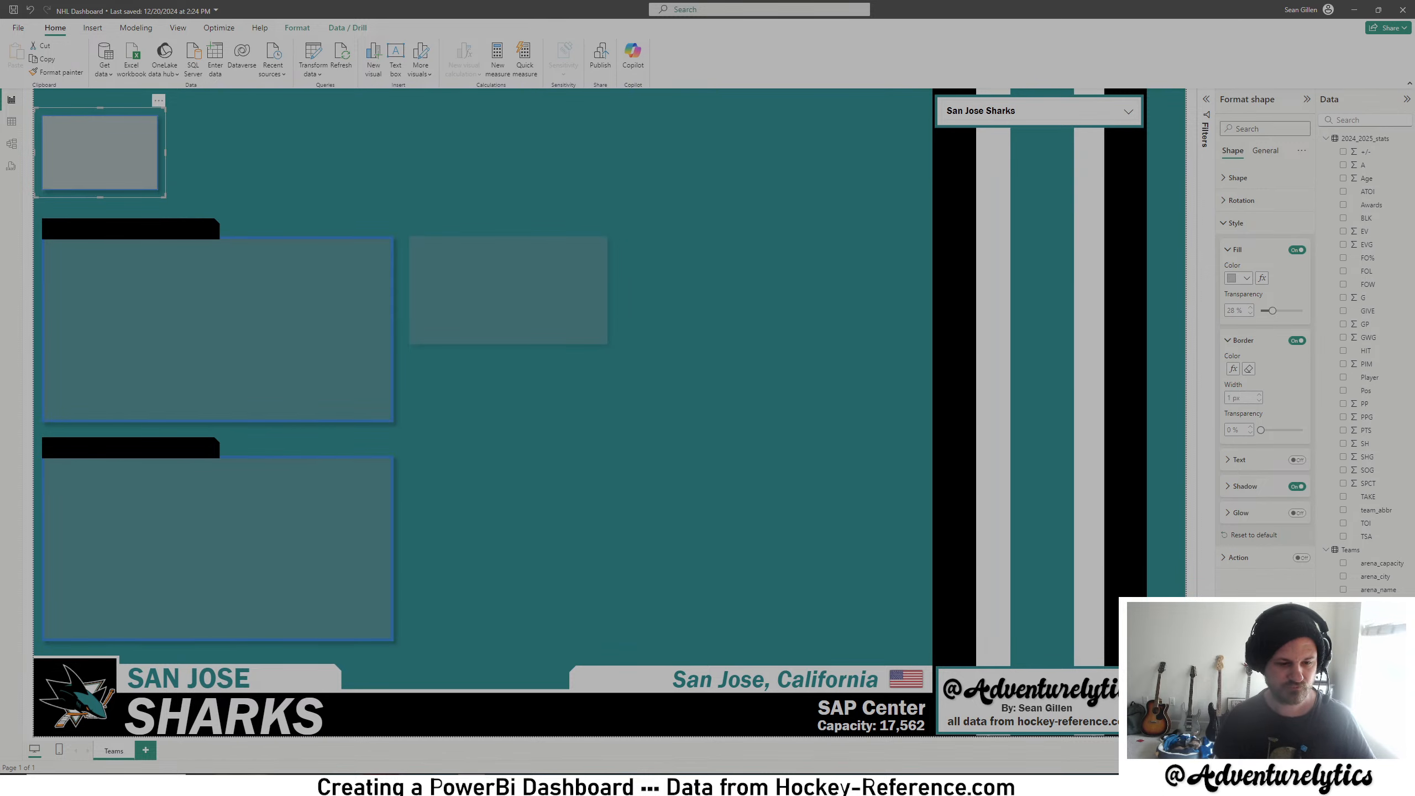
- Switch to the browser, check the livestream's analytics in YouTube Studio and return to Power BI
click(391, 784)
click(357, 731)
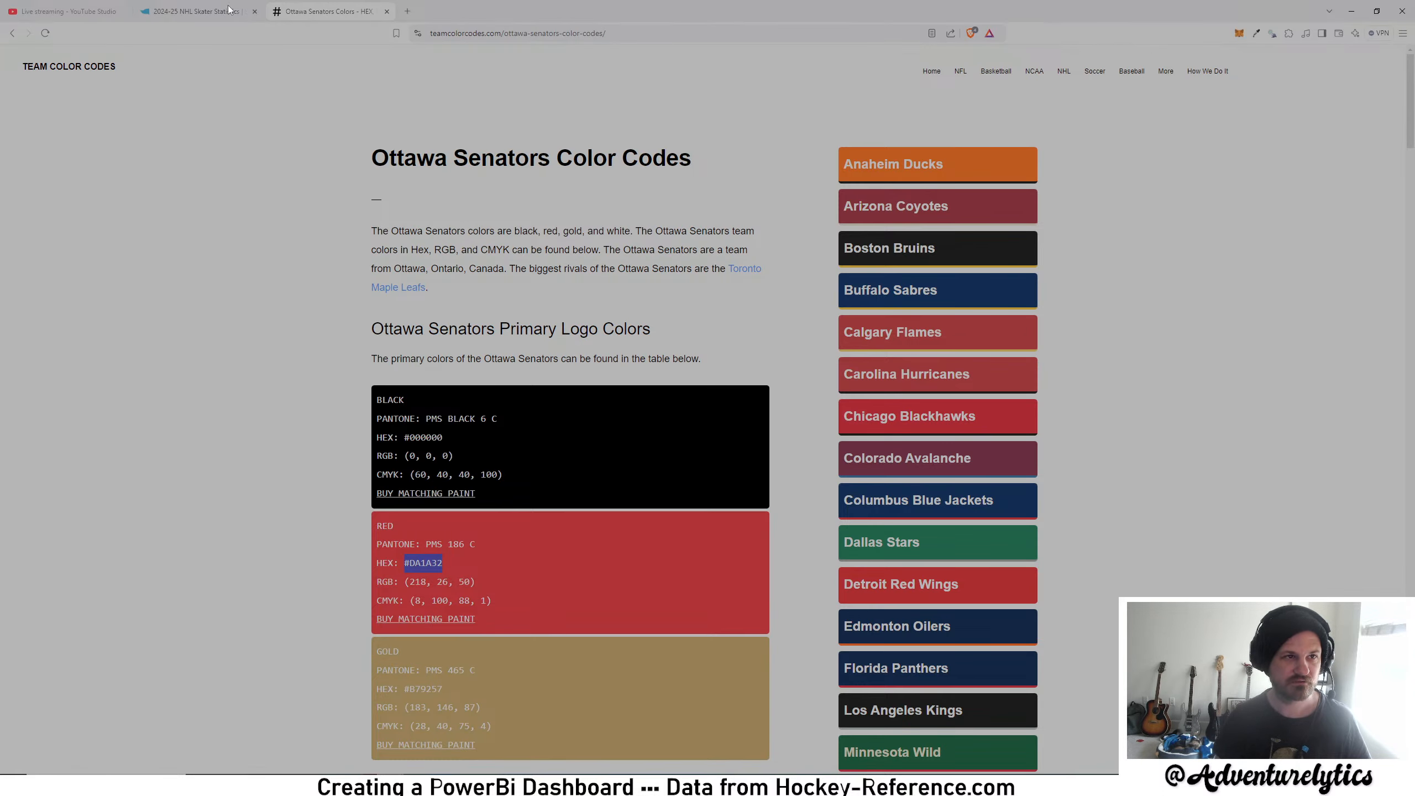
click(79, 3)
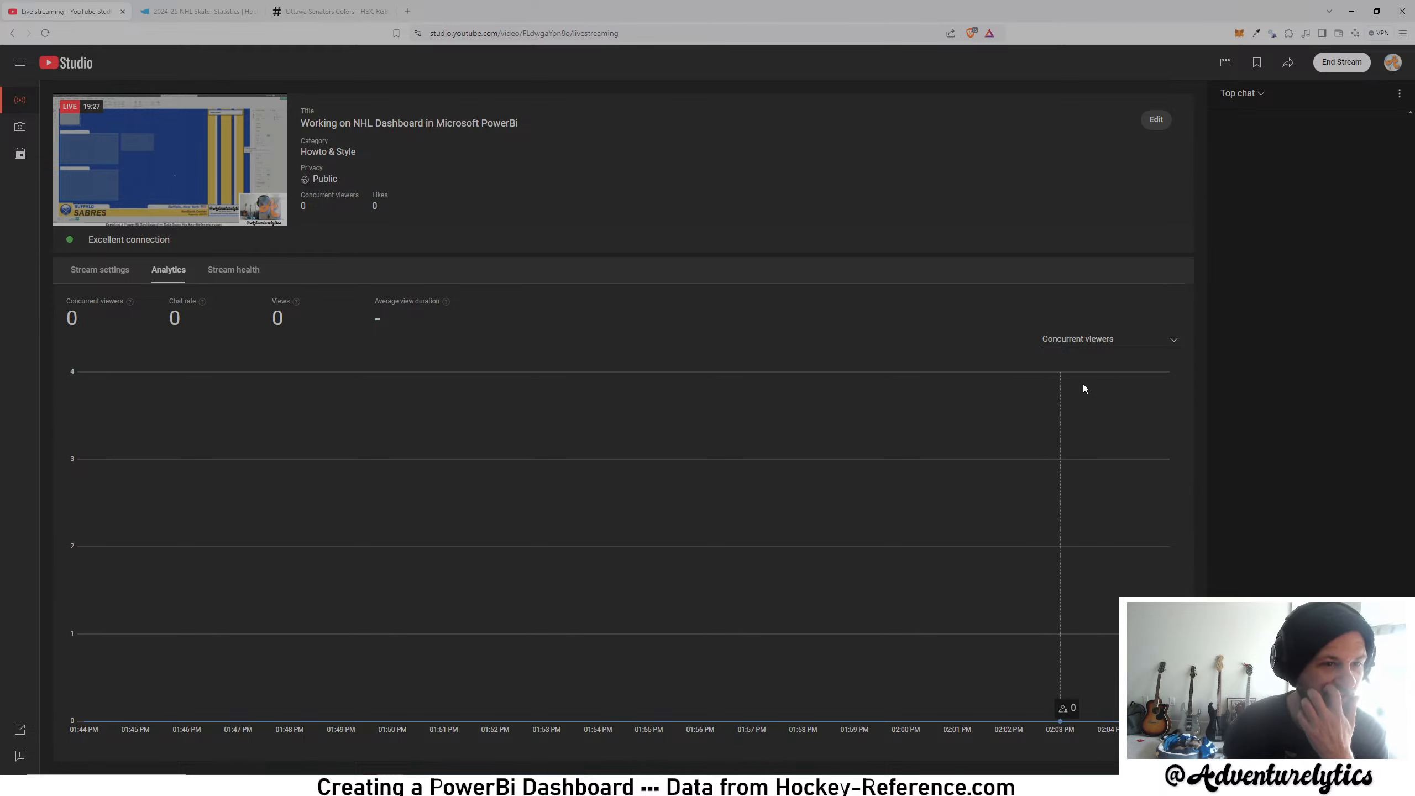
click(279, 205)
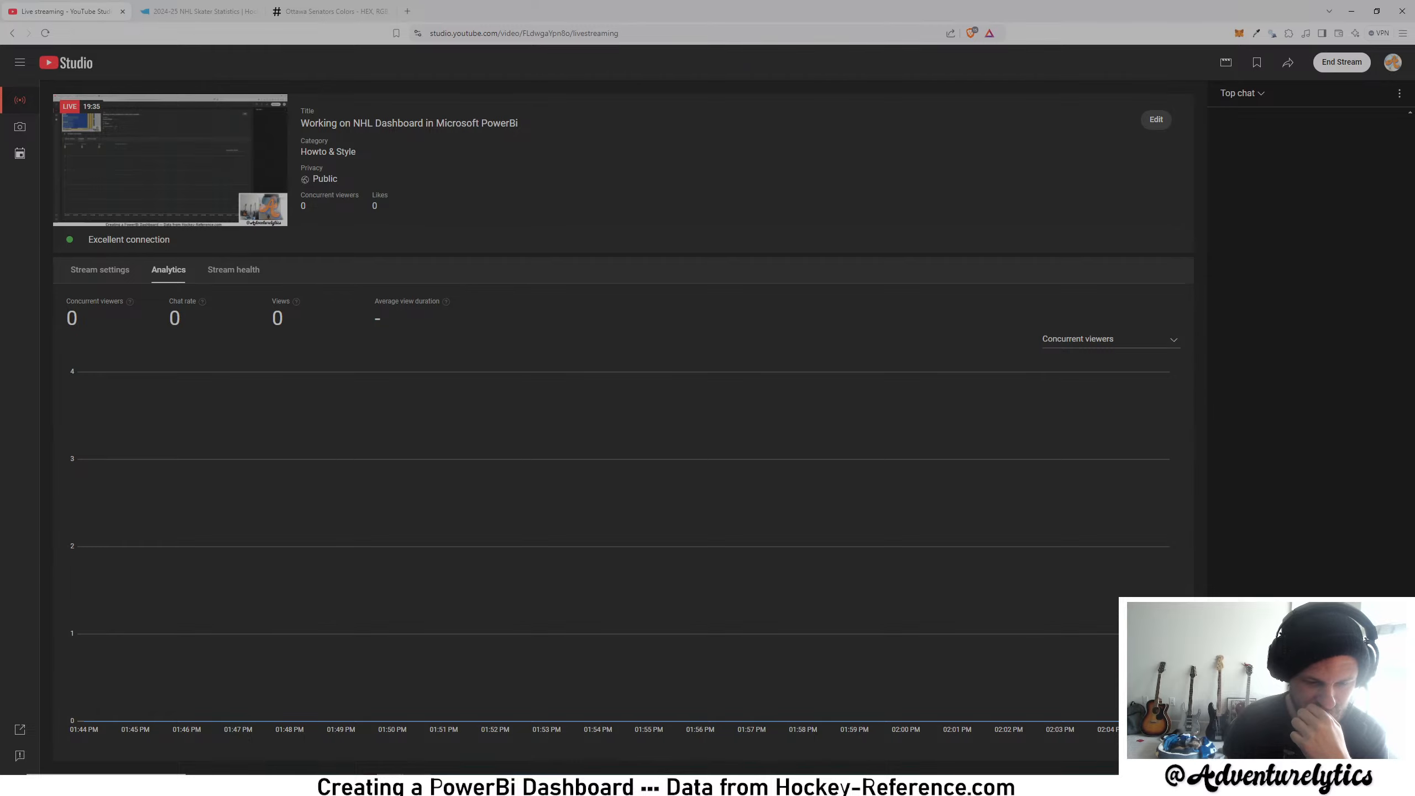
click(363, 785)
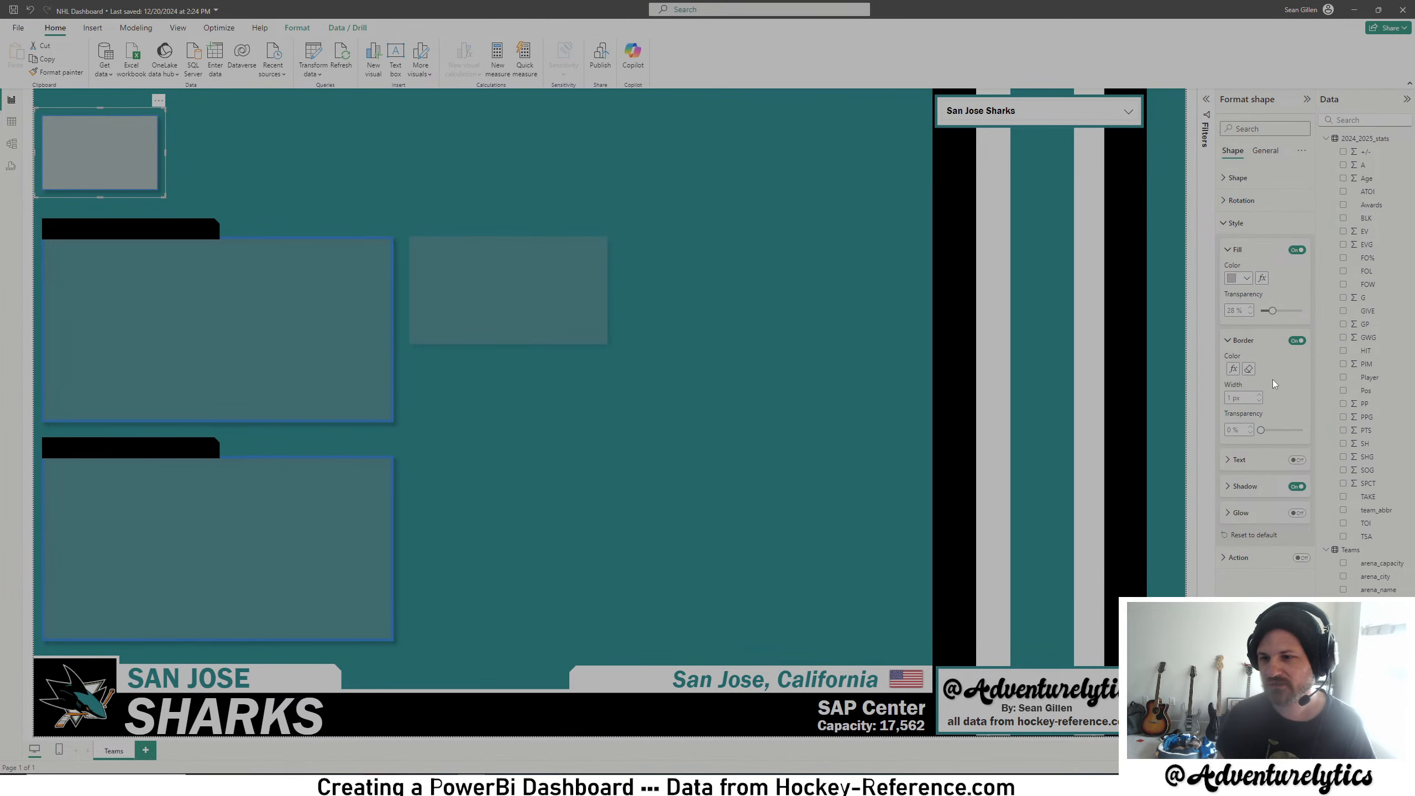
- Add a Sharks rule with white to the small rectangle's border colour formatting and apply it
click(1233, 368)
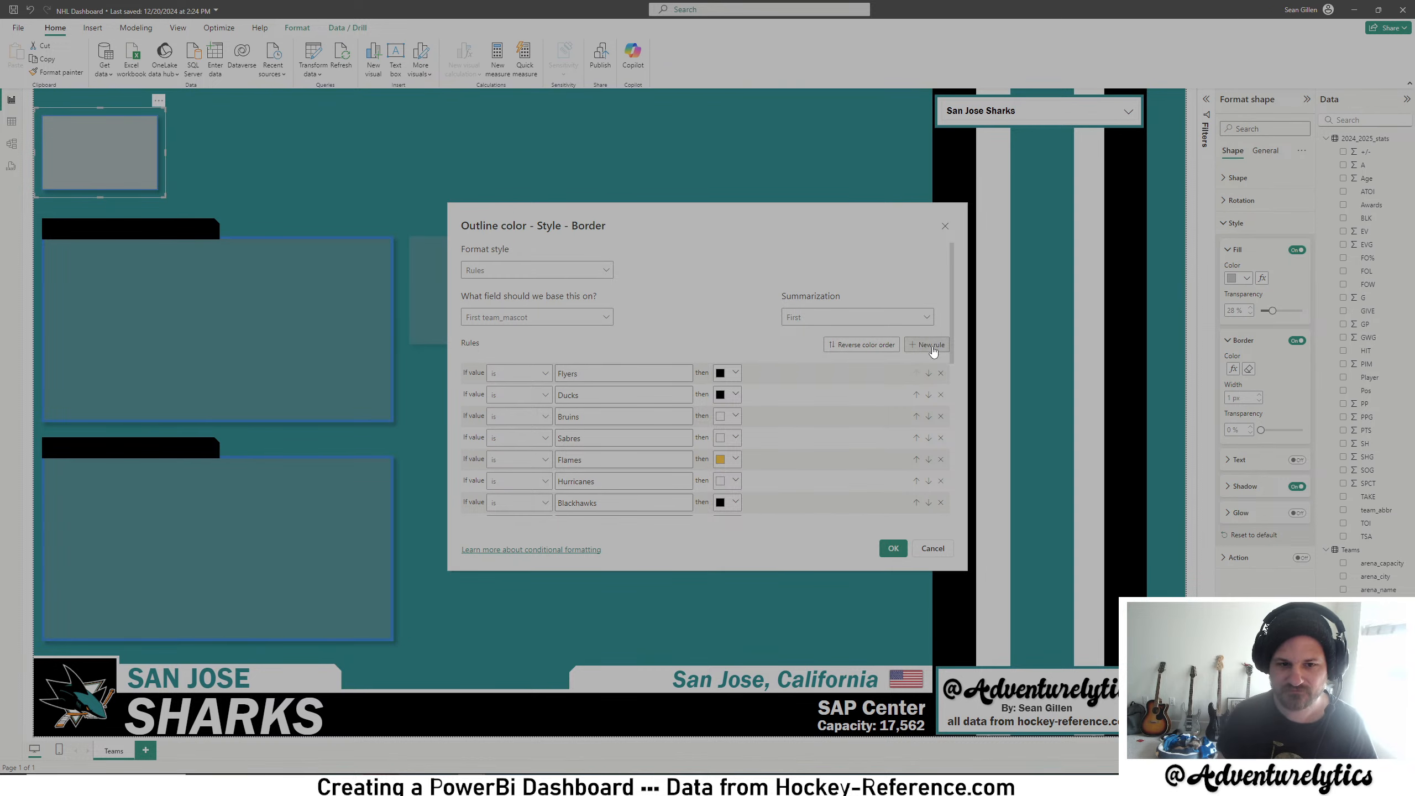
scroll(760, 468, down, 5)
scroll(761, 473, down, 3)
click(559, 505)
text(Sha)
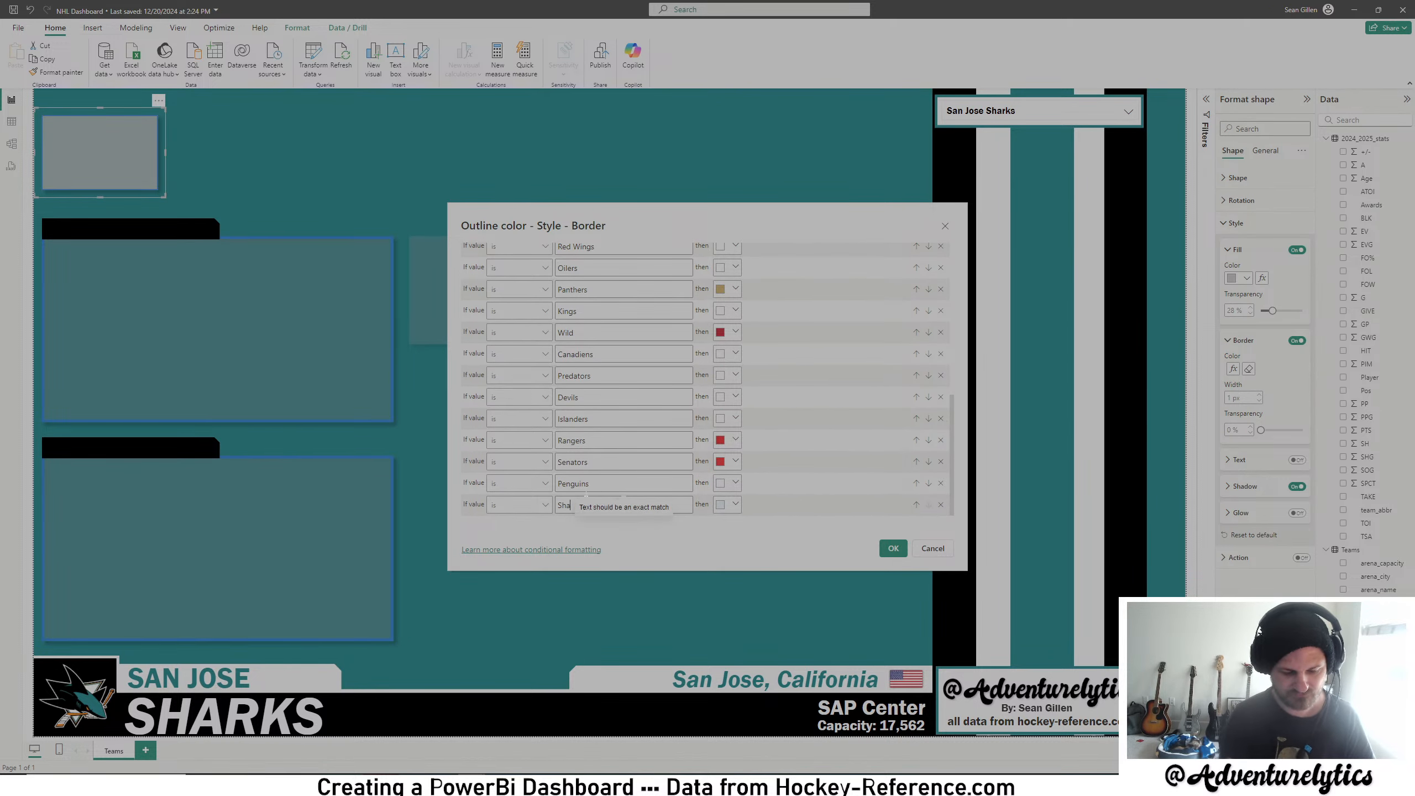
text(rks)
click(735, 505)
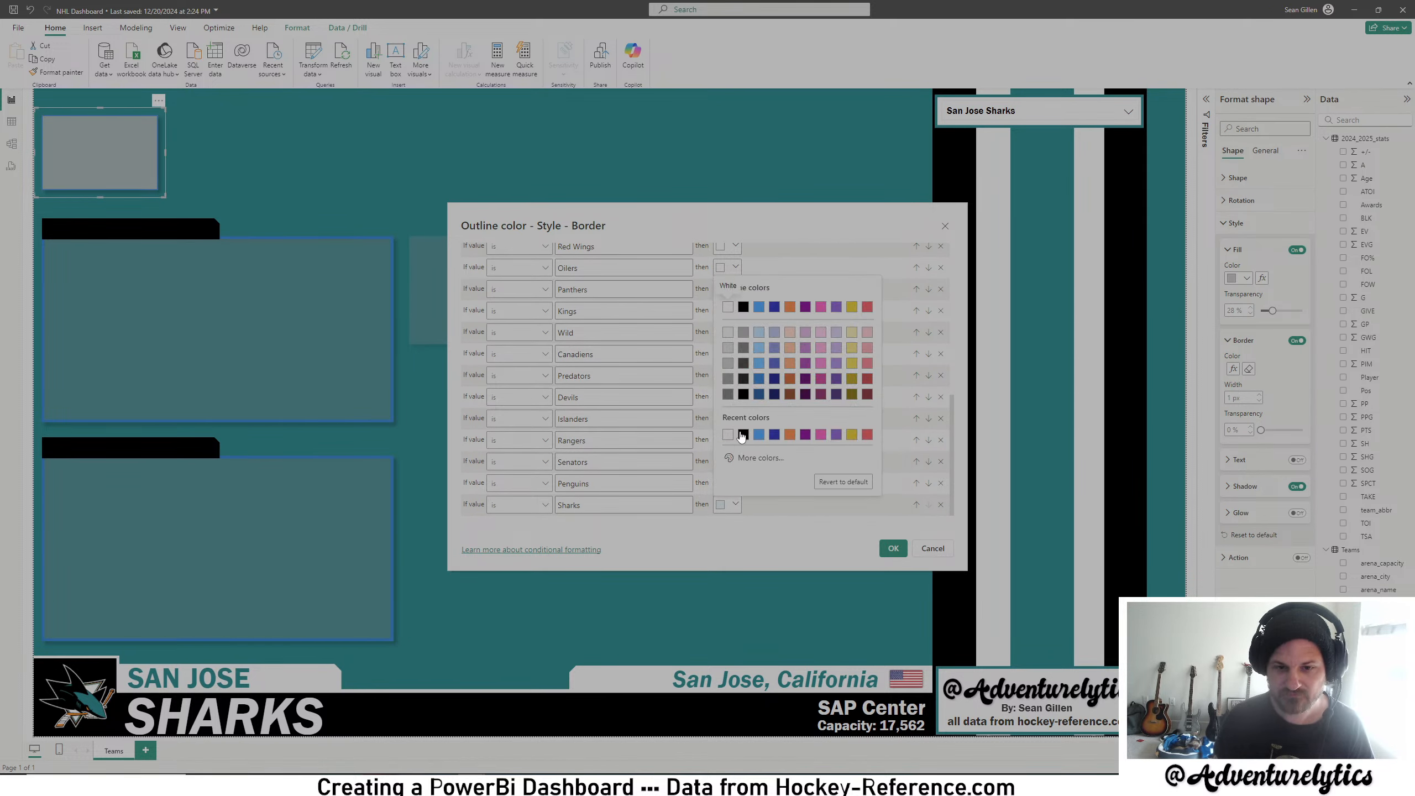
click(735, 505)
click(892, 548)
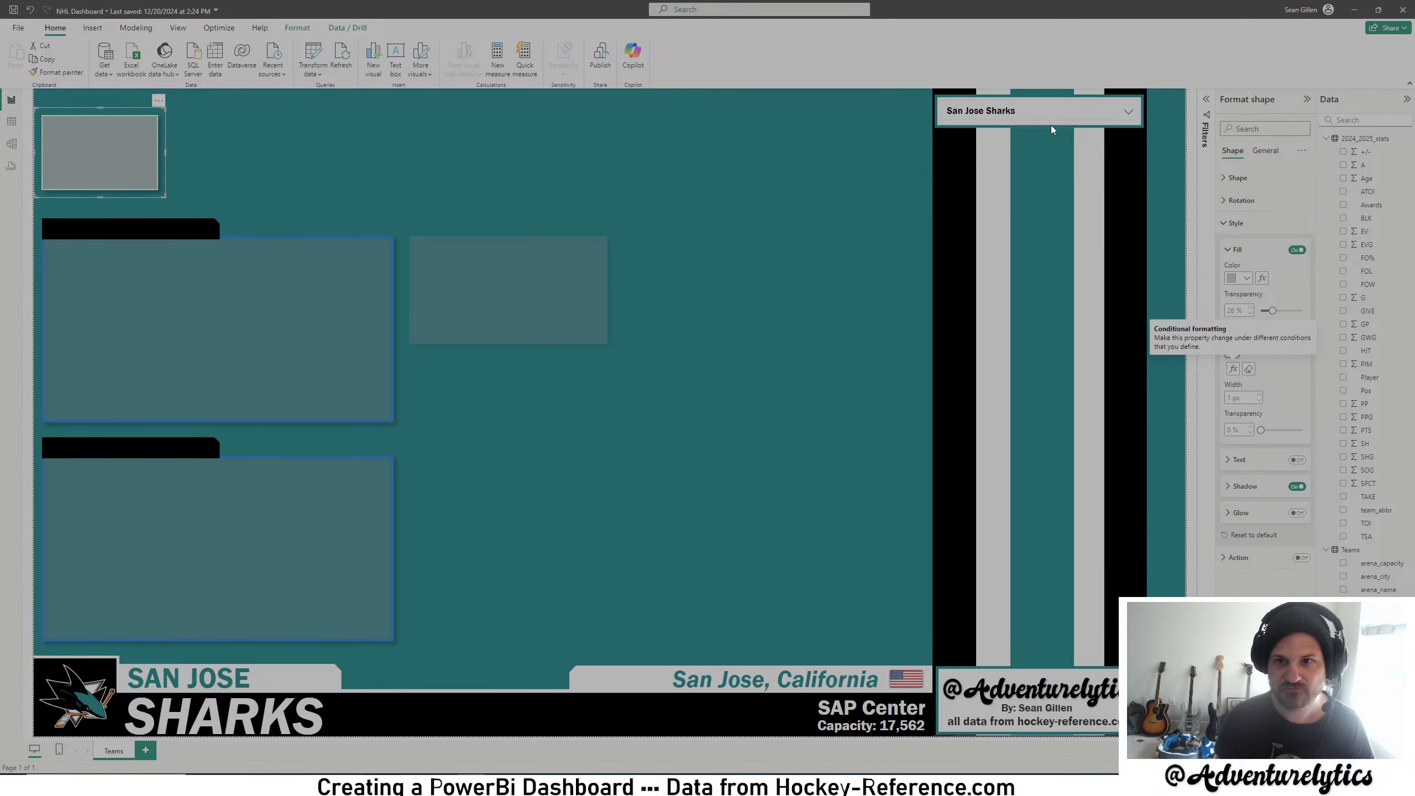
- Switch the team slicer to Seattle Kraken and add a Kraken rule to the small rectangle's border colour formatting
click(1077, 113)
click(1018, 205)
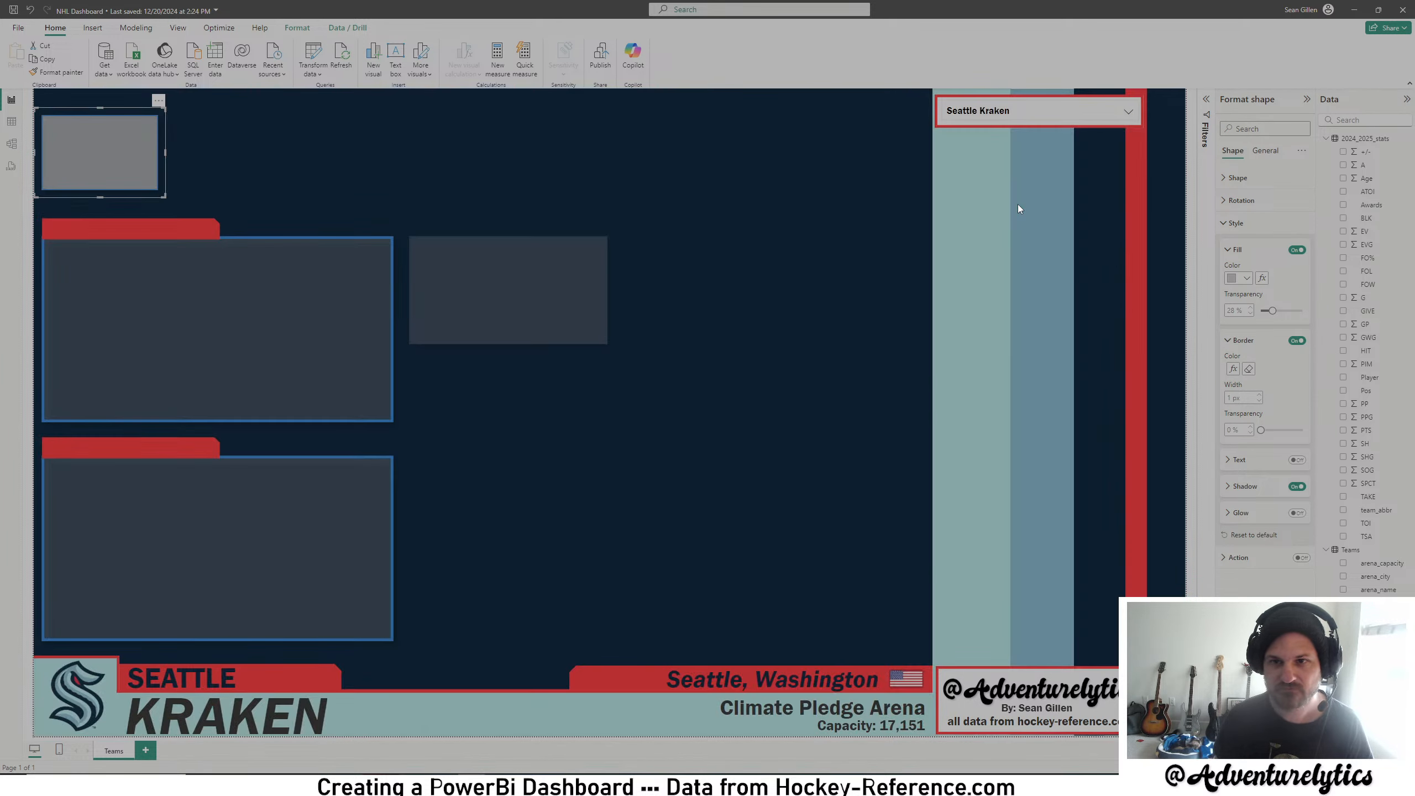
click(1233, 370)
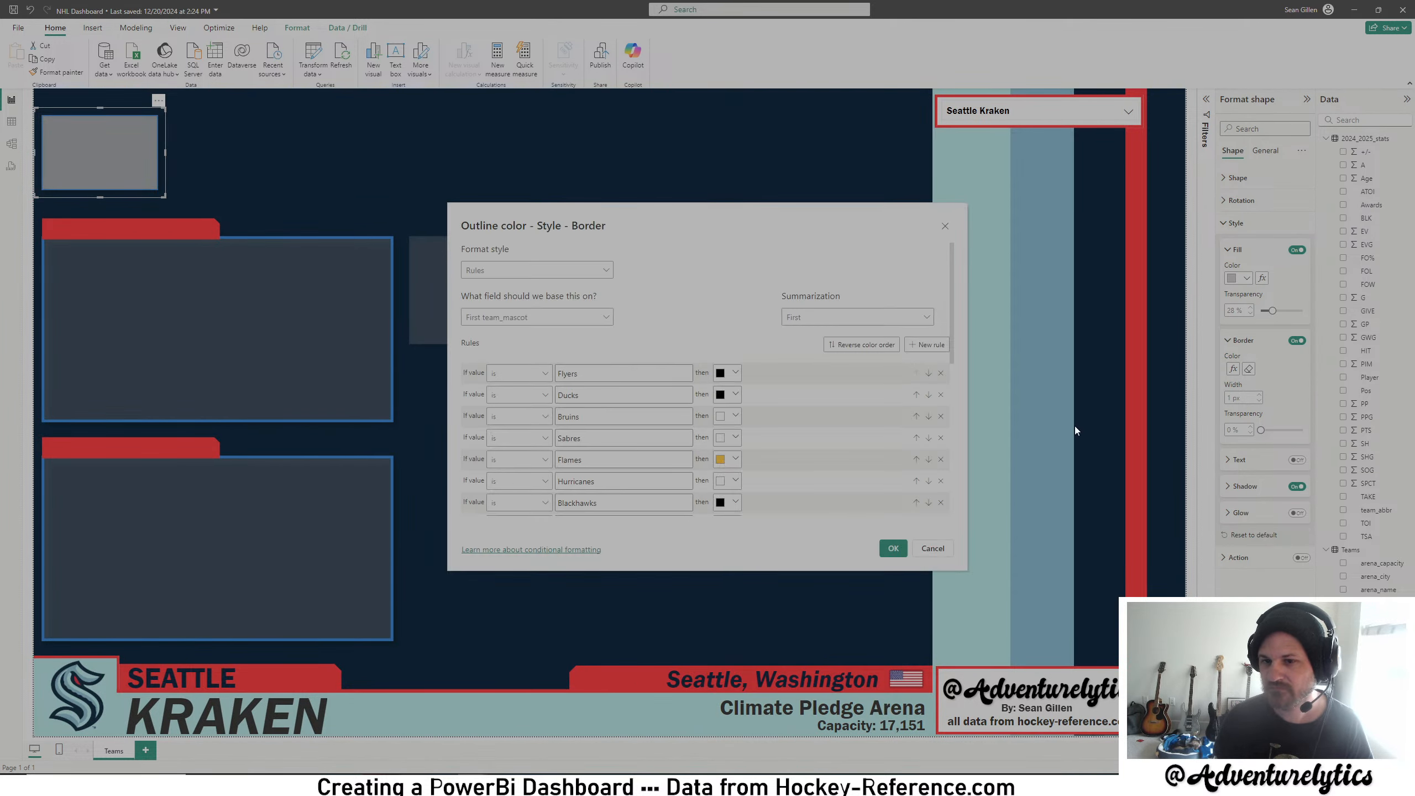
scroll(910, 386, down, 5)
scroll(910, 387, up, 5)
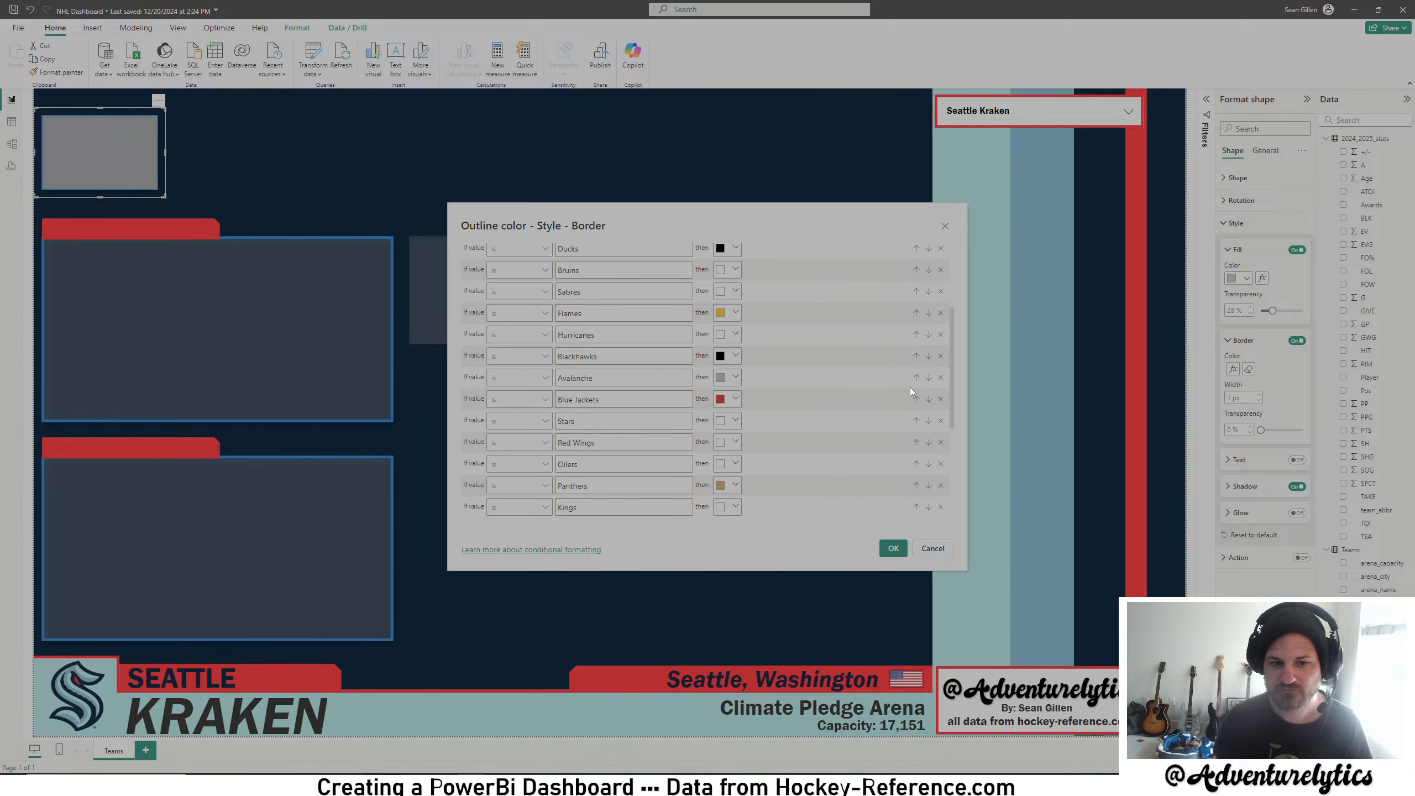
click(925, 344)
scroll(823, 408, down, 10)
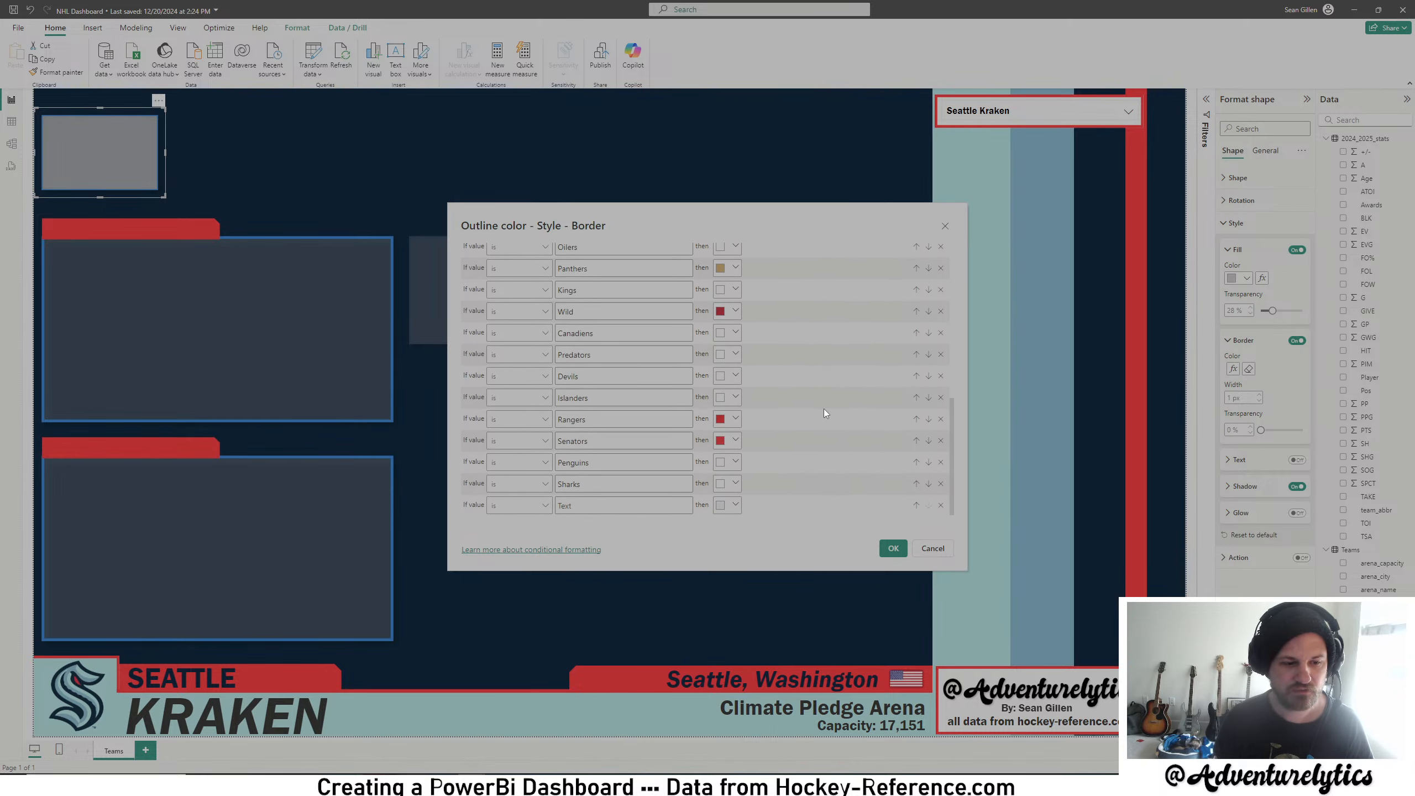
text(Kraken)
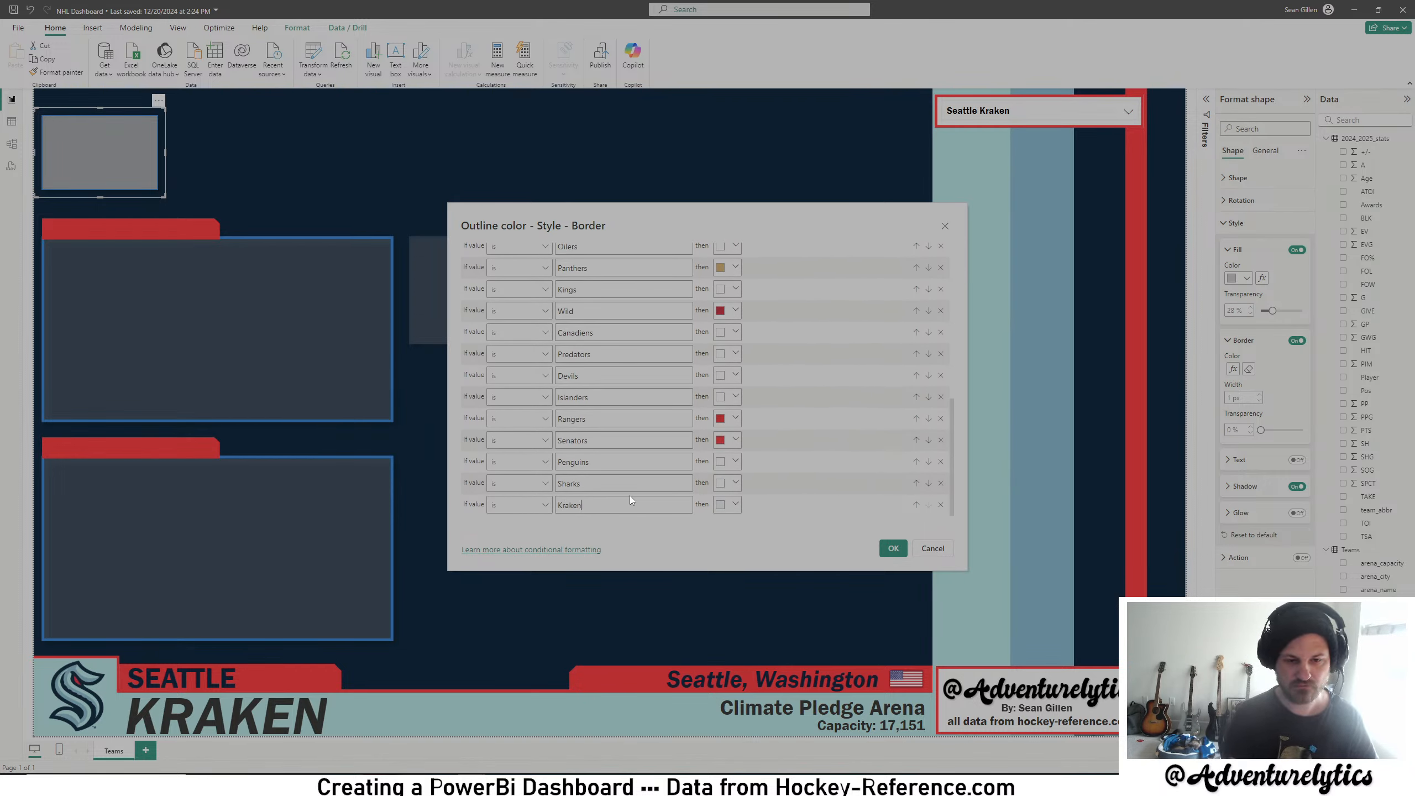
- Switch to the browser, open the Seattle Kraken page on the team color codes site and copy the Red Alert hex code #E9072B
click(735, 505)
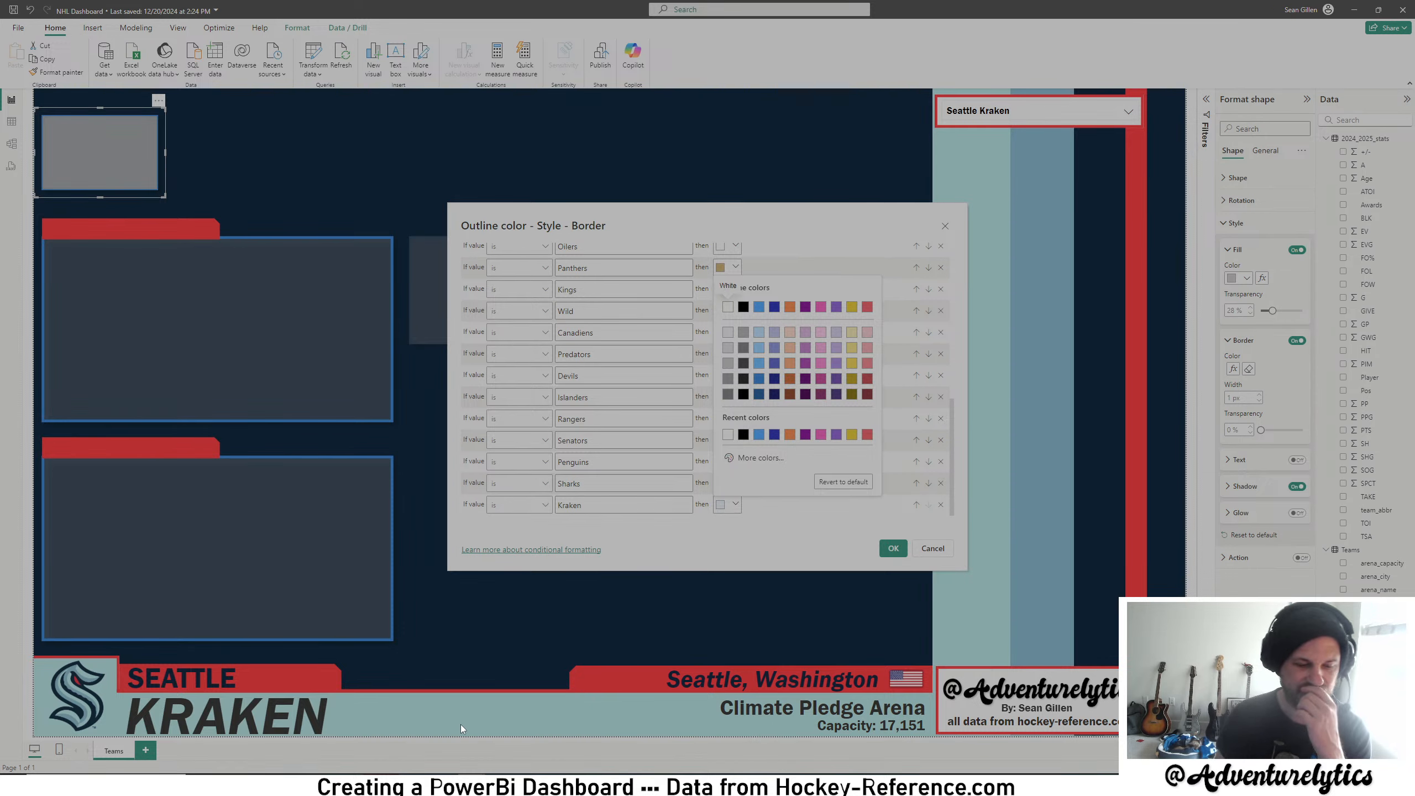
click(434, 752)
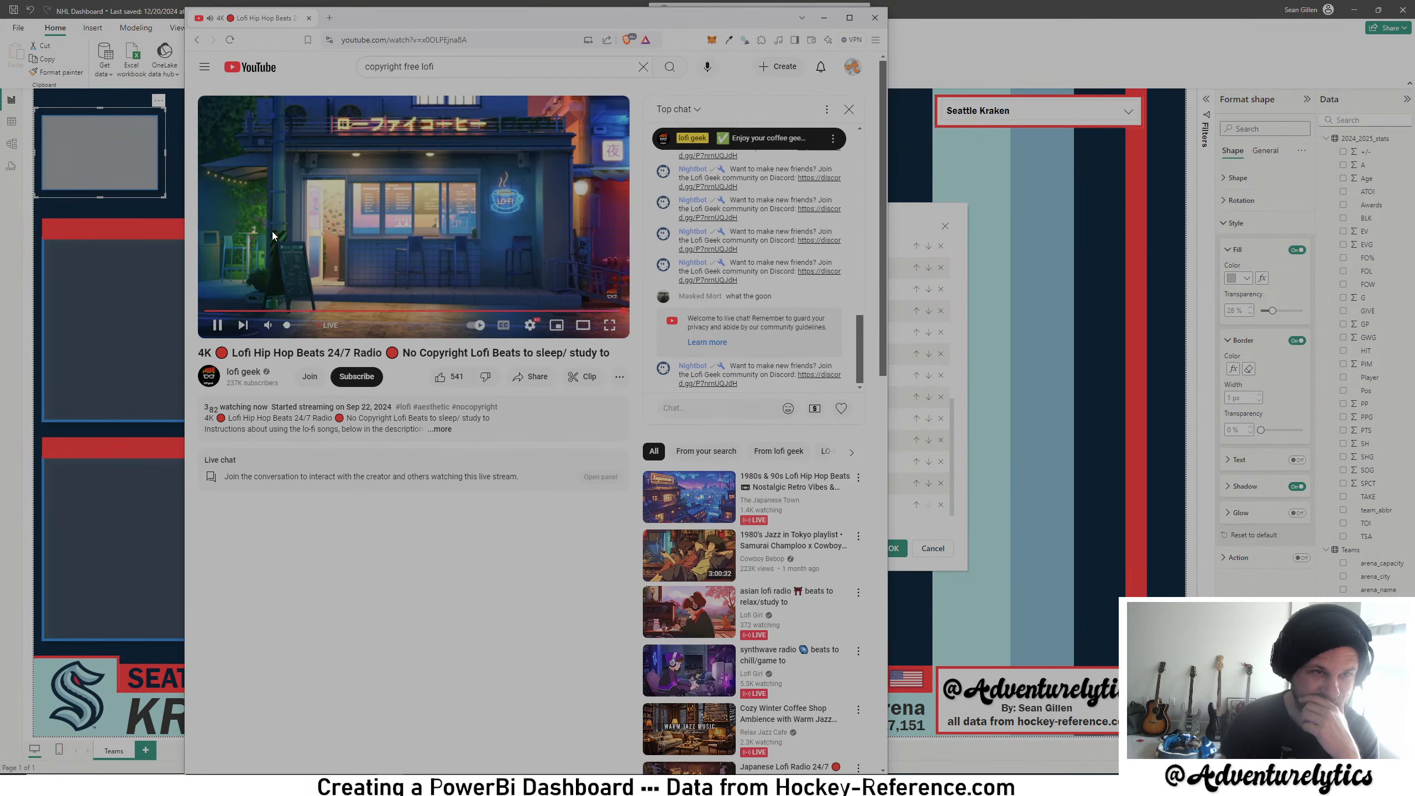
click(330, 741)
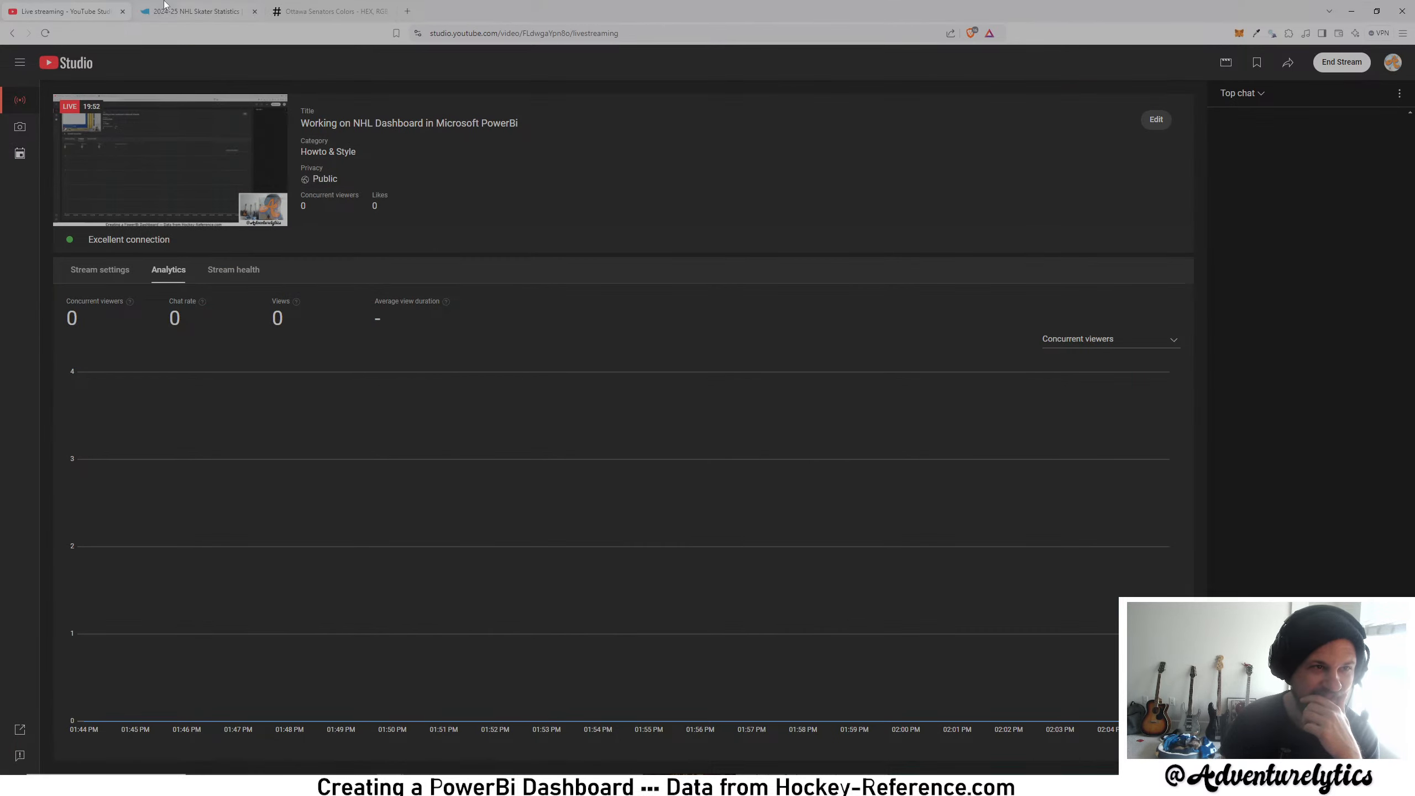
click(329, 11)
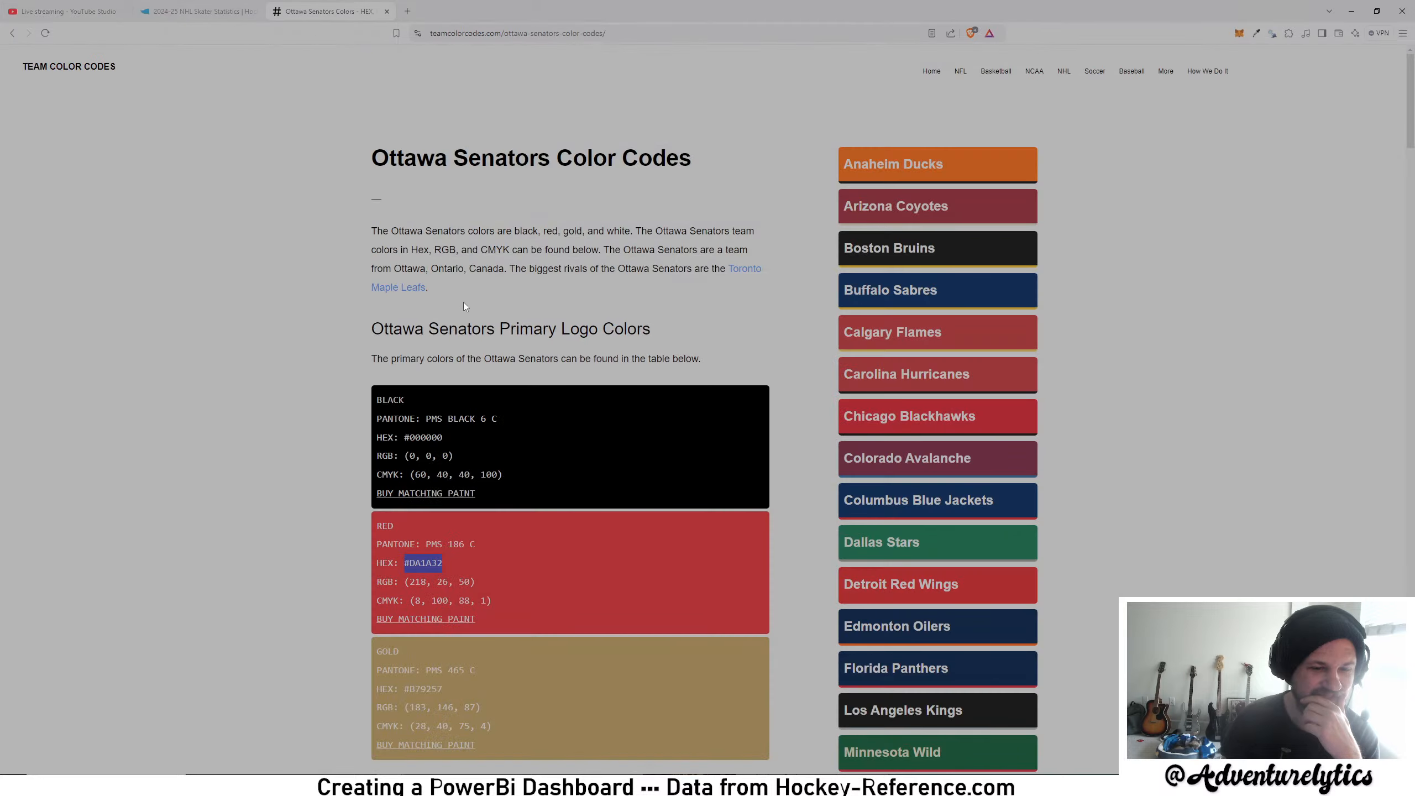
scroll(947, 458, down, 10)
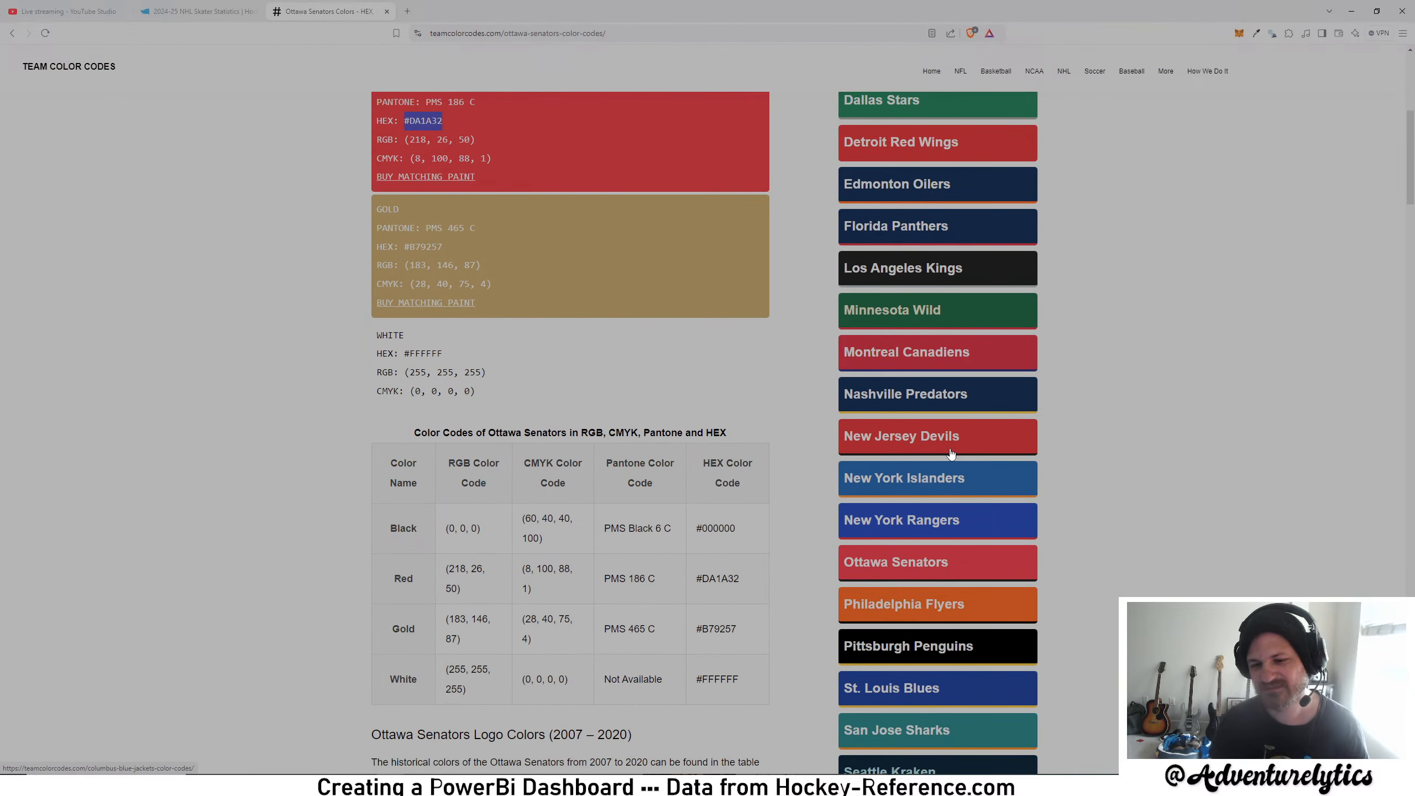
scroll(947, 455, down, 3)
click(947, 499)
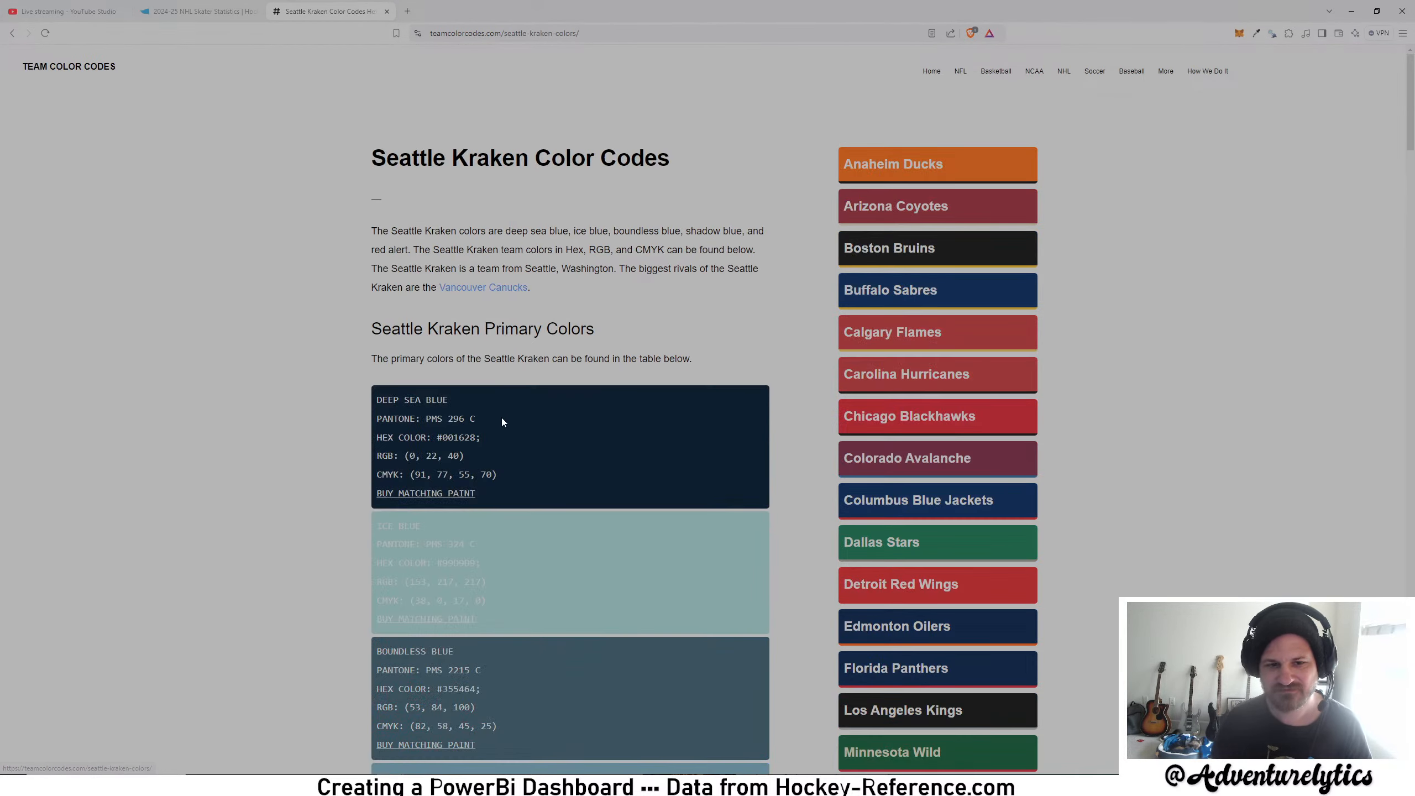
scroll(501, 502, down, 2)
scroll(501, 584, down, 2)
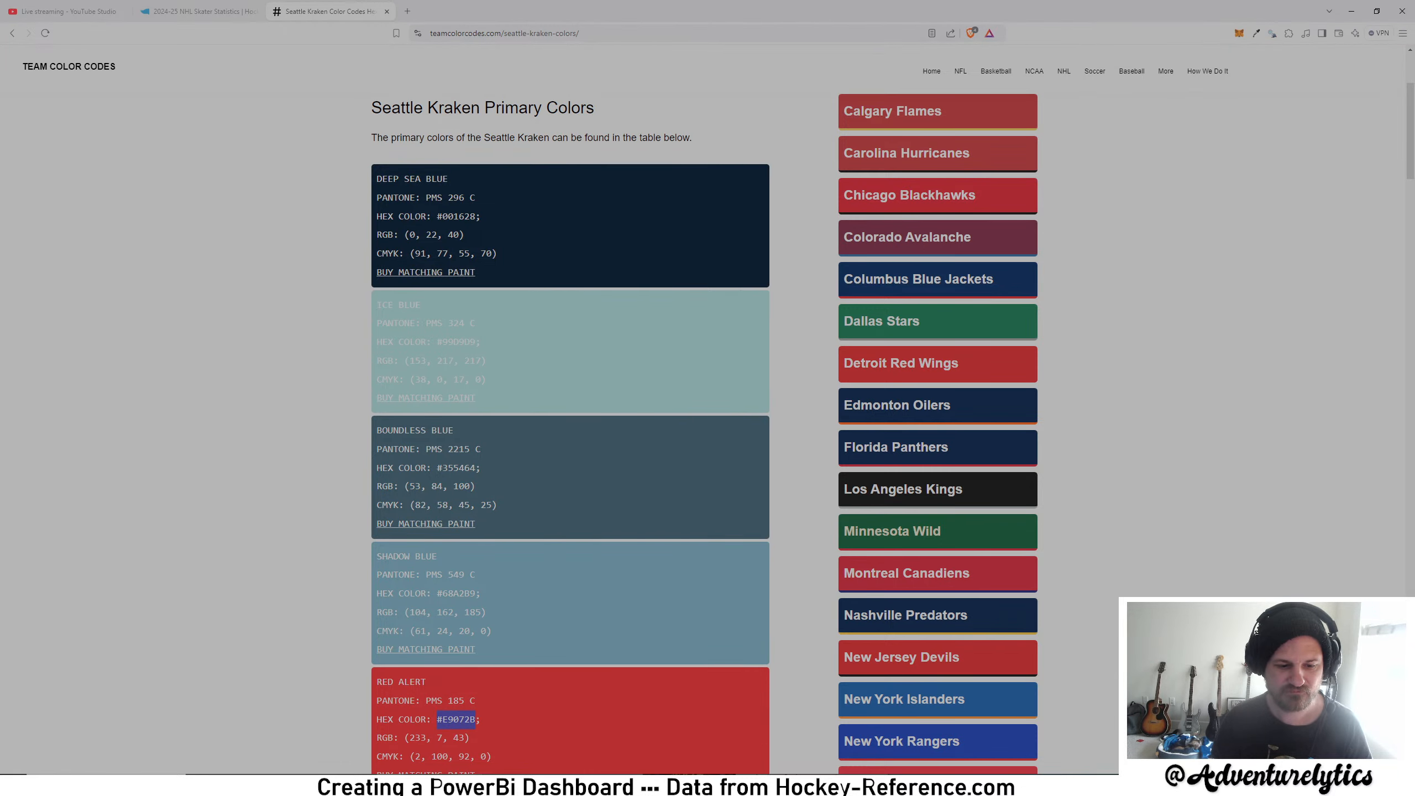
- Return to Power BI, set the Kraken border rule's color to the copied Red Alert hex code #E9072B and apply the rules
click(489, 749)
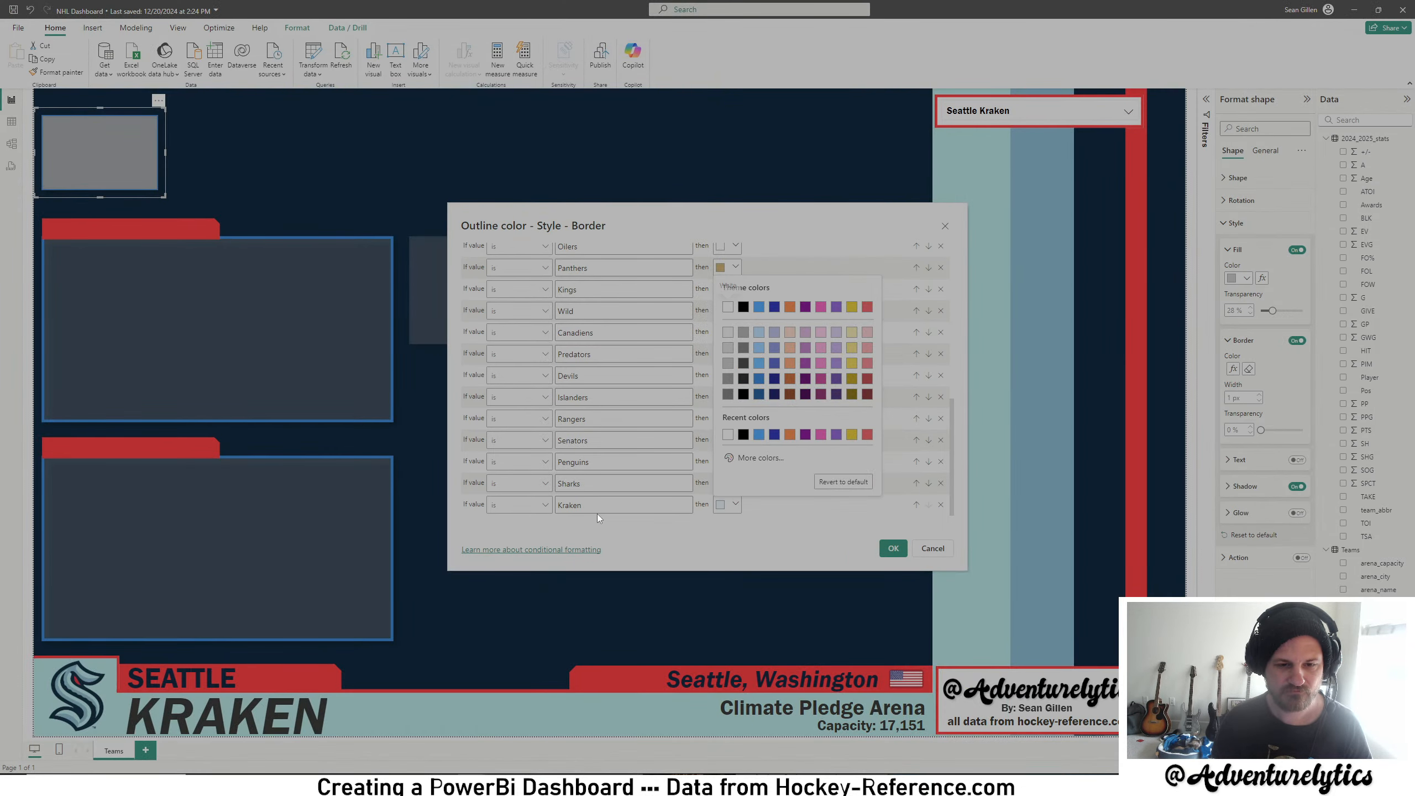
click(743, 458)
key(ctrl+v)
click(827, 542)
click(893, 547)
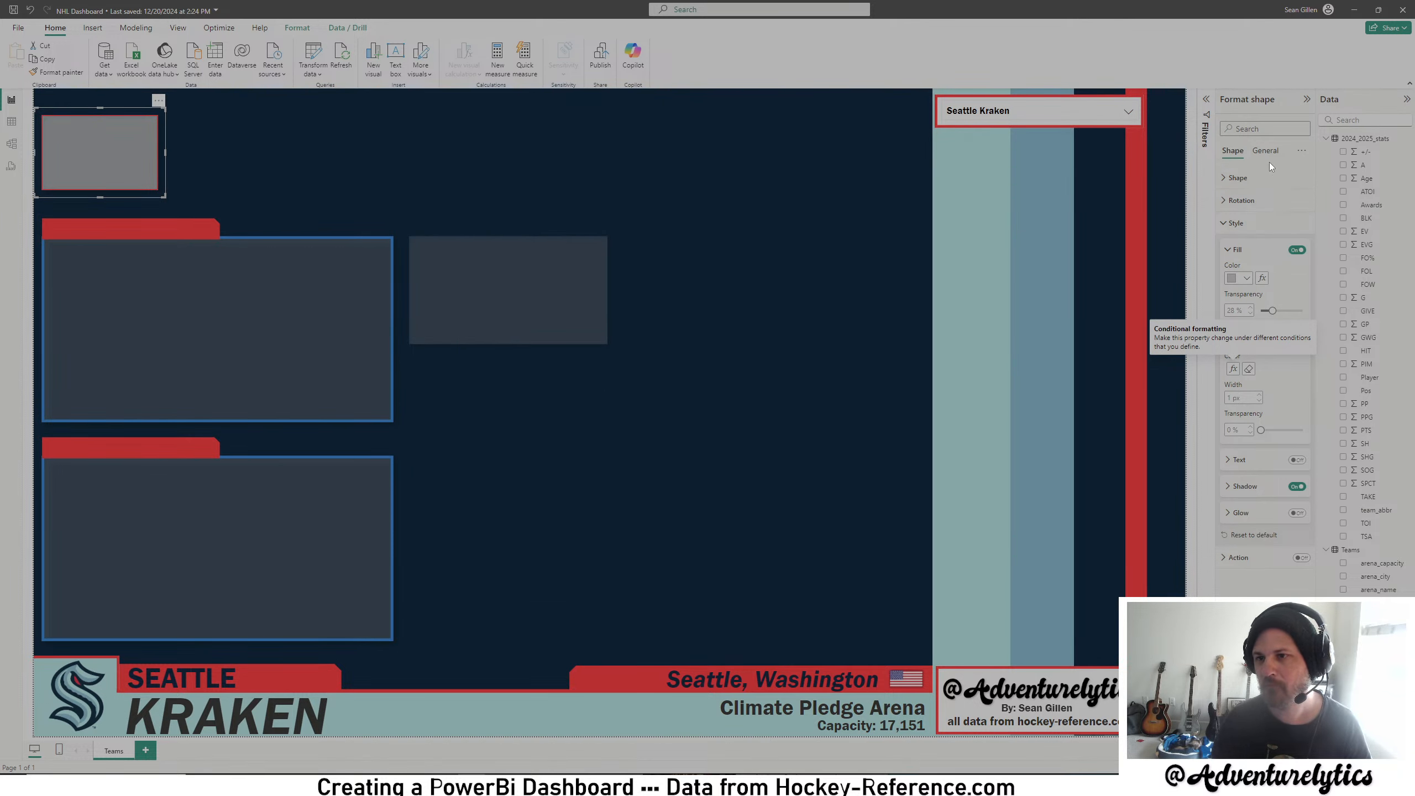
- Switch the team slicer to St. Louis Blues and add a Blues rule with white to the small rectangle's border color formatting
click(1129, 113)
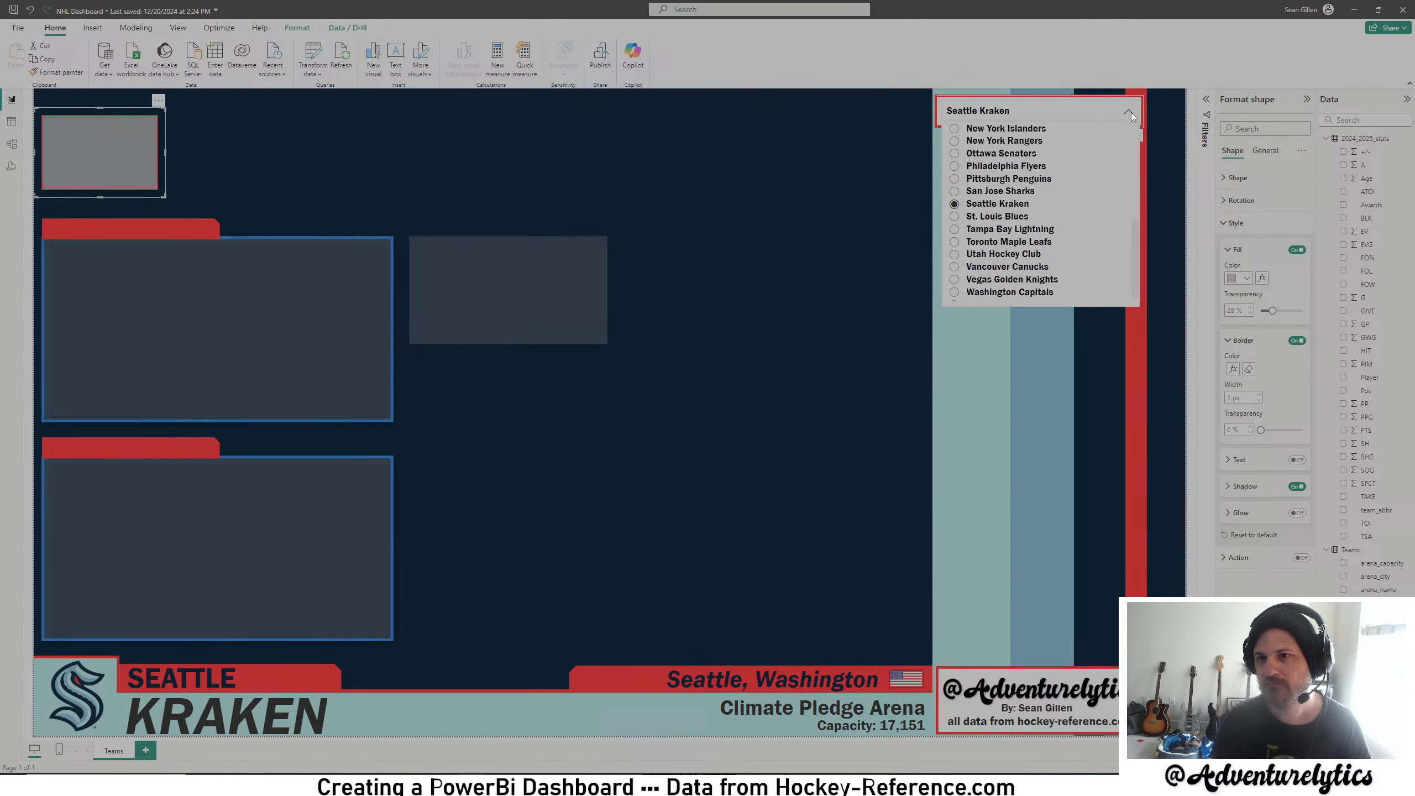
click(1002, 221)
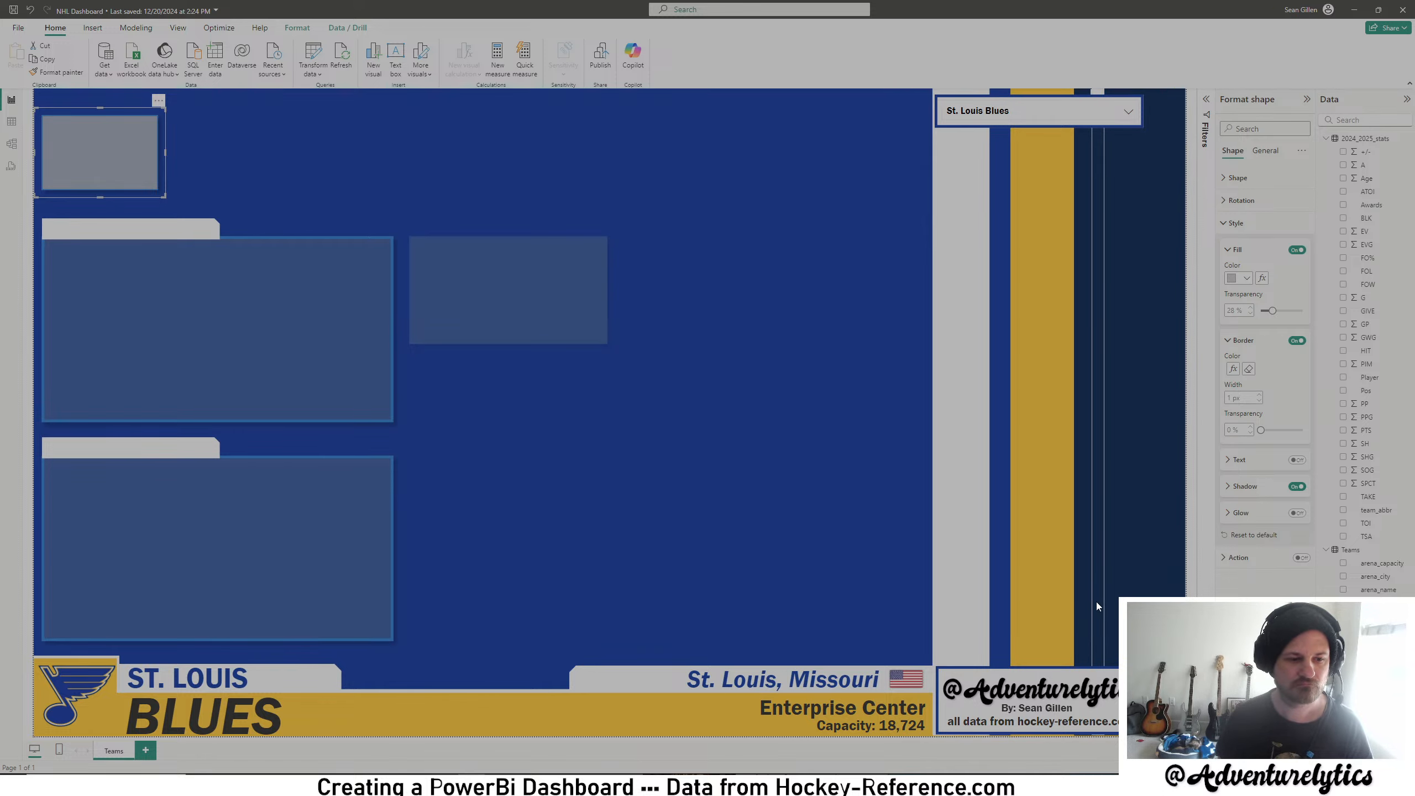
click(1233, 369)
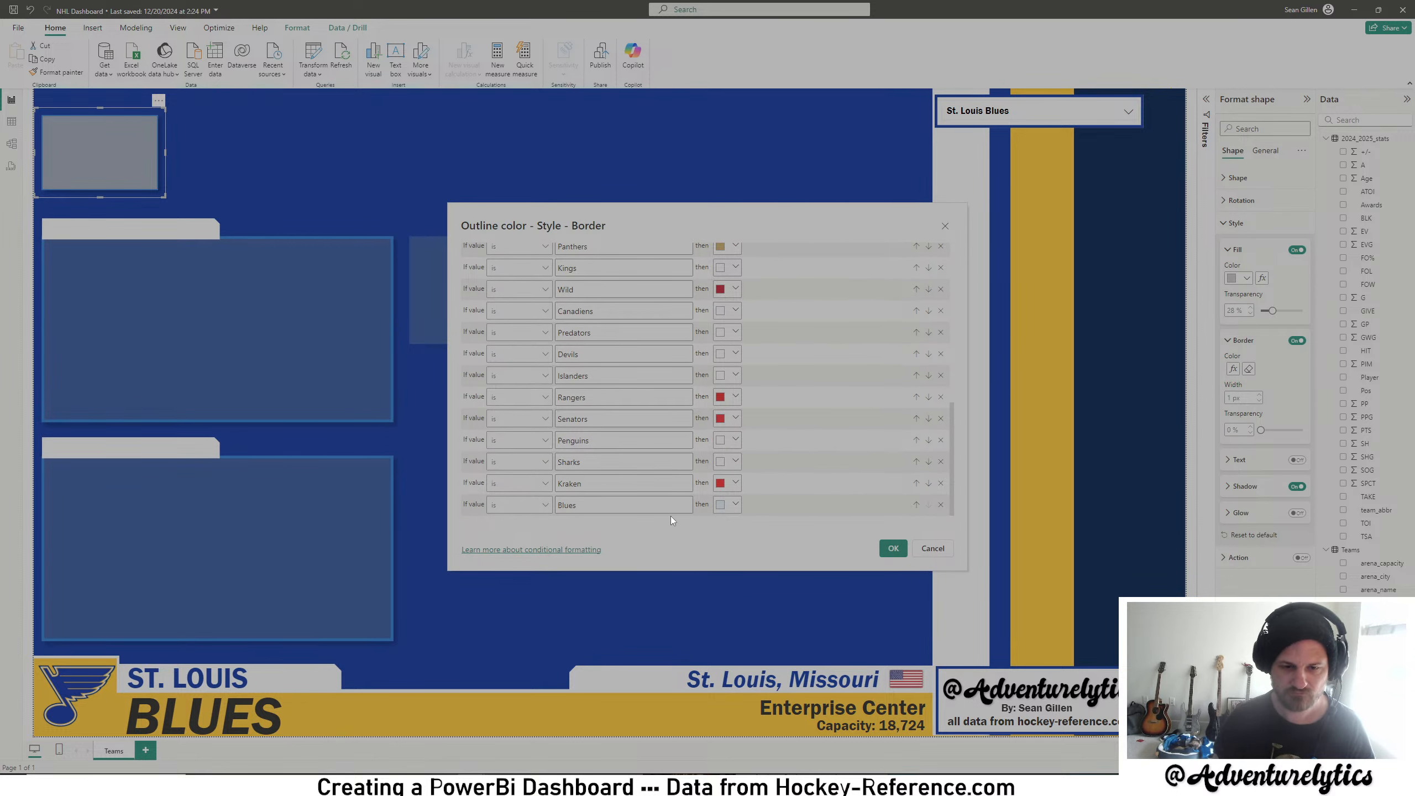
click(725, 504)
click(730, 288)
click(893, 548)
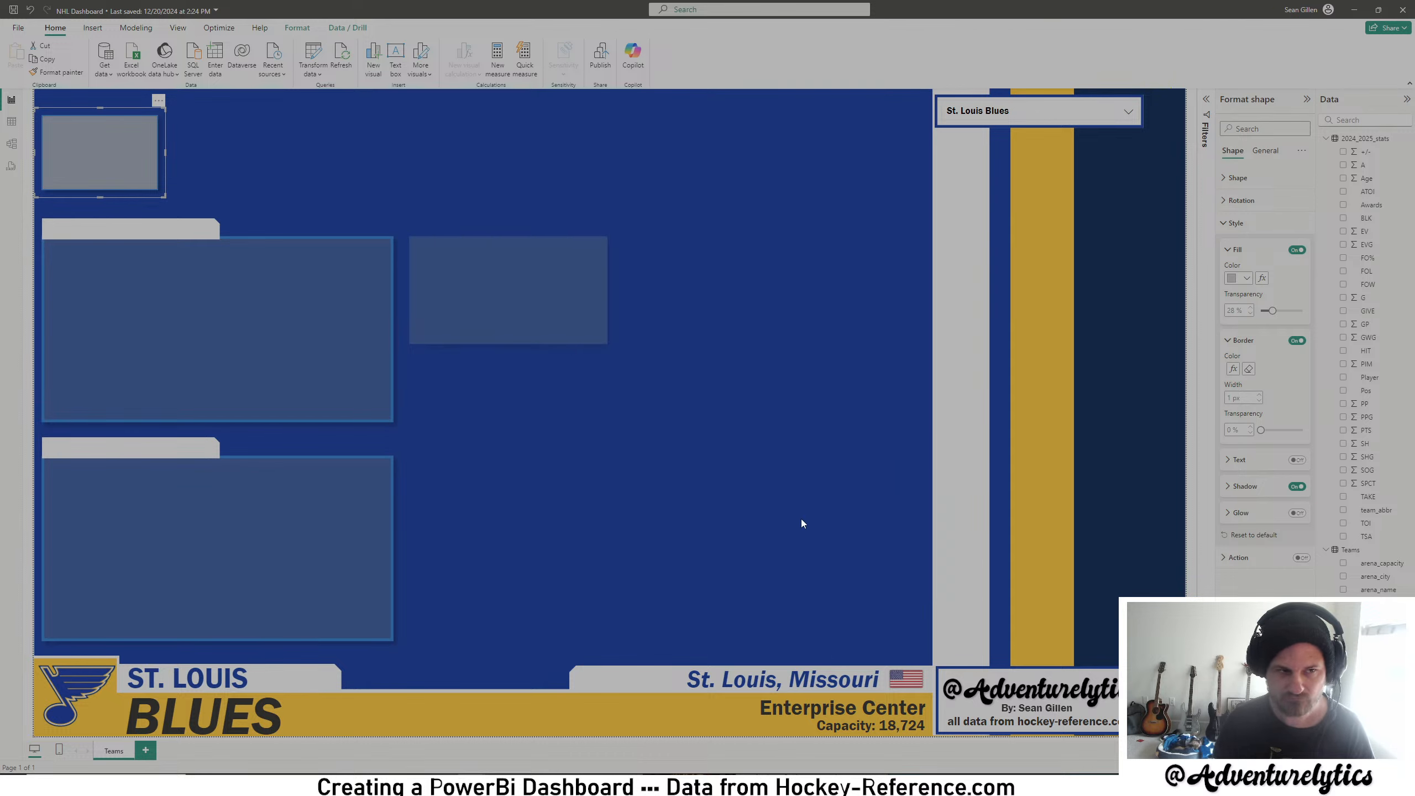
- Switch the team slicer to Tampa Bay Lightning and add a Lightning rule with white to the small rectangle's border color formatting
click(1066, 114)
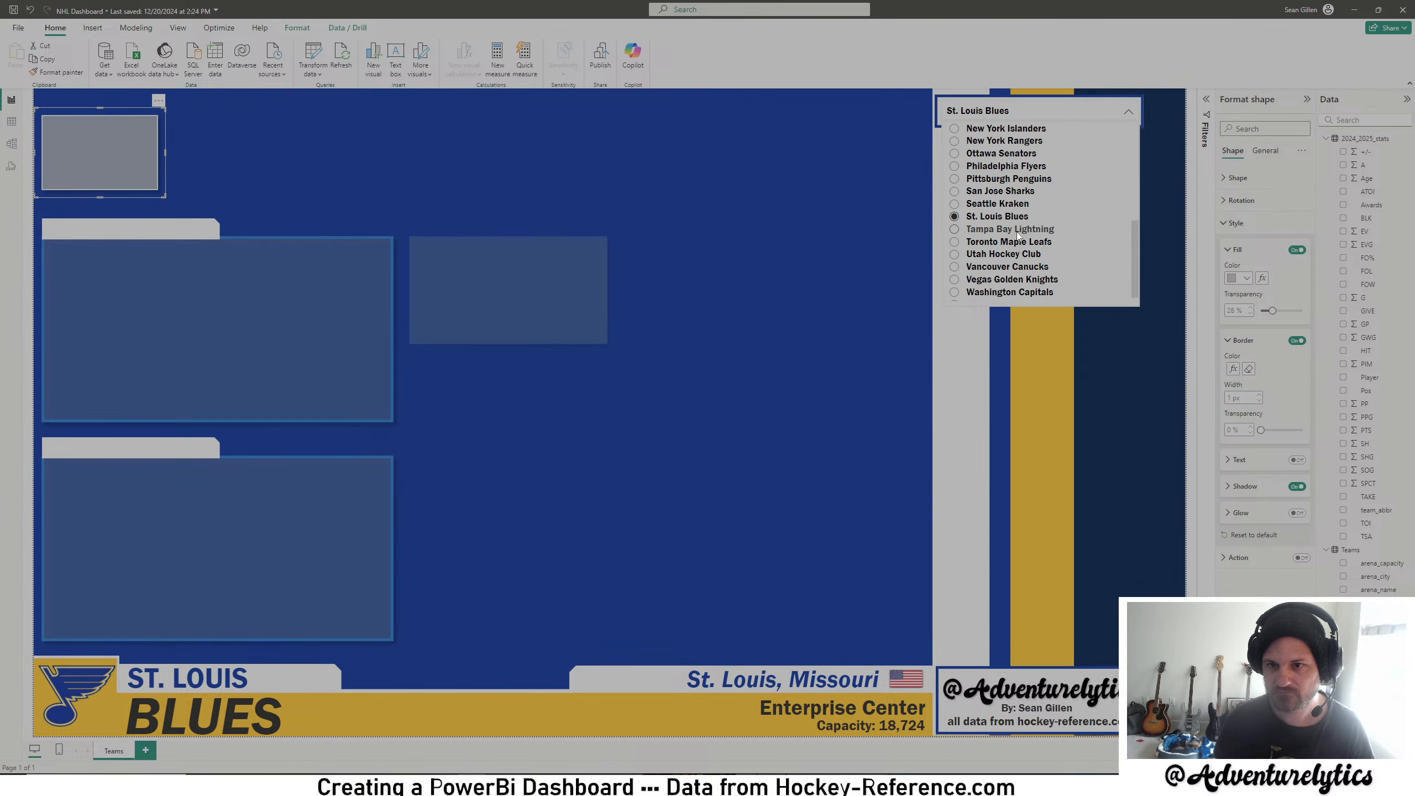
click(1010, 229)
click(1233, 368)
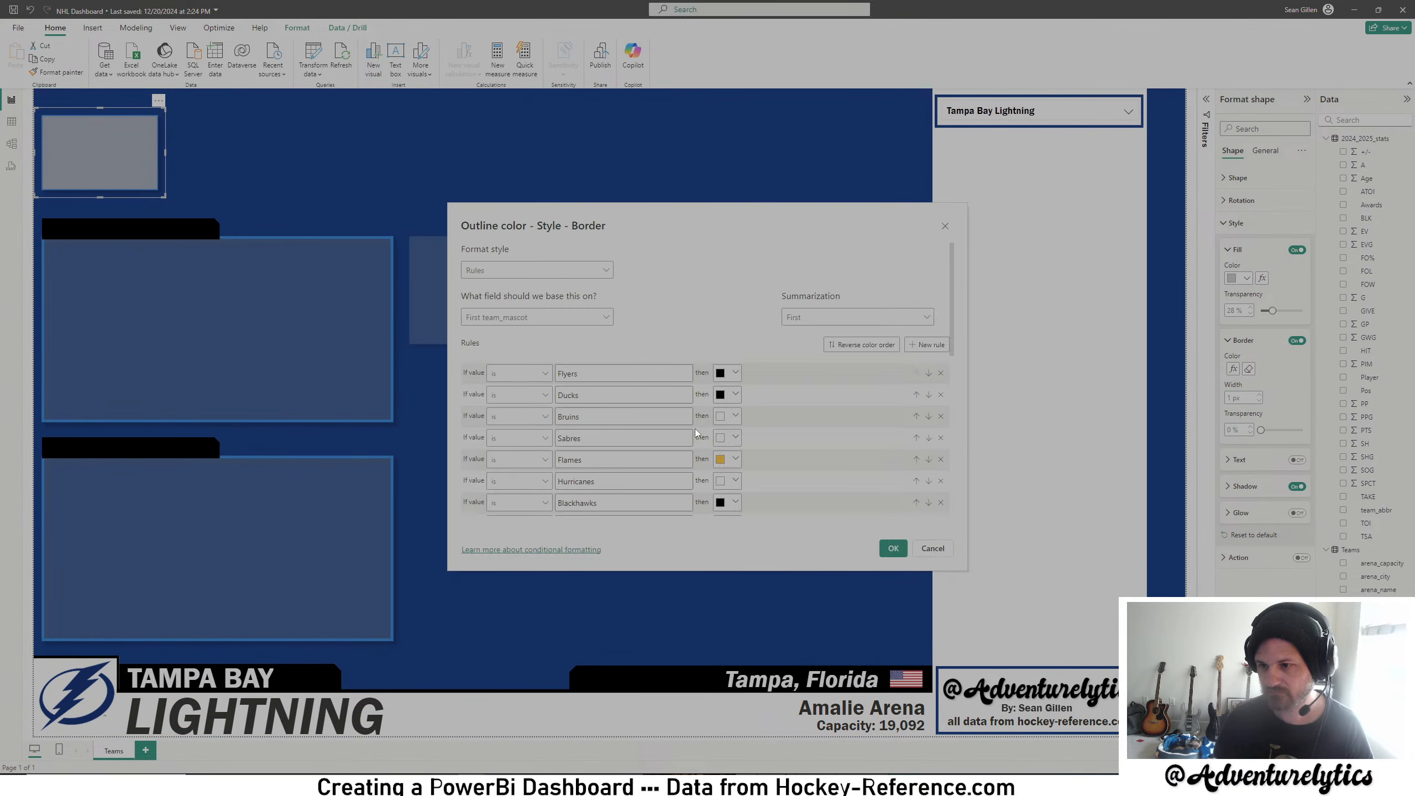
click(927, 344)
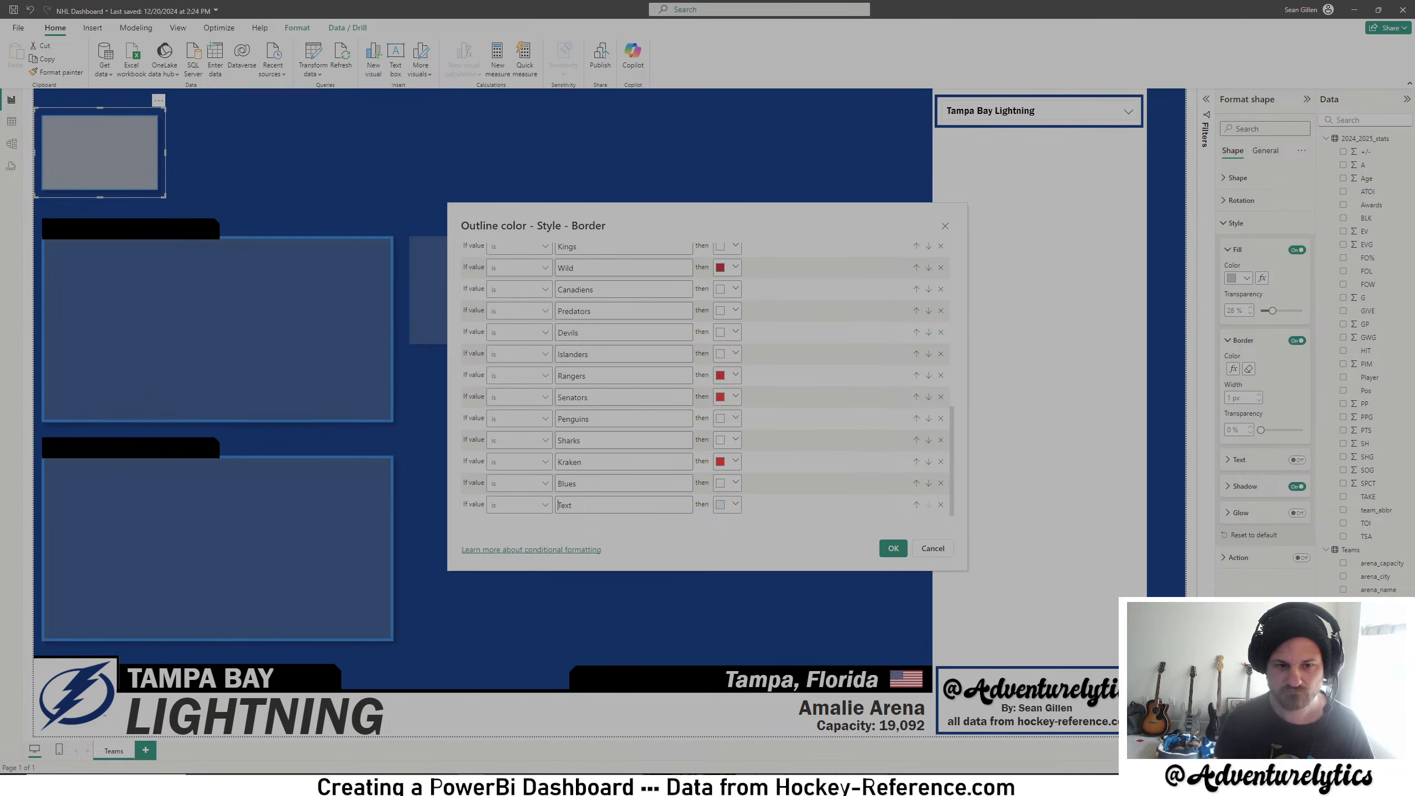
click(559, 505)
text(Lightning)
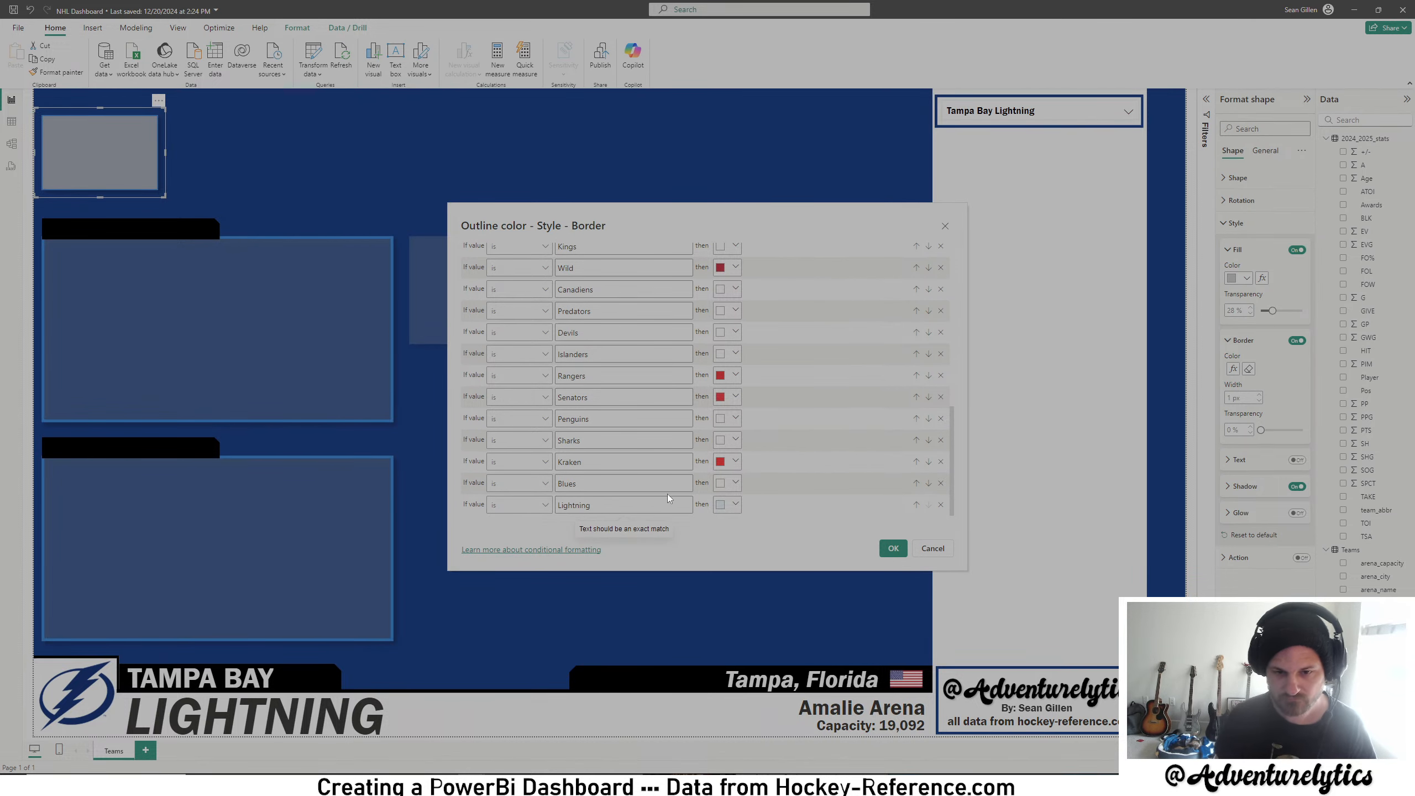
click(730, 505)
click(729, 287)
click(893, 548)
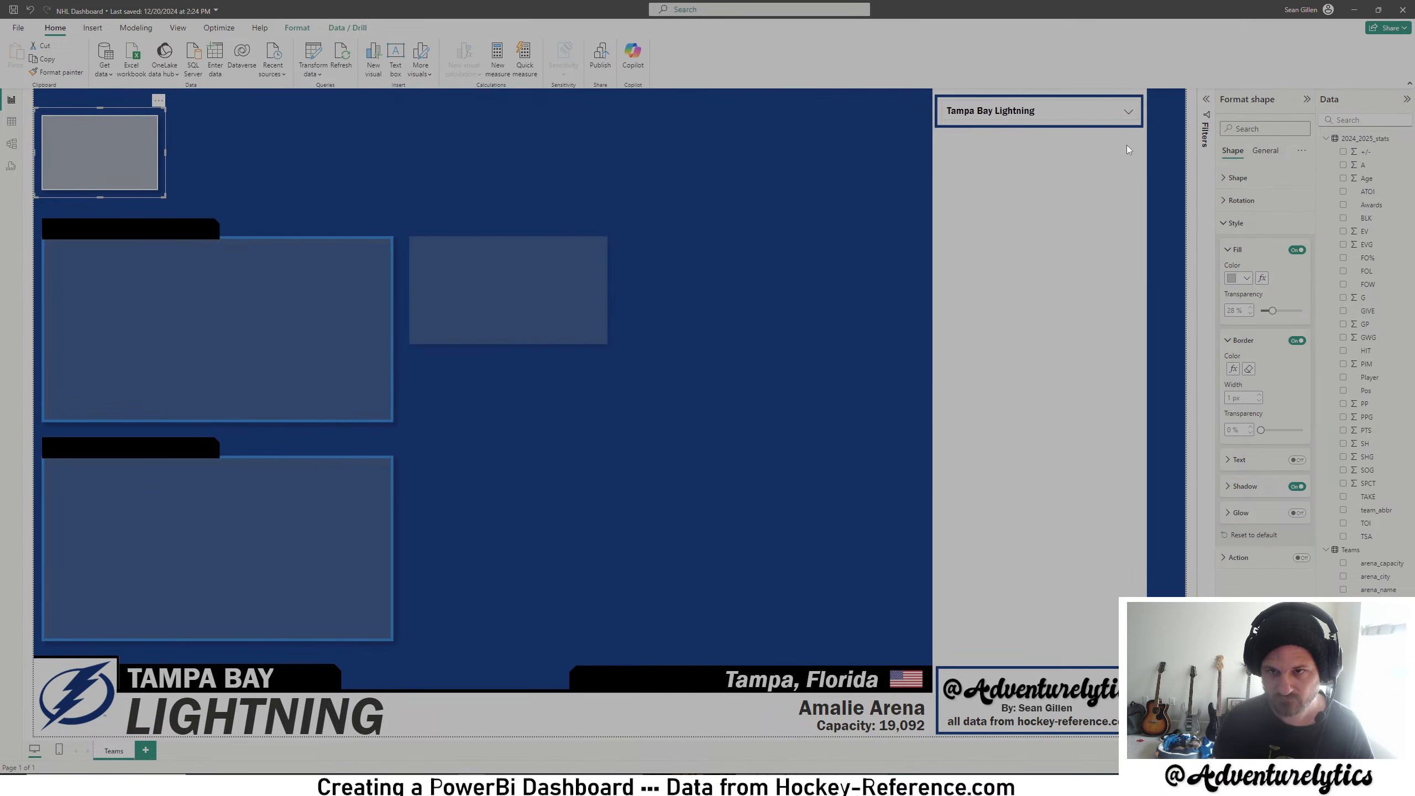
- Switch the team slicer to Toronto Maple Leafs and add a Maple Leafs rule with white to the small rectangle's border color formatting
click(1129, 111)
click(1037, 250)
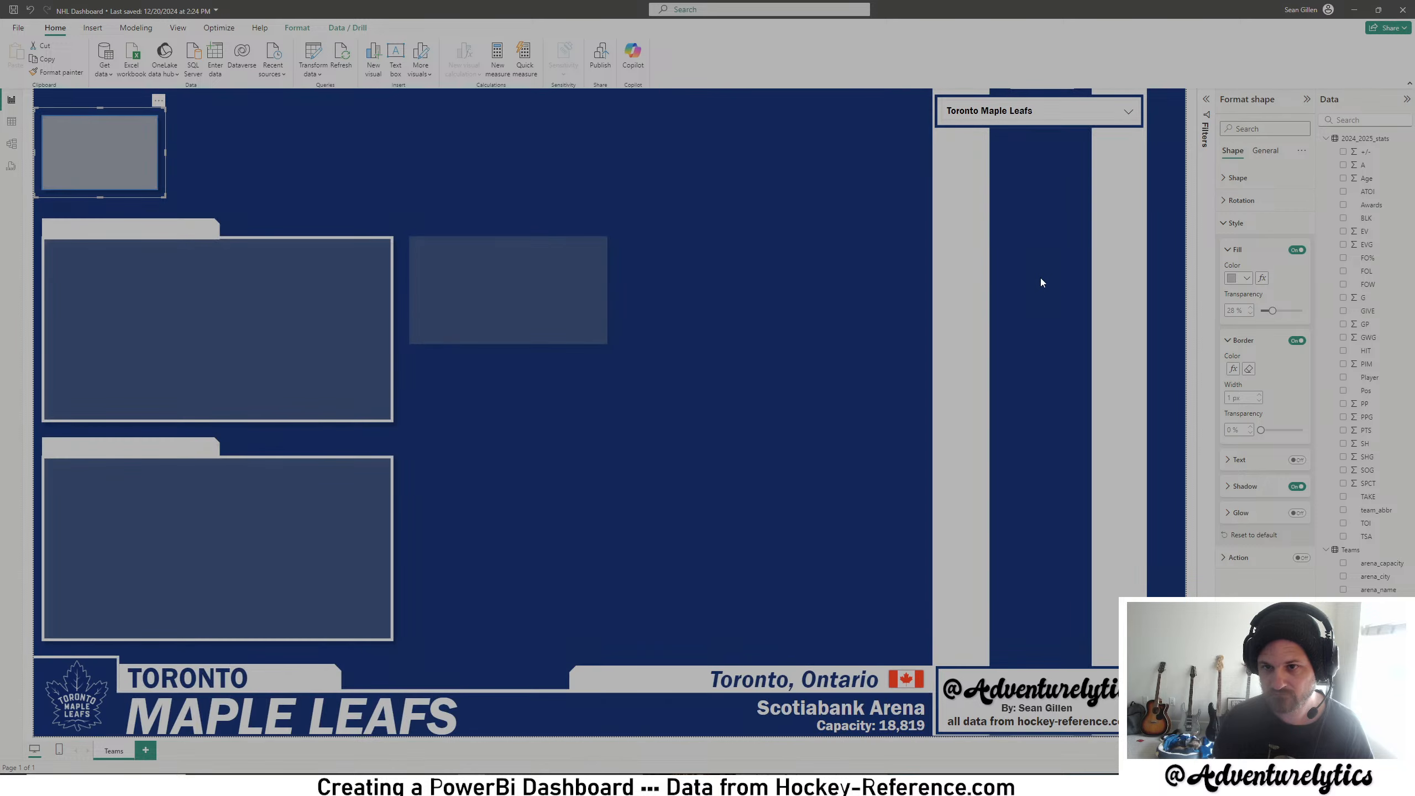
click(1233, 369)
scroll(835, 407, down, 2)
scroll(798, 445, down, 3)
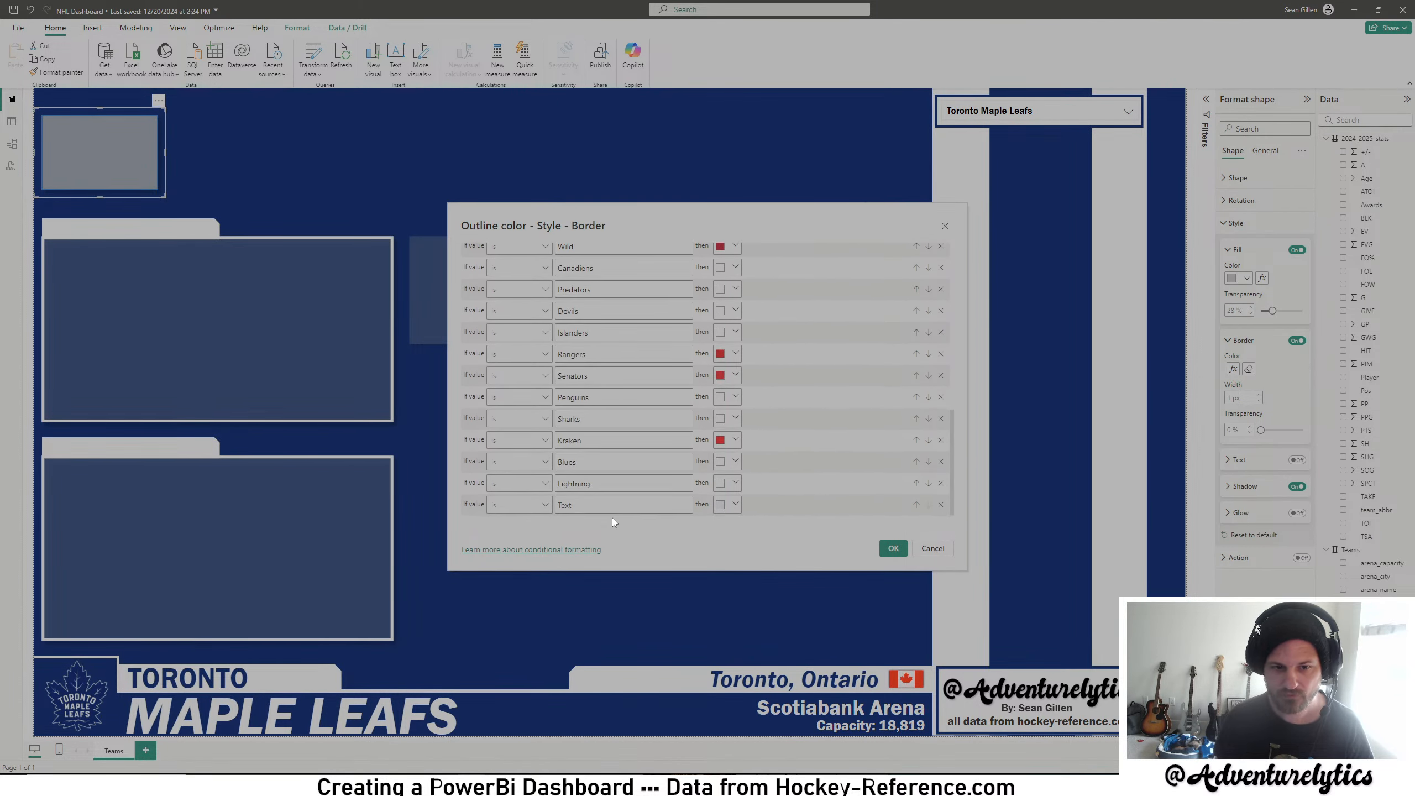
click(613, 508)
text(Maple )
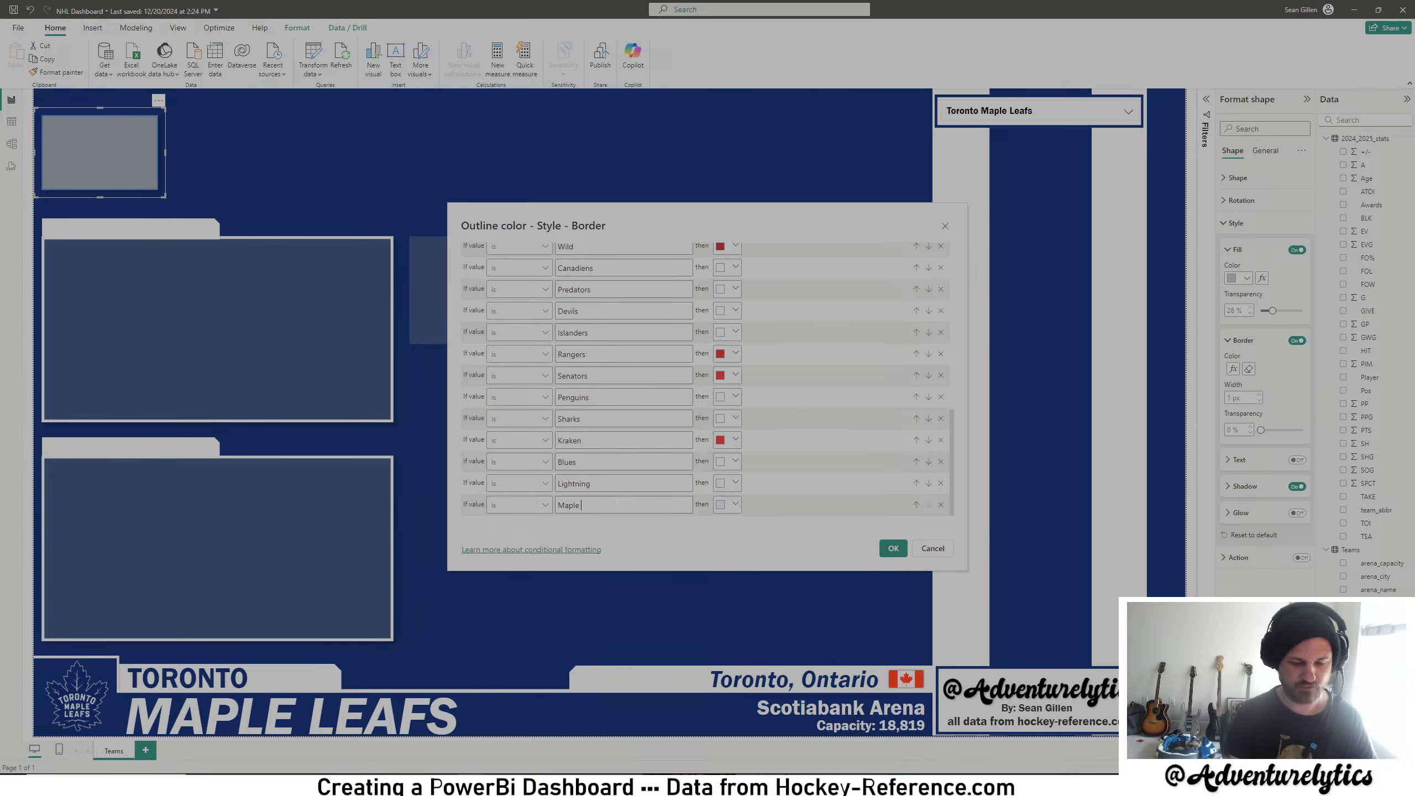
text(Leafs)
click(729, 505)
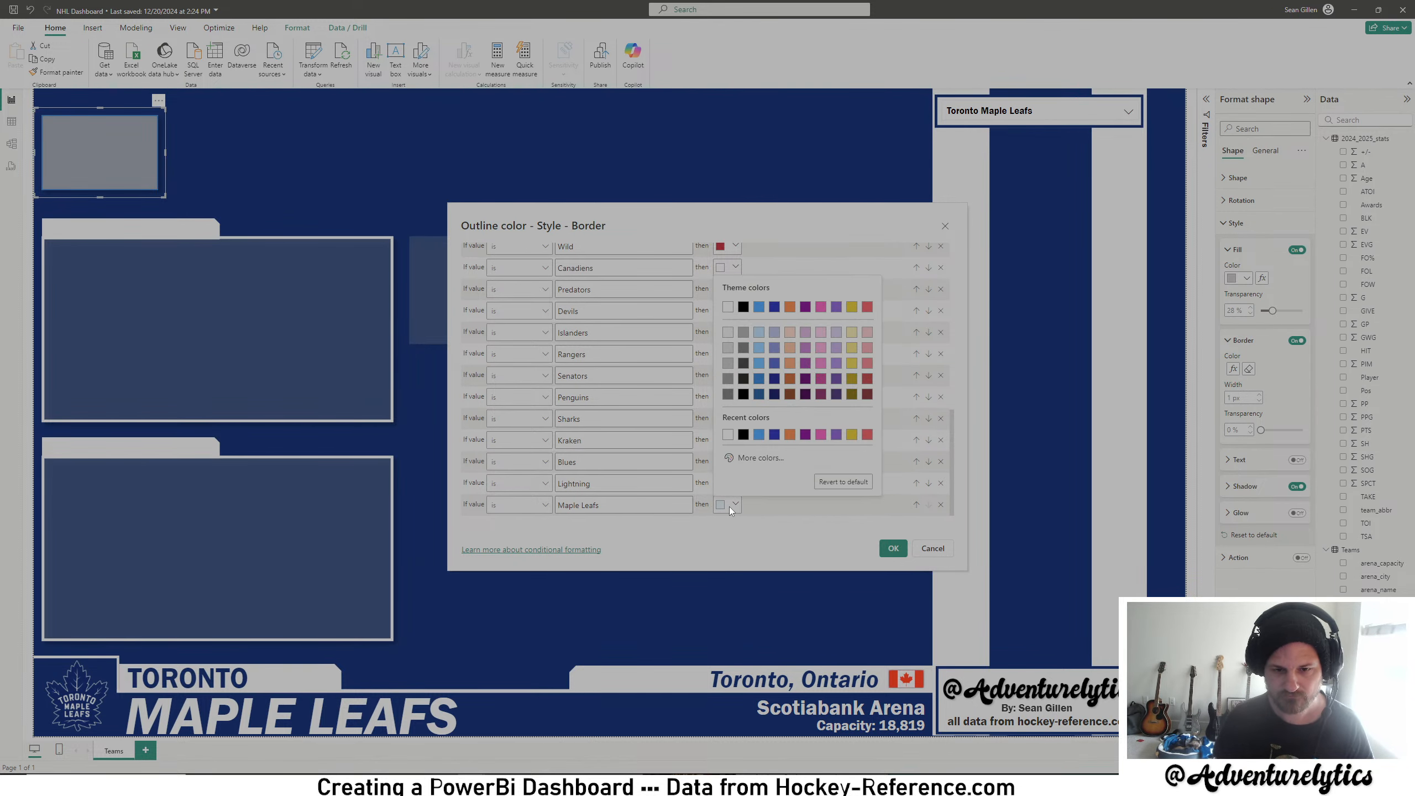
click(729, 308)
click(893, 548)
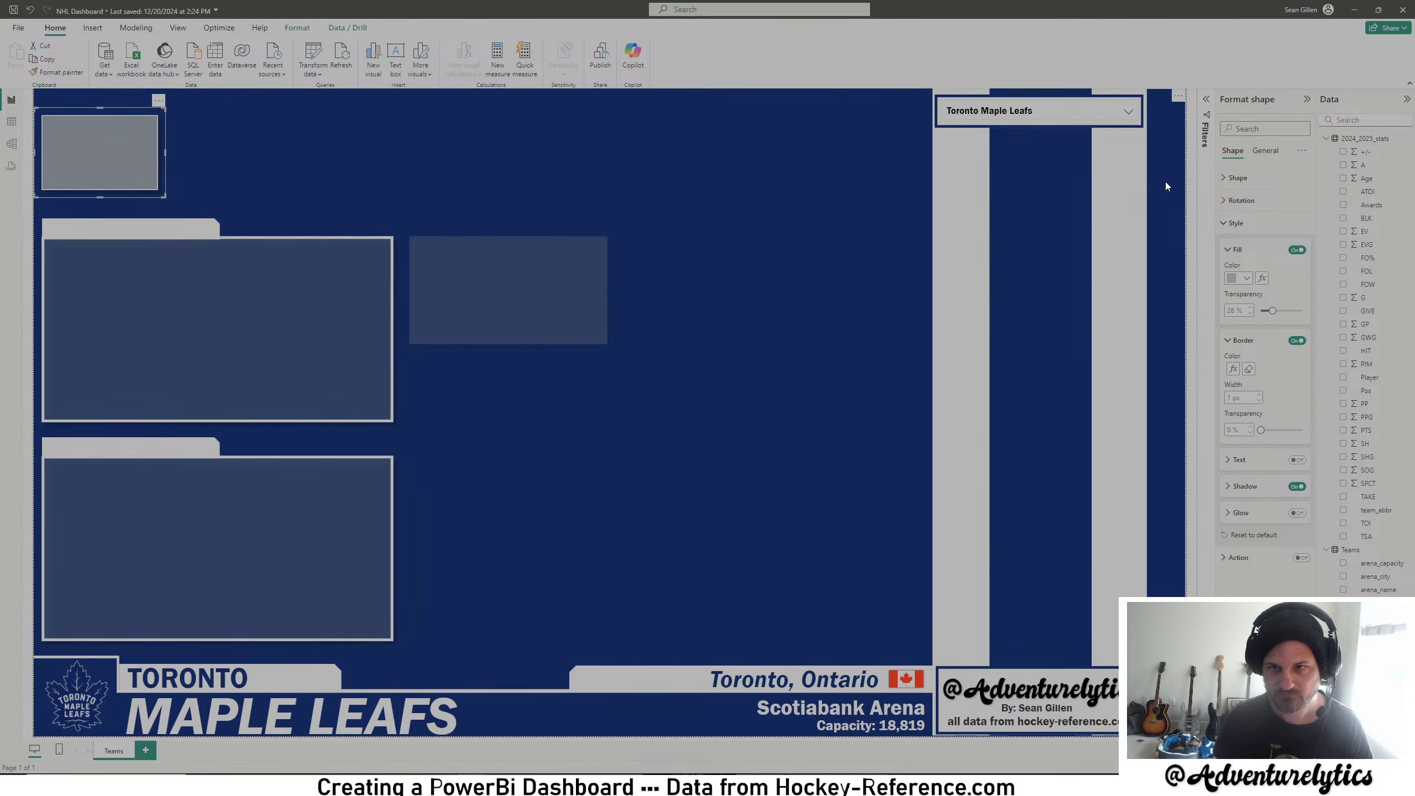
- Switch the team slicer to Utah Hockey Club and add a Hockey Club rule with white to the small rectangle's border color formatting
click(1128, 111)
click(1002, 254)
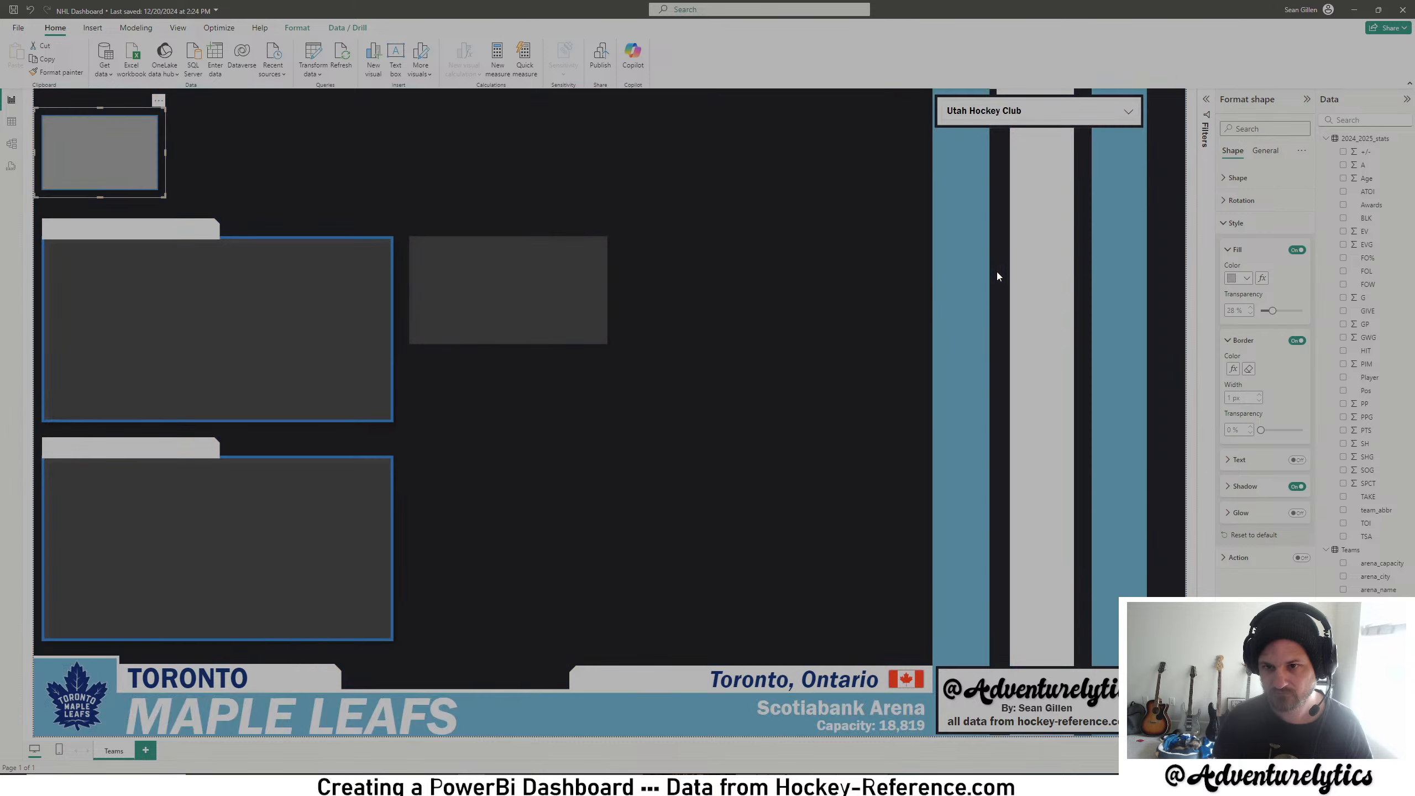
click(1232, 369)
click(920, 346)
scroll(812, 464, down, 10)
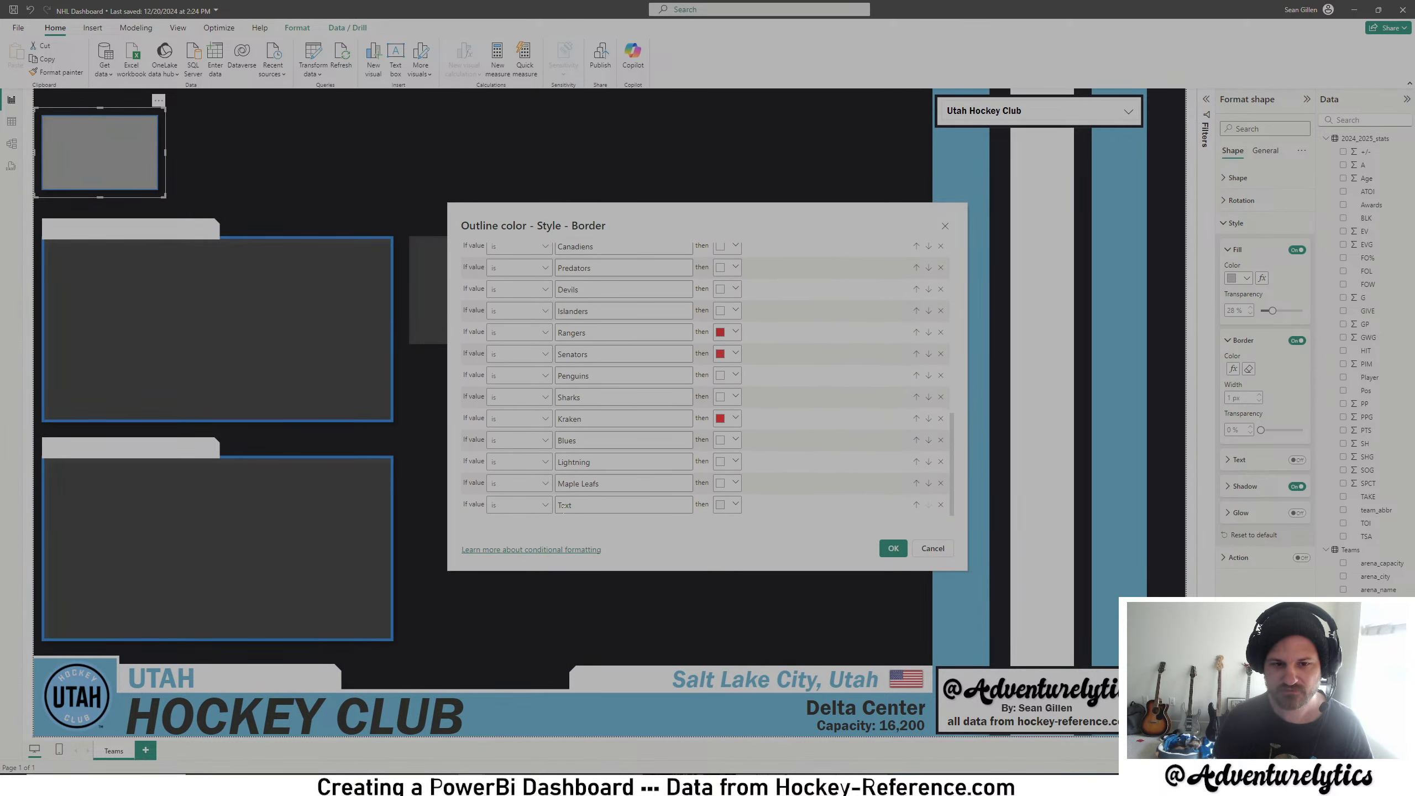
click(571, 508)
text(Hockey Club)
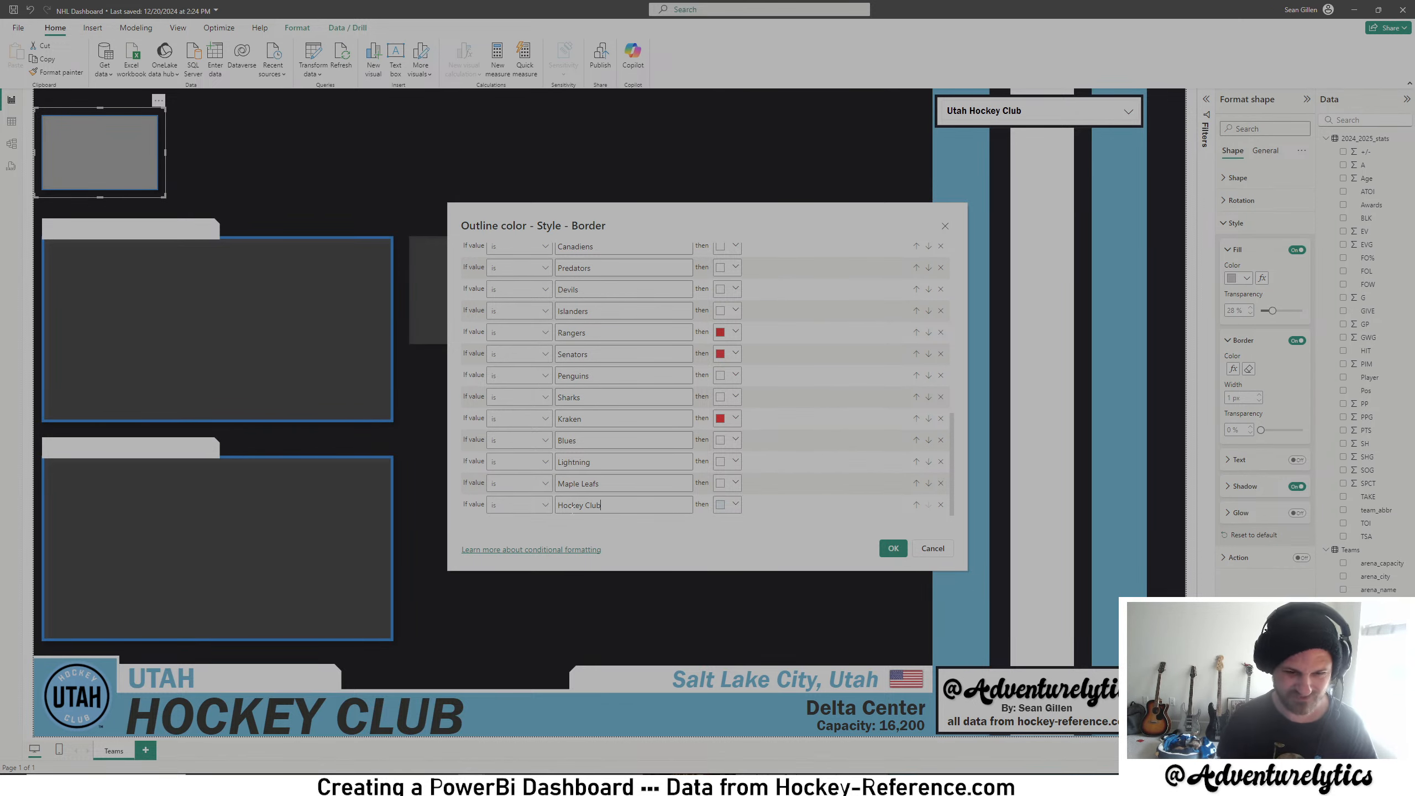
click(727, 504)
click(728, 438)
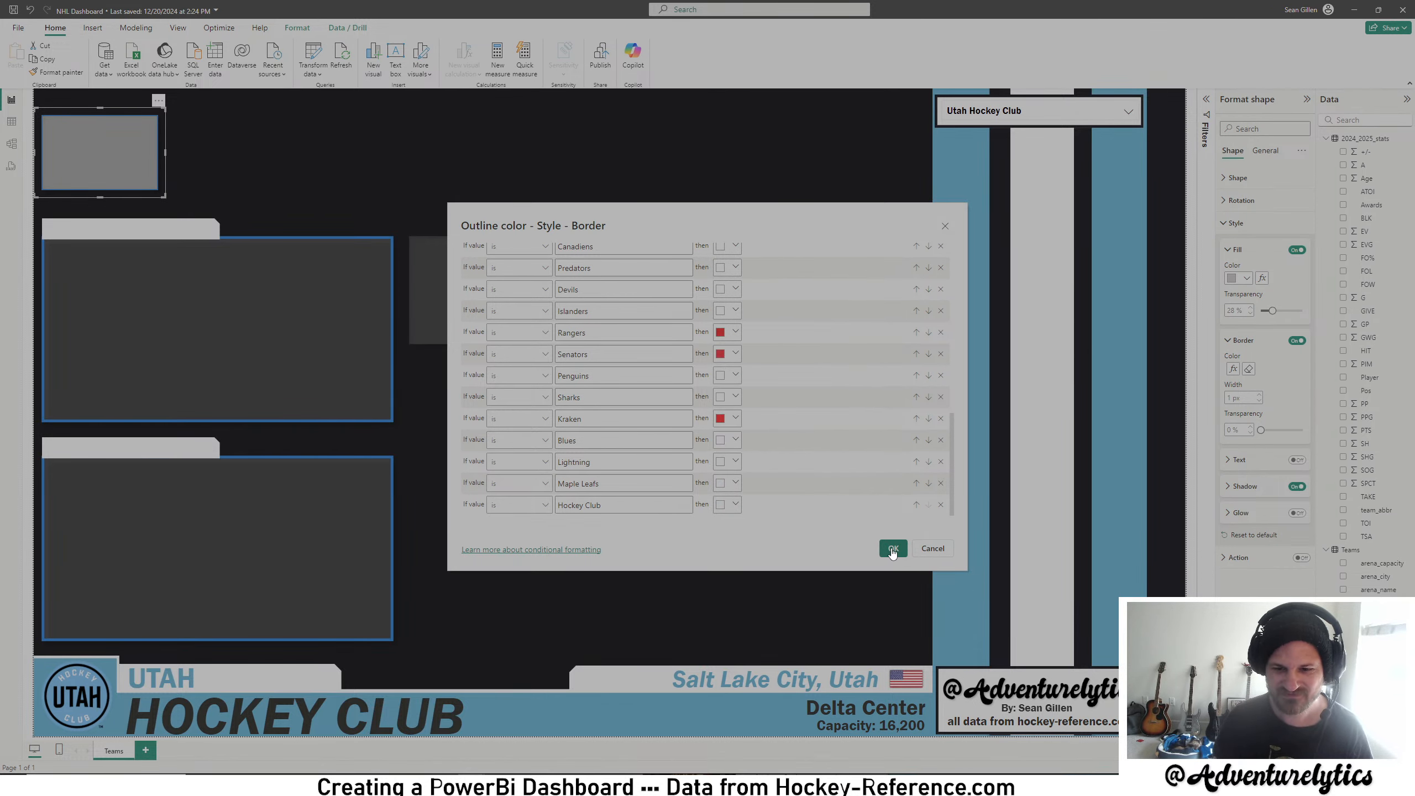
click(893, 548)
- Switch the team slicer to Vancouver Canucks and add a Canucks rule with white to the small rectangle's border color formatting
click(1109, 107)
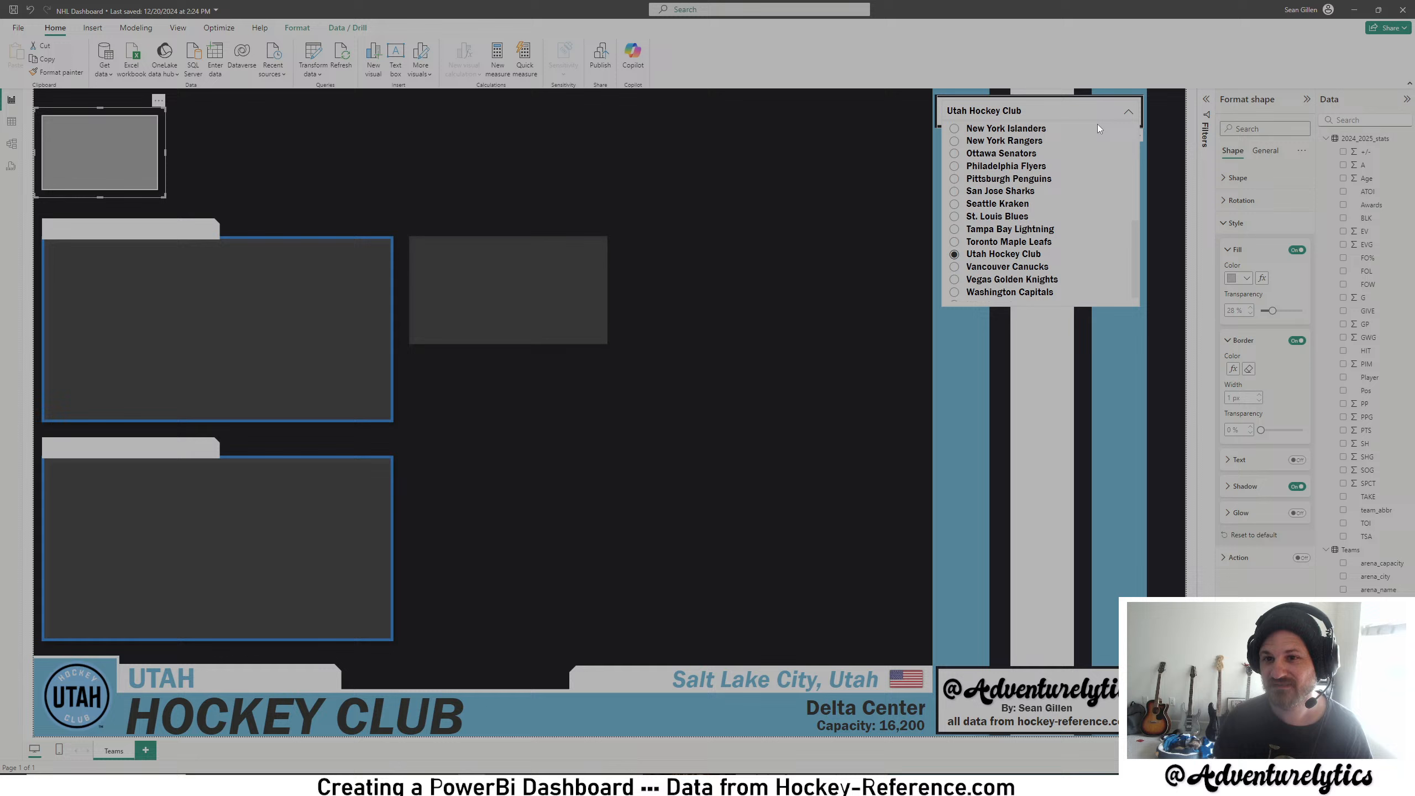
click(993, 267)
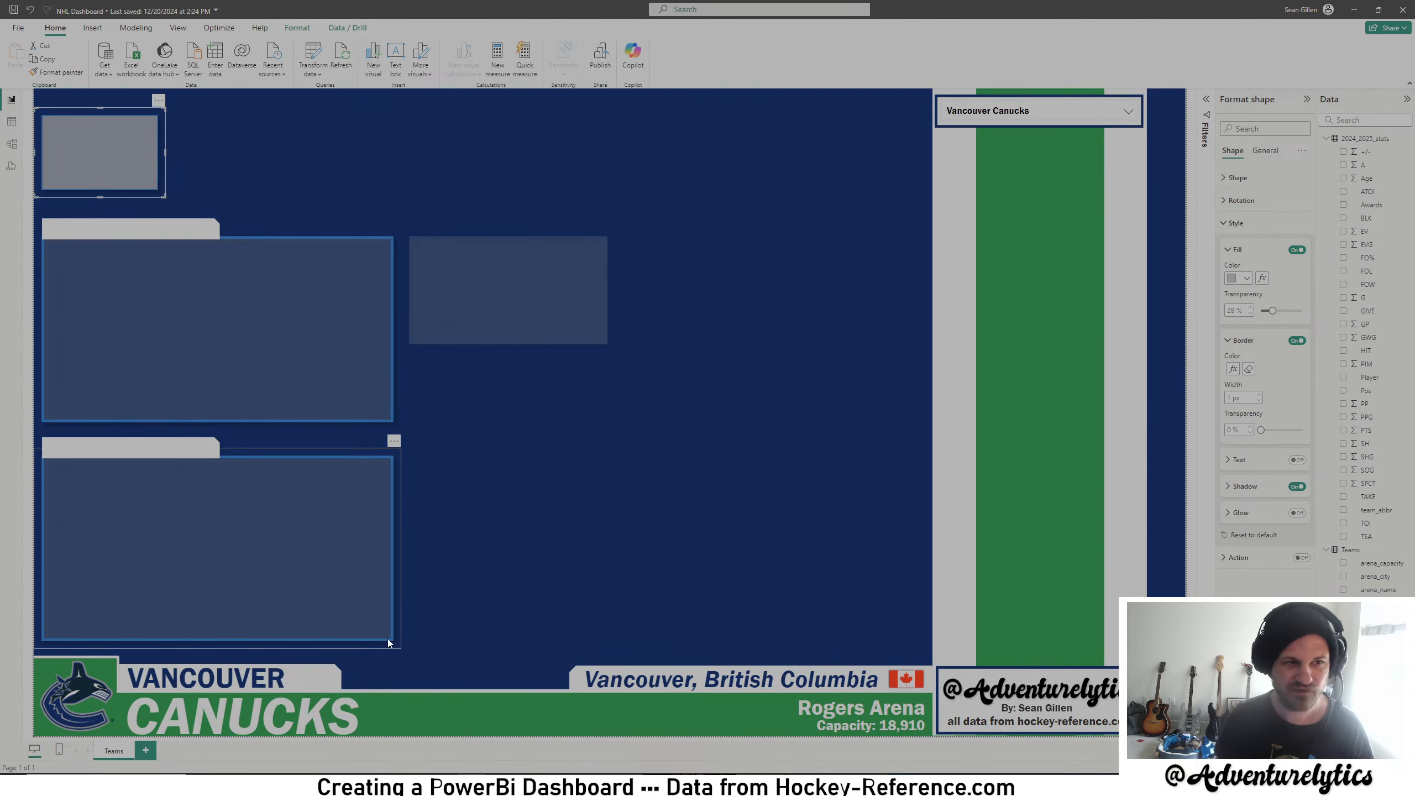
click(1233, 369)
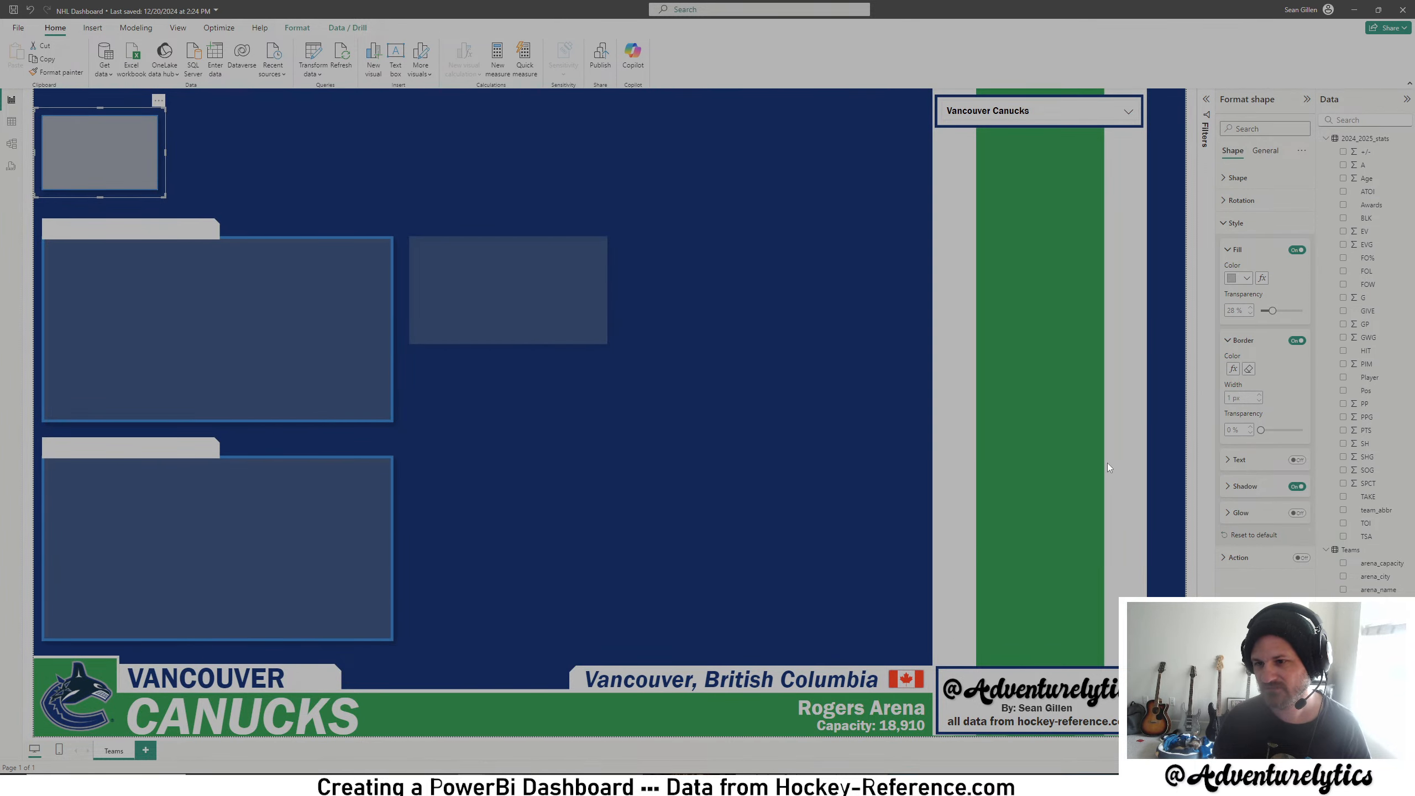
scroll(890, 421, down, 2)
scroll(892, 427, down, 5)
scroll(893, 432, up, 9)
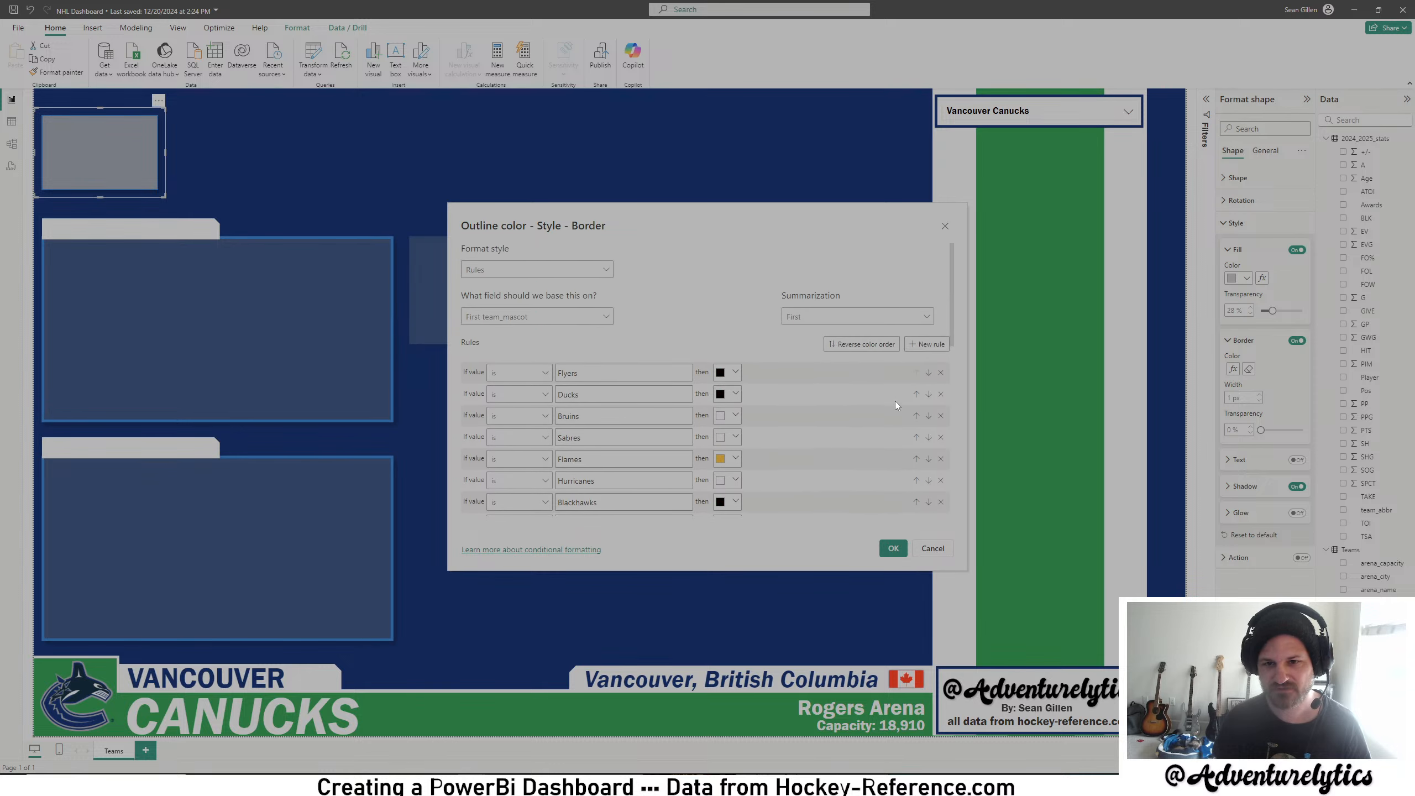
click(916, 346)
scroll(832, 407, down, 5)
scroll(832, 407, down, 3)
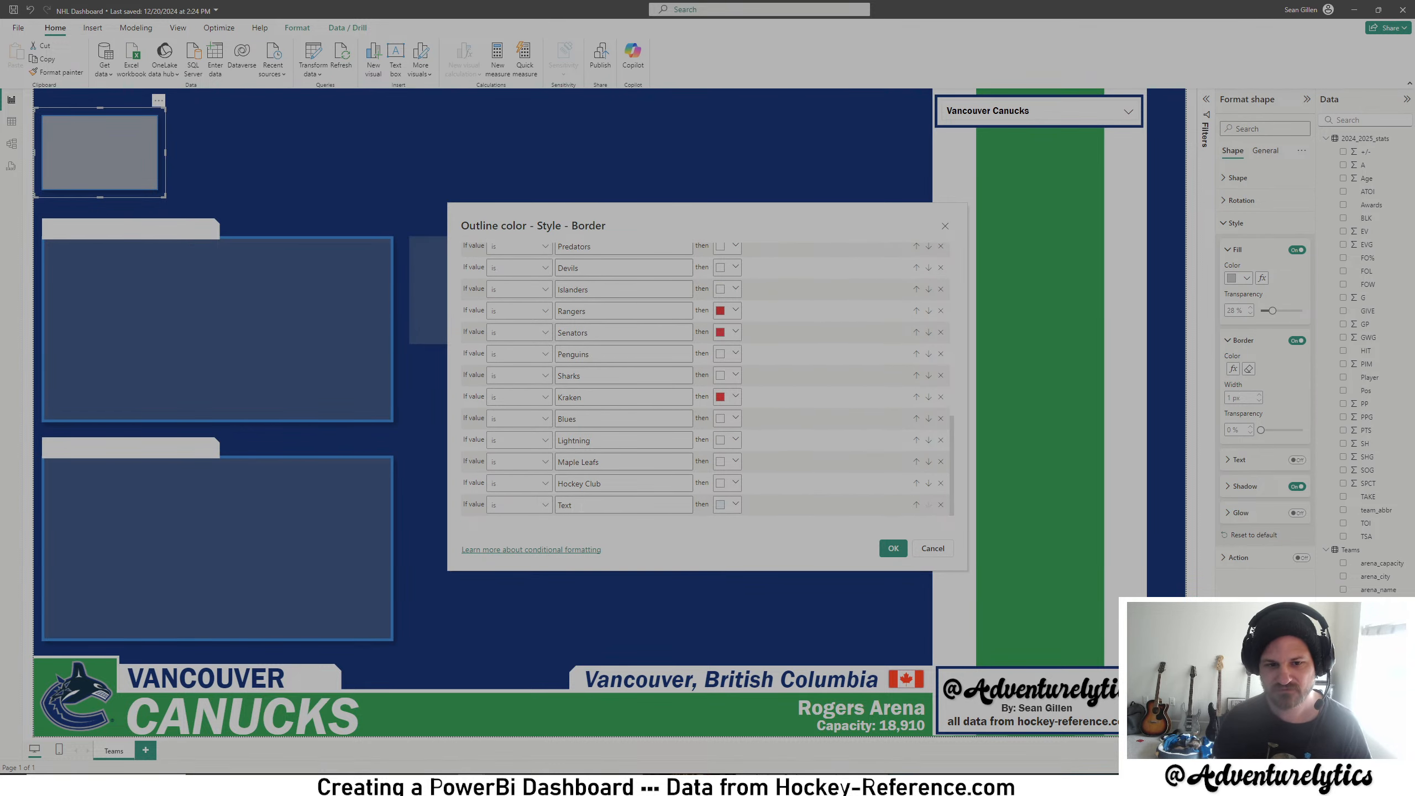
click(559, 506)
text(Canucks)
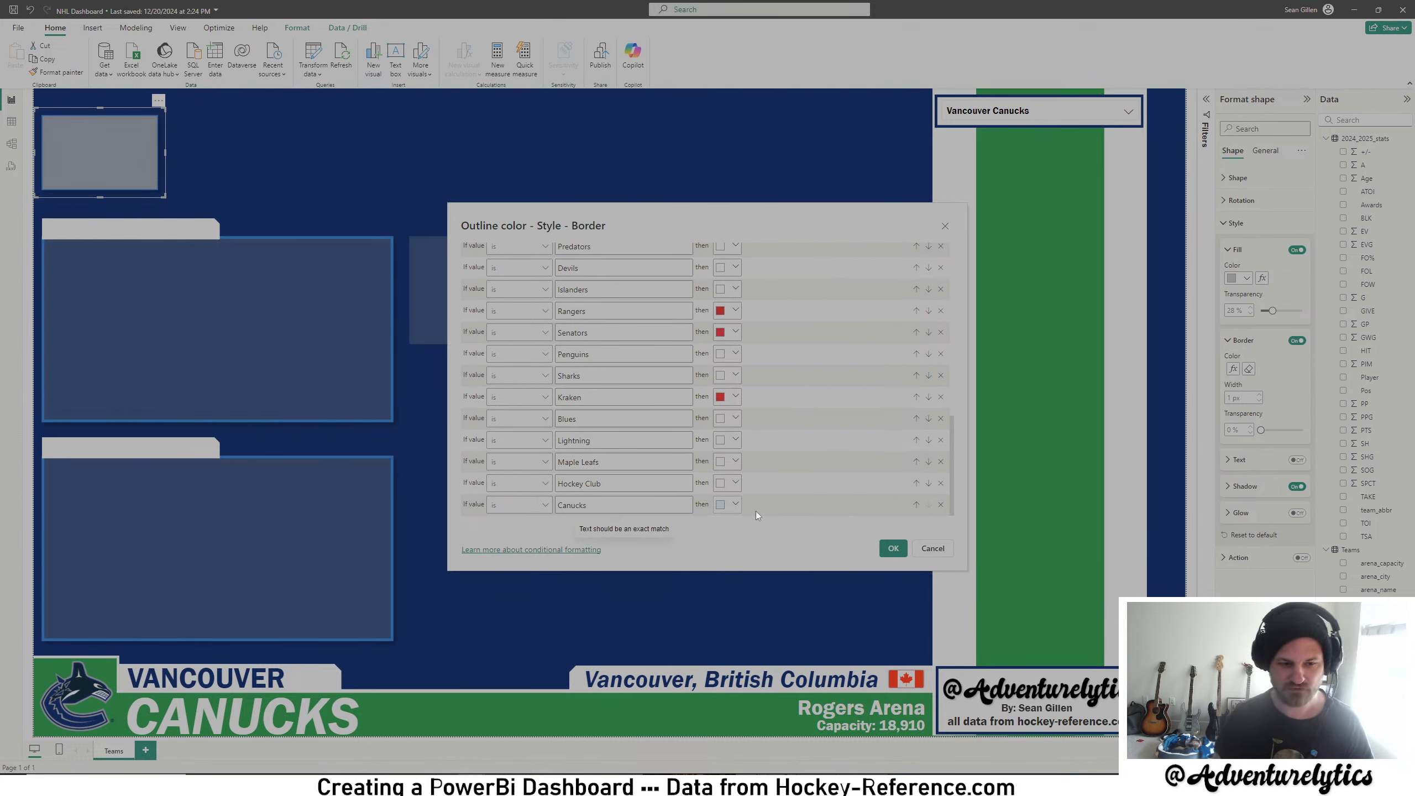
click(735, 504)
click(728, 435)
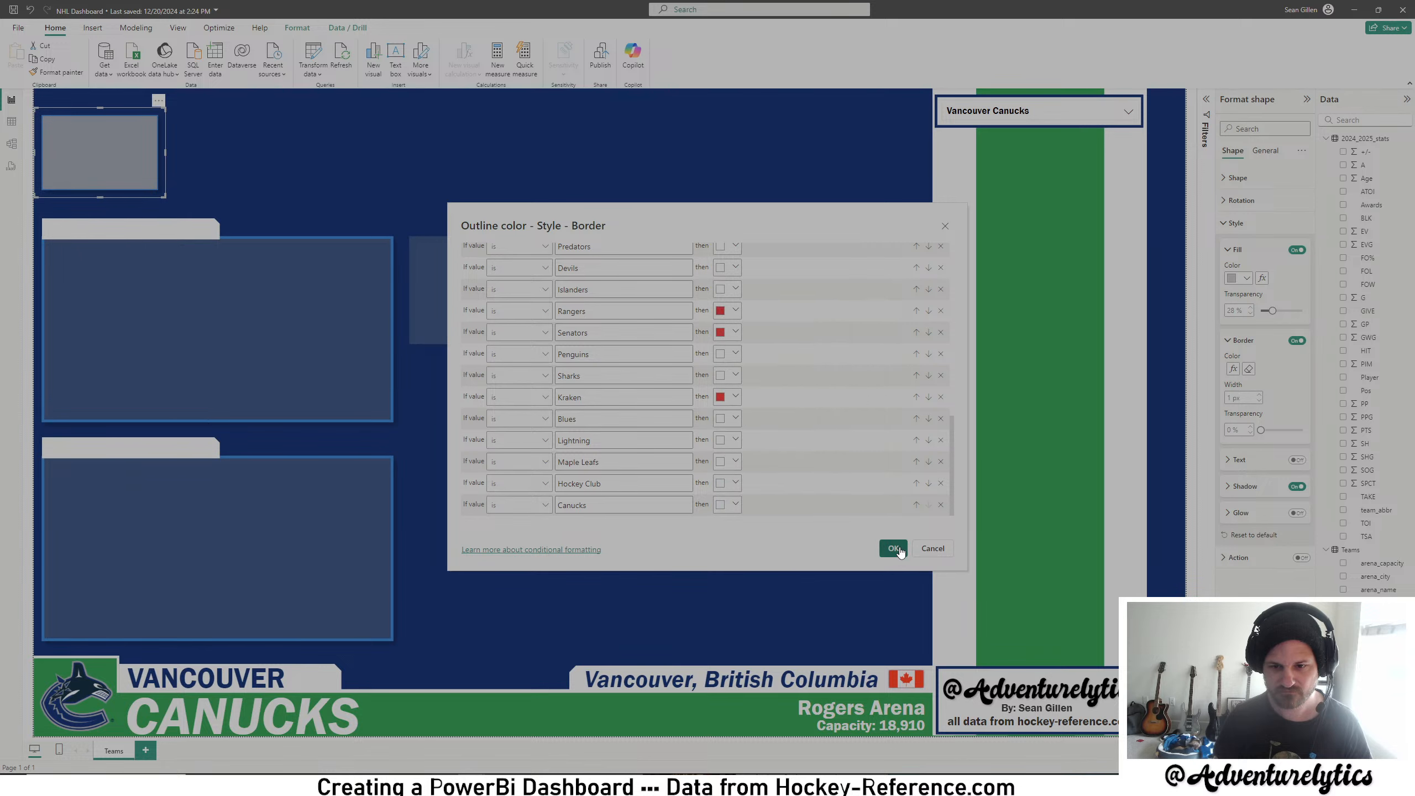
click(894, 548)
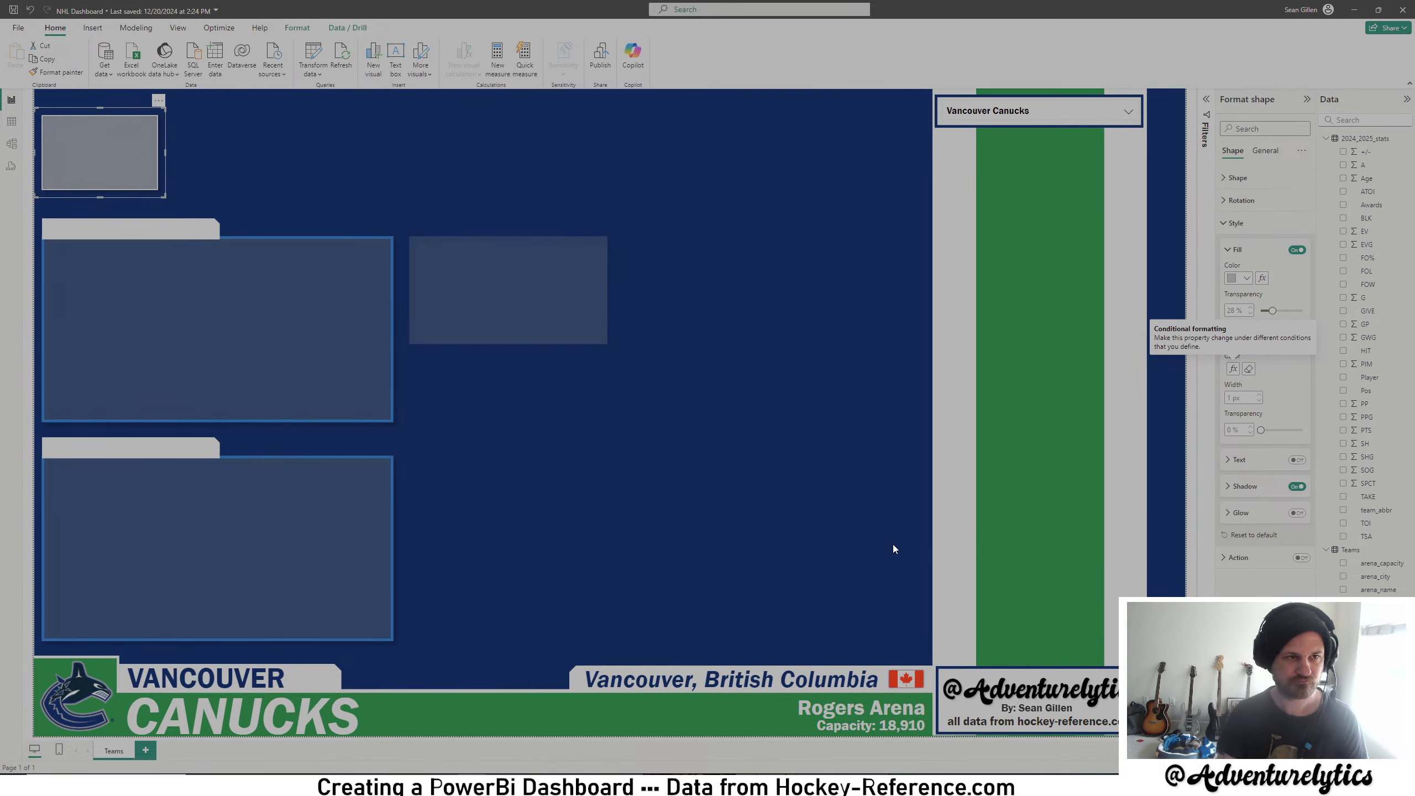
- Switch the team slicer to Vegas Golden Knights
click(547, 252)
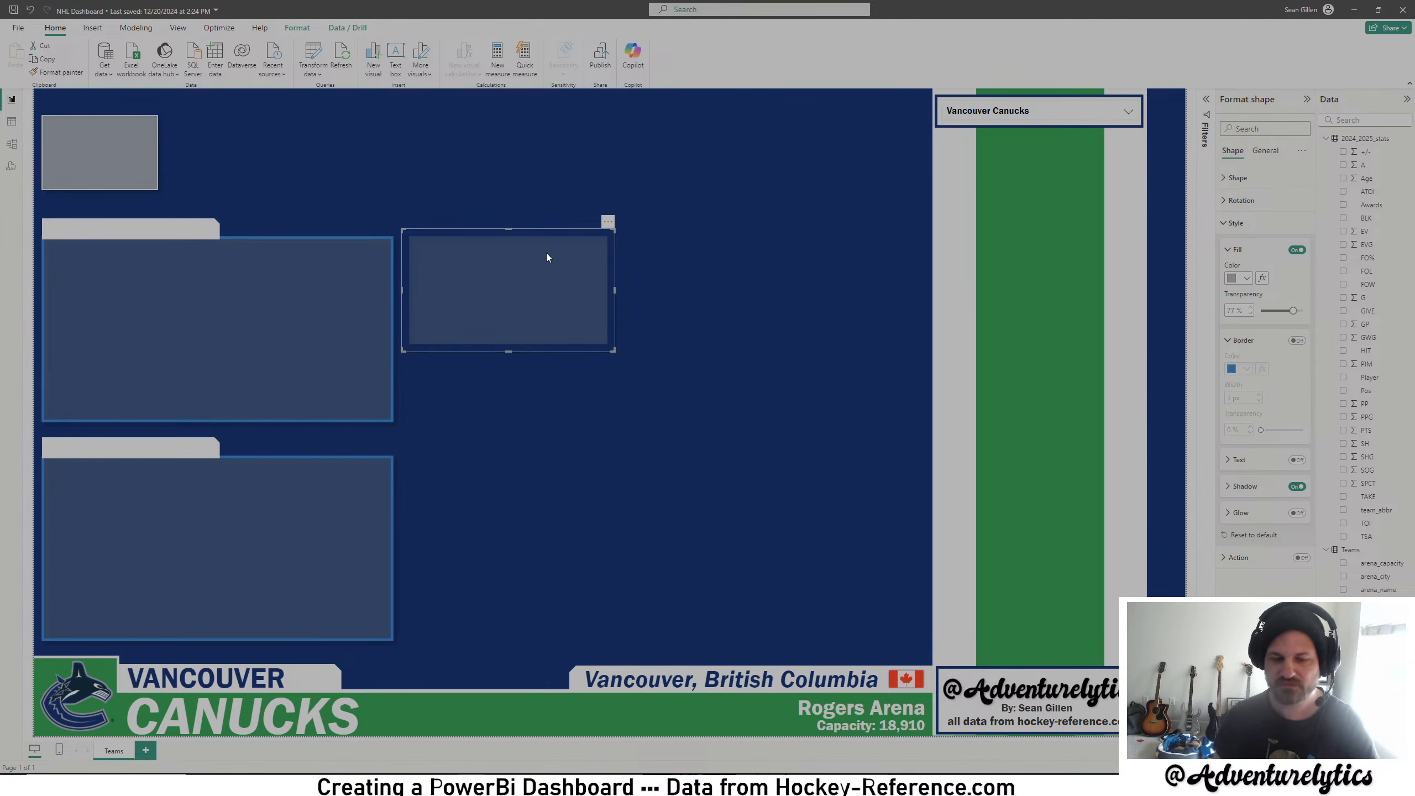
click(1004, 153)
click(1128, 111)
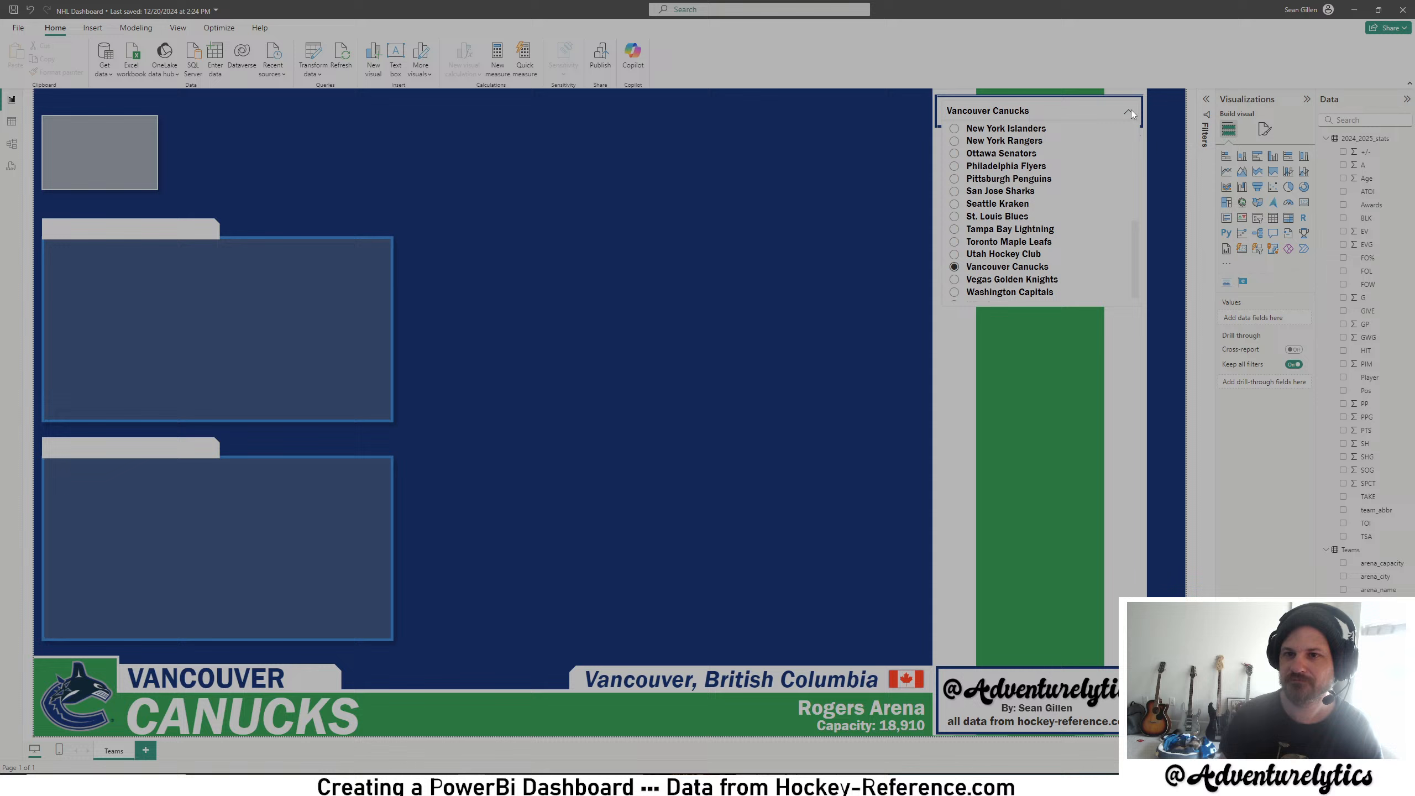
click(1005, 279)
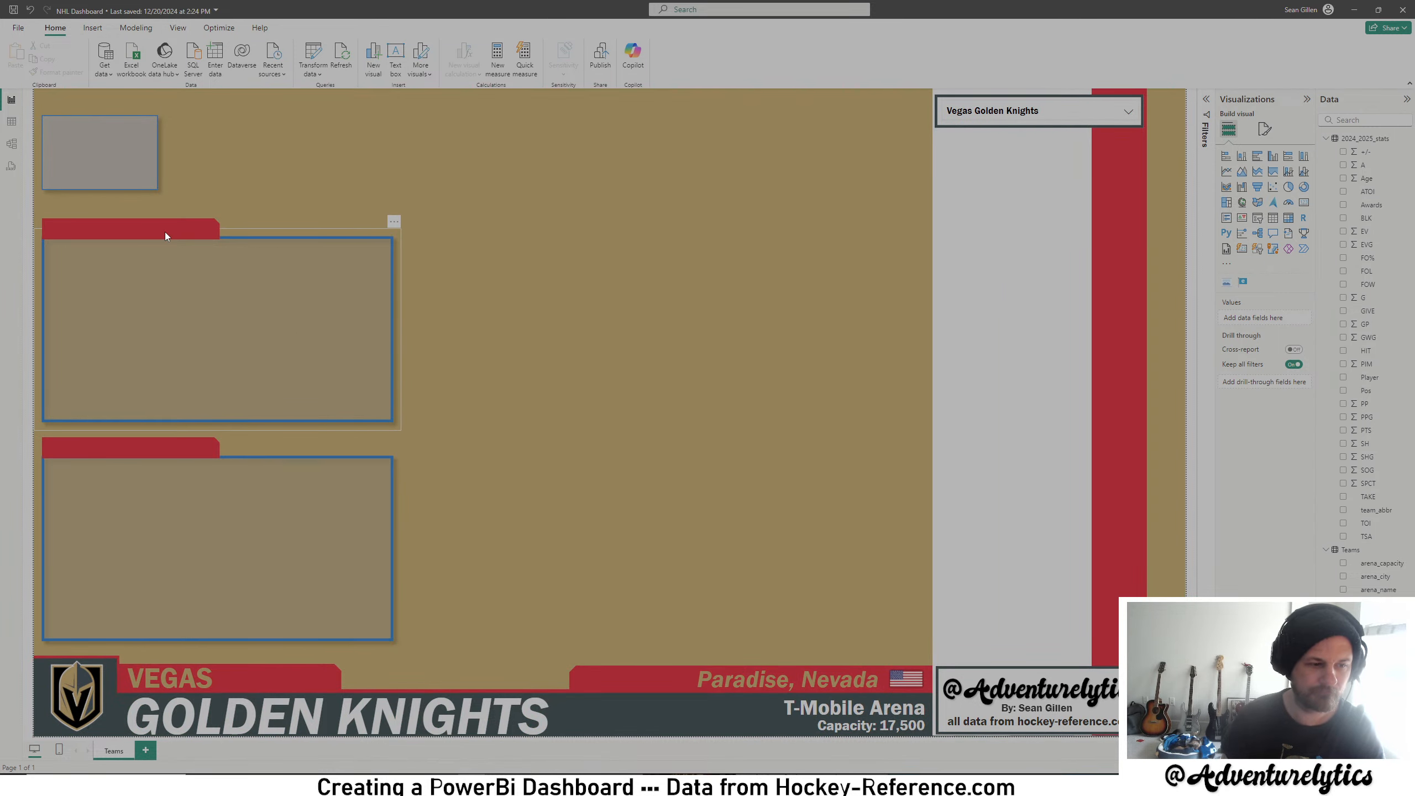
- Select the small rectangle, and copy the Vegas Golden Knights red hex code #C8102E from the Team Color Codes website in the browser
click(122, 237)
mouse_move(392, 785)
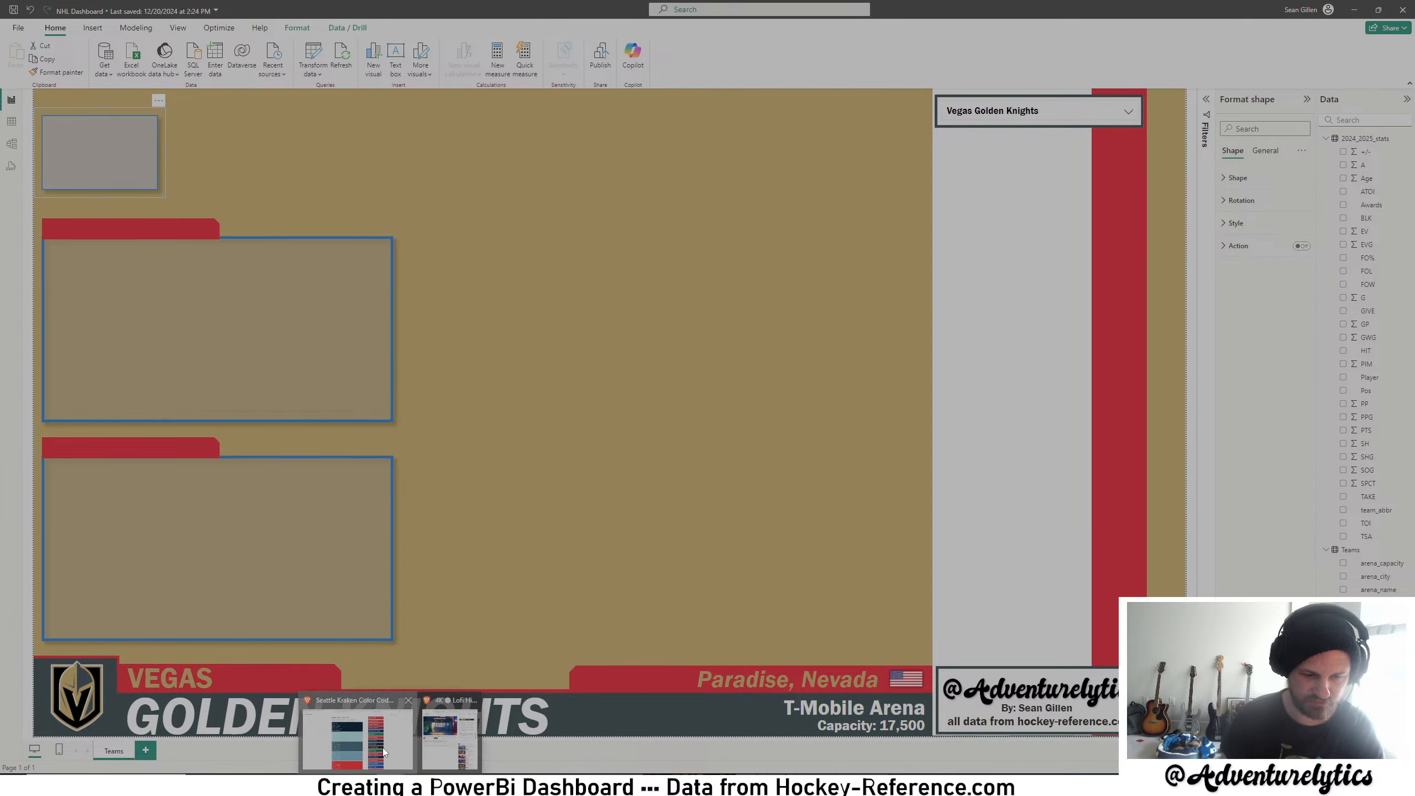
click(362, 737)
scroll(975, 517, down, 14)
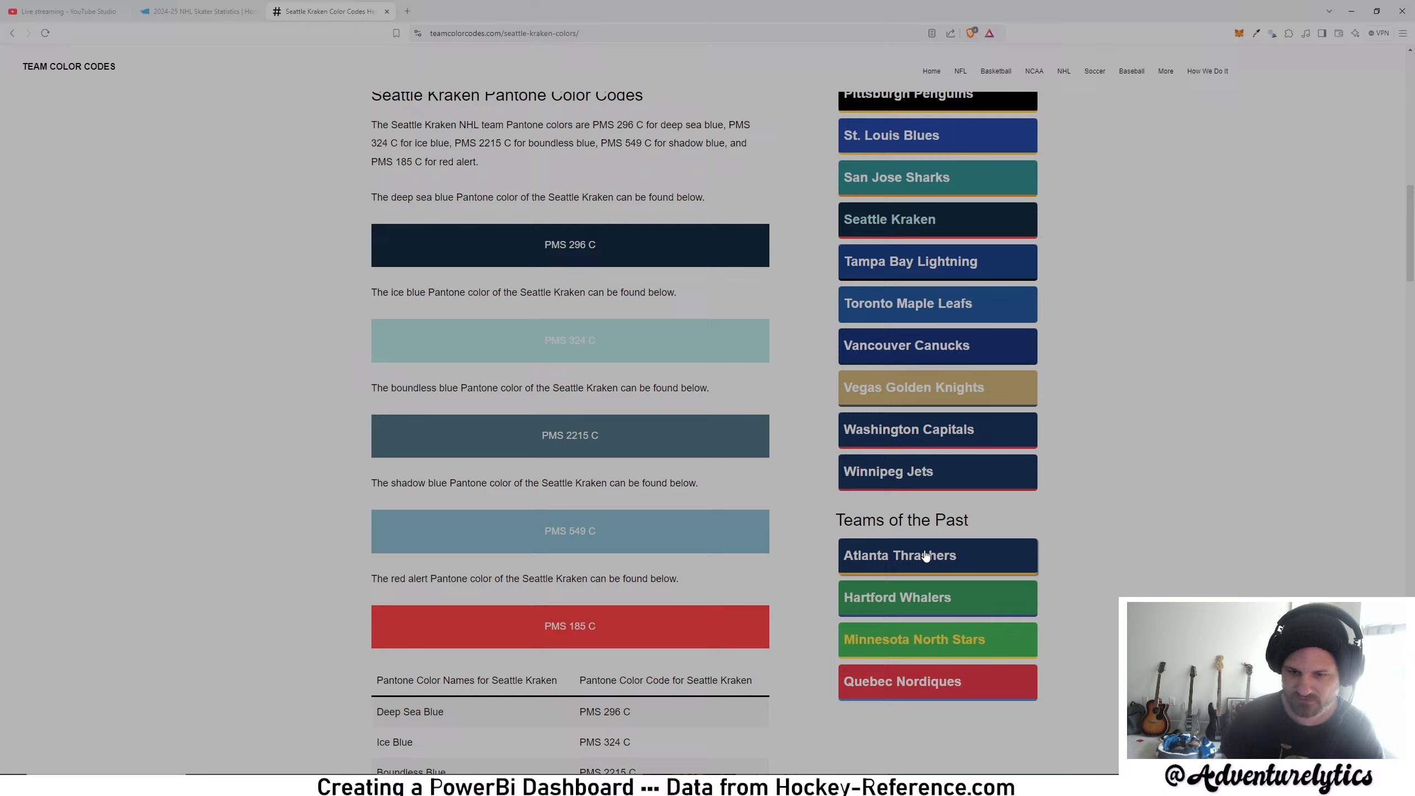
click(914, 388)
scroll(617, 434, down, 4)
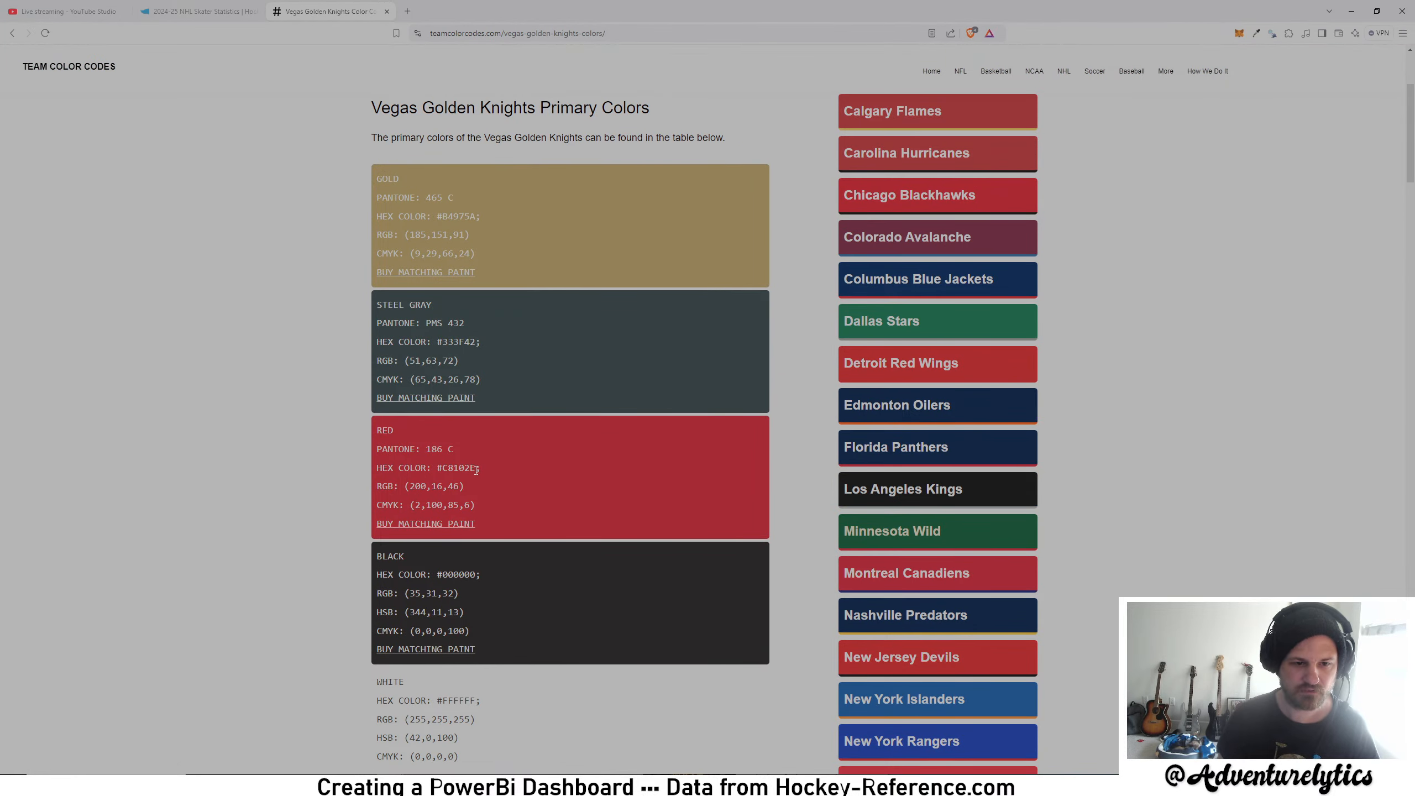
key(alt+Tab)
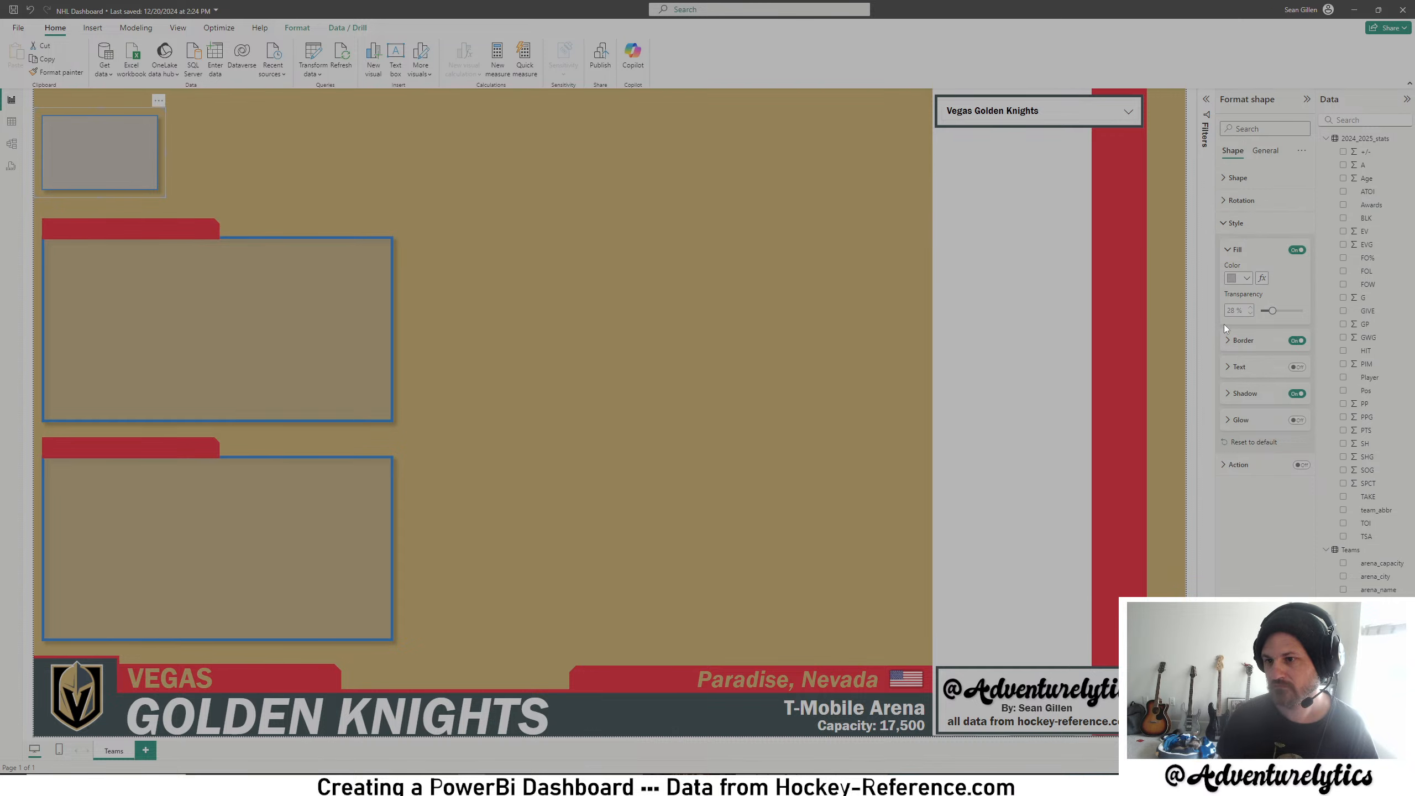
- Add a Golden Knights rule with red #C8102E to the small rectangle's border color conditional formatting
click(1230, 341)
click(1233, 369)
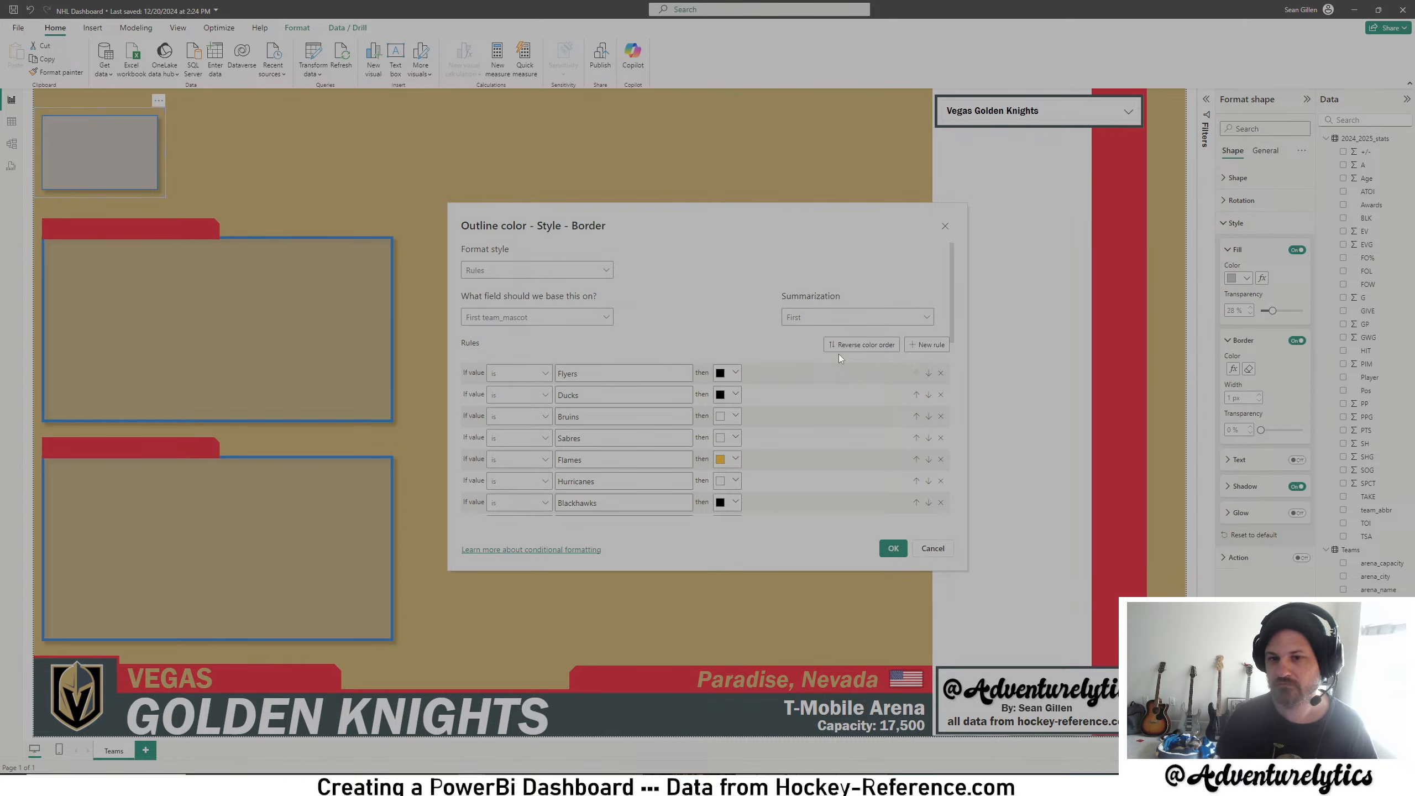
click(927, 344)
text(G)
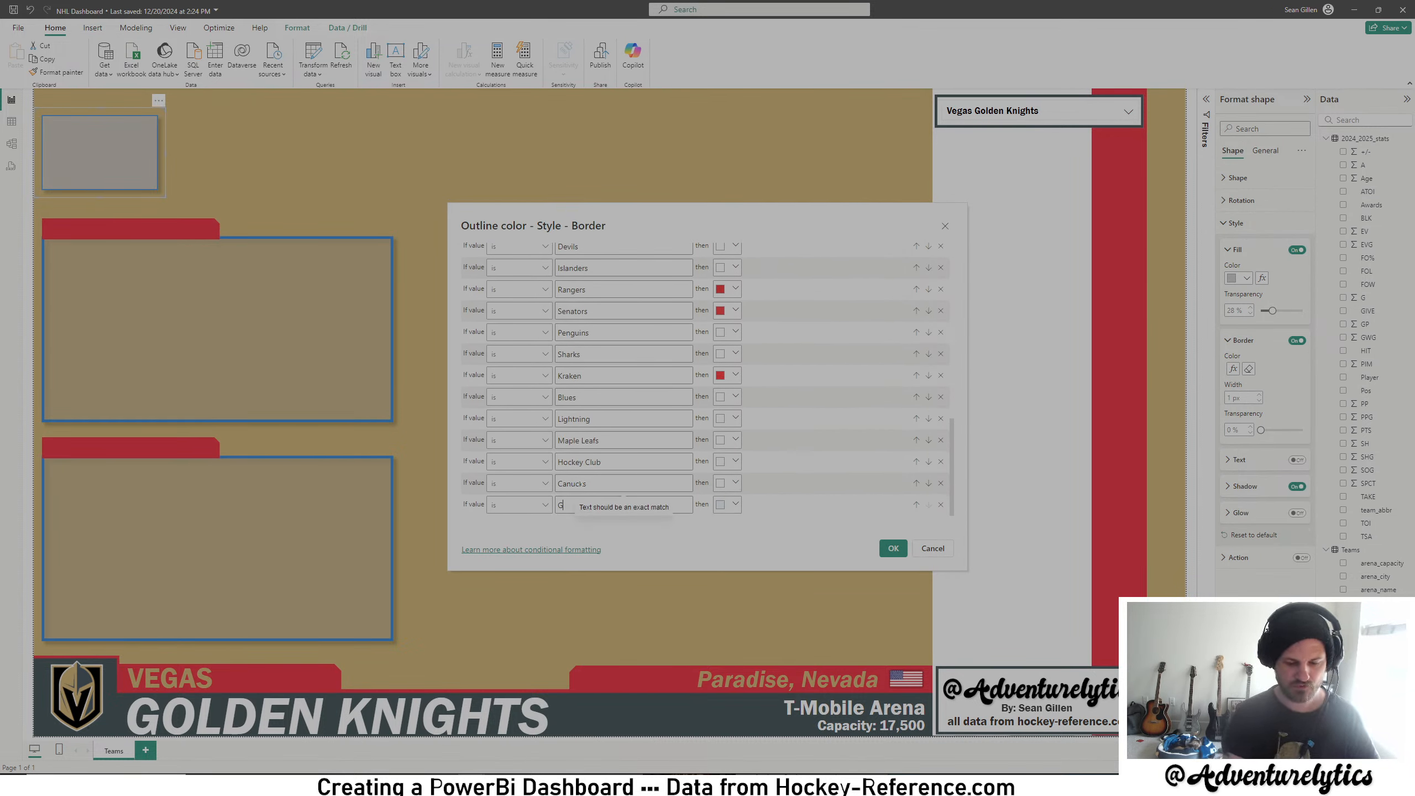
text(olden Knights)
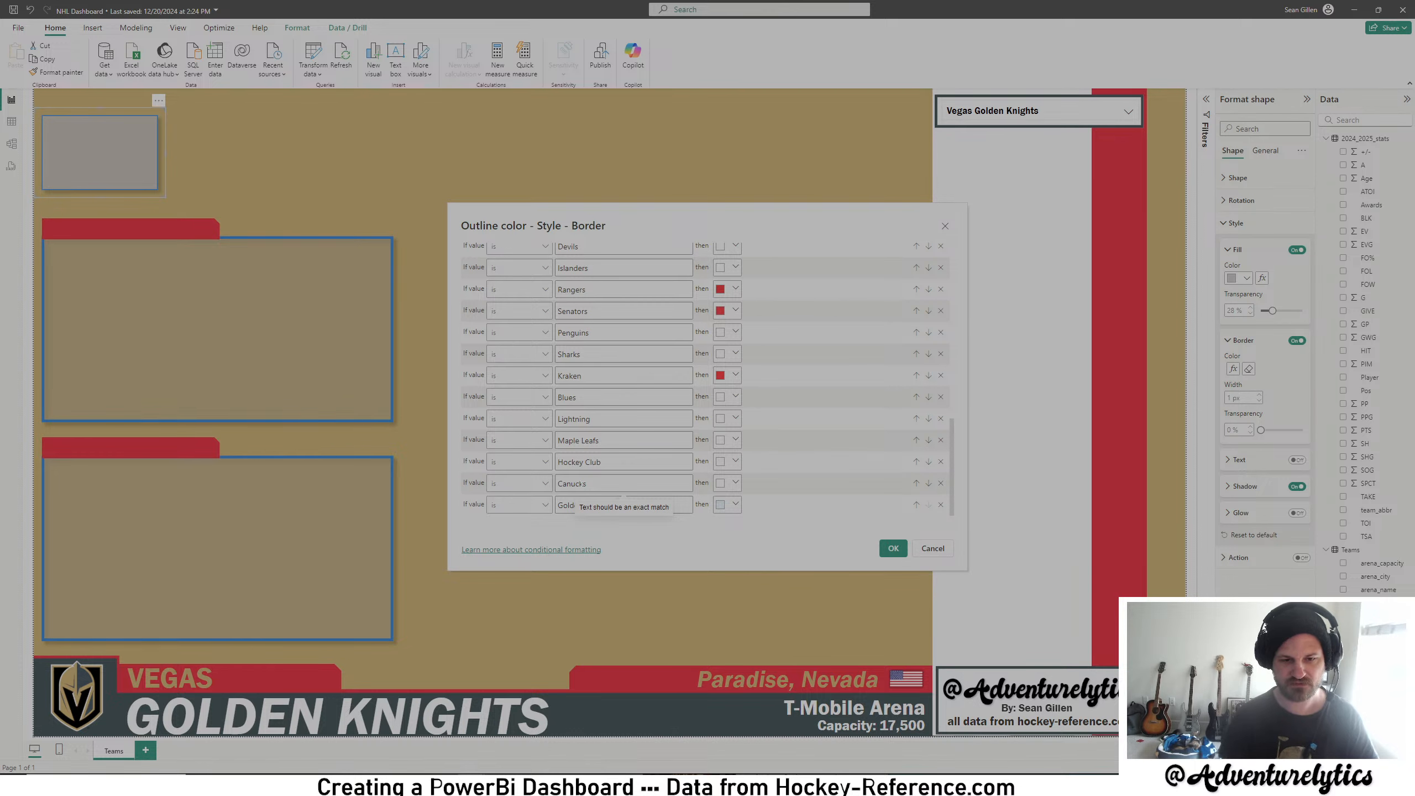
click(727, 505)
click(736, 450)
key(ctrl+v)
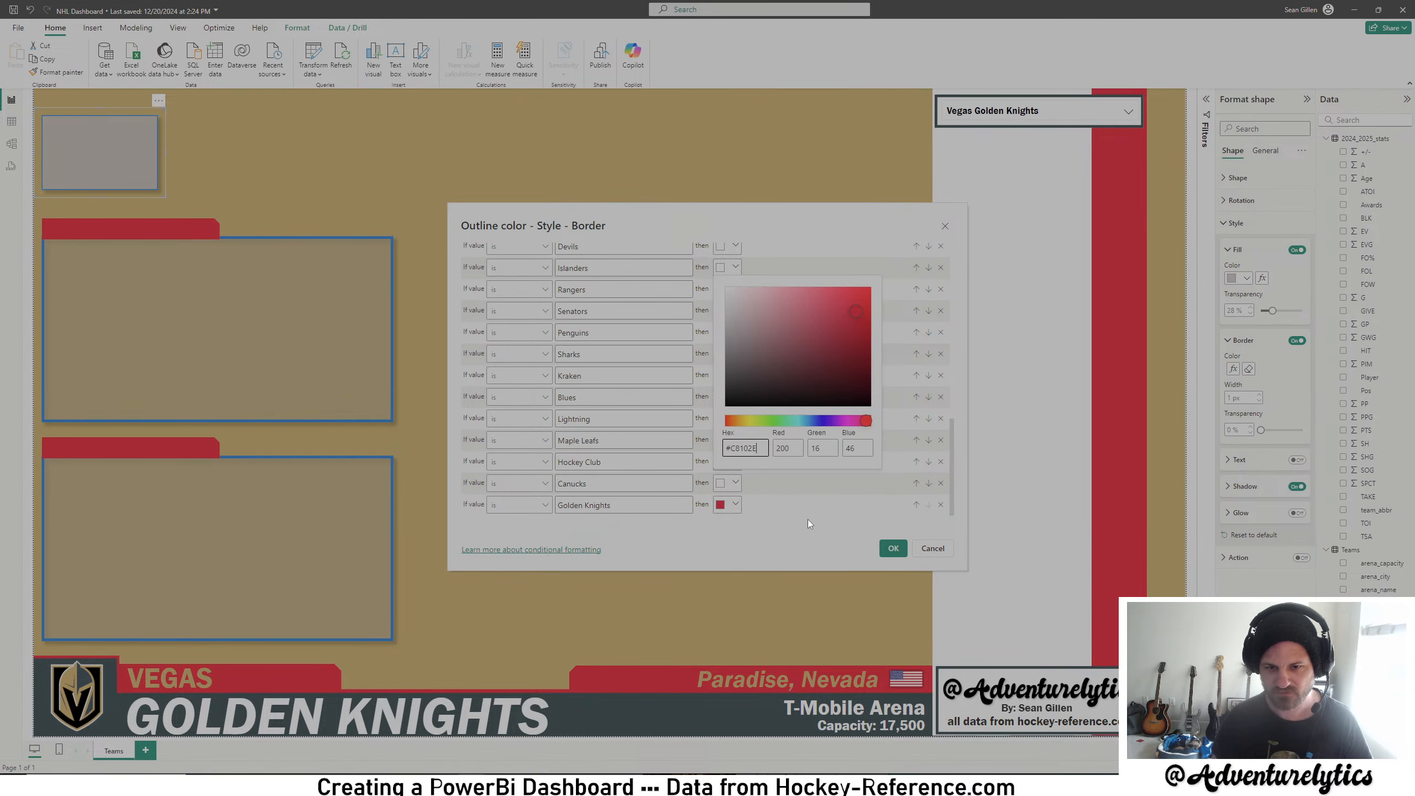
click(808, 522)
click(894, 549)
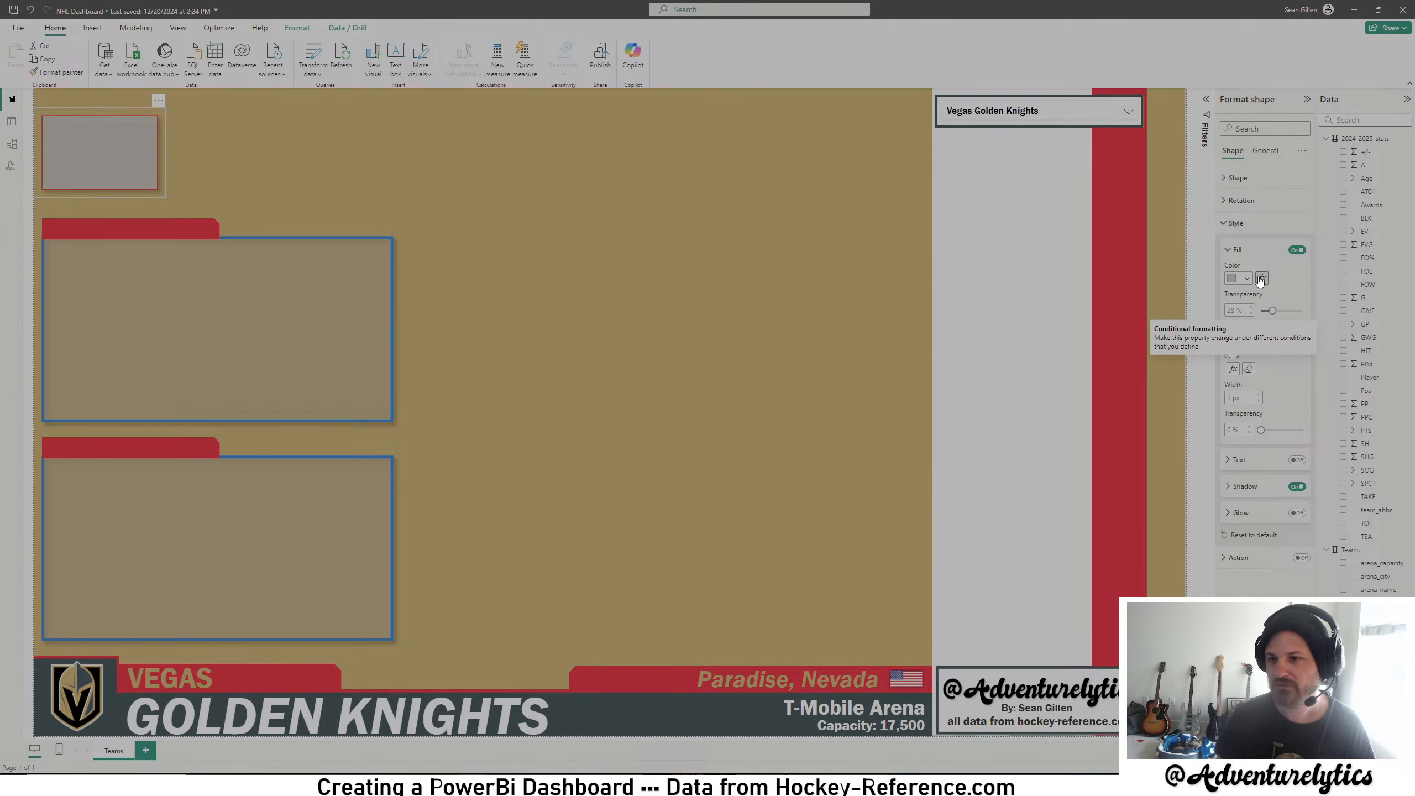
- Switch the team slicer to Washington Capitals and copy the team's navy hex code #041E42 from the Team Color Codes website
click(1109, 115)
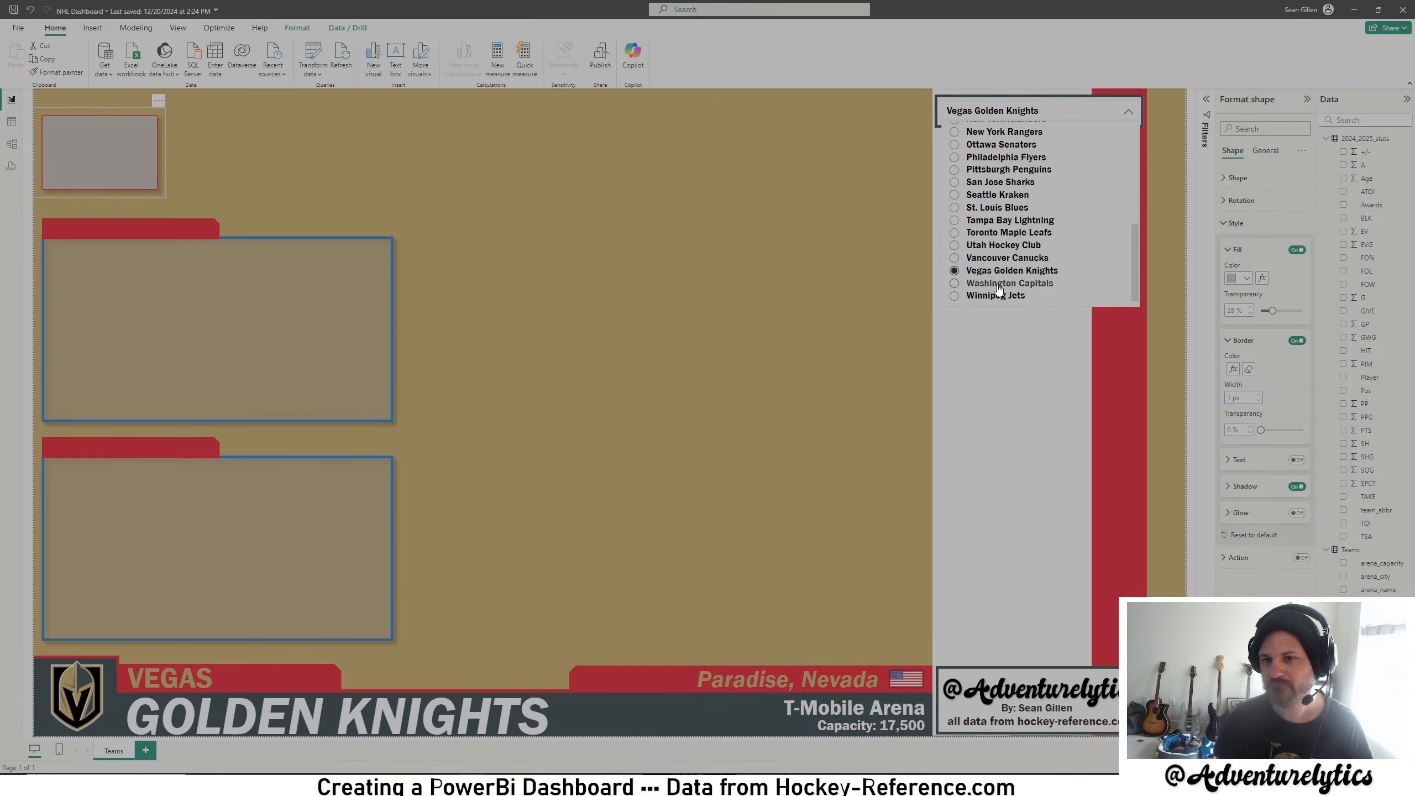
click(997, 283)
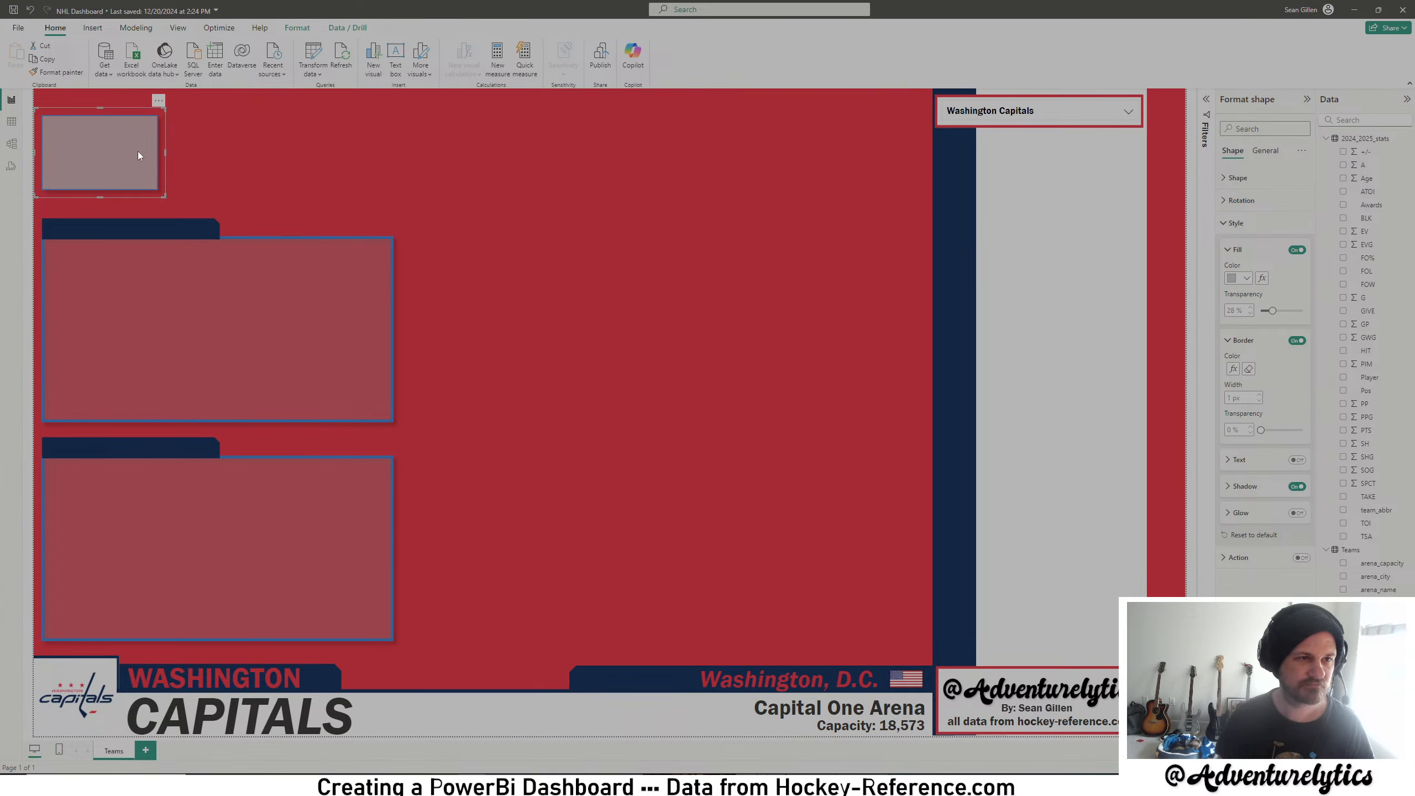
click(401, 739)
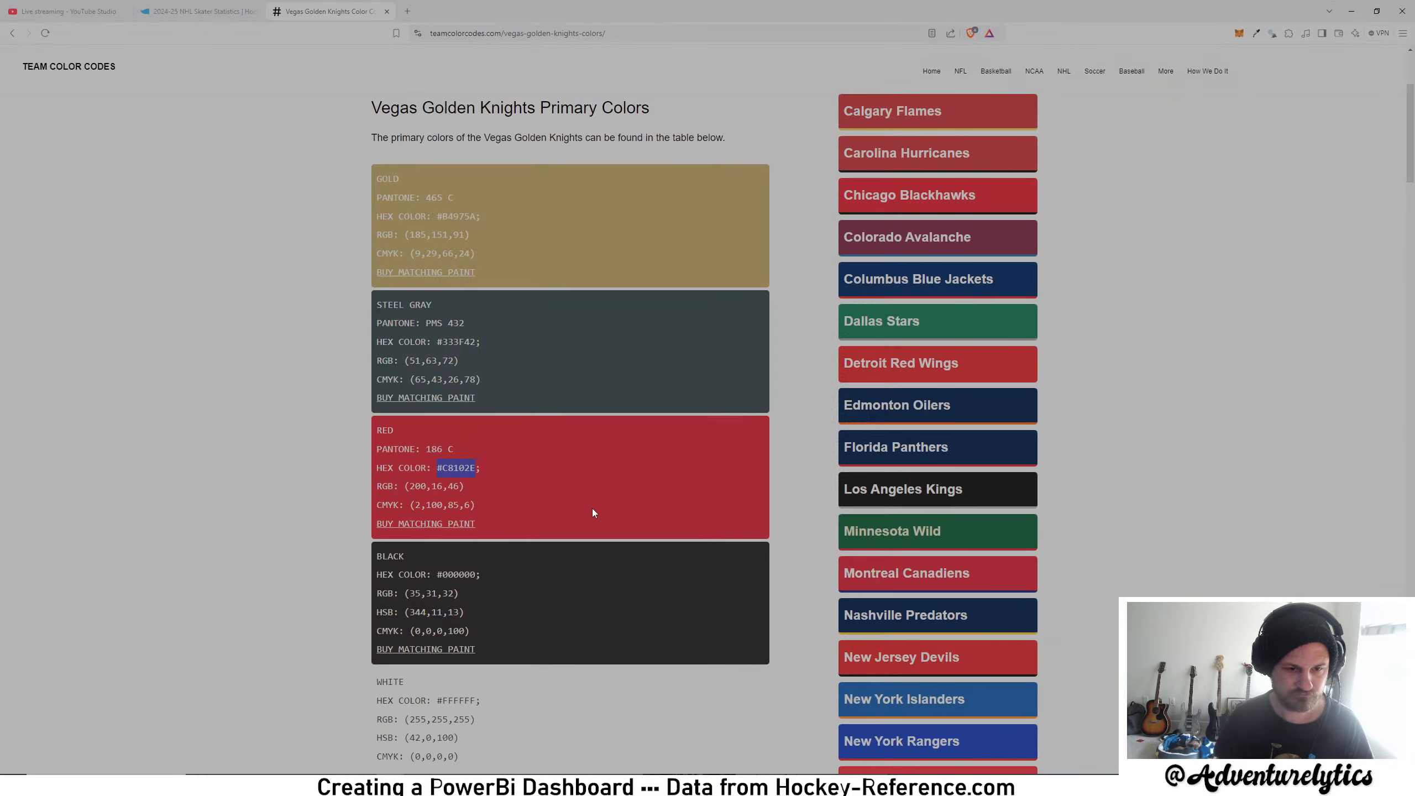
scroll(593, 509, down, 10)
click(998, 485)
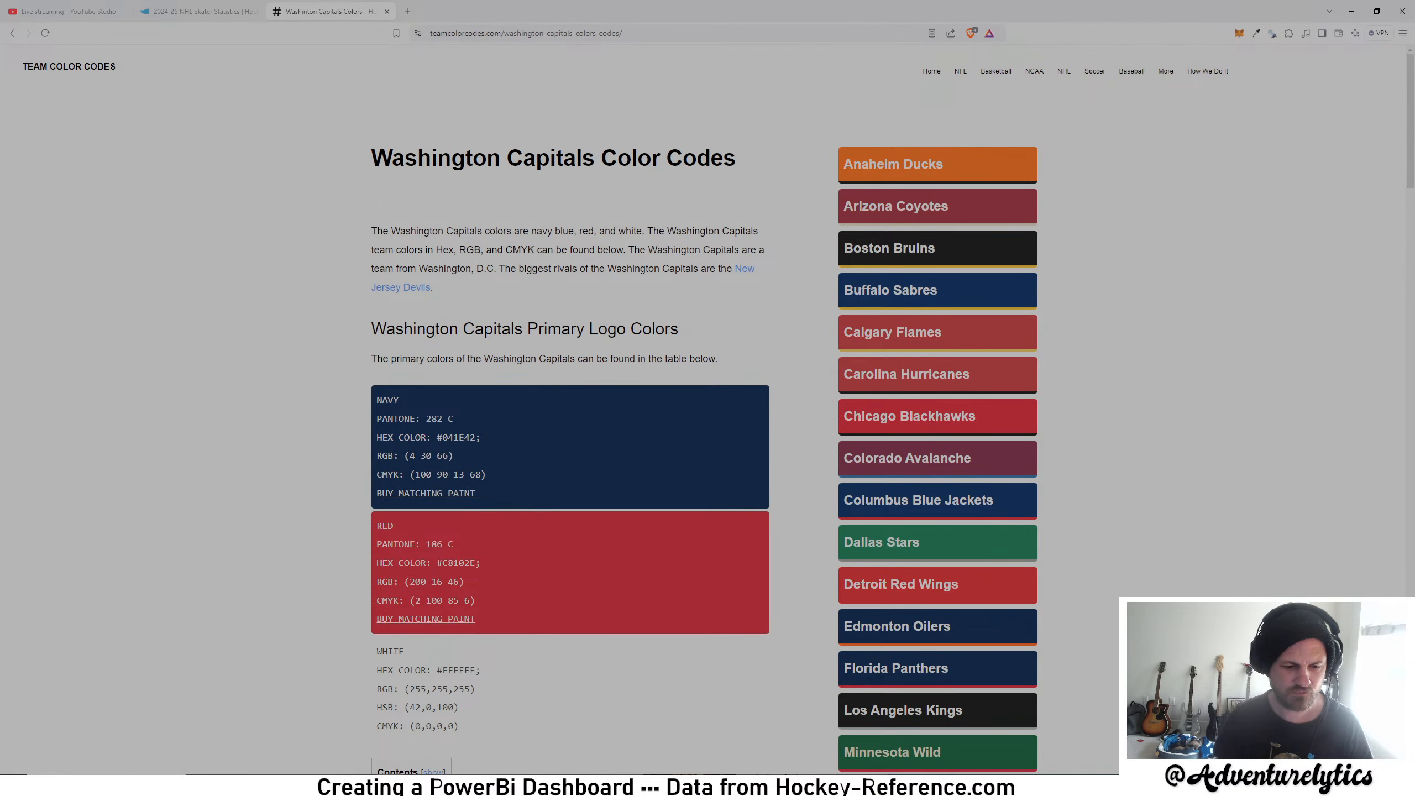
click(464, 785)
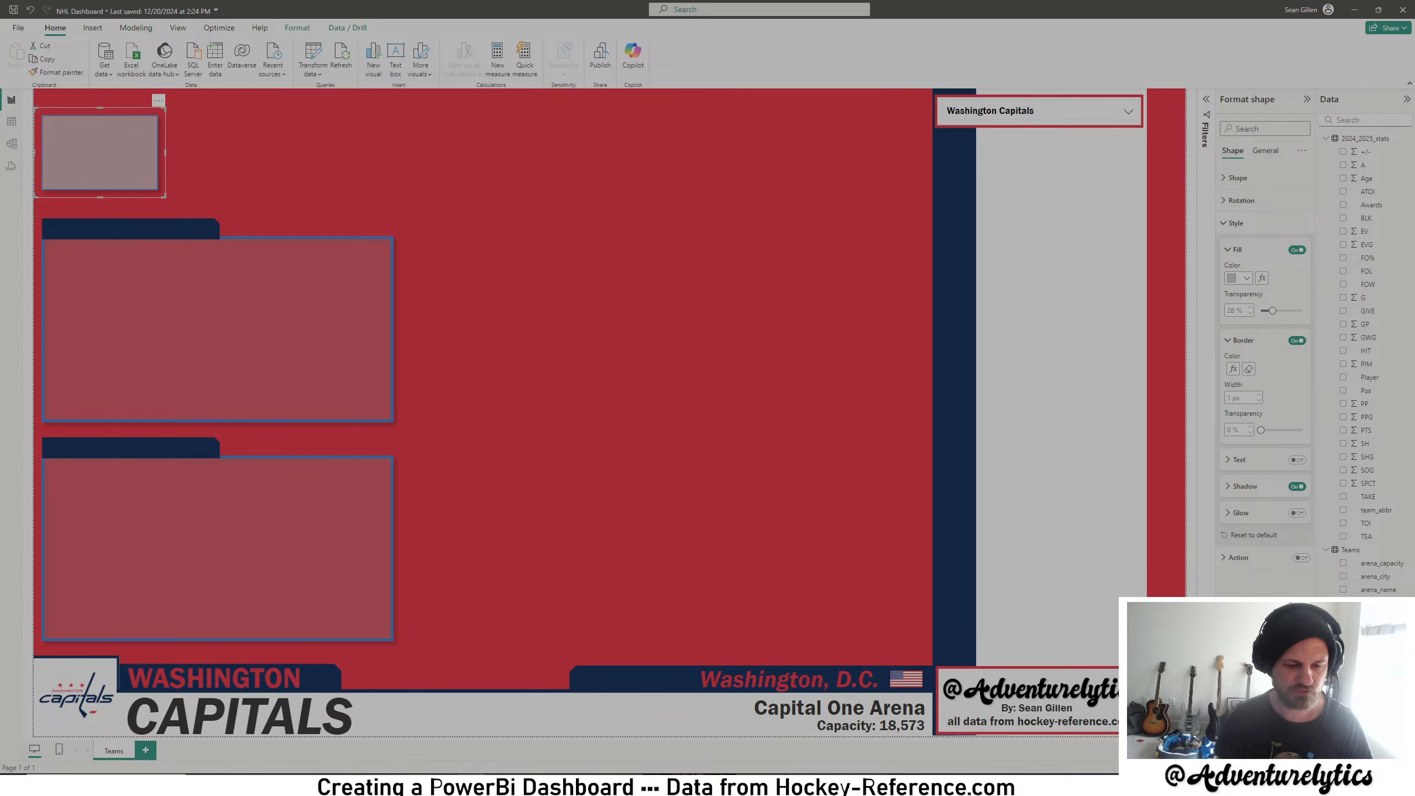
click(338, 719)
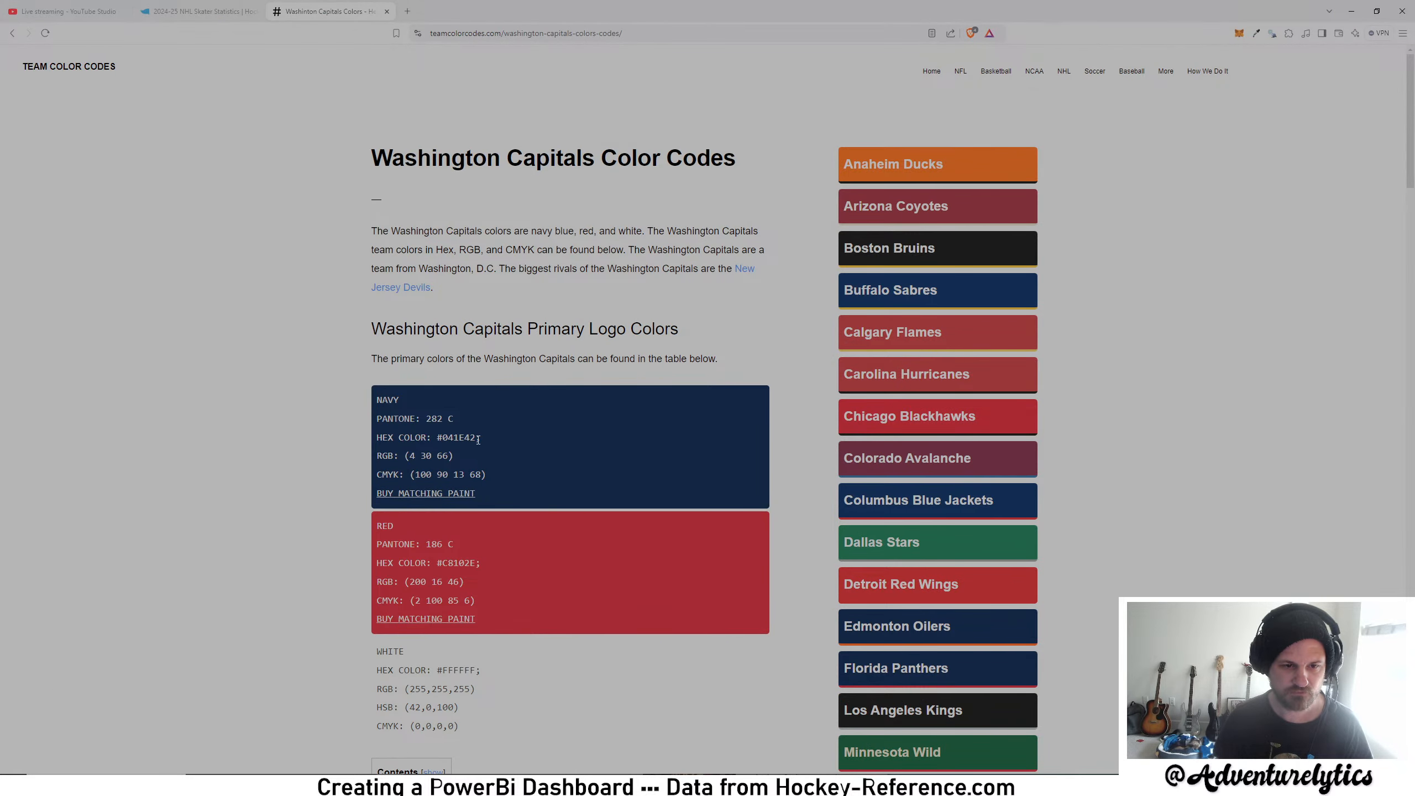
drag(478, 440, 435, 436)
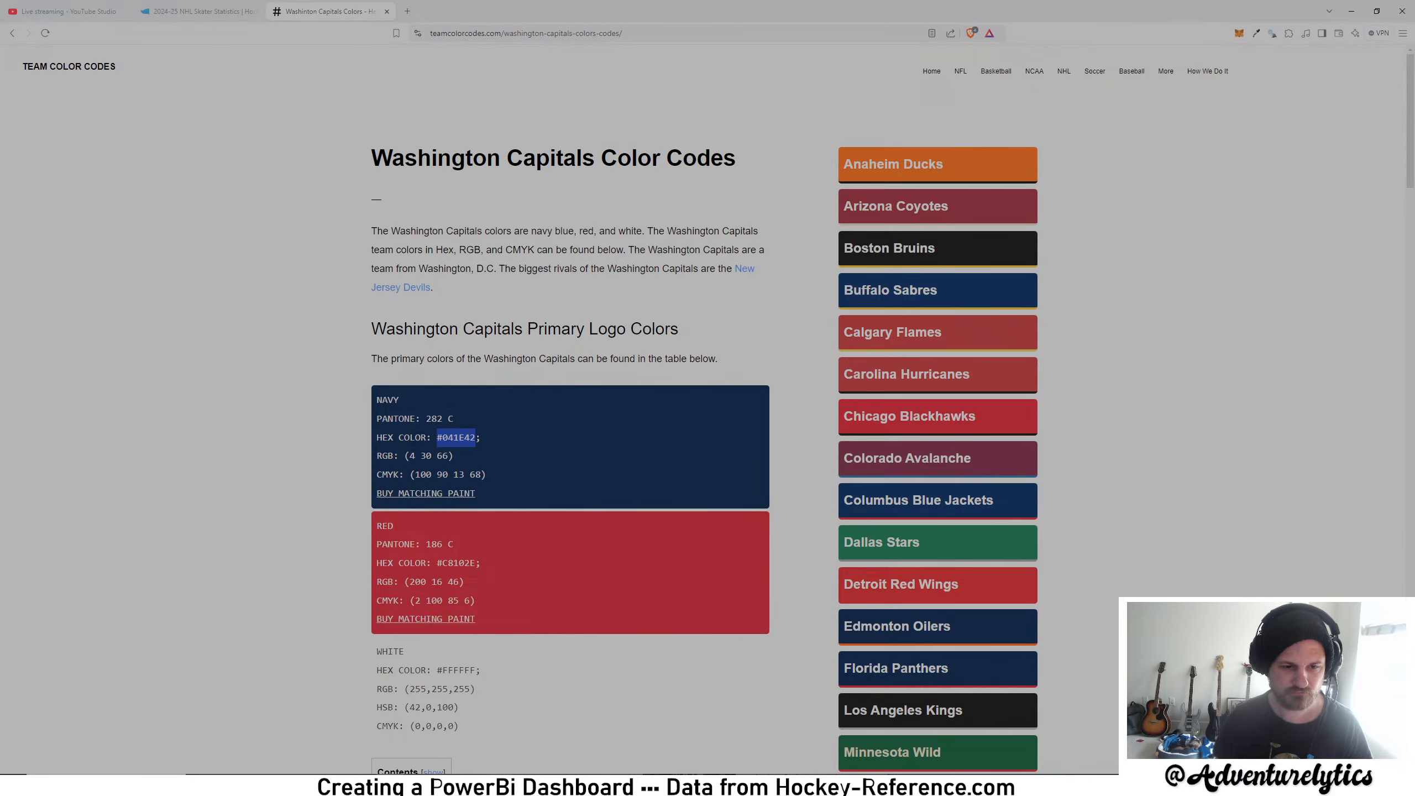
key(alt+Tab)
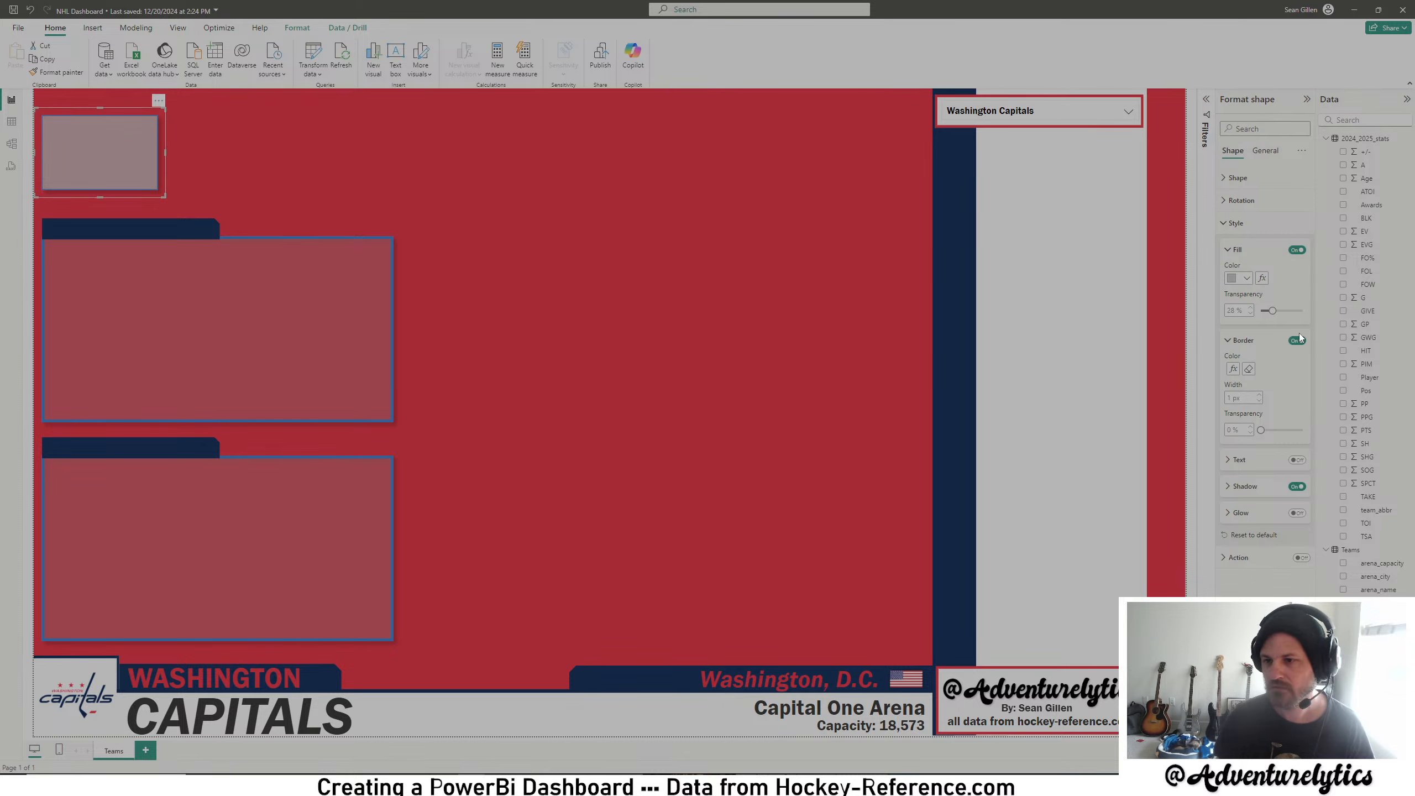
- Add a Capitals rule with navy #041E42 to the small rectangle's border color conditional formatting
click(1232, 369)
scroll(728, 438, down, 1)
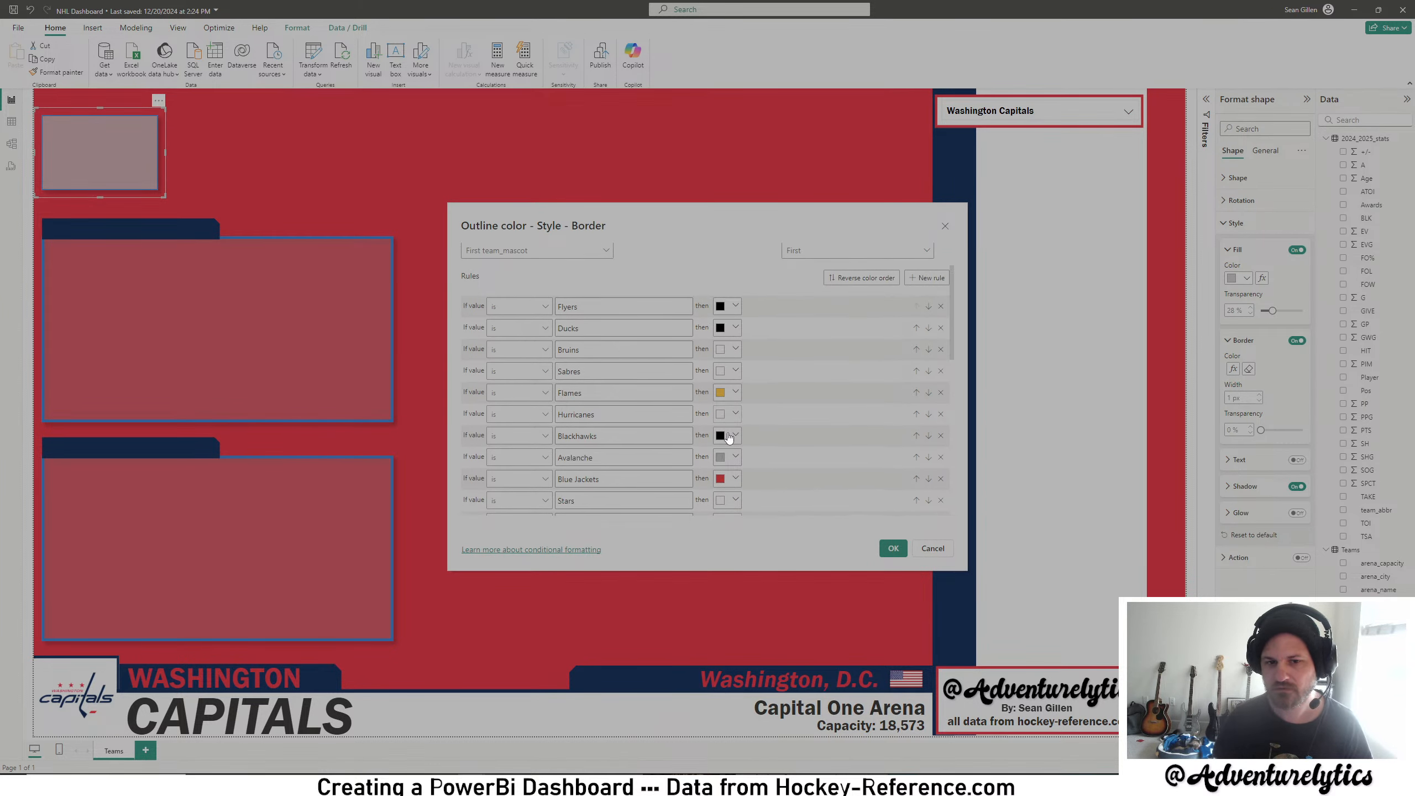
scroll(728, 438, down, 5)
text(Capti)
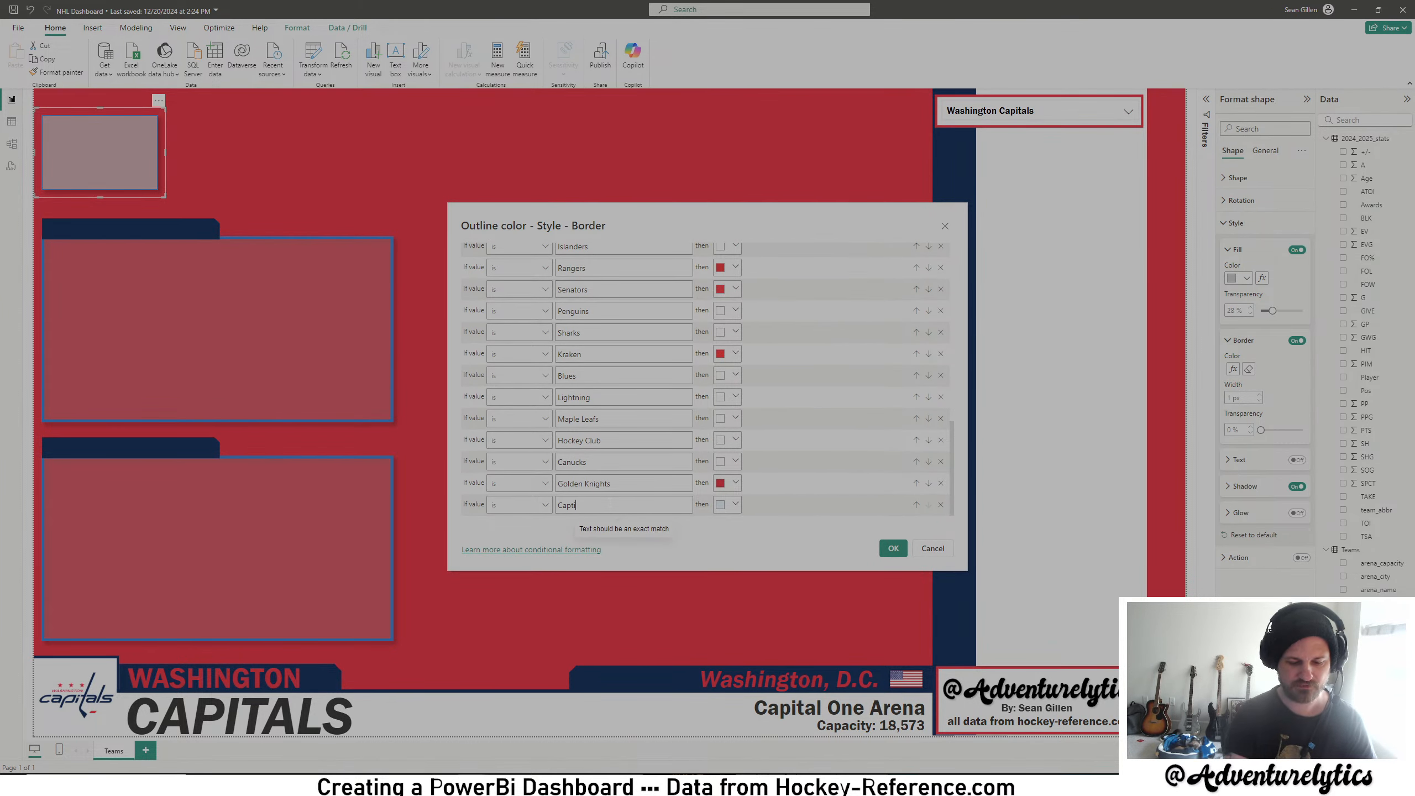
text(als)
key(BackSpace)
key(BackSpace)
key(BackSpace)
key(BackSpace)
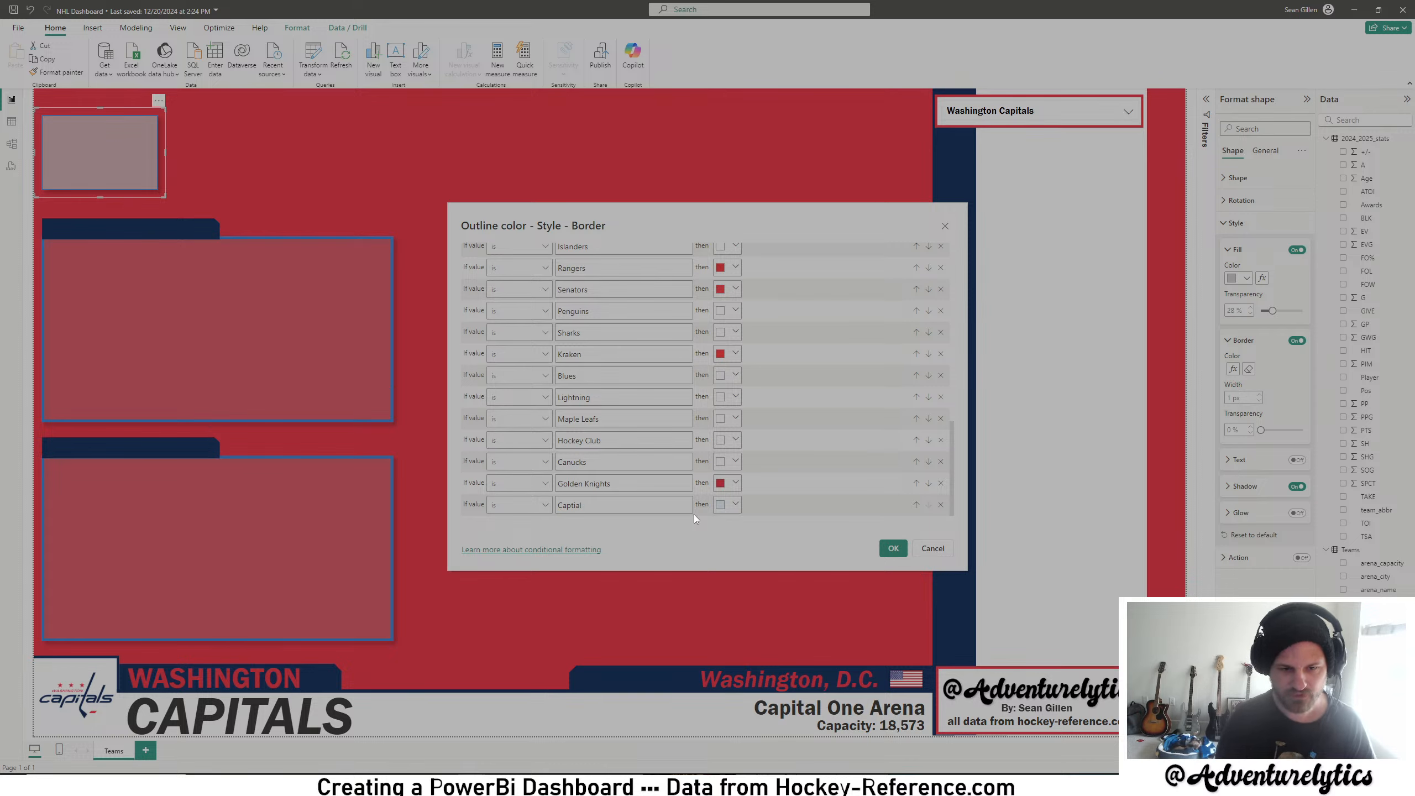
text(itals)
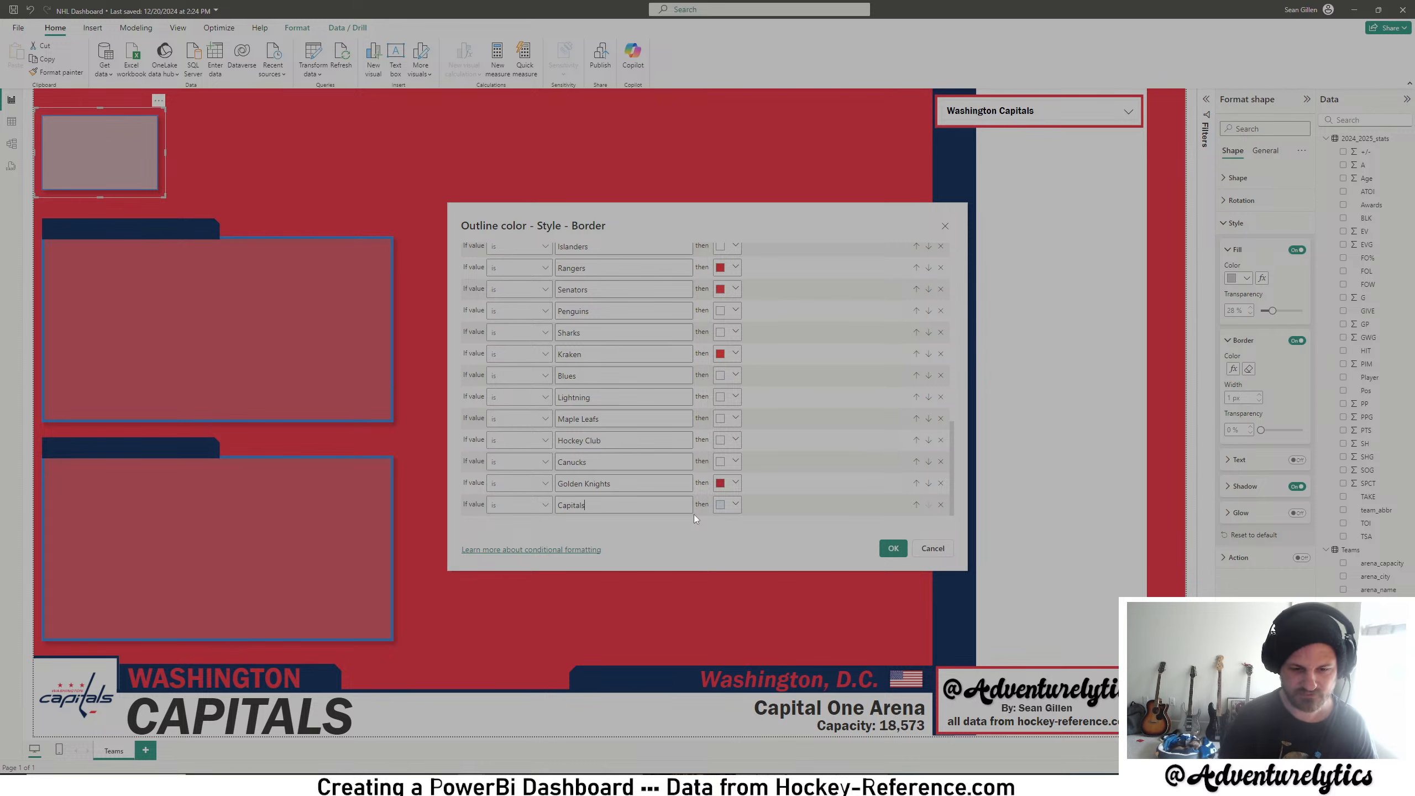
click(728, 505)
click(744, 460)
double_click(746, 450)
key(ctrl+v)
click(762, 499)
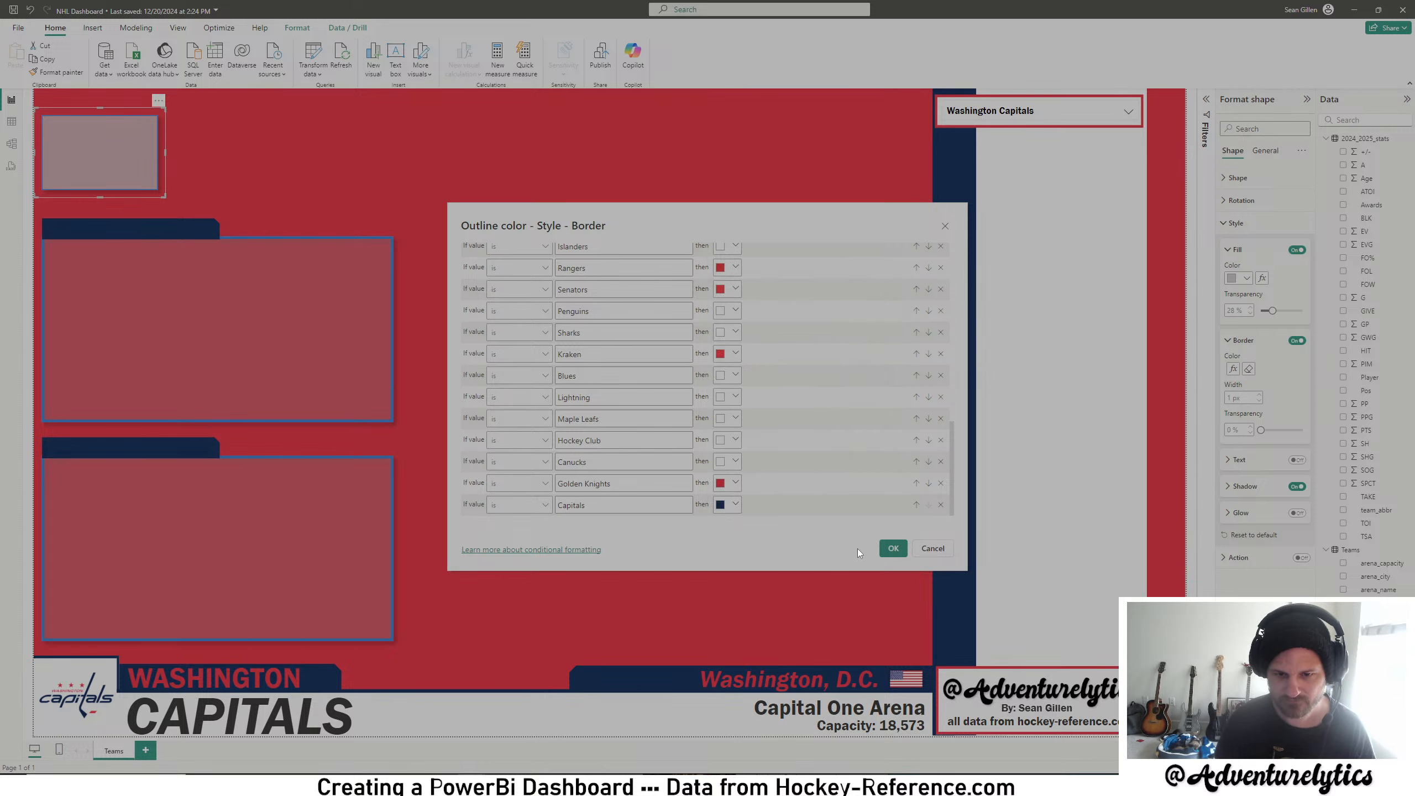
click(892, 546)
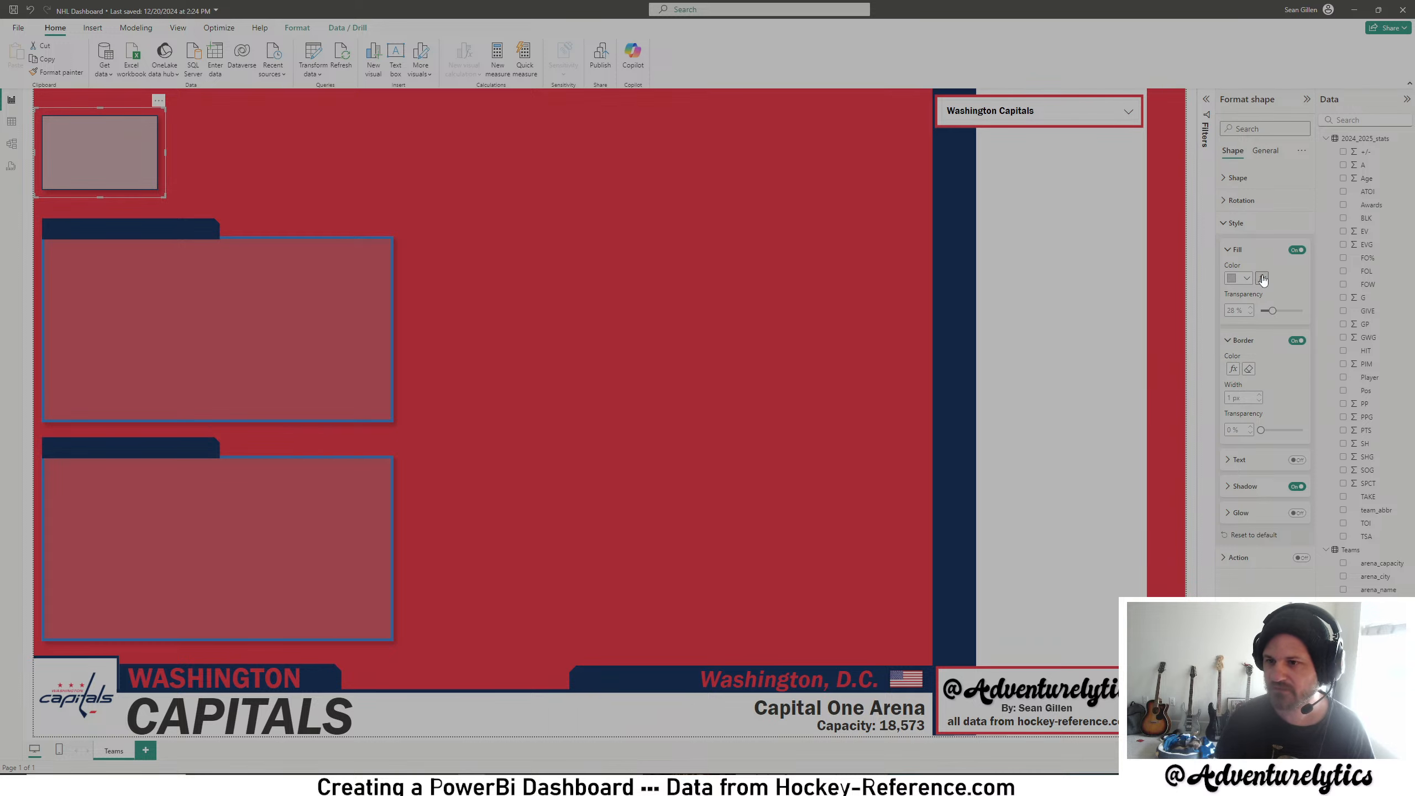
- Switch the team slicer to Winnipeg Jets
click(1128, 112)
scroll(999, 294, down, 5)
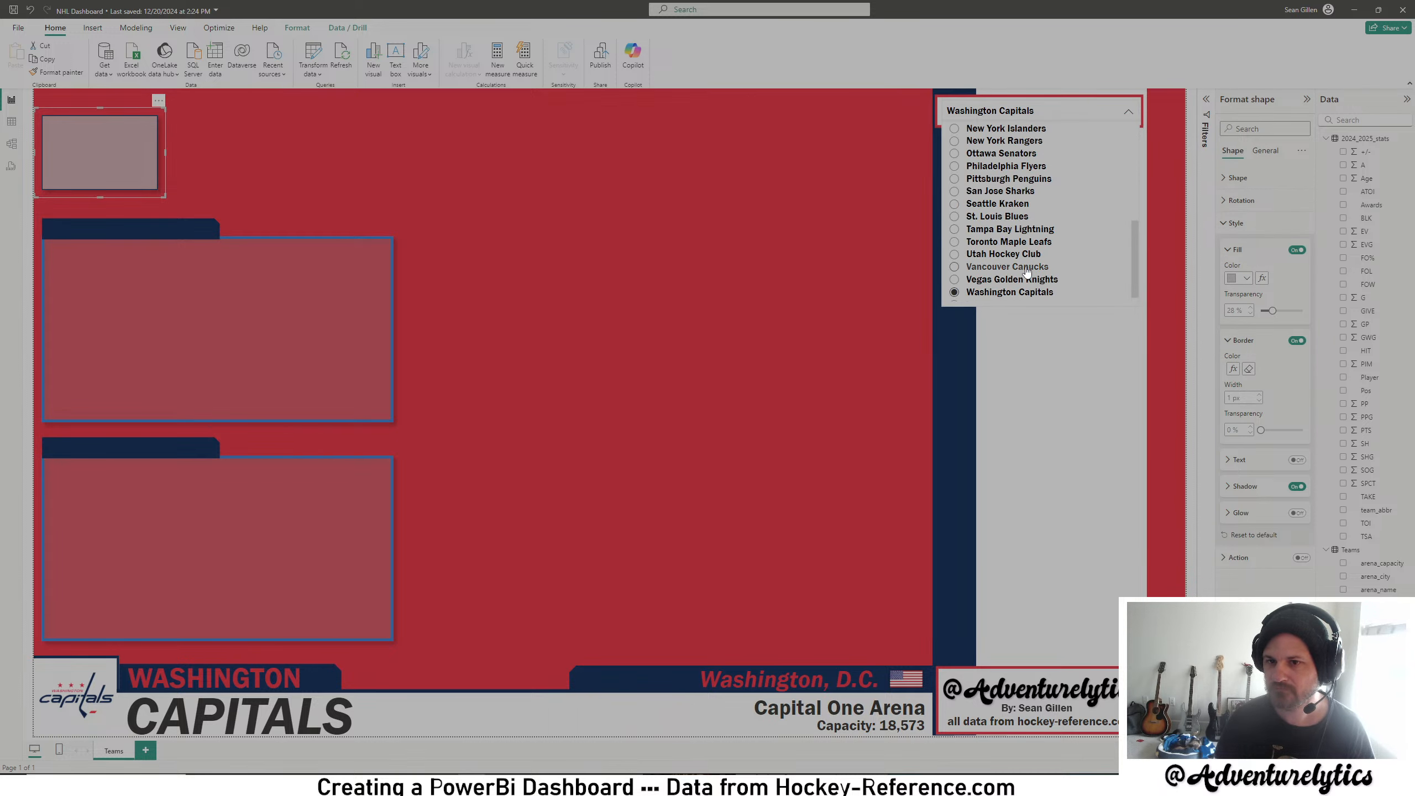
click(996, 295)
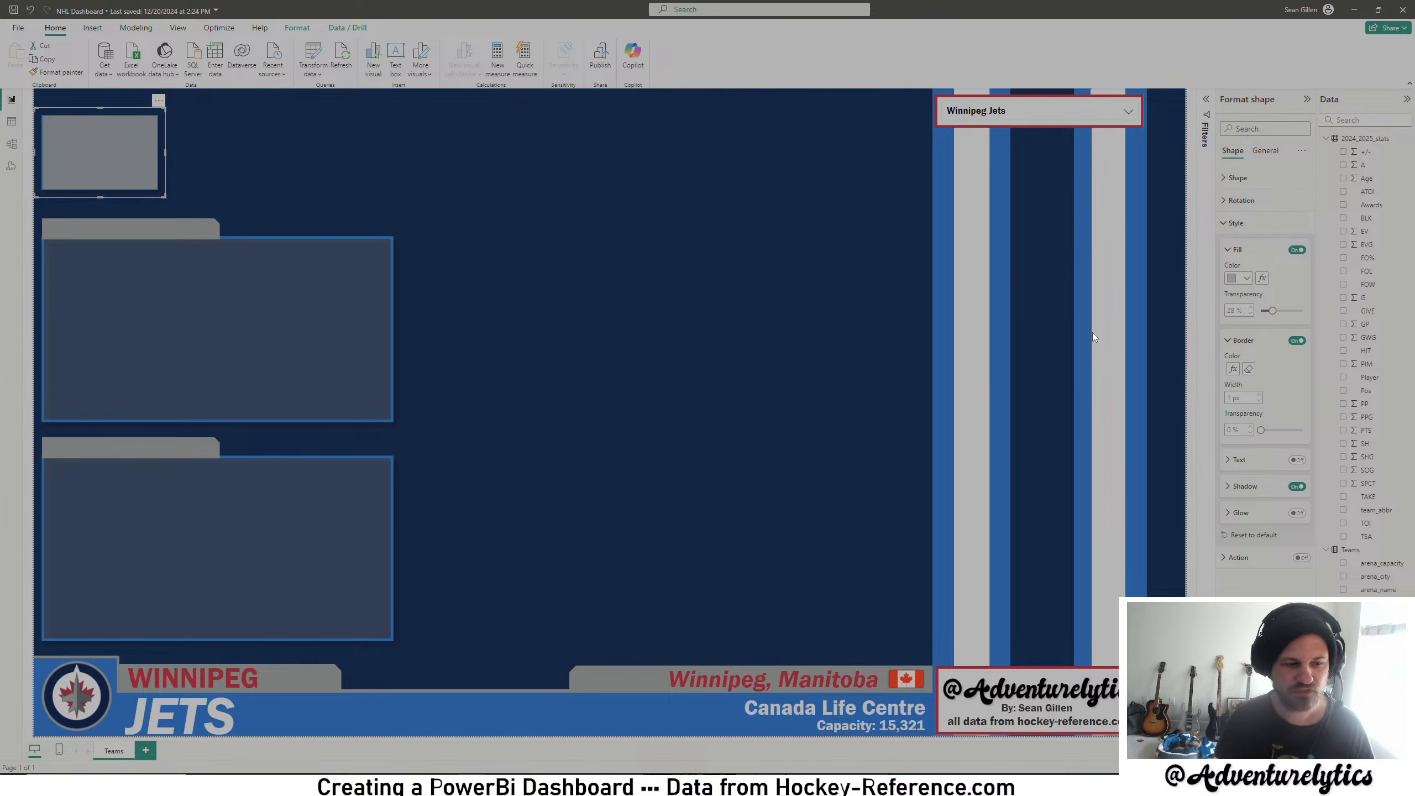
- Copy the Winnipeg Jets silver hex code #8E9090 from the Team Color Codes website in the browser
click(419, 786)
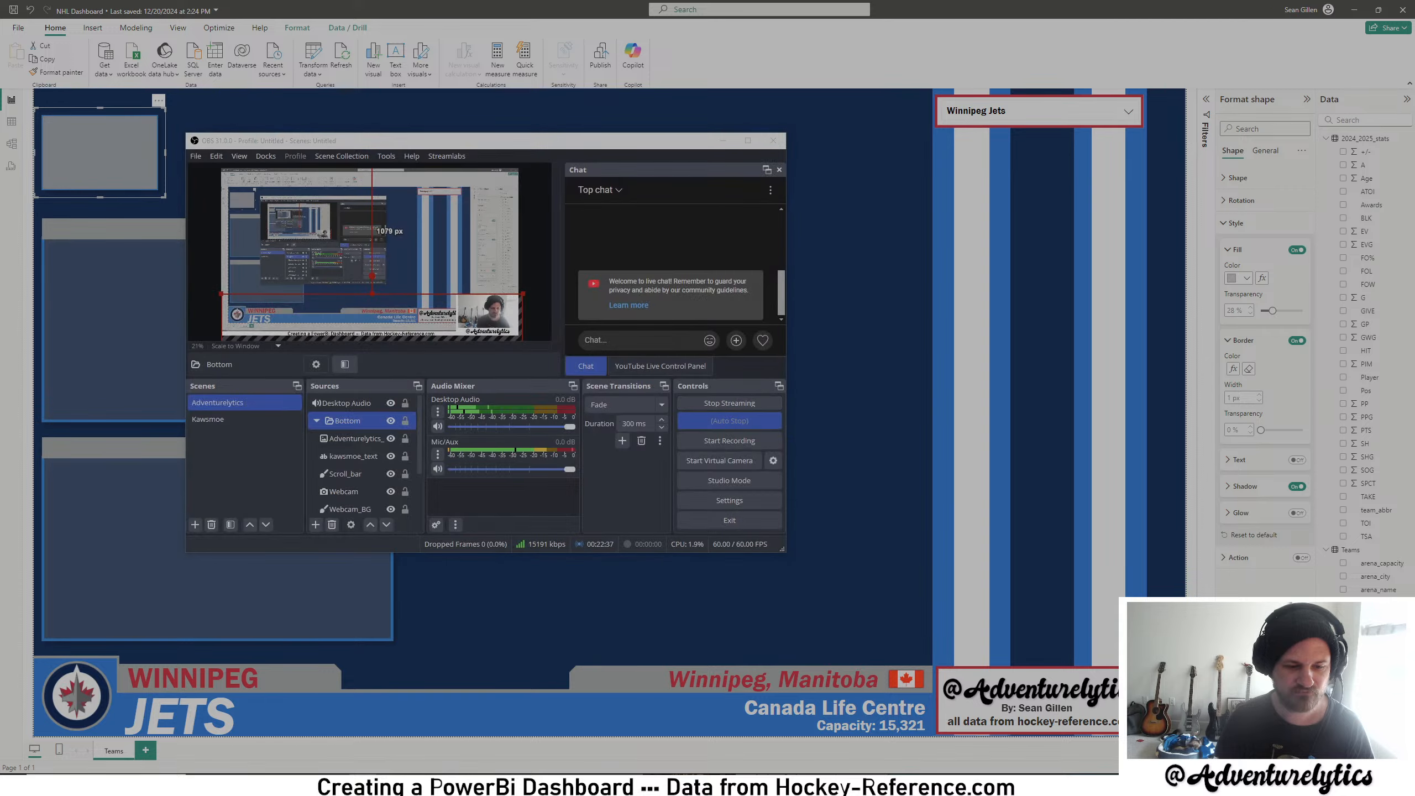
mouse_move(392, 786)
click(357, 739)
scroll(881, 523, down, 1)
scroll(892, 535, down, 15)
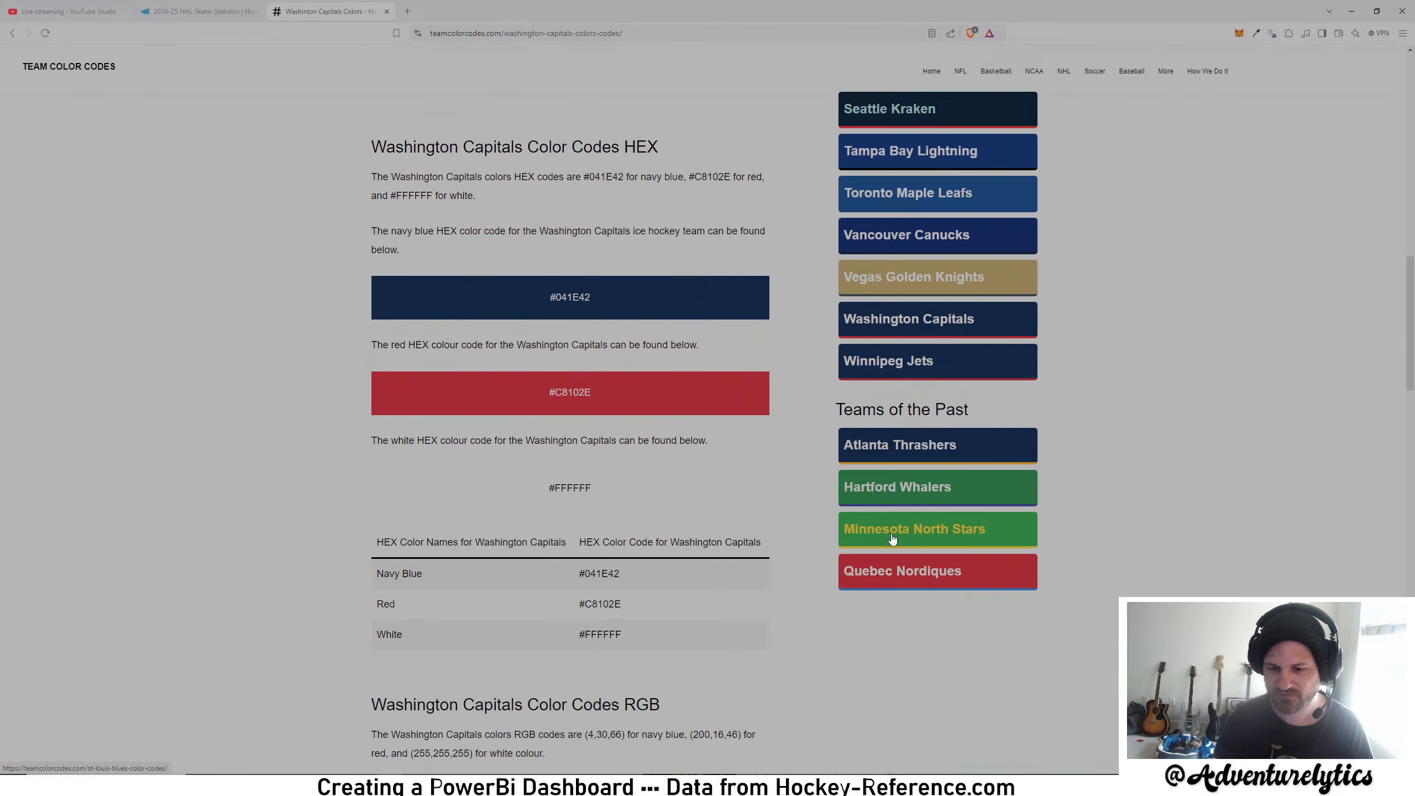
click(894, 361)
scroll(564, 445, down, 9)
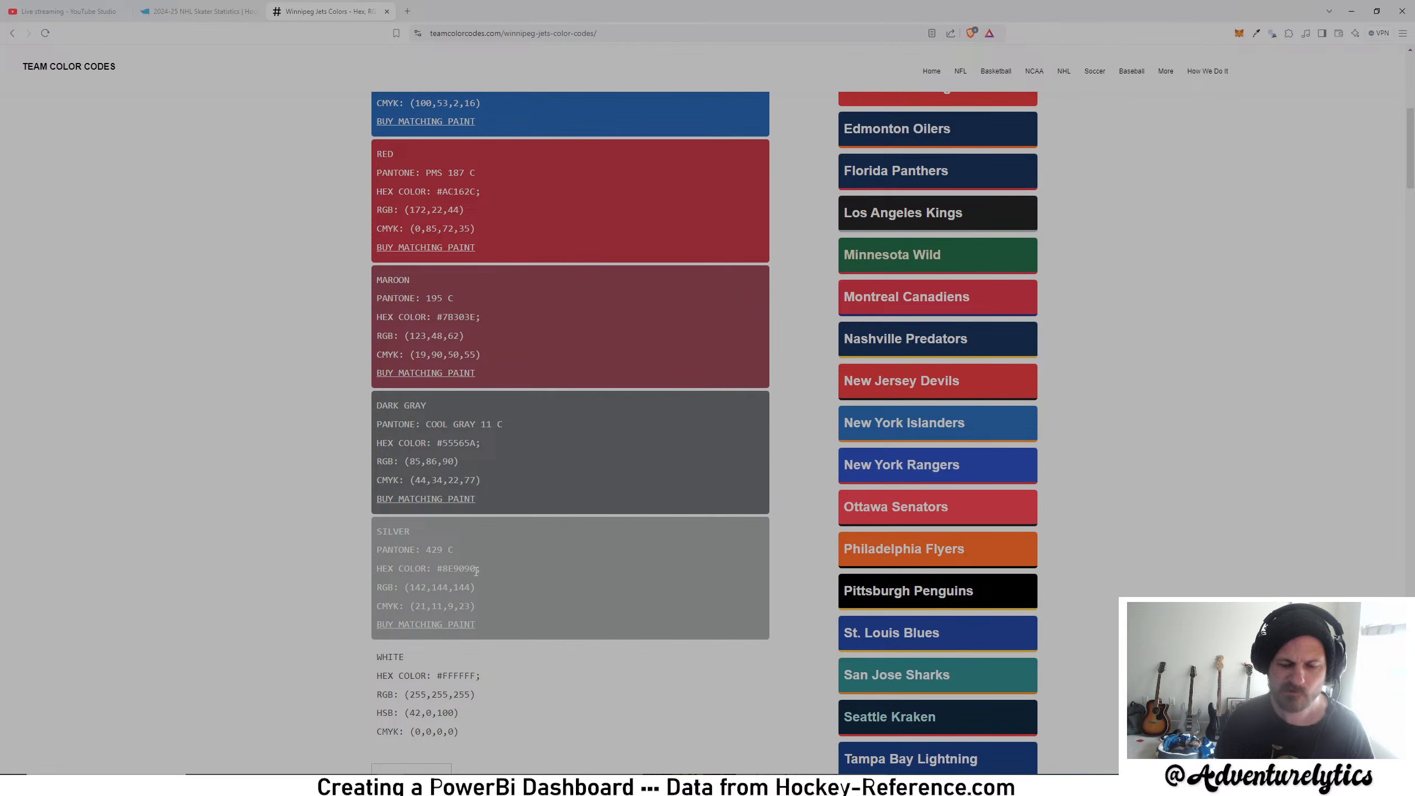
drag(476, 570, 440, 572)
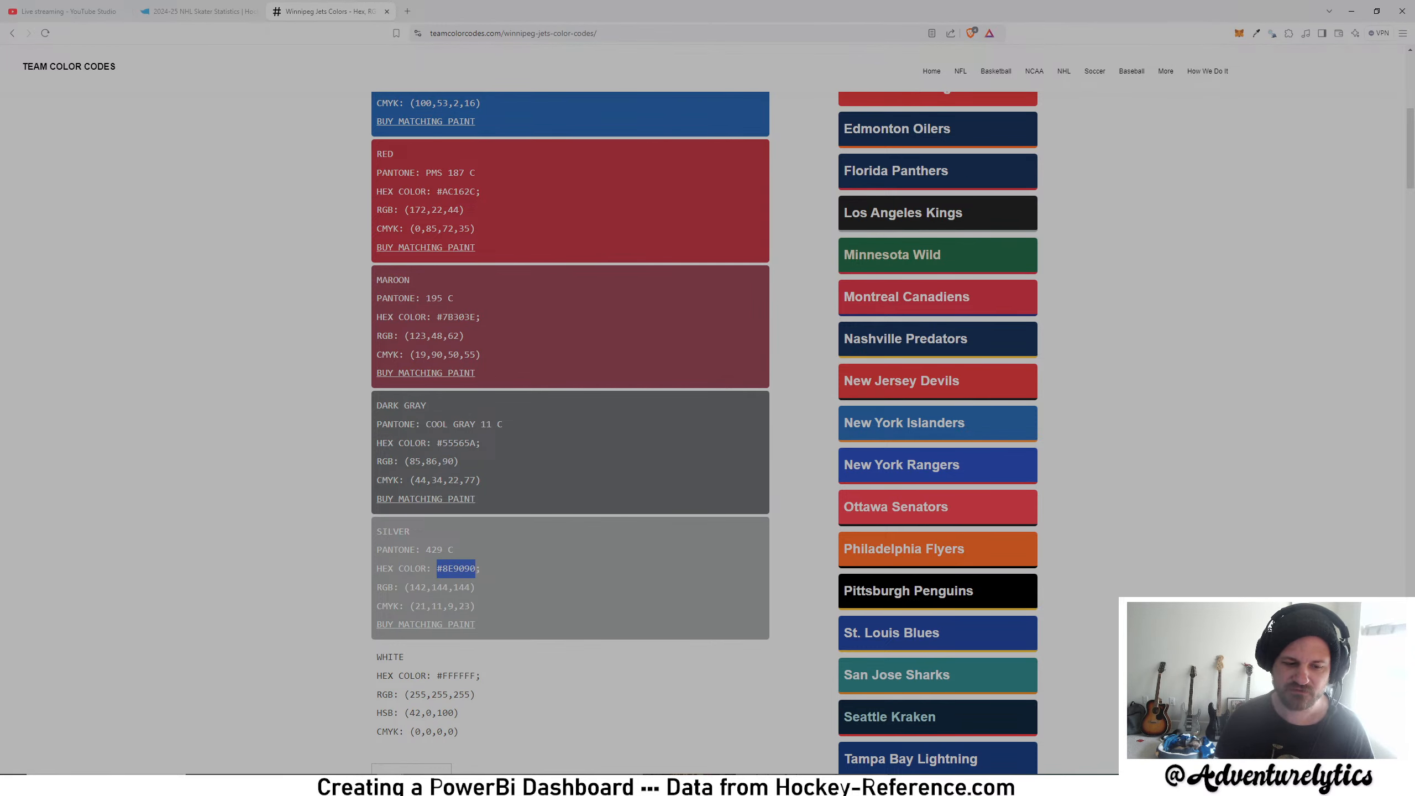
key(alt+Tab)
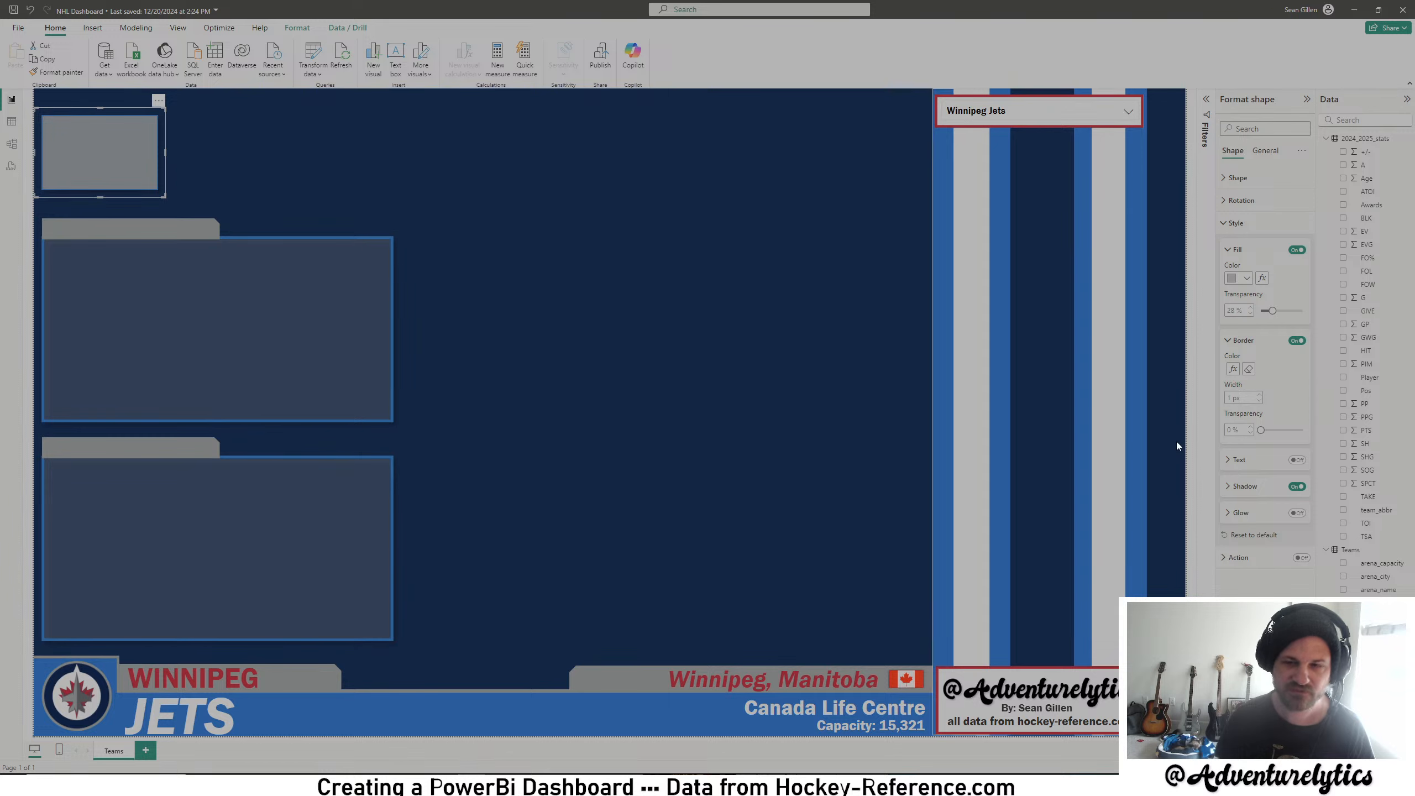
- Add a Jets rule with silver #8E9090 to the small rectangle's border color conditional formatting
click(1233, 369)
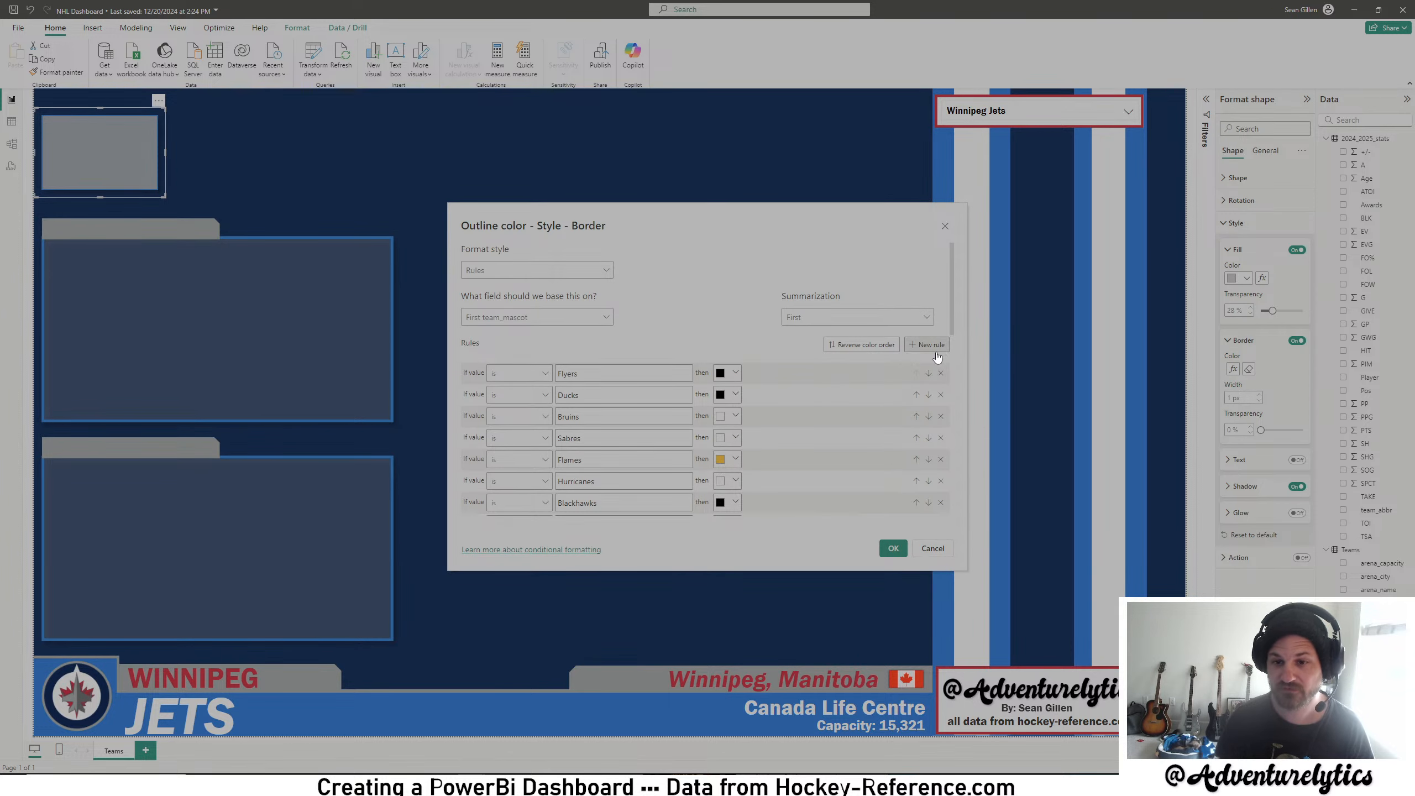
scroll(775, 491, down, 10)
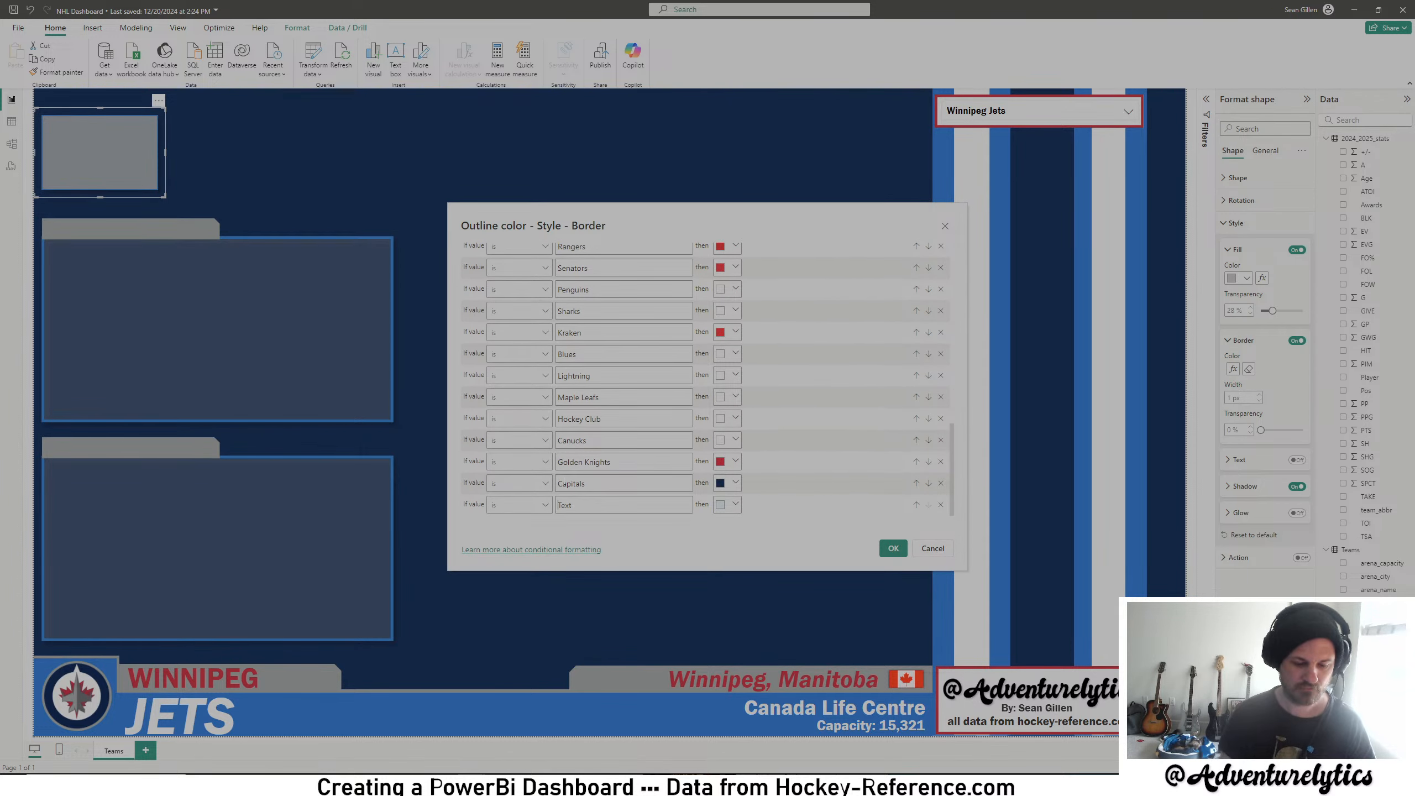
text(Jets)
click(726, 504)
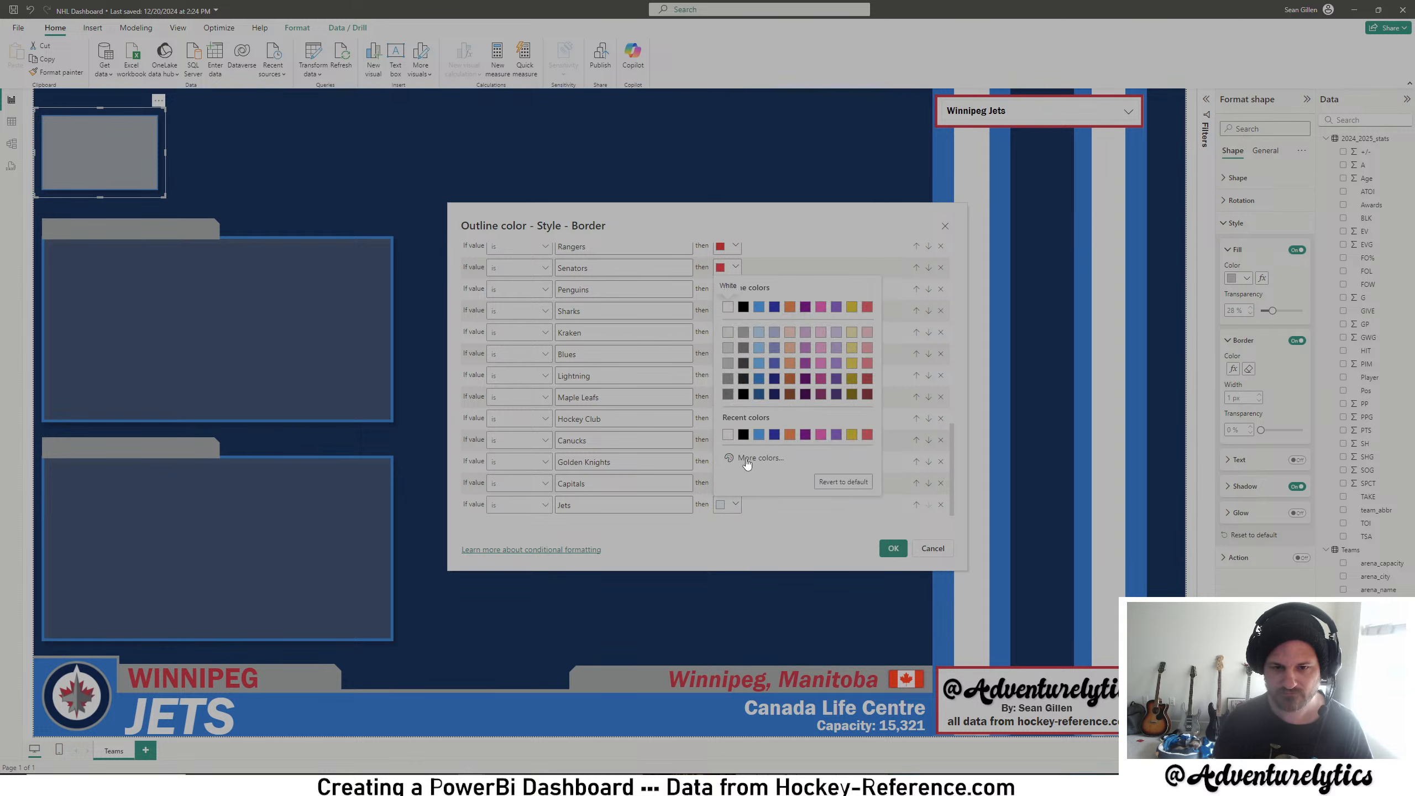
click(748, 463)
double_click(745, 449)
key(ctrl+v)
click(776, 499)
click(893, 548)
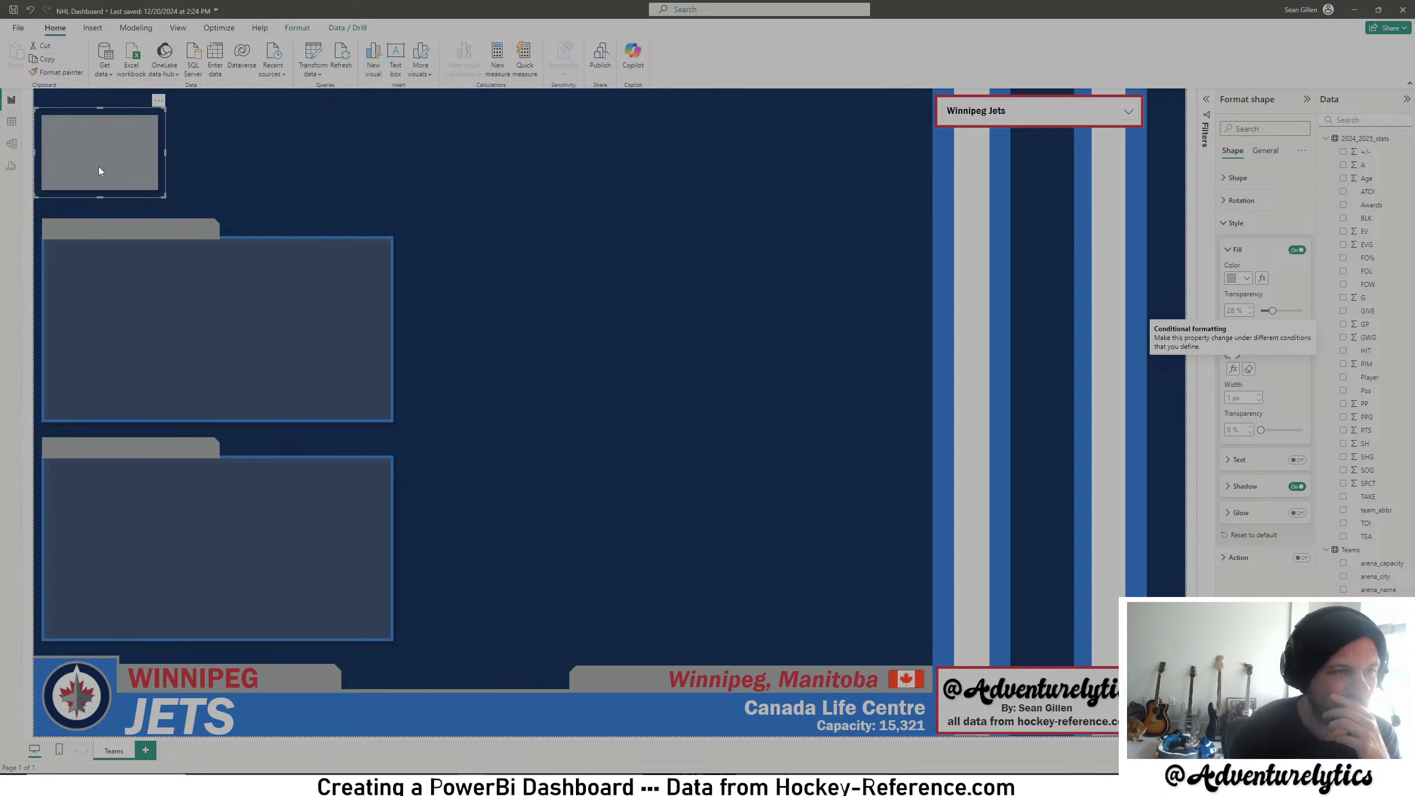
- Delete the upper large panel and place a copy of the small rectangle beneath the upper tab shape, aligned with its left edge
click(292, 296)
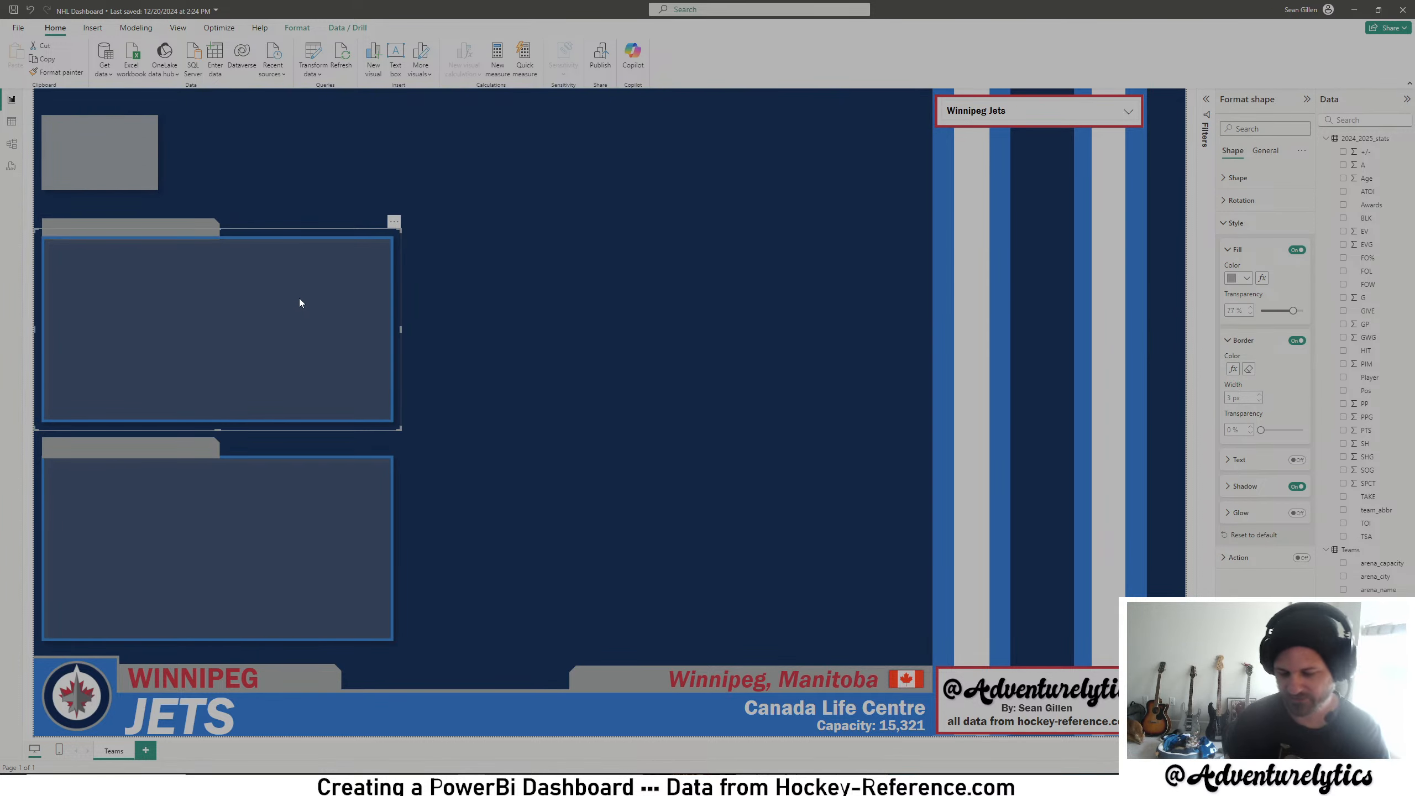
key(Delete)
click(104, 136)
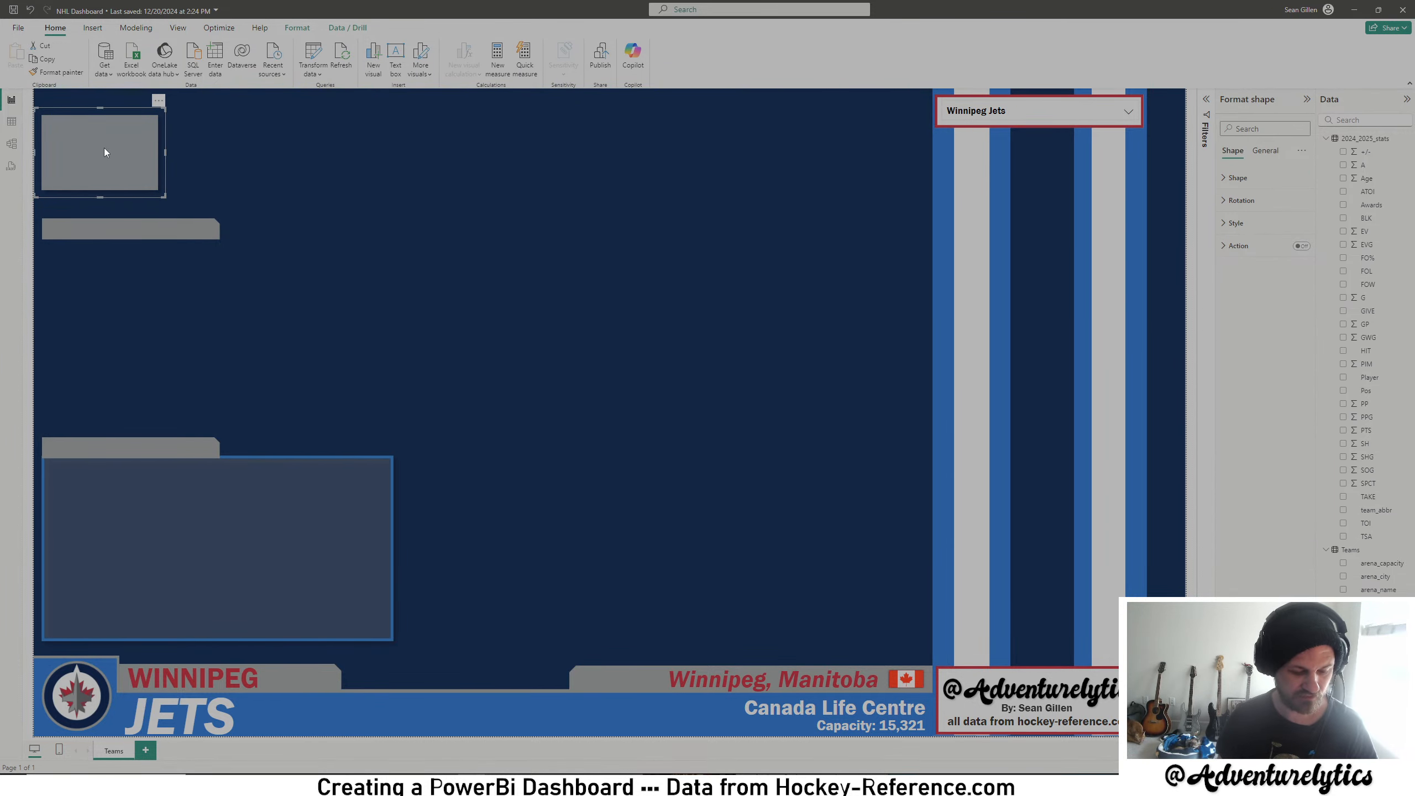
key(ctrl+c)
key(ctrl+v)
drag(115, 159, 108, 274)
- Nudge the upper tab shape so its left edge lines up with the copied rectangle
click(204, 224)
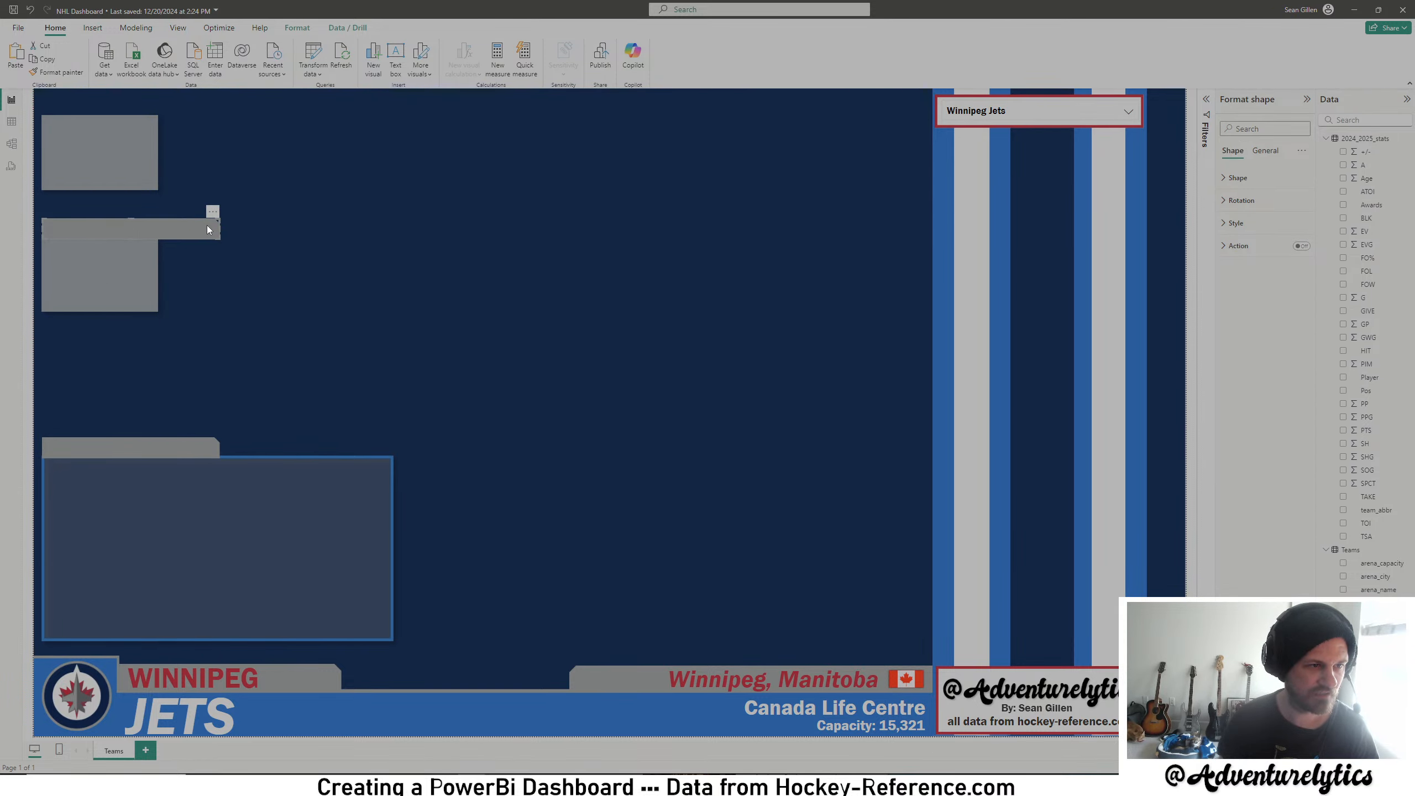
drag(206, 225, 205, 225)
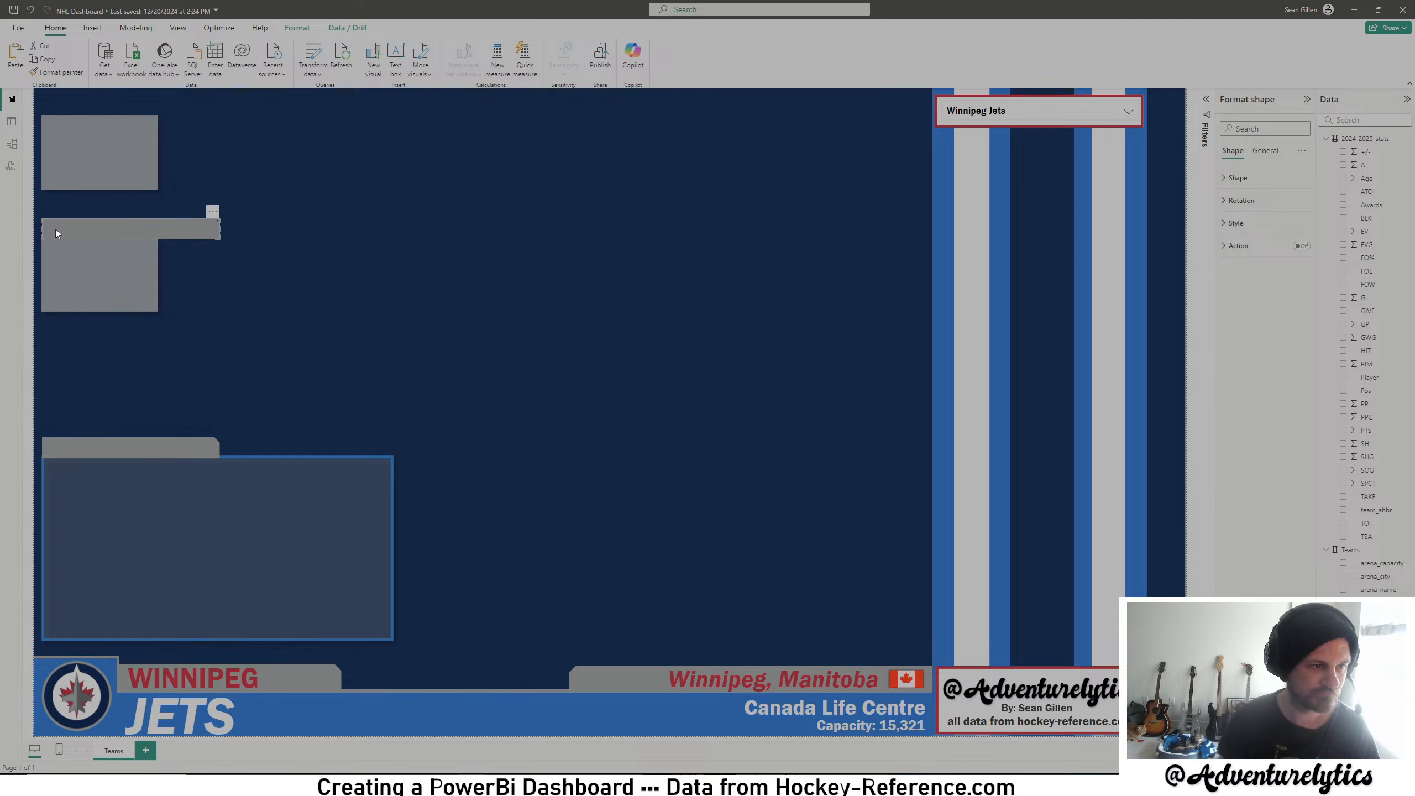
scroll(56, 229, up, 2)
scroll(67, 227, up, 2)
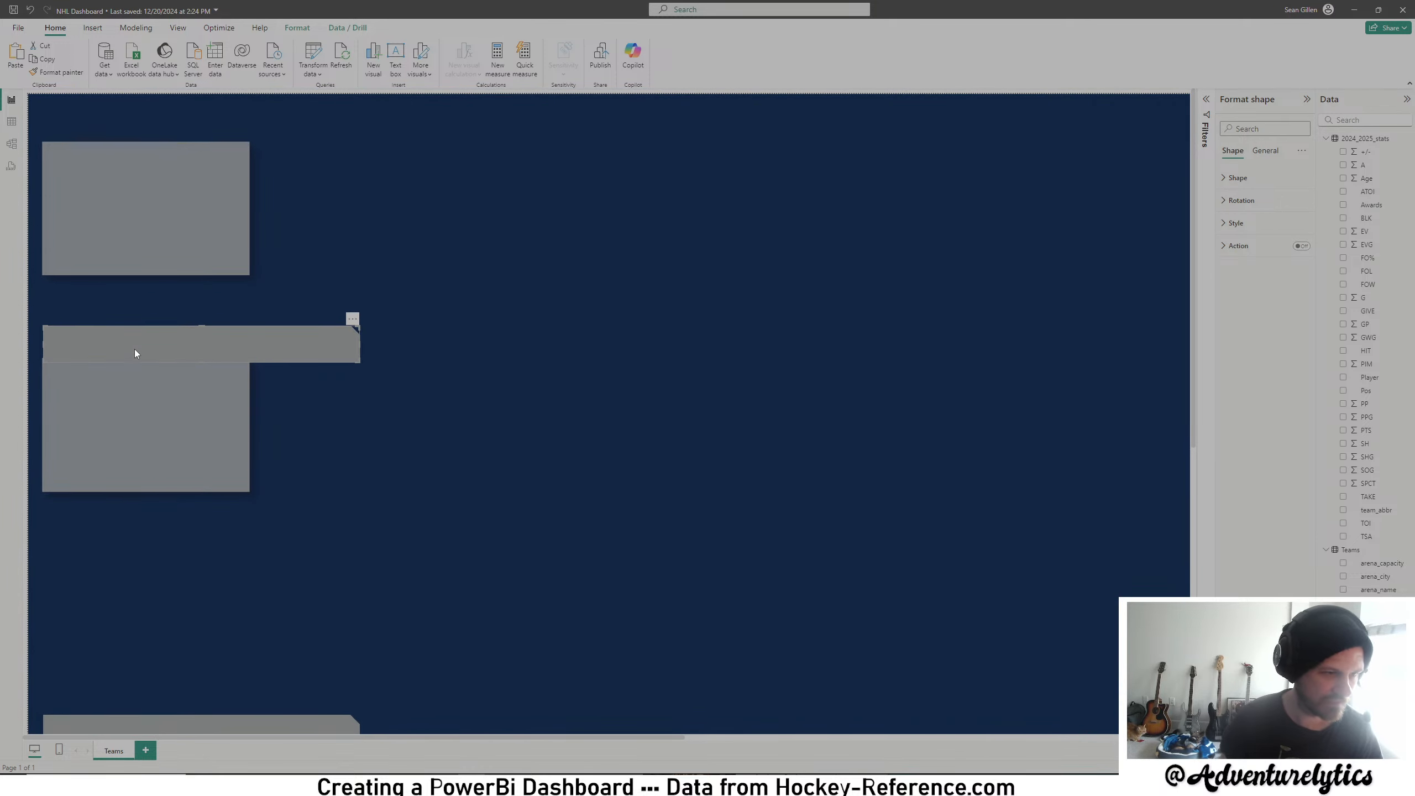
drag(135, 350, 134, 346)
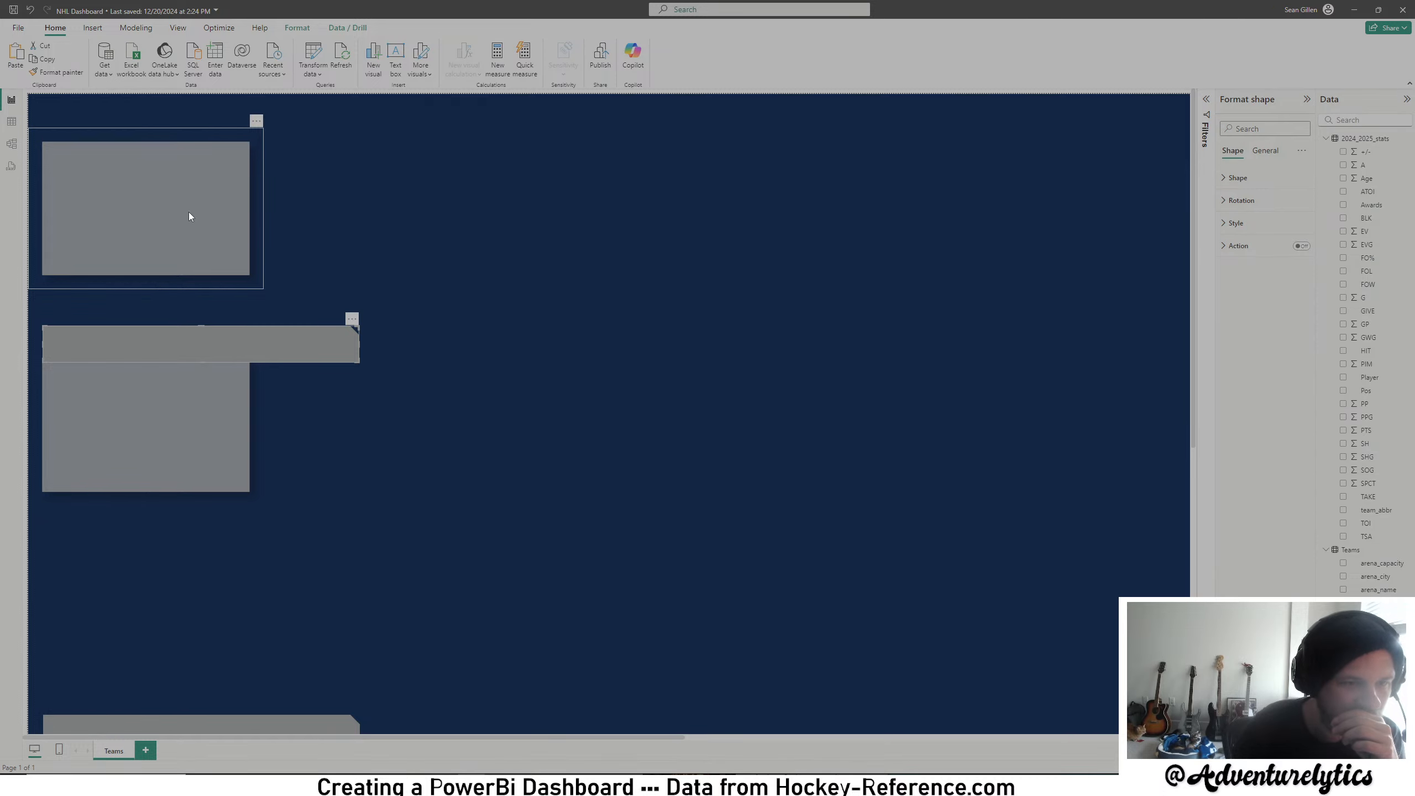
- Set the copied rectangle's border width to 3 px and enlarge it into a wide panel reaching down to the lower tab shape
click(214, 450)
click(1232, 222)
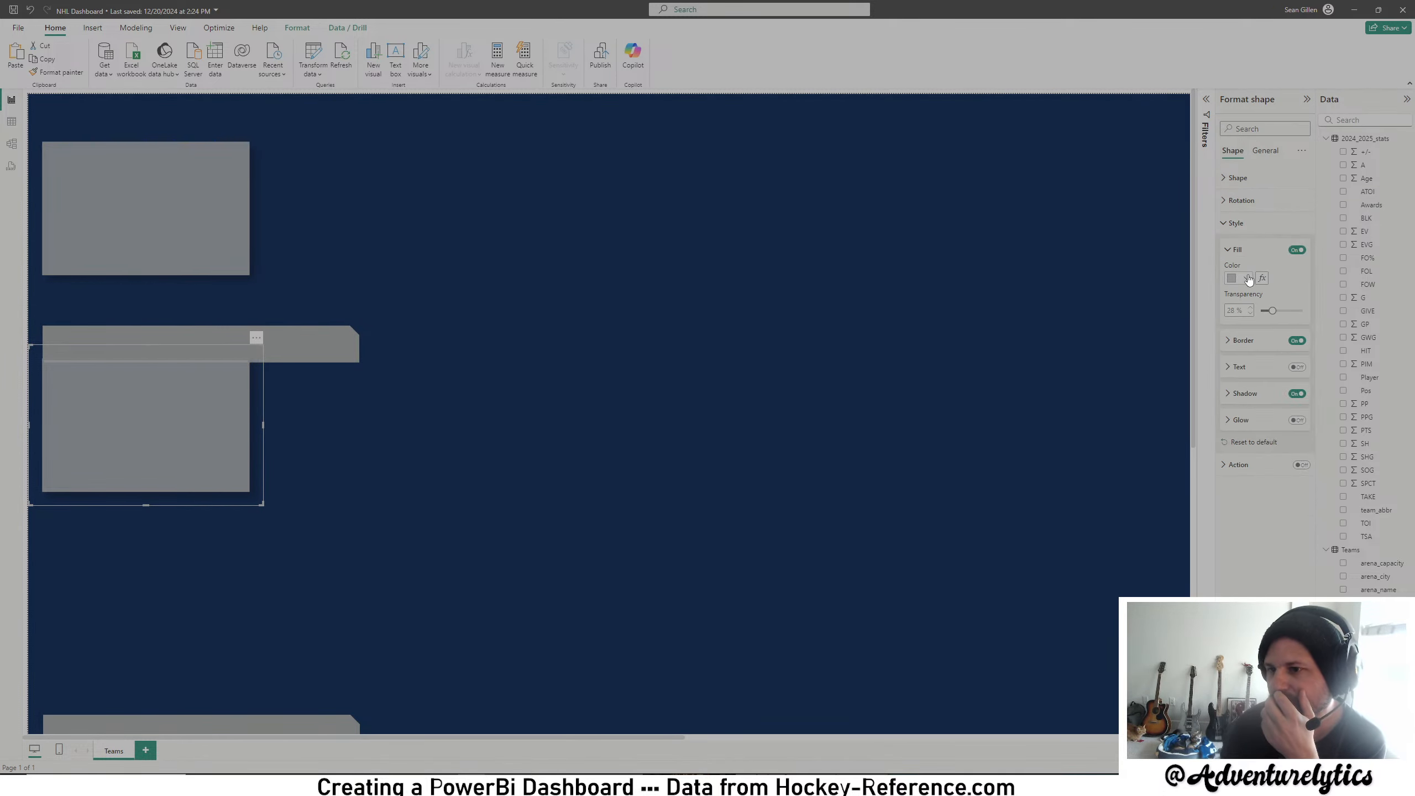
click(1234, 347)
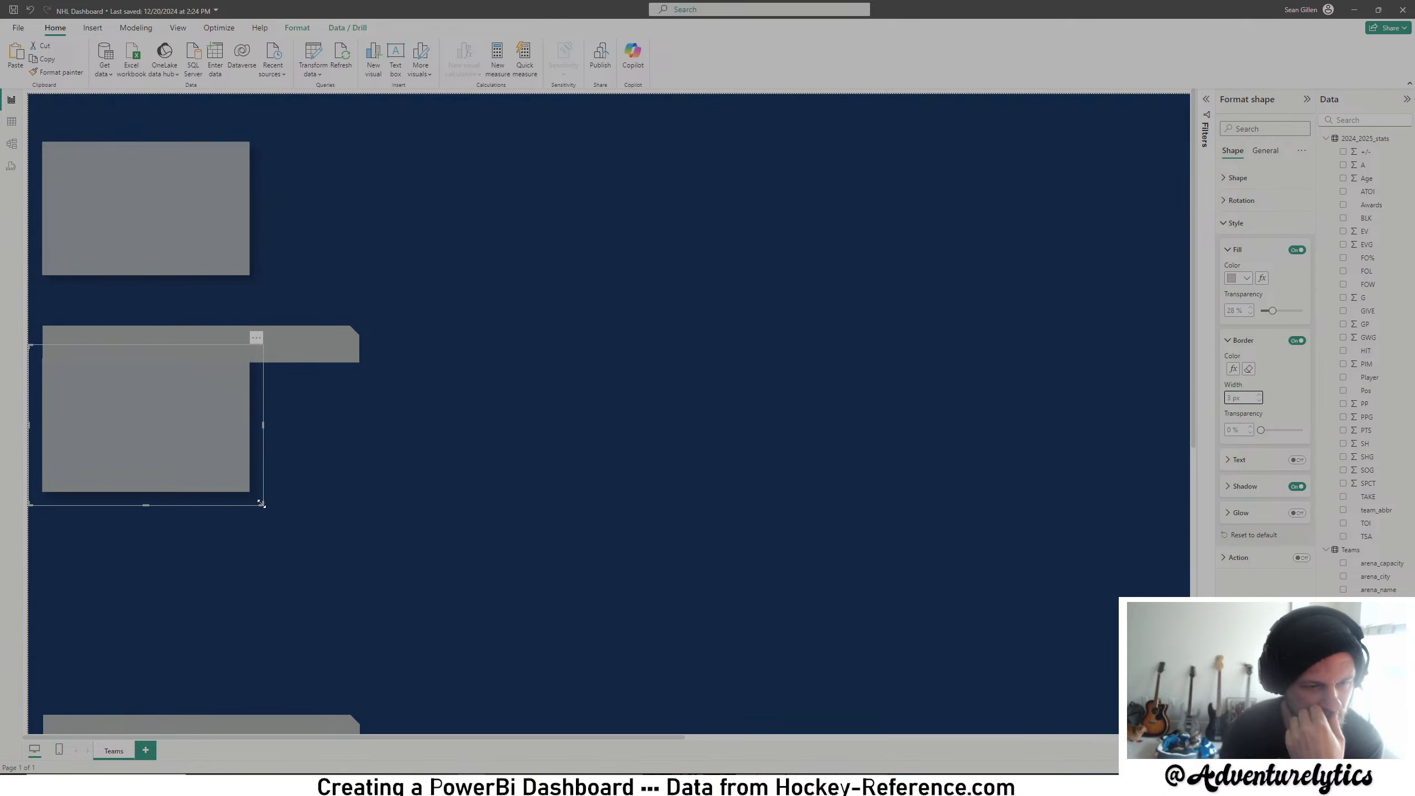
drag(262, 504, 754, 711)
scroll(723, 379, down, 6)
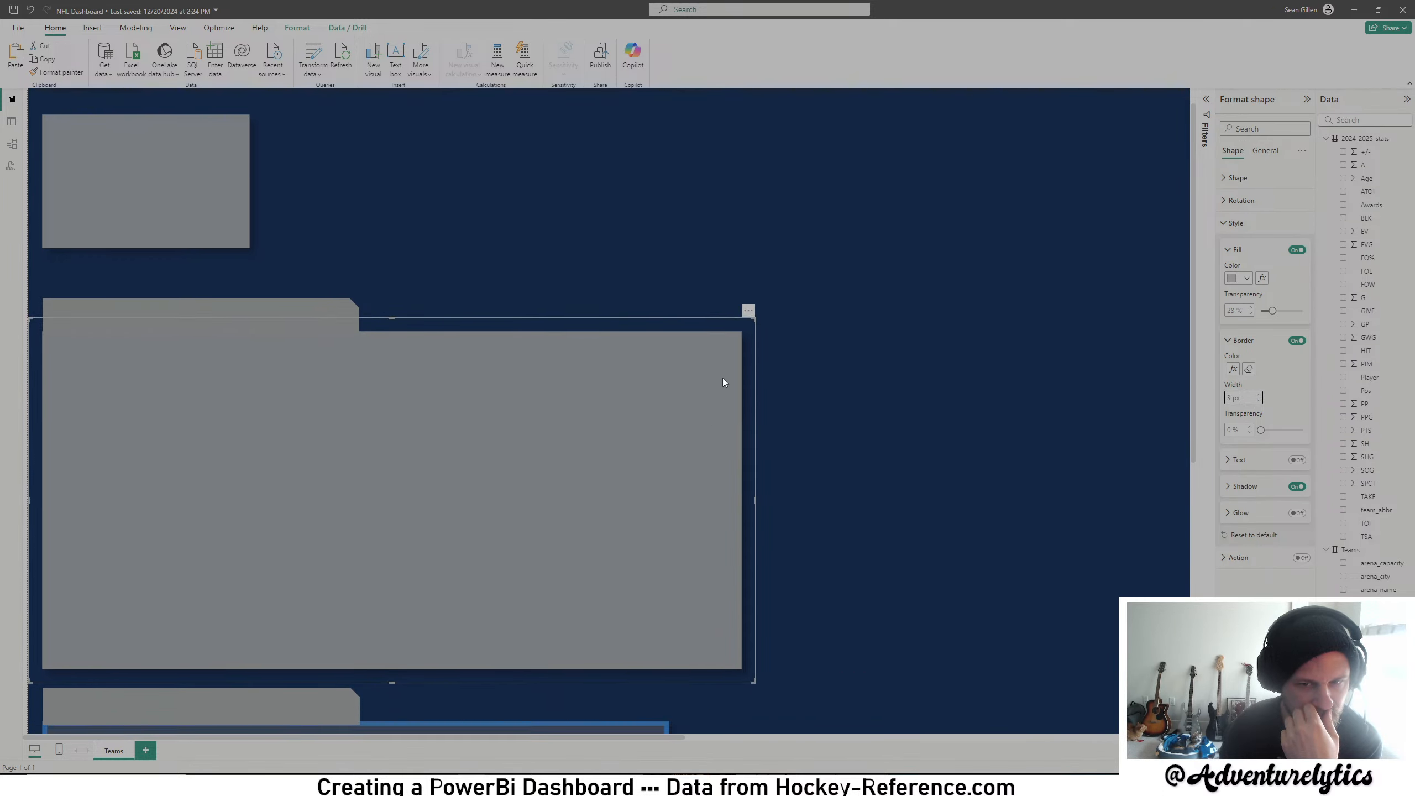
scroll(651, 354, up, 6)
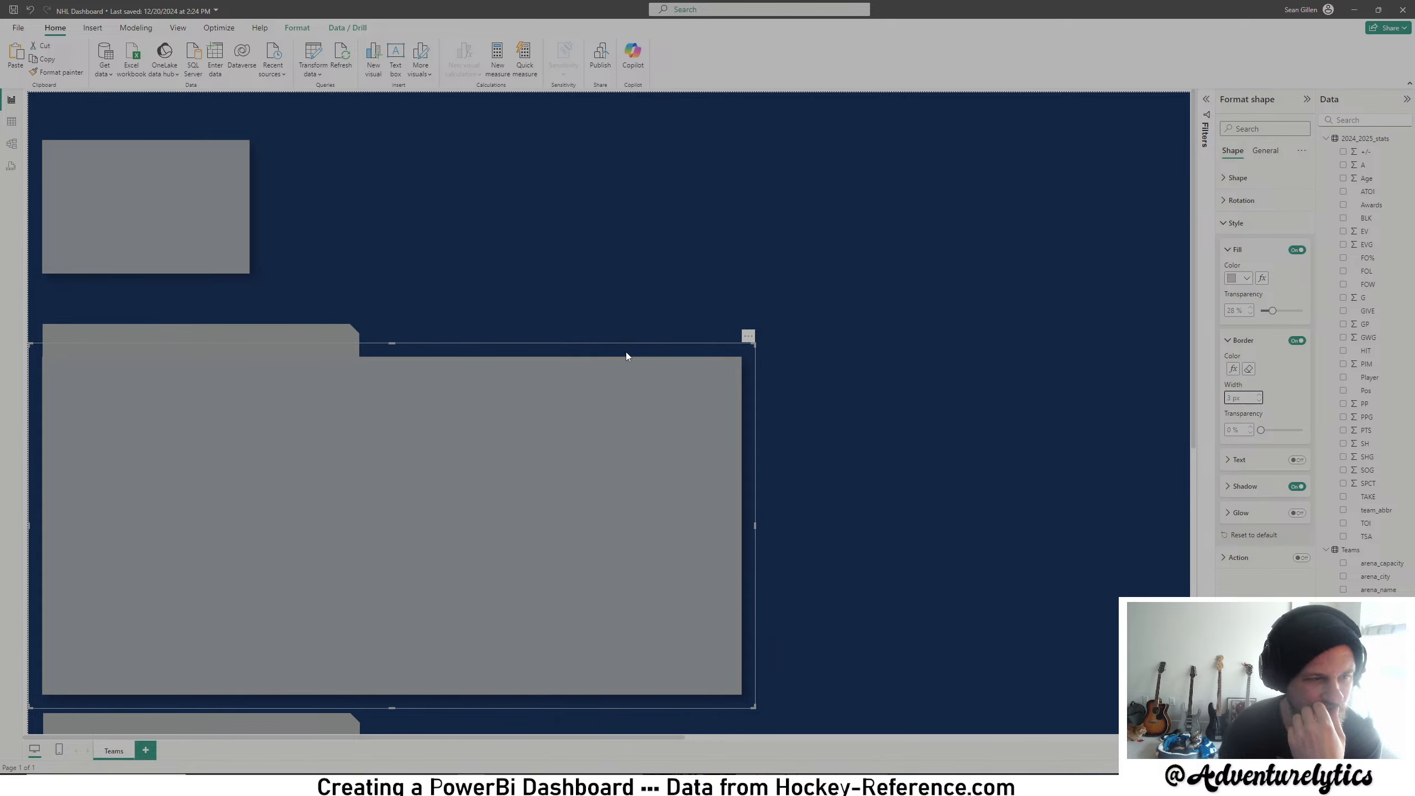
- Deselect the background shape and select the tab shape above the enlarged panel
click(530, 275)
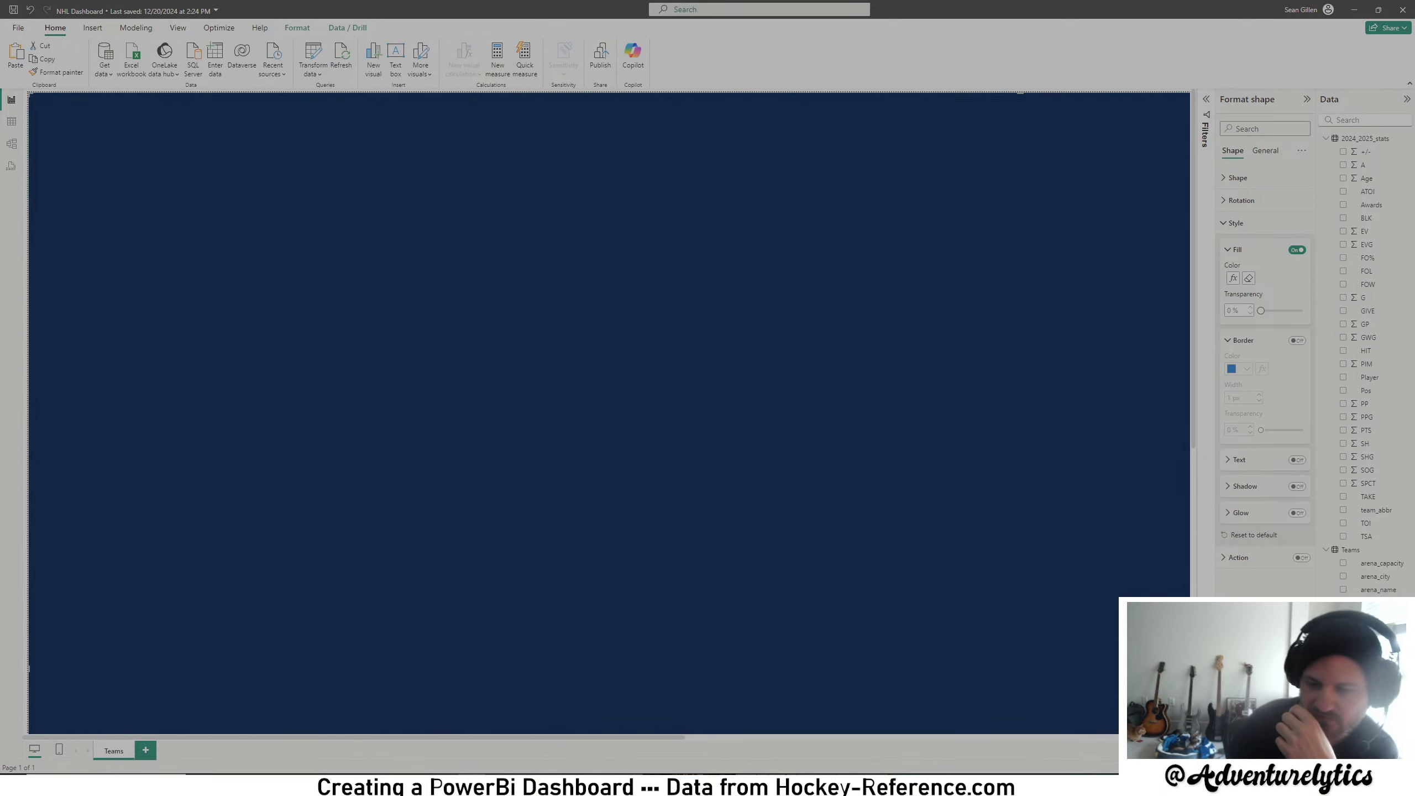
scroll(610, 413, down, 8)
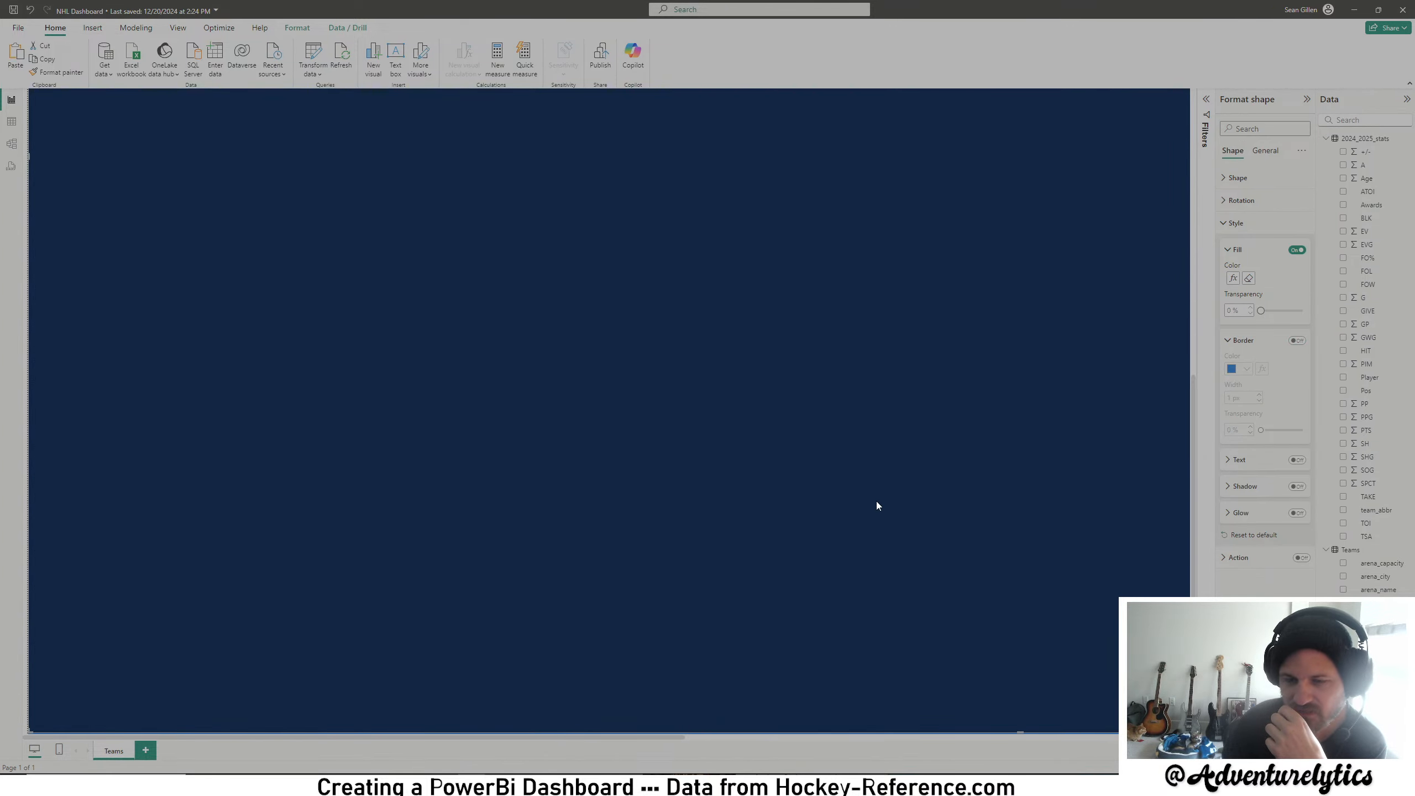
scroll(712, 417, down, 6)
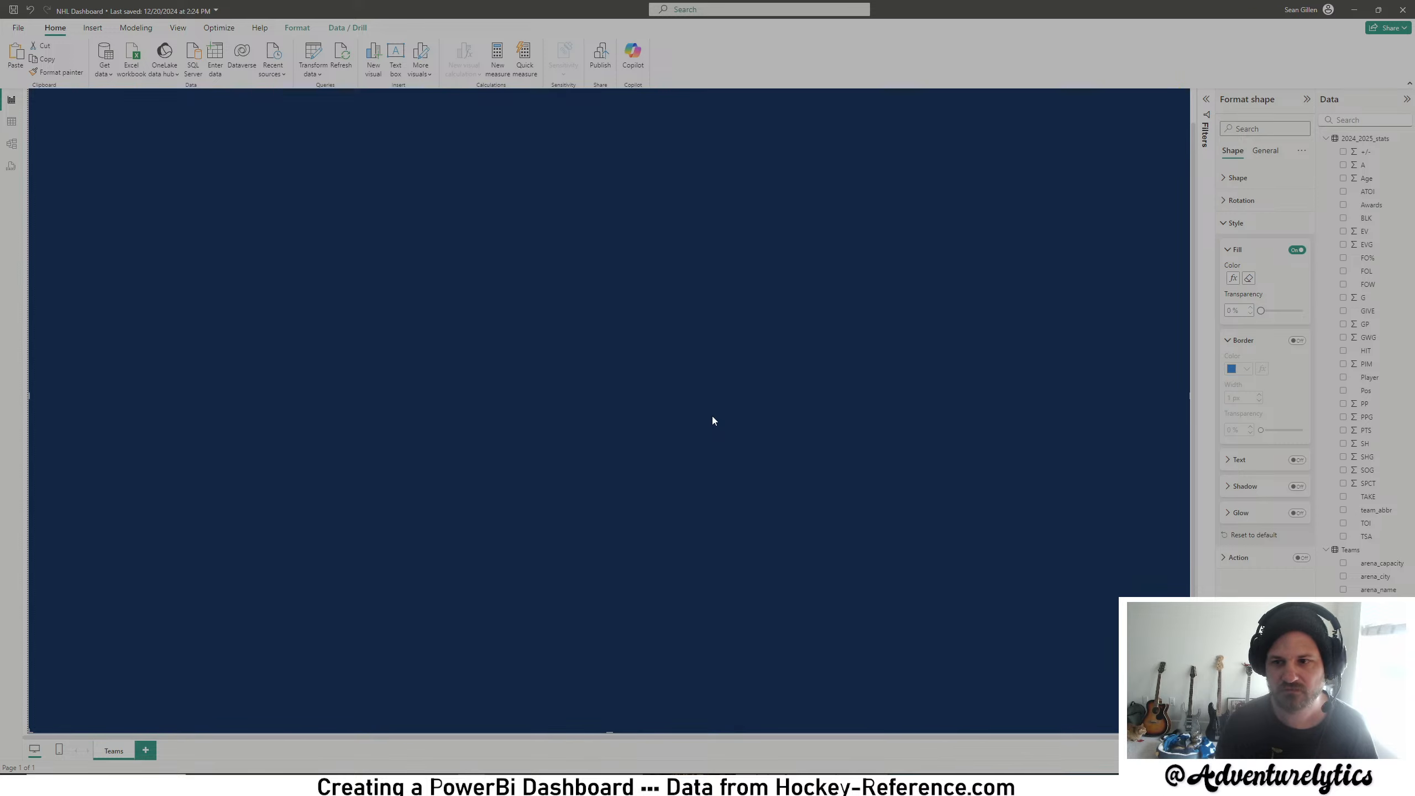
scroll(712, 416, down, 2)
click(1156, 271)
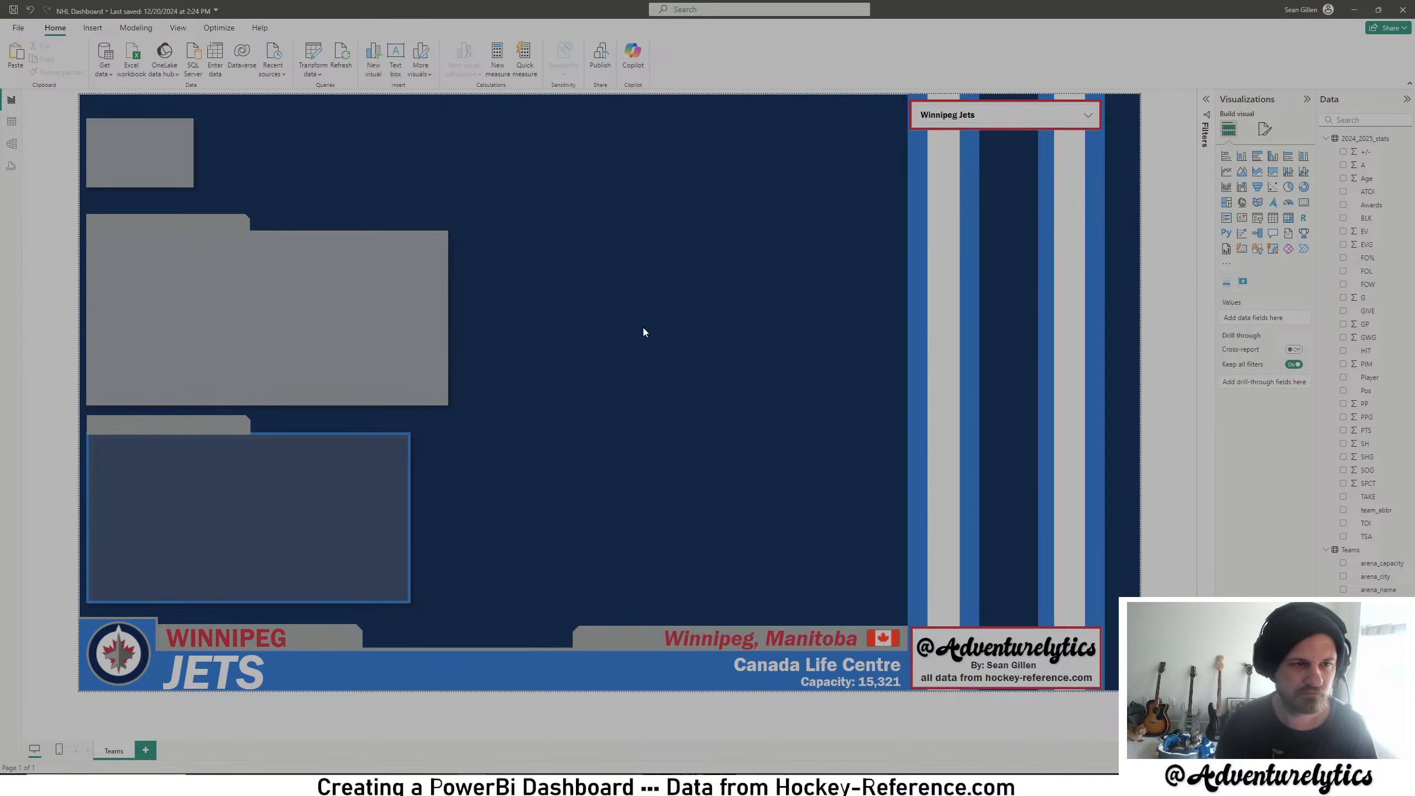
click(188, 224)
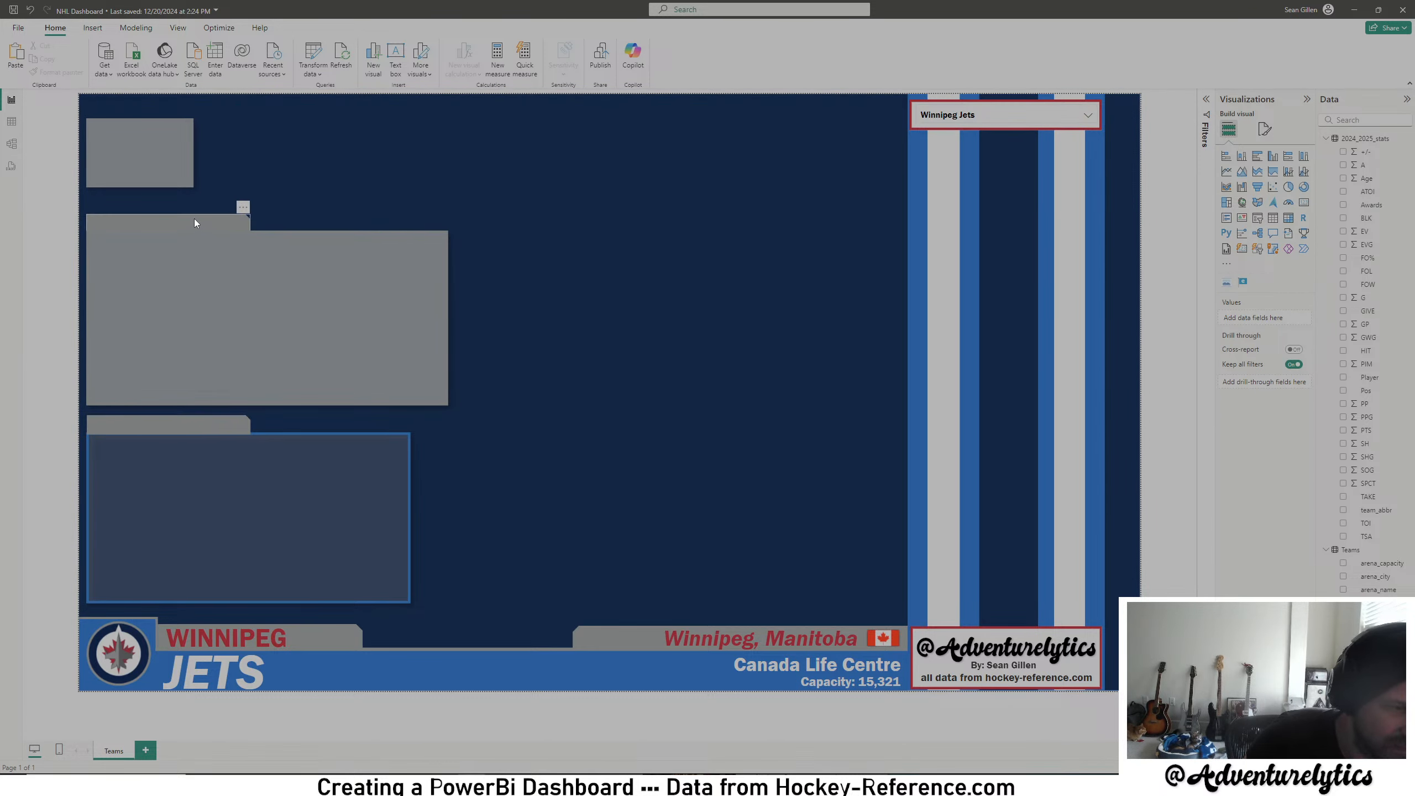
click(508, 705)
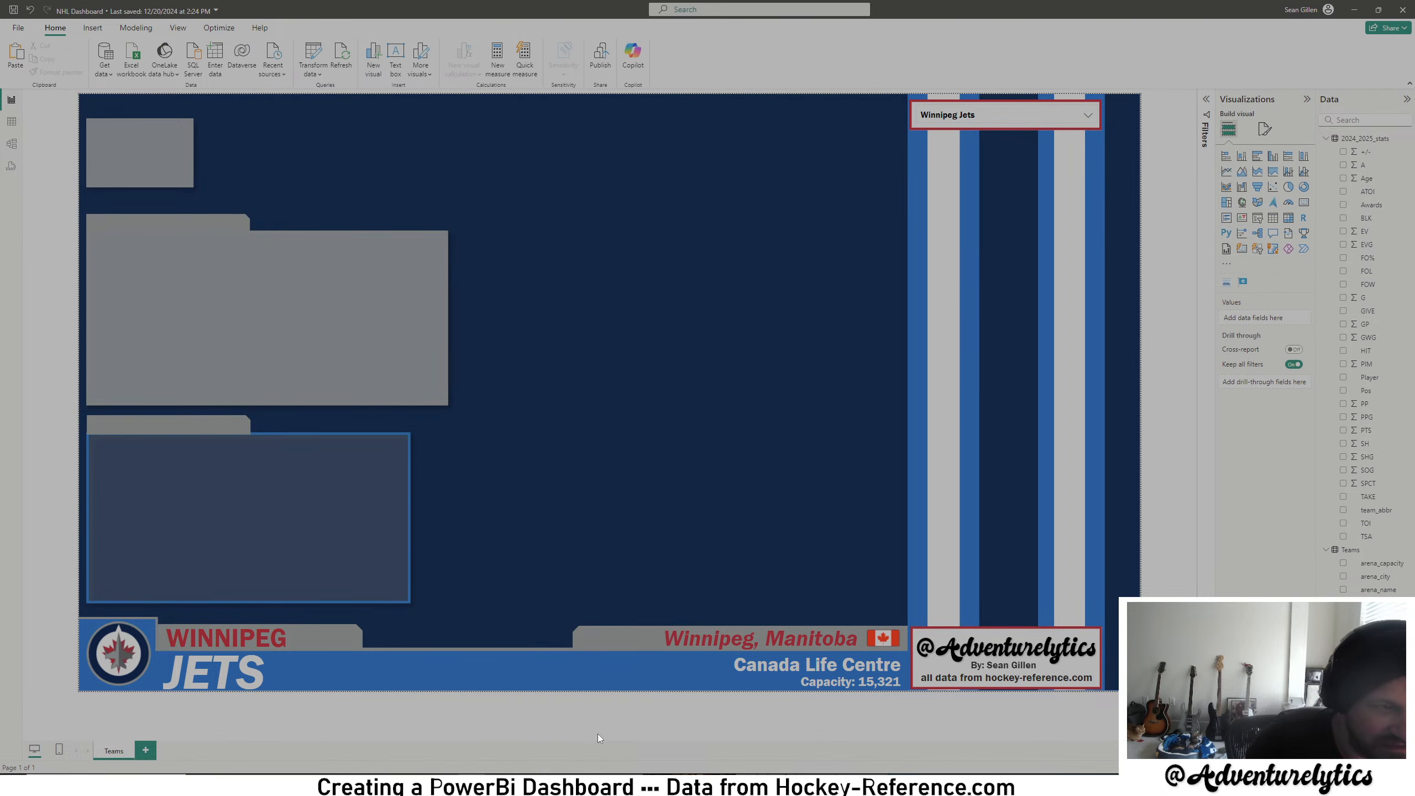
click(162, 220)
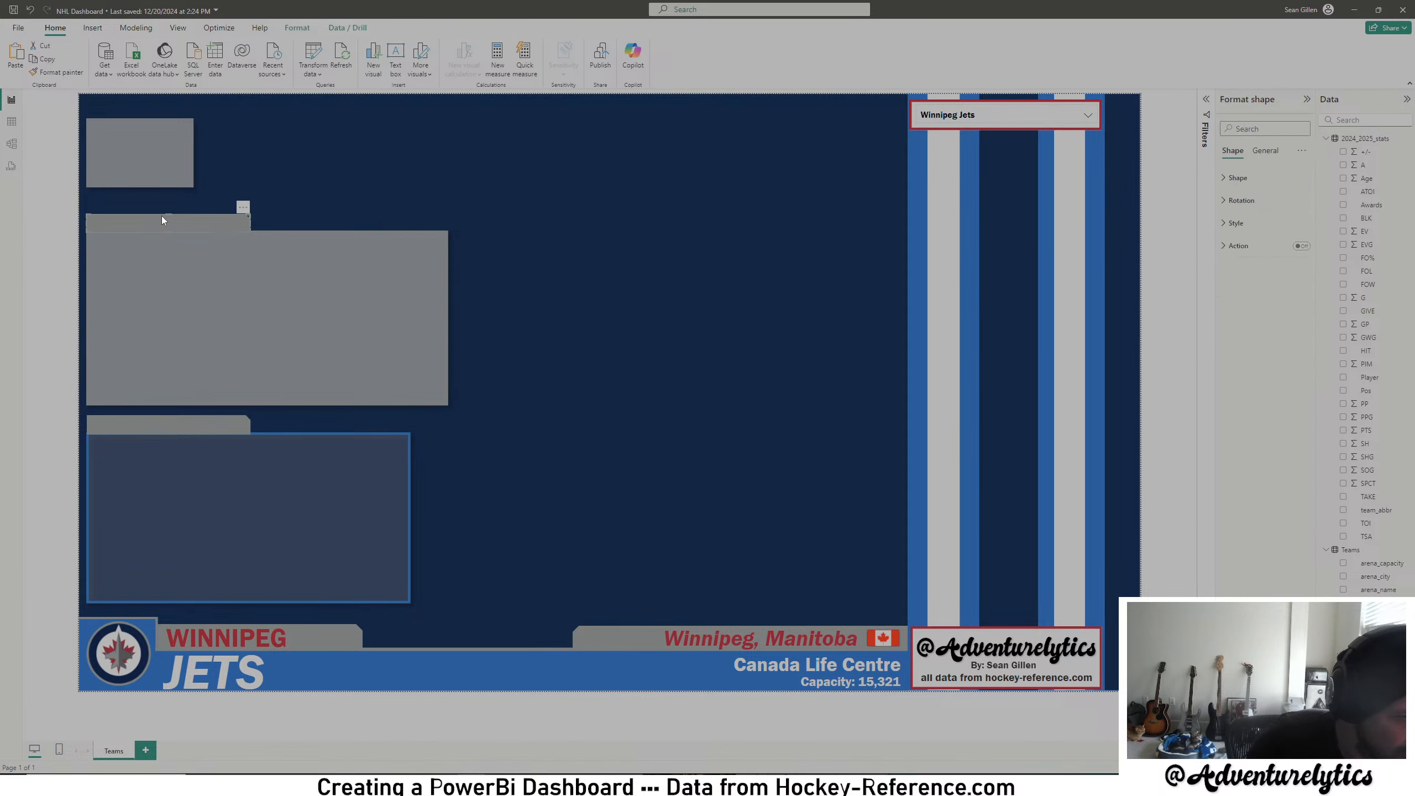
- Bring the narrow tab shape above the large grey panel all the way to the front
click(285, 26)
click(147, 78)
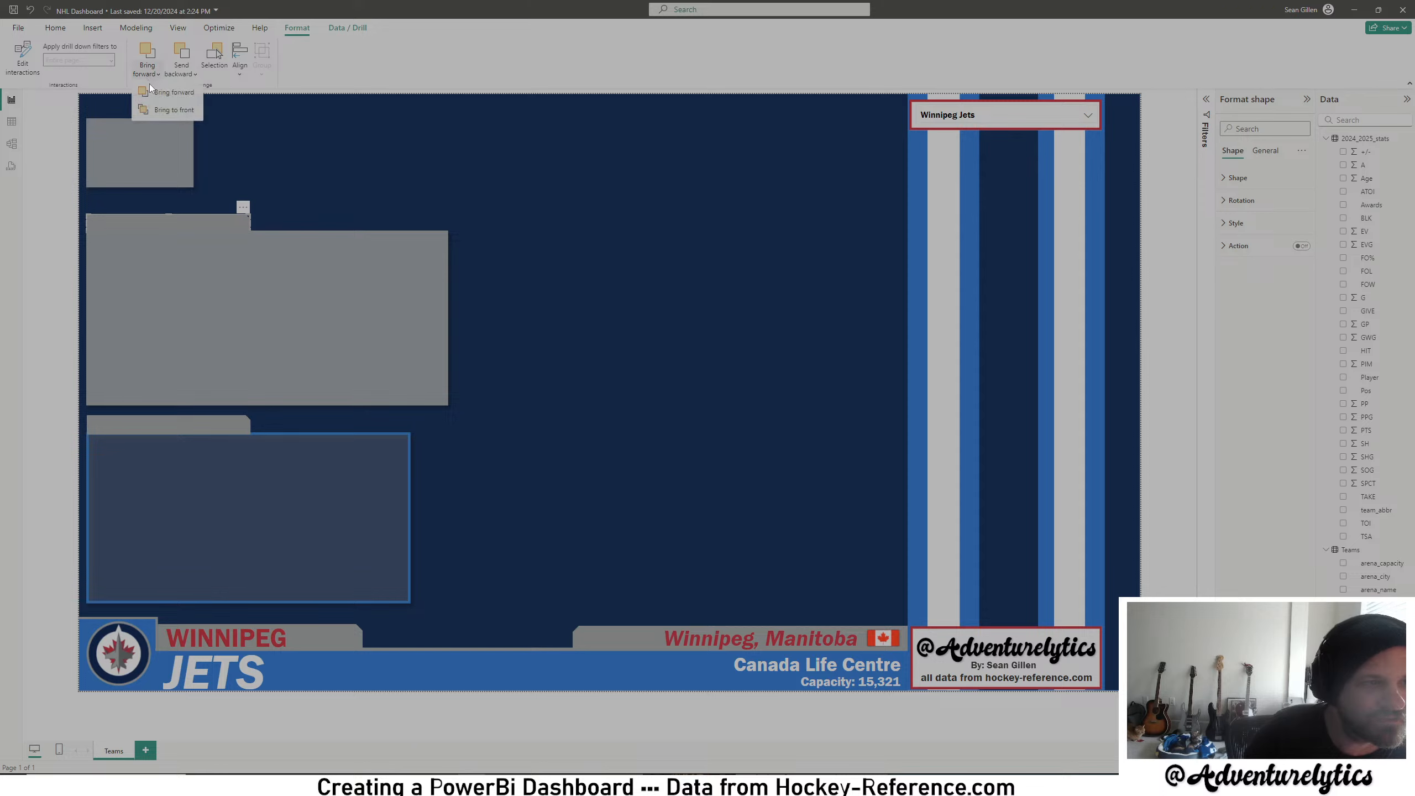
click(151, 95)
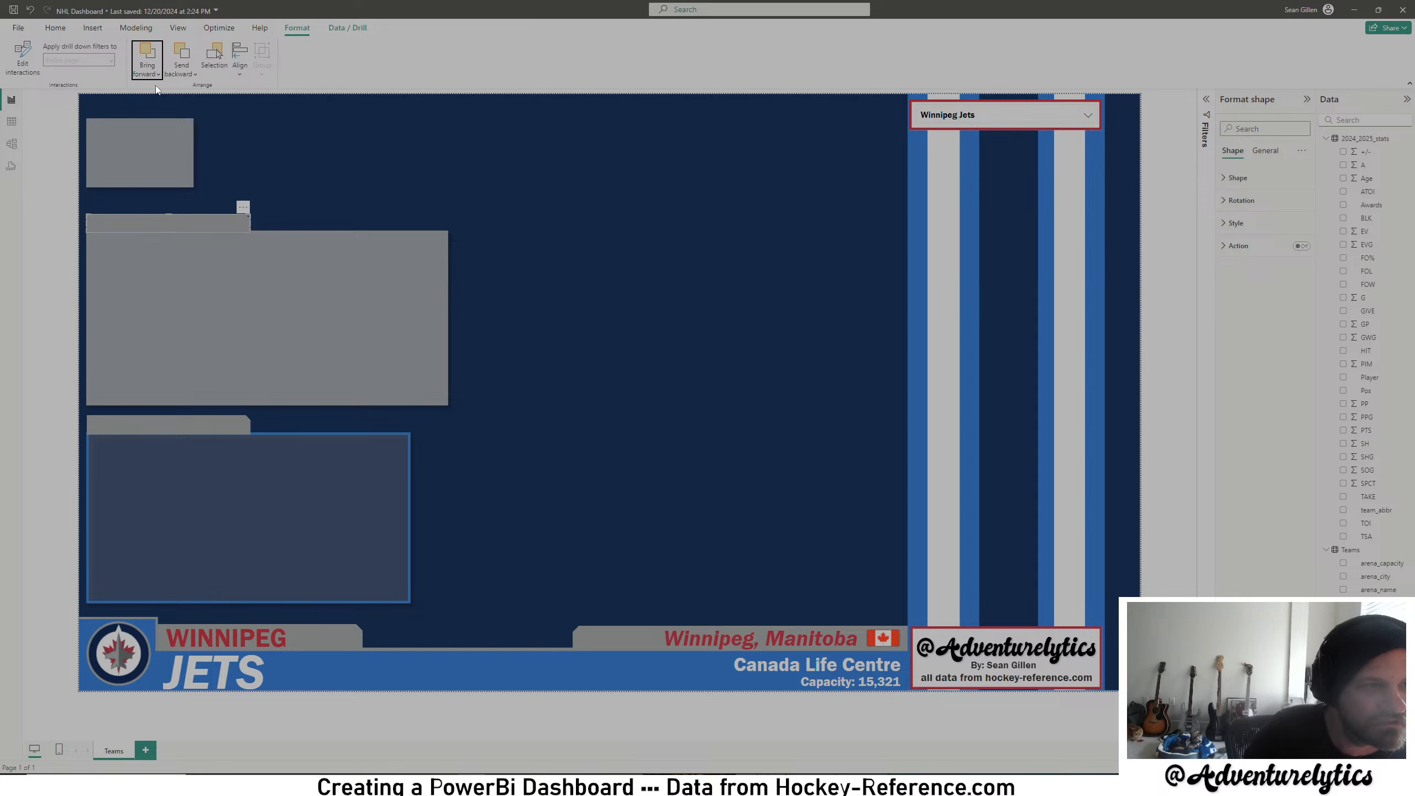
click(157, 76)
click(159, 110)
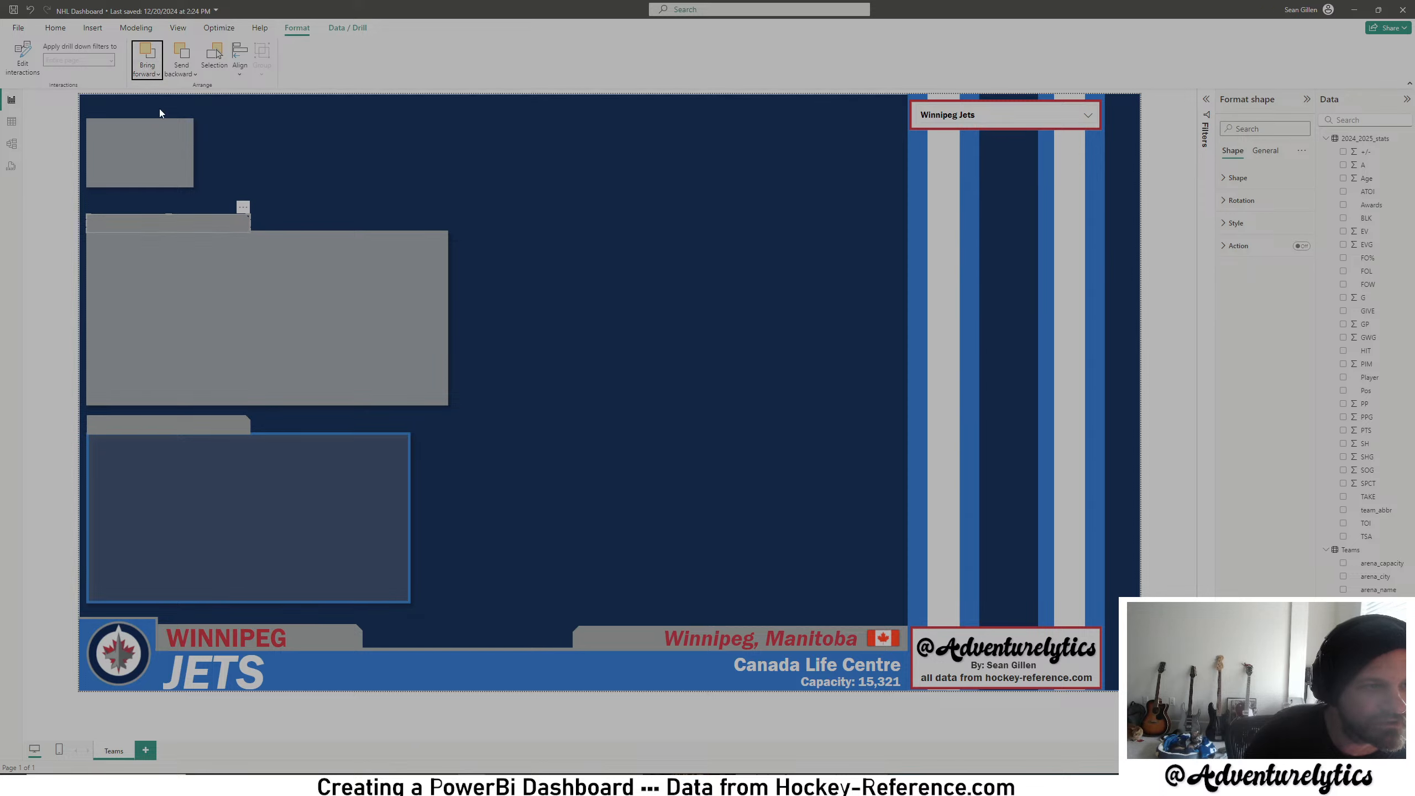
click(570, 714)
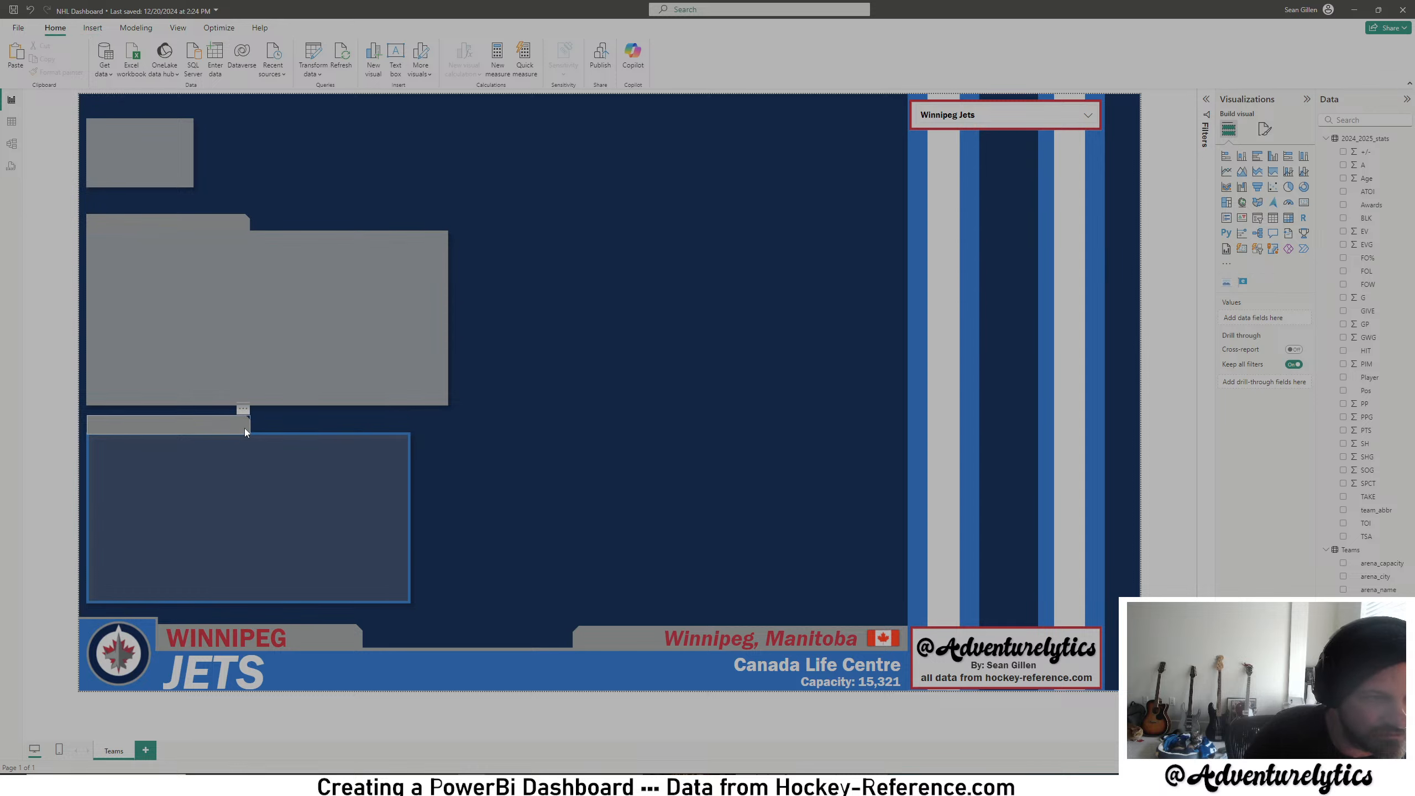
- Delete the lower tab shape and the blue-outlined panel beneath it, and select the remaining tab shape above the large grey panel
click(240, 426)
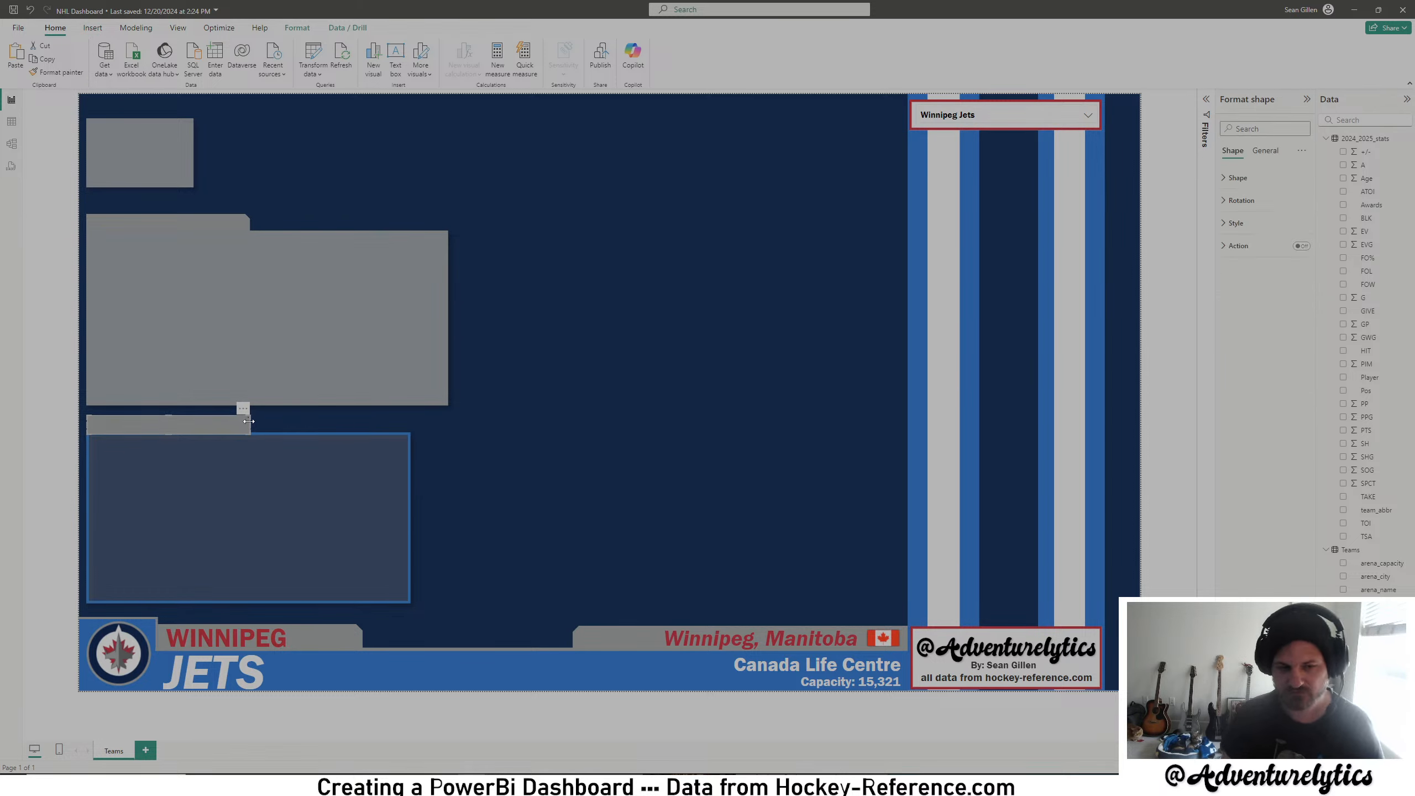
key(Delete)
click(281, 453)
key(Delete)
click(178, 226)
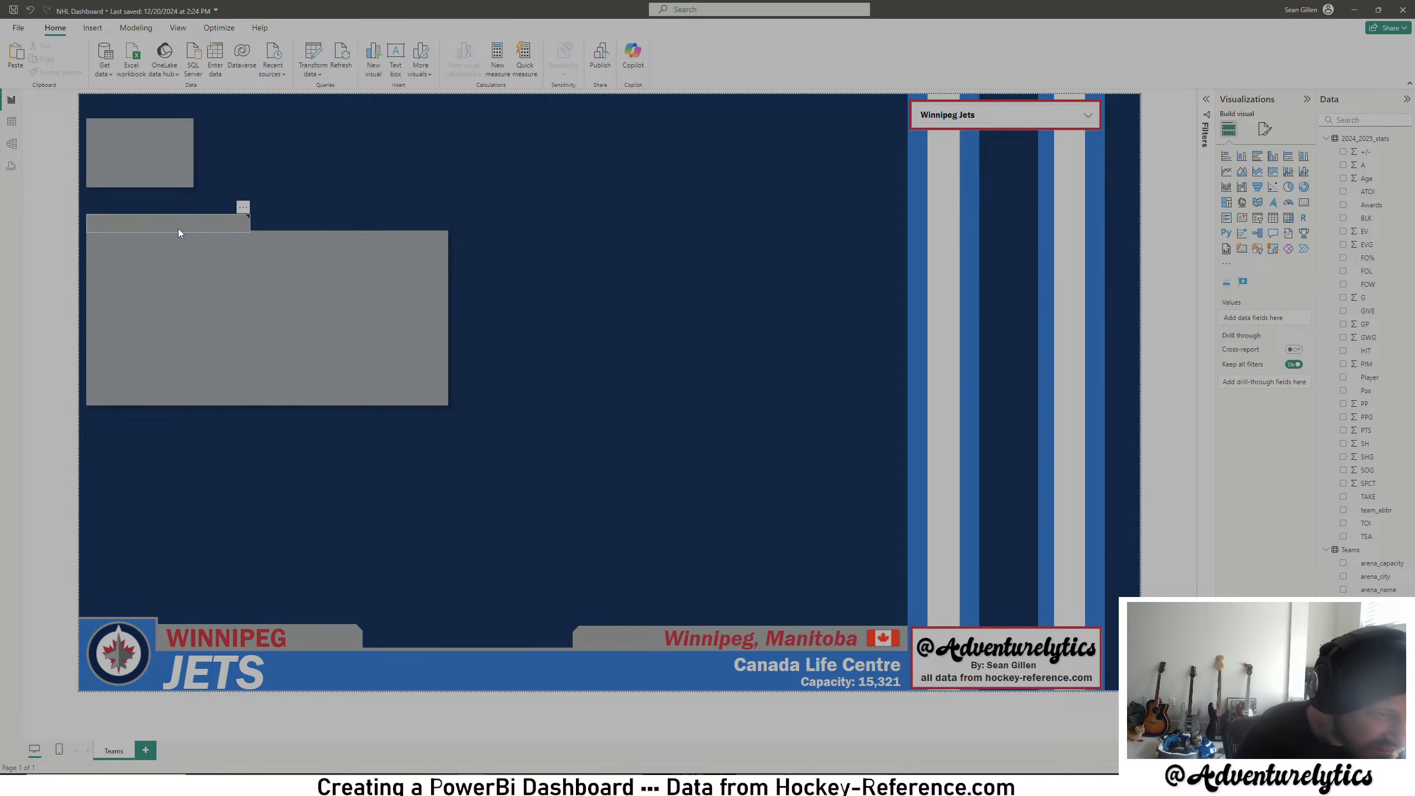
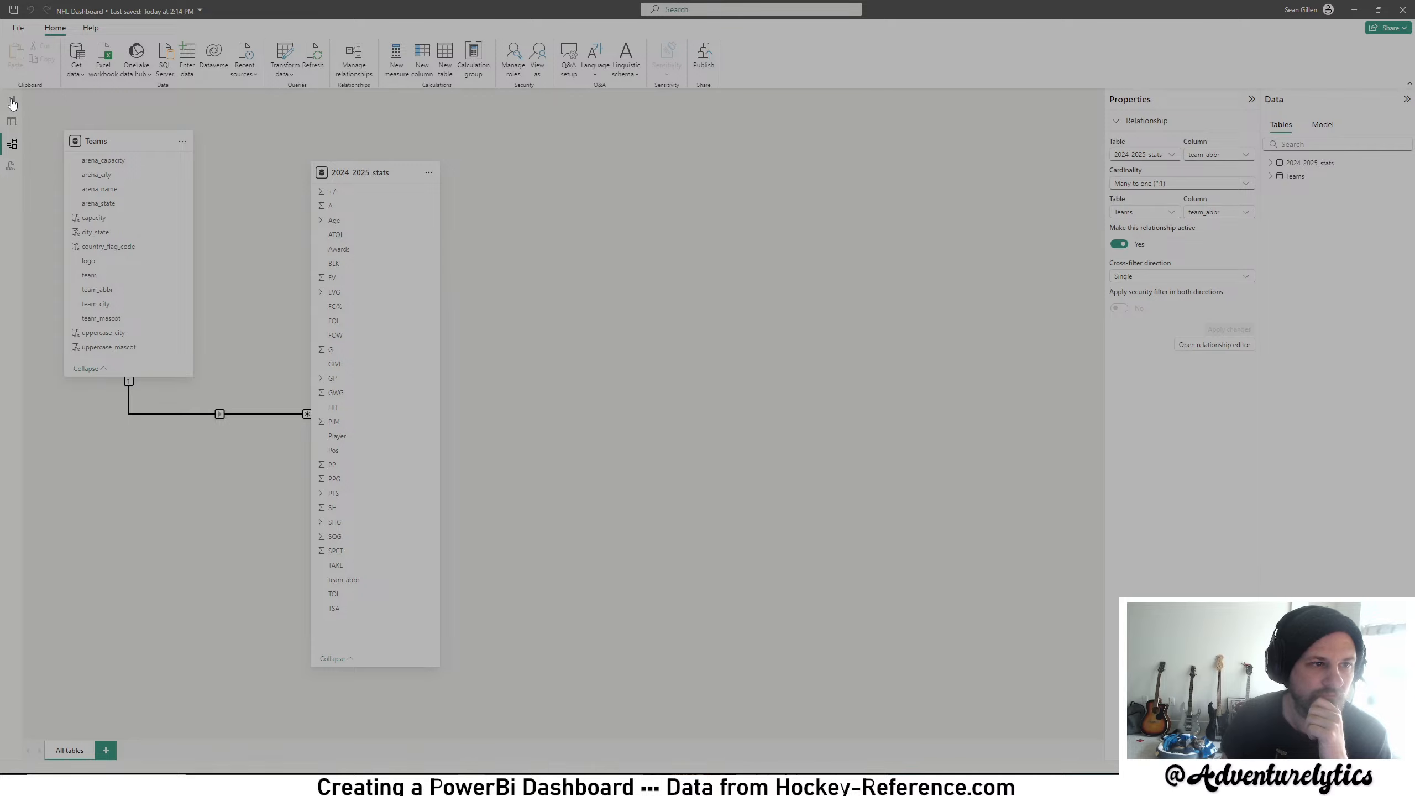
- Show the data of the 2024_2025_stats table and sort it by Player in ascending order
click(11, 99)
click(11, 121)
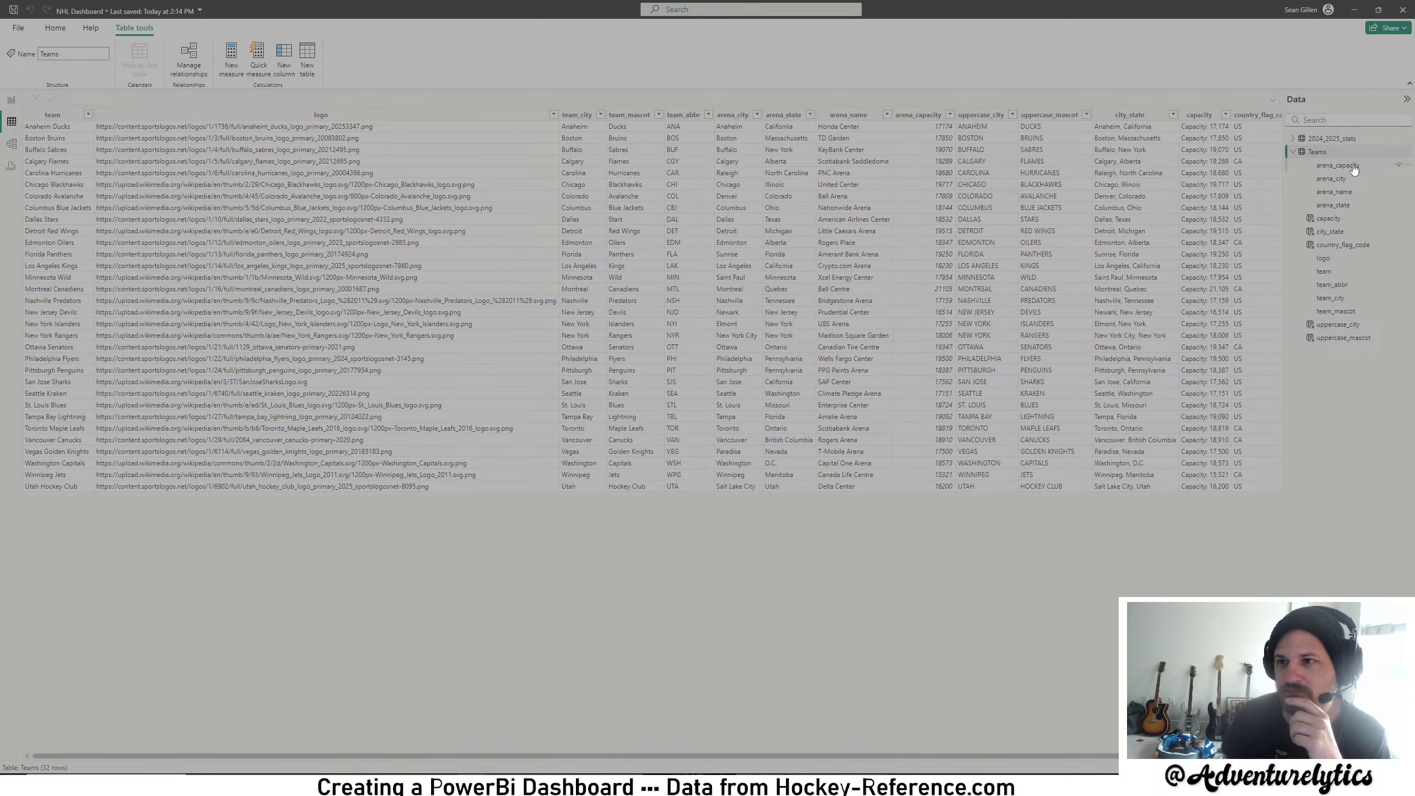
click(1332, 138)
click(1293, 152)
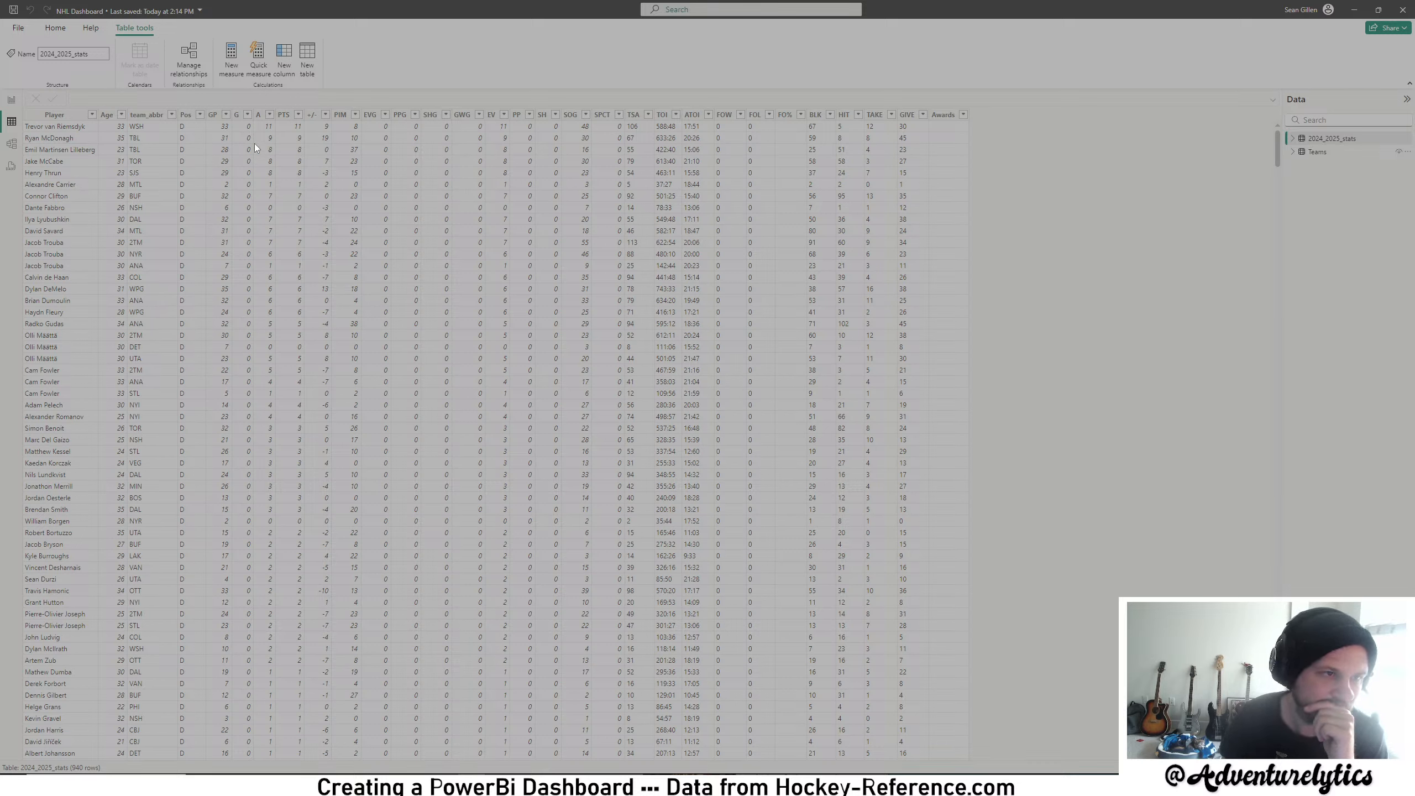
click(81, 119)
click(91, 115)
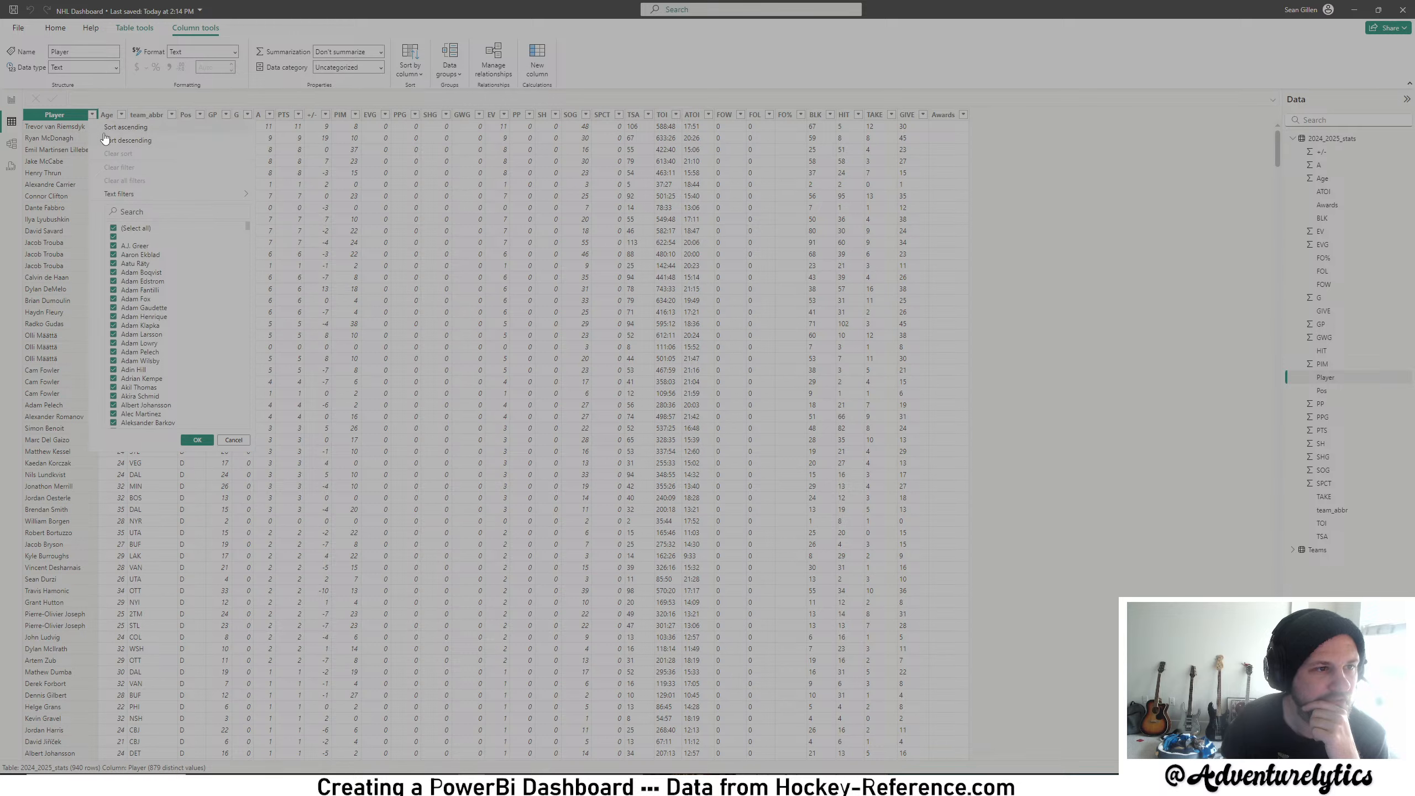
click(105, 130)
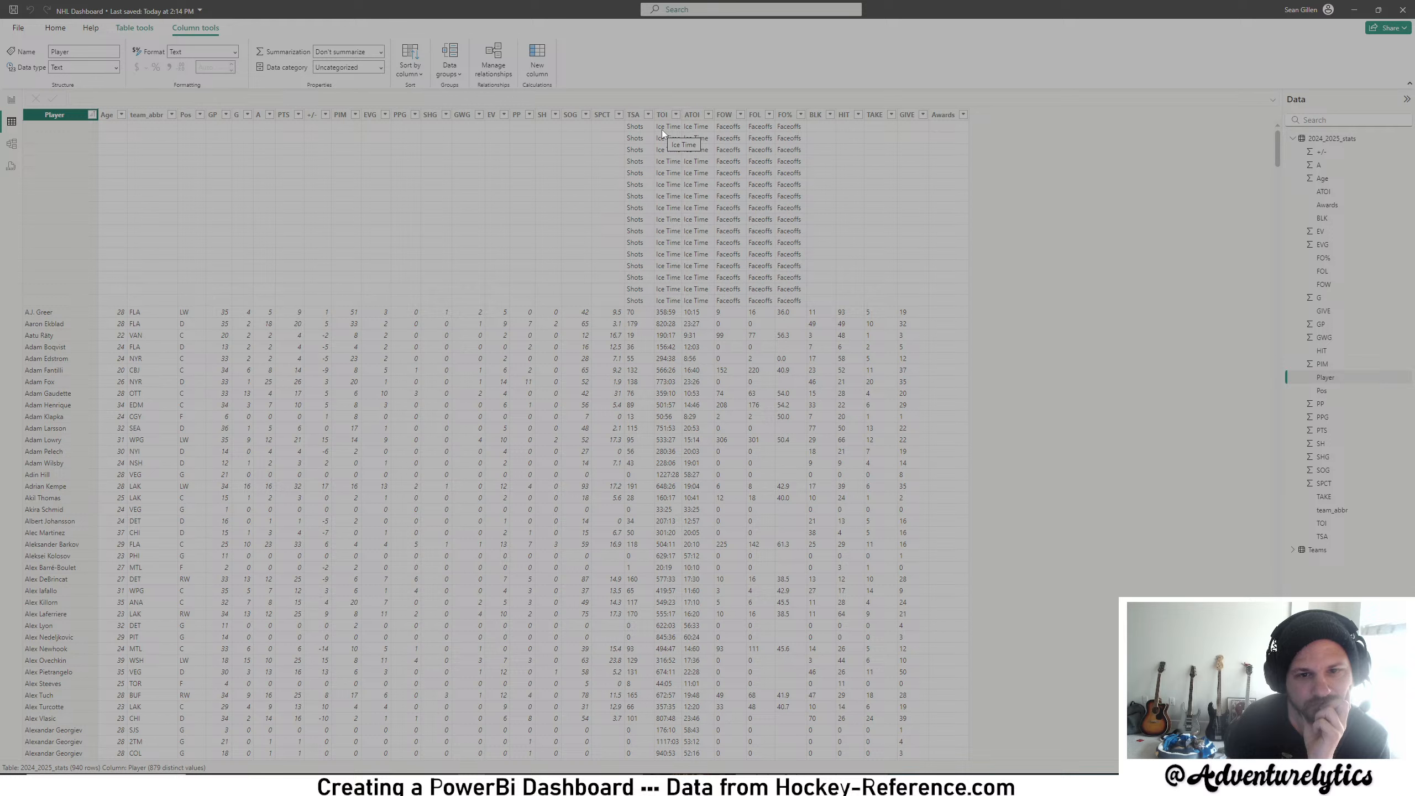
- Open the 2024_2025_stats query for editing and remove the rows that have errors in column A
click(1337, 140)
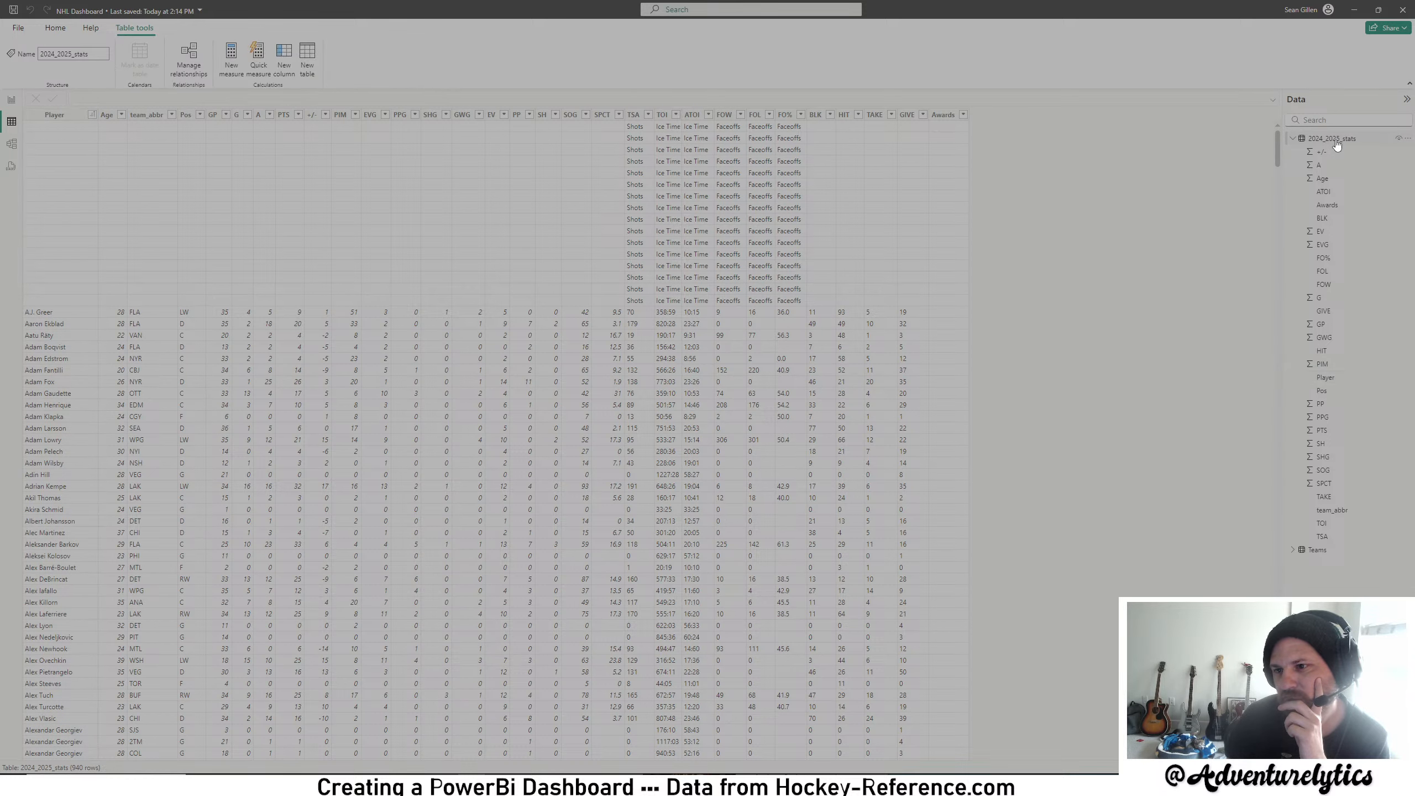
right_click(1336, 143)
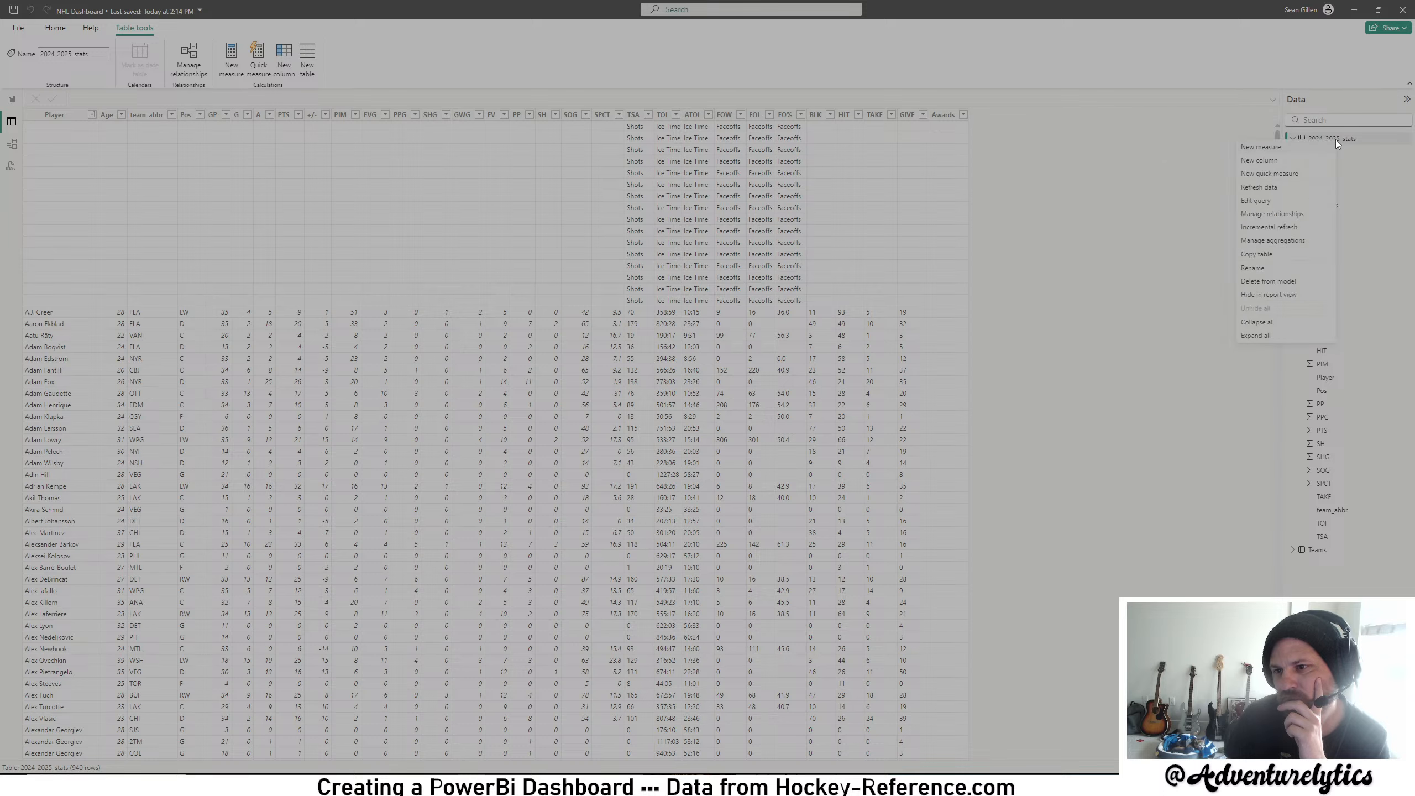
click(1301, 202)
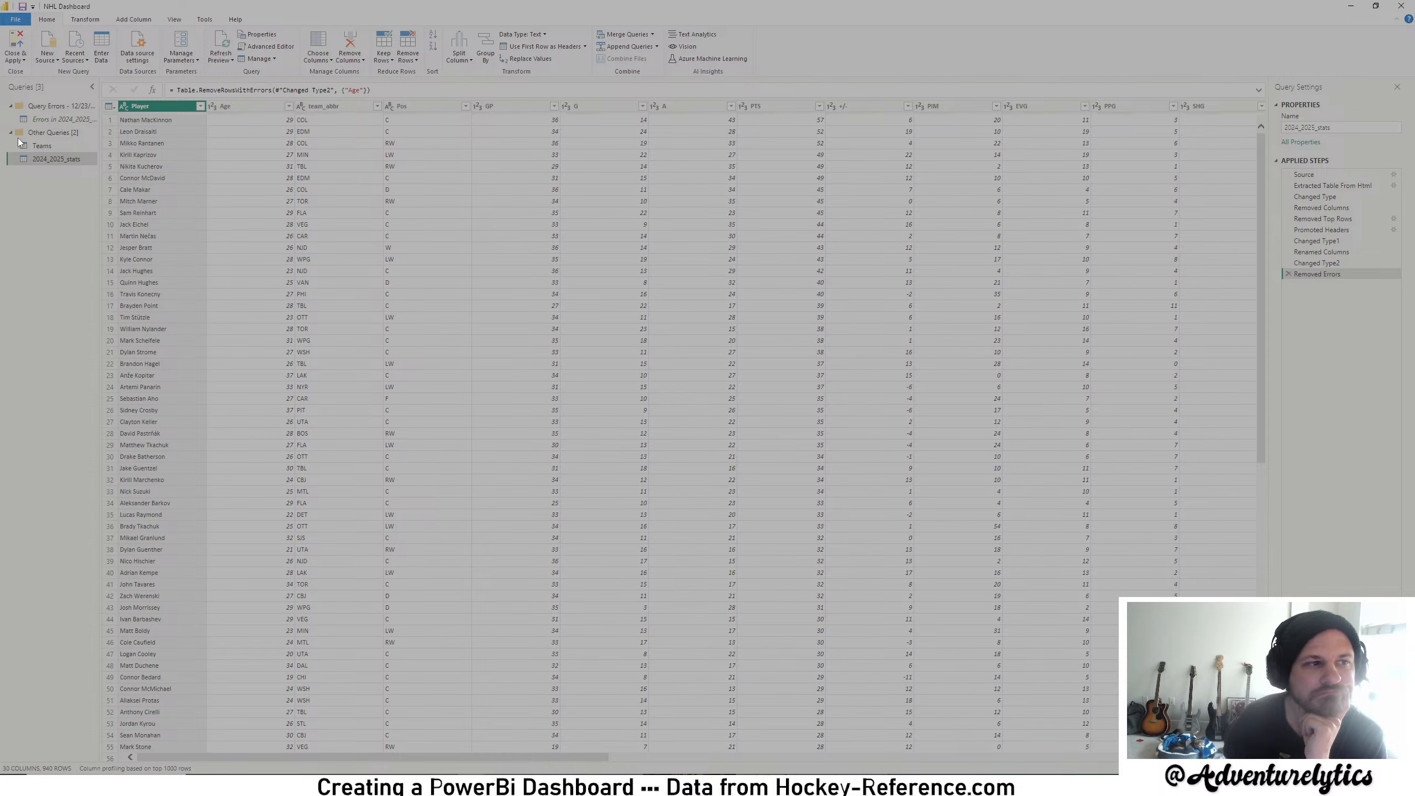
scroll(875, 460, down, 20)
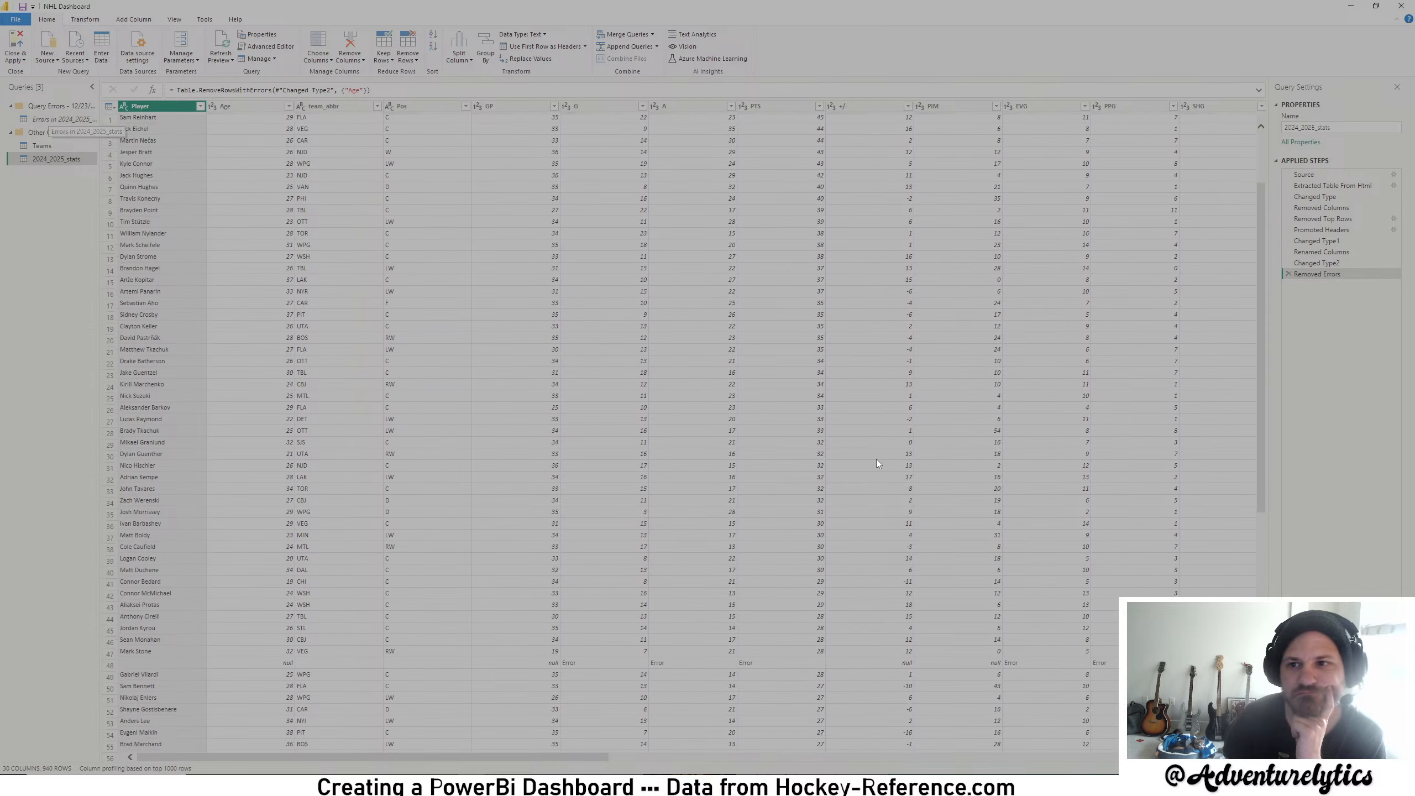
scroll(875, 460, up, 5)
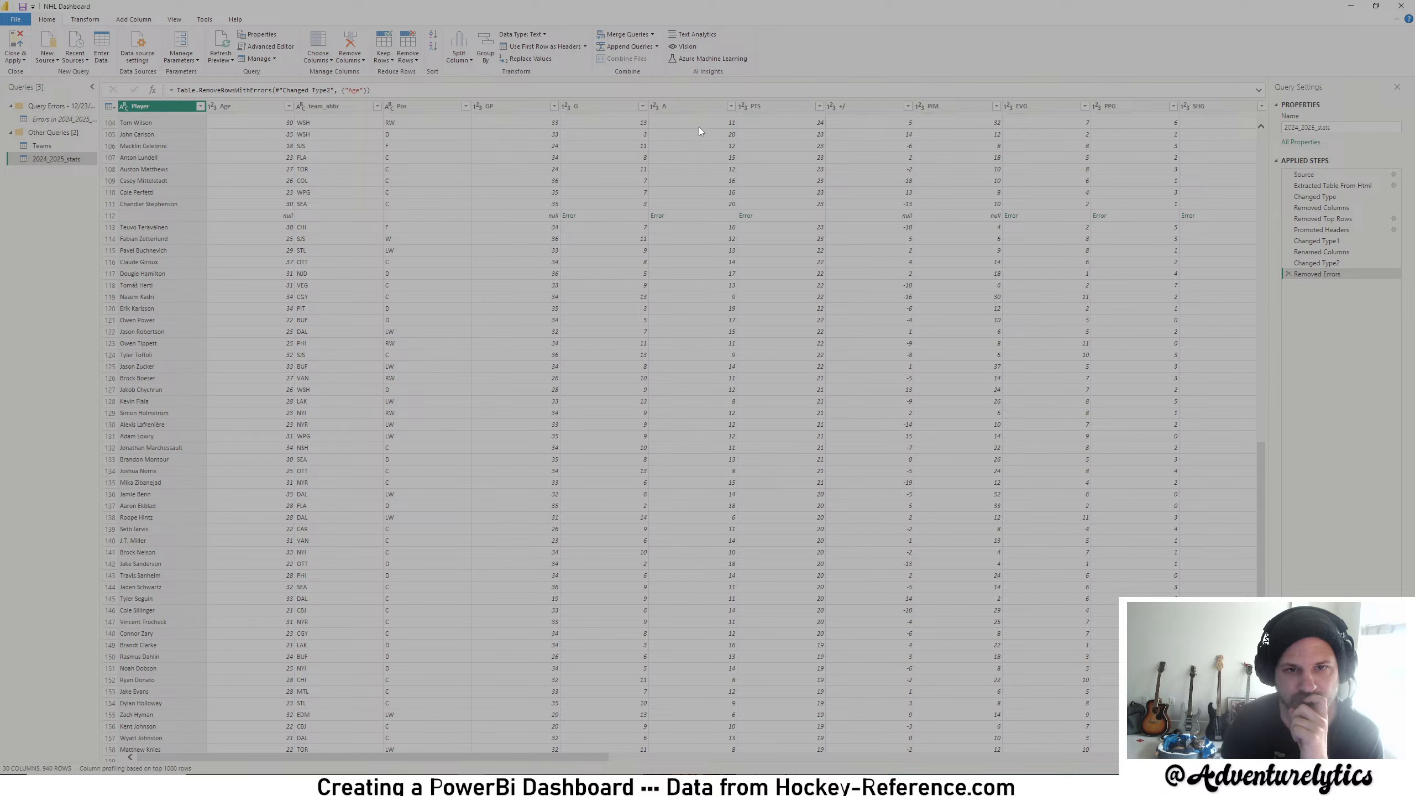
right_click(705, 109)
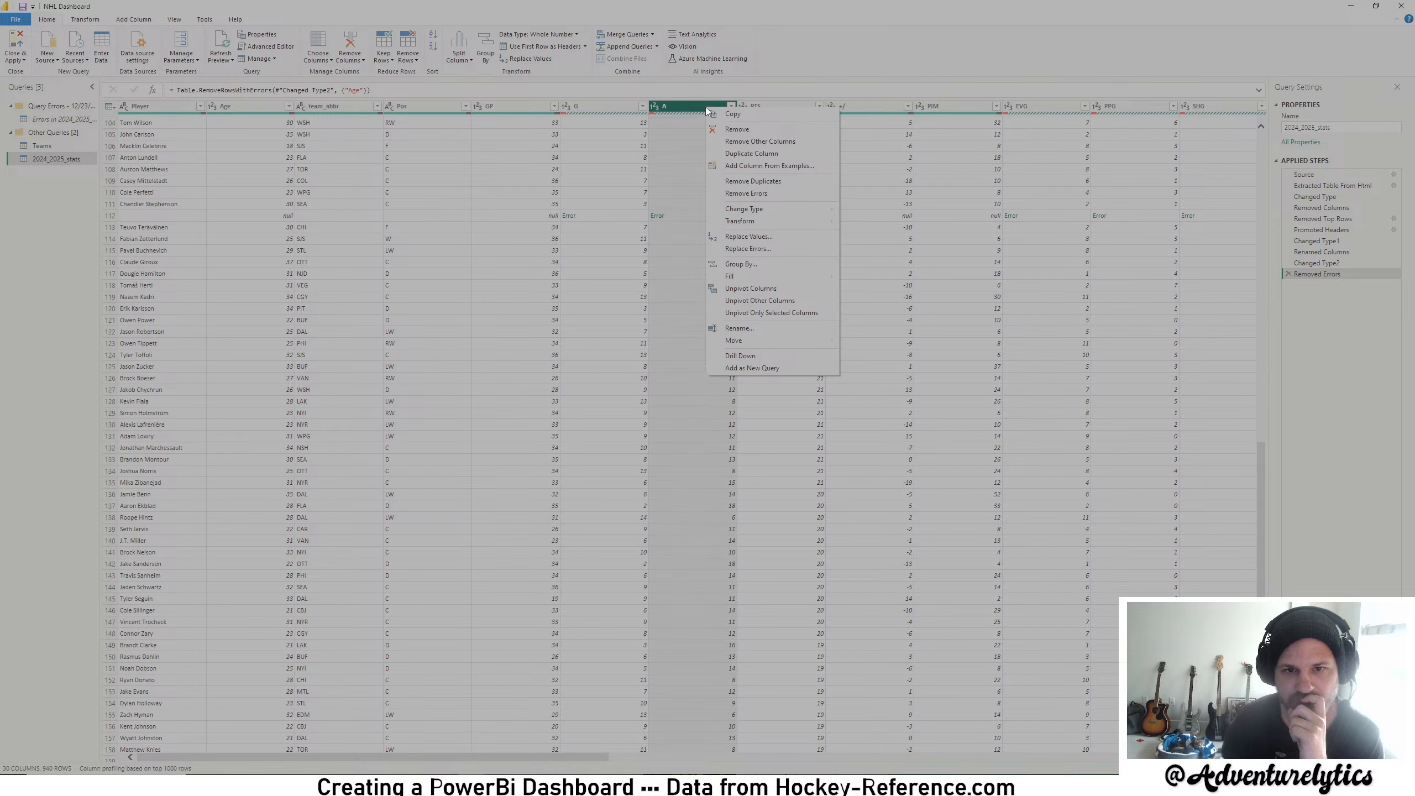
click(733, 195)
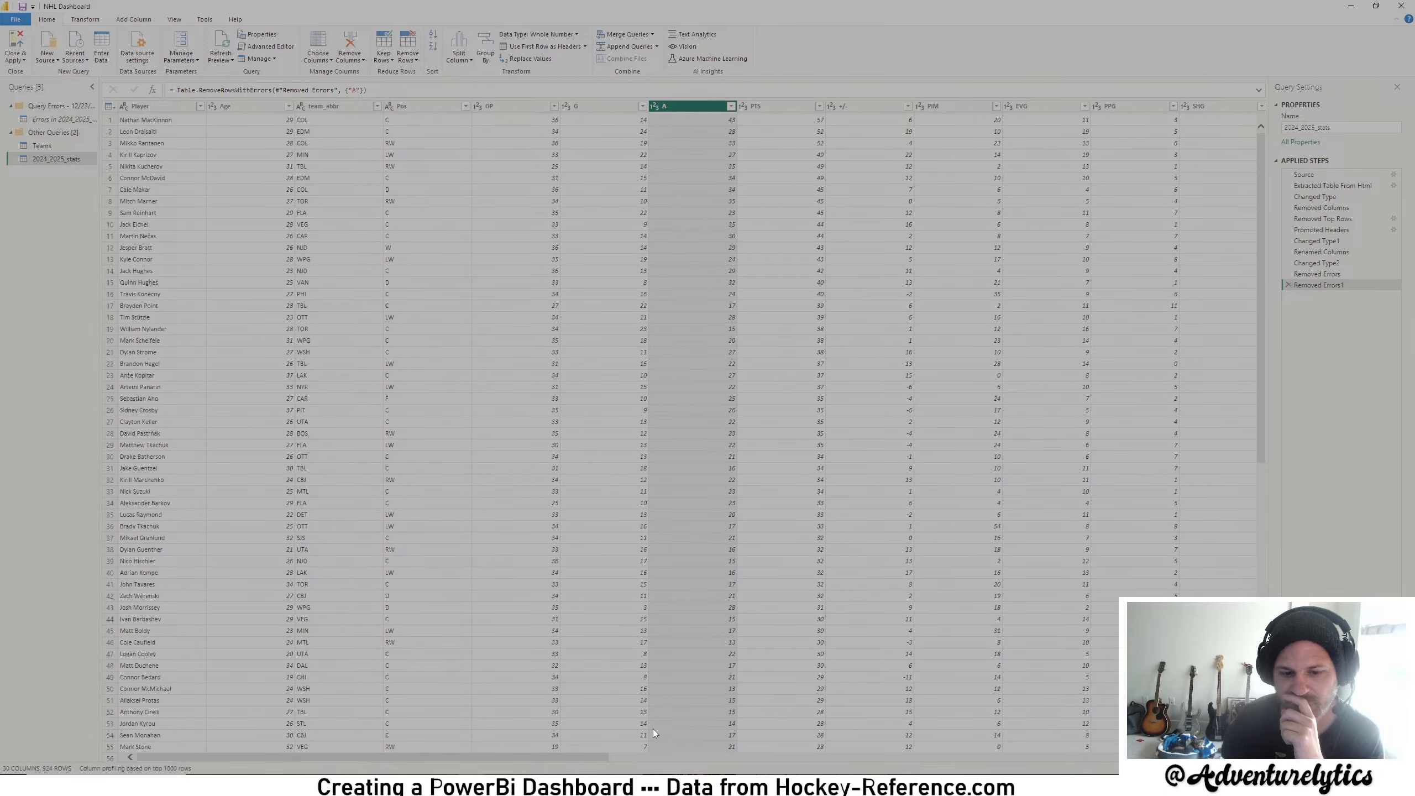
- Examine the shot, ice-time and faceoff columns of the stats query down through its rows for leftover header text
drag(597, 757, 1120, 756)
scroll(831, 498, down, 8)
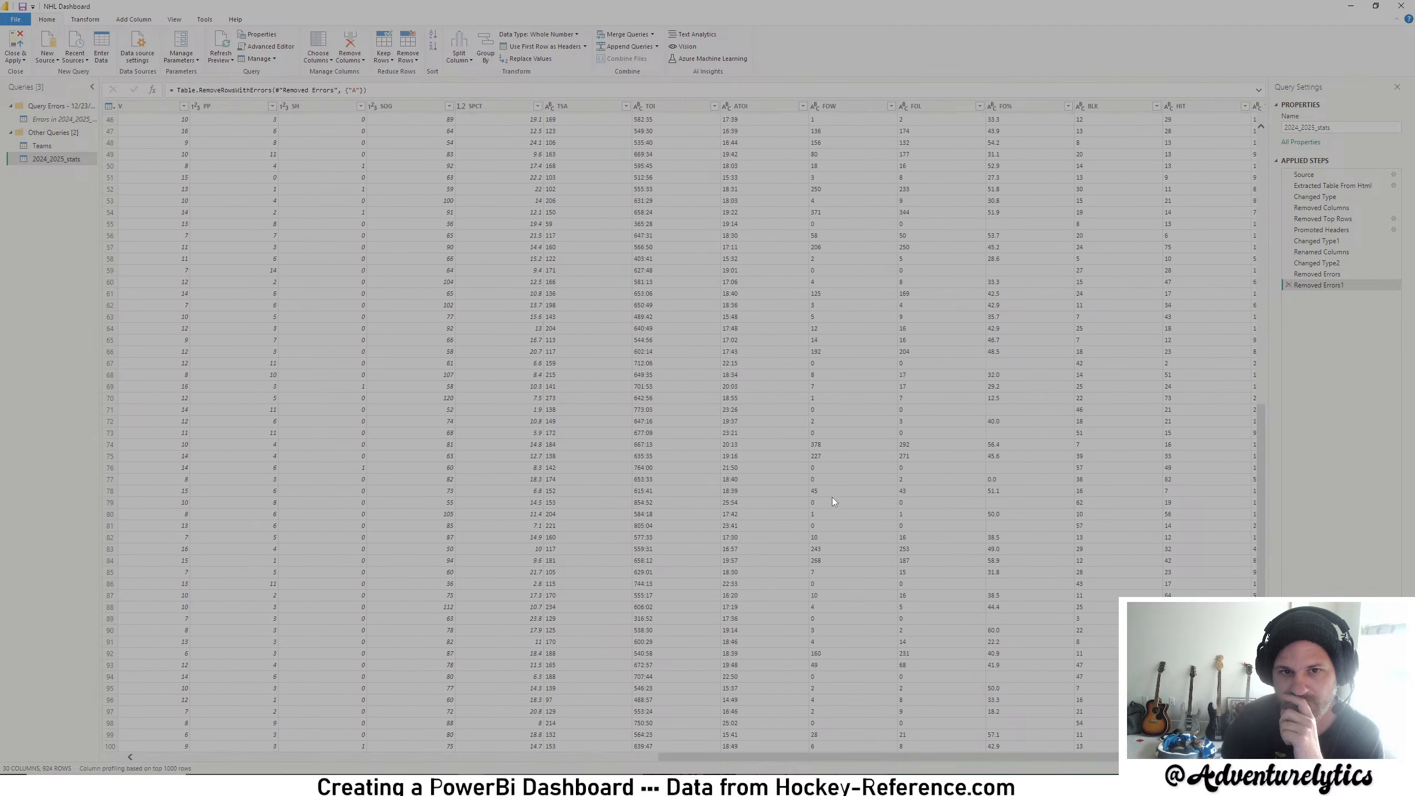
scroll(834, 499, down, 20)
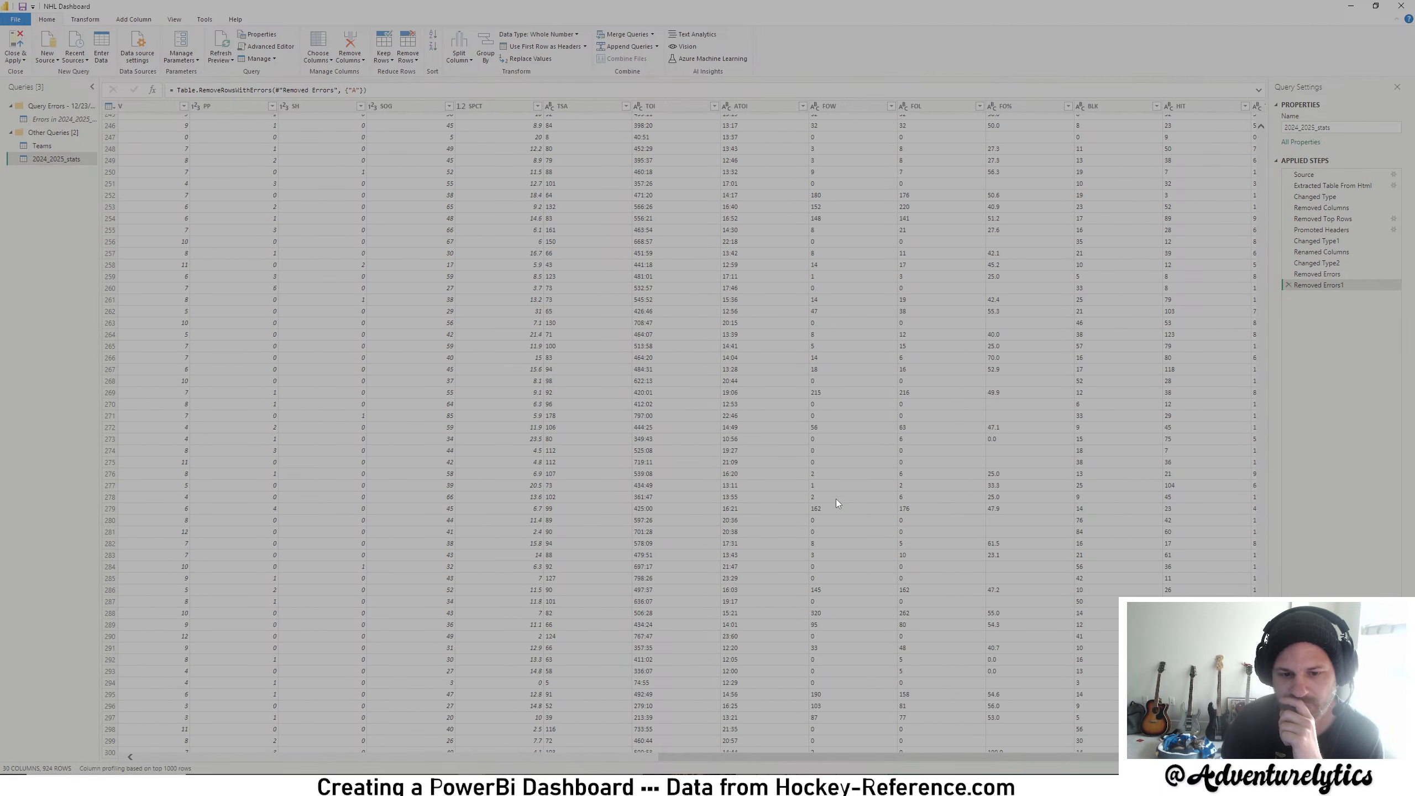
scroll(836, 499, down, 20)
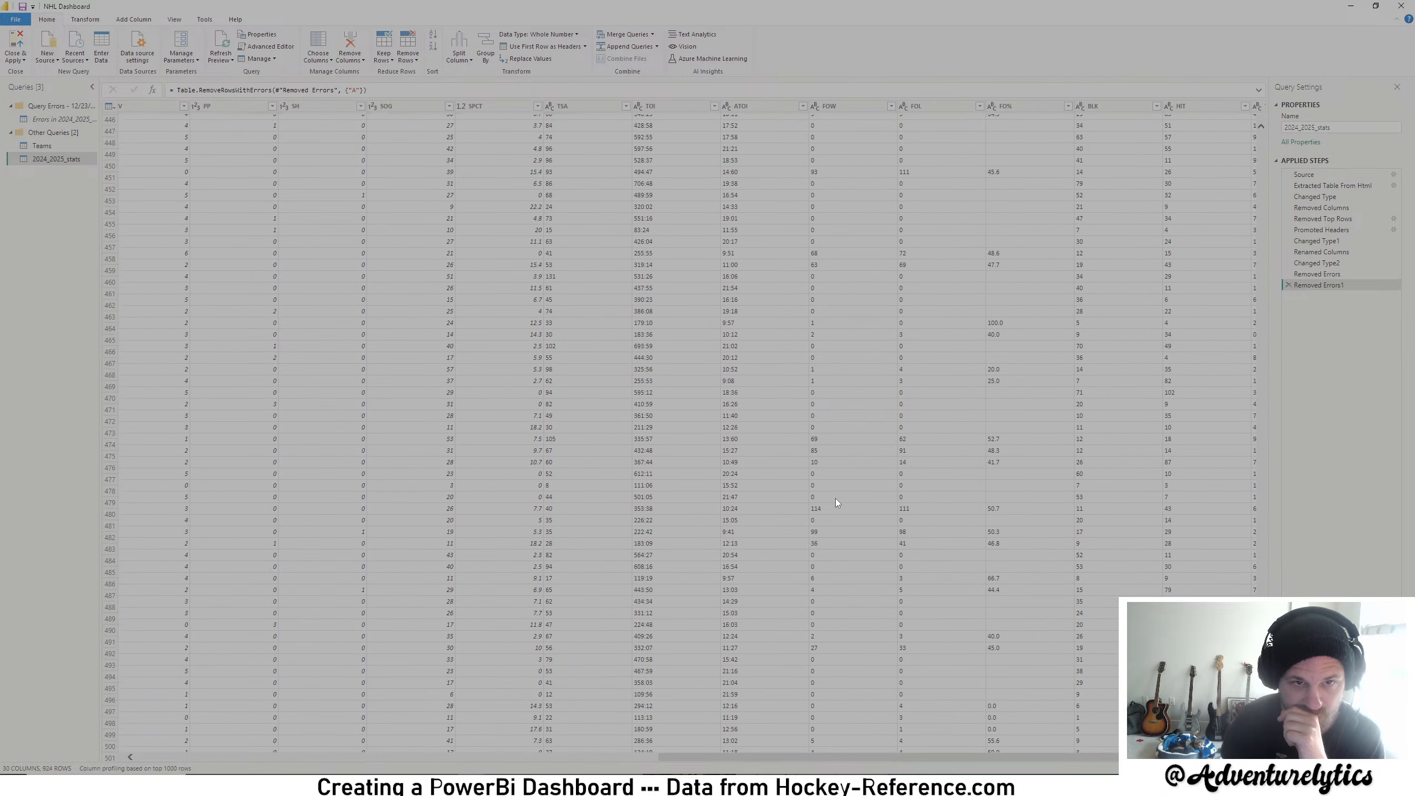
scroll(836, 502, down, 20)
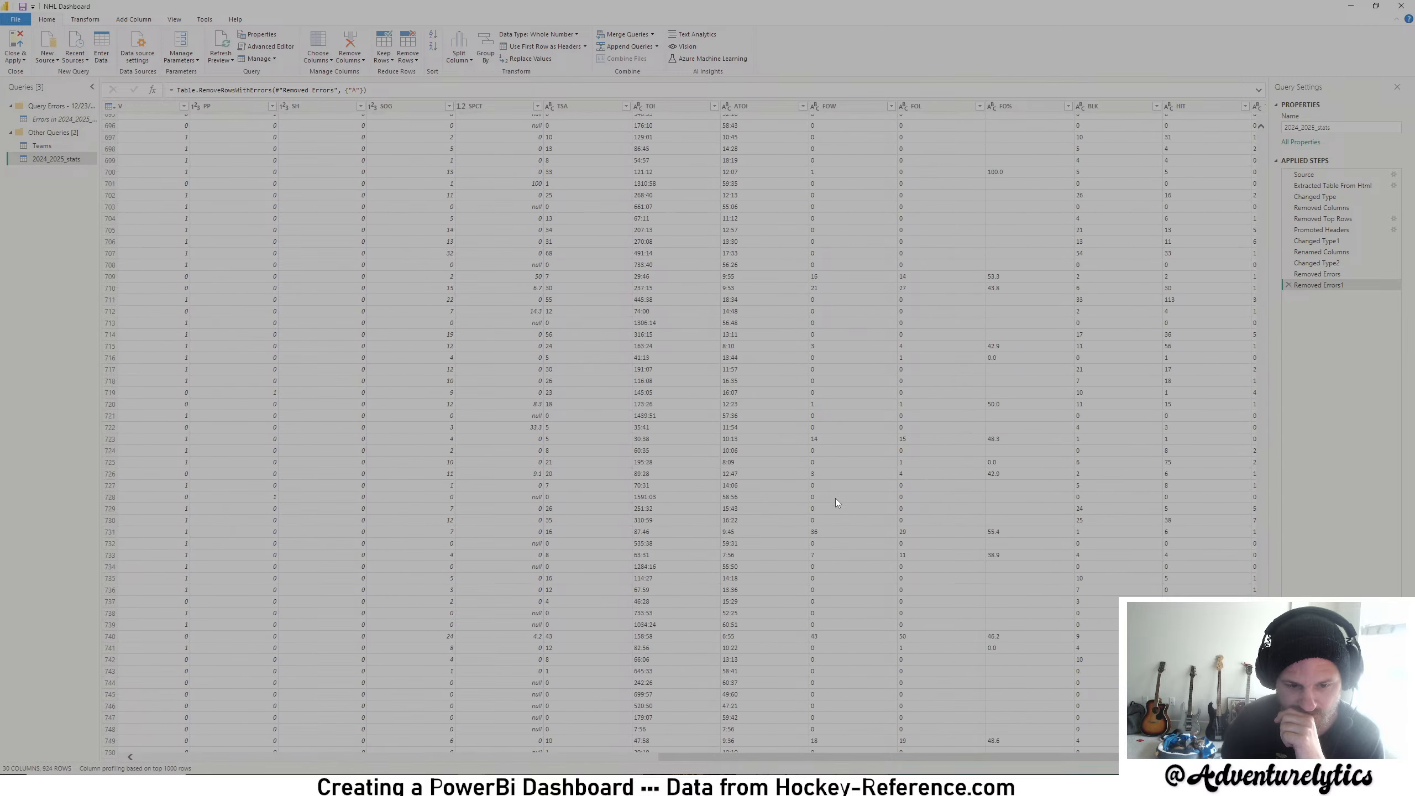
scroll(836, 502, down, 20)
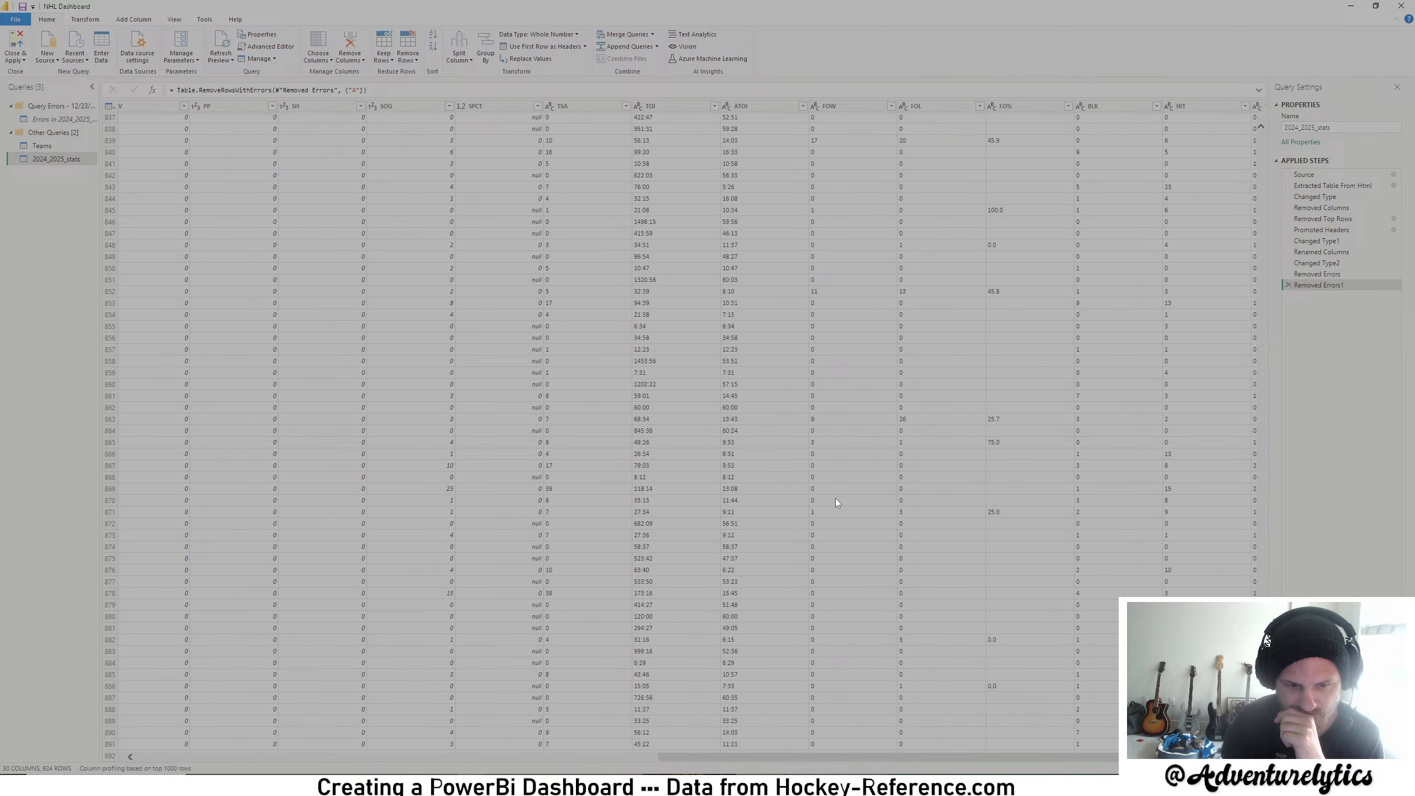
scroll(836, 503, down, 5)
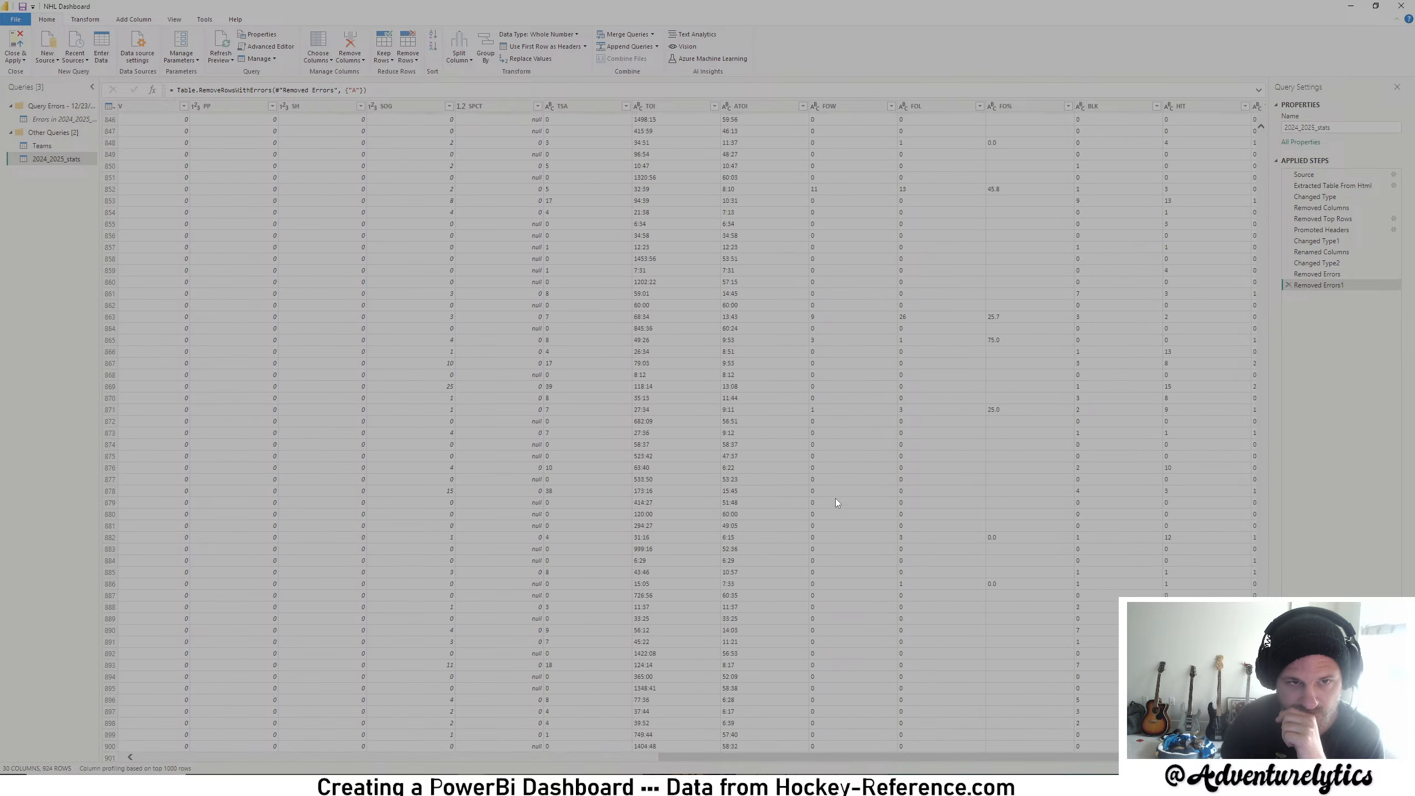
- Try converting TSA to Whole Number and TOI to Duration, and remove the combined type-change step from the query
click(549, 105)
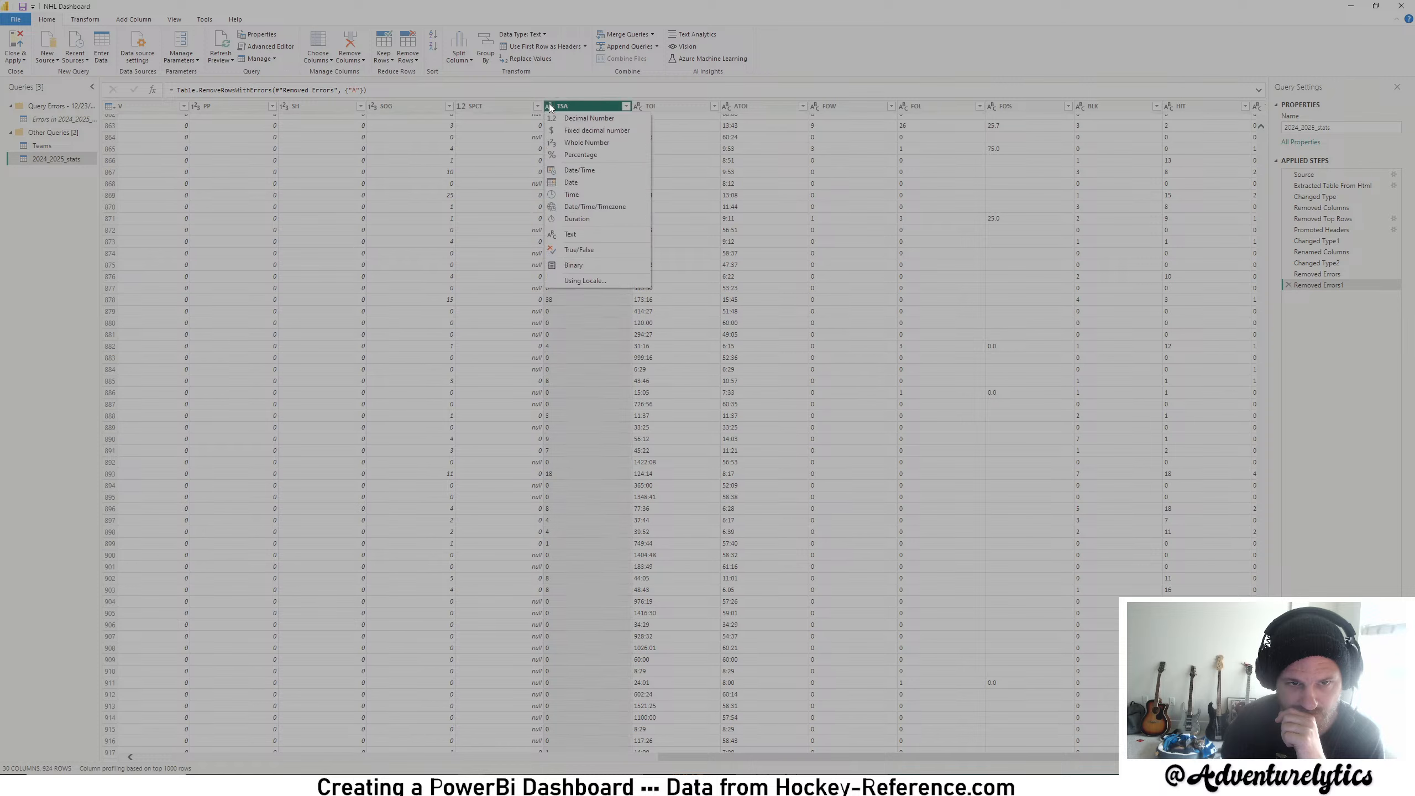
click(565, 139)
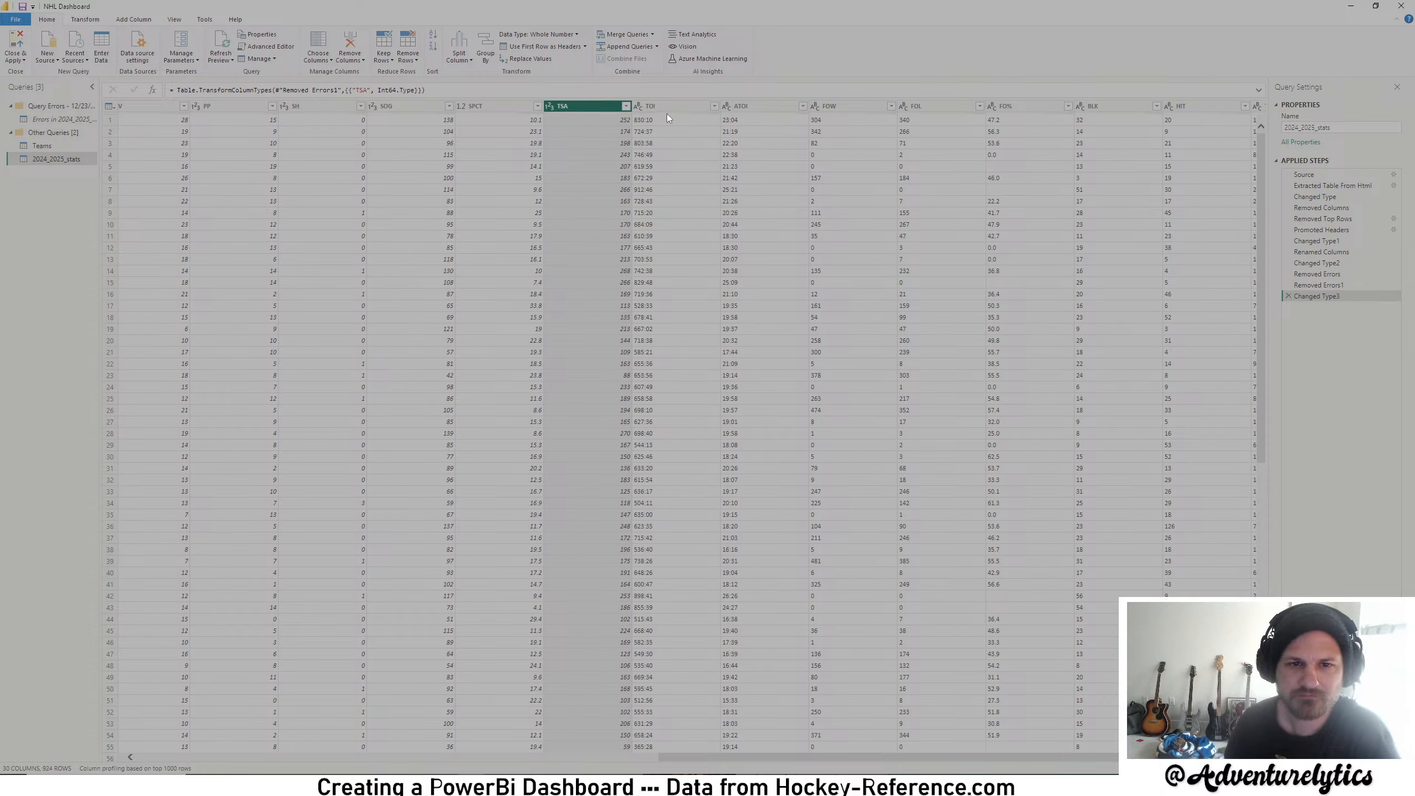
click(639, 106)
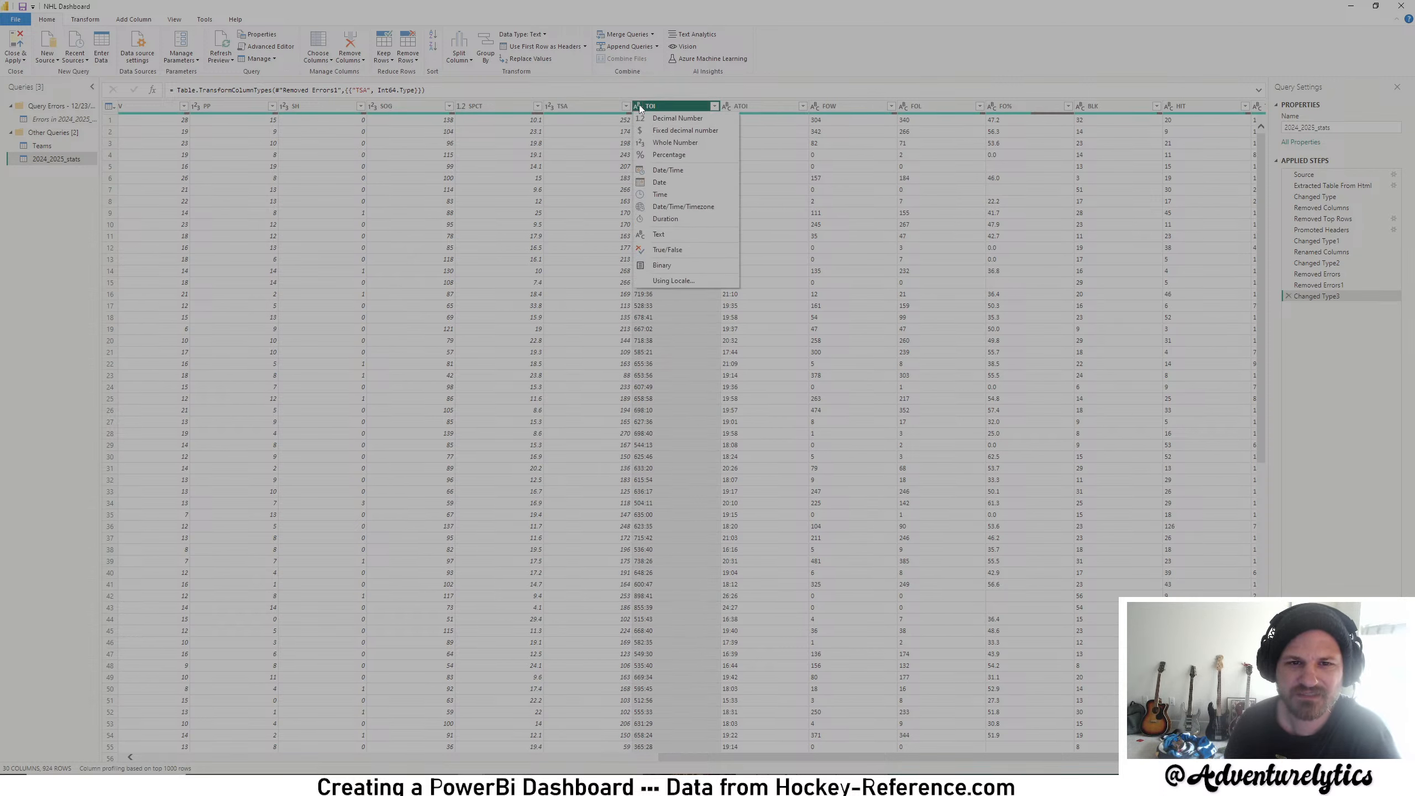
click(691, 220)
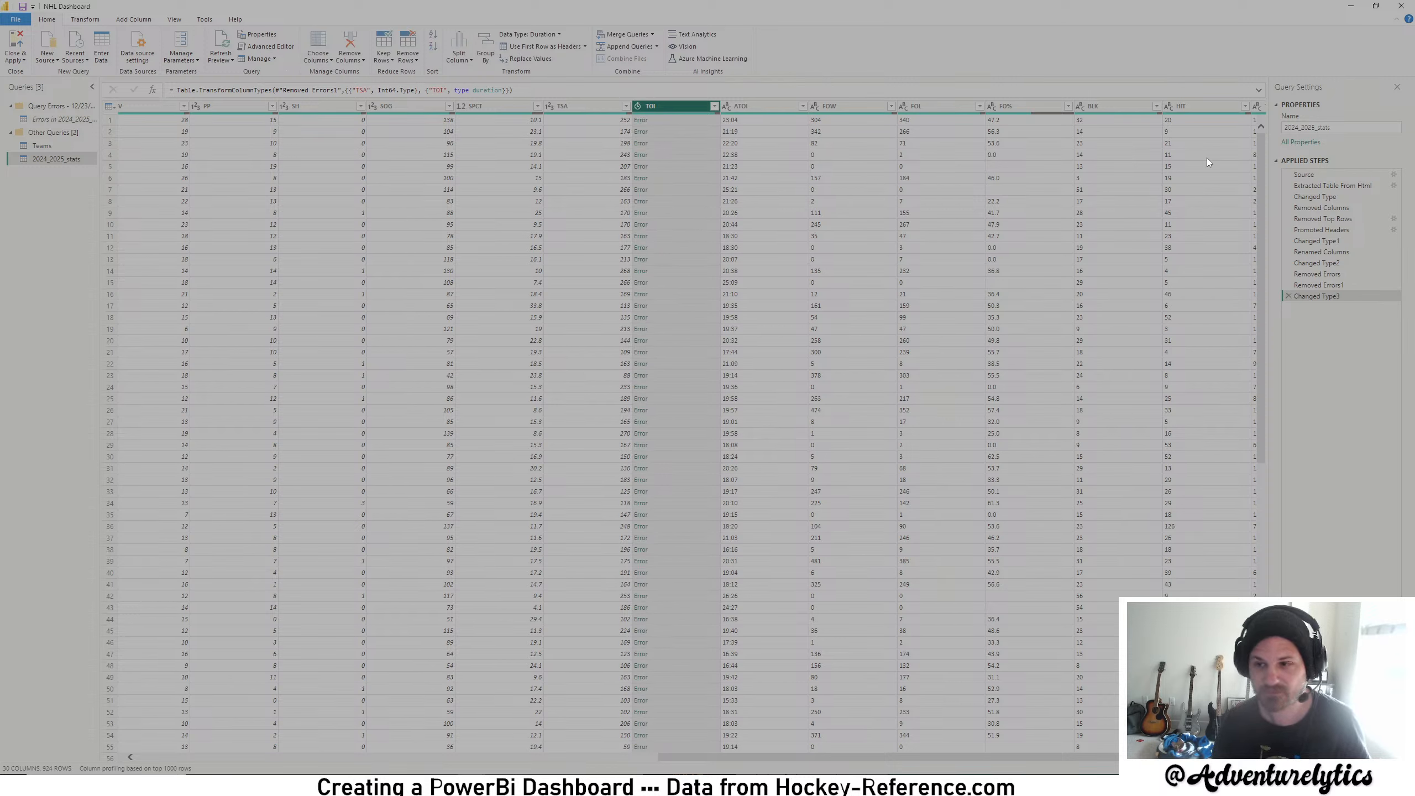
click(1289, 296)
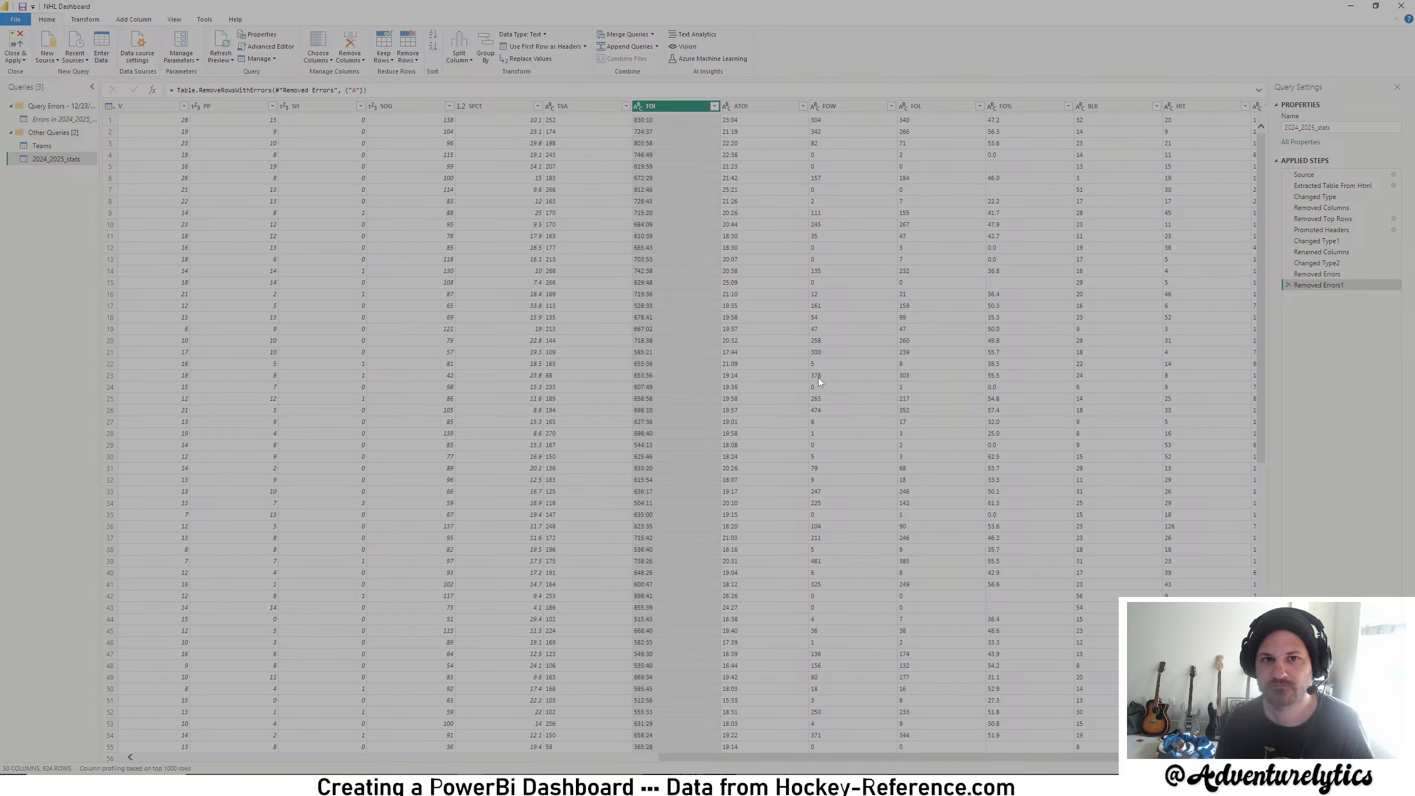
- Change the data type of the TSA, FOW and FOL columns to Whole Number
click(554, 107)
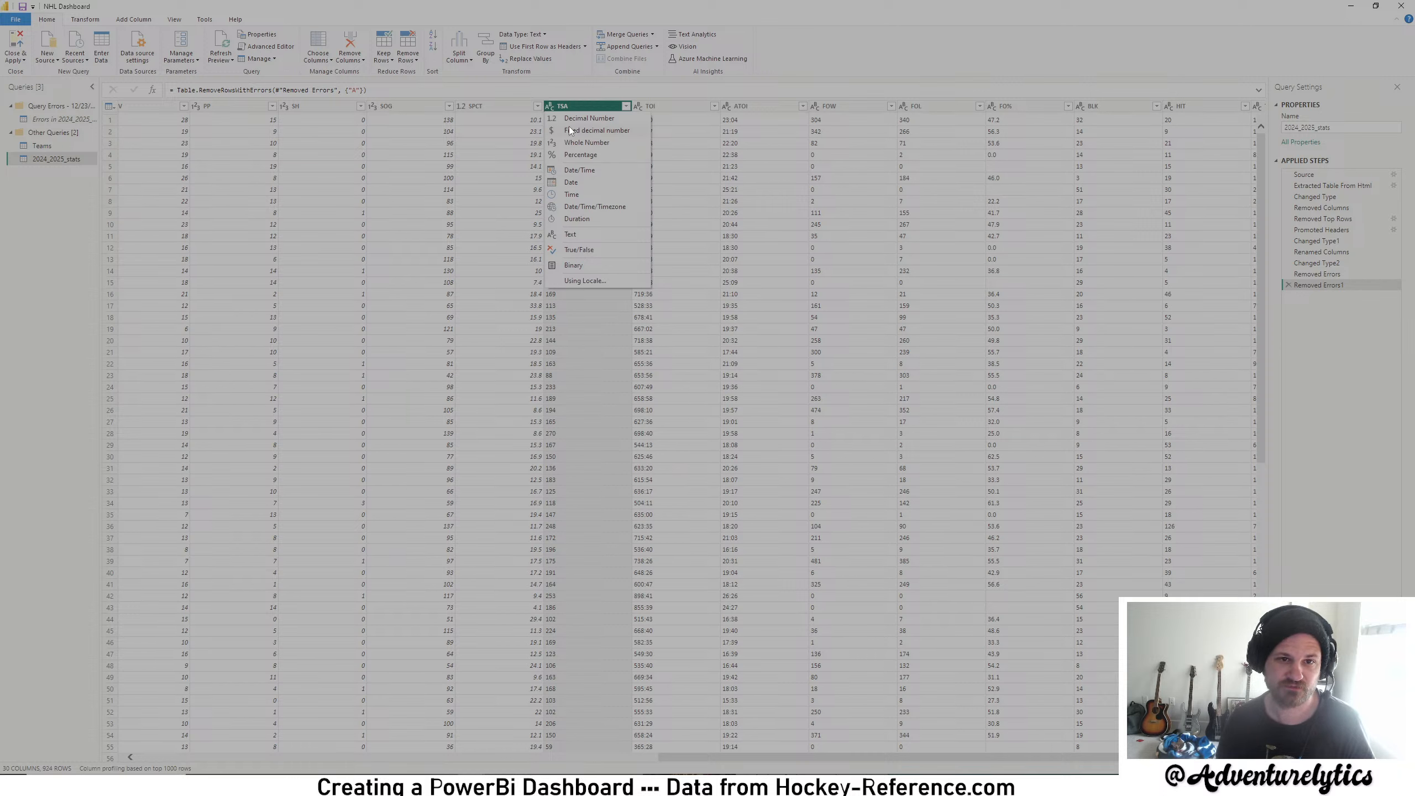
click(575, 142)
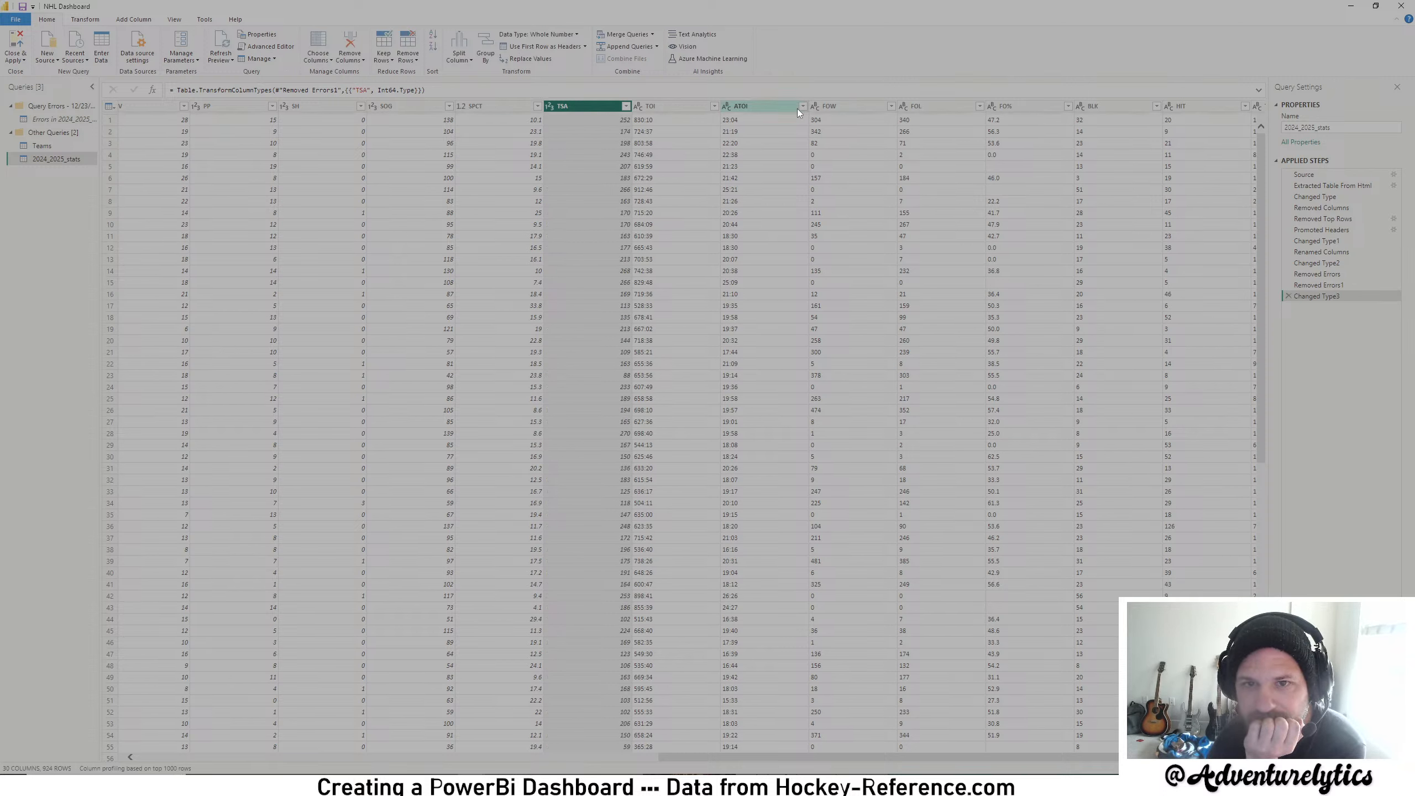
click(726, 106)
click(817, 107)
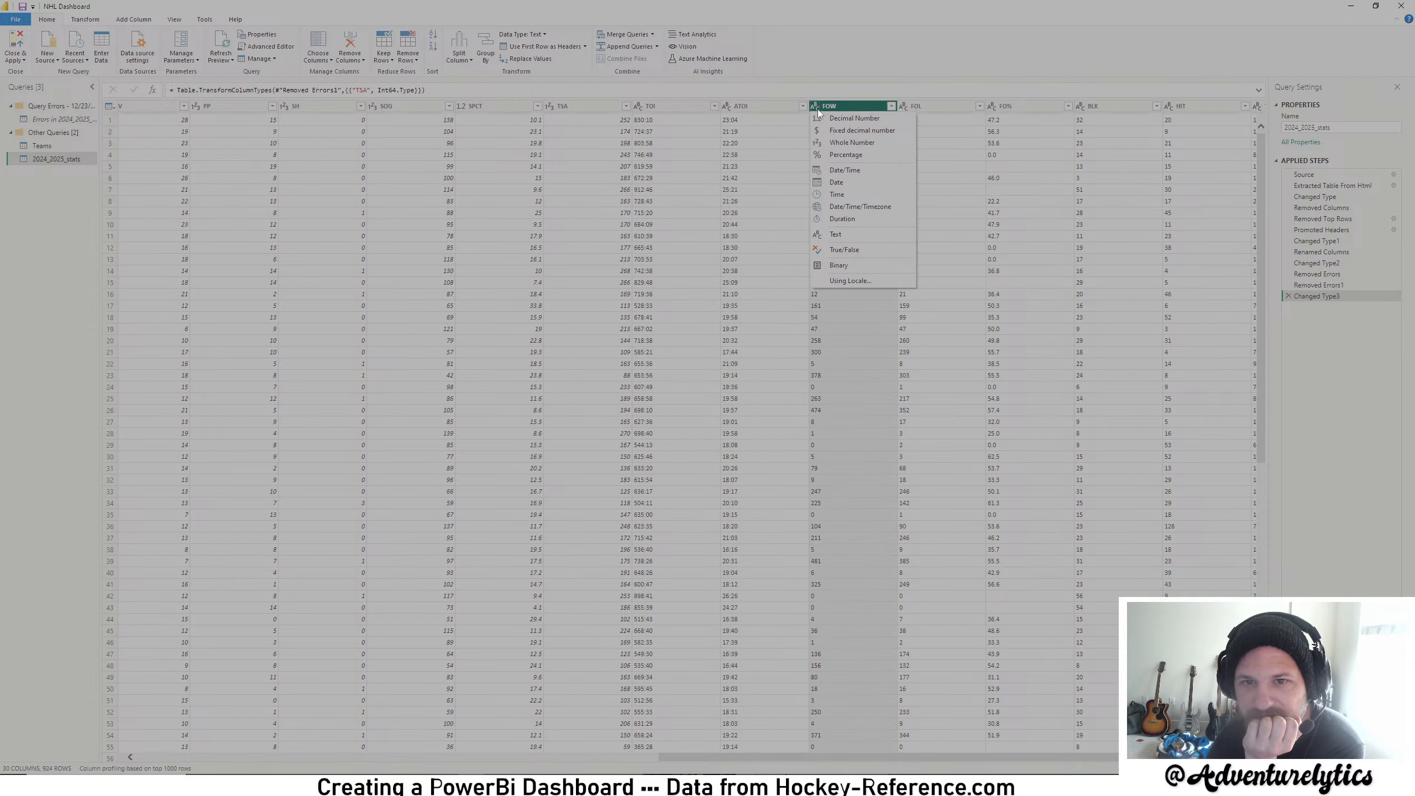
click(833, 140)
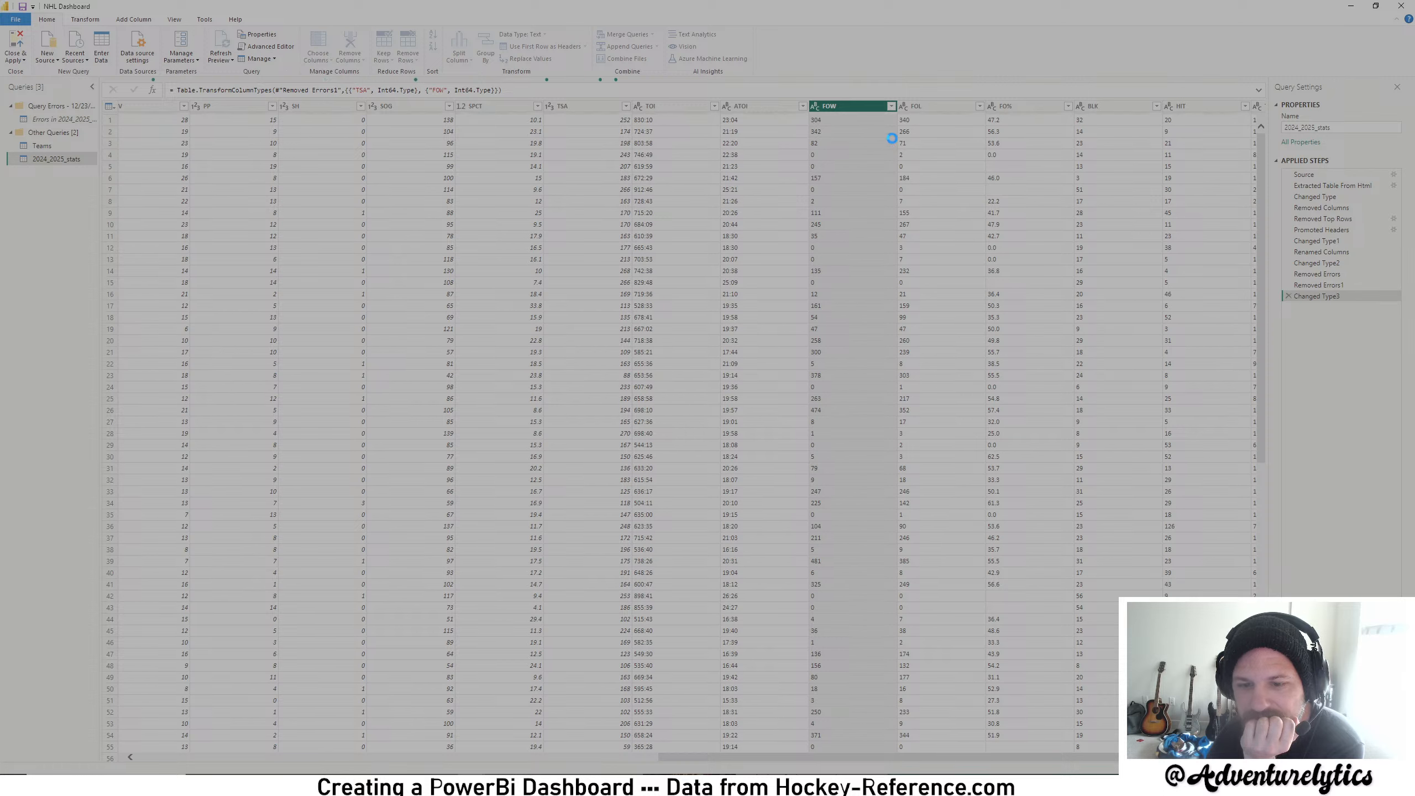
click(905, 108)
click(922, 142)
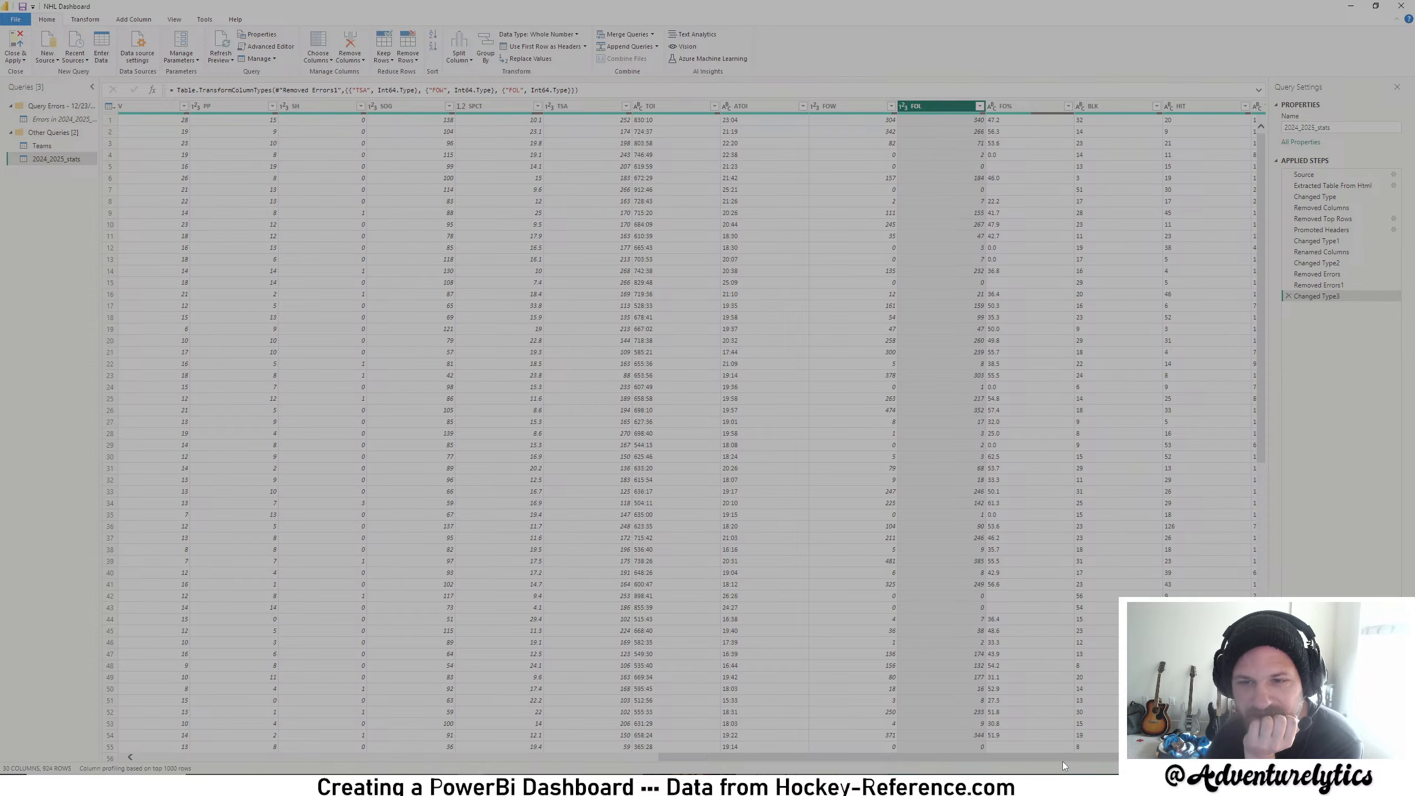
drag(1096, 755, 1204, 756)
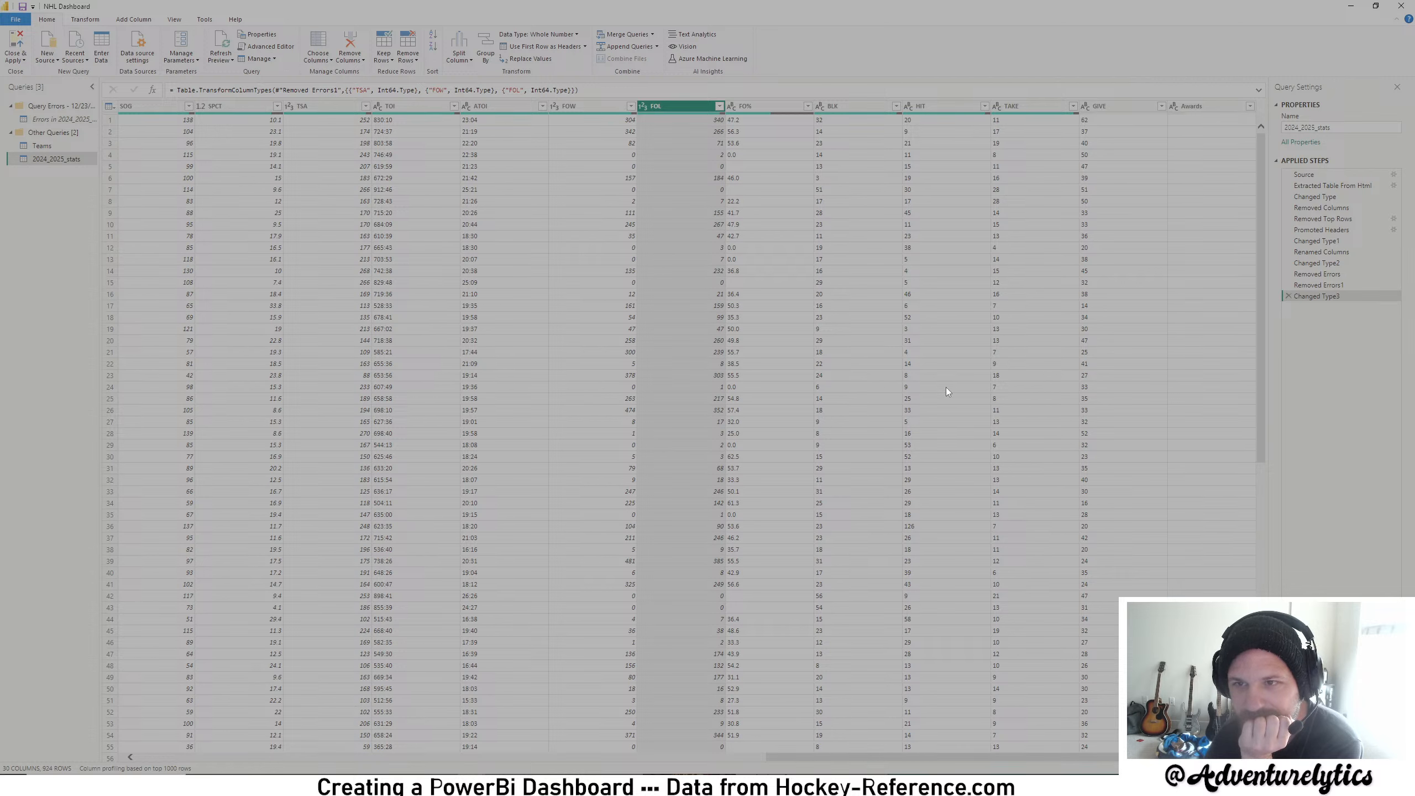
- Change the FO% column's data type to Decimal Number and the BLK, HIT, TAKE and GIVE columns to Whole Number
click(733, 108)
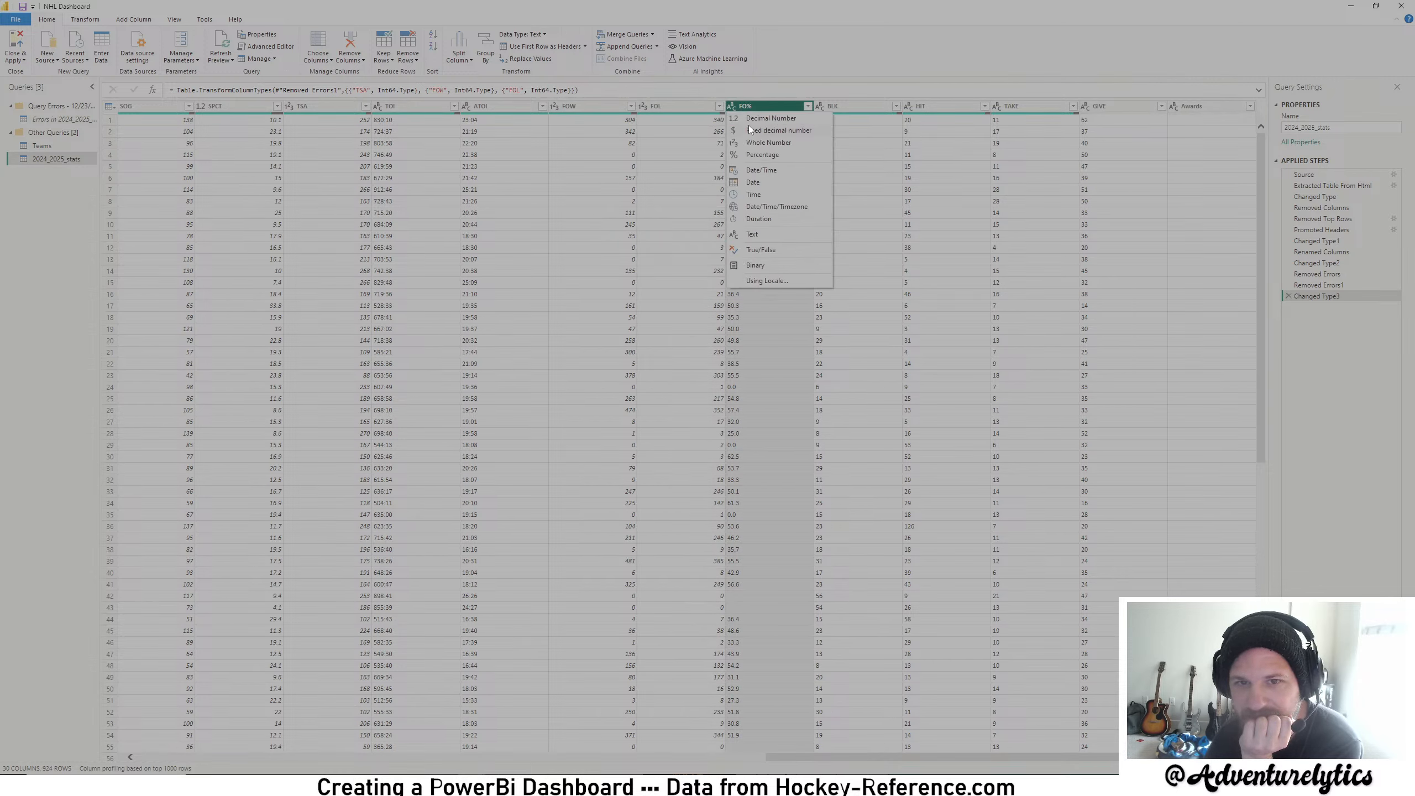
click(751, 120)
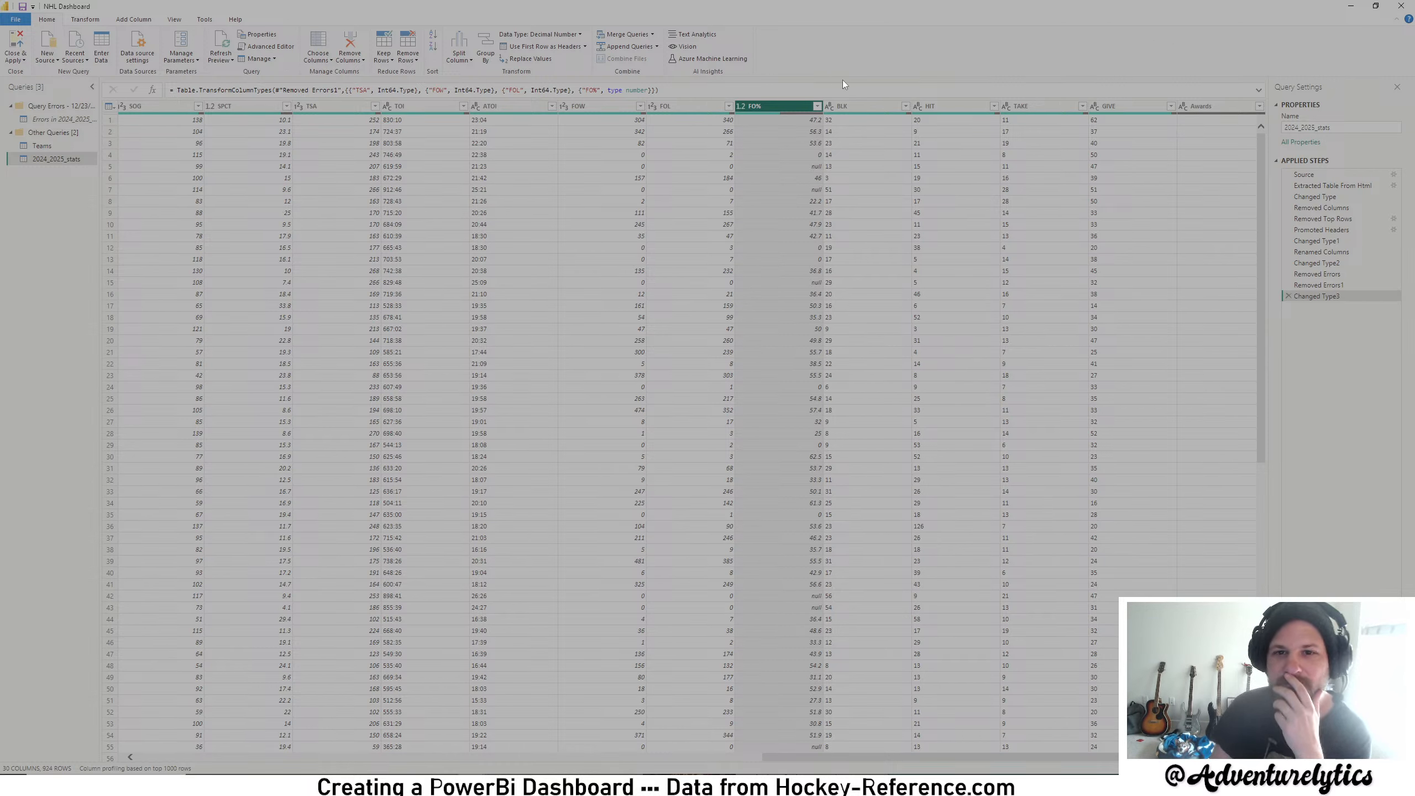
click(829, 106)
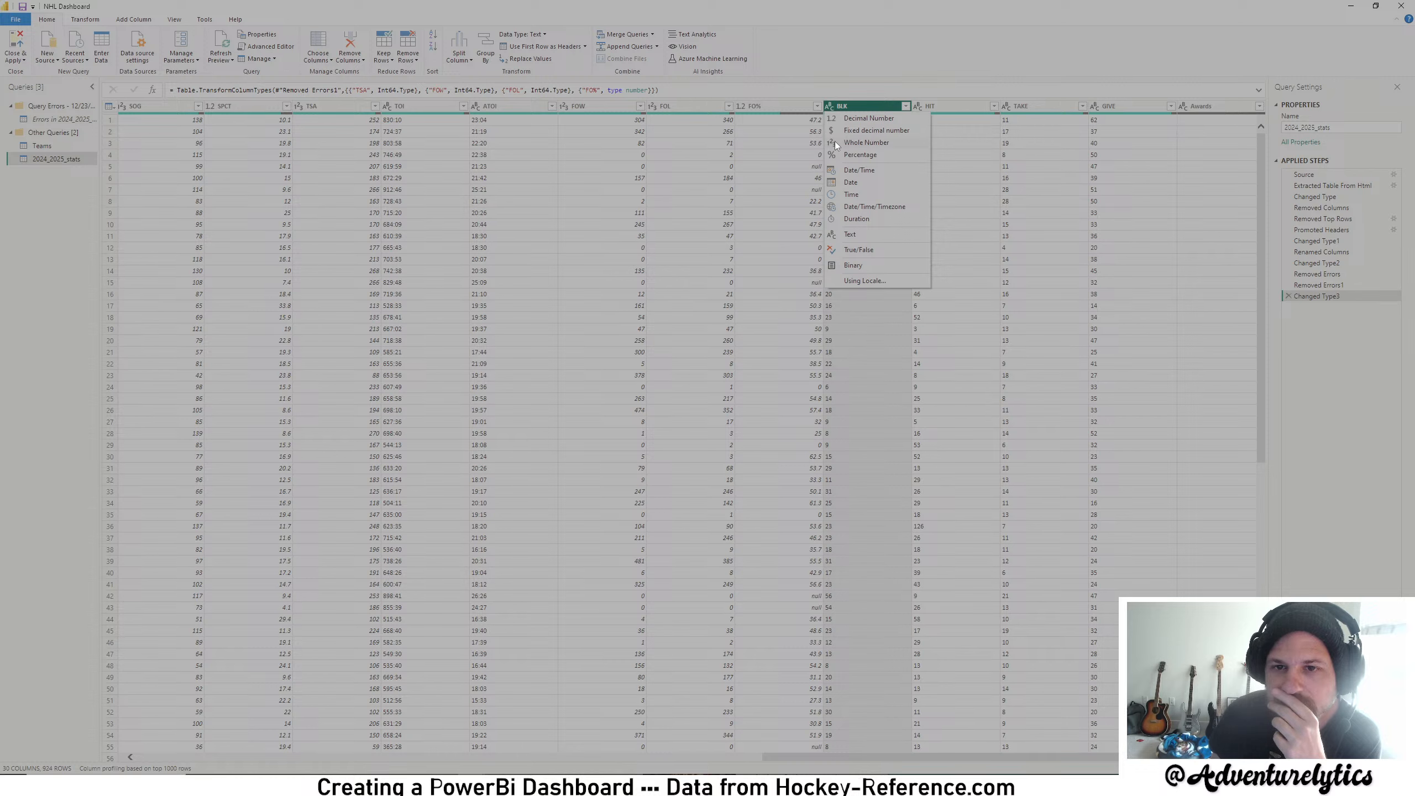
click(836, 142)
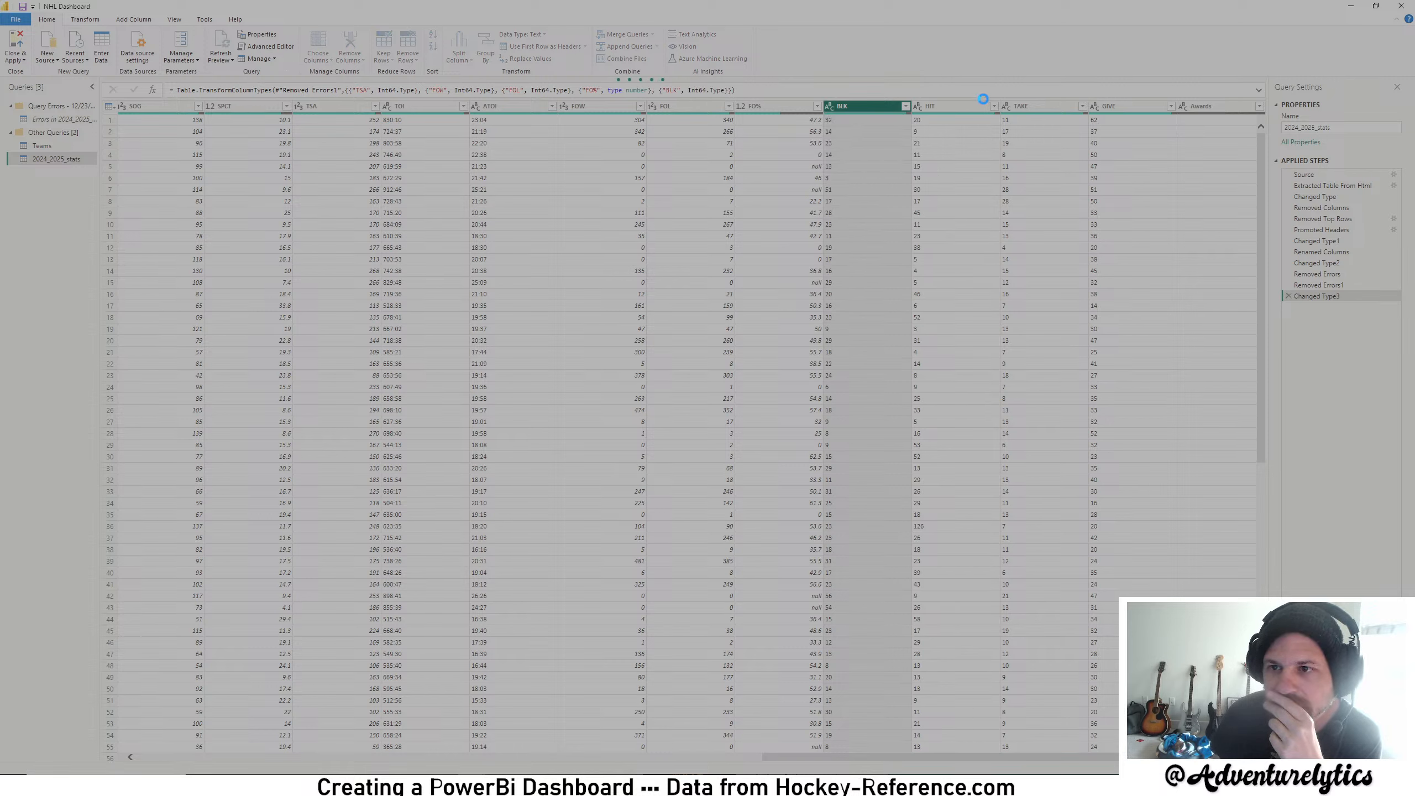
click(917, 107)
click(924, 146)
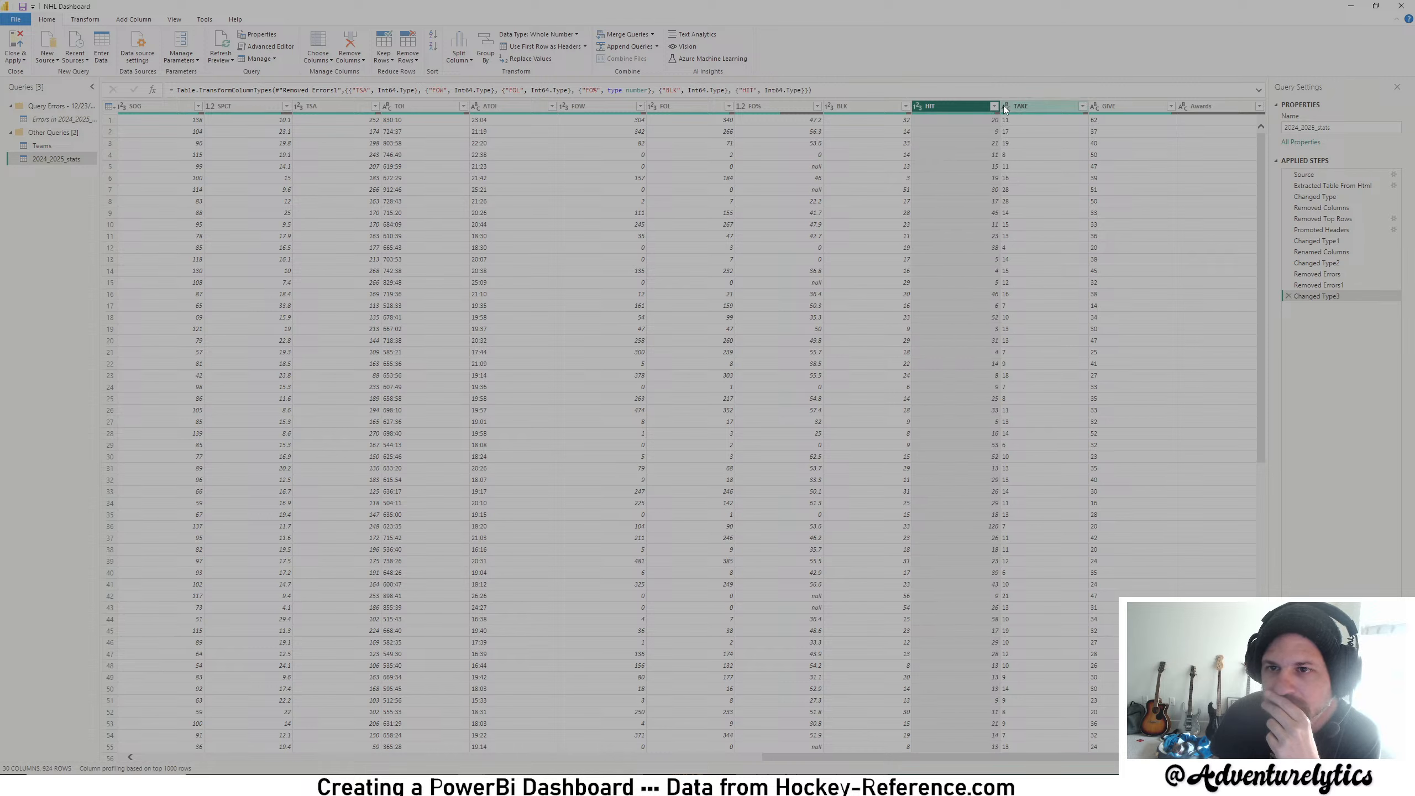
click(1005, 105)
click(1018, 140)
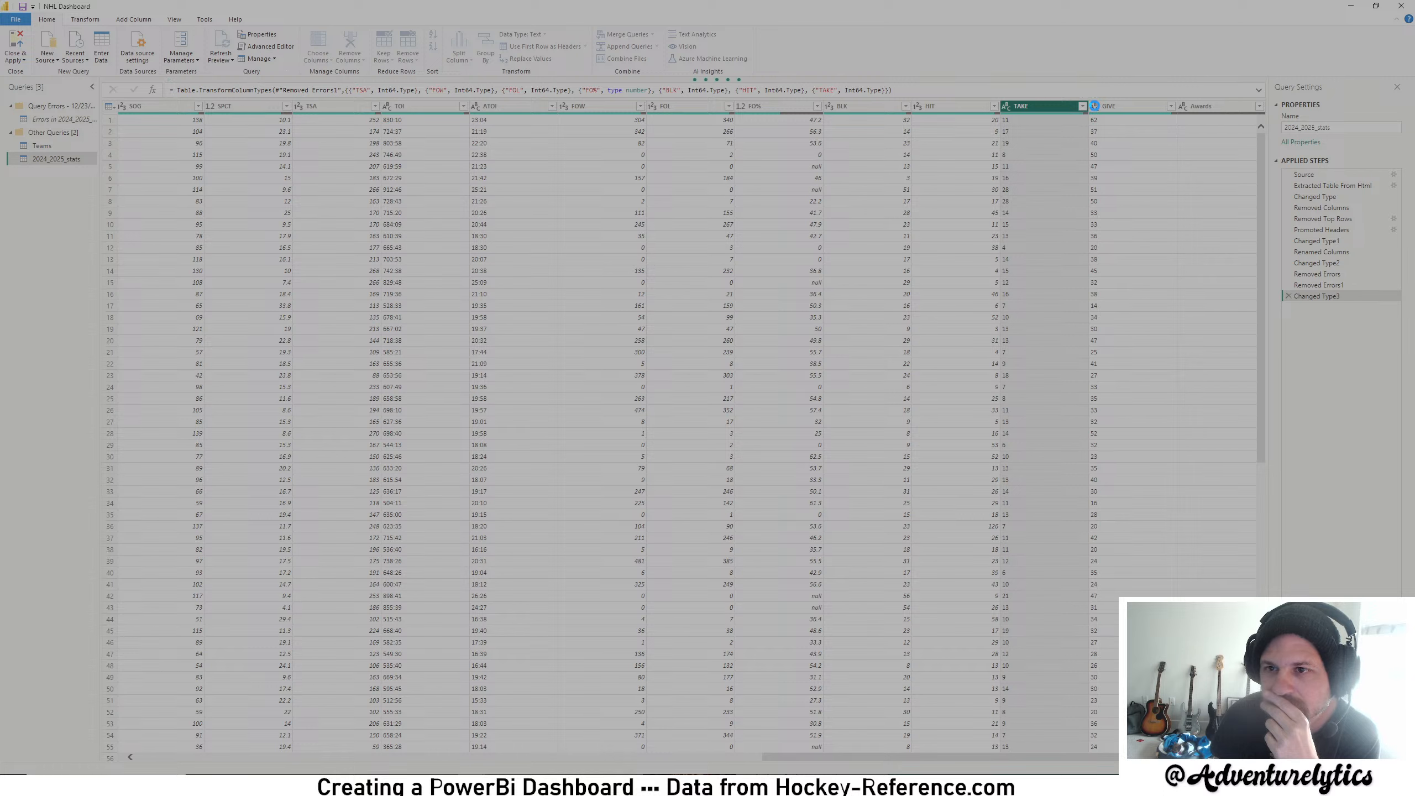
click(1095, 106)
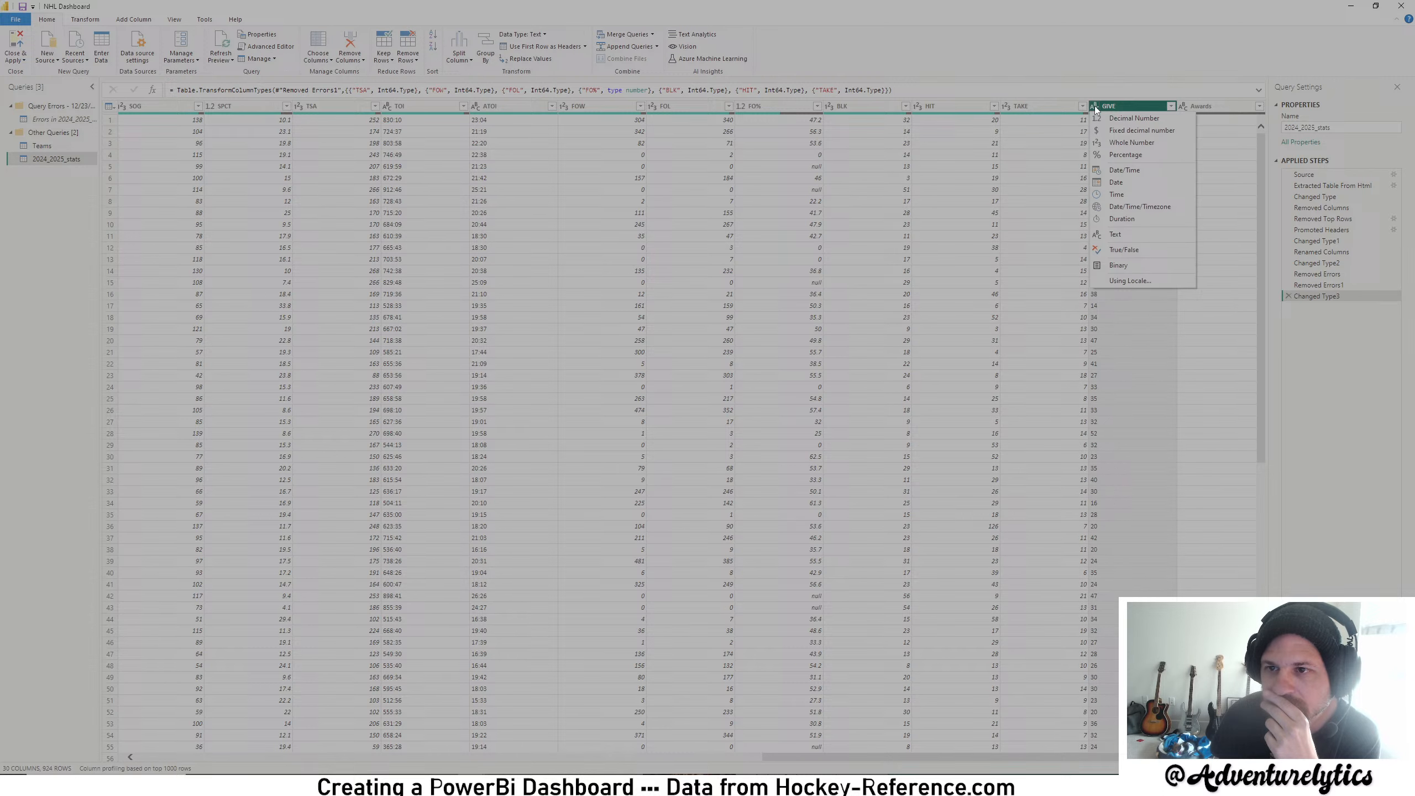
click(1105, 139)
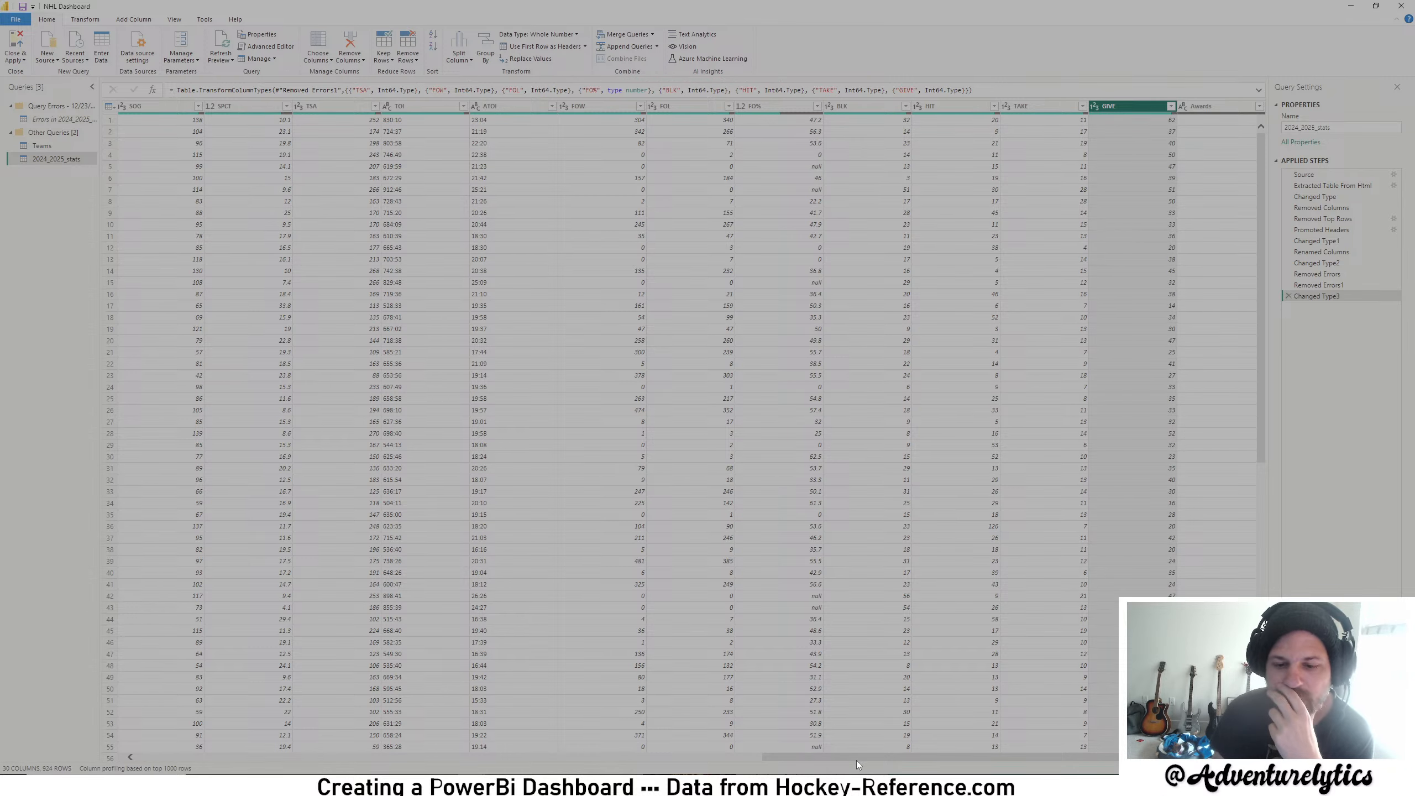
- Examine the stats query's columns down through the last rows for errors or leftover values after the type changes
drag(856, 758, 259, 721)
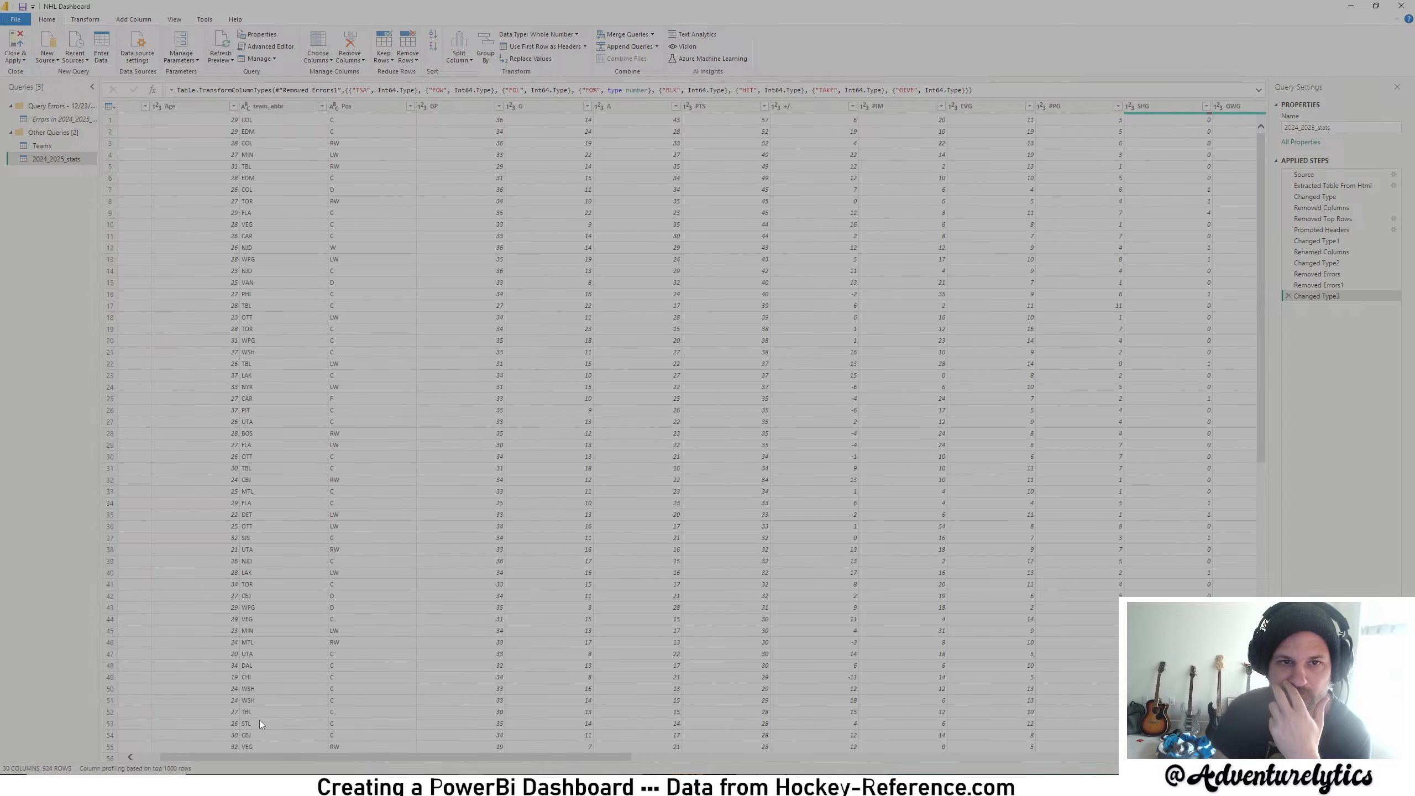
scroll(725, 422, down, 20)
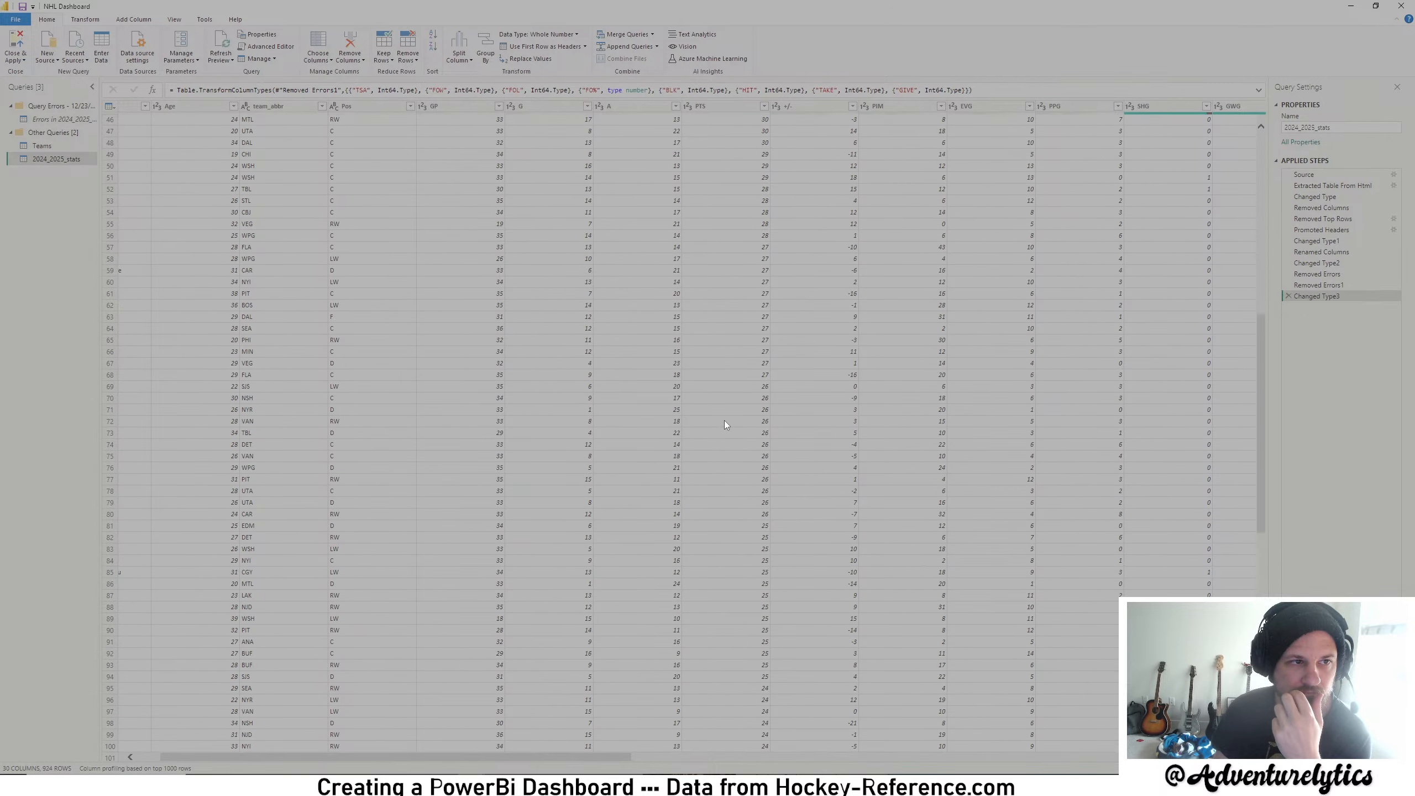
scroll(723, 420, down, 20)
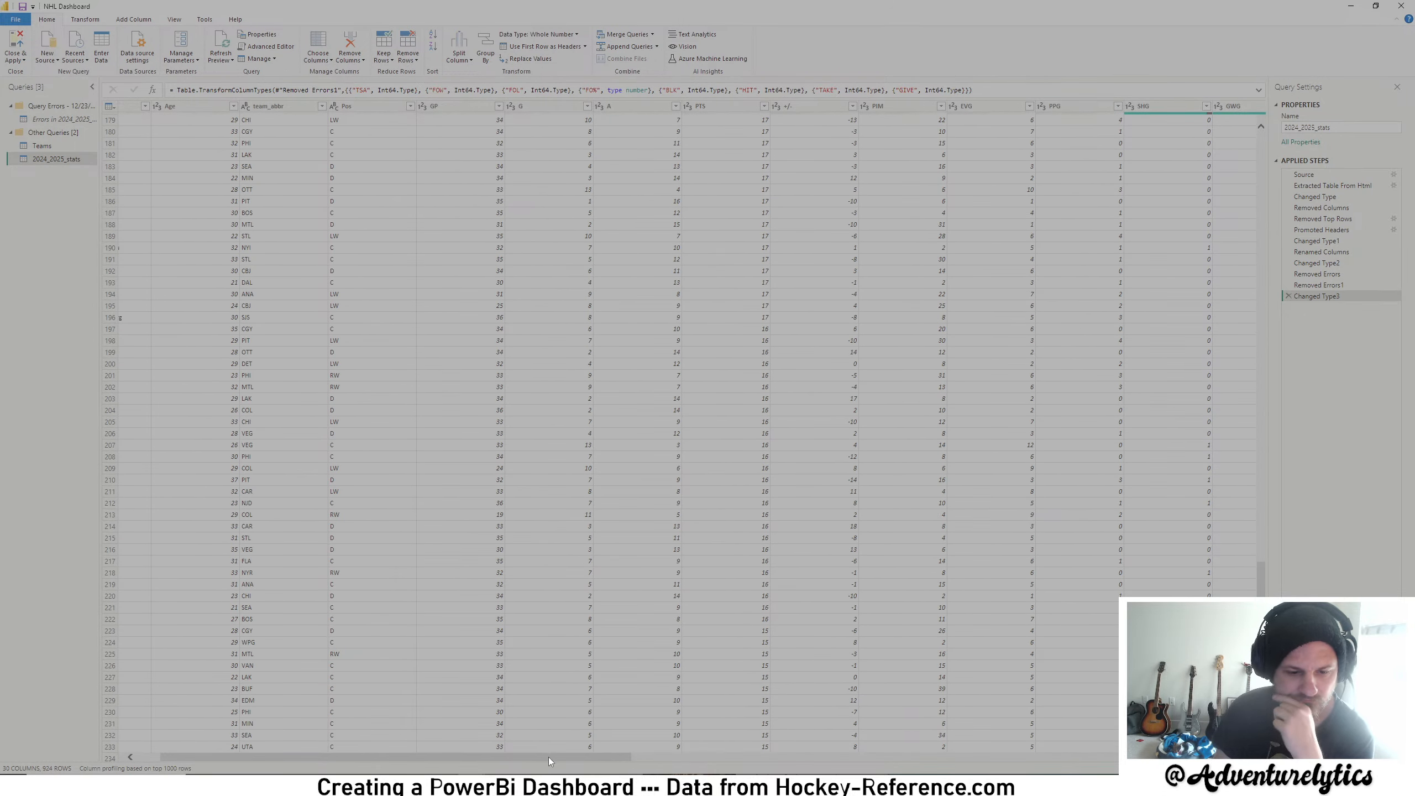
drag(549, 757, 1148, 758)
scroll(1096, 584, down, 20)
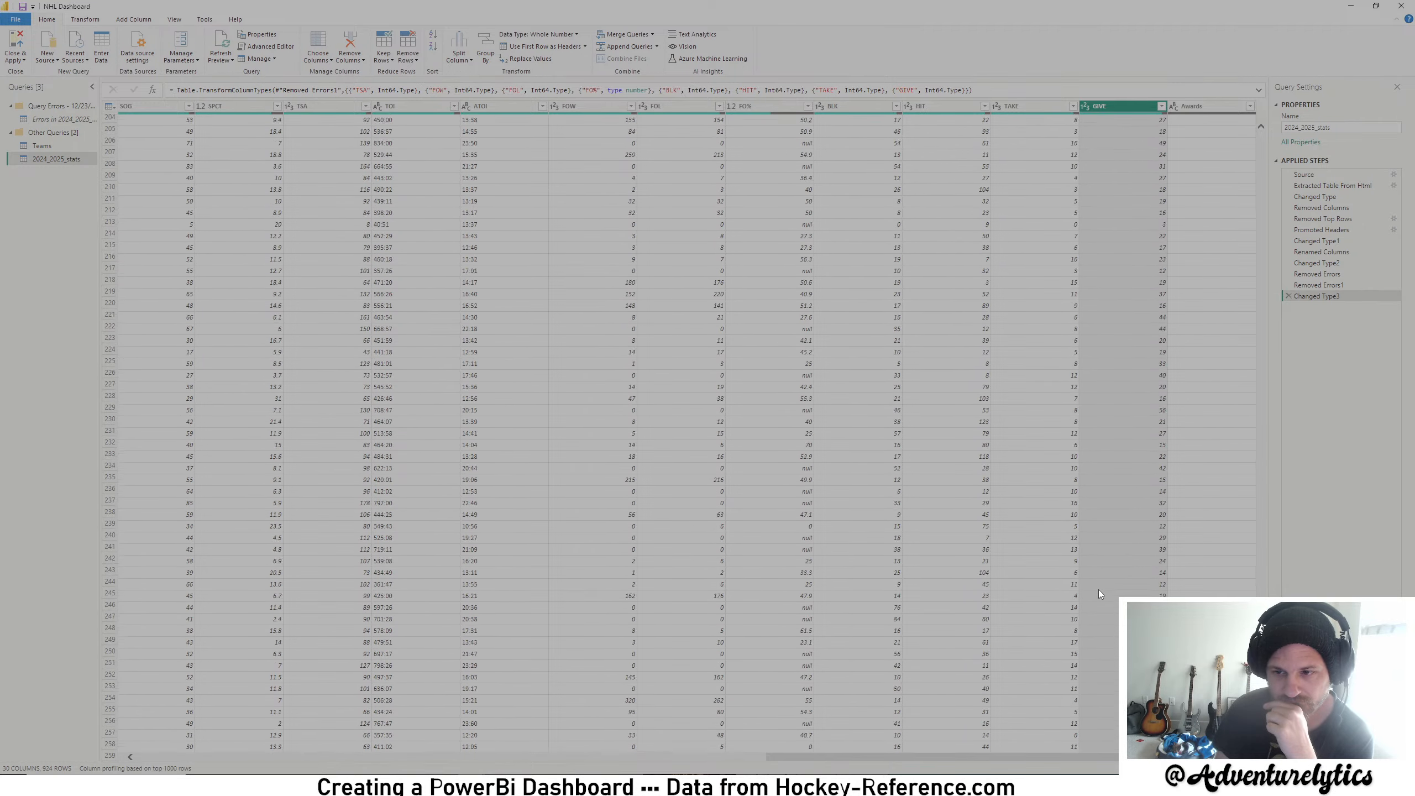
scroll(1098, 589, down, 20)
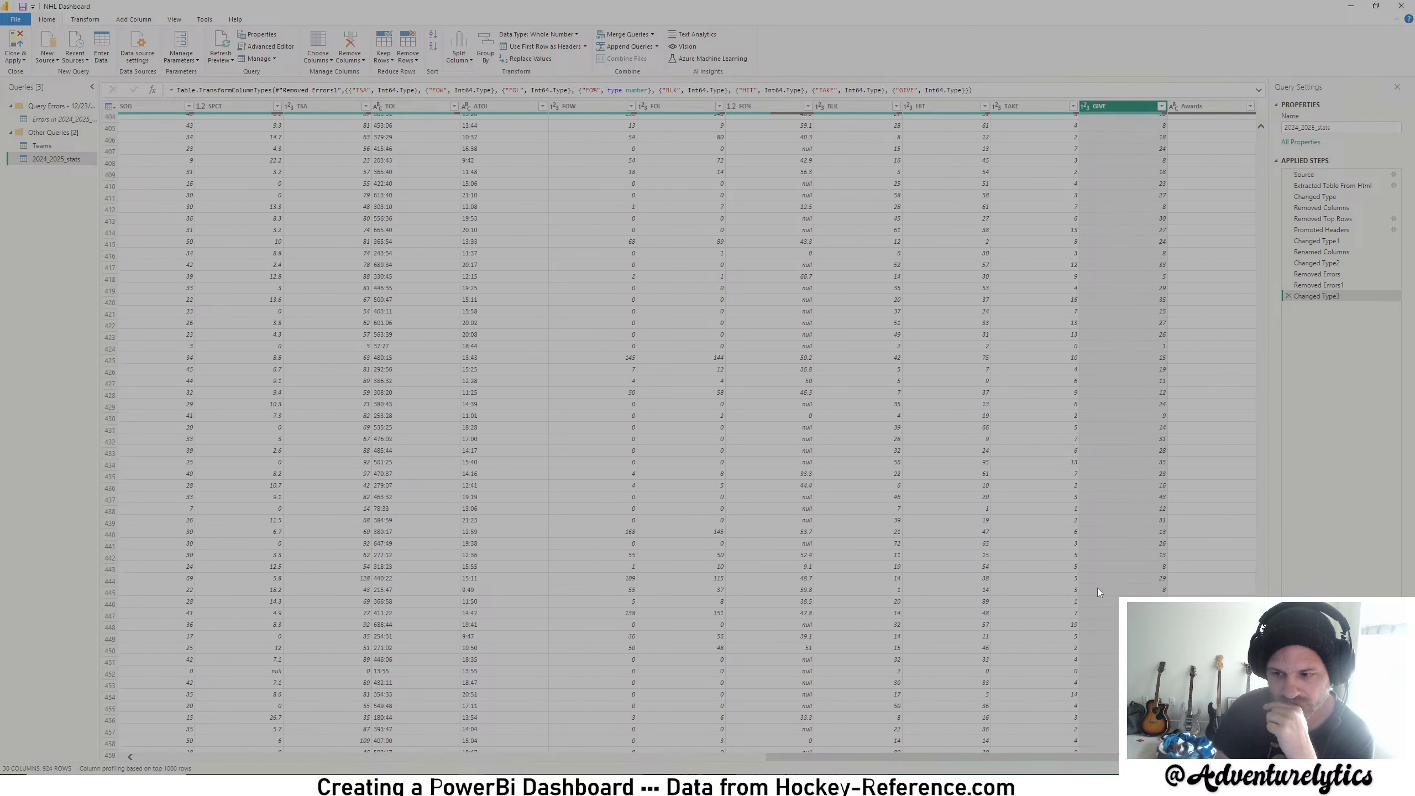
scroll(1095, 589, down, 20)
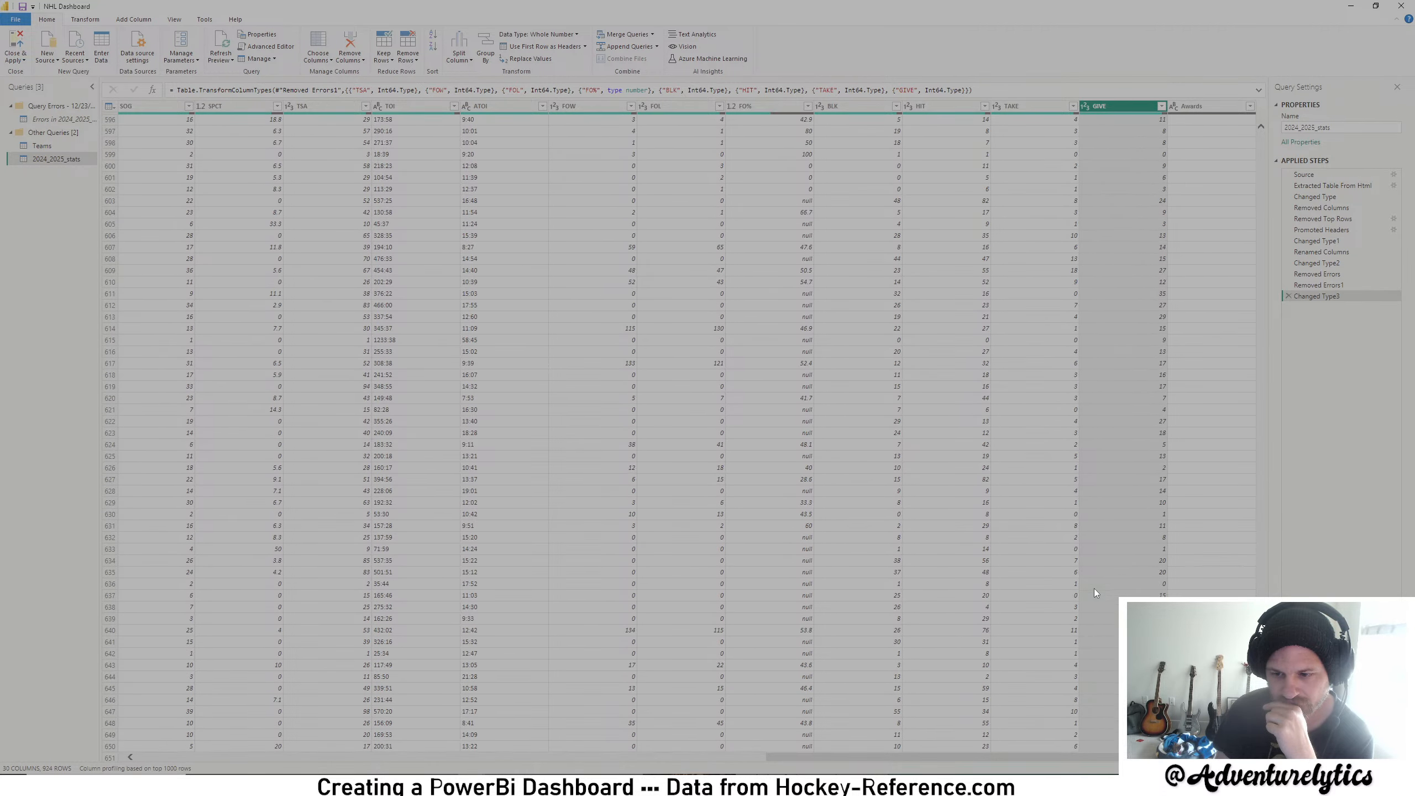
scroll(1095, 588, down, 20)
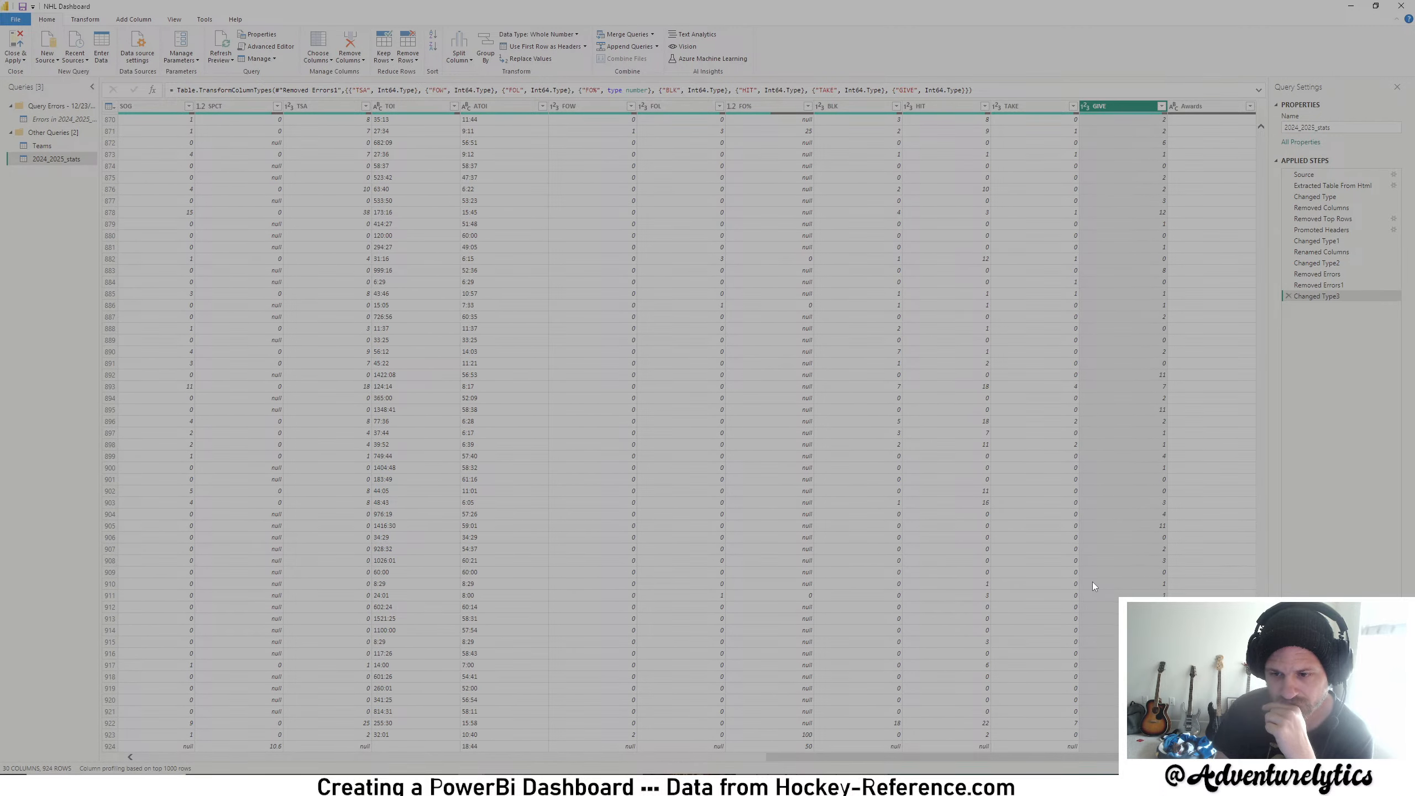
- Close and apply the query changes, and return to the Teams report page
click(15, 47)
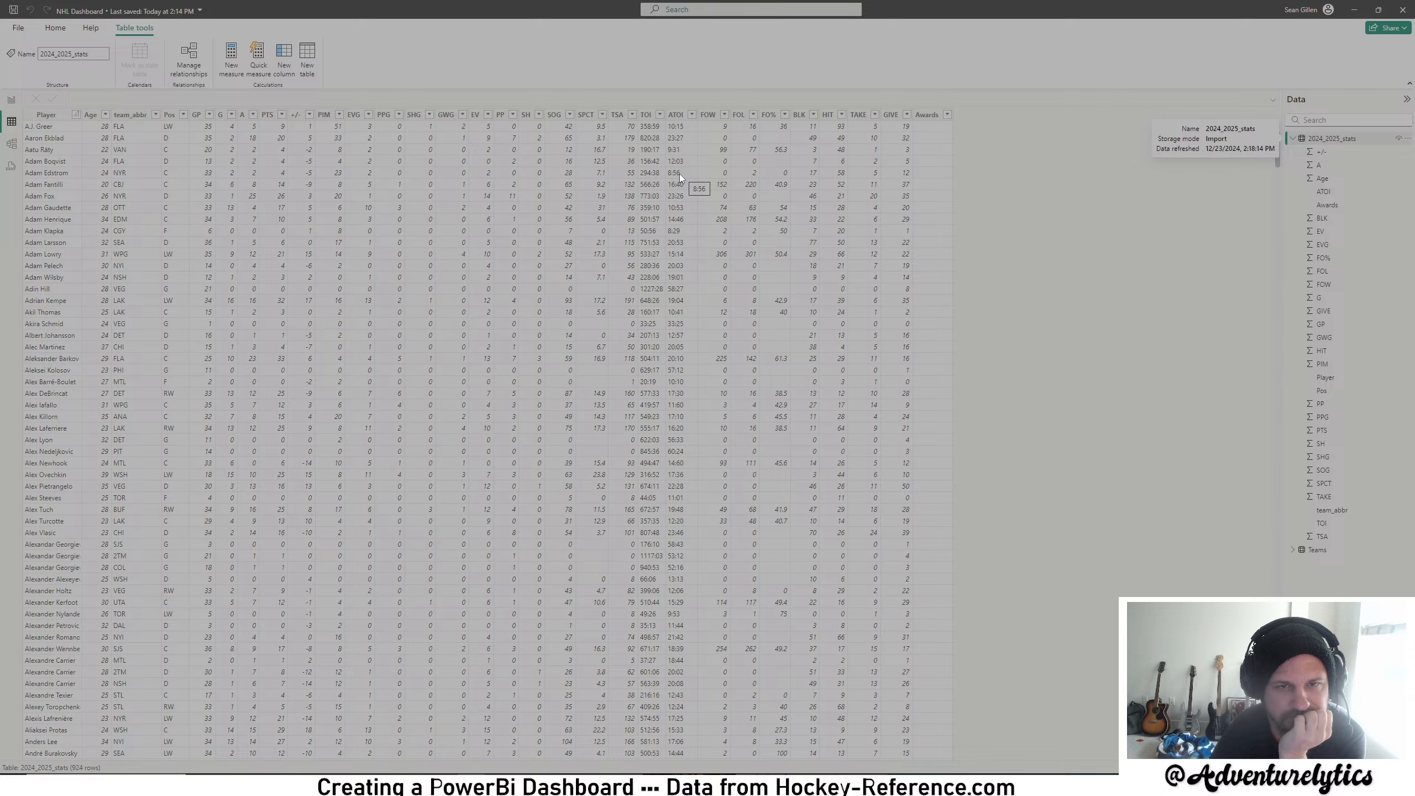
click(11, 100)
- Delete the second and third small cards in the upper row and widen the first card to about one and a half times its width
click(290, 134)
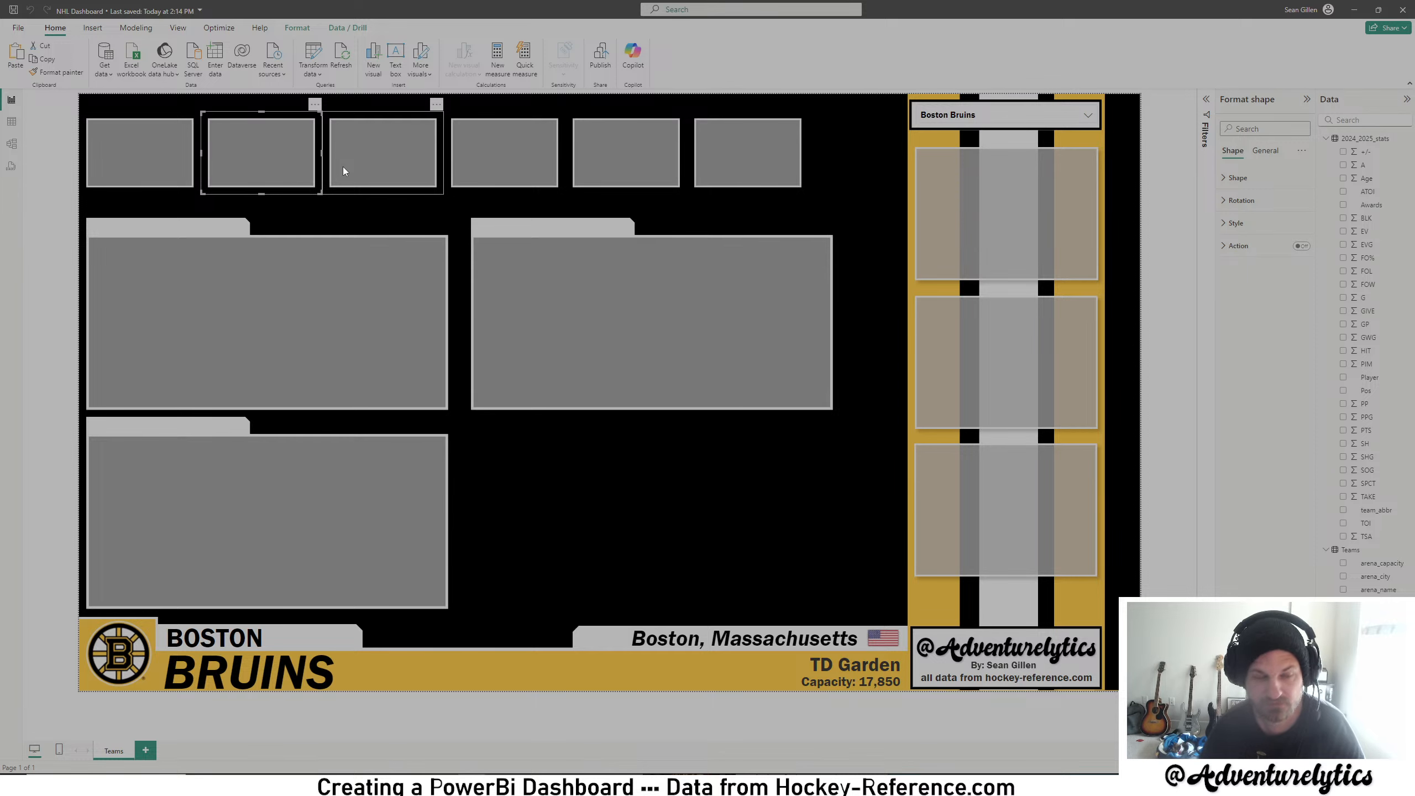
key(Delete)
click(422, 170)
key(Delete)
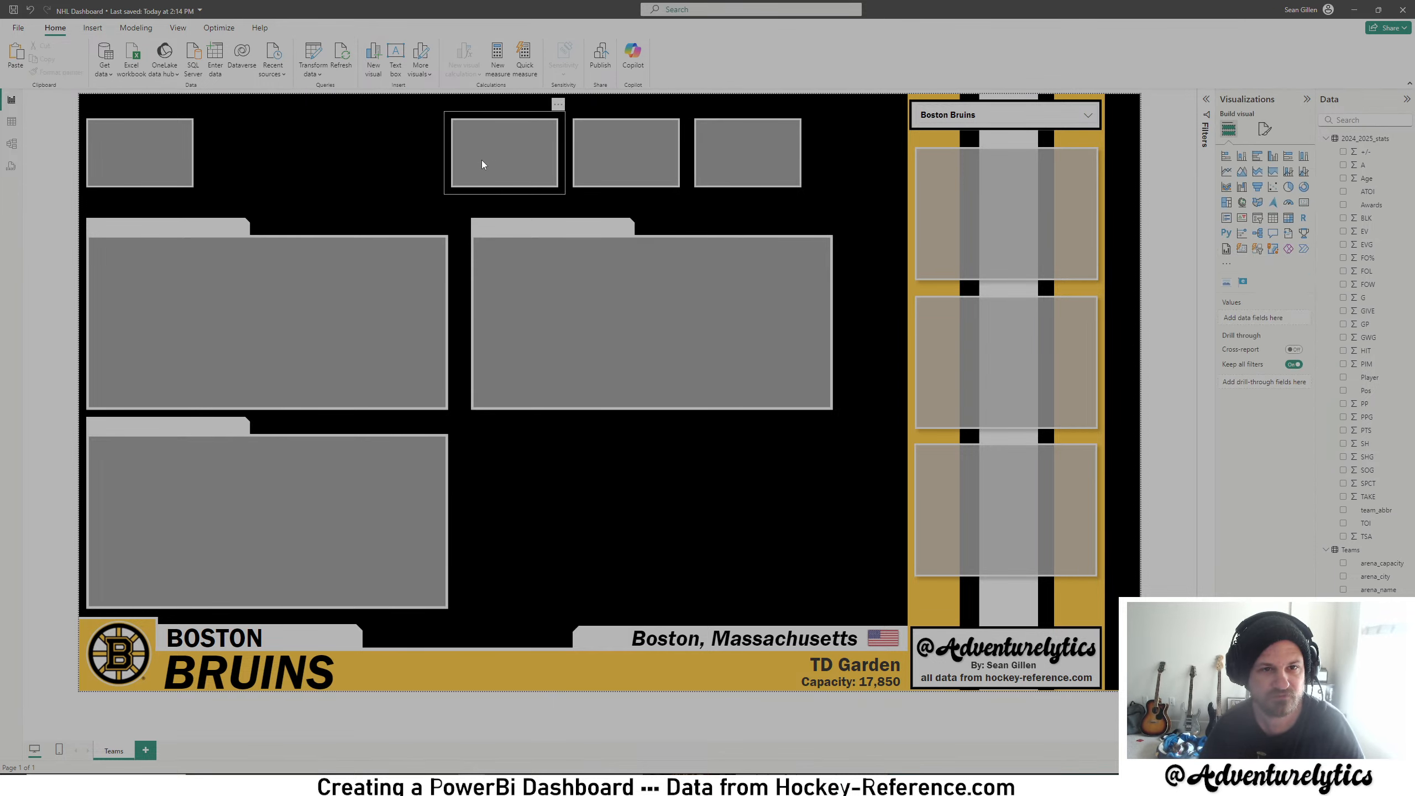
click(188, 148)
drag(196, 149, 257, 153)
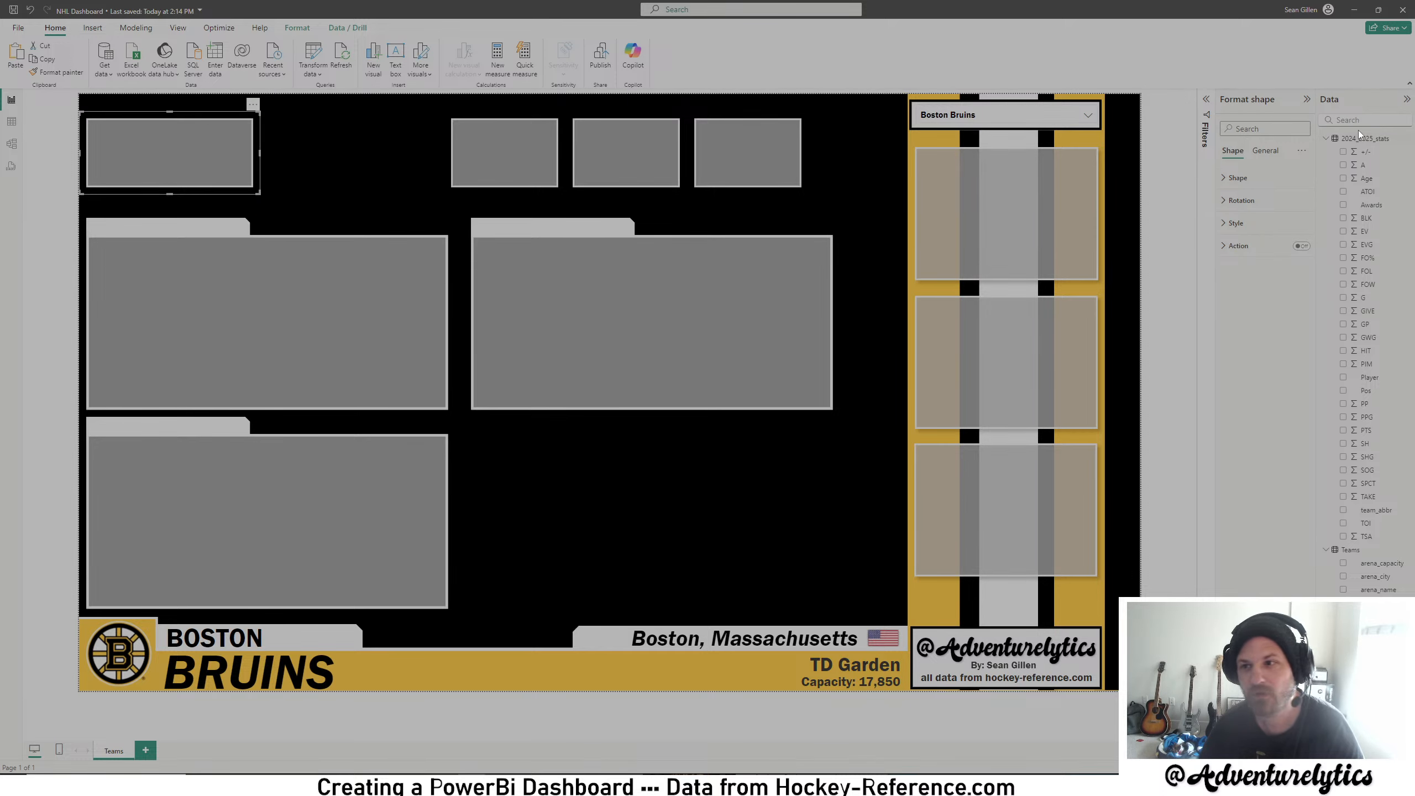
- Glance at the 2024_2025_stats table, and delete the three remaining small cards beside the widened card on the report page
click(12, 121)
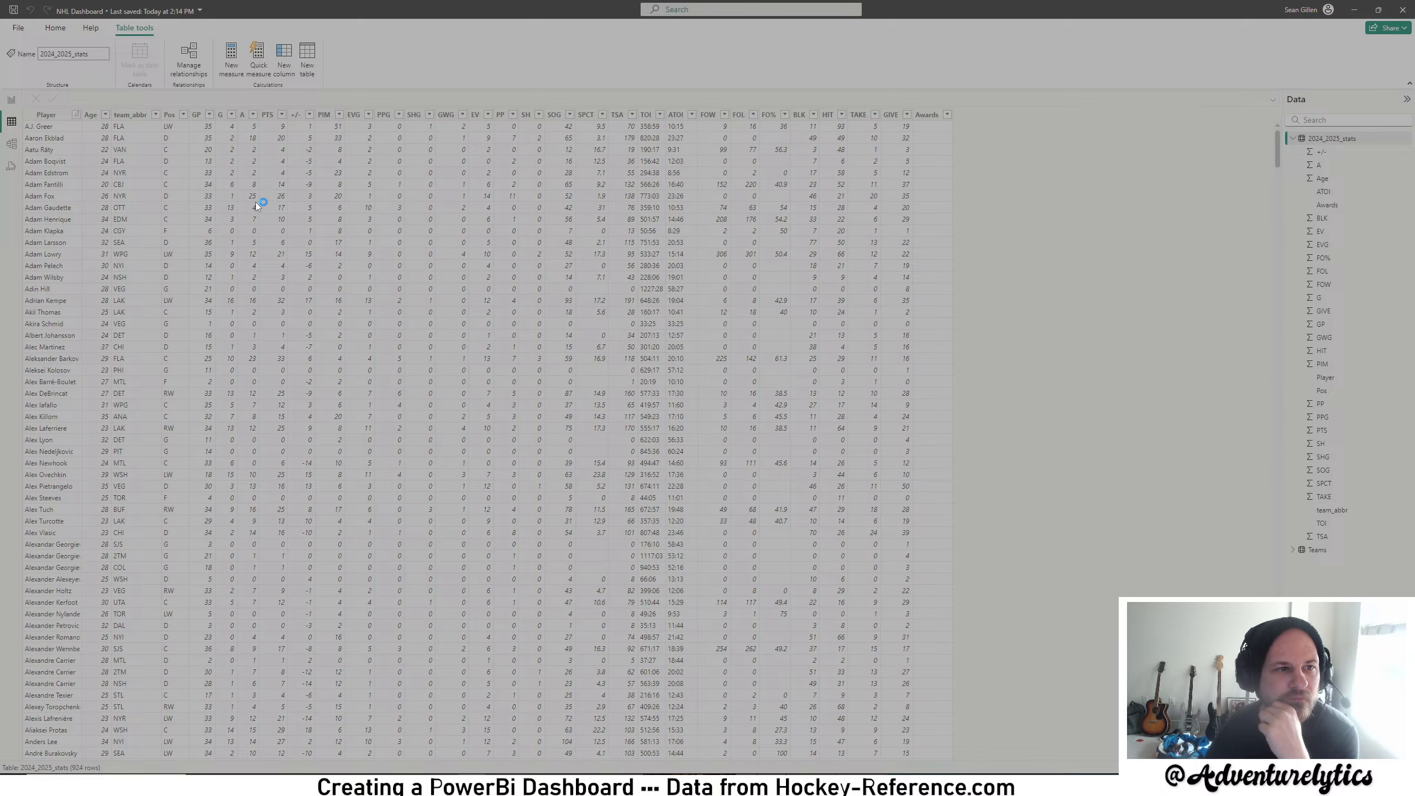
click(11, 99)
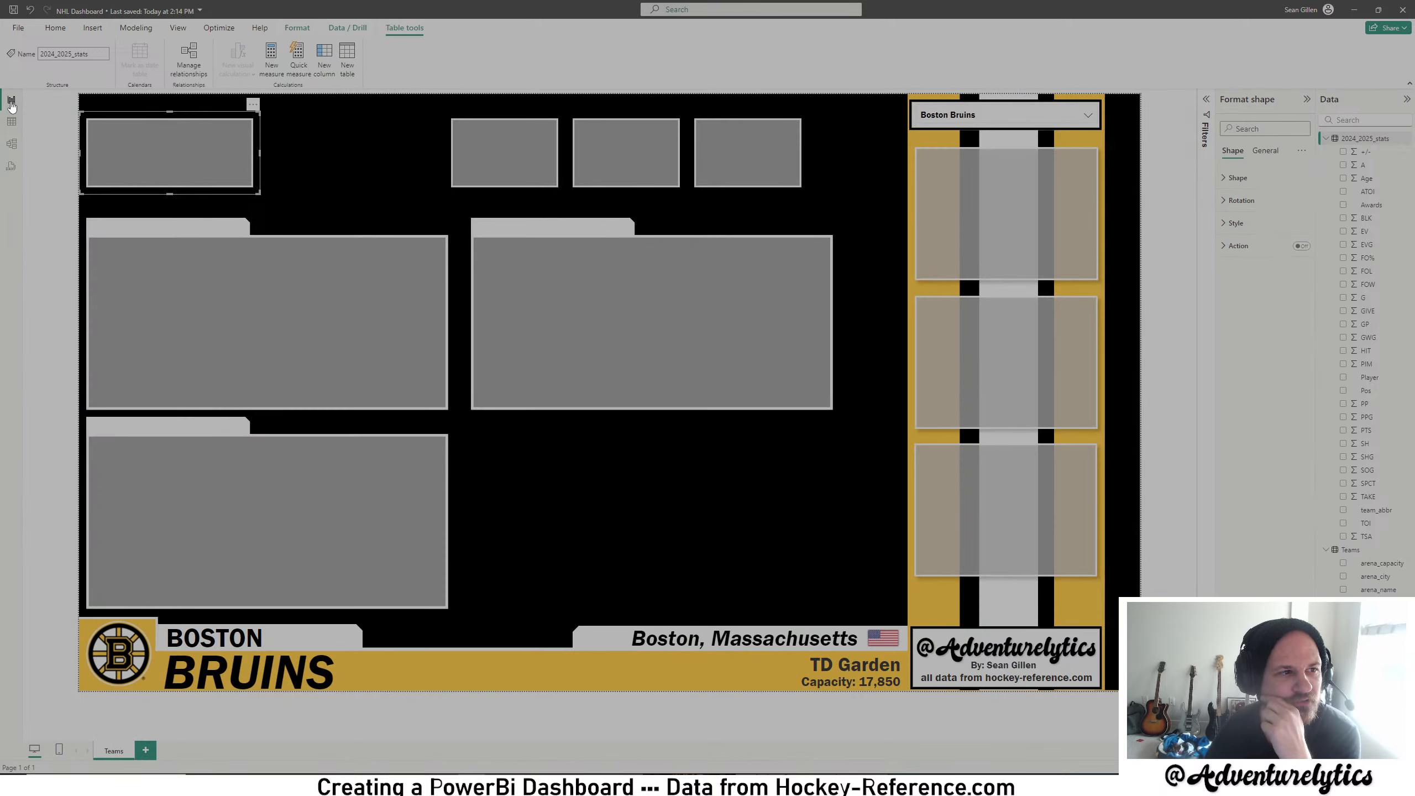
click(542, 150)
key(Delete)
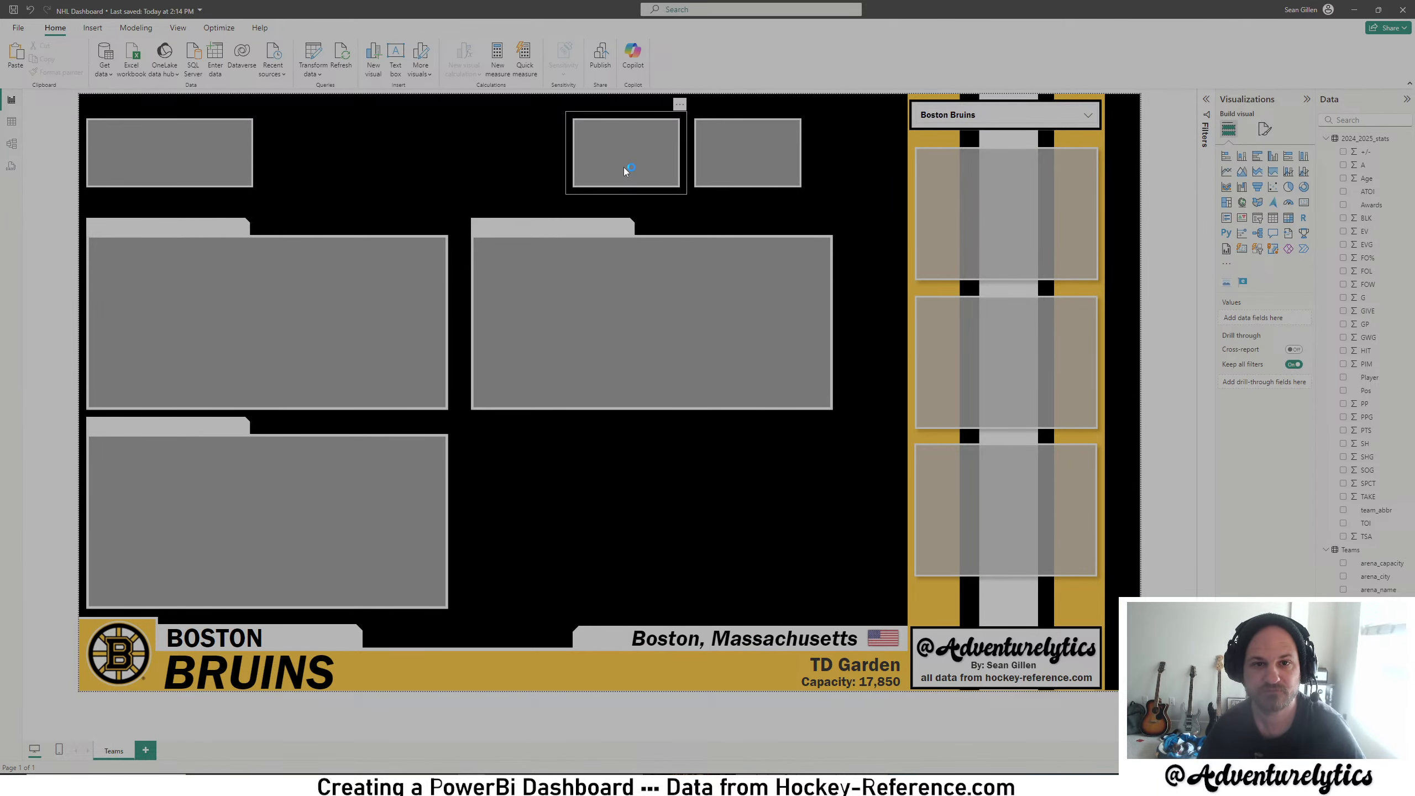
key(Delete)
click(740, 173)
key(Delete)
click(989, 219)
key(Delete)
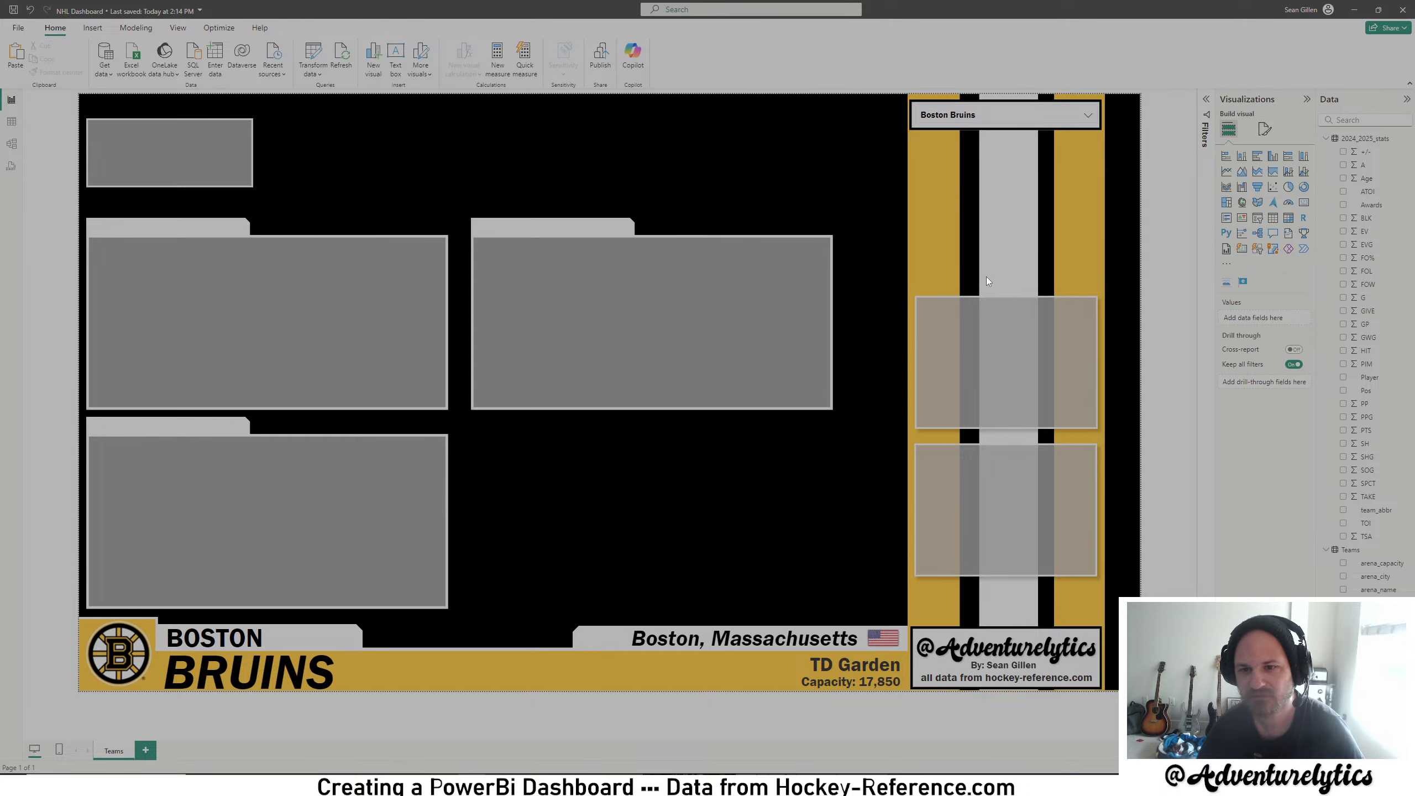
drag(1008, 345, 993, 232)
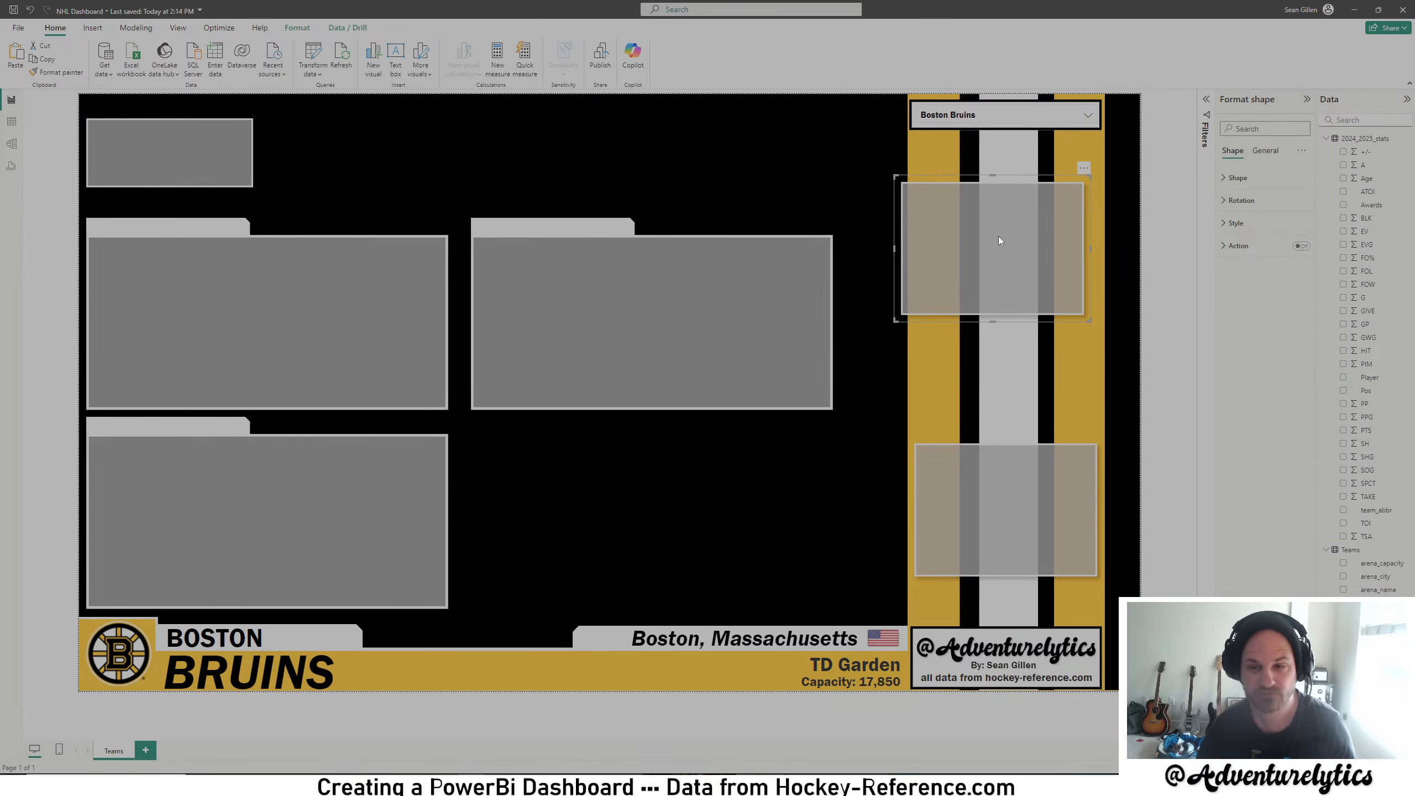
key(ctrl+z)
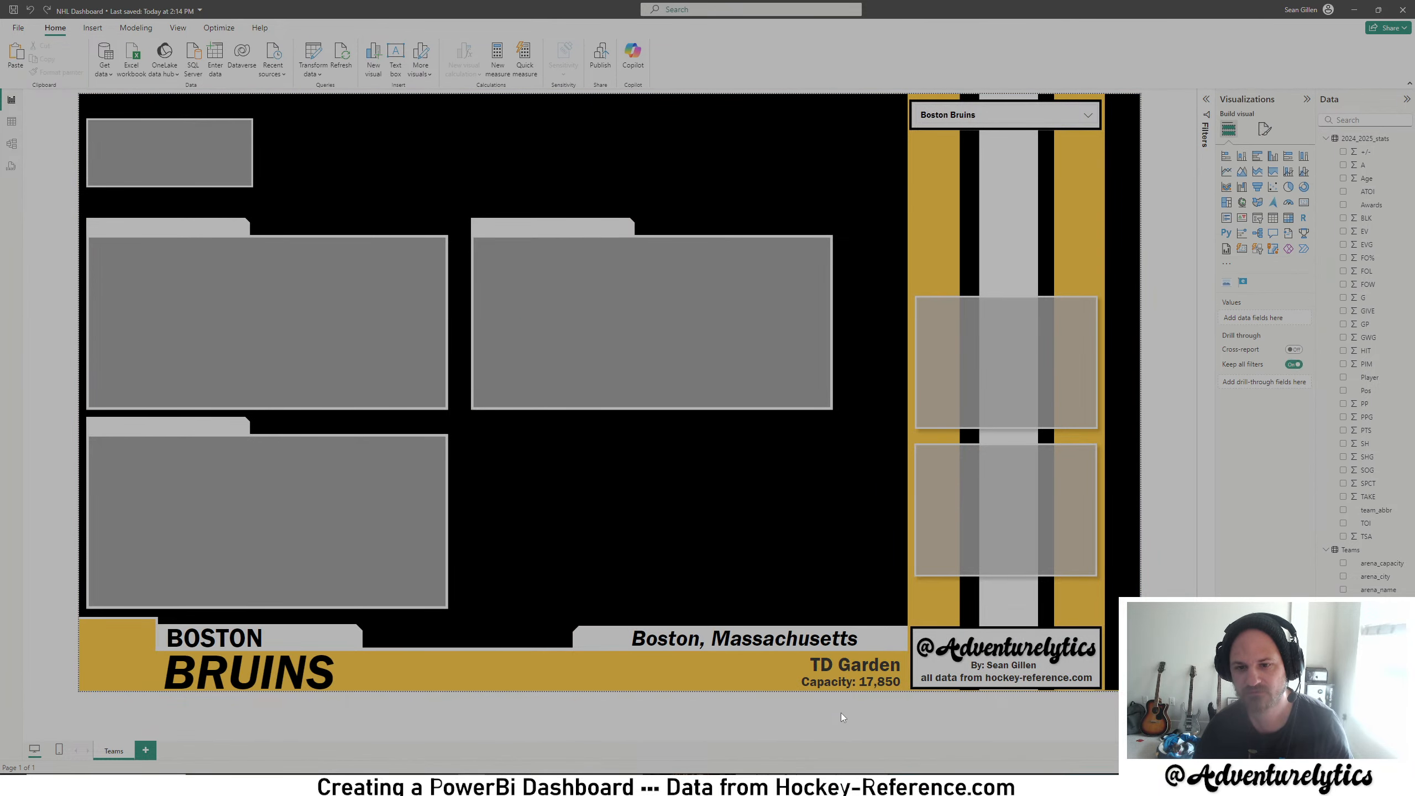
key(ctrl+z)
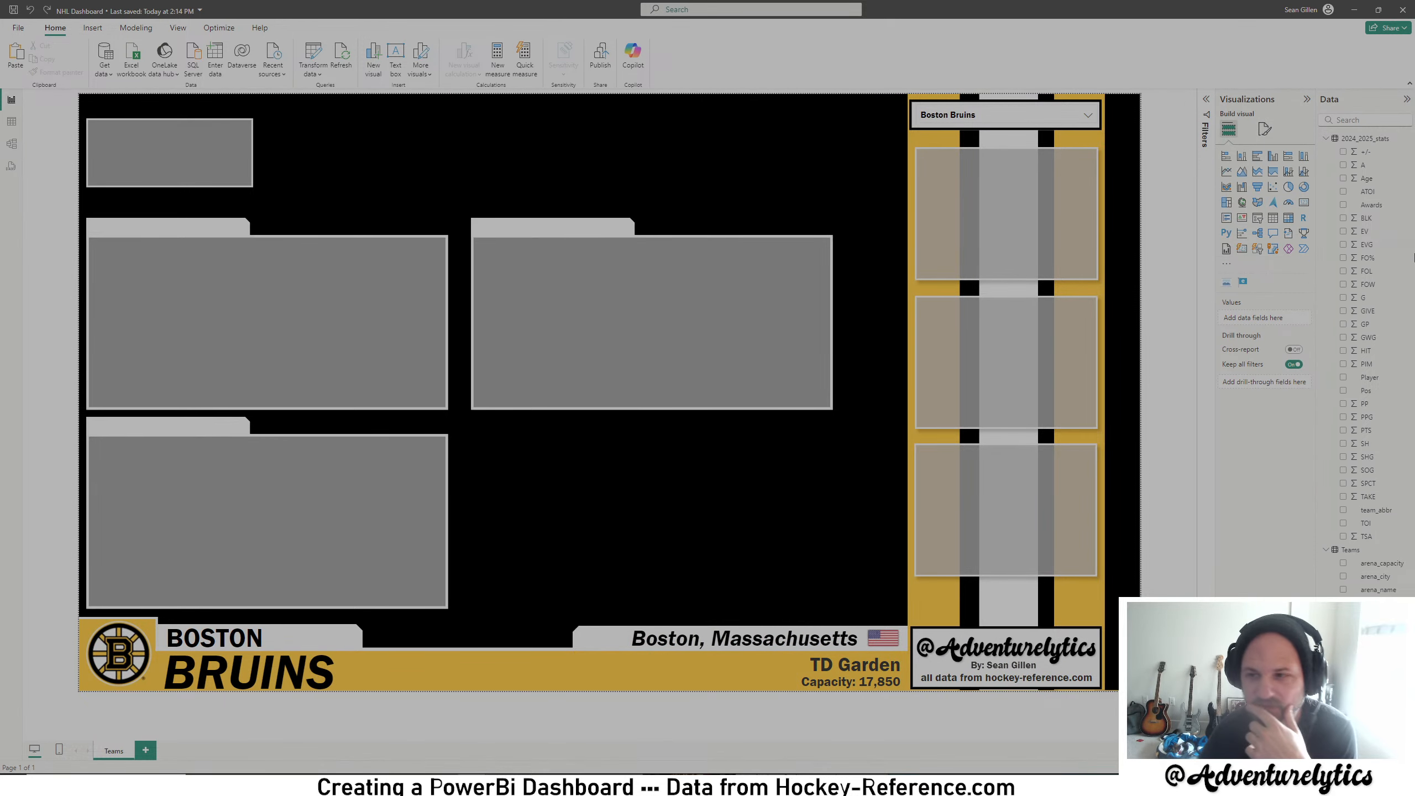
- Add an empty line chart and resize it to fill the upper-left large grey panel below its tab
click(1227, 174)
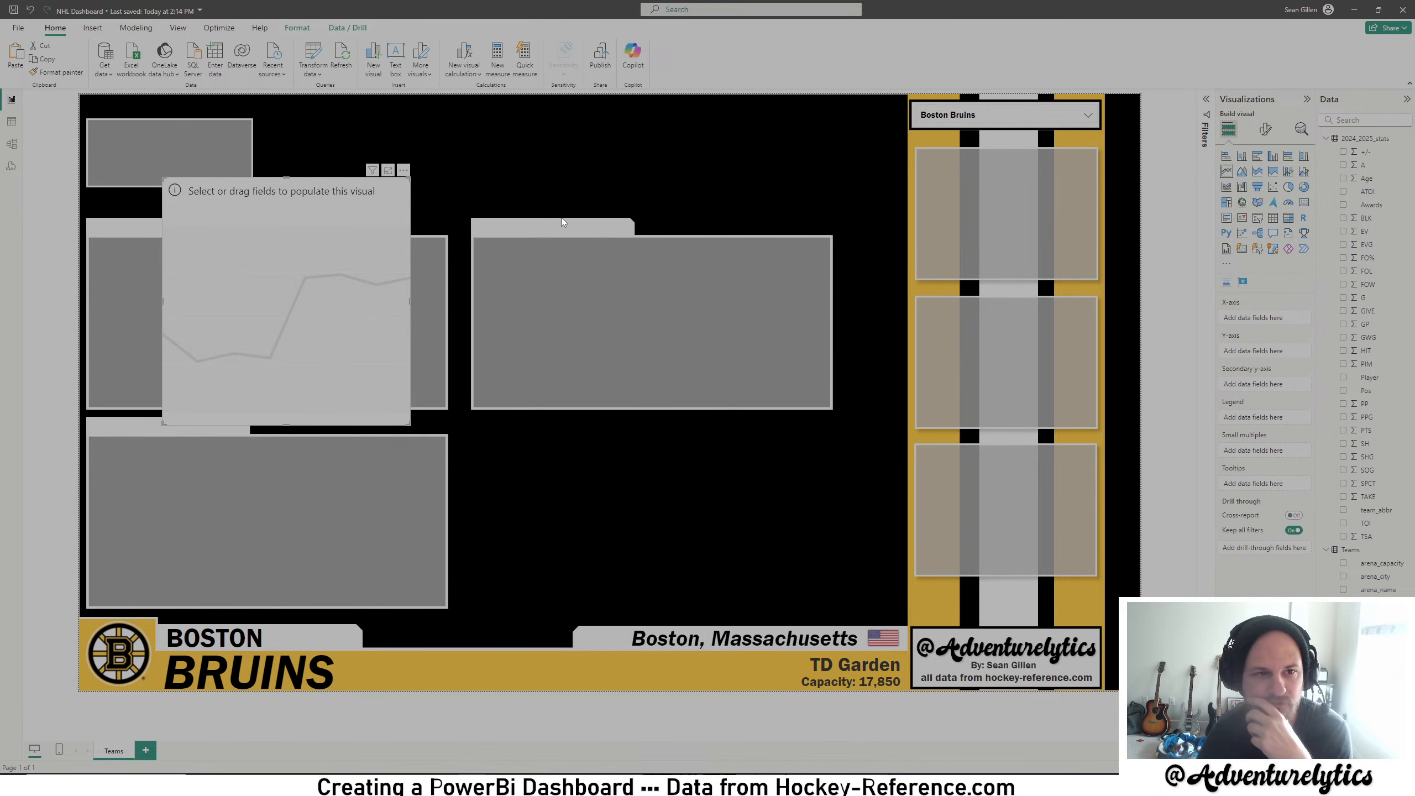
drag(253, 177, 276, 241)
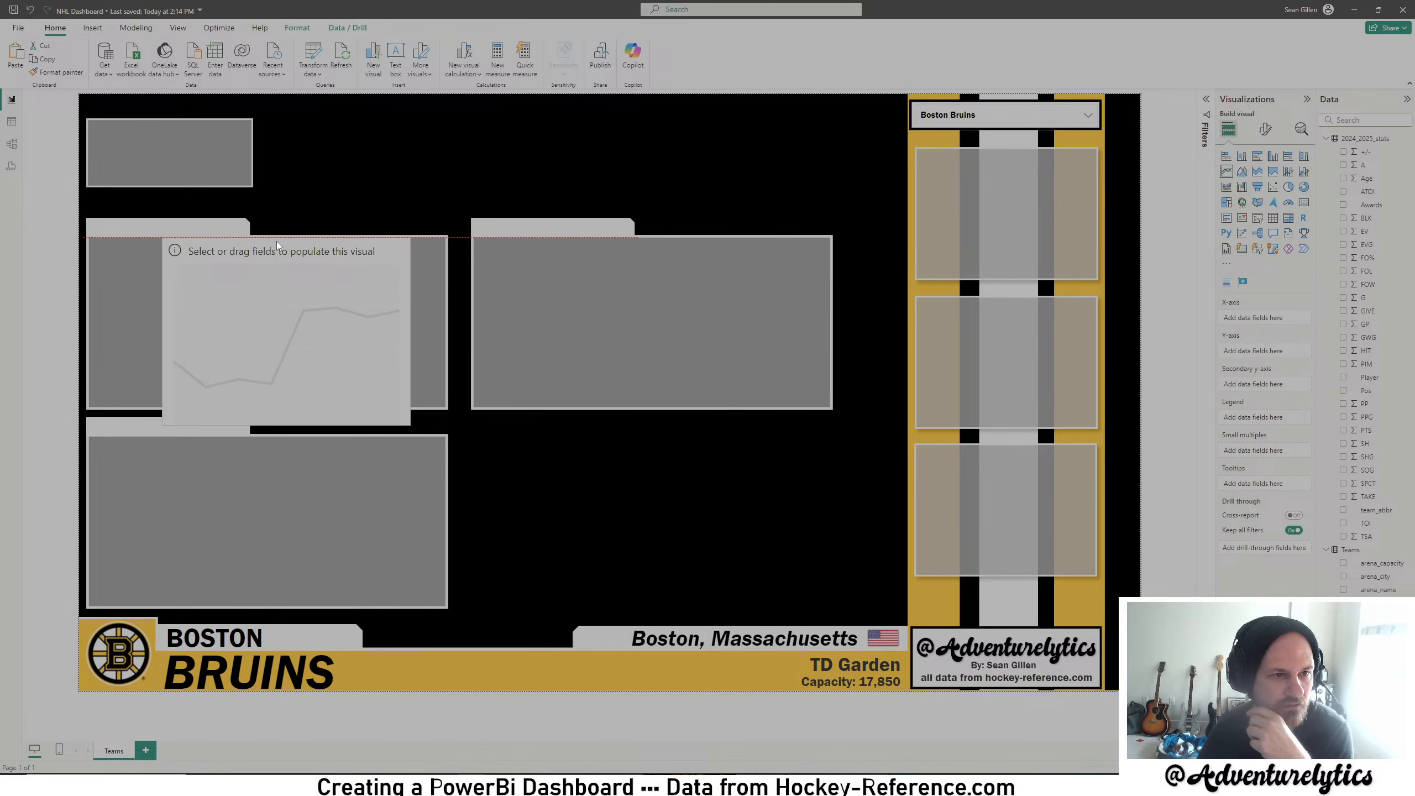
drag(287, 425, 292, 411)
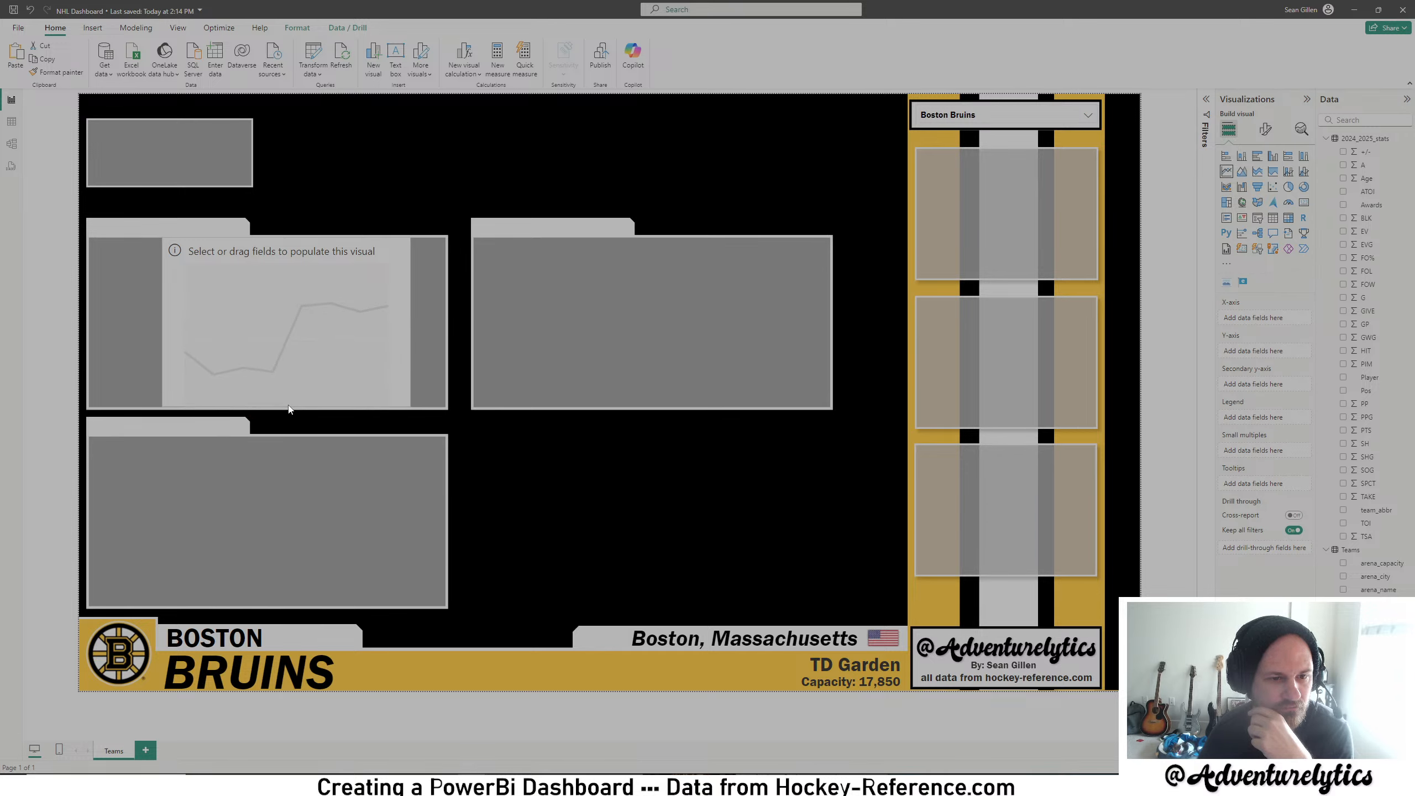
drag(289, 409, 288, 405)
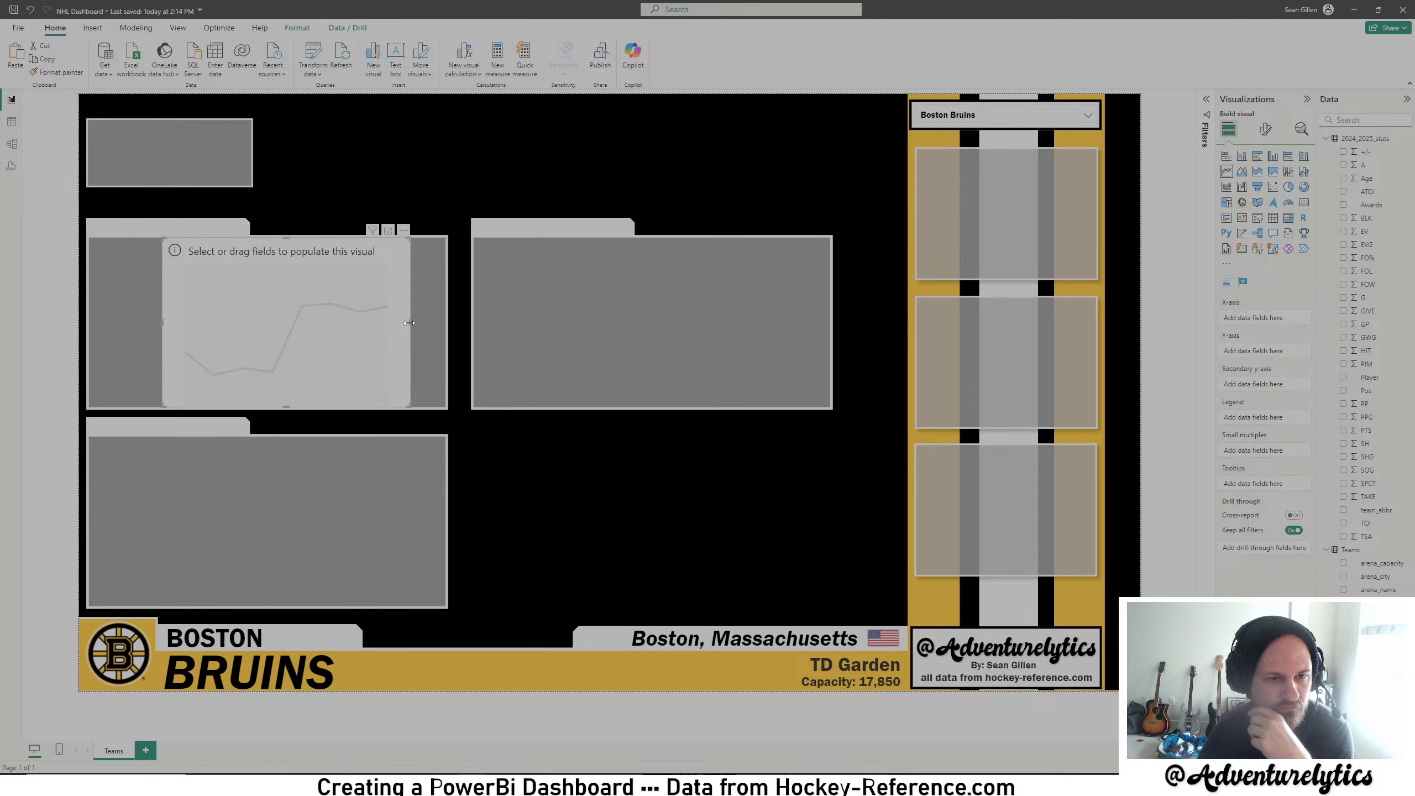
drag(409, 323, 444, 326)
drag(163, 323, 91, 327)
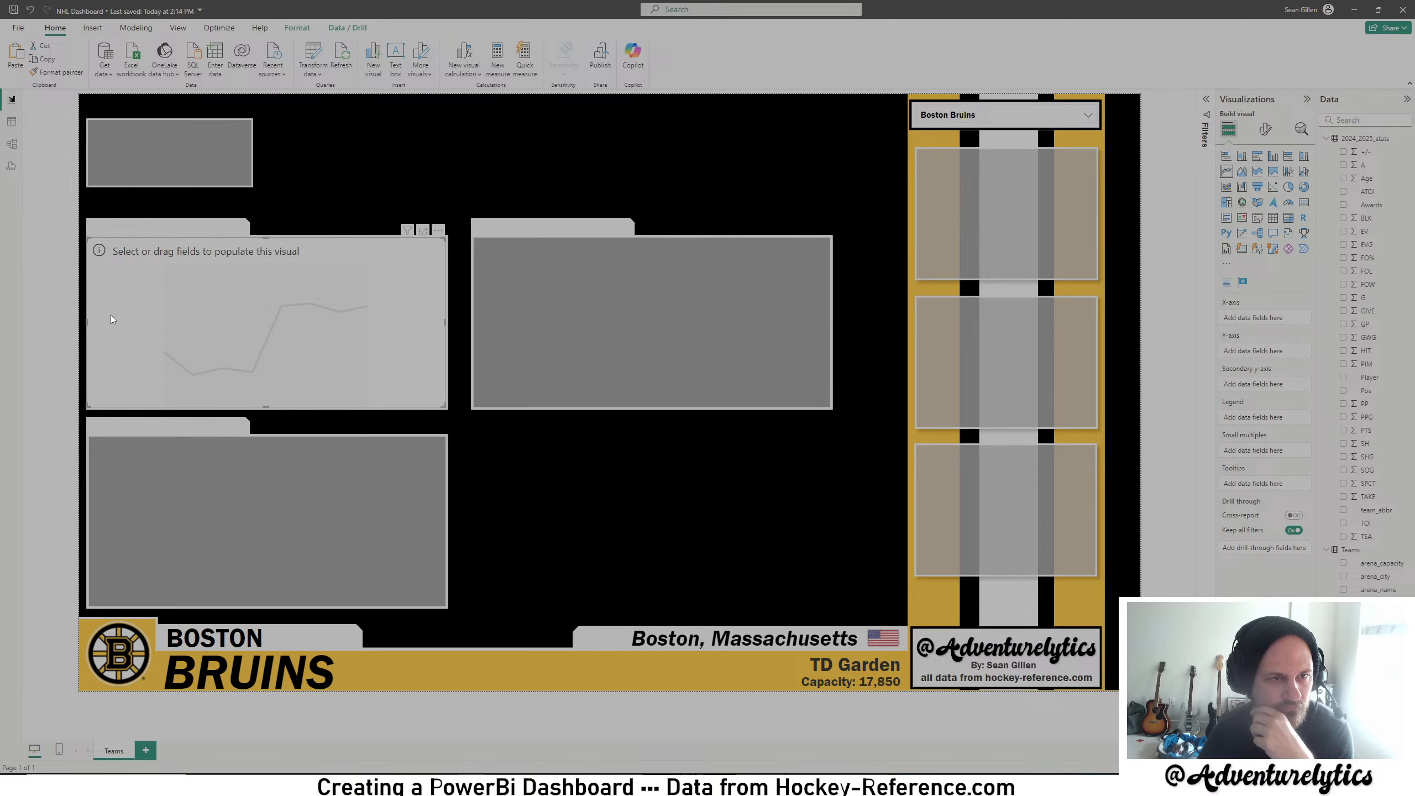
- Send the new line chart backward in the page's layer order
click(297, 27)
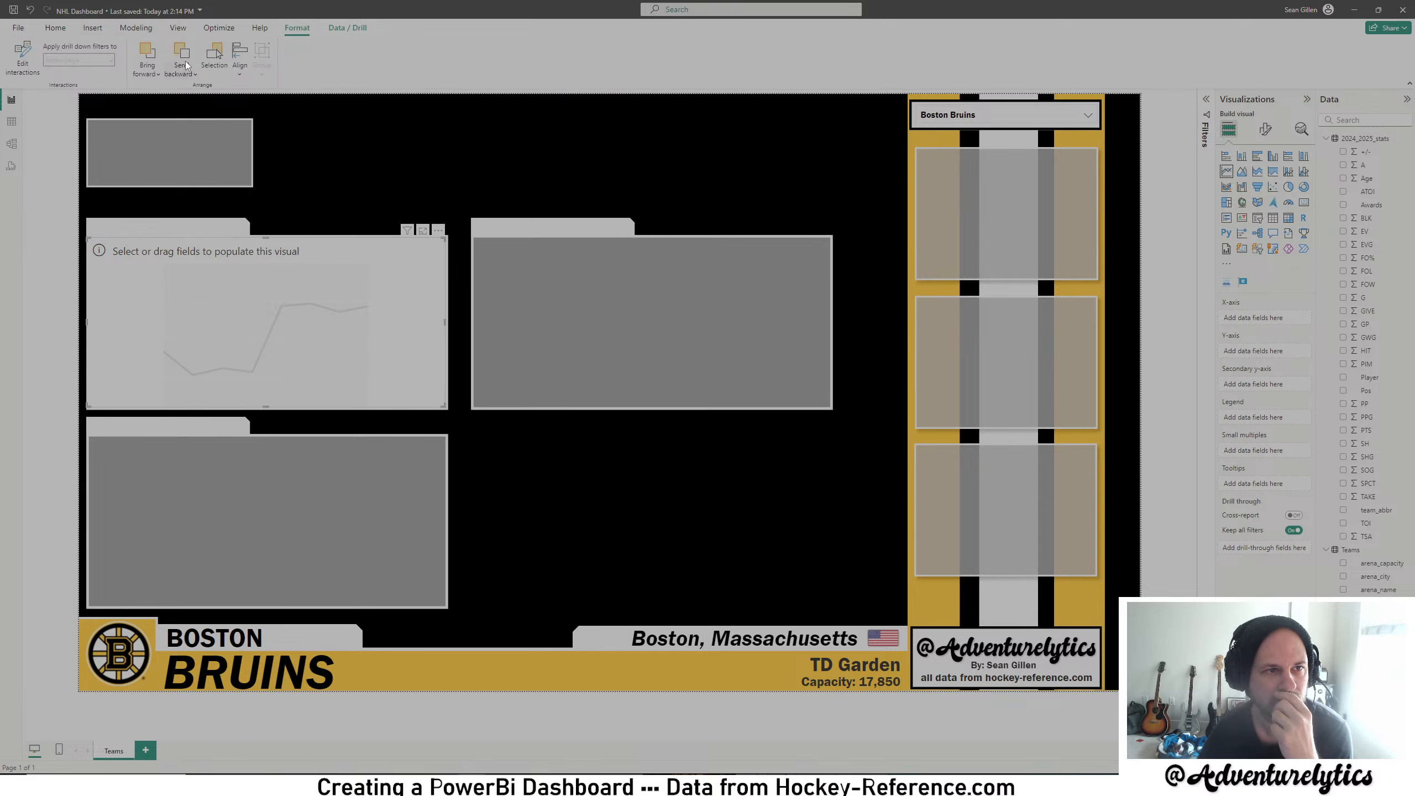
click(187, 65)
click(199, 100)
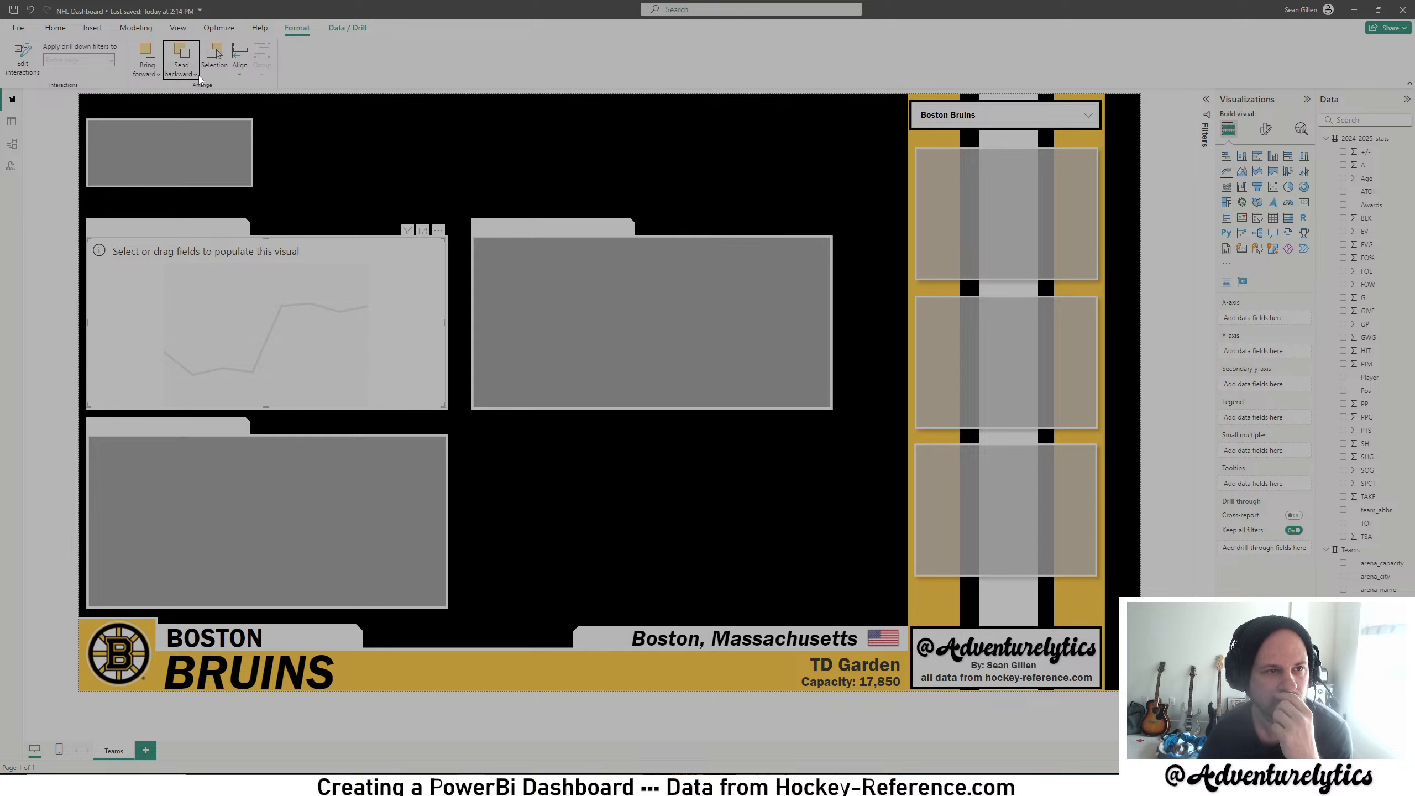
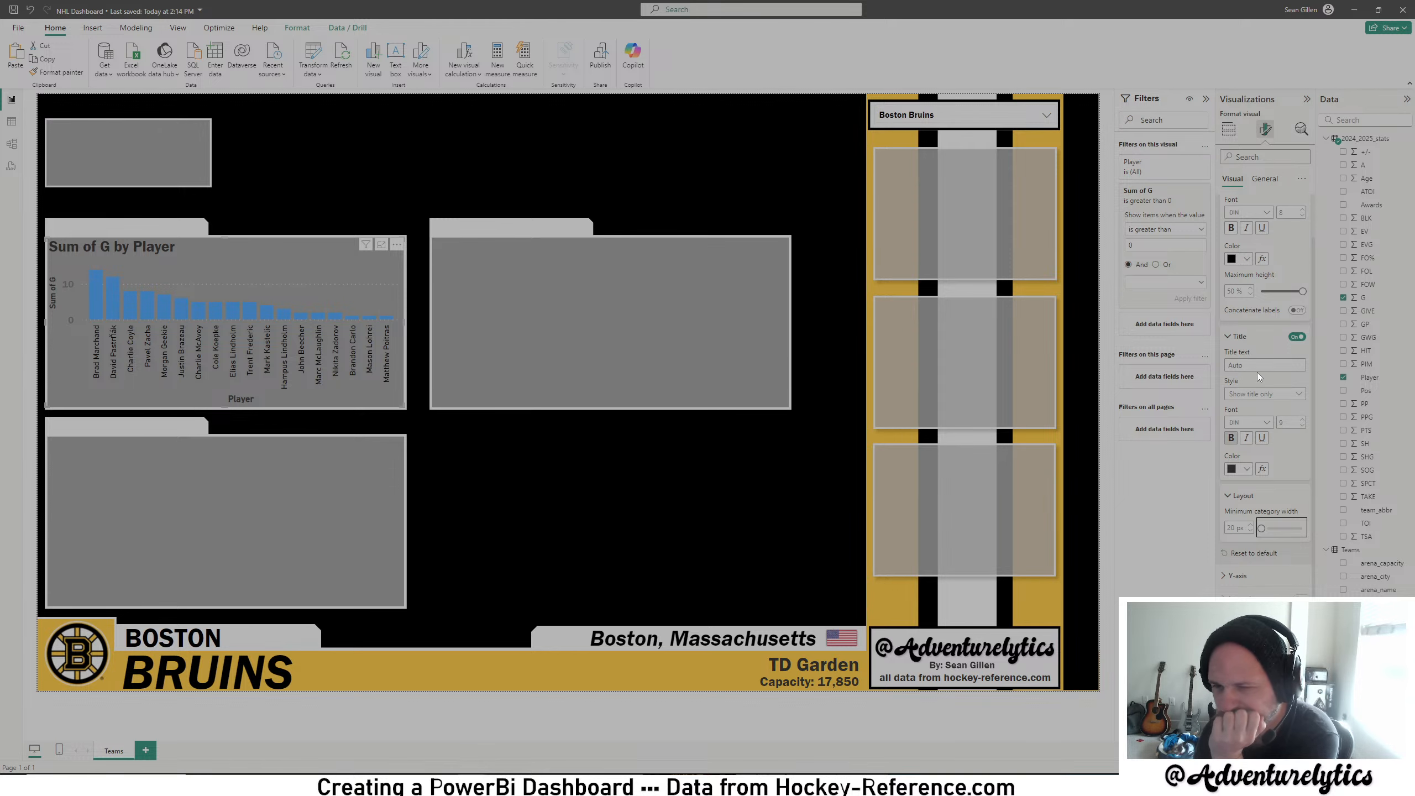
scroll(1255, 390, up, 1)
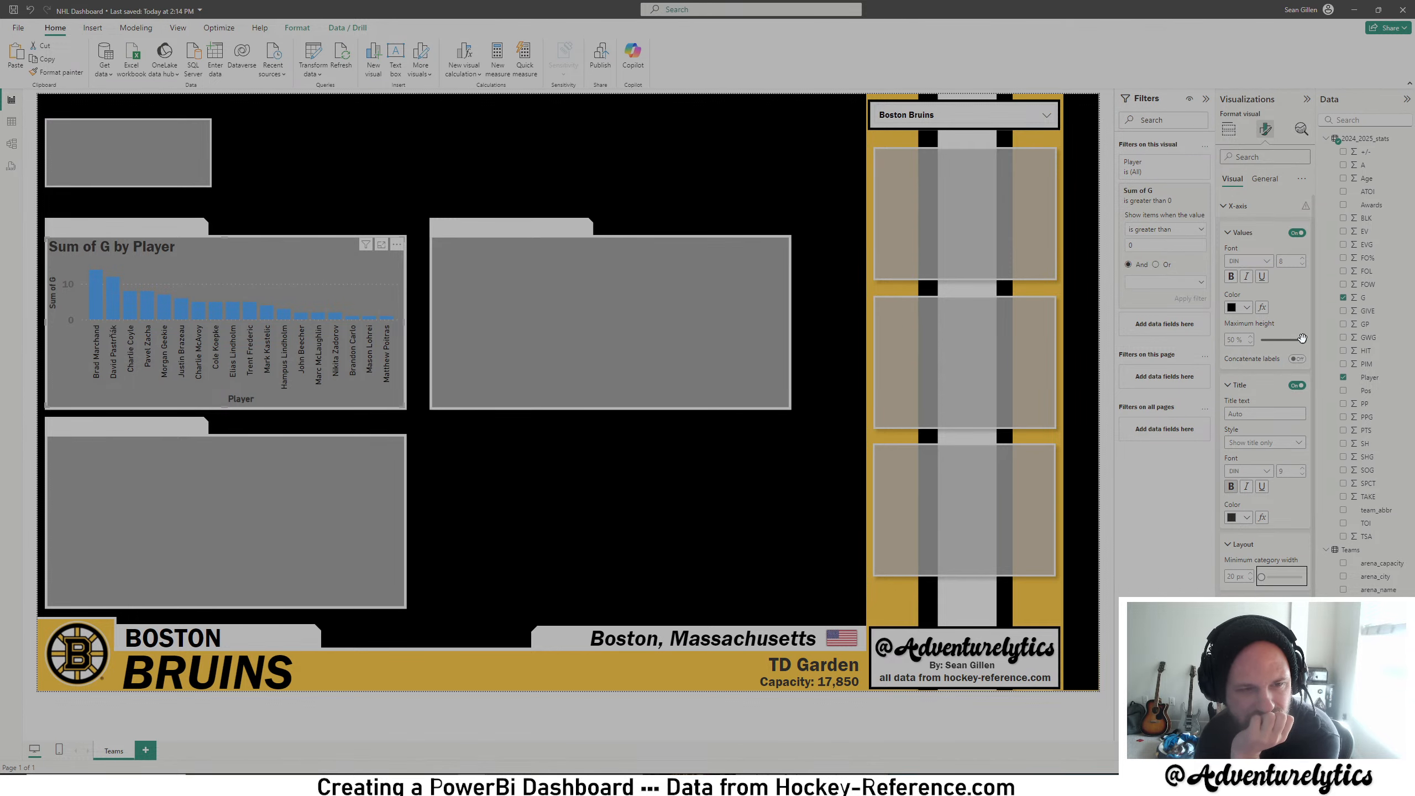
- Switch the team slicer to Calgary Flames, (Blank), Anaheim Ducks and back to Boston Bruins to compare the goals chart across teams
click(1037, 116)
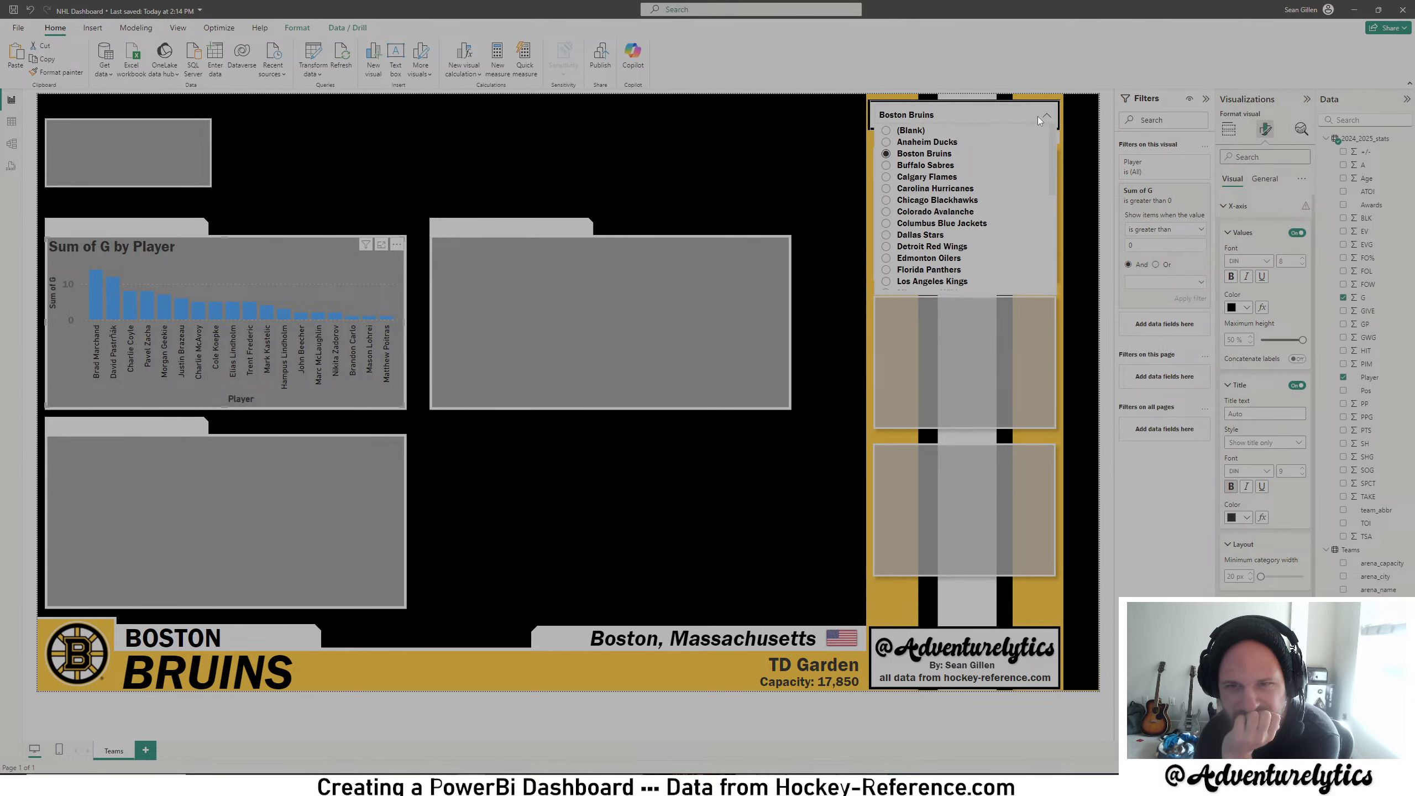
click(937, 177)
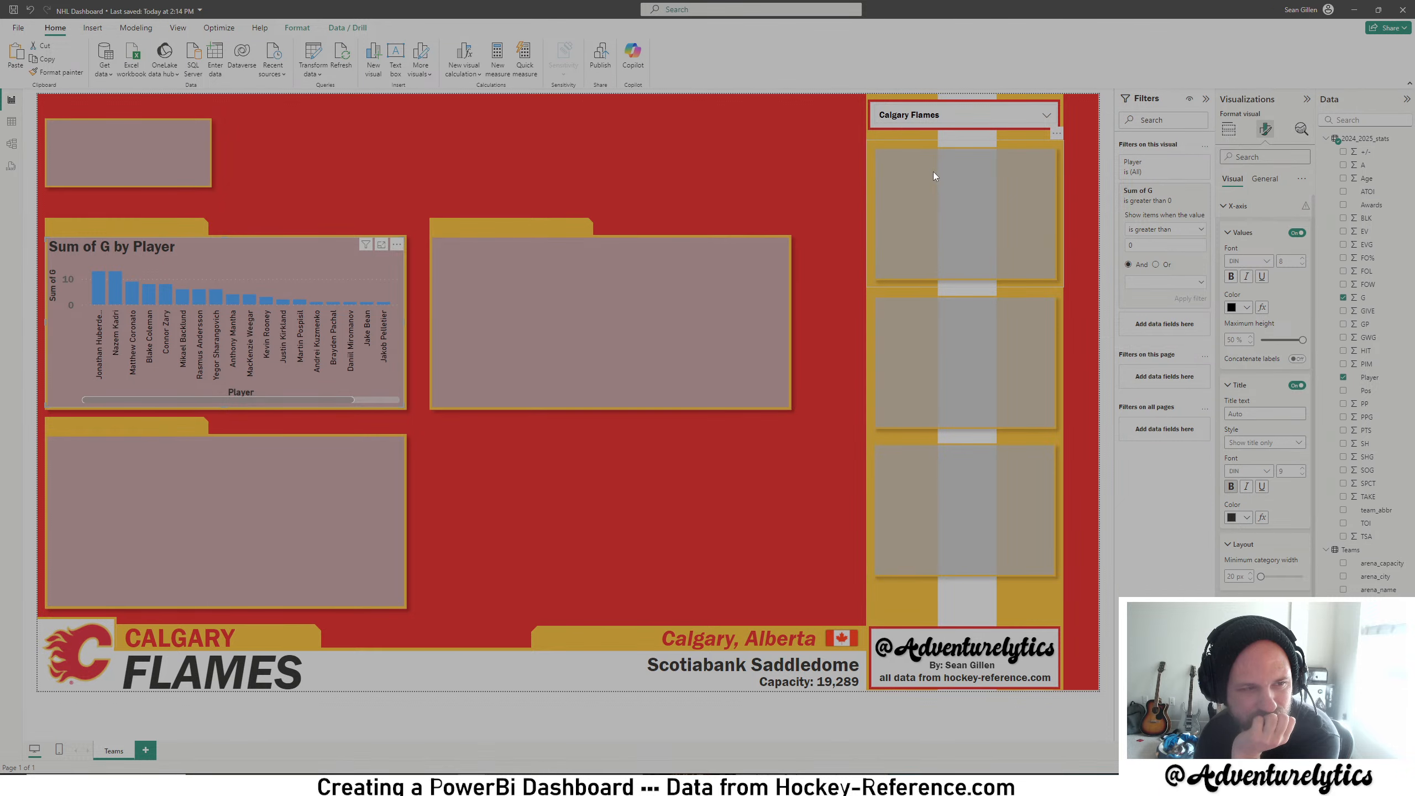
click(1010, 114)
click(952, 132)
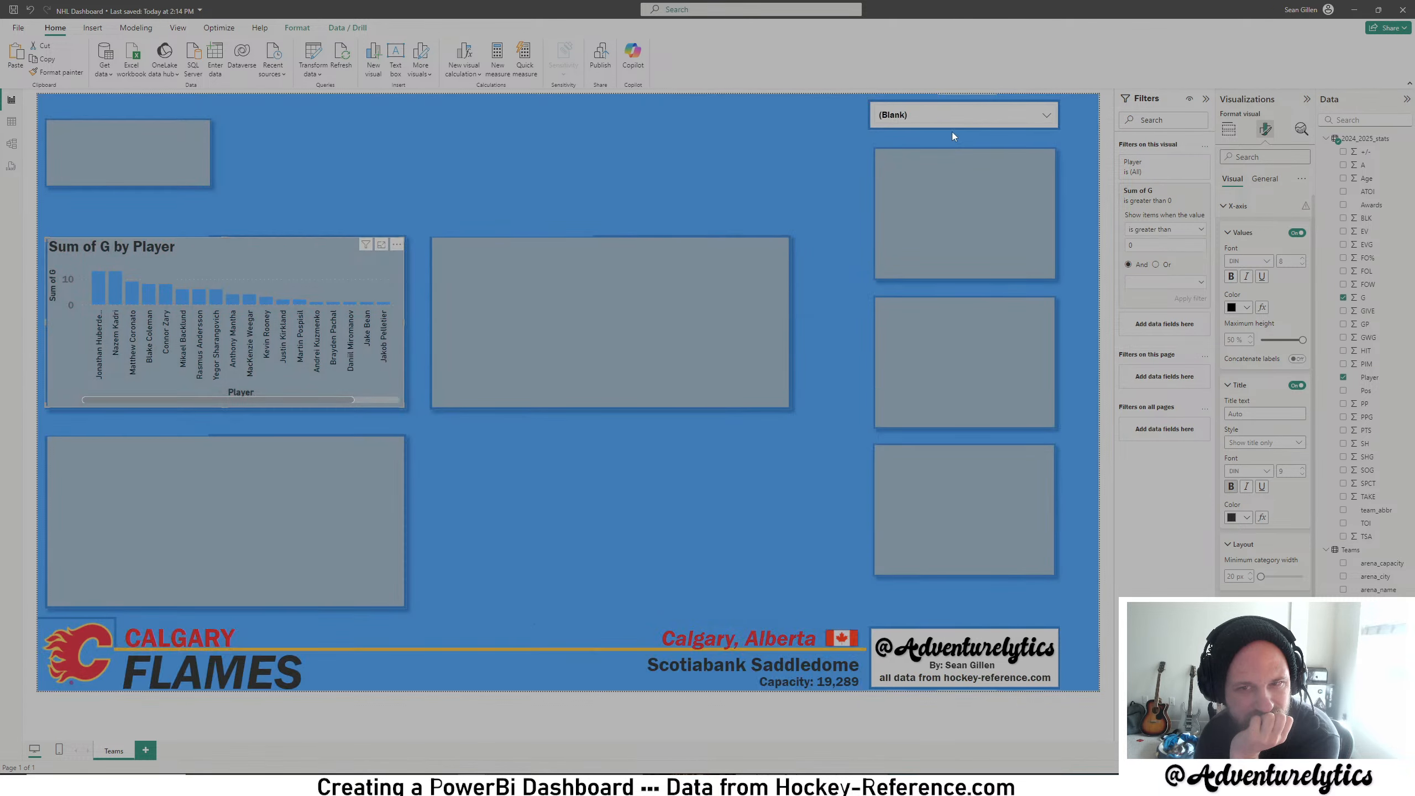
click(1017, 112)
click(958, 142)
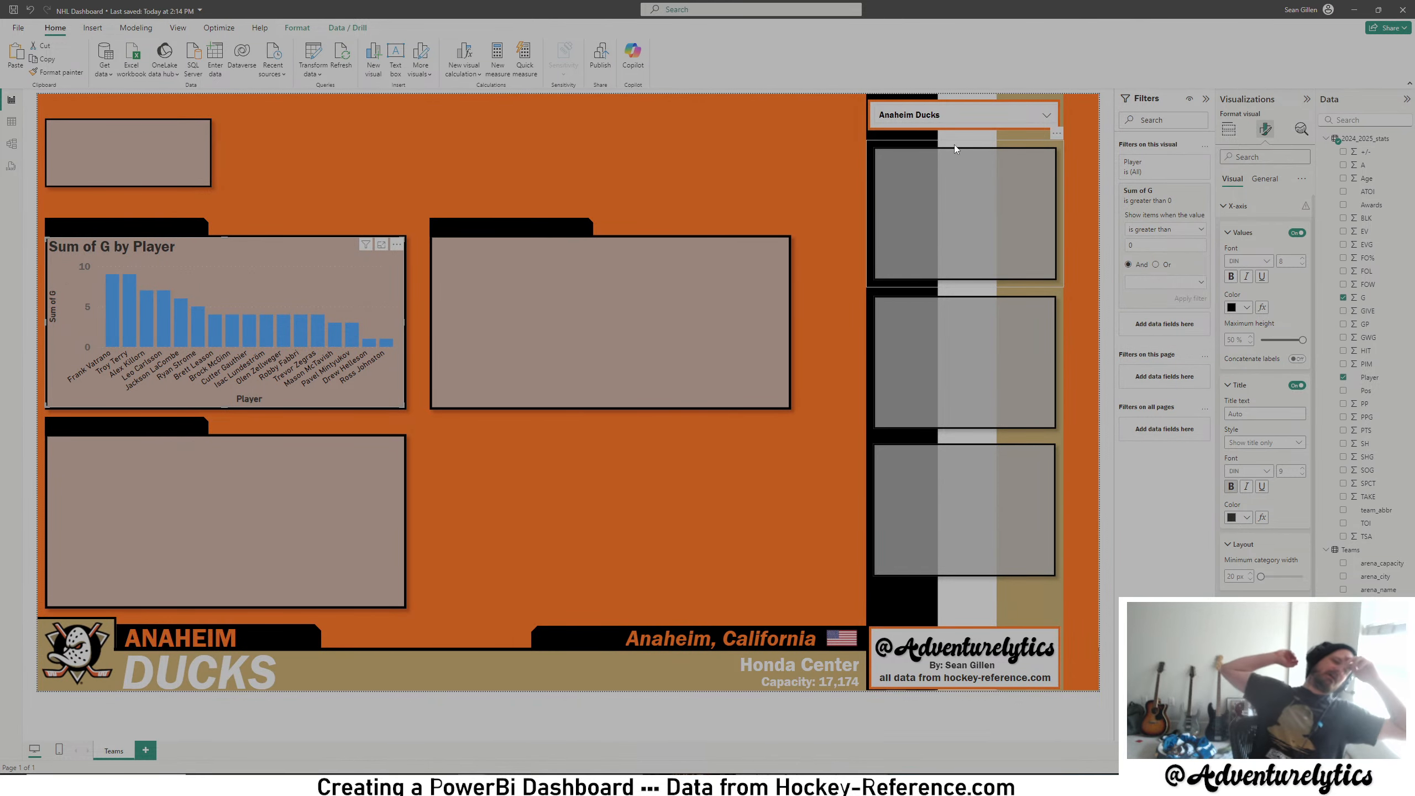
click(1023, 112)
click(925, 153)
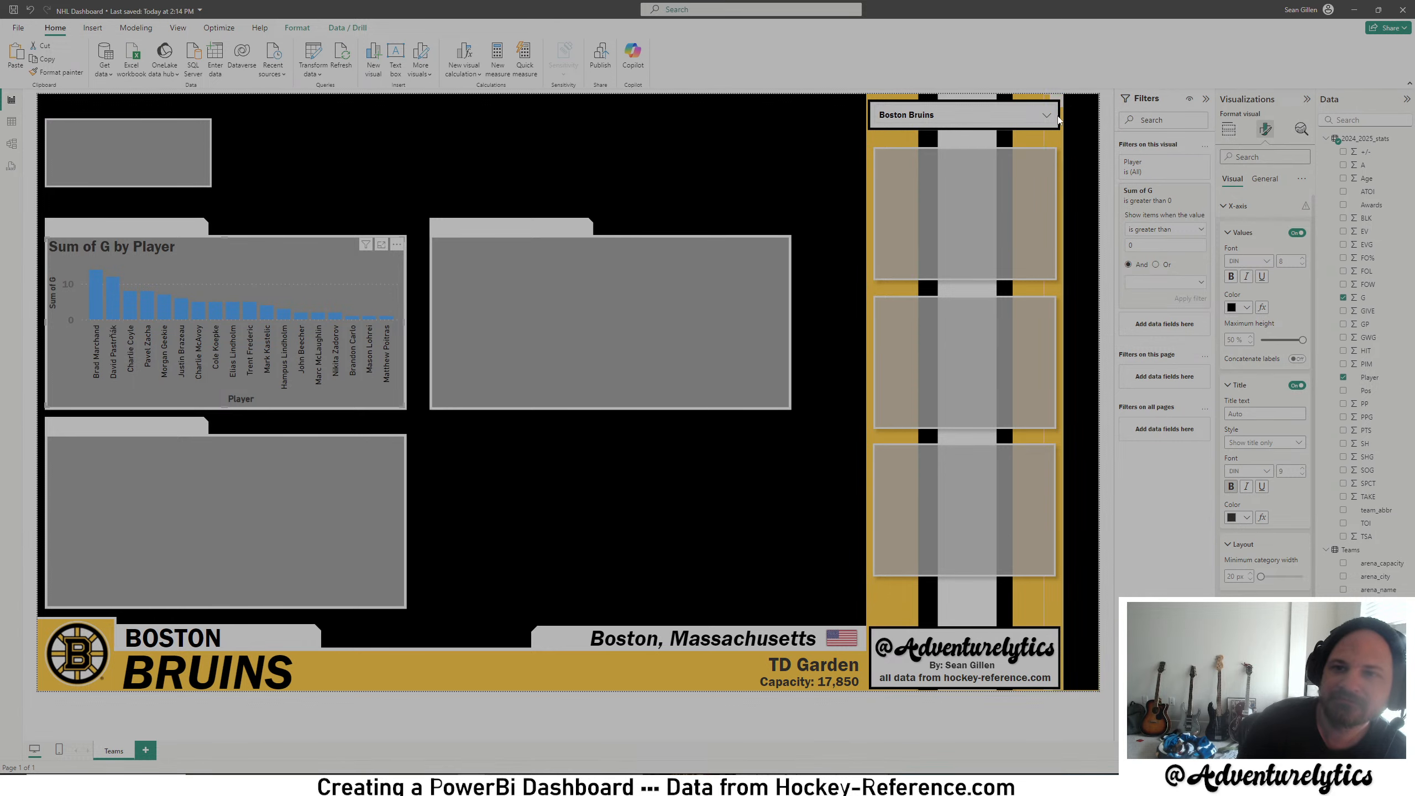
- Alternate the team slicer between Anaheim Ducks and Boston Bruins to compare the player axis labels, ending on Anaheim Ducks
click(1038, 125)
click(956, 142)
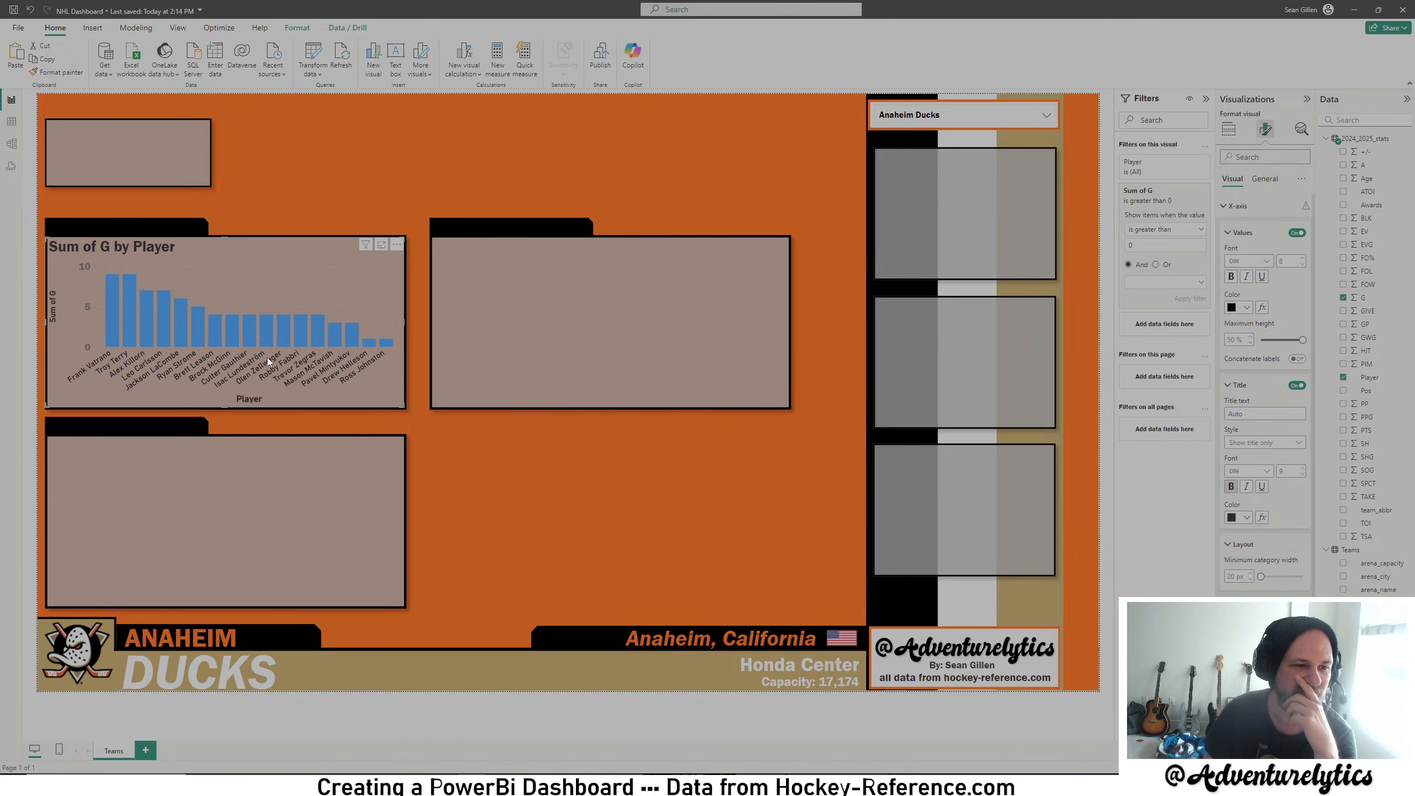
click(1047, 115)
click(923, 154)
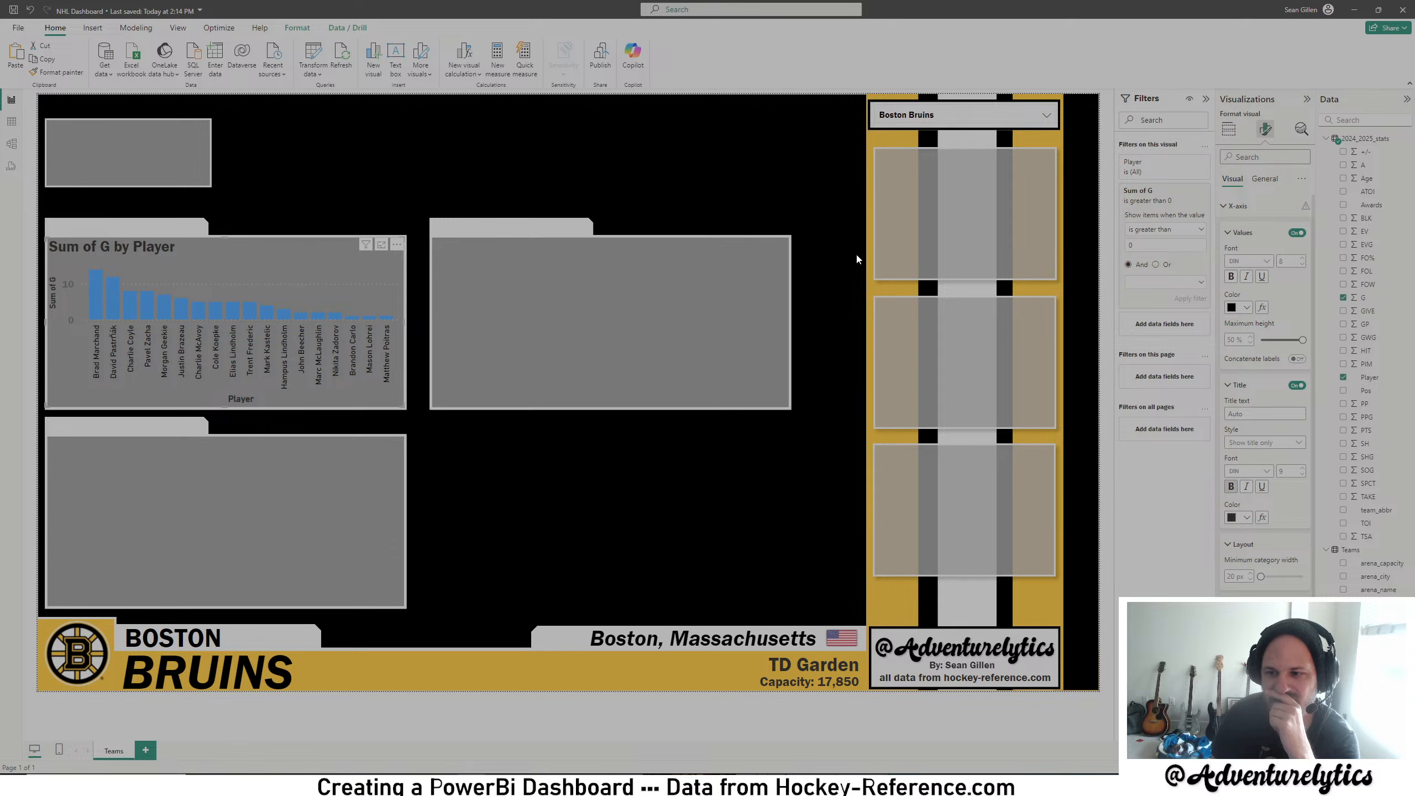
click(1045, 115)
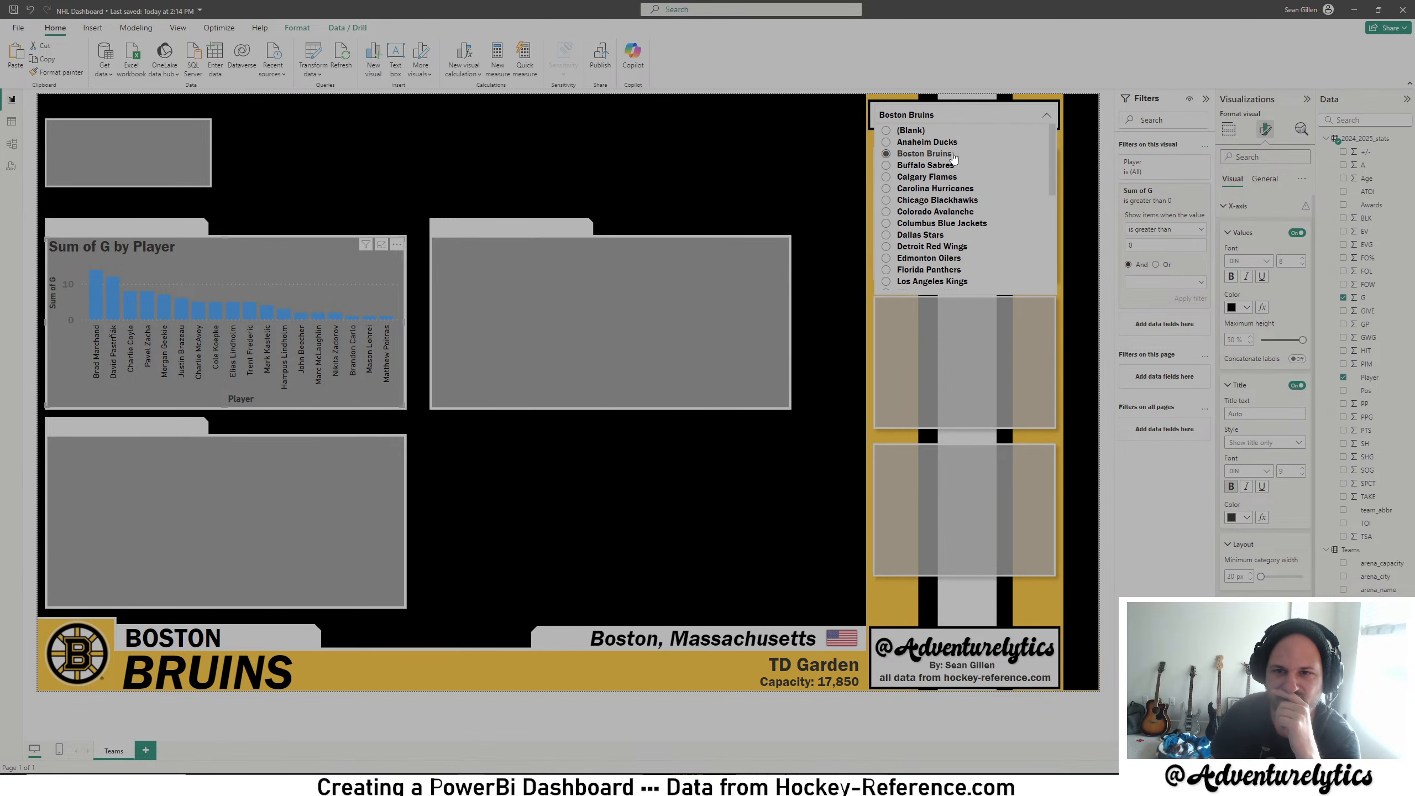
click(927, 142)
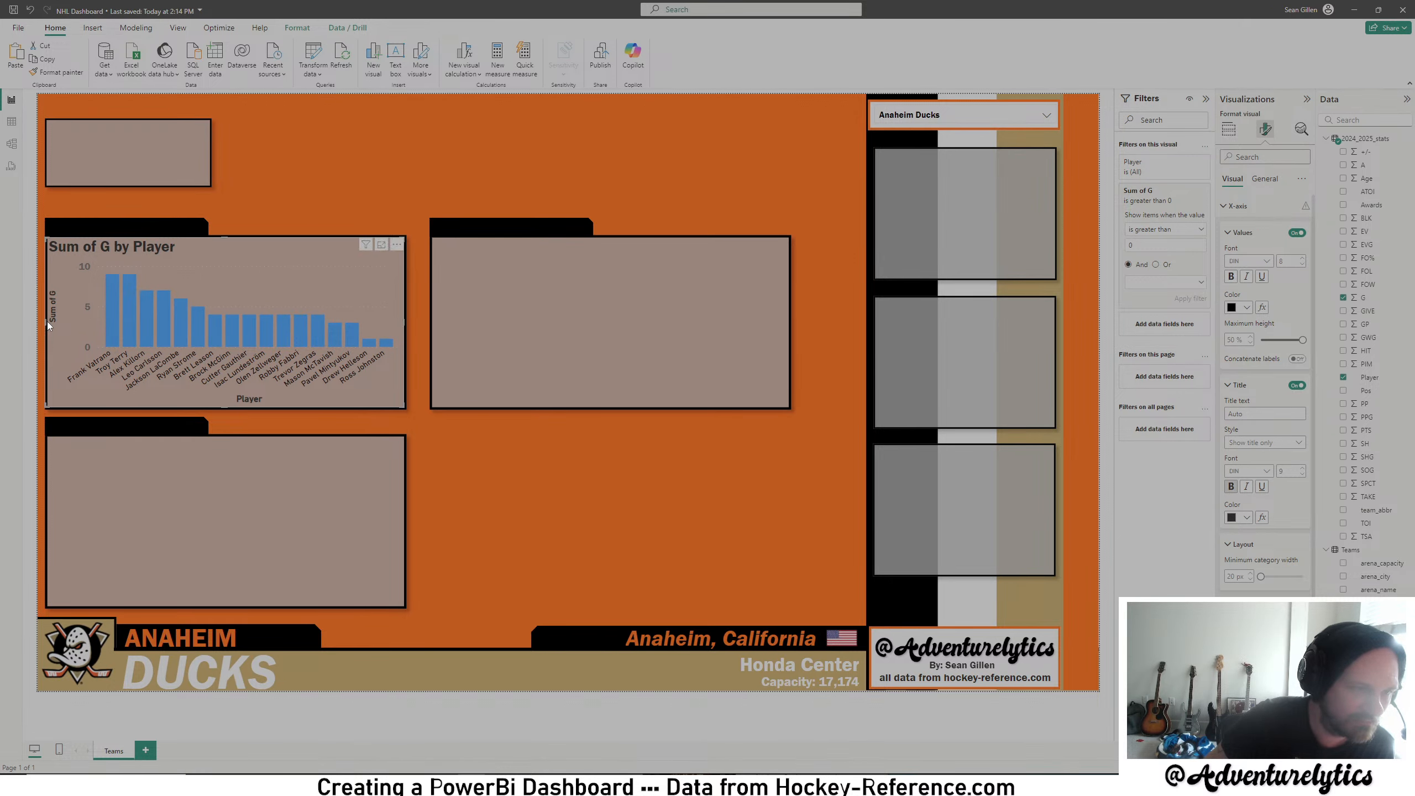
- Turn off the title of the goals-by-player column chart
click(507, 727)
click(304, 278)
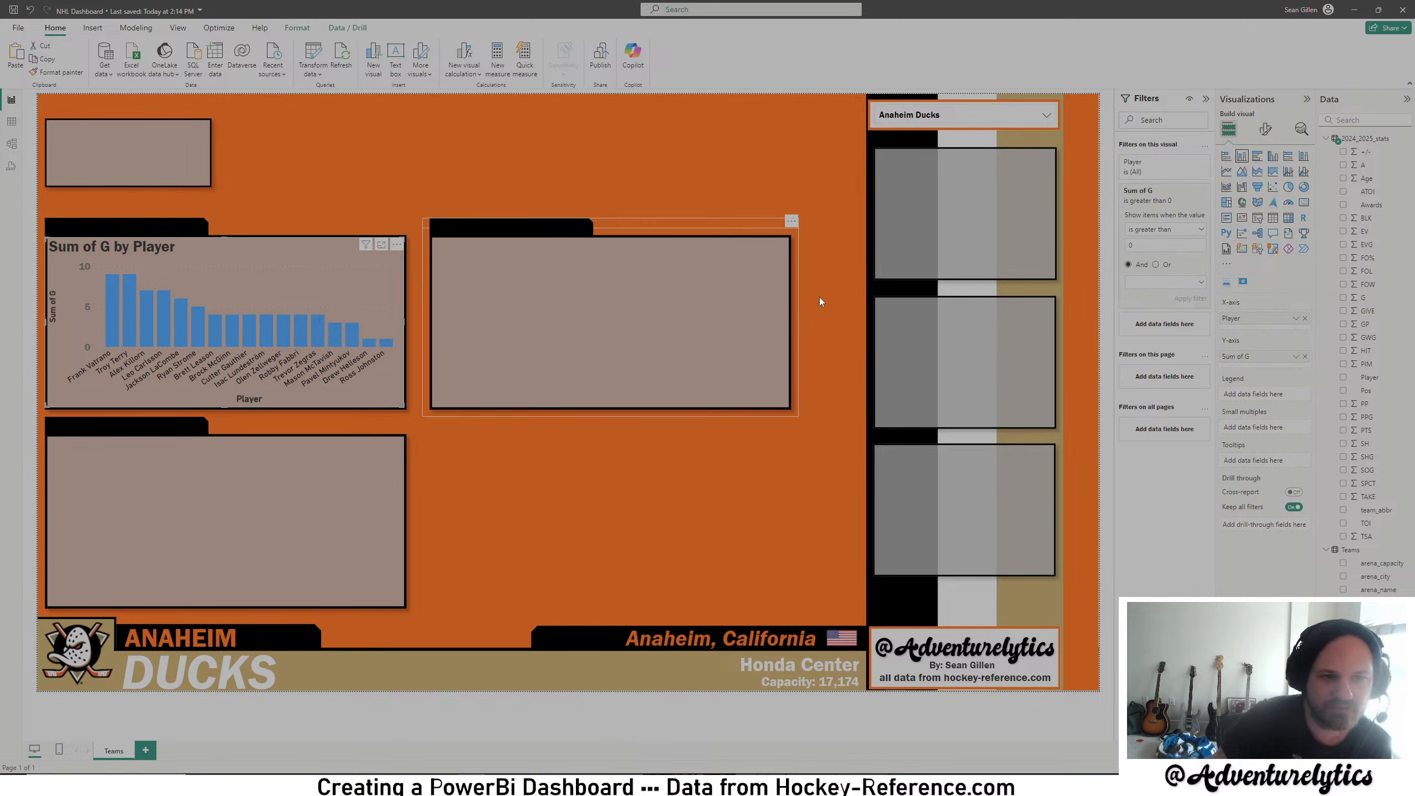
click(1265, 129)
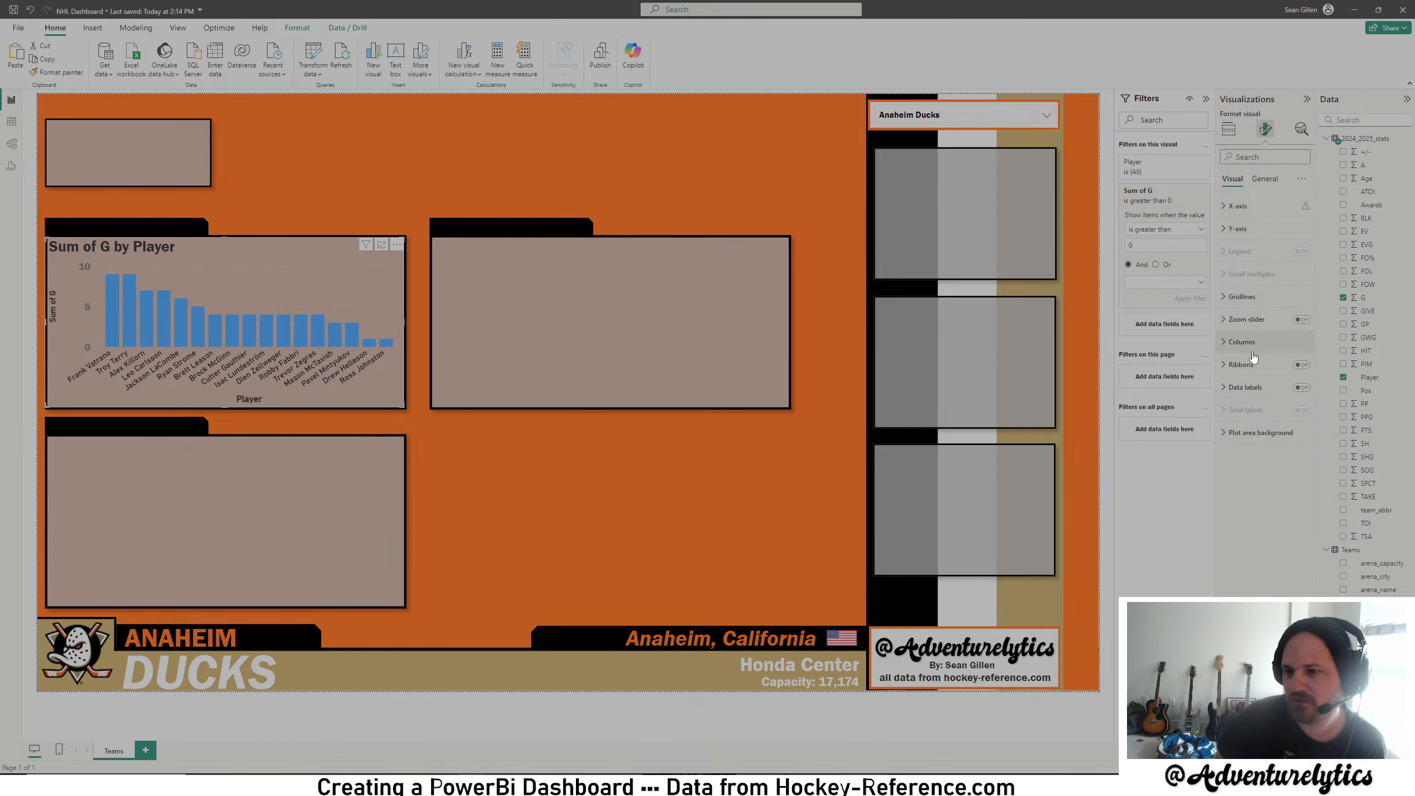
click(1263, 179)
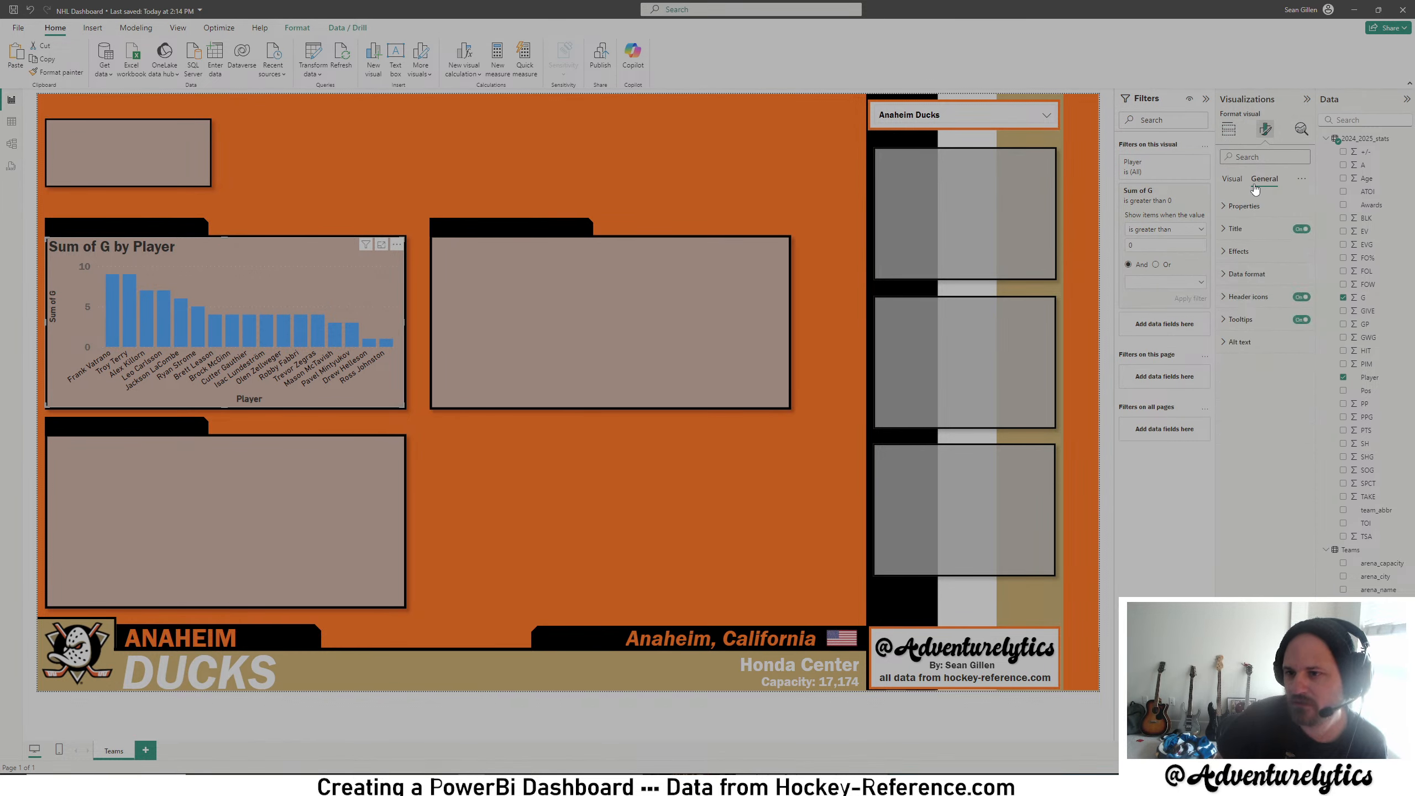
click(1301, 229)
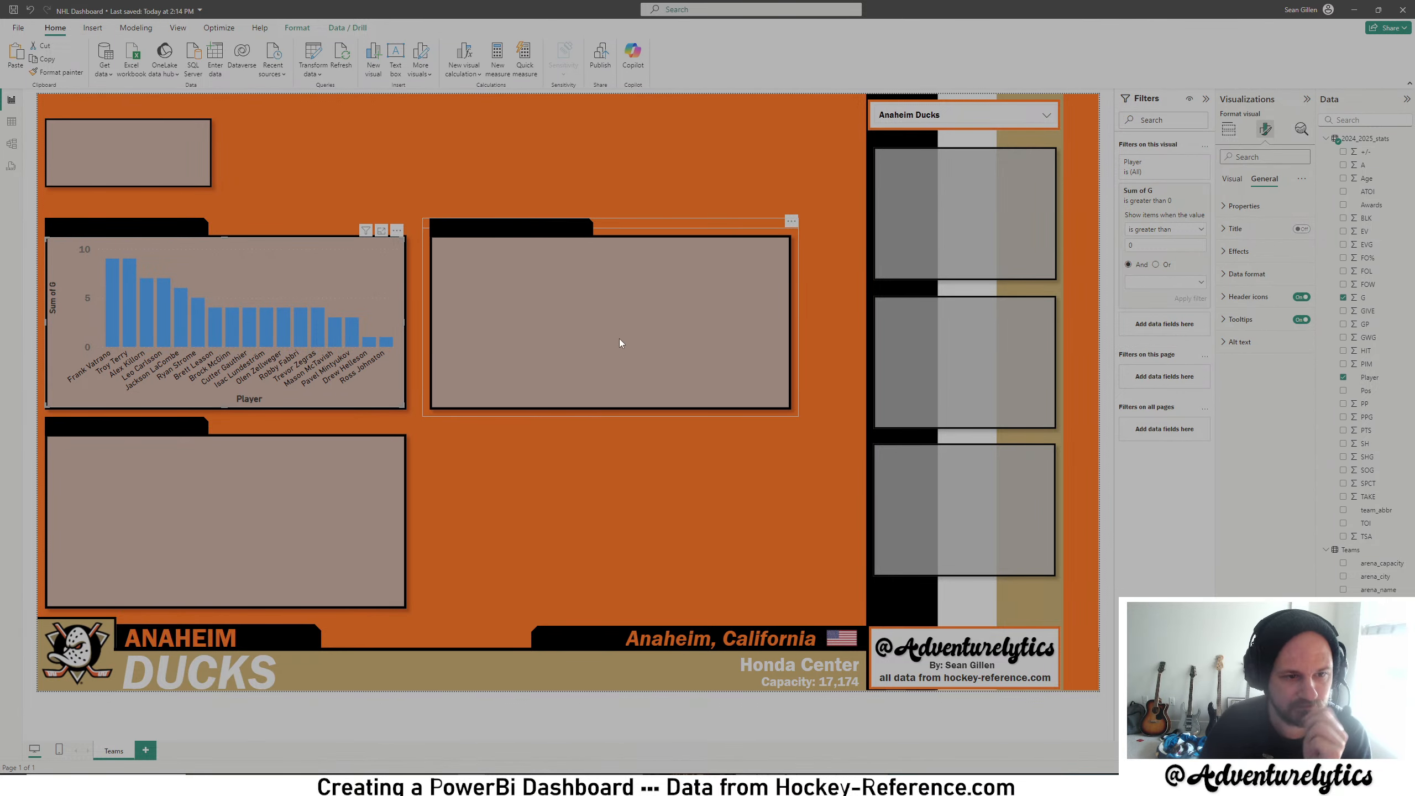
click(1231, 180)
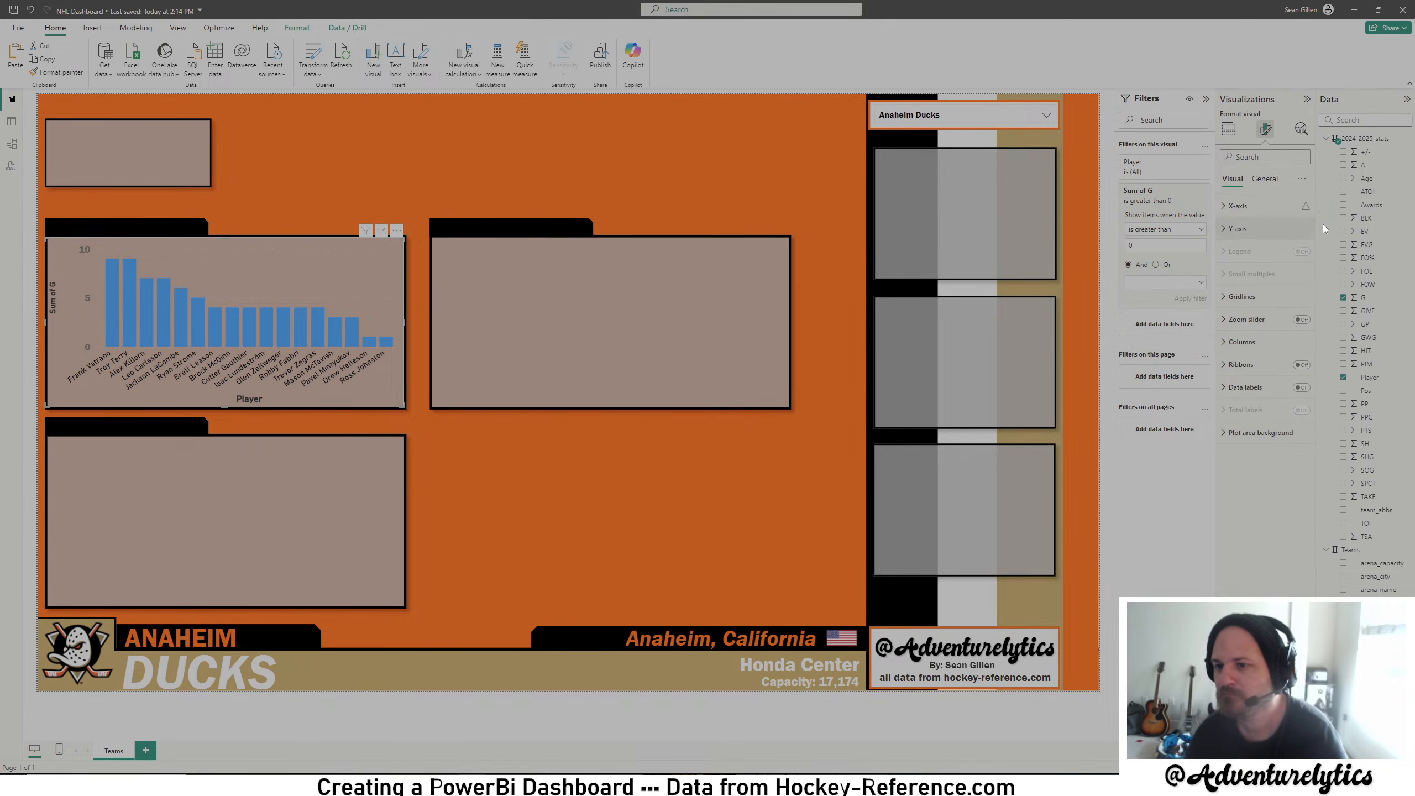
click(1229, 131)
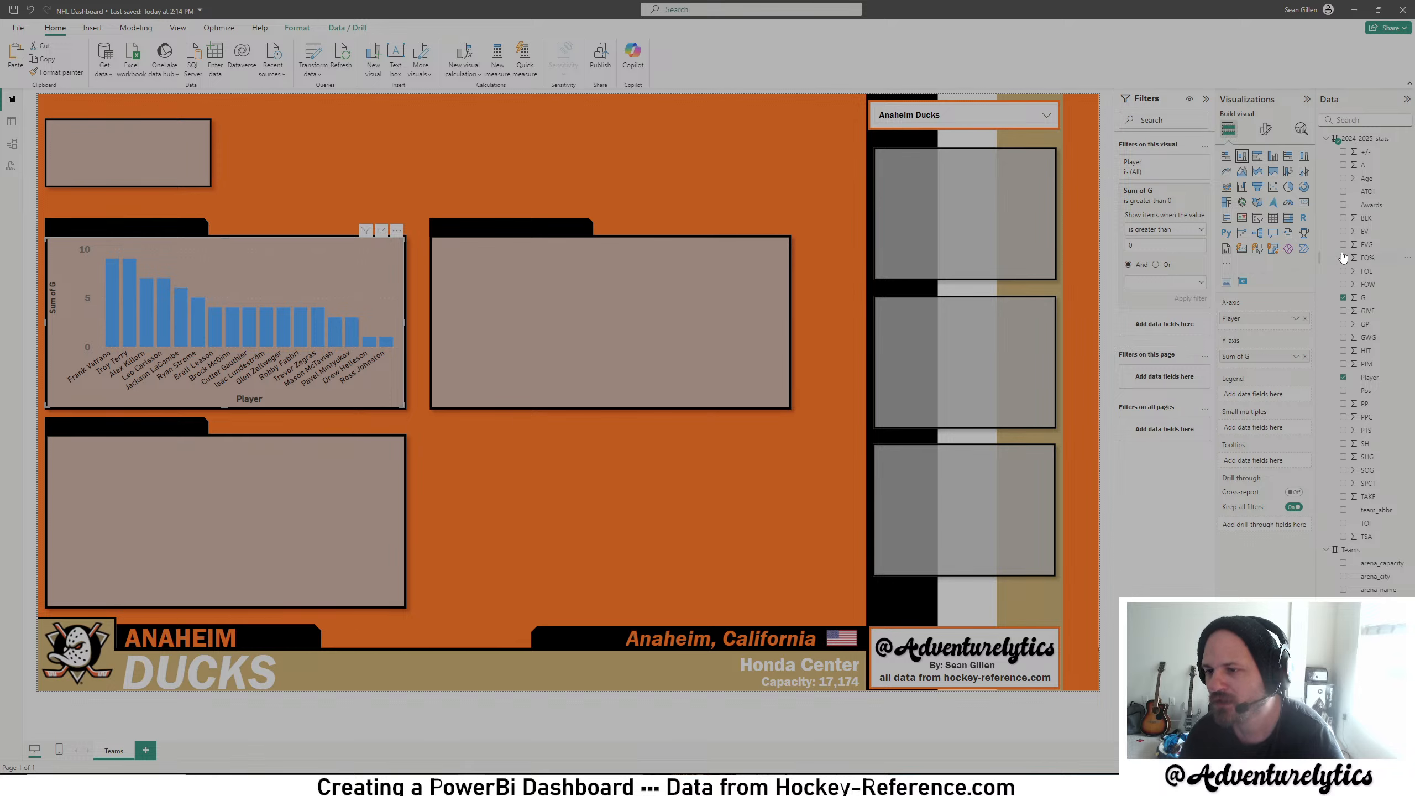
- View the 2024_2025_stats table's data and open its query for editing in Power Query Editor
click(11, 123)
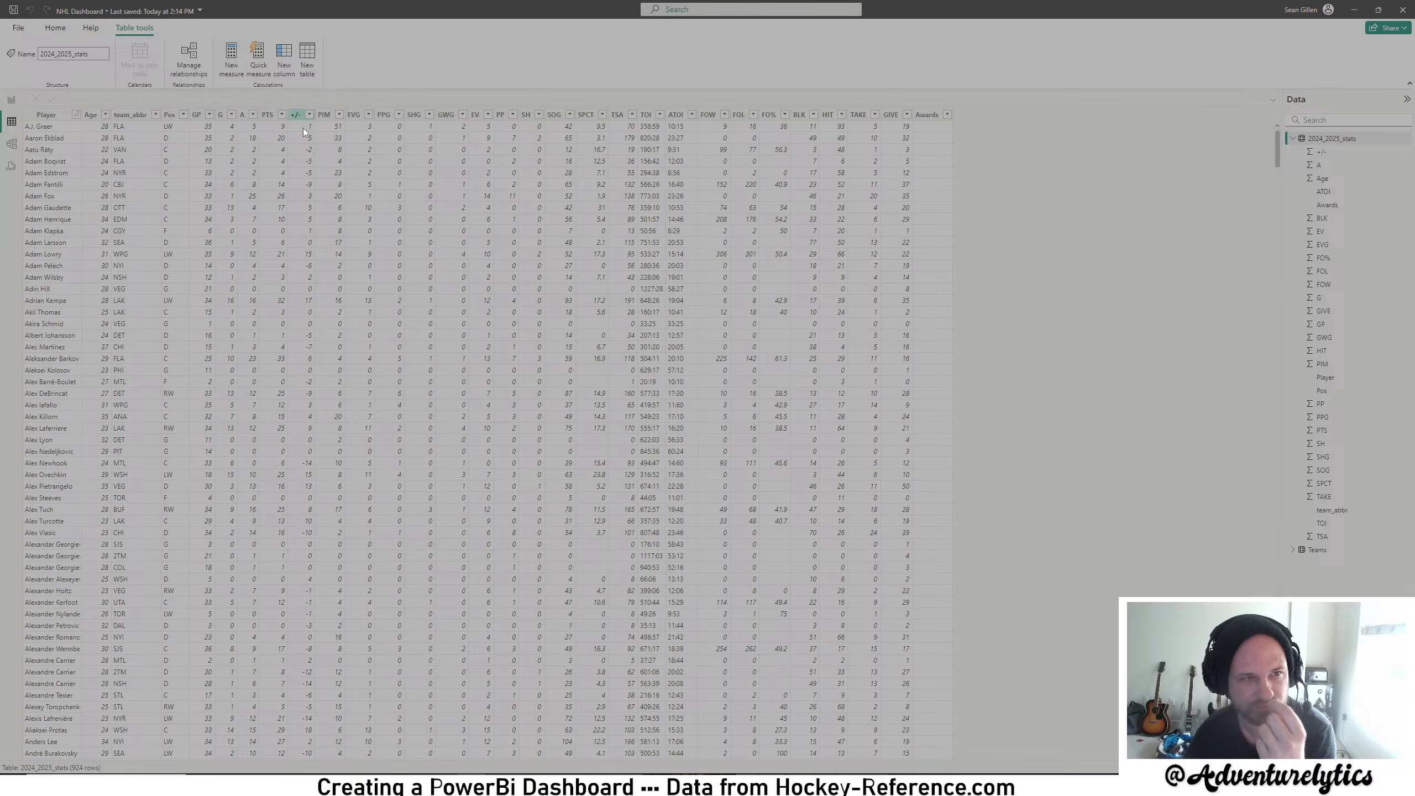
right_click(1325, 143)
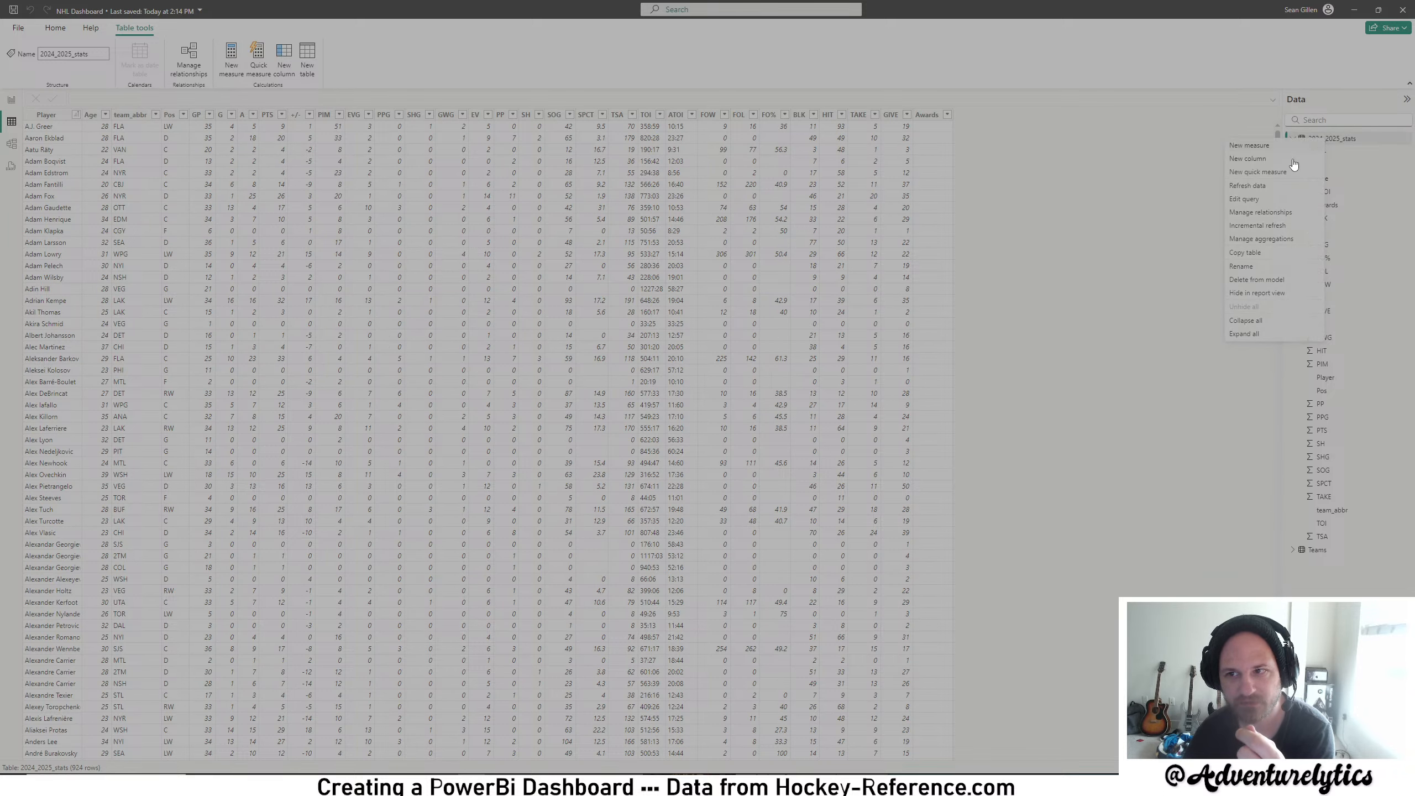
click(1245, 199)
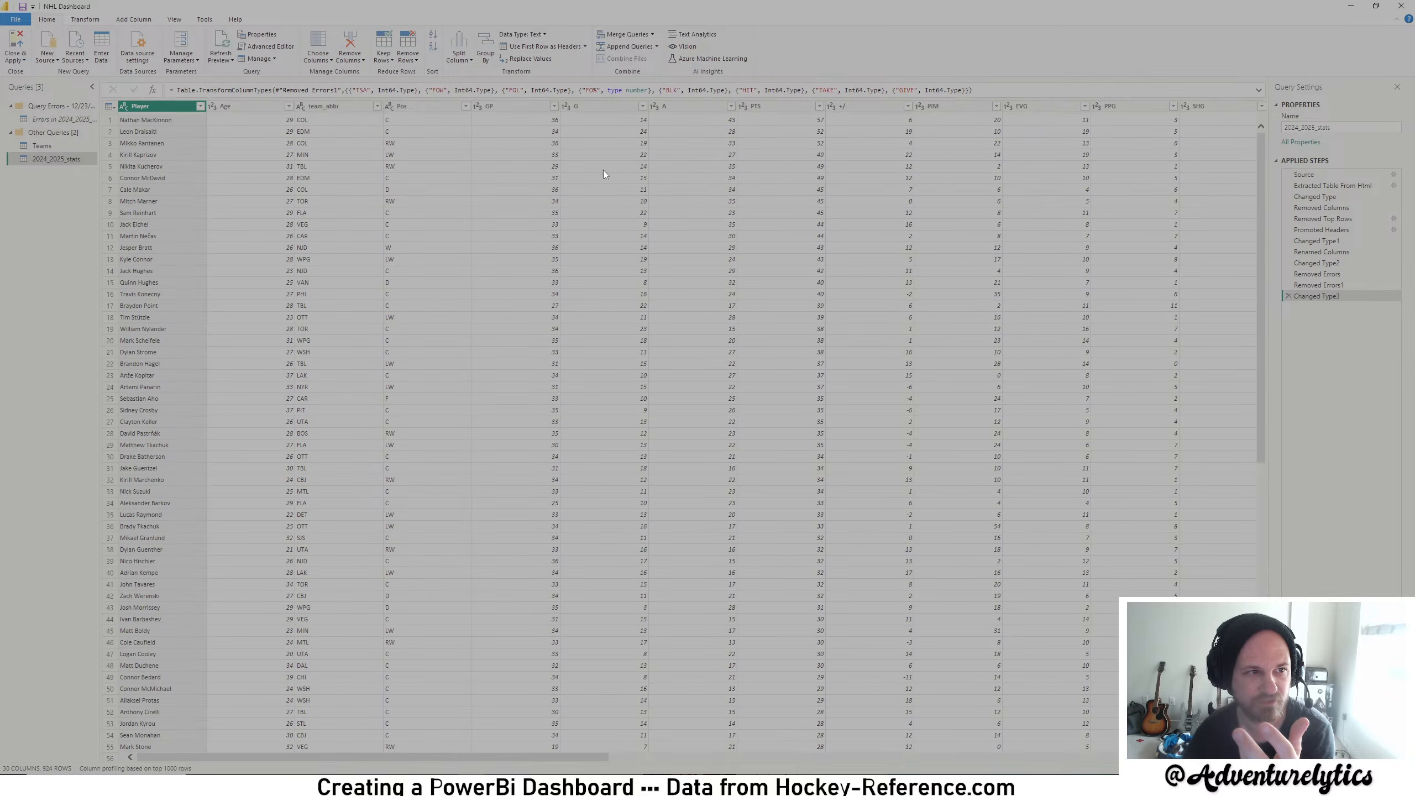
- Start a custom column in the 2024_2025_stats query and name it avg_goals_per_game
click(133, 19)
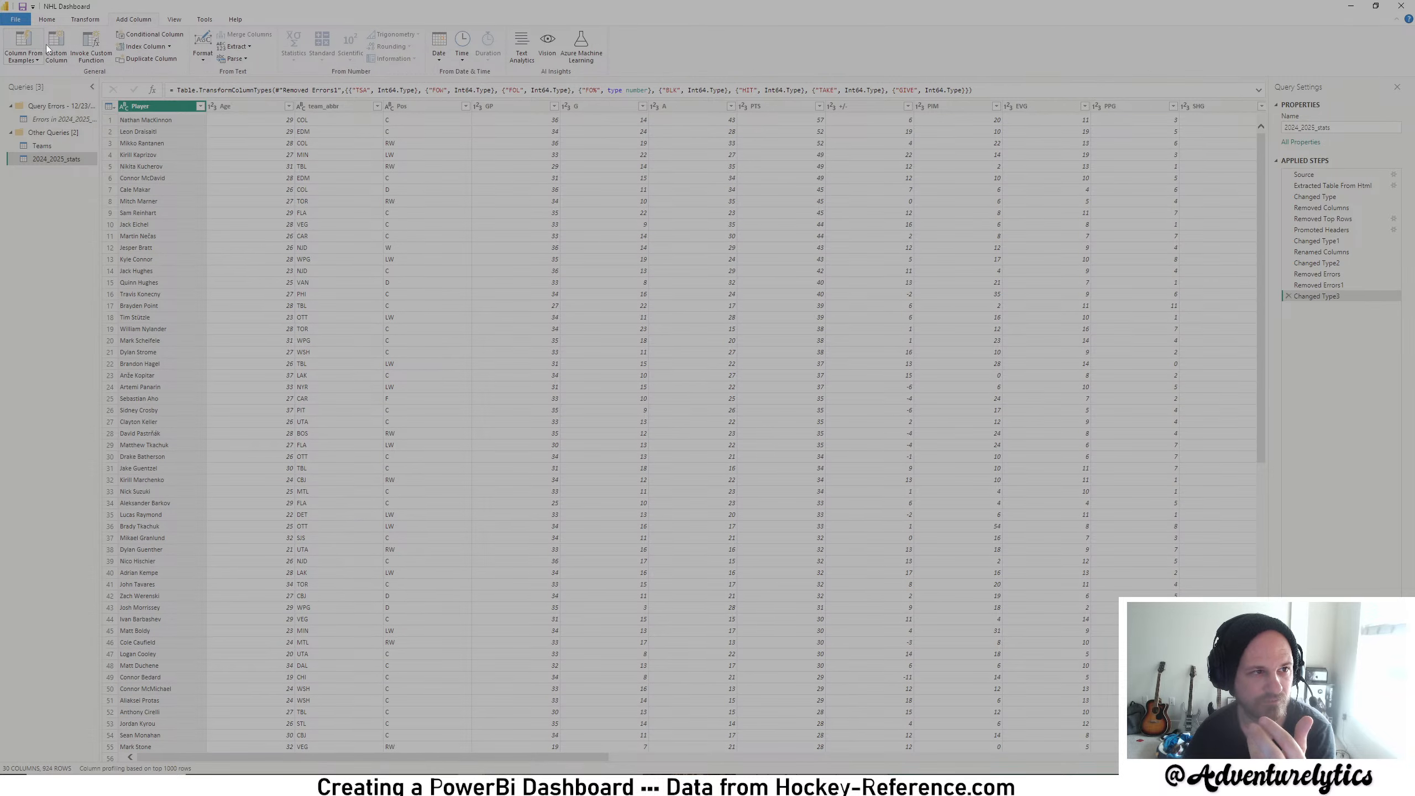
click(62, 42)
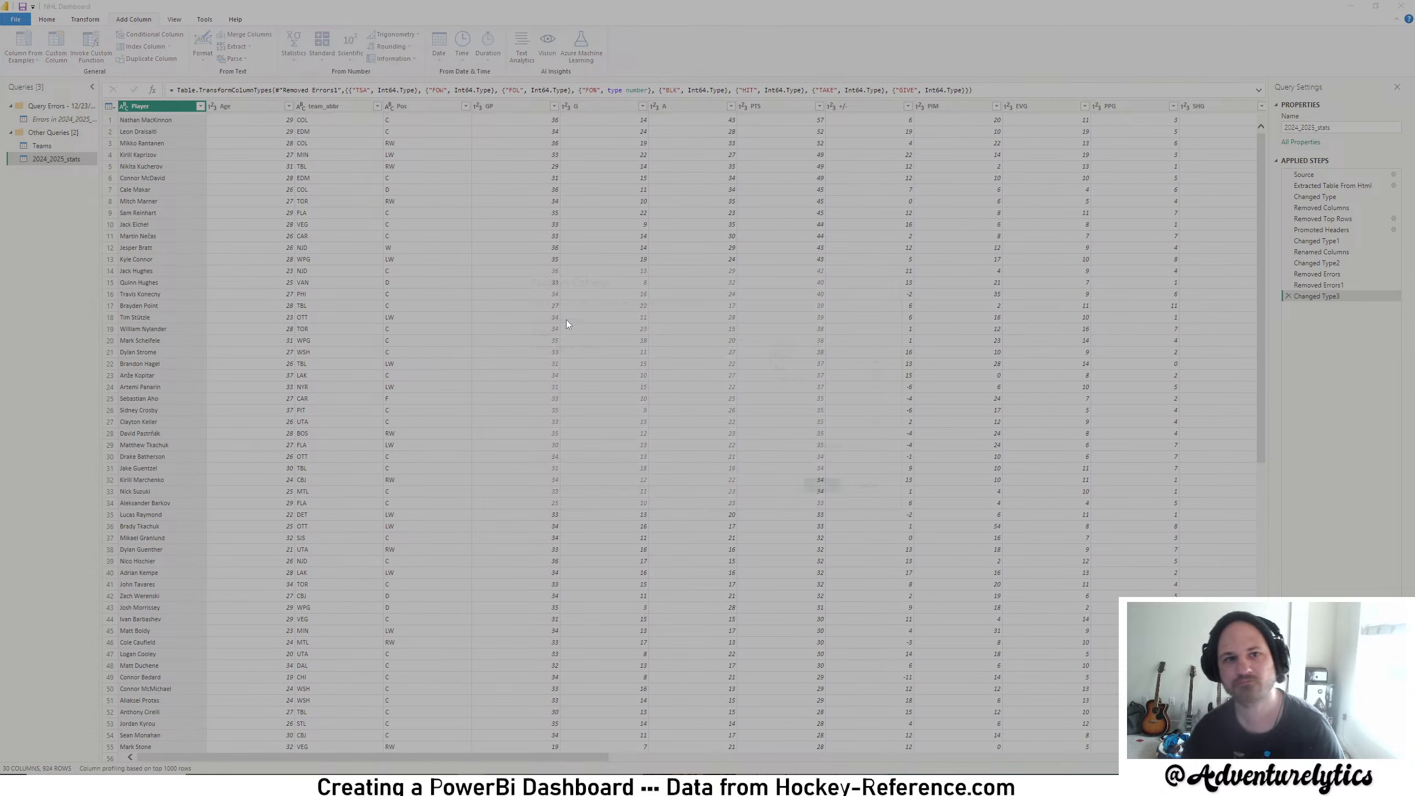
text(Av)
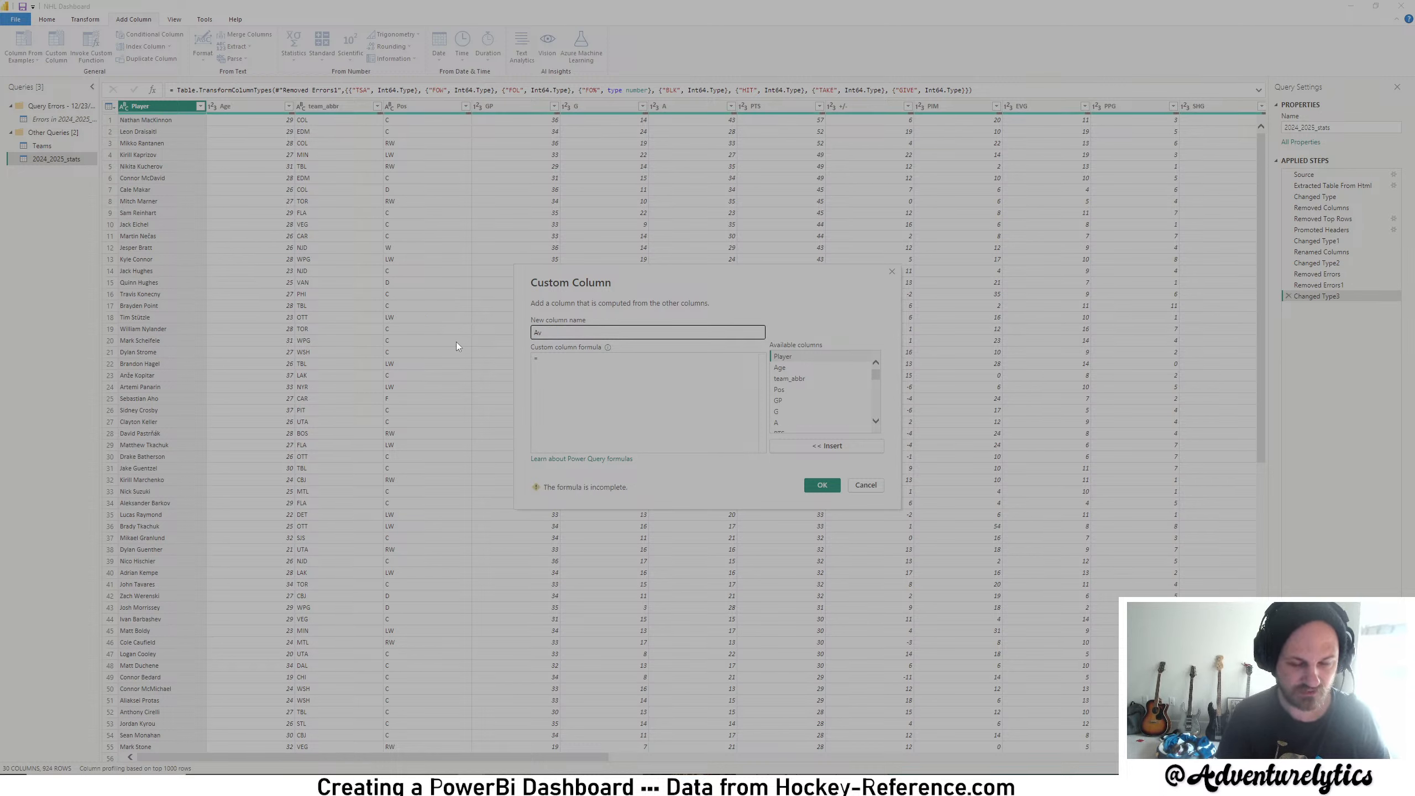
text(g.)
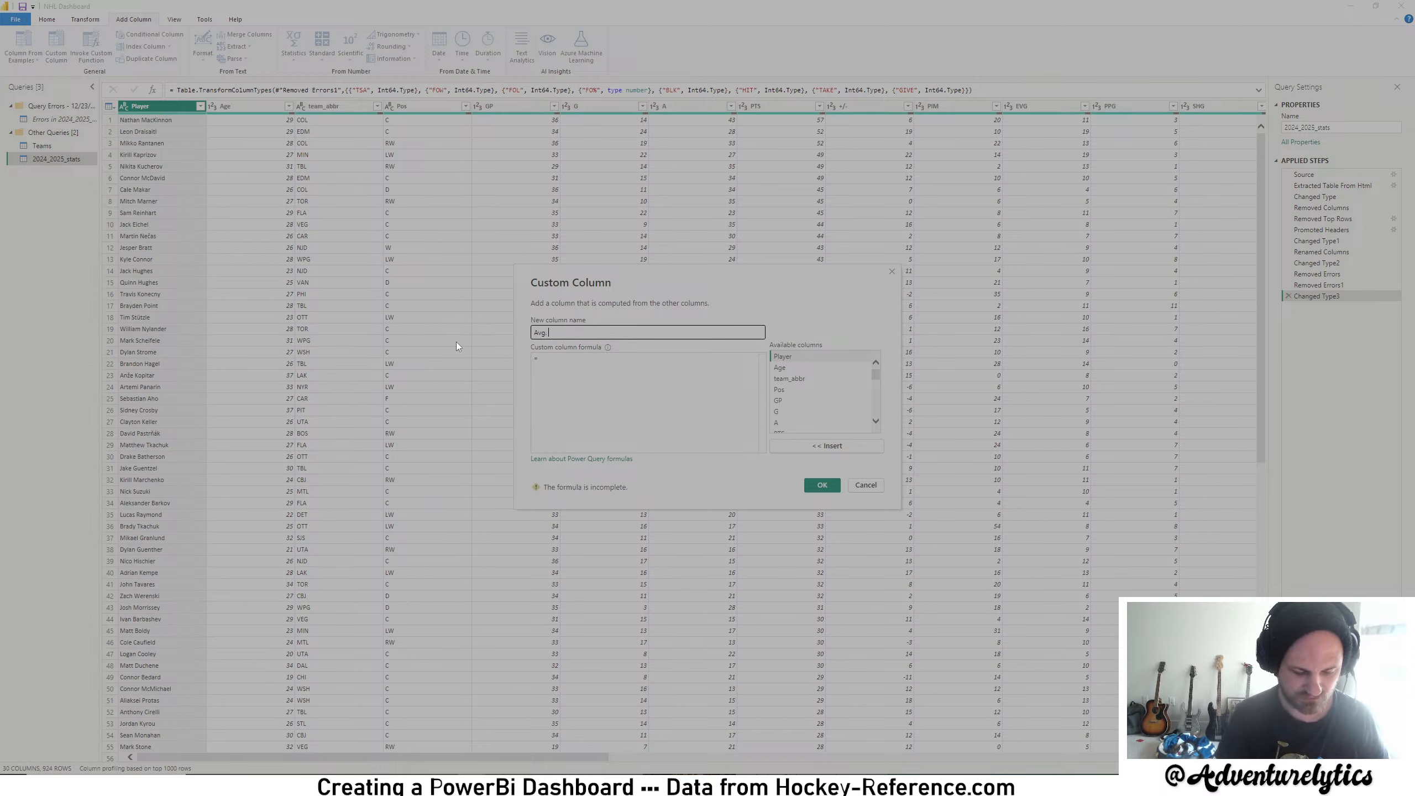
key(BackSpace)
key(BackSpace)
key(BackSpace)
key(BackSpace)
text(avg)
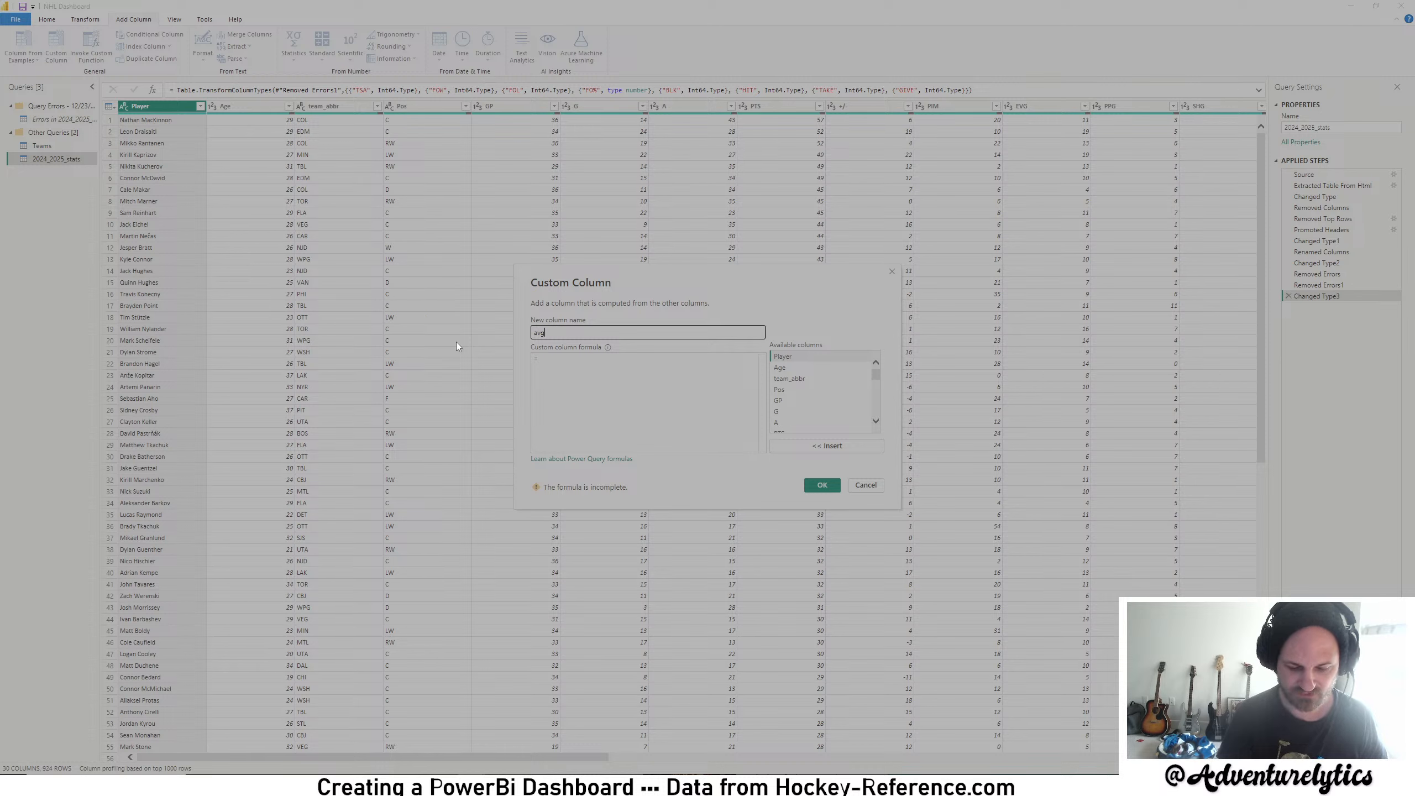
text(_goals_)
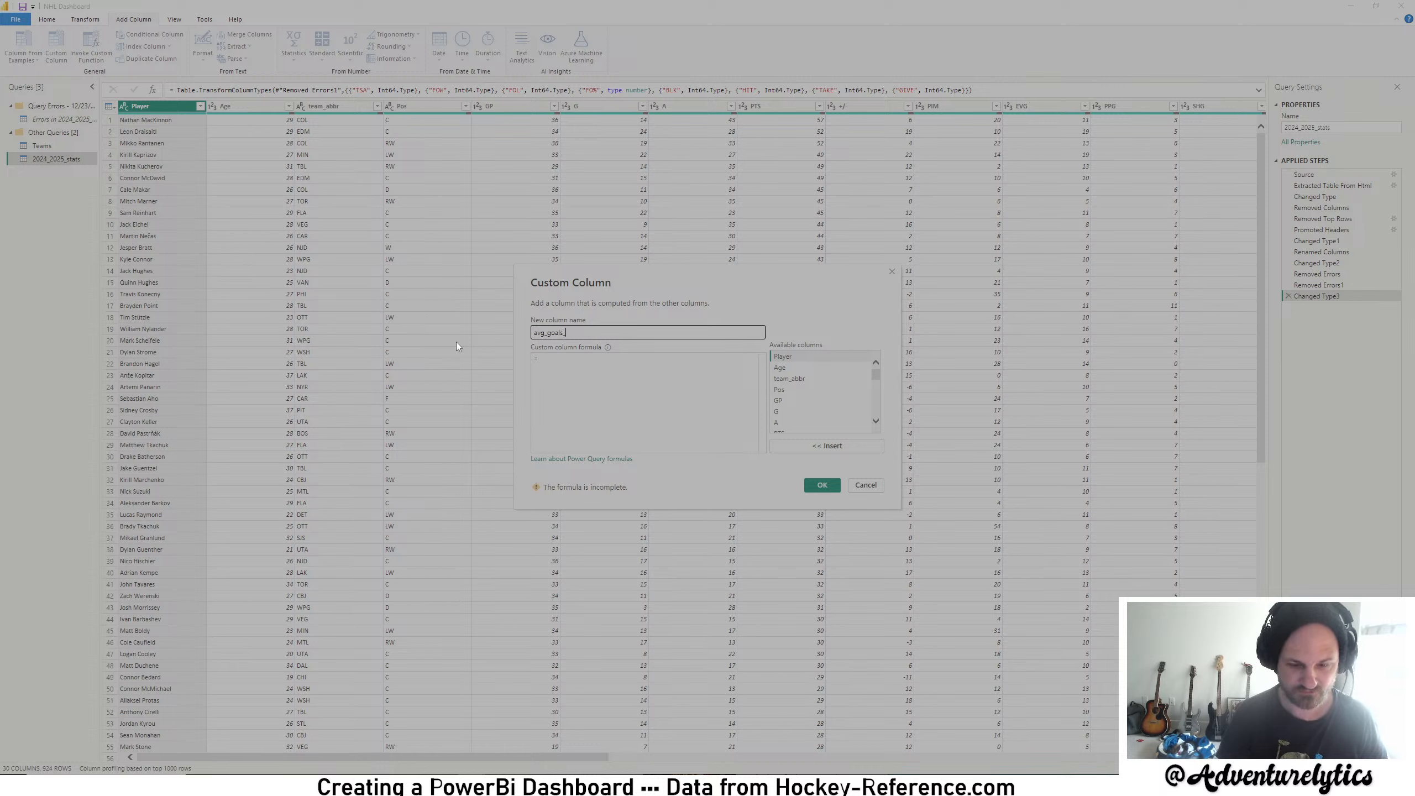
text(per_game)
key(Tab)
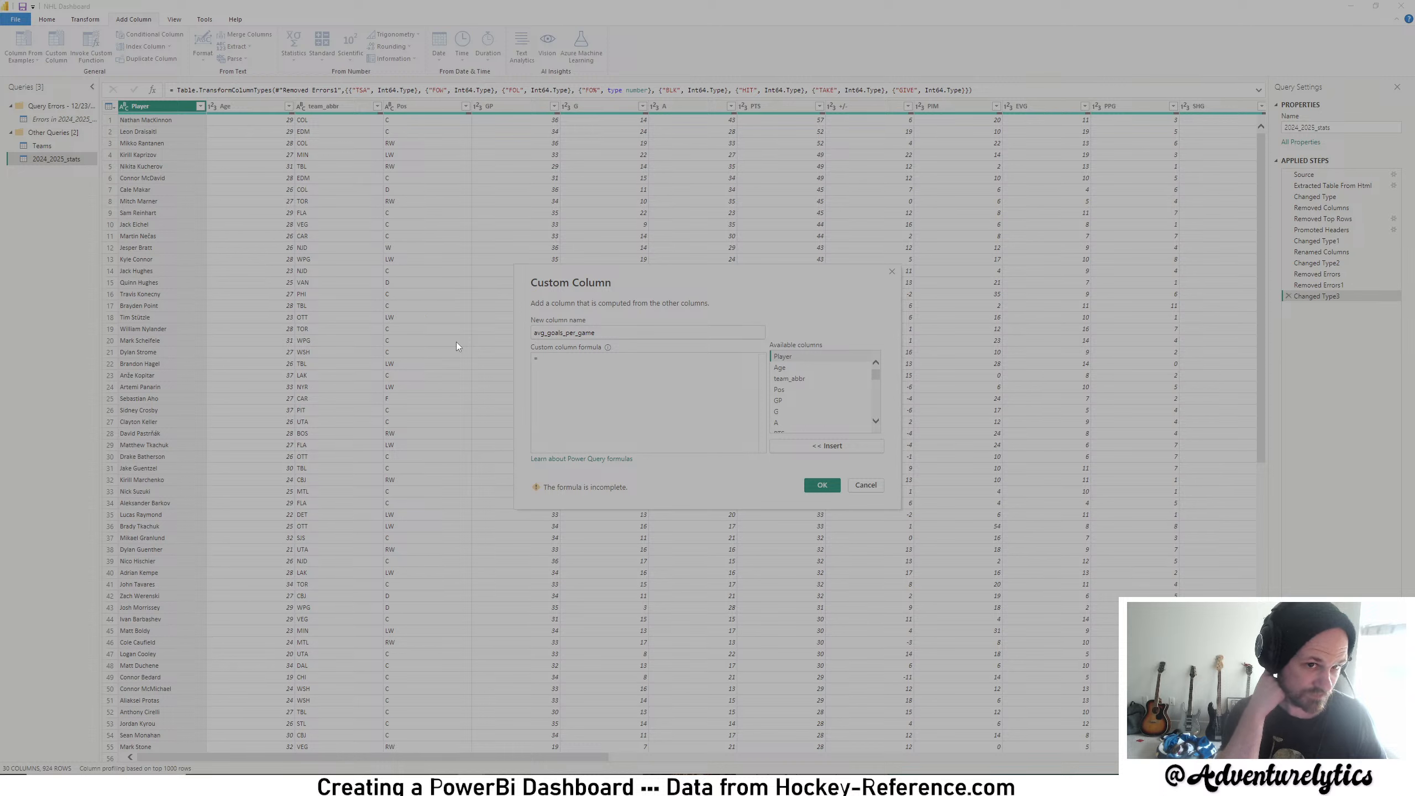
- Enter the formula [GP]/[G] for the avg_goals_per_game column and add the column to the query
text(GP)
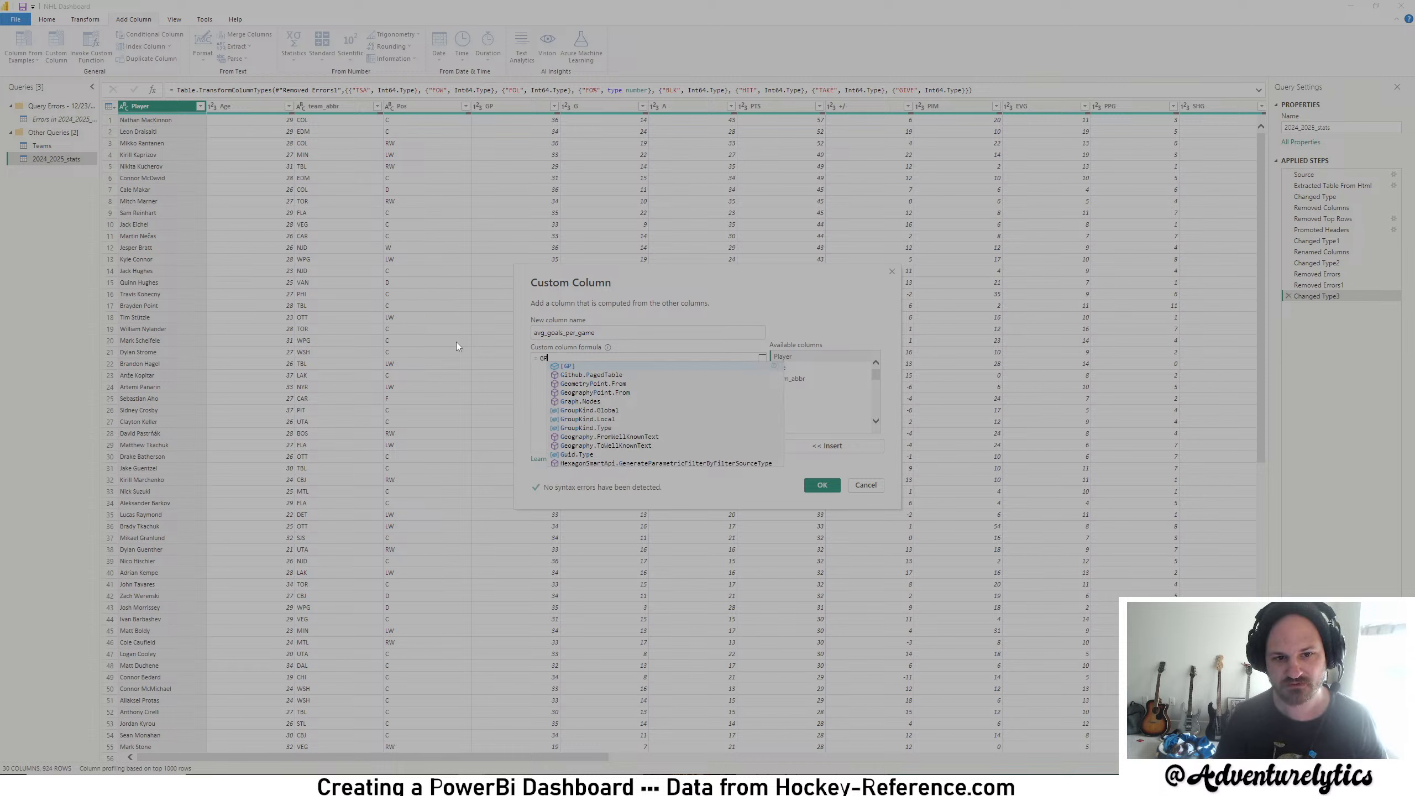
key(Tab)
text(/)
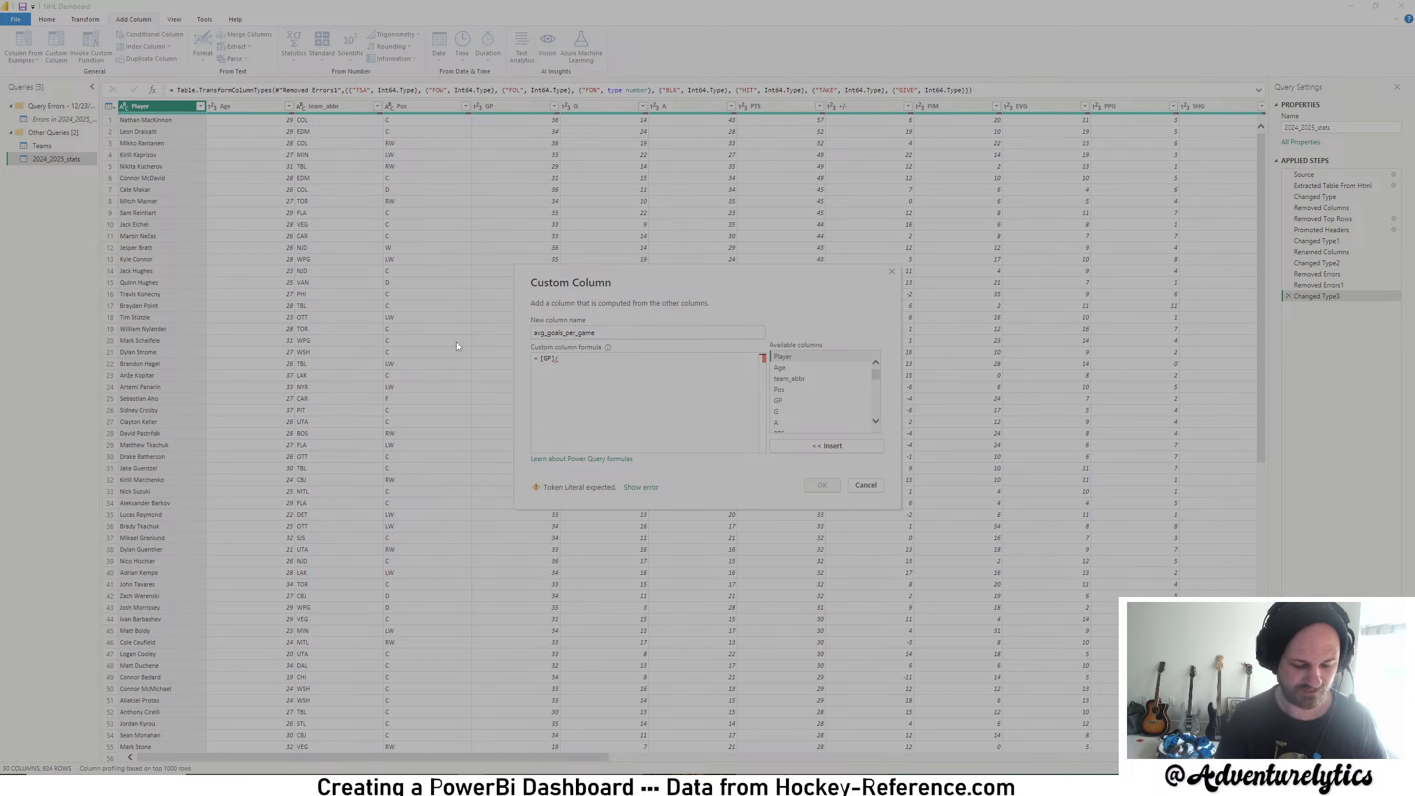
text(G)
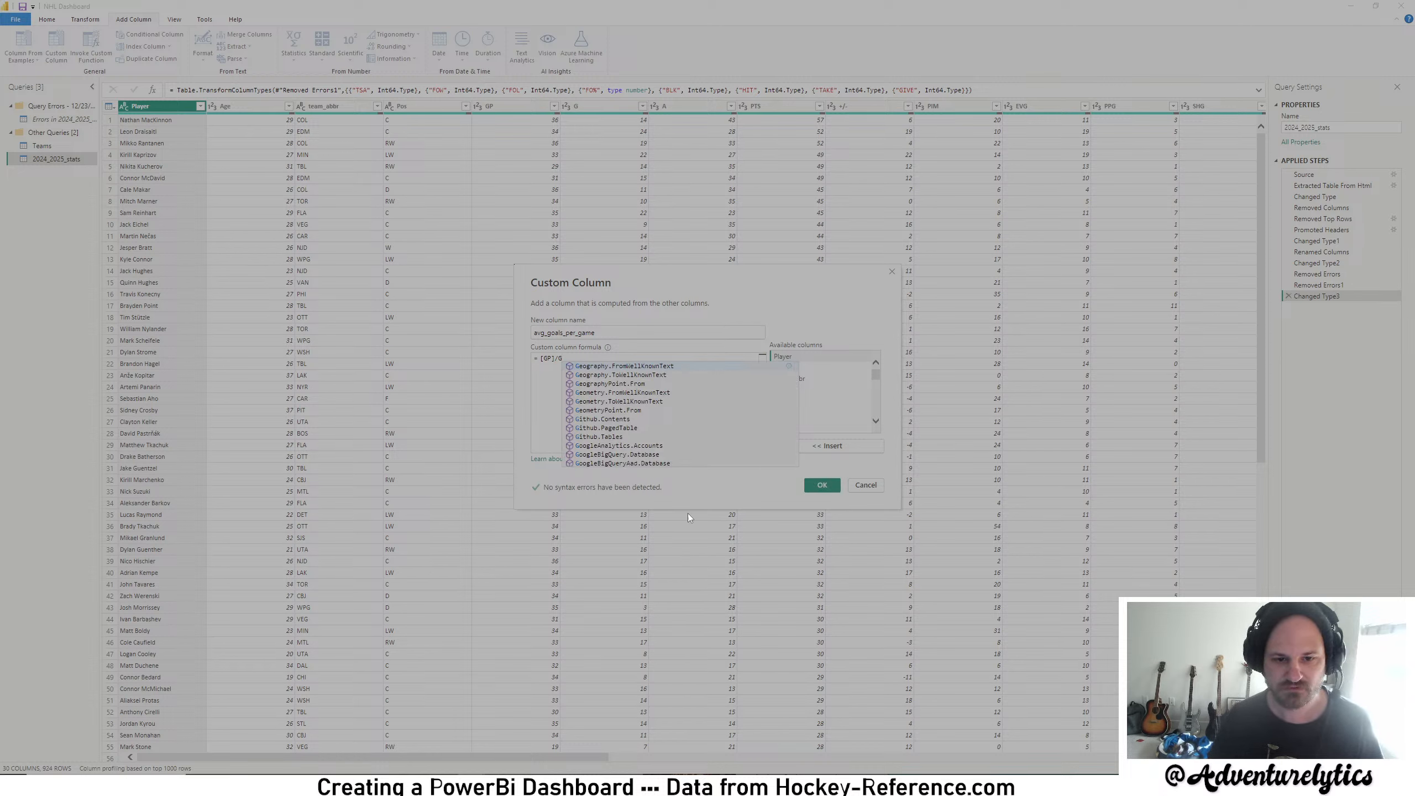
scroll(690, 446, down, 3)
click(634, 452)
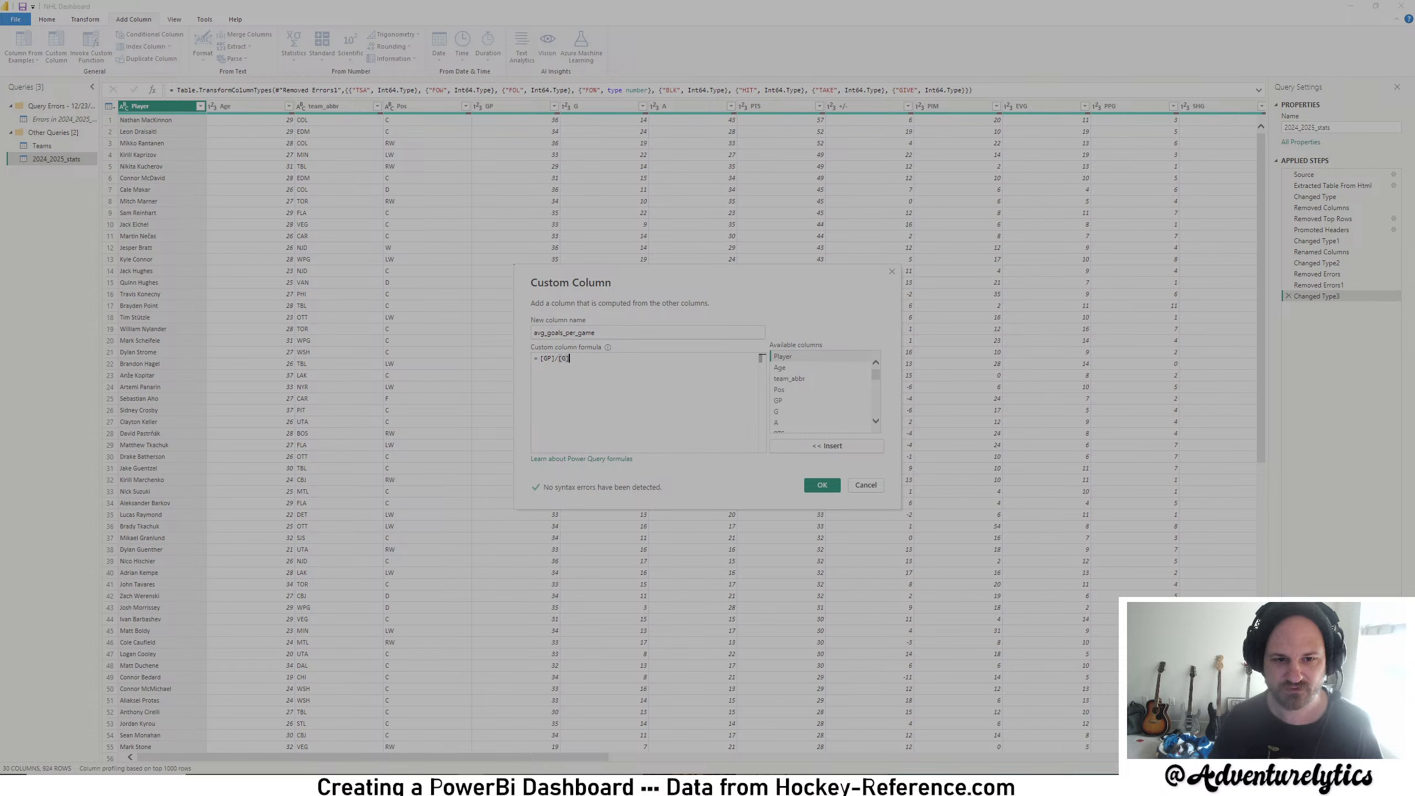
click(832, 489)
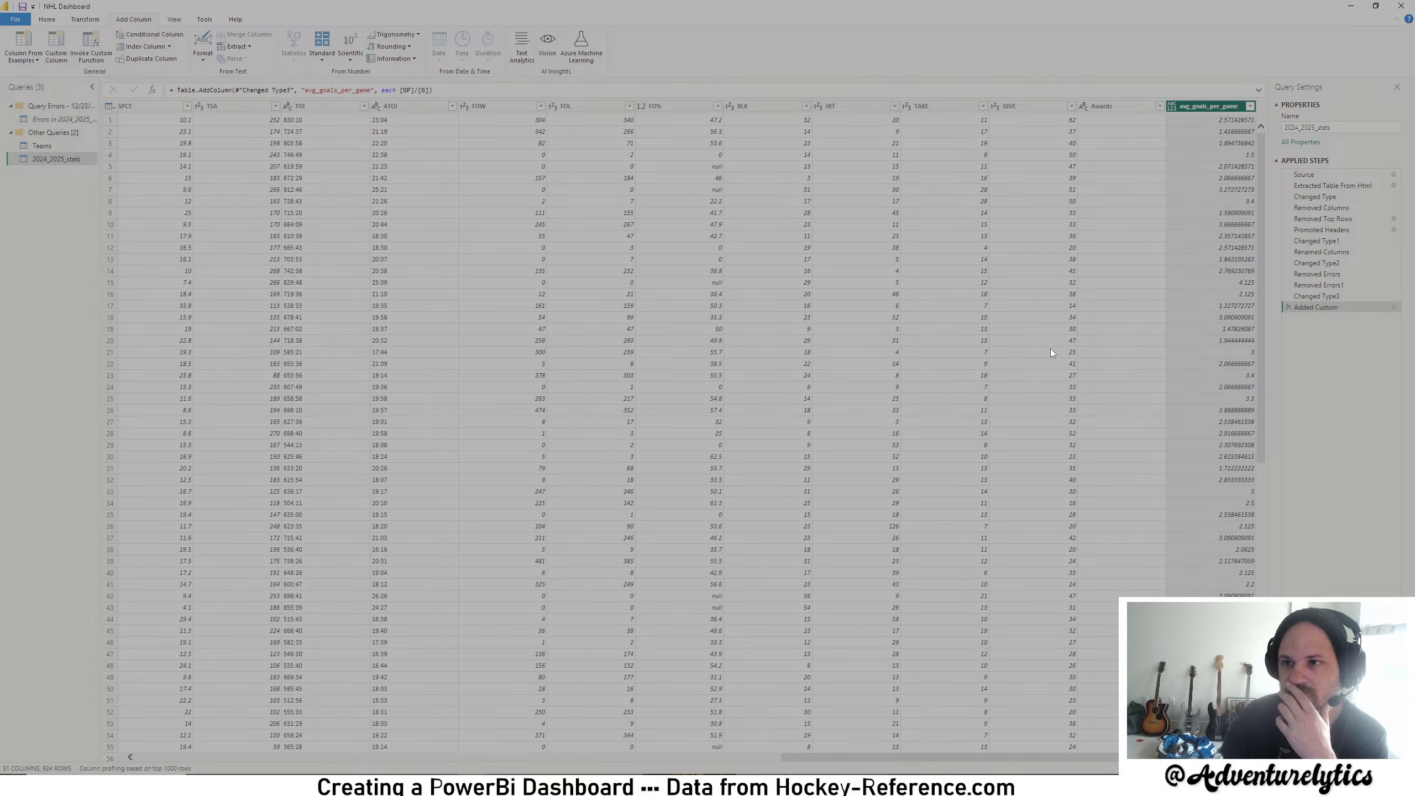
- Correct the avg_goals_per_game formula to [G]/[GP] and set the column's data type to Decimal Number
click(411, 89)
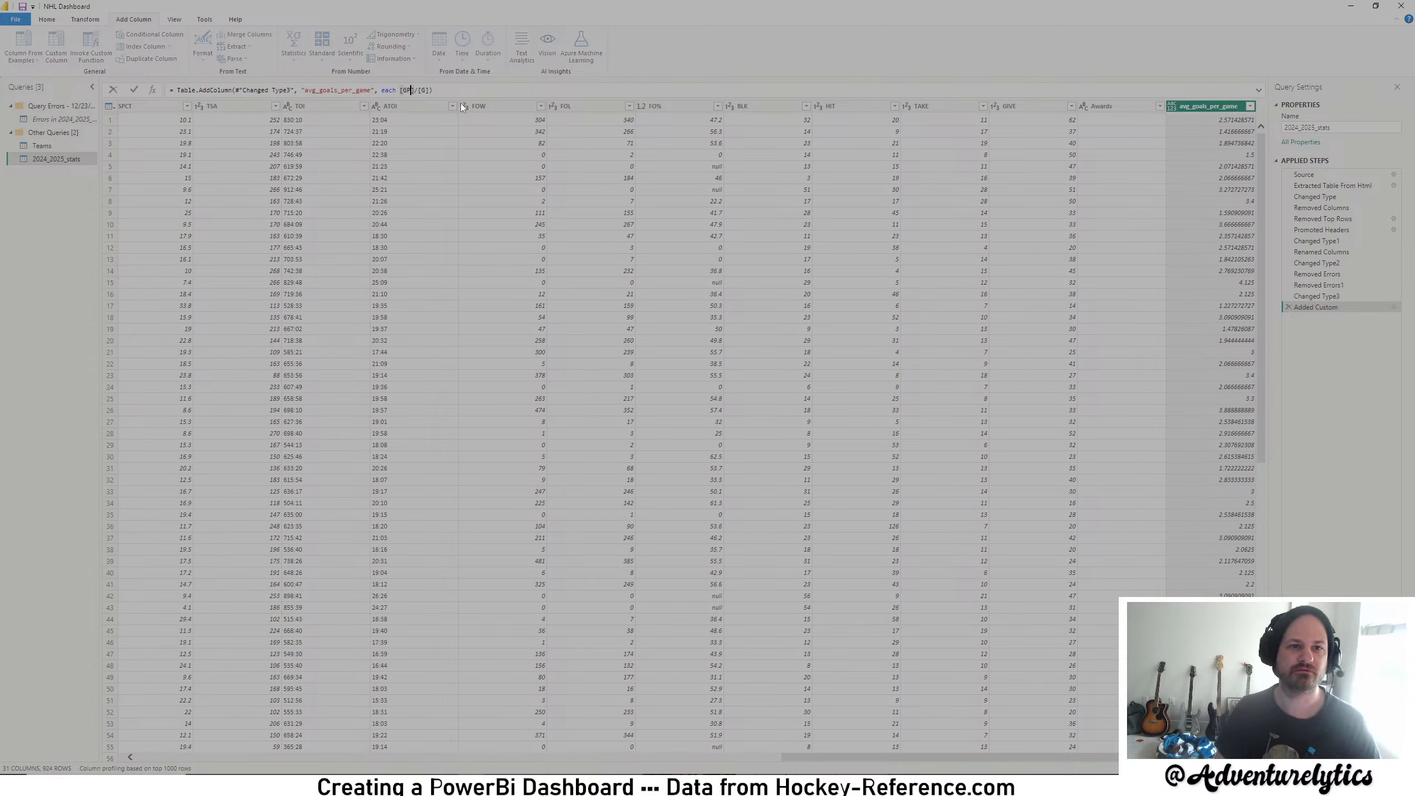
key(BackSpace)
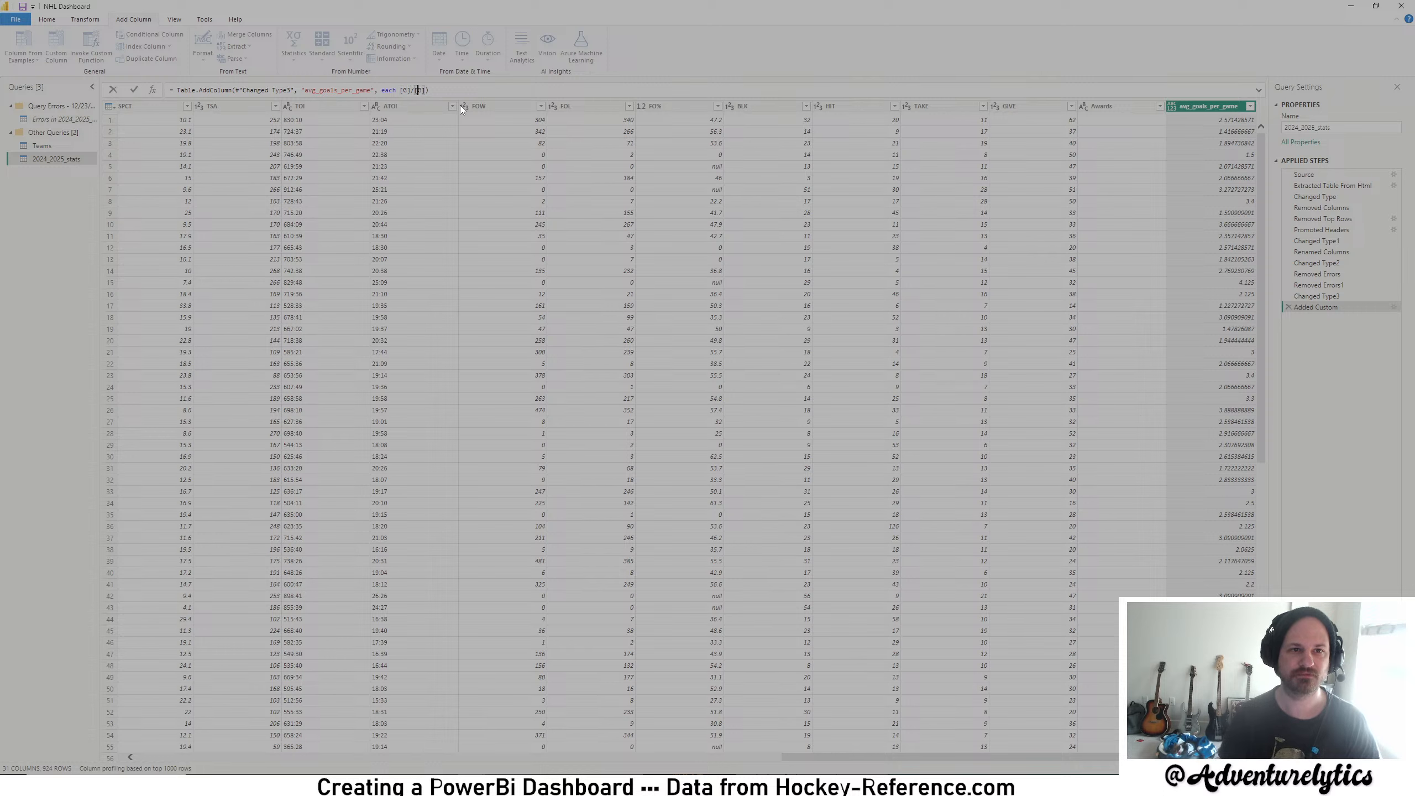
text(P)
key(Return)
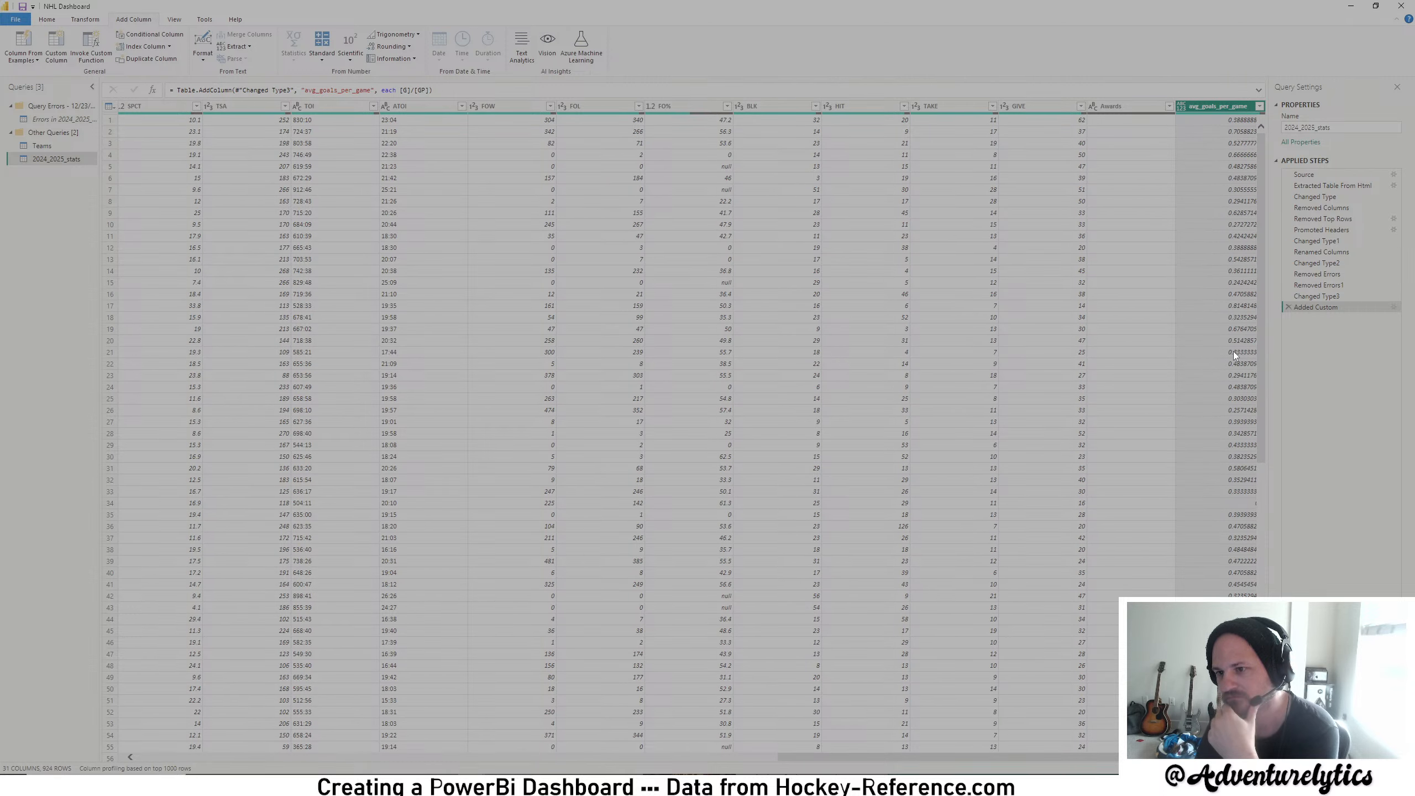
click(1182, 107)
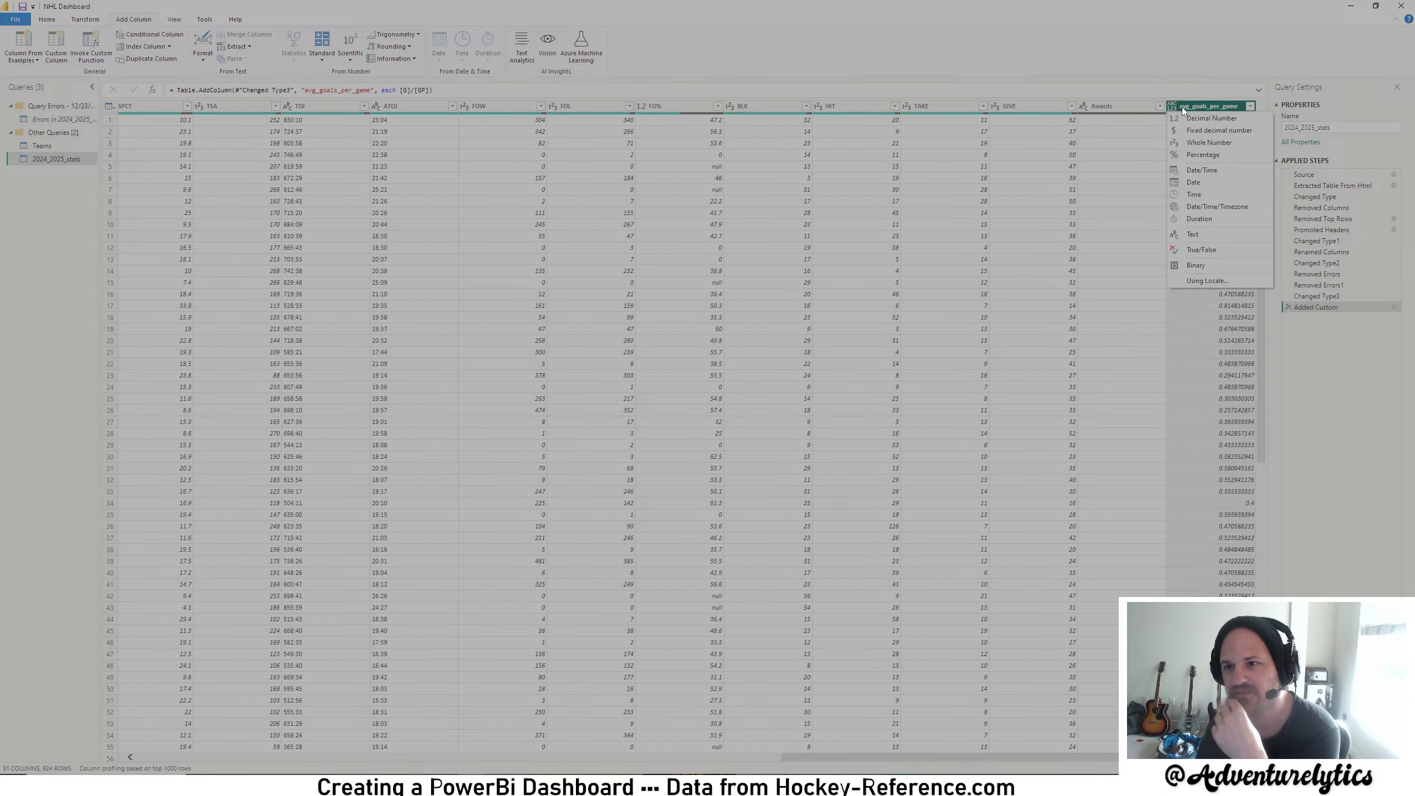
click(1216, 121)
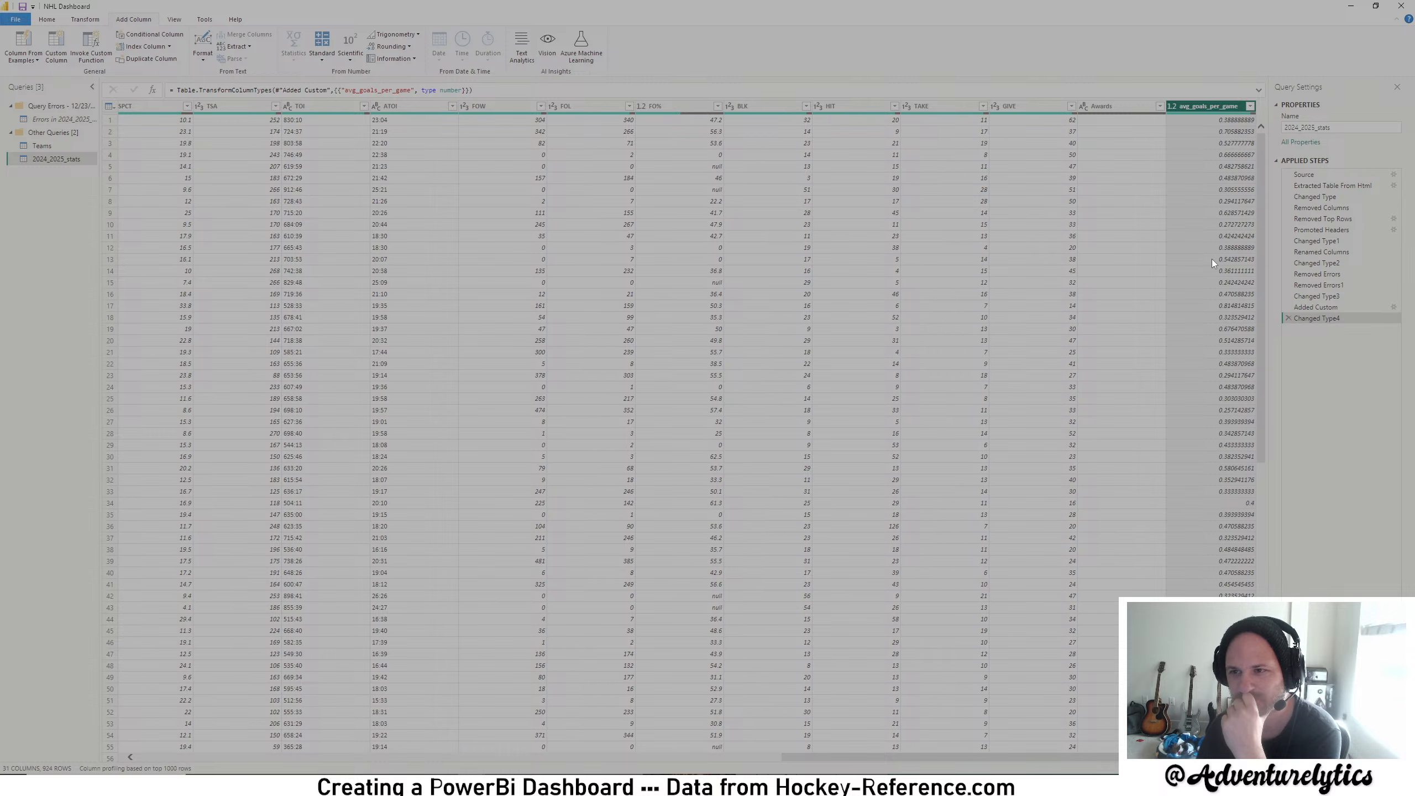
- Close Power Query Editor applying the changes, and format the avg_goals_per_game column to three decimal places
click(47, 20)
click(15, 44)
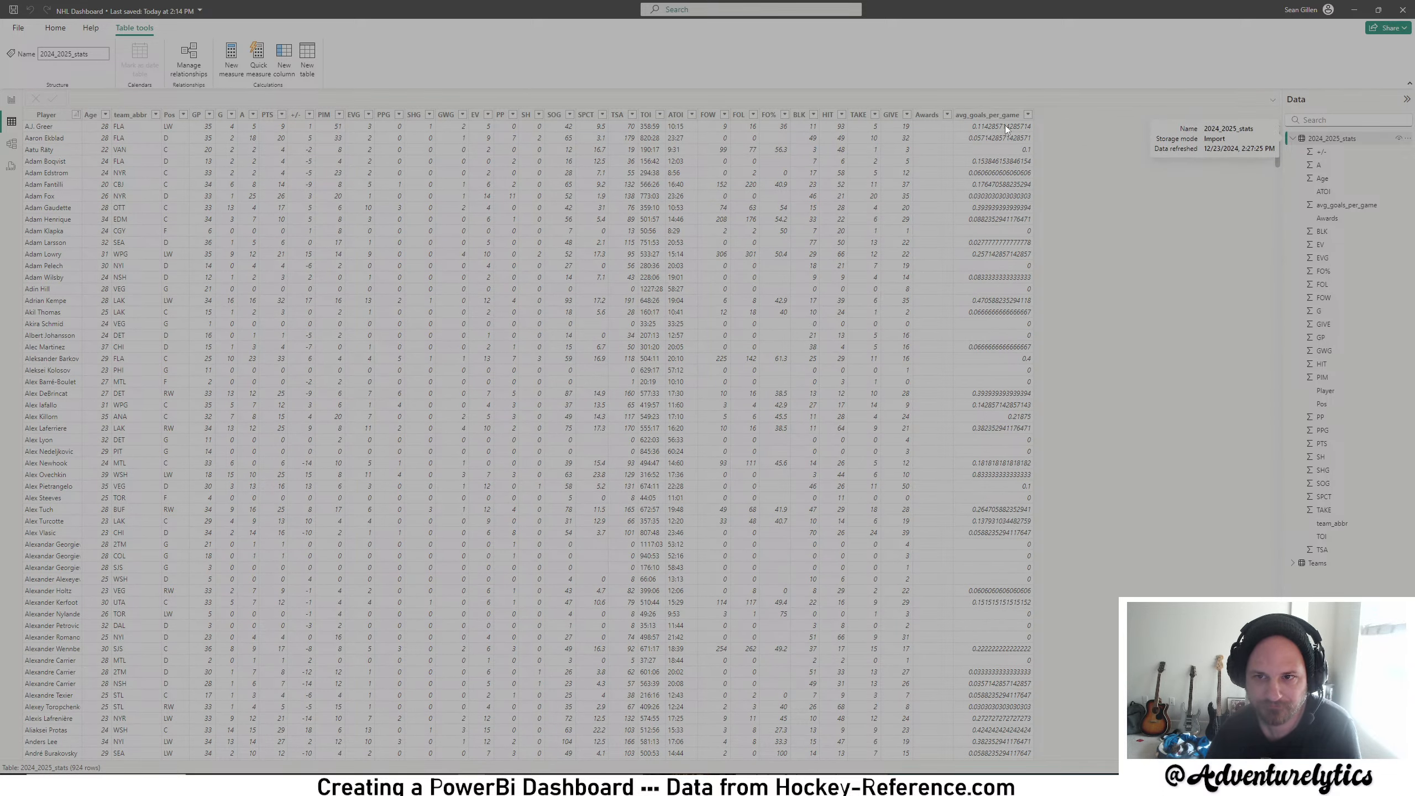
click(1014, 116)
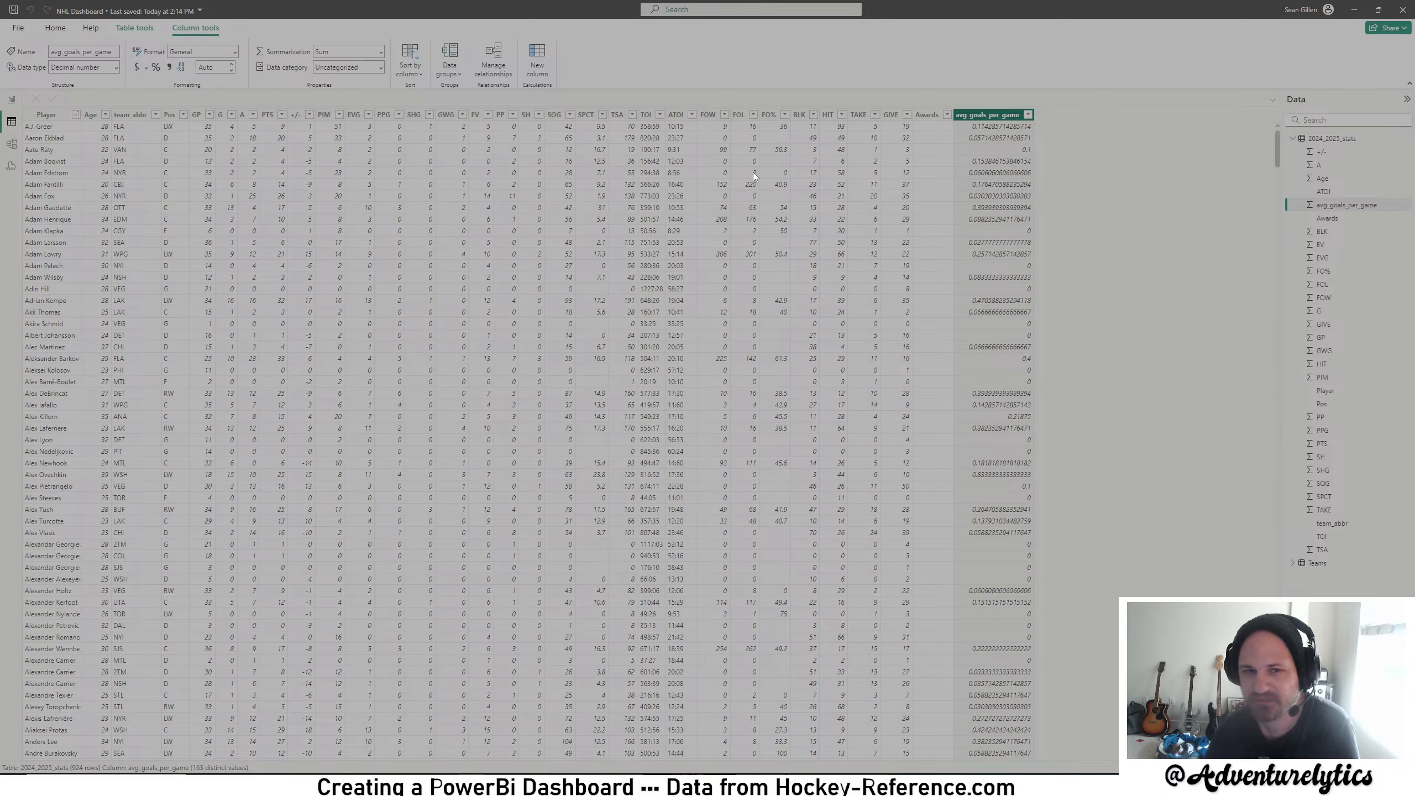
click(231, 67)
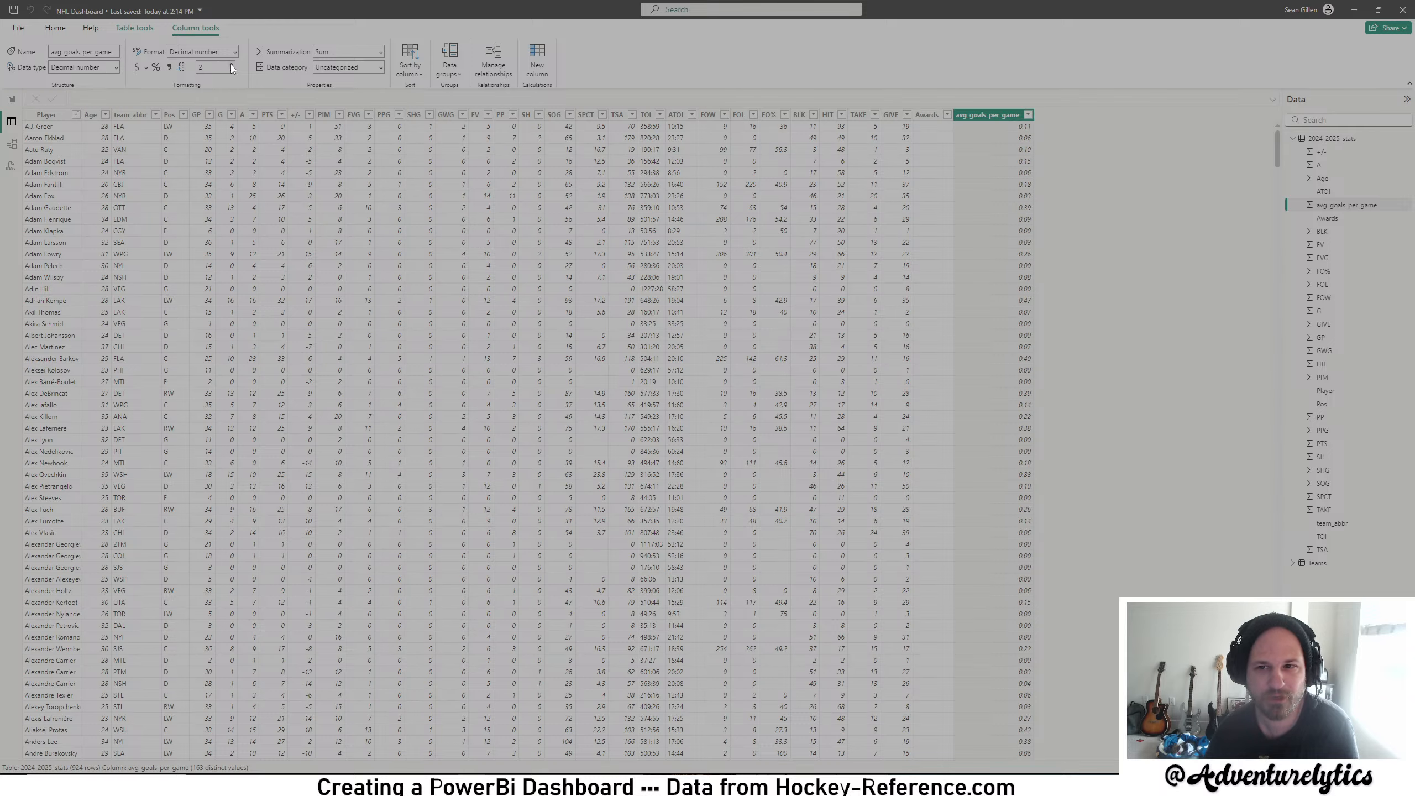
click(232, 66)
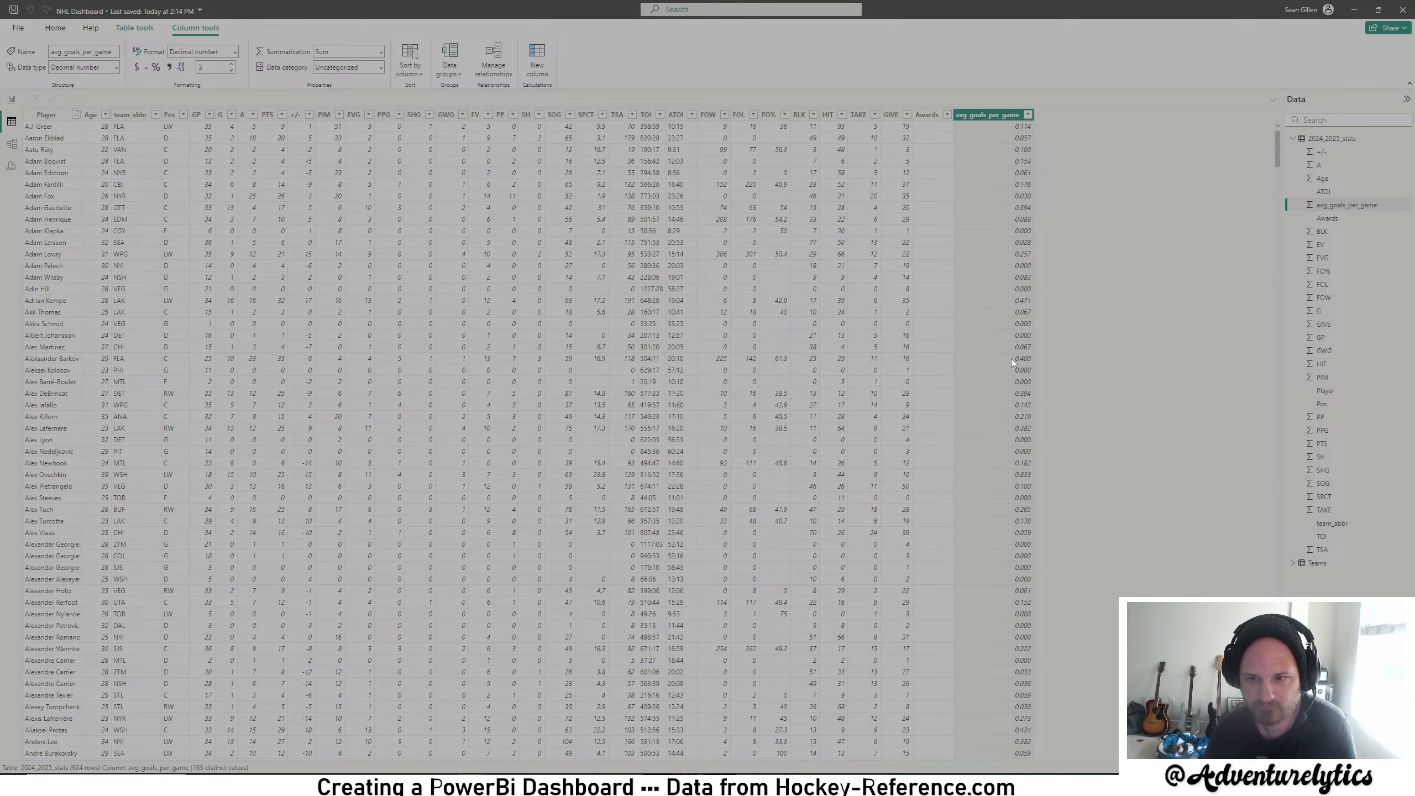
- Replace Sum of G with avg_goals_per_game as the Y-axis field of the player column chart in the report
click(11, 101)
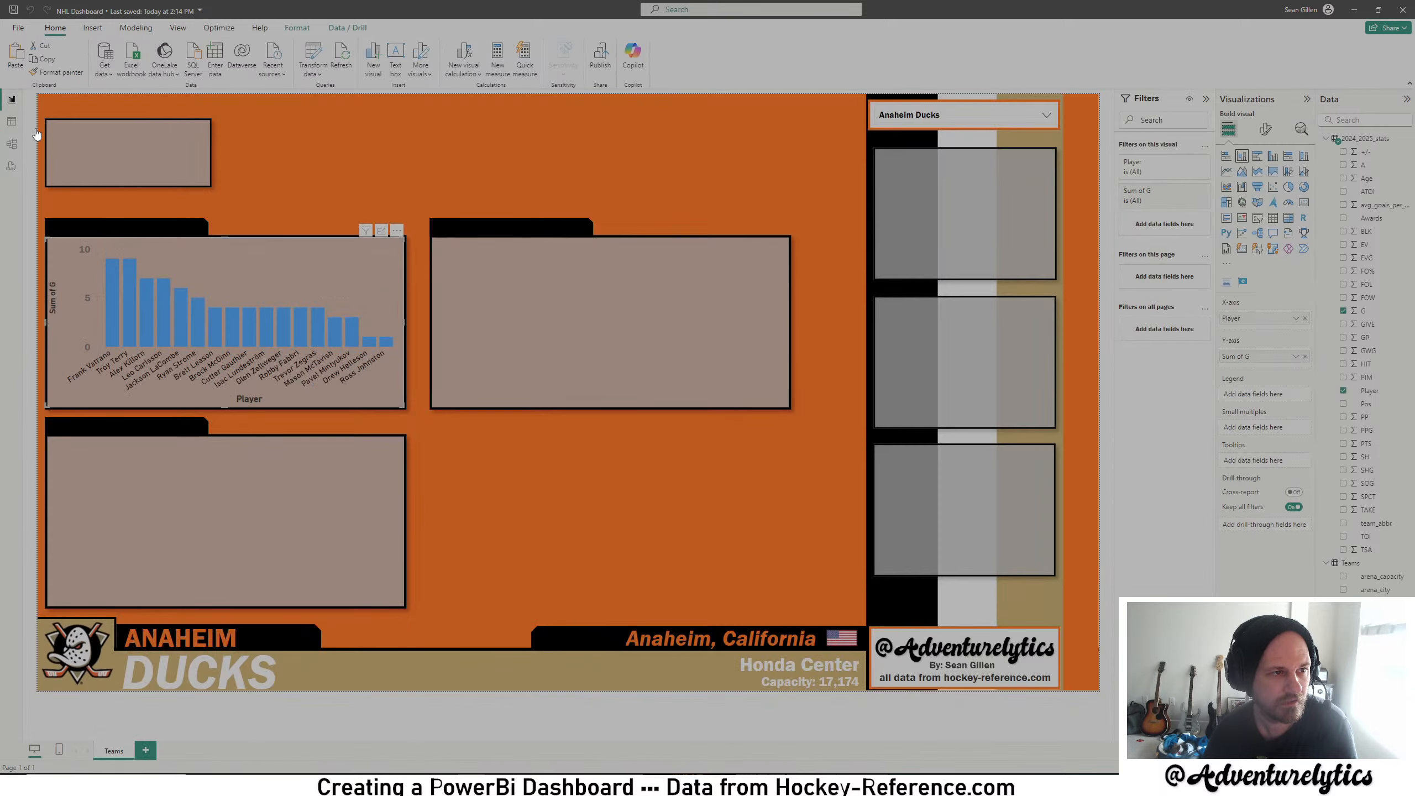
click(1305, 356)
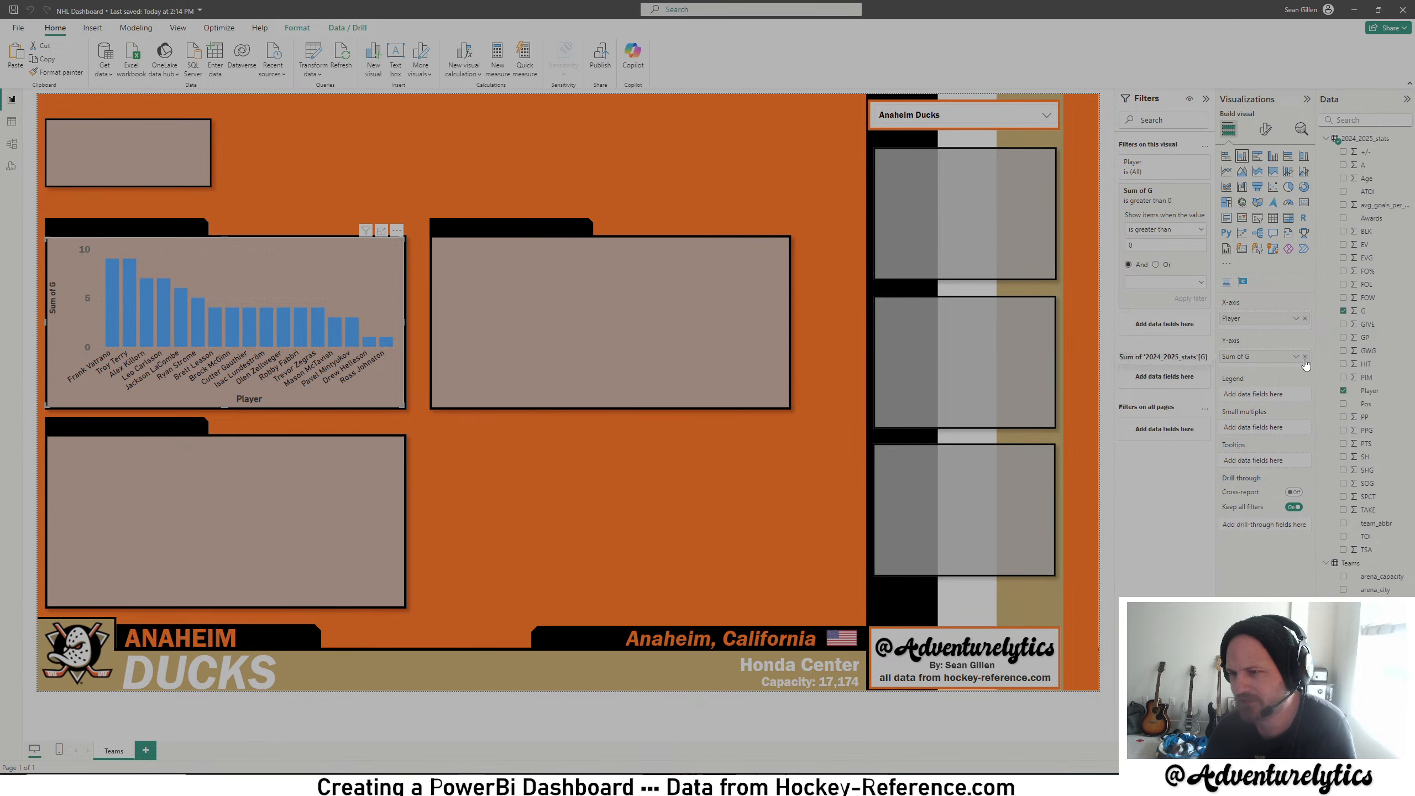
drag(1376, 205, 1260, 354)
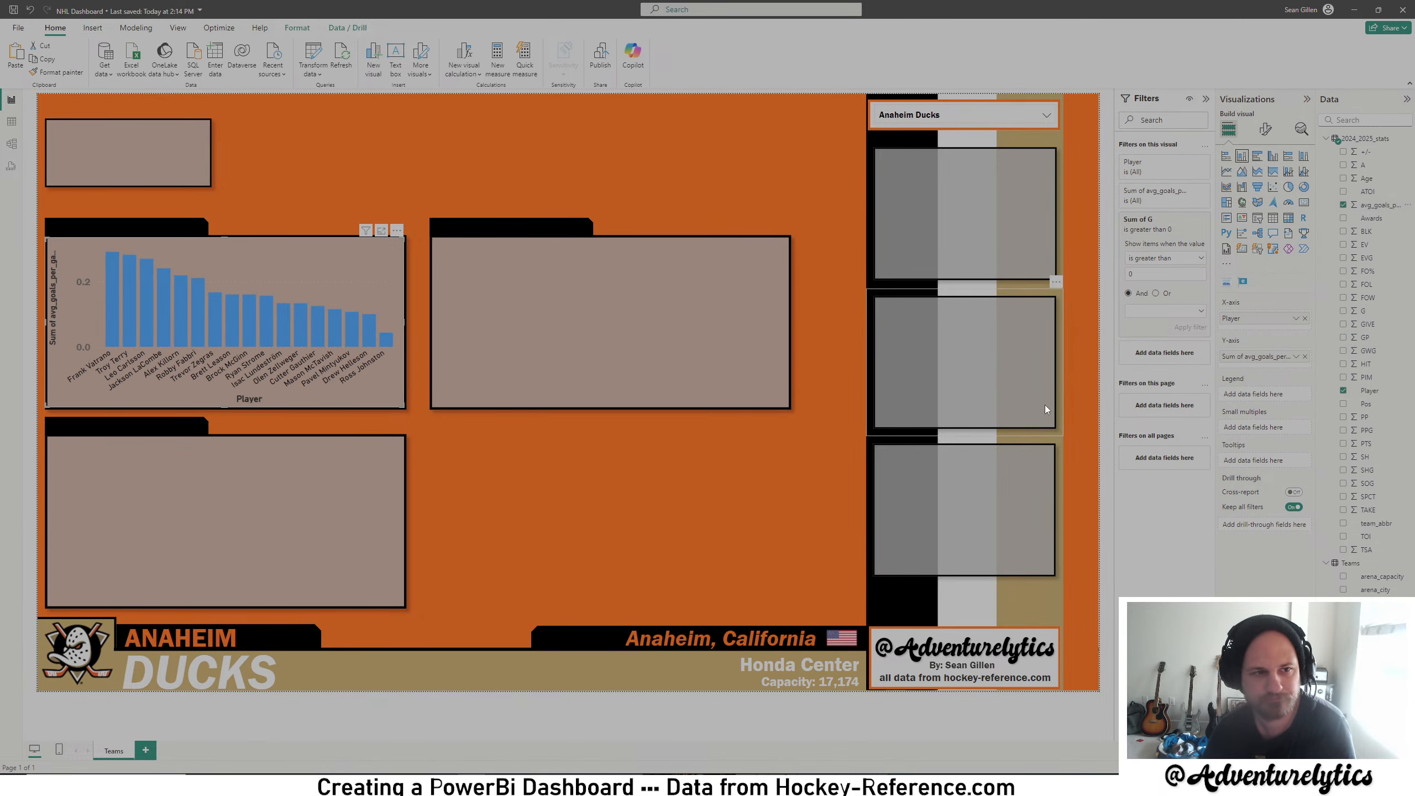
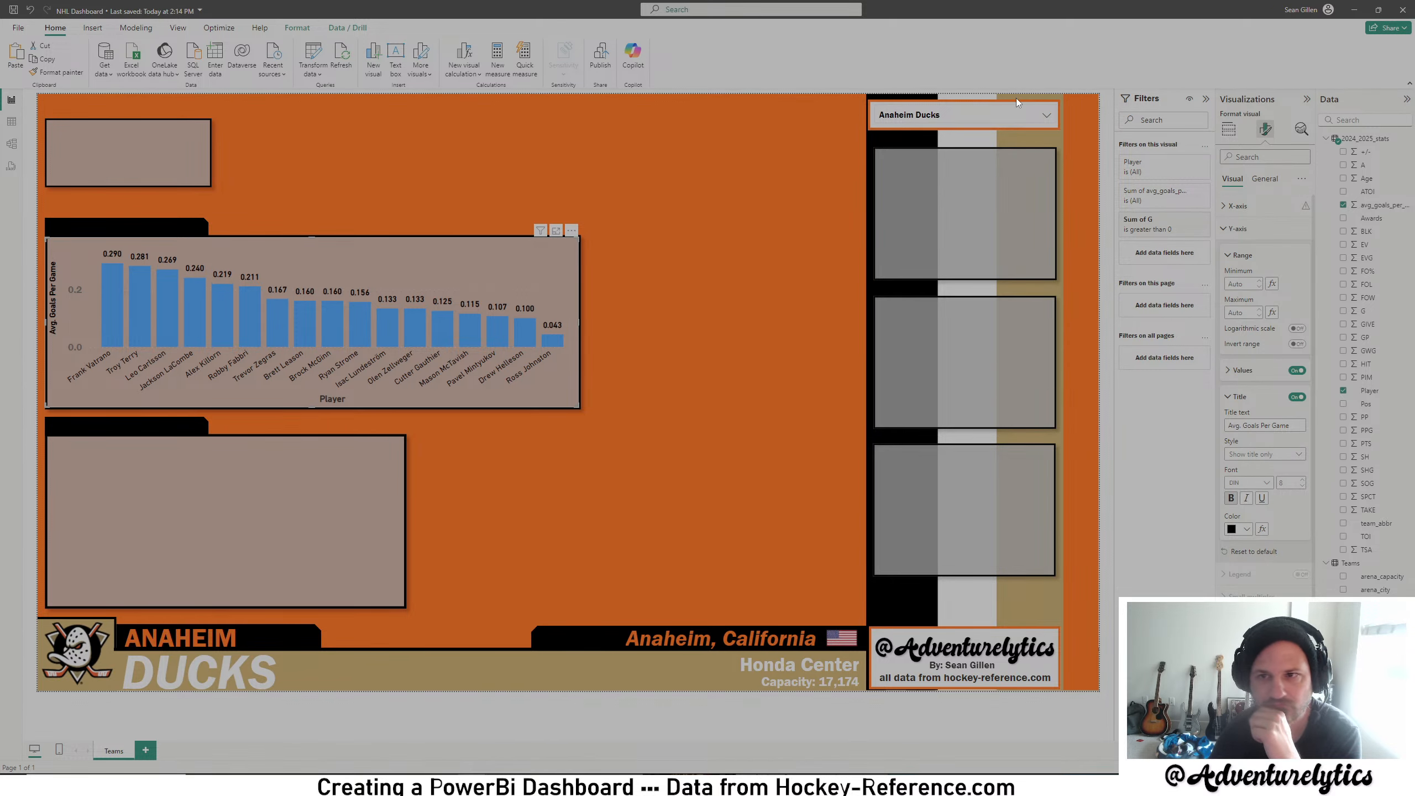
- Filter the dashboard to the Boston Bruins and collapse the chart's Y-axis range and title settings
click(1045, 114)
click(922, 153)
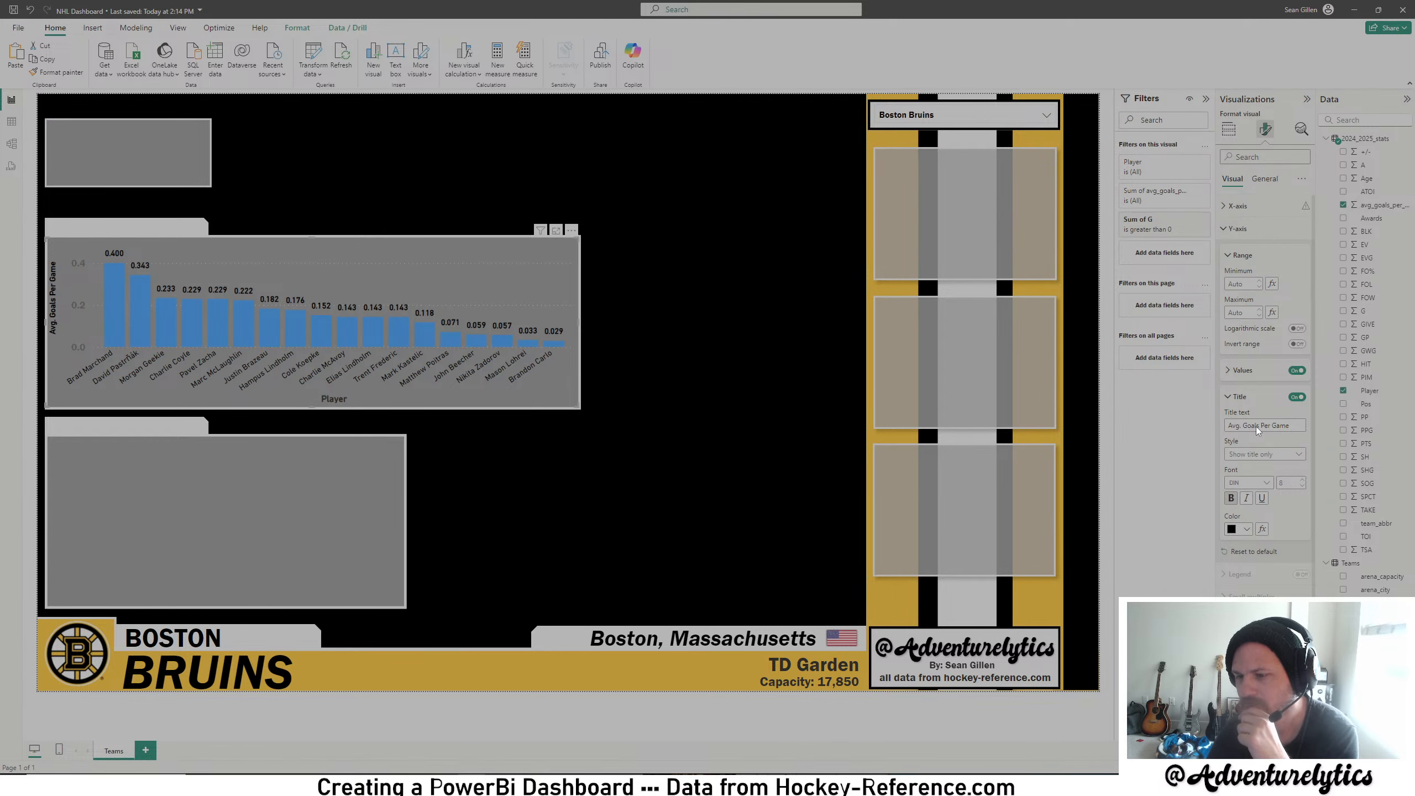
scroll(1280, 569, down, 1)
scroll(1282, 596, down, 5)
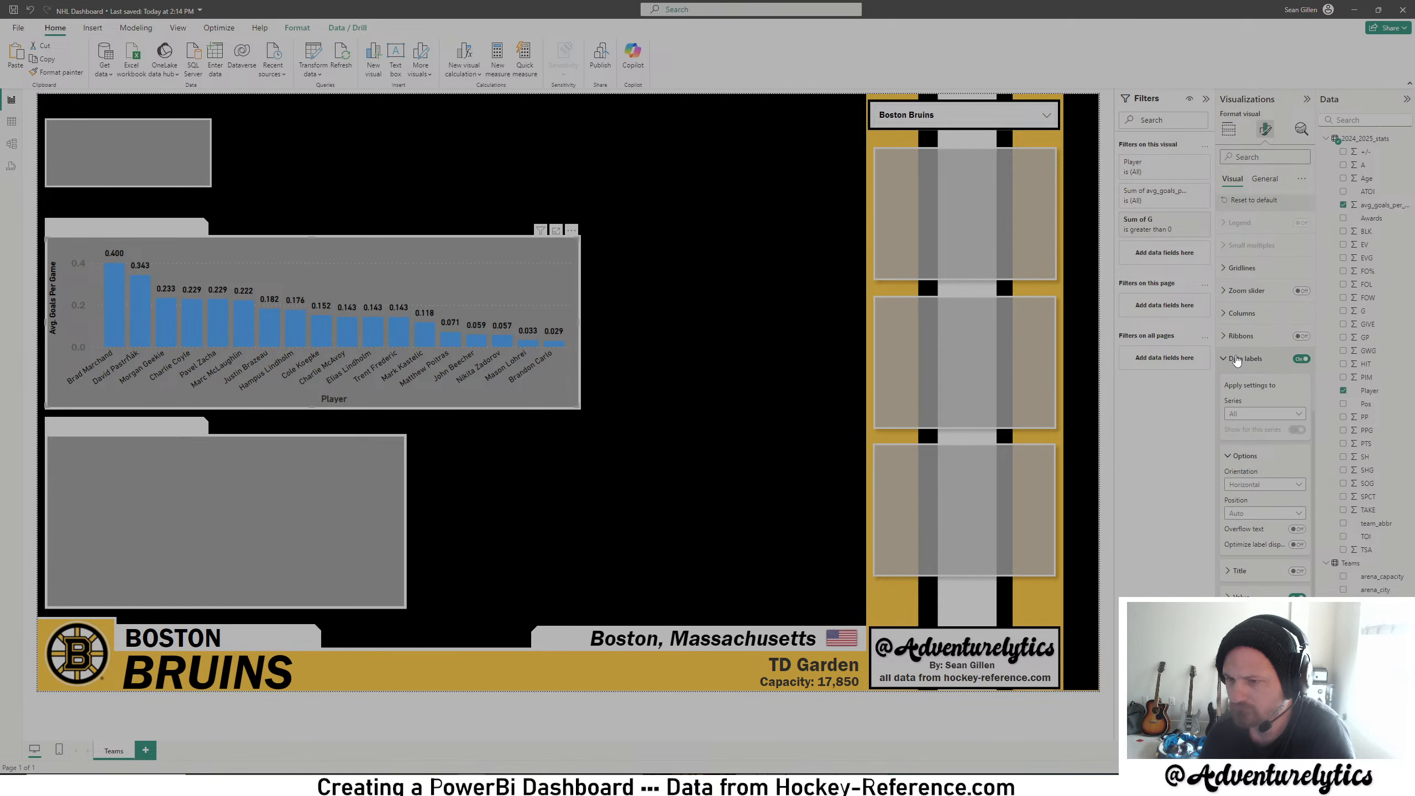
scroll(1248, 474, up, 5)
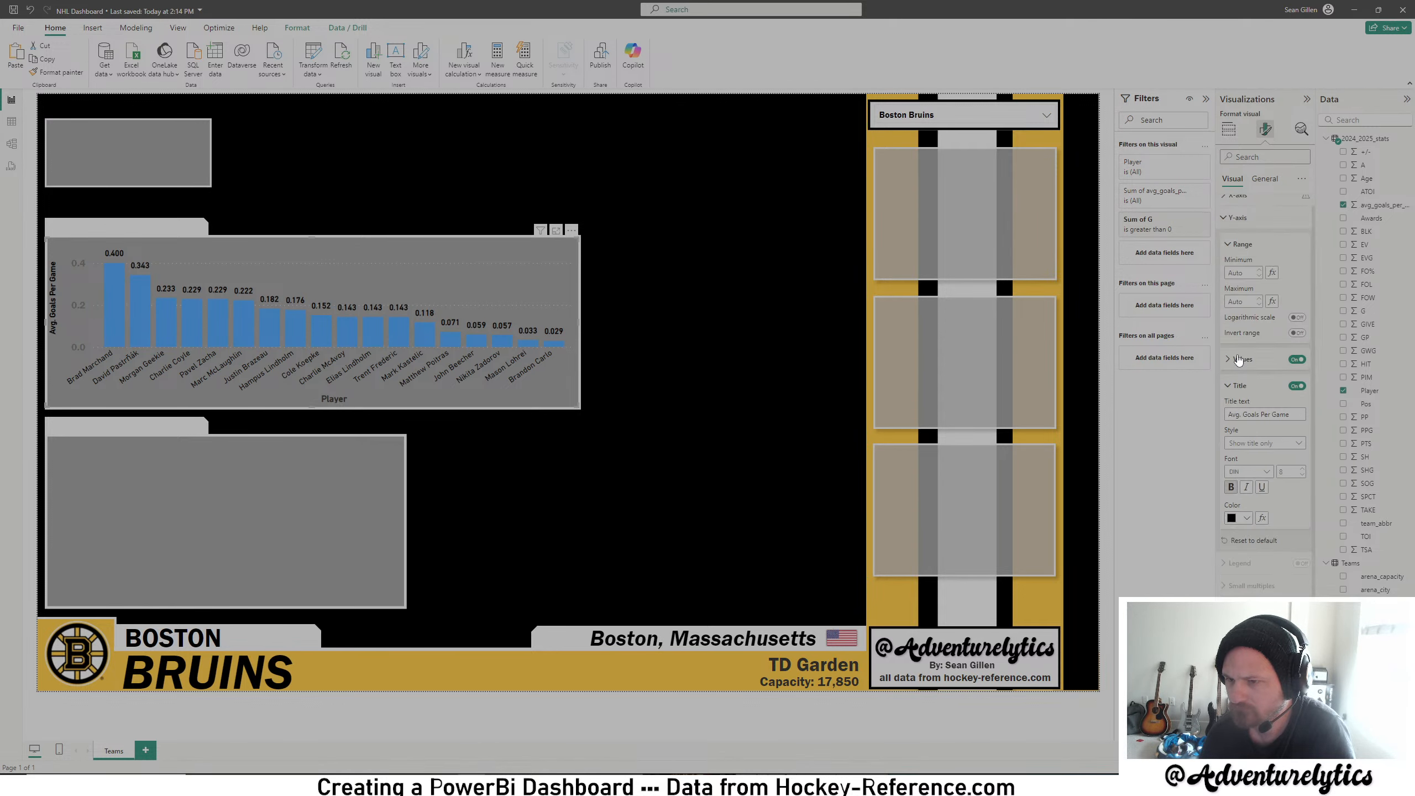
click(1237, 390)
click(1244, 258)
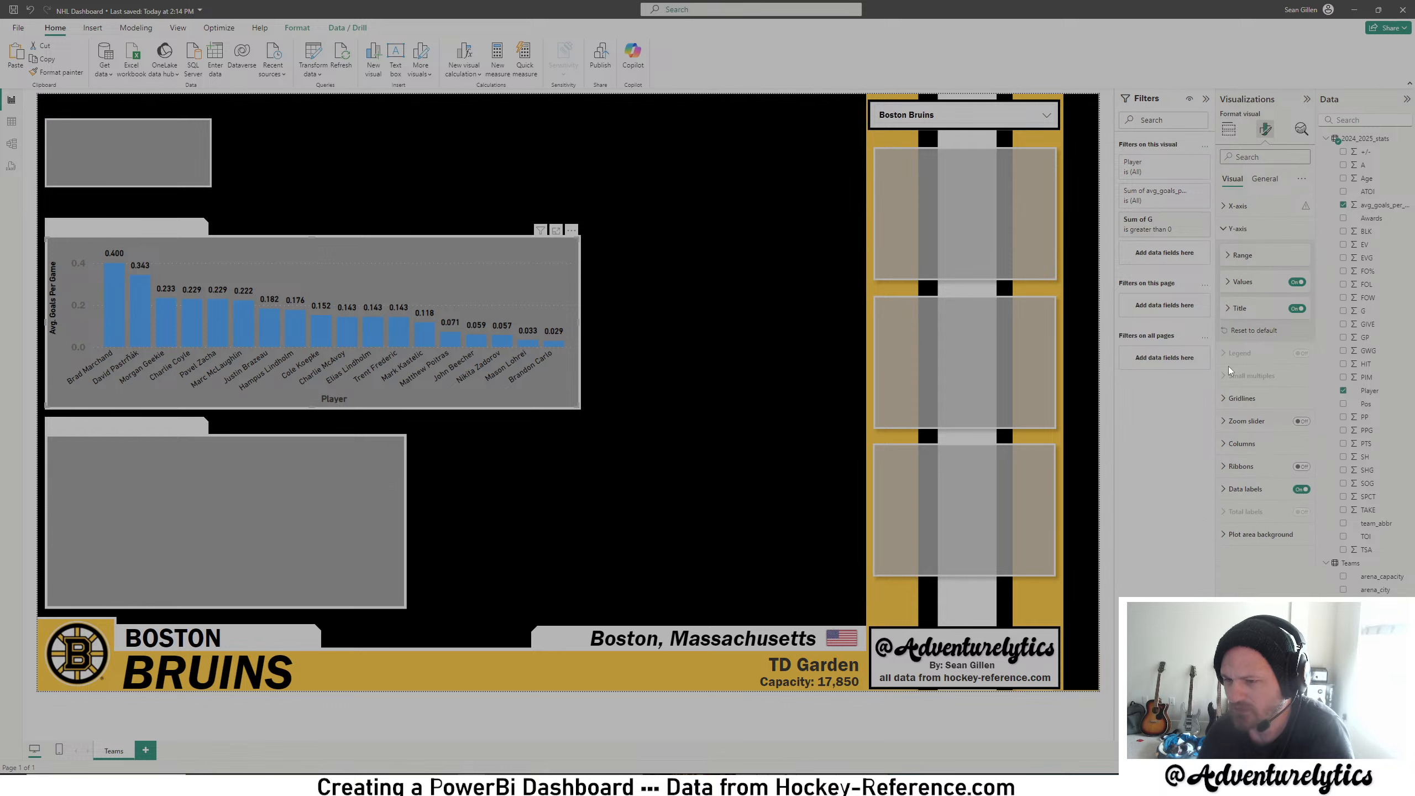
- Base the chart's conditional column color on the Teams table's team_mascot field, with a rule matching the value Bruins
click(1242, 443)
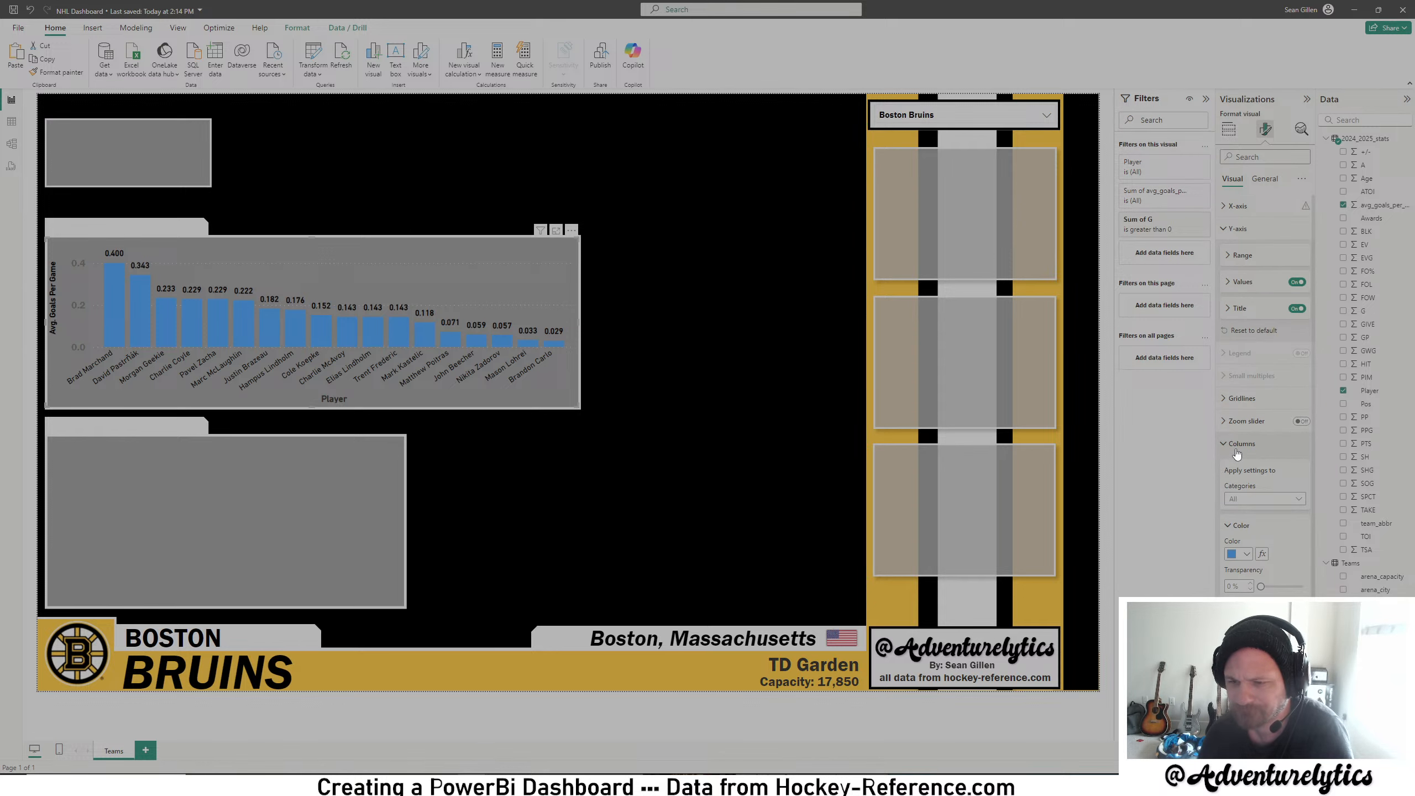
click(1262, 554)
click(606, 316)
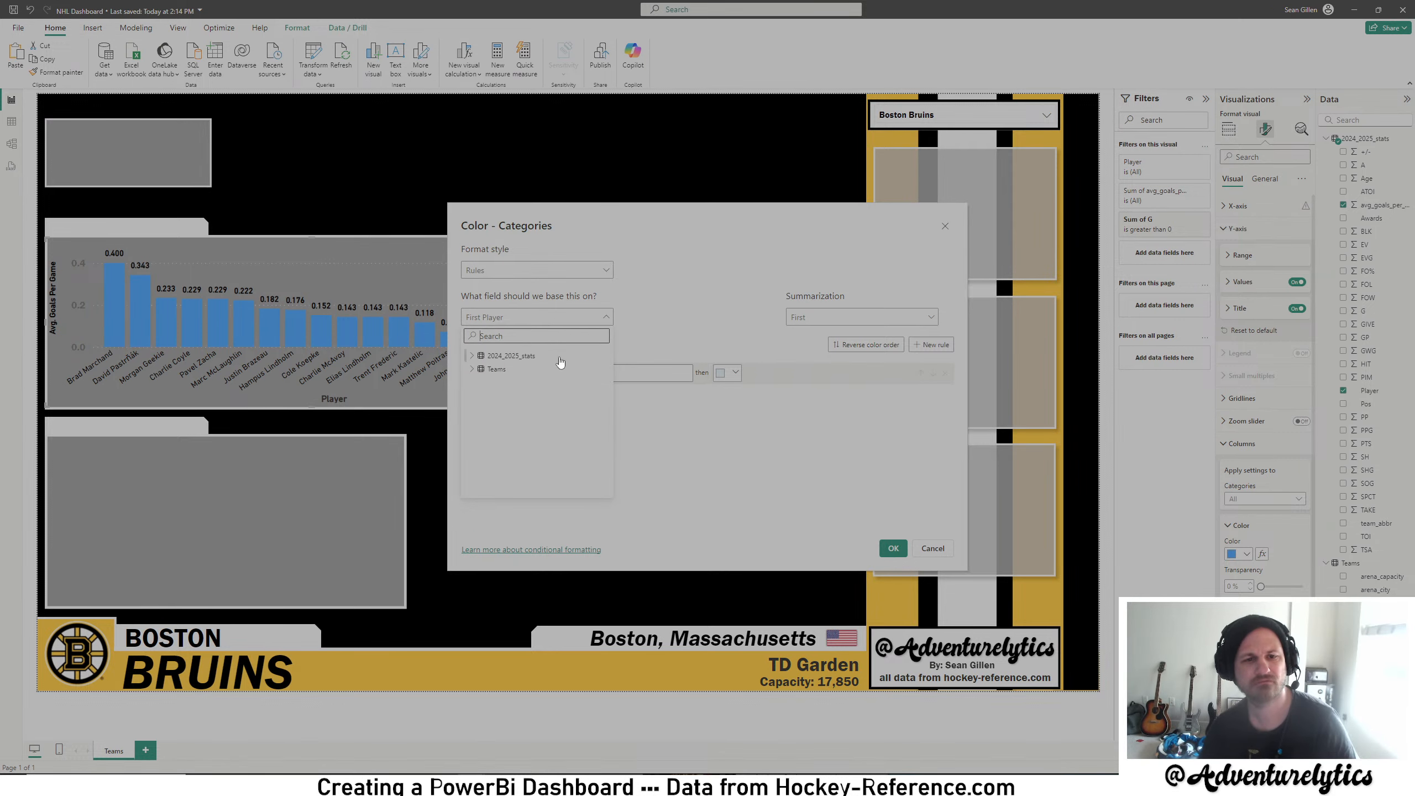
click(471, 369)
scroll(557, 423, down, 3)
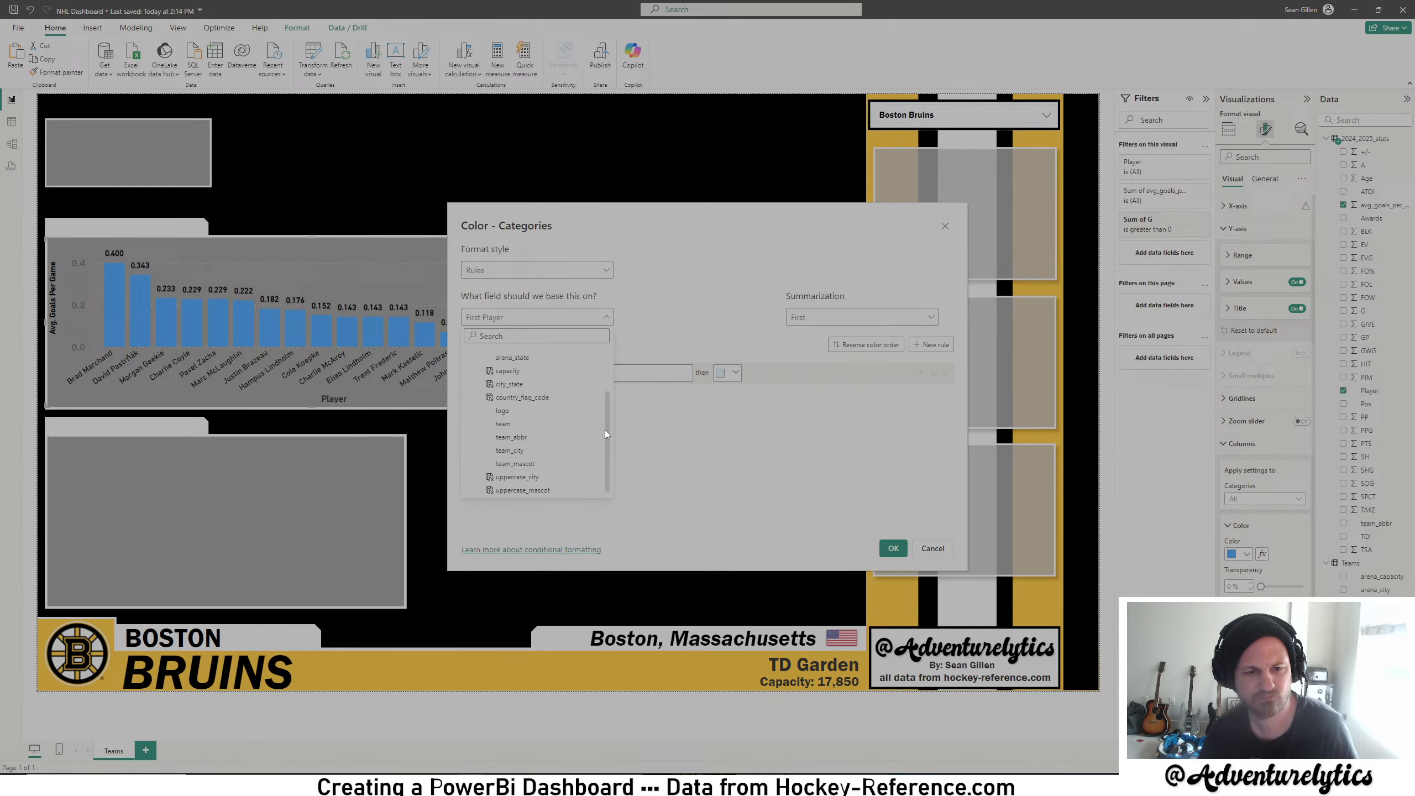
click(536, 461)
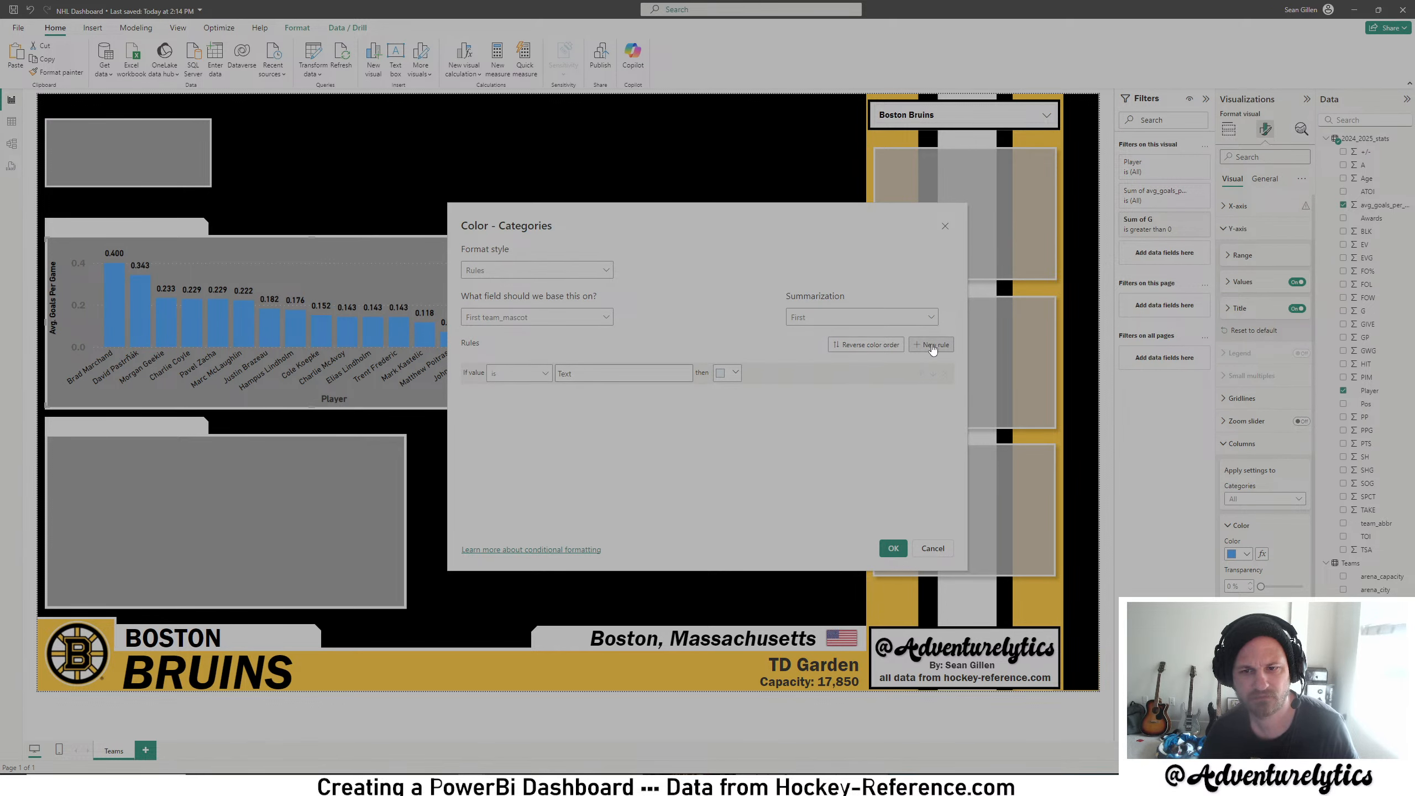
click(646, 377)
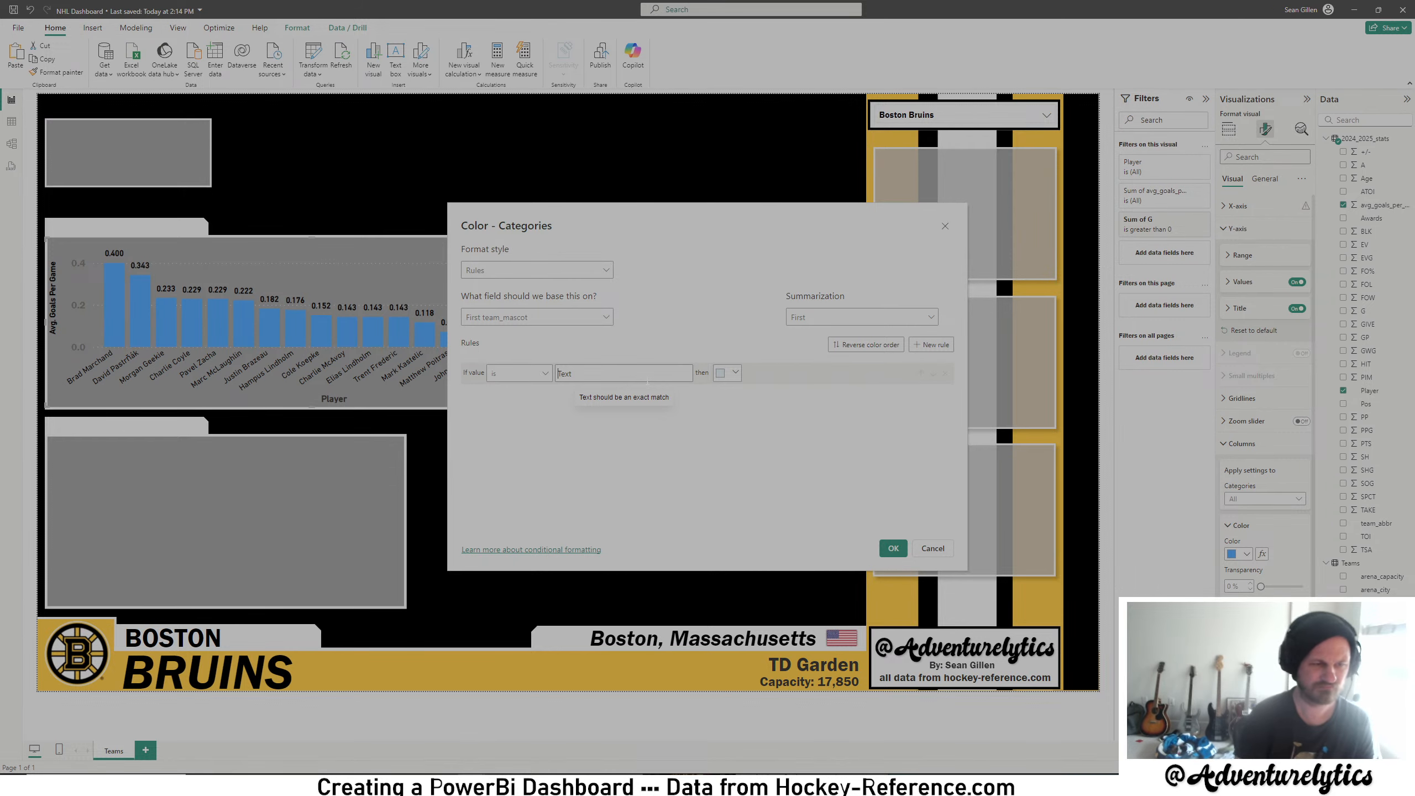
text(Bruins)
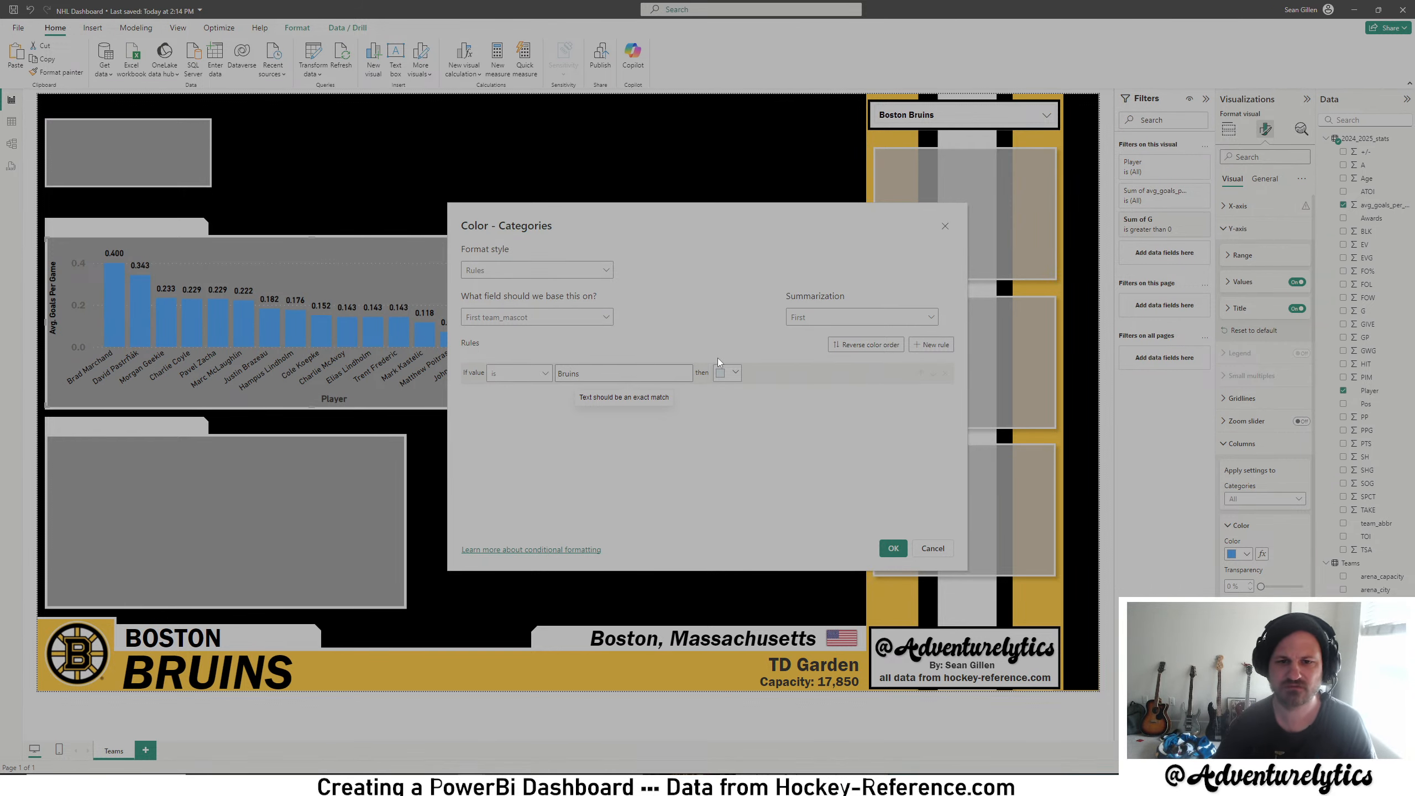
click(727, 373)
- Switch to the browser and copy the Boston Bruins gold hex color #FFB81C from the Team Color Codes site
mouse_move(391, 785)
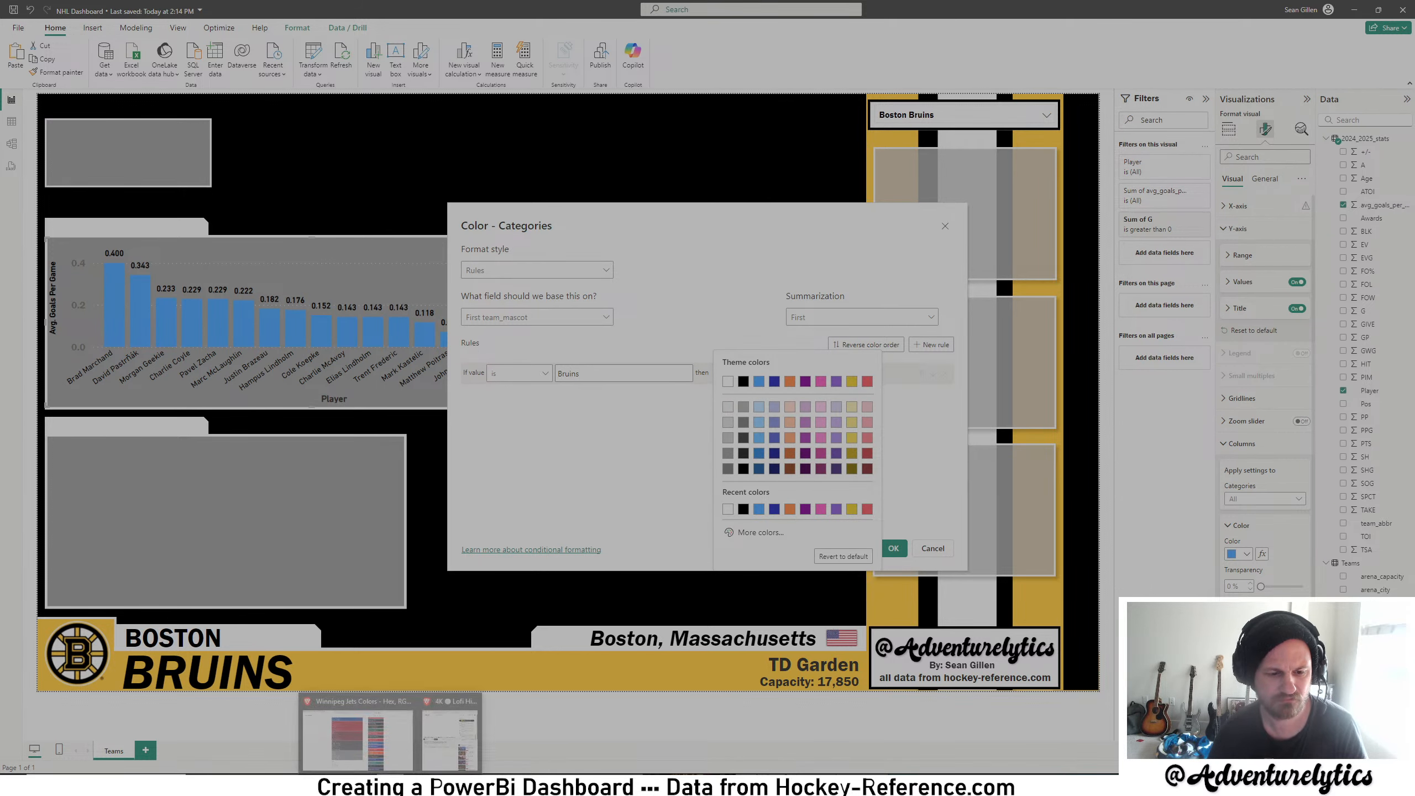
click(364, 735)
scroll(861, 372, up, 8)
scroll(869, 373, up, 2)
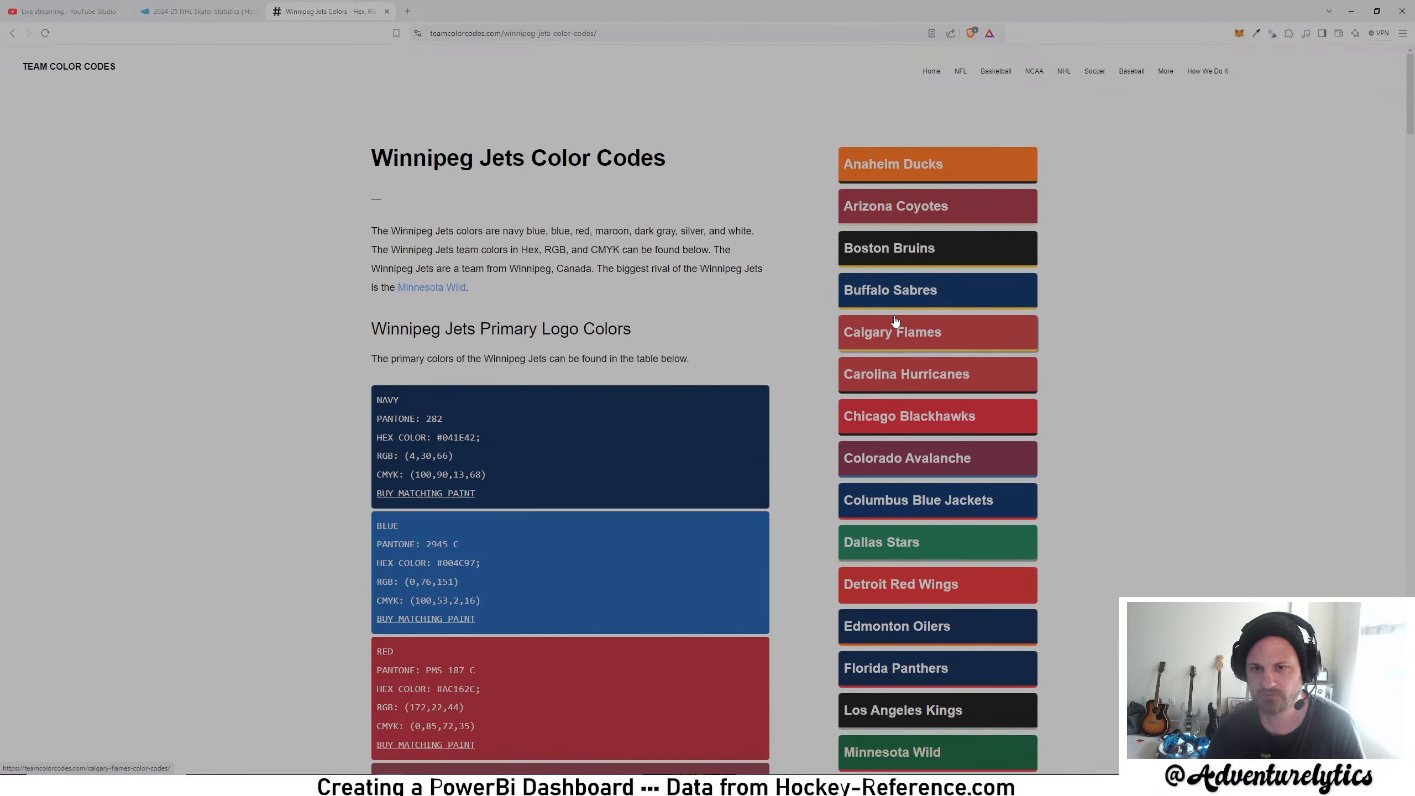
click(897, 251)
drag(477, 435, 444, 435)
key(ctrl+c)
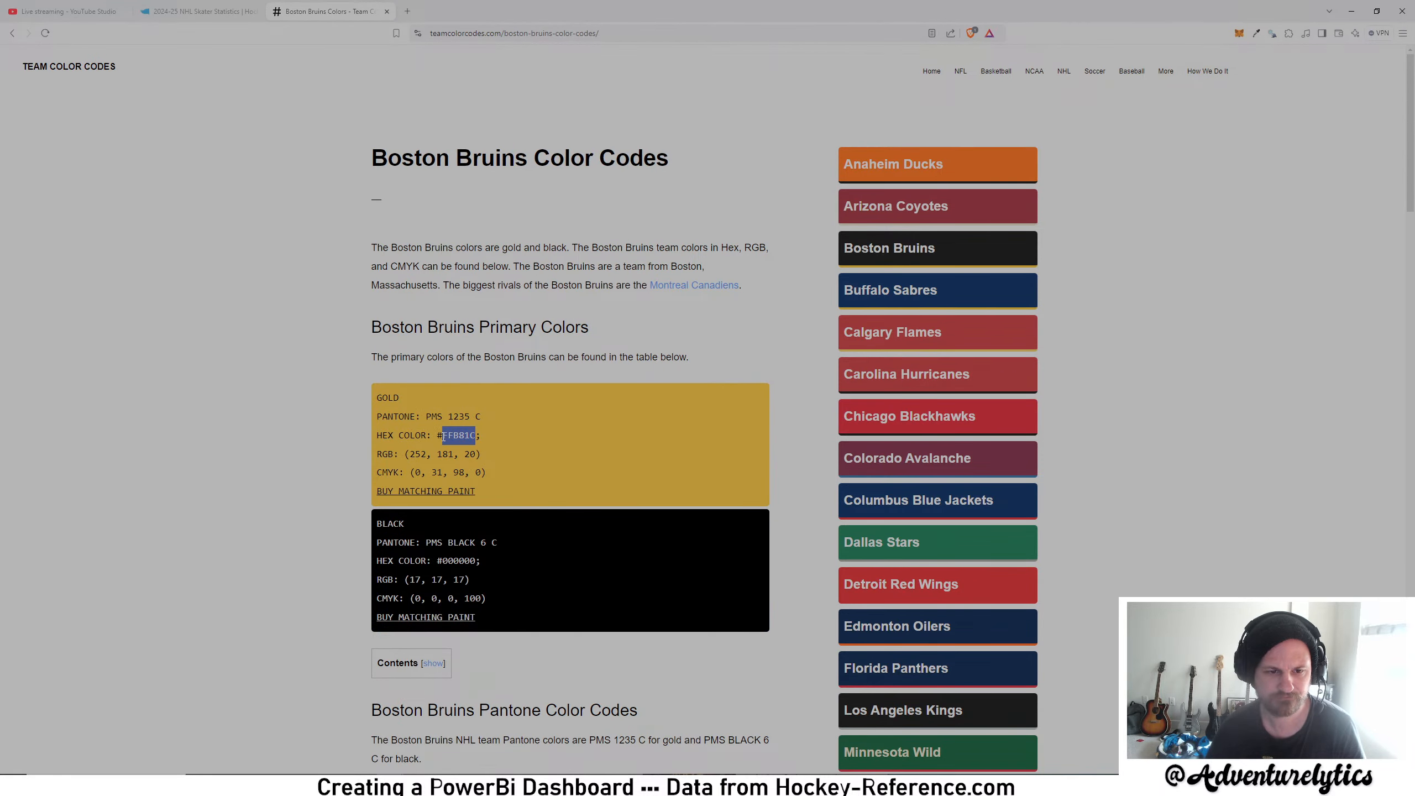
- Return to Power BI, use the copied gold hex code as the Bruins rule's custom color, and apply the rule
mouse_move(472, 785)
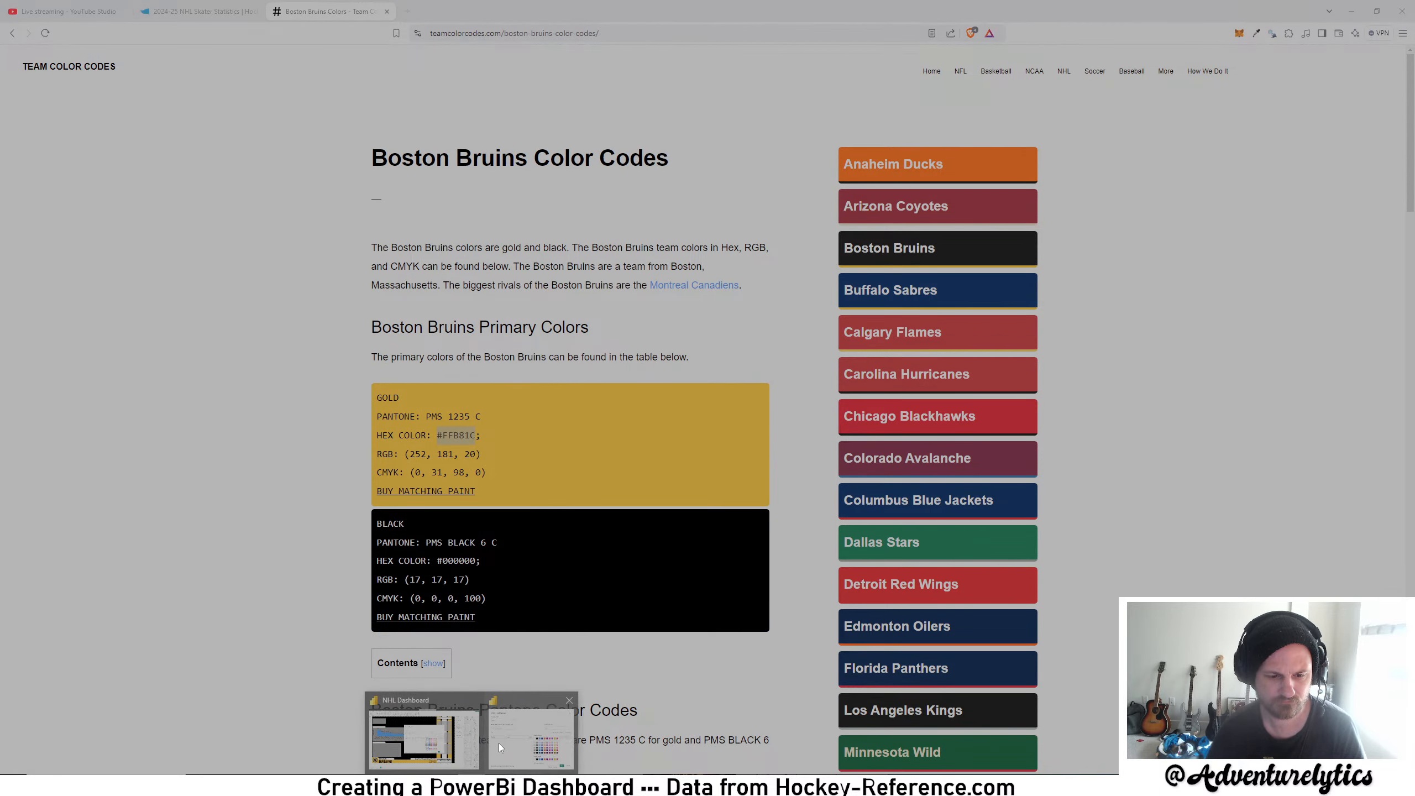
click(498, 744)
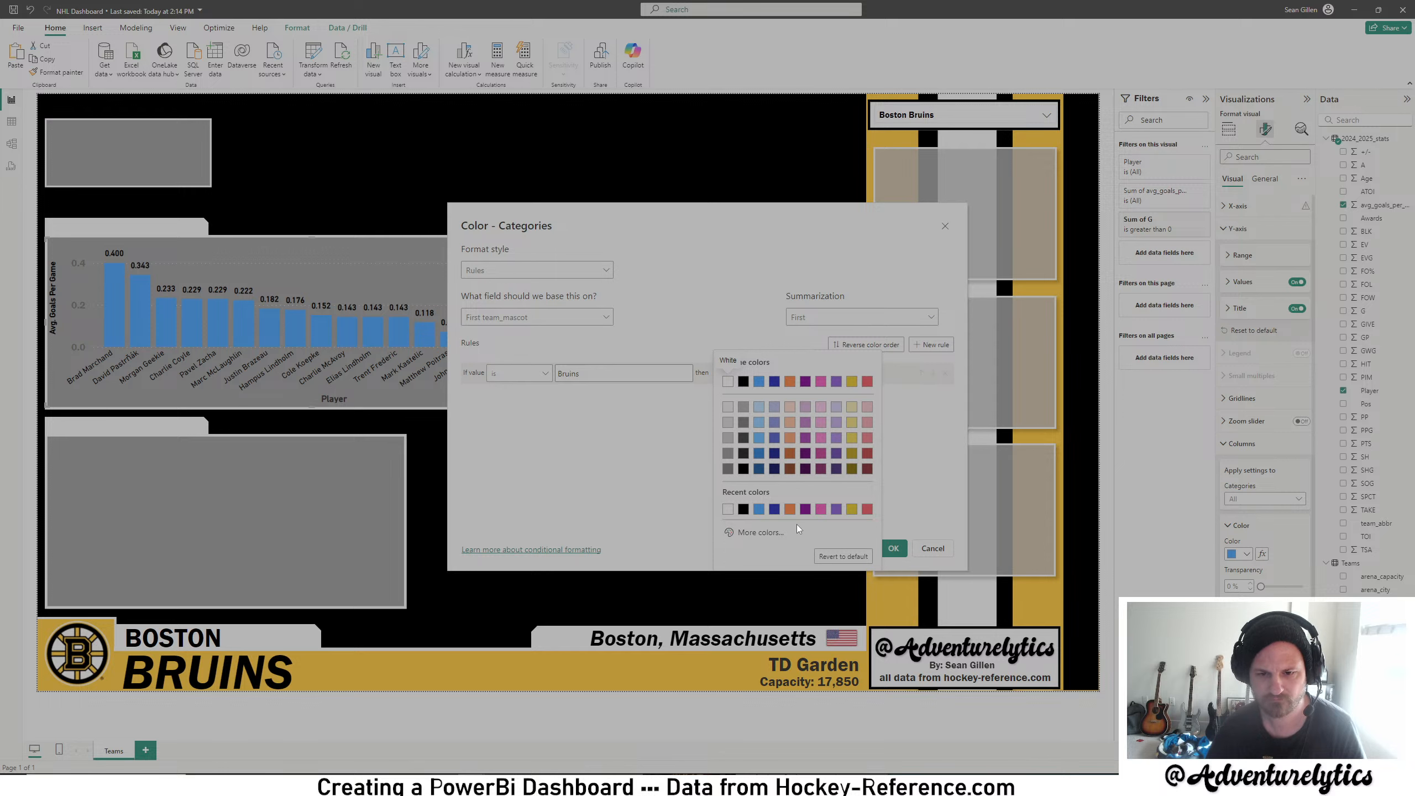
click(773, 533)
key(ctrl+v)
click(641, 542)
click(886, 548)
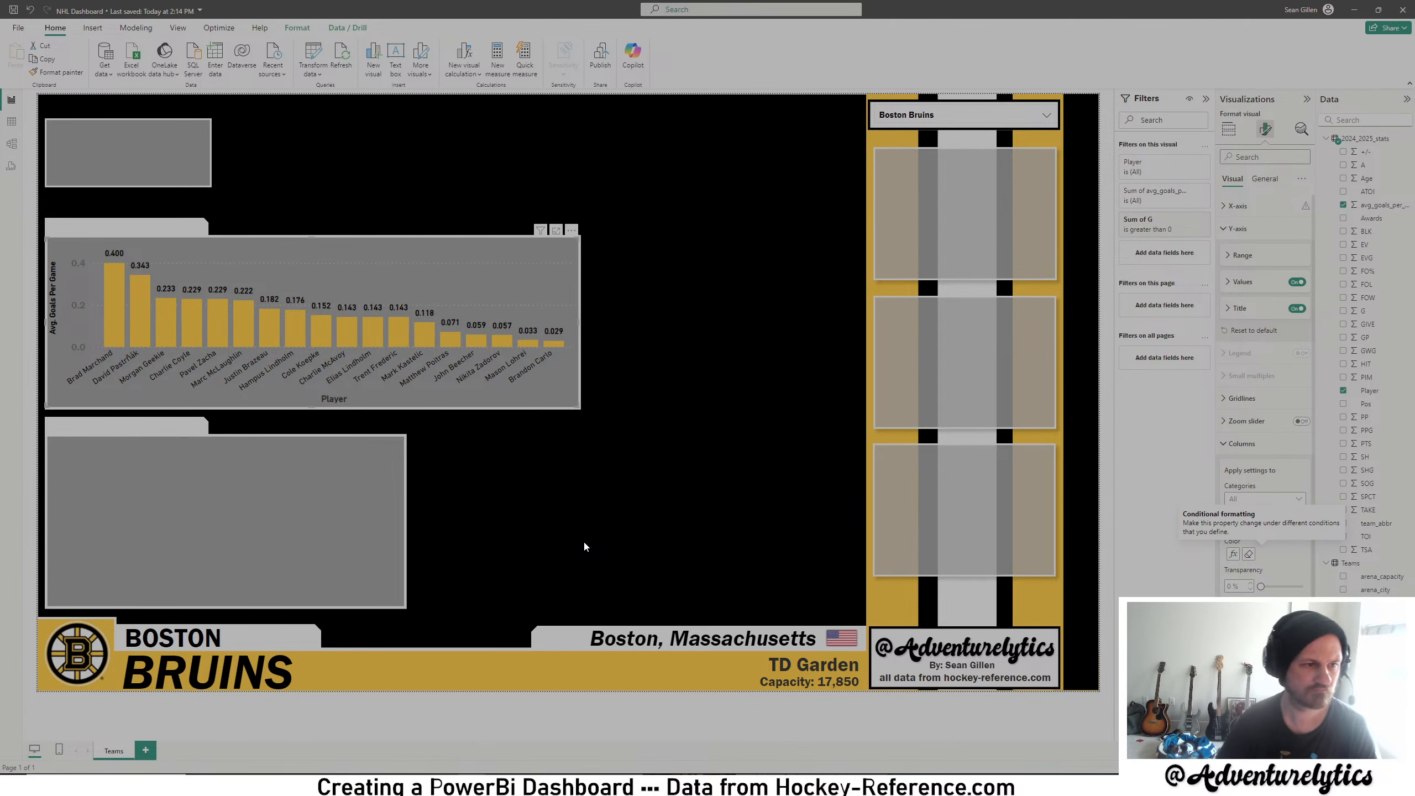
- Set the chart's Y-axis values to the DIN font in black and reduce their text size
click(1239, 206)
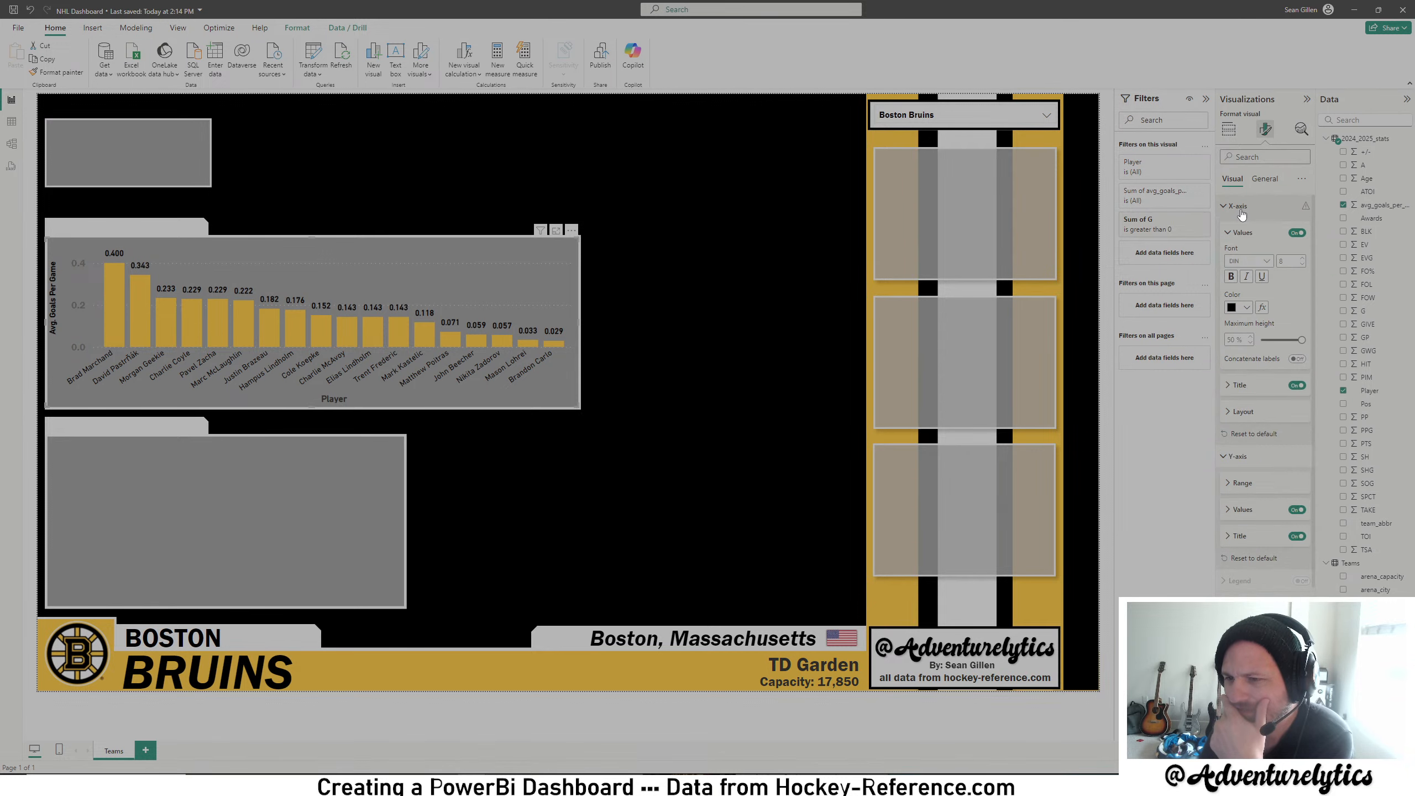
click(1248, 211)
click(1245, 230)
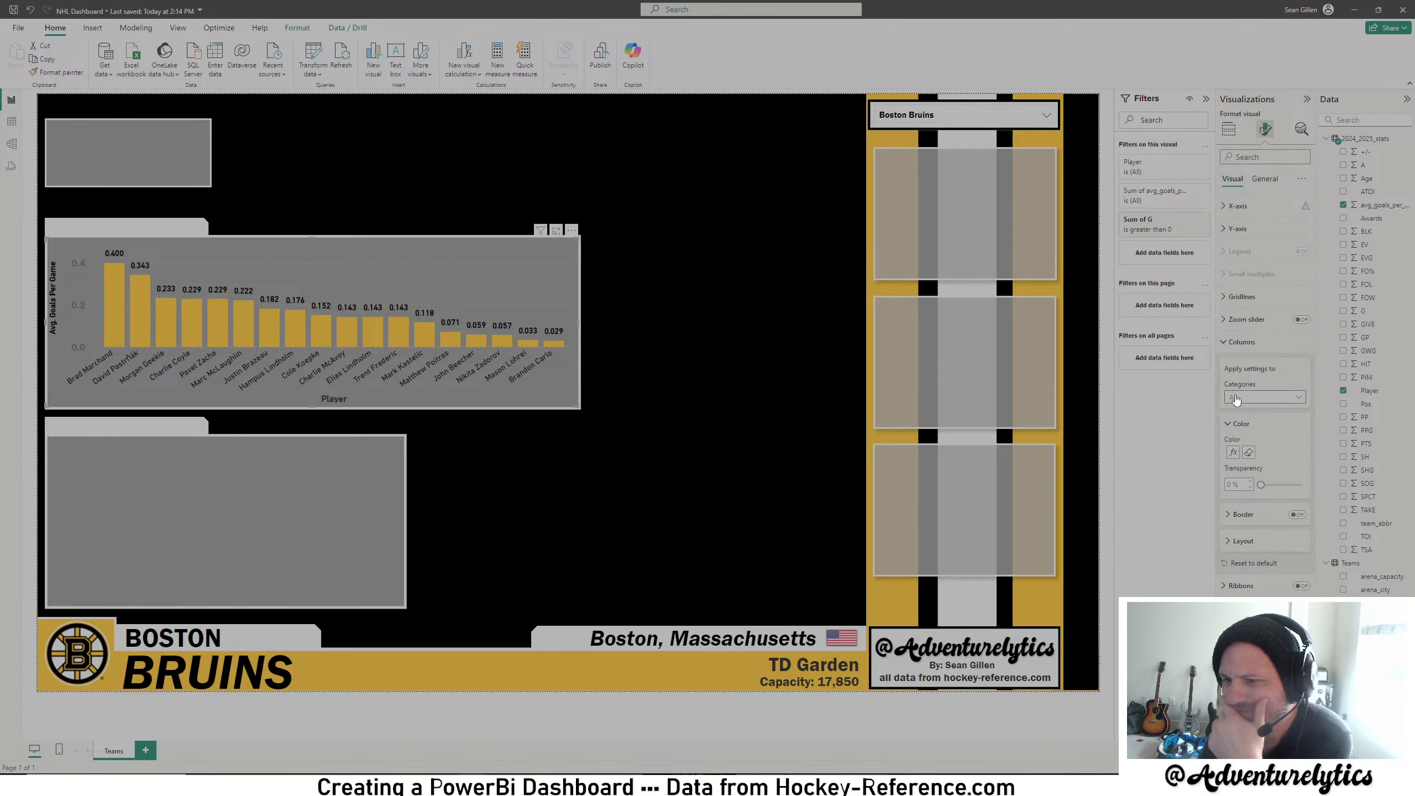
click(1242, 342)
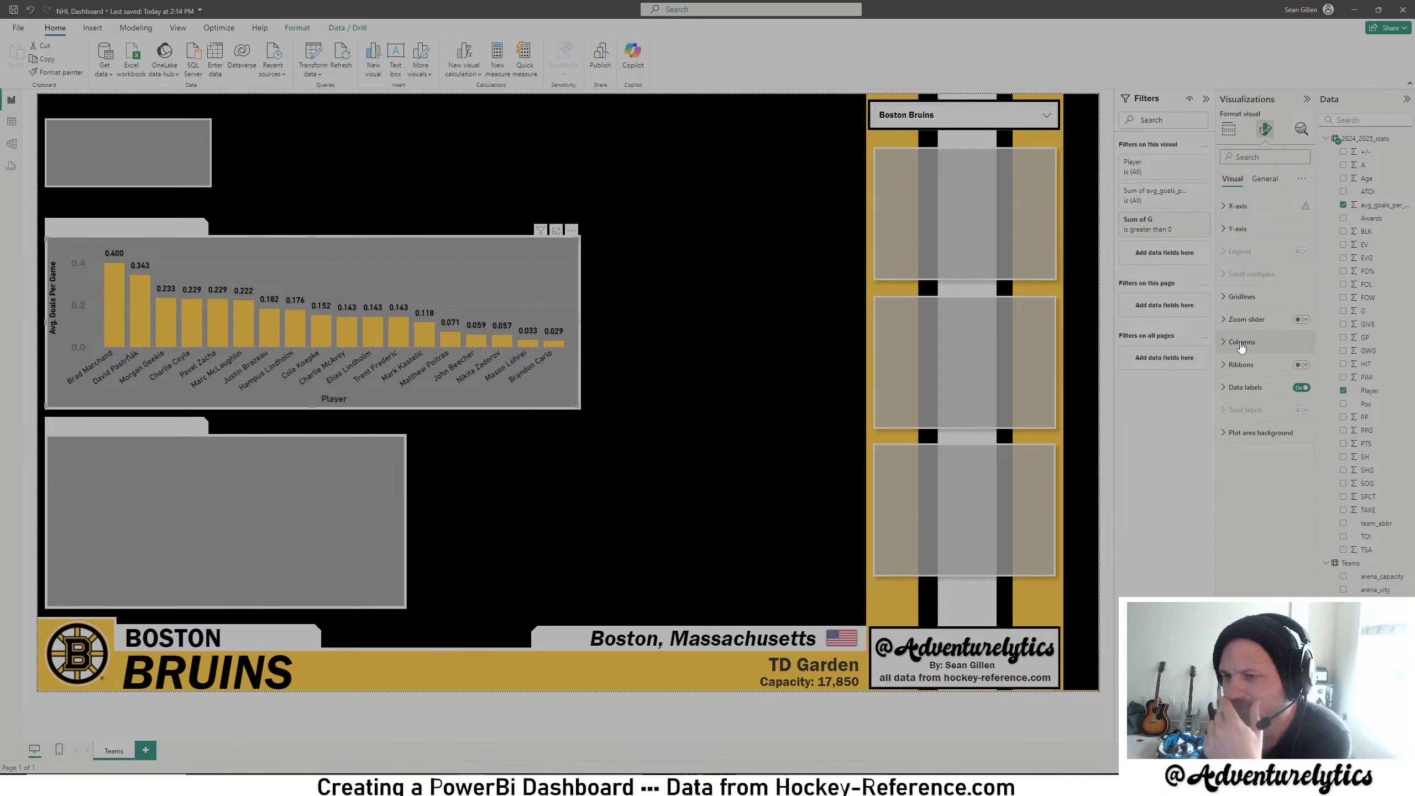
click(1228, 231)
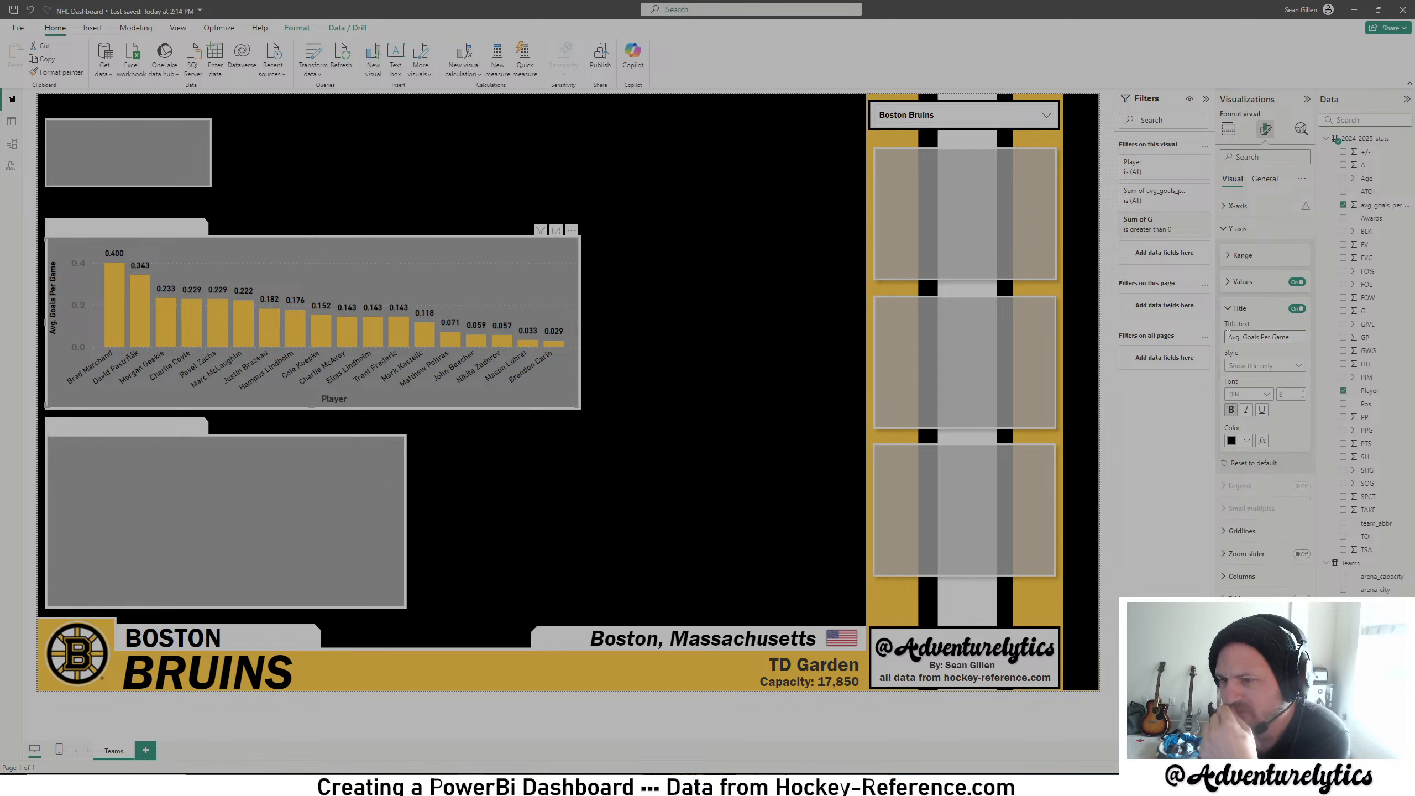
click(1231, 282)
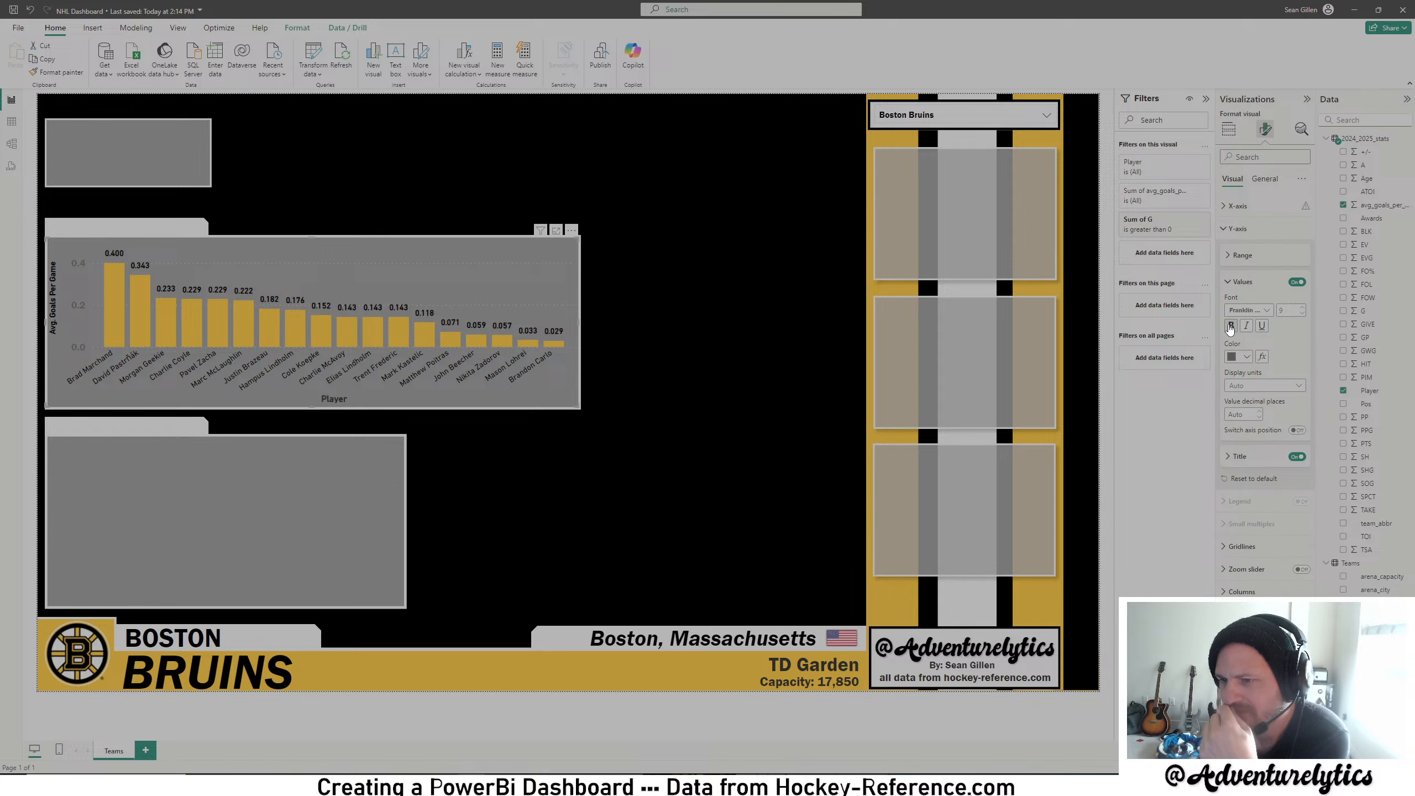
click(1259, 311)
click(1241, 482)
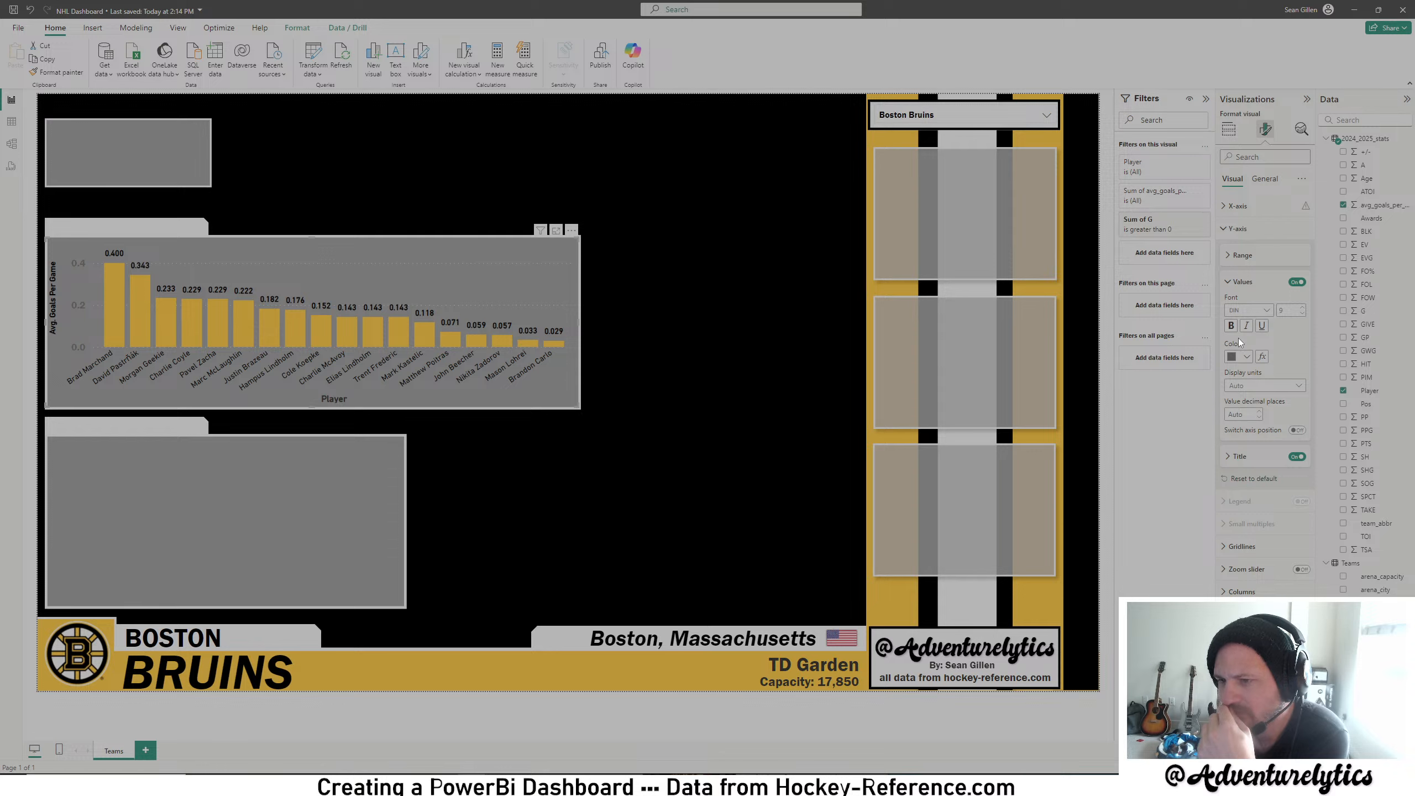
click(1247, 357)
click(1242, 377)
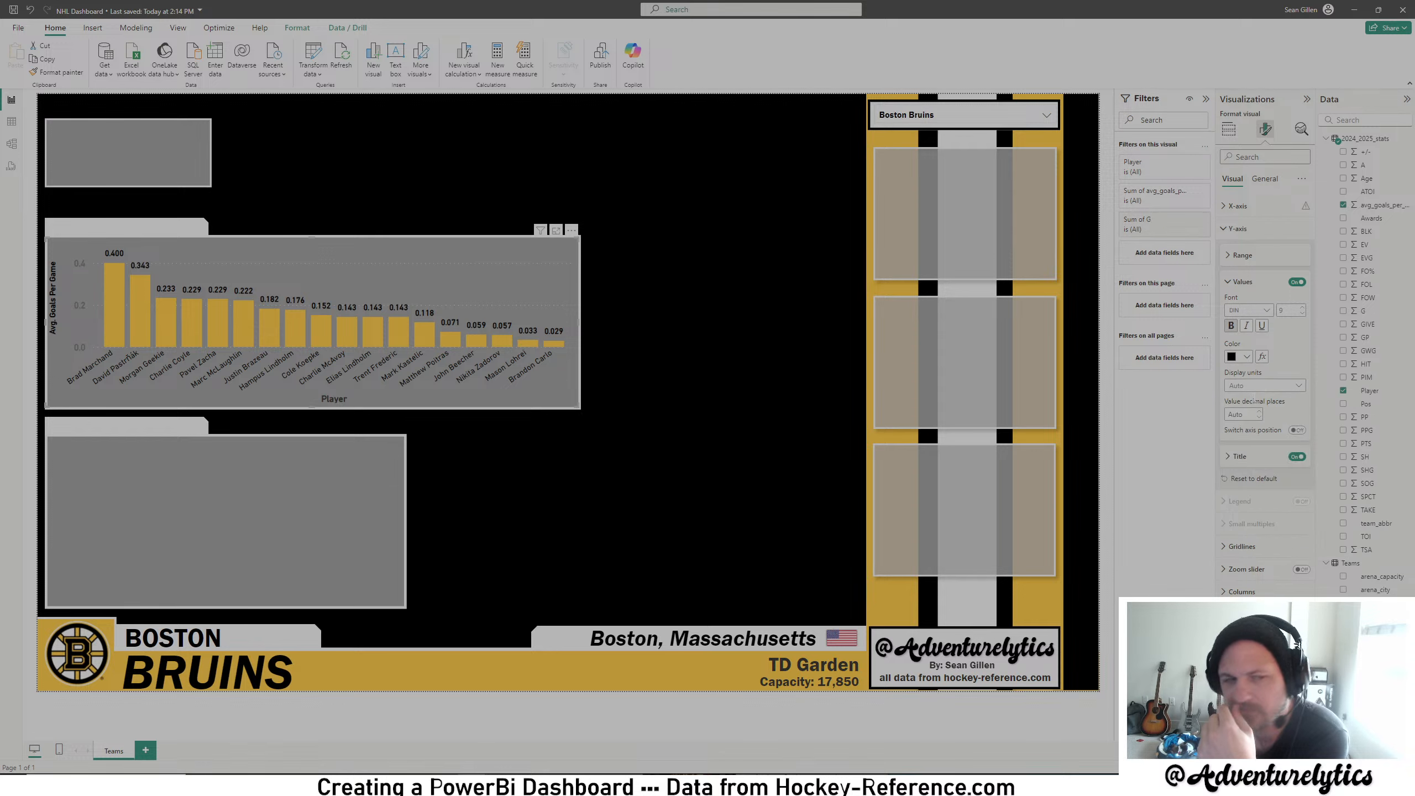
click(1302, 314)
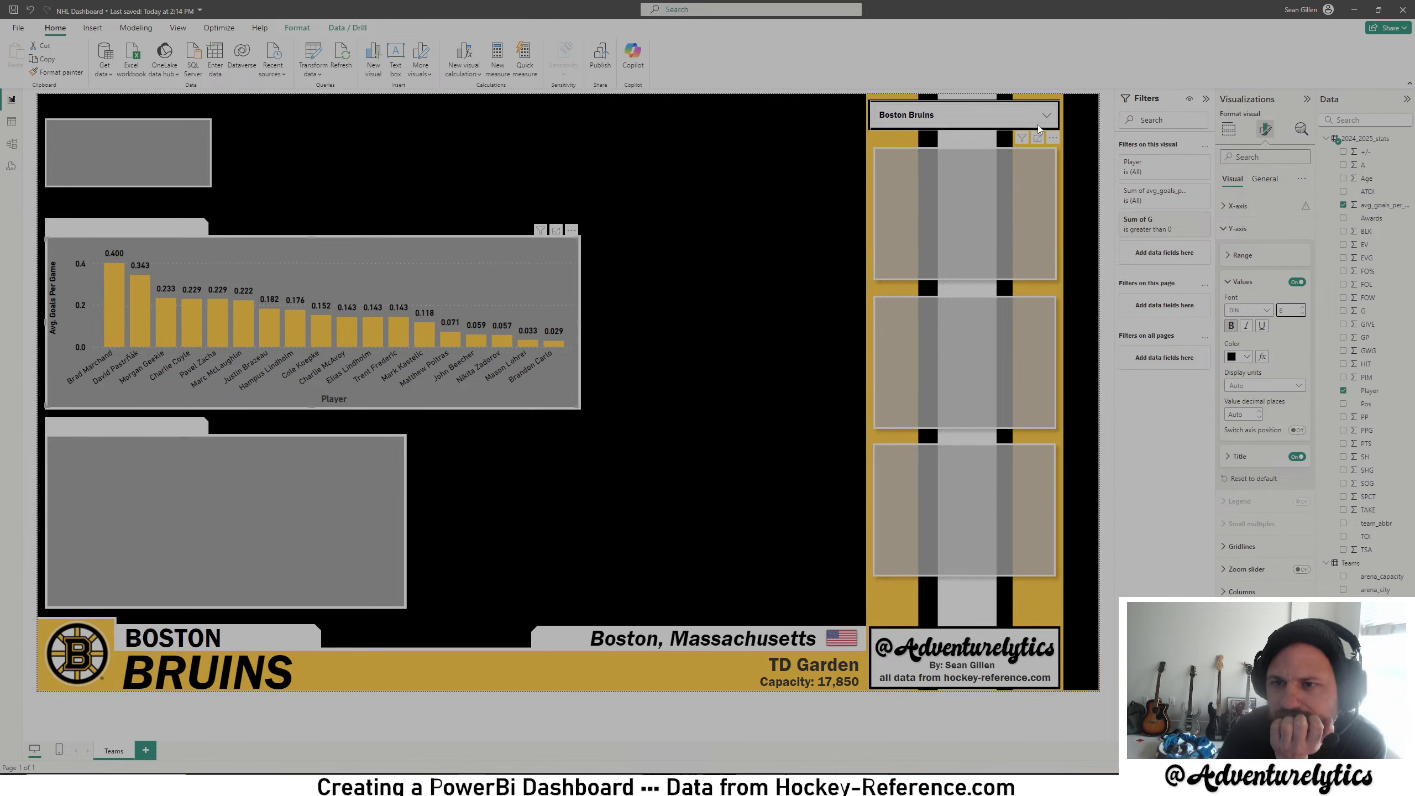
- Filter the dashboard to the Anaheim Ducks and add a second conditional column color rule matching the value Ducks
click(995, 115)
click(941, 142)
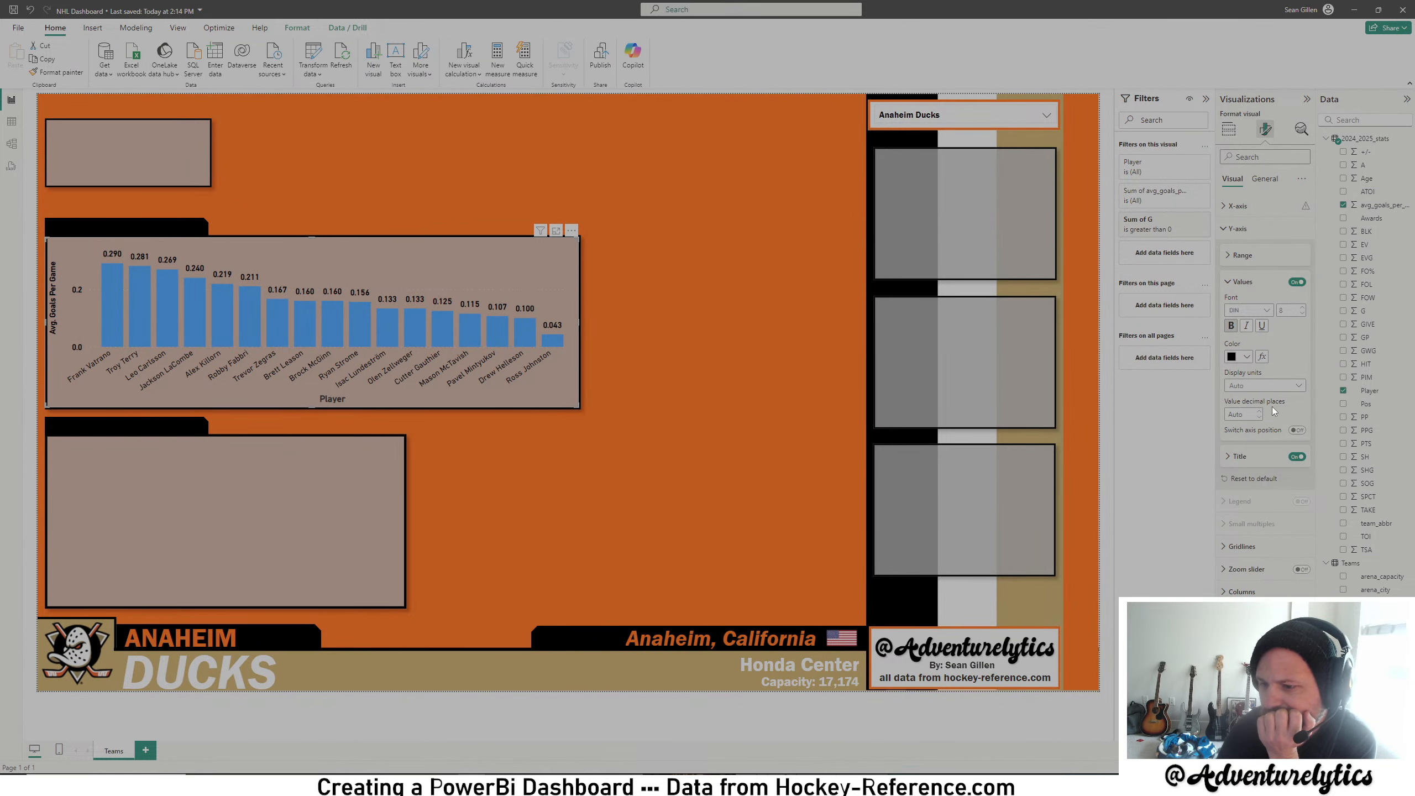
click(1243, 592)
scroll(1255, 567, down, 3)
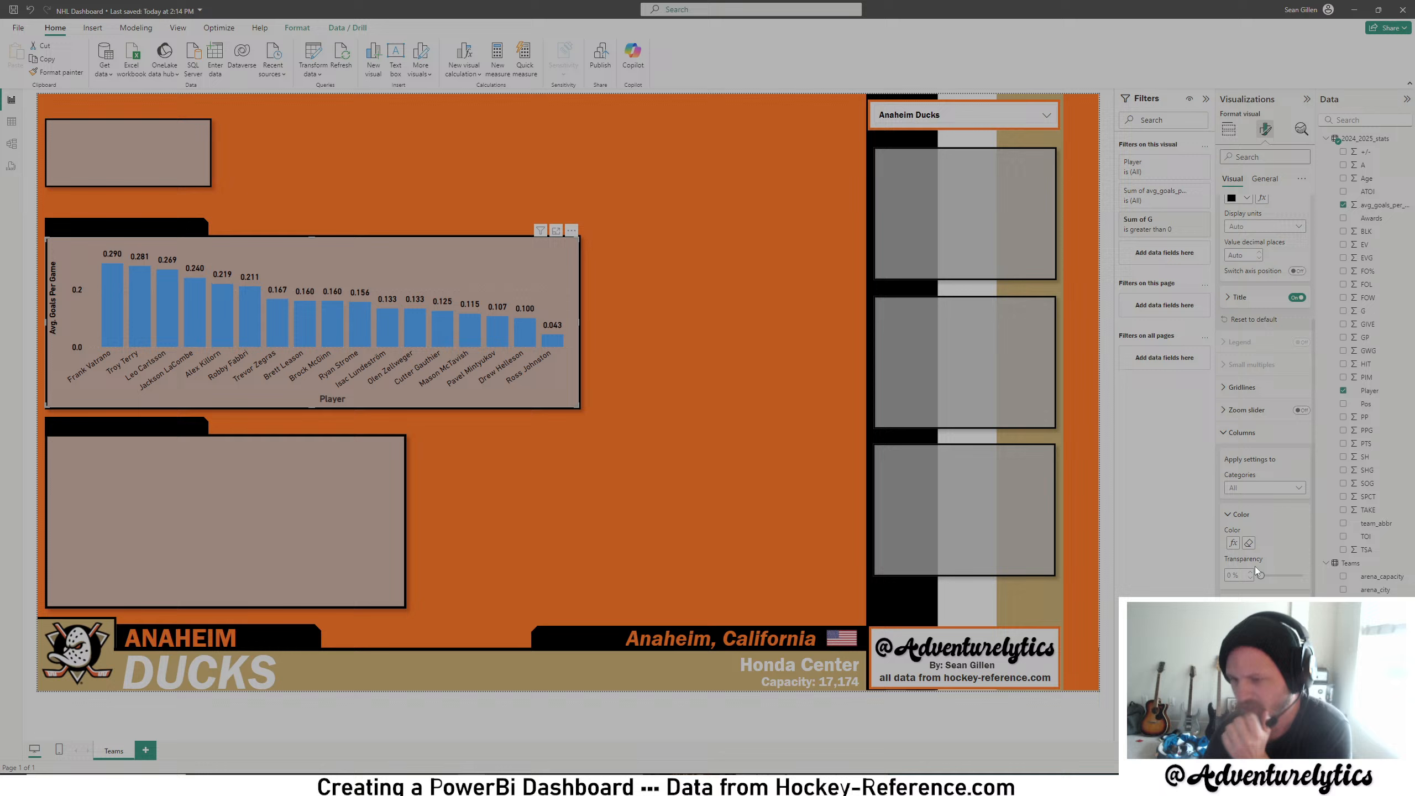
click(1233, 542)
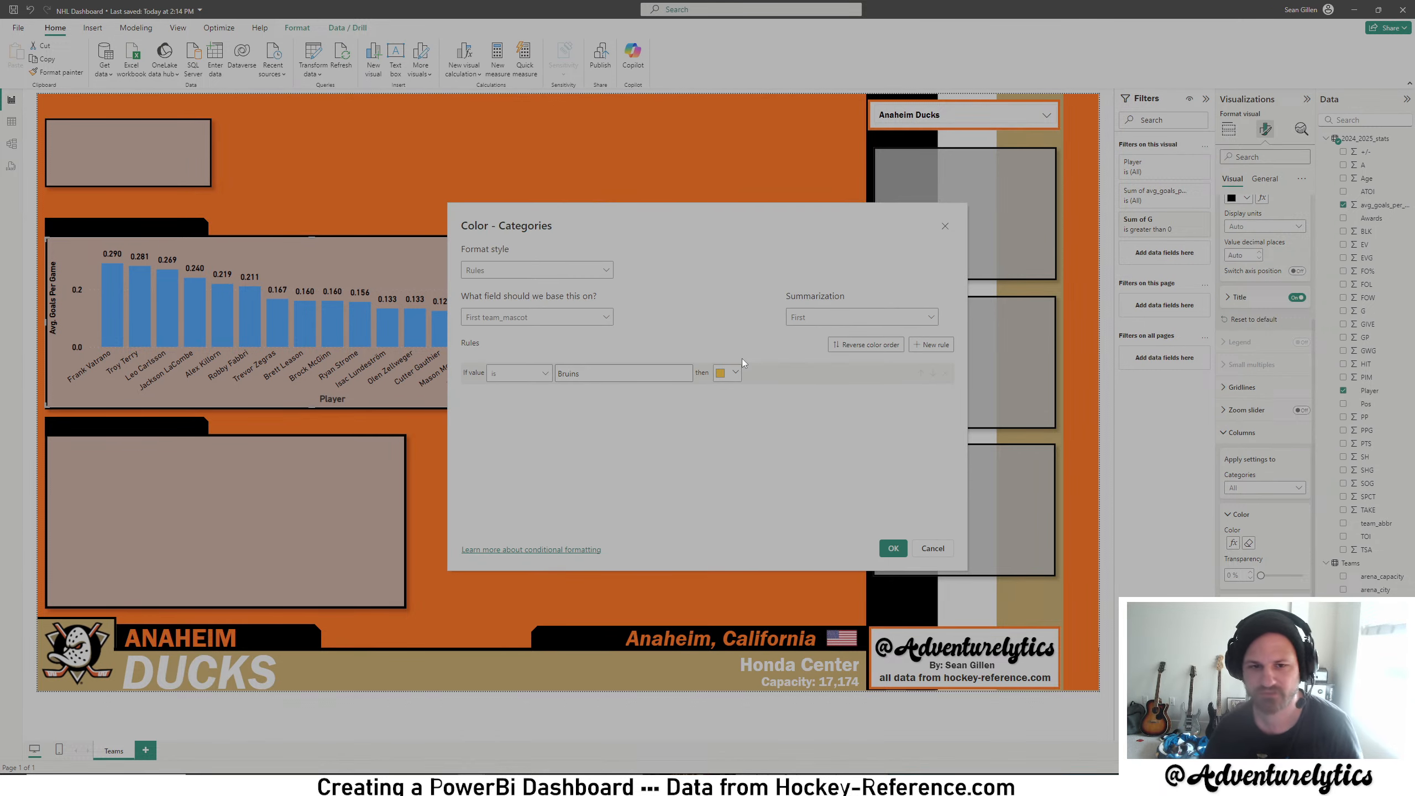
click(928, 345)
click(584, 375)
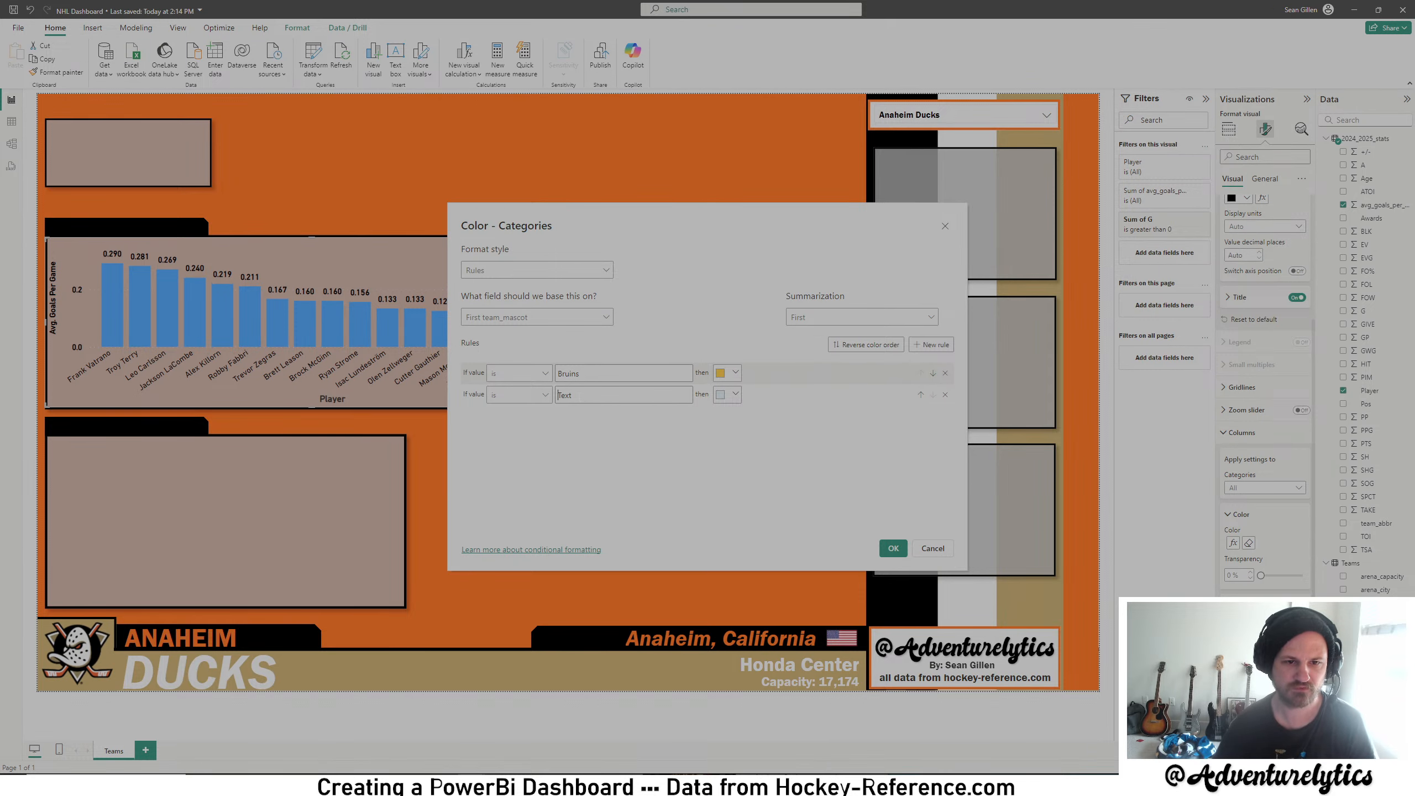
text(Ducks)
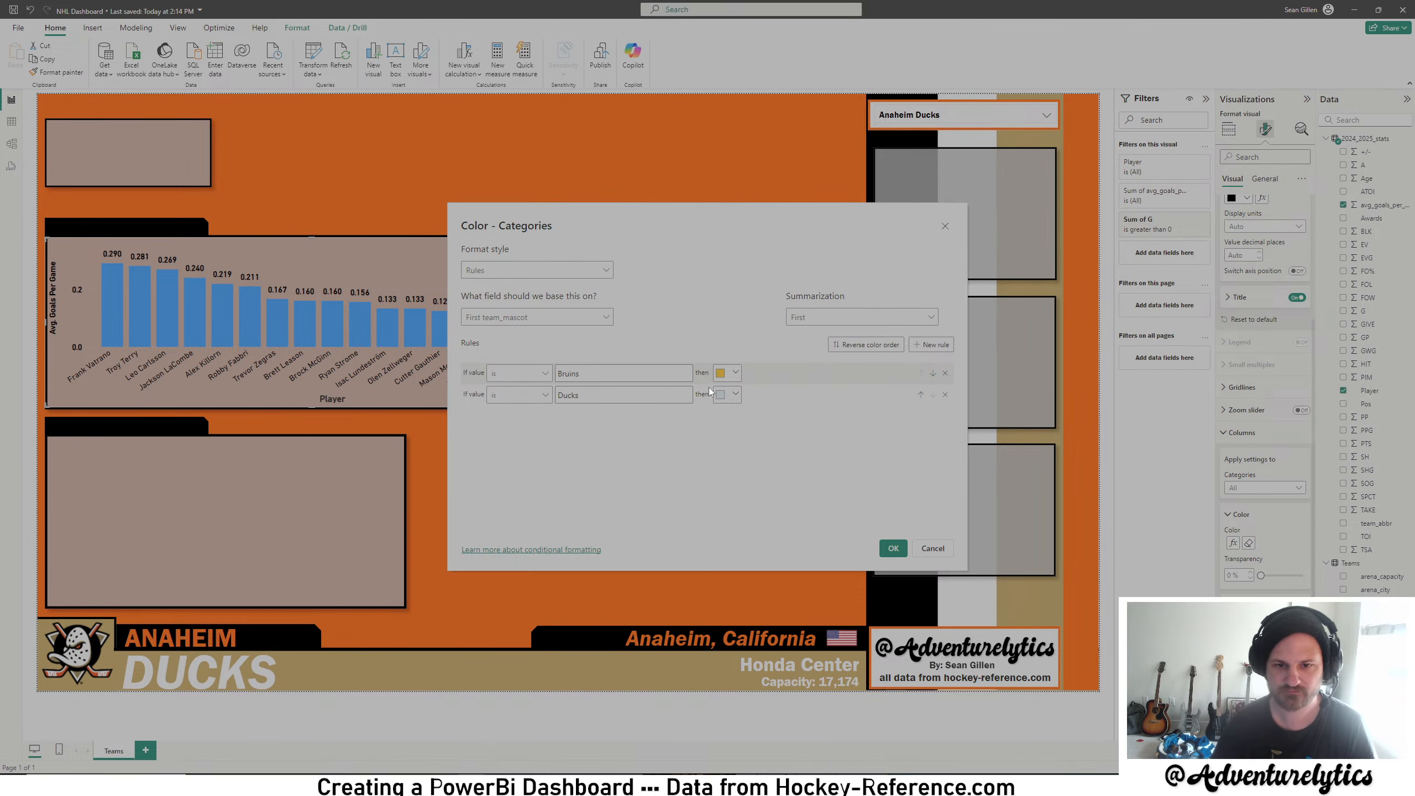
- Switch to the browser, open the Anaheim Ducks page on the Team Color Codes site, and copy the metallic gold hex color #B9975B
click(727, 394)
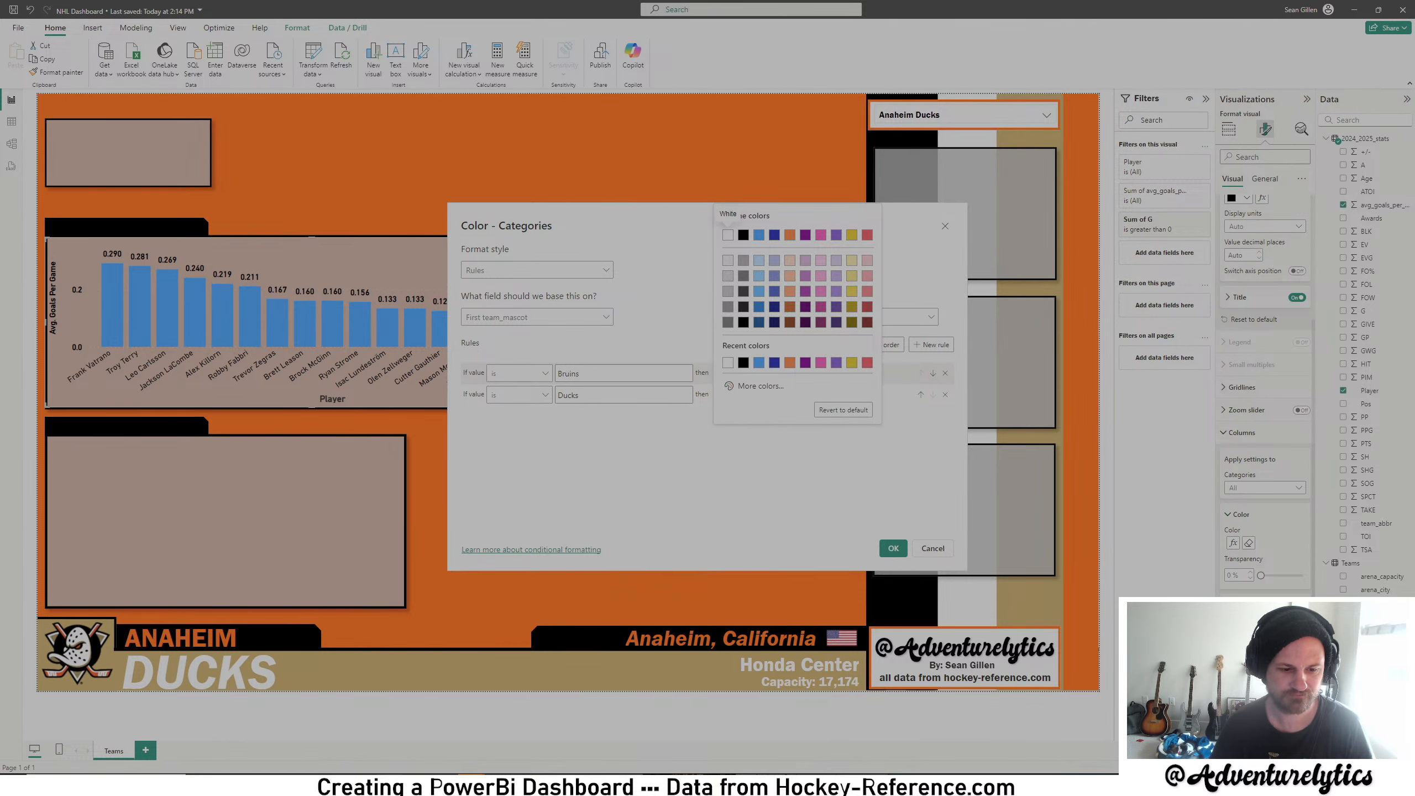
click(401, 758)
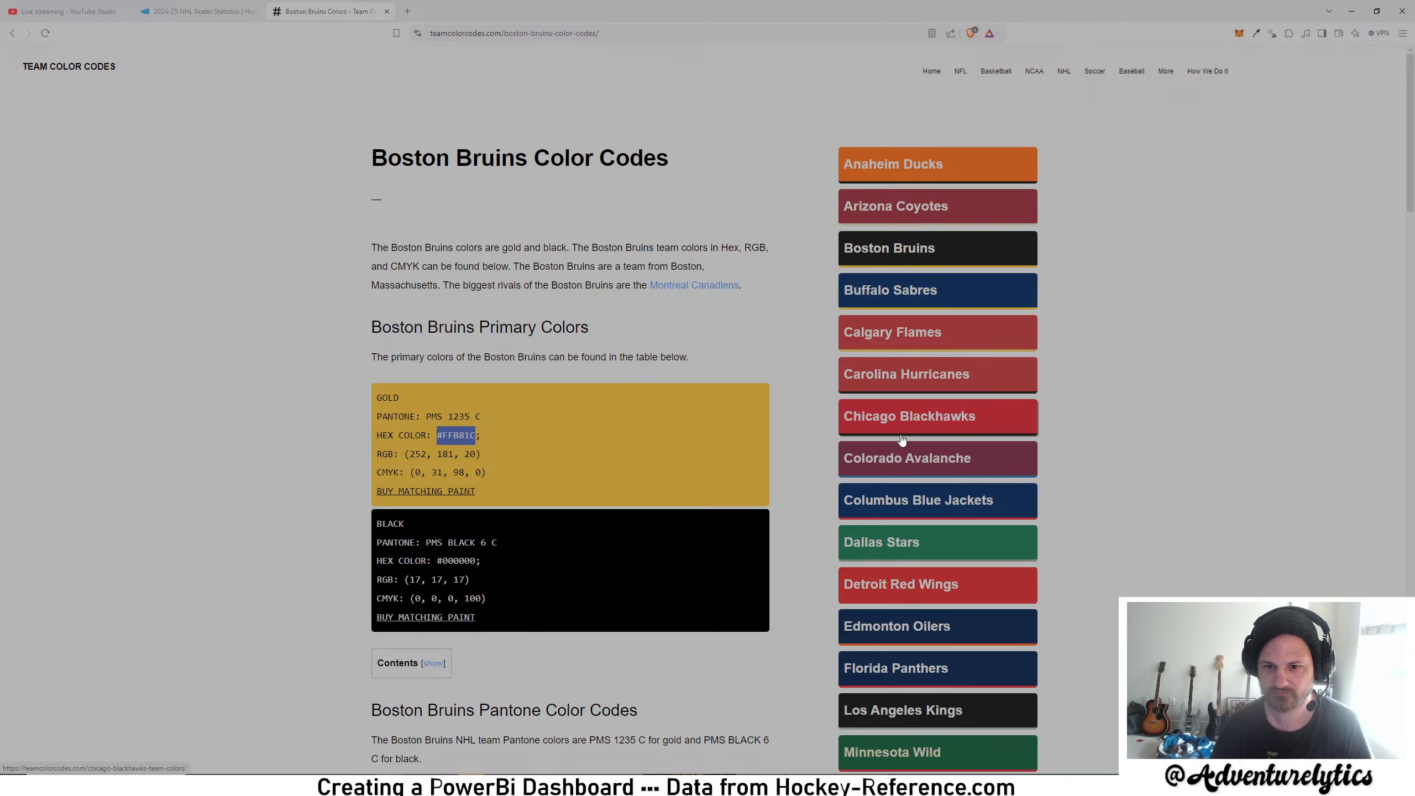
scroll(924, 624, down, 3)
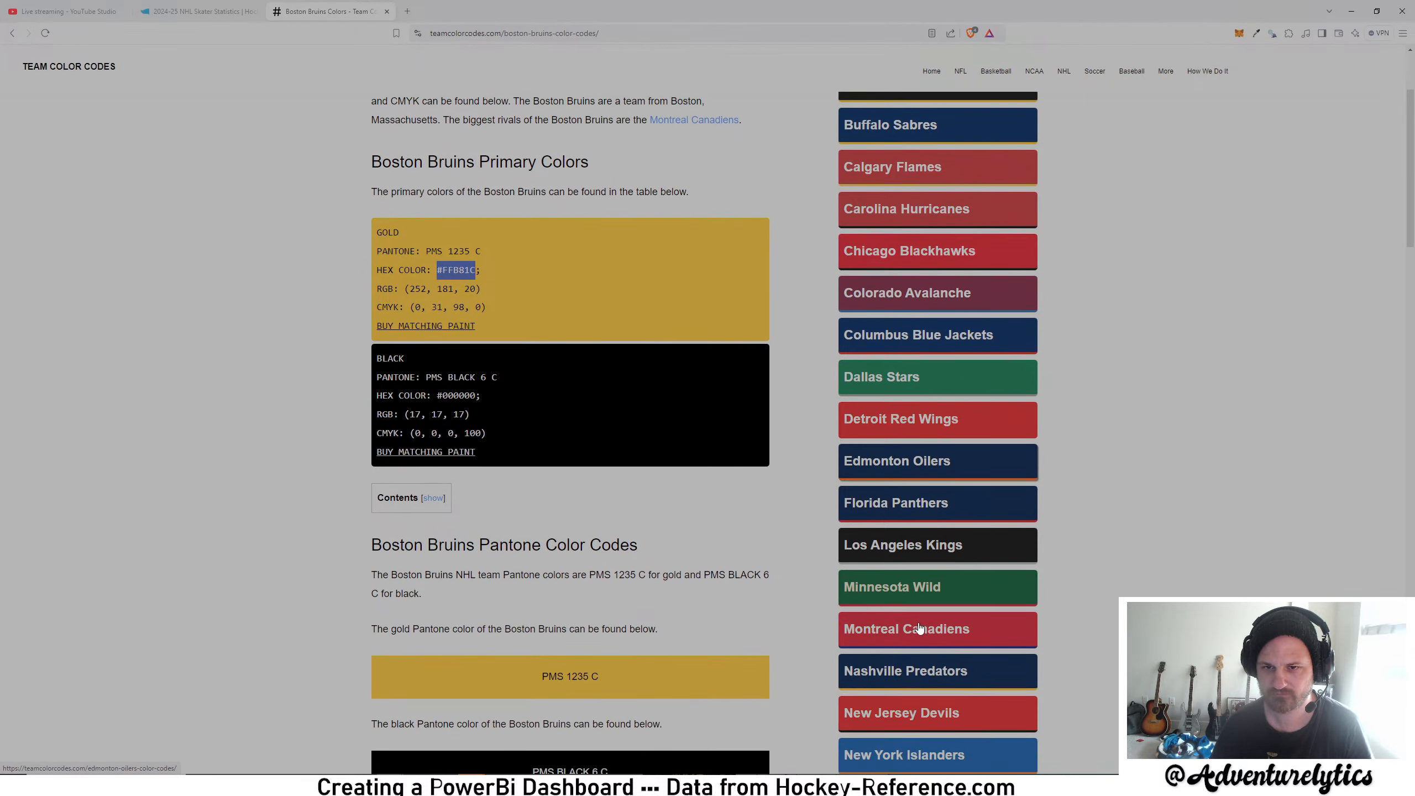
scroll(923, 624, up, 3)
click(937, 163)
scroll(471, 470, down, 1)
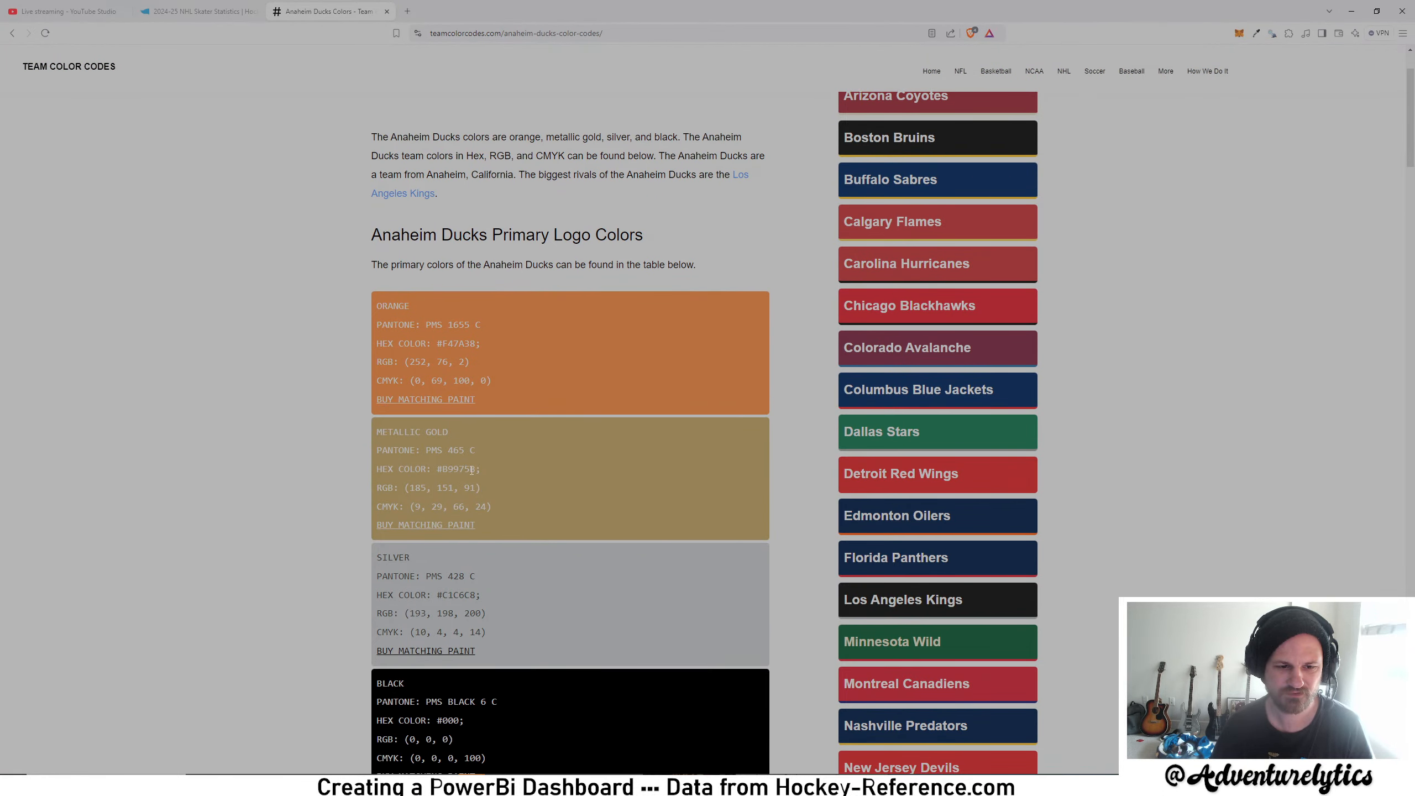
drag(477, 468, 441, 468)
key(ctrl+c)
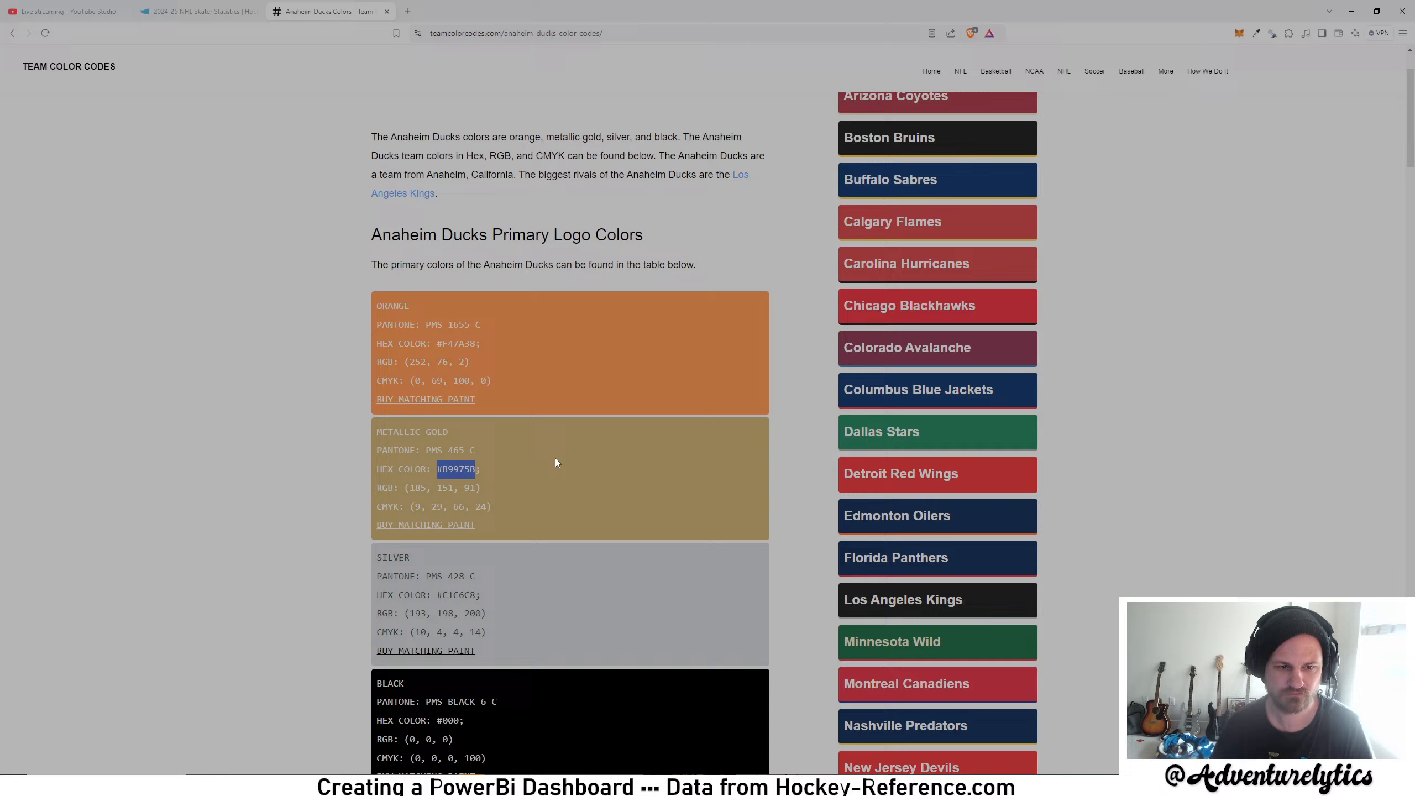
- Return to Power BI, use the copied metallic gold hex code as the Ducks rule's custom color, and apply the rules
click(1352, 11)
click(767, 392)
key(ctrl+v)
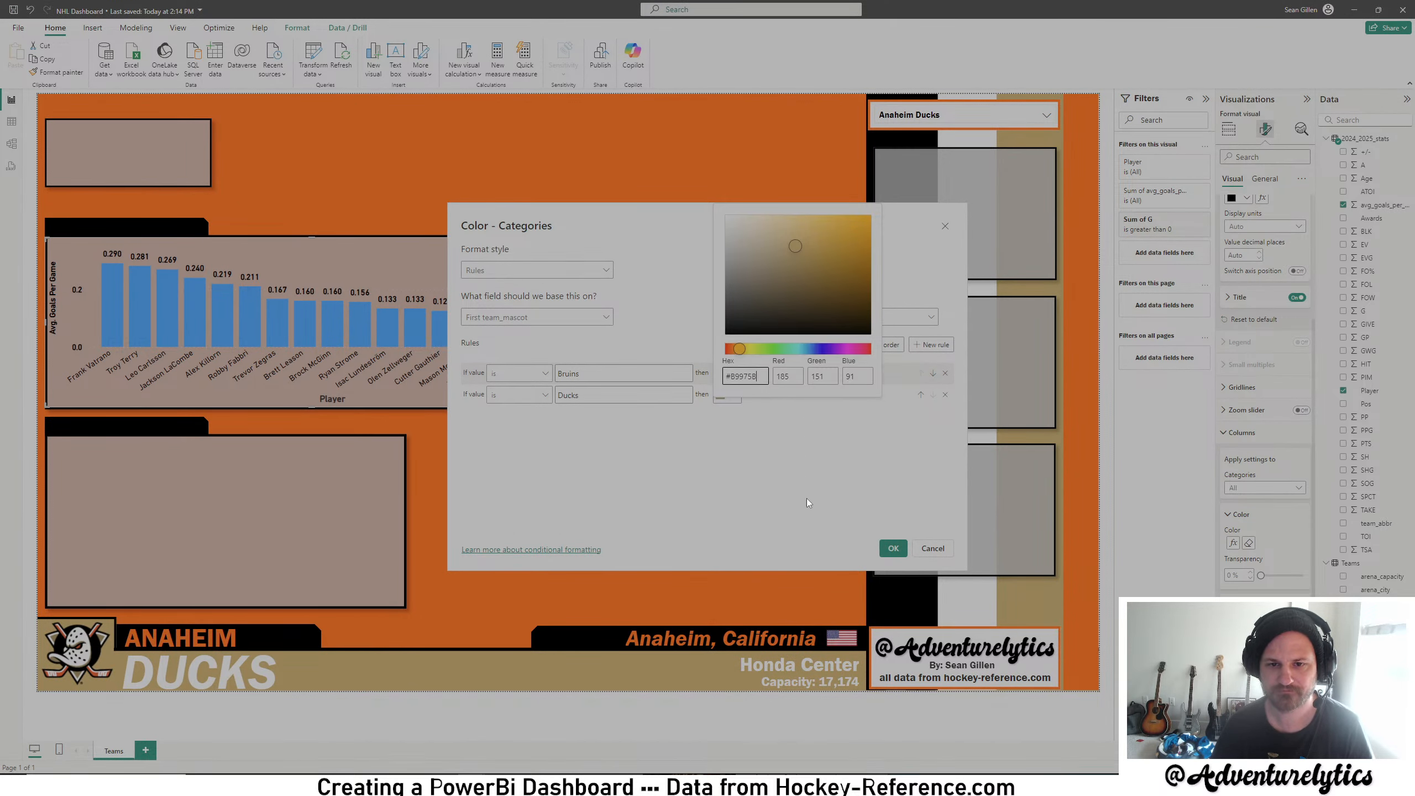
click(893, 548)
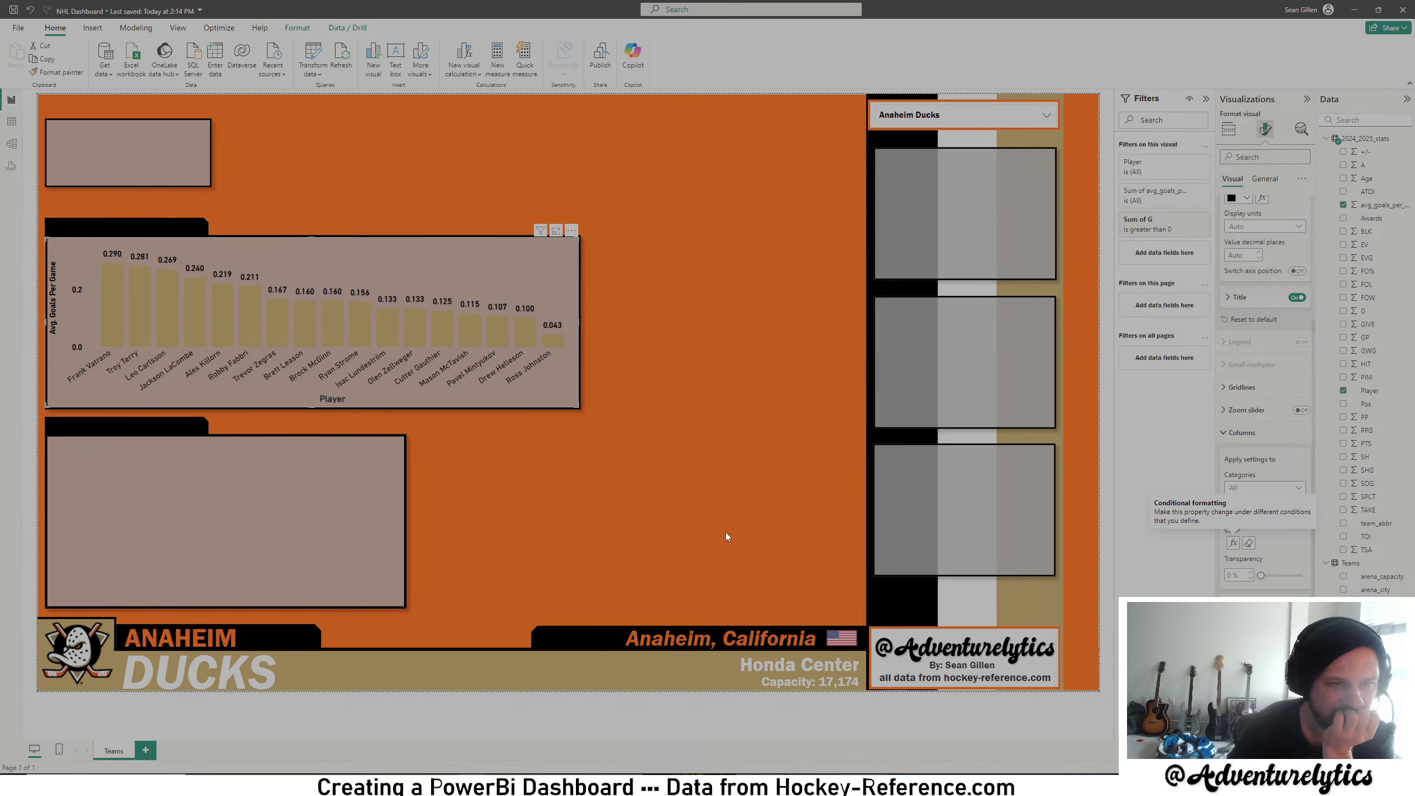
- Change the Ducks rule's column color to black and apply it to the chart
click(1233, 542)
click(726, 395)
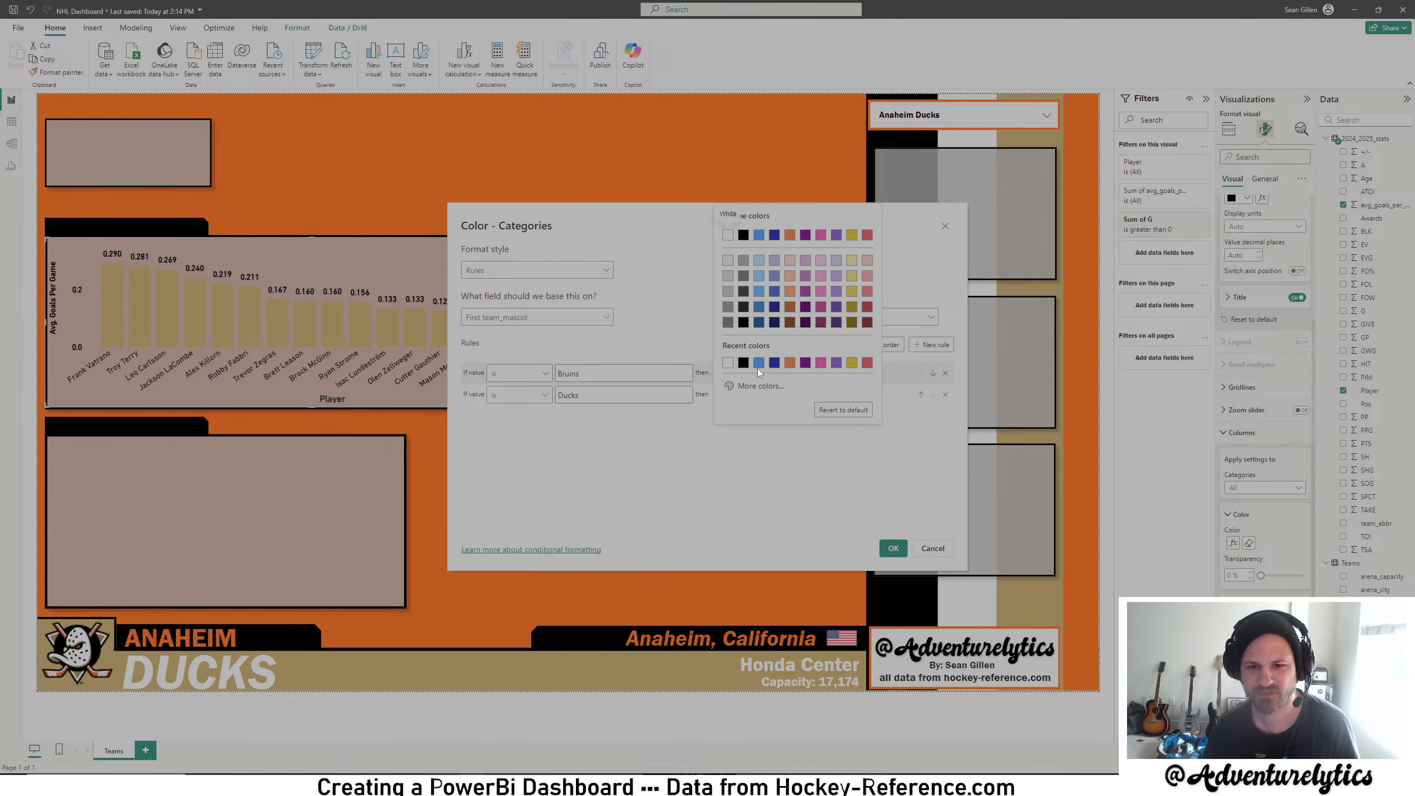
click(749, 381)
click(893, 548)
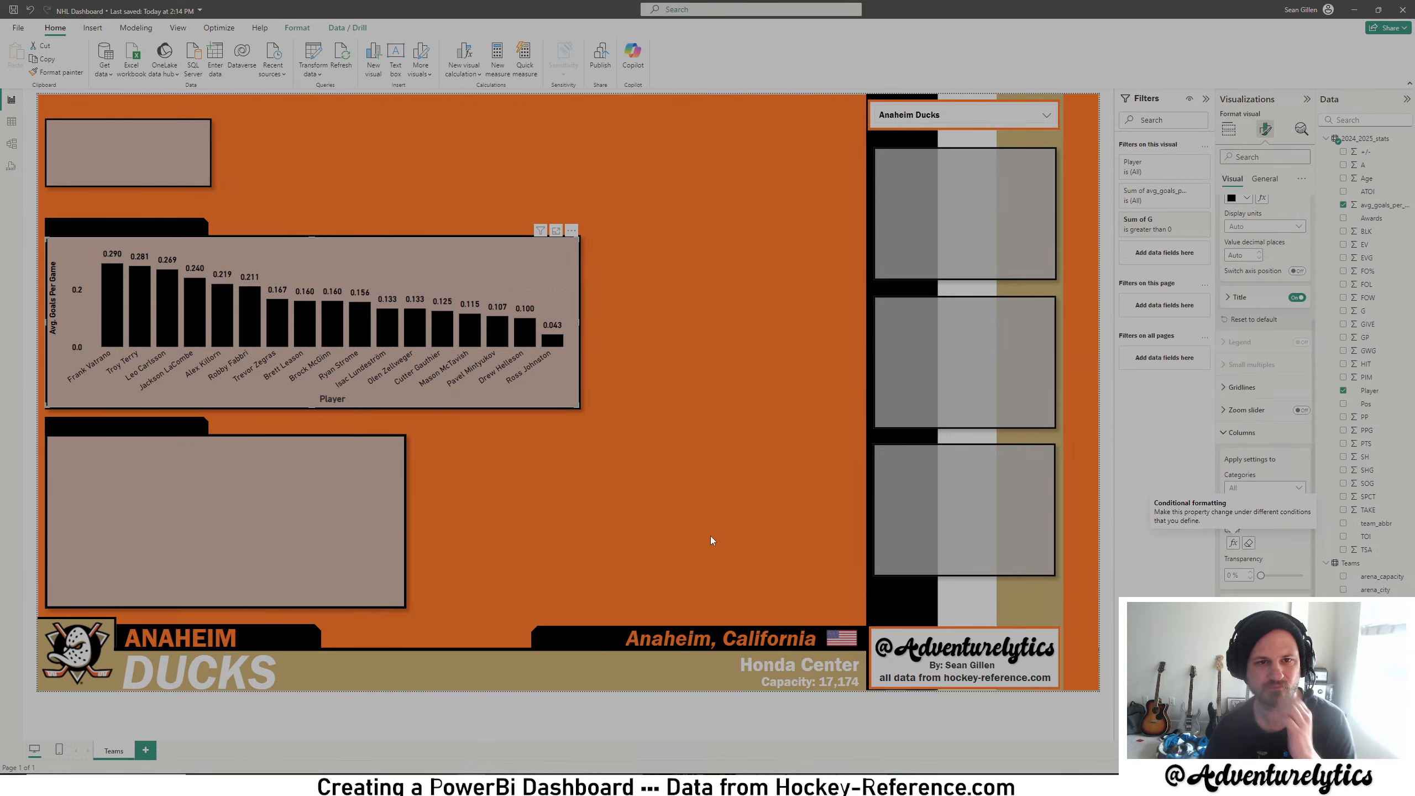
click(695, 721)
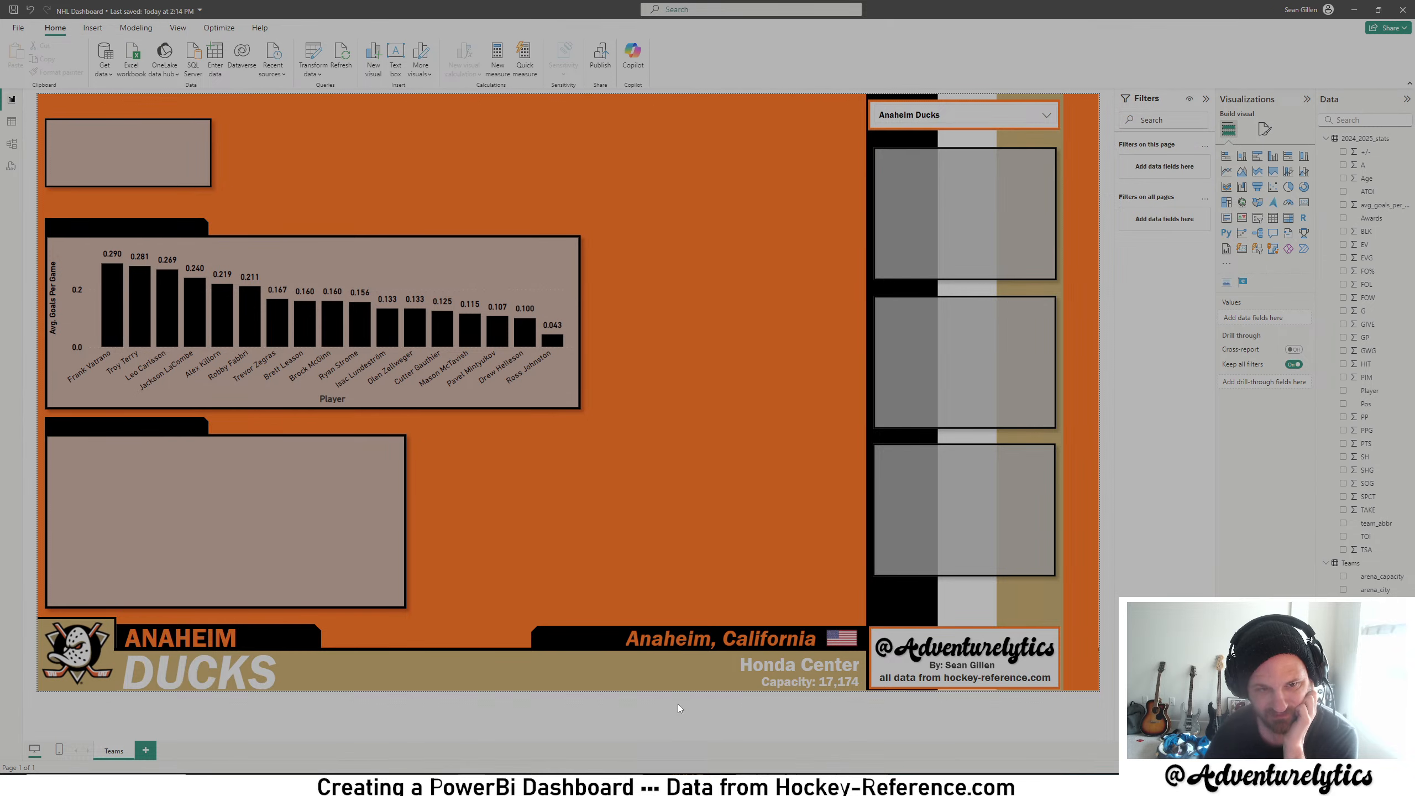
- Reopen the chart's conditional column color, set the Ducks rule's color to white, and apply it
click(571, 257)
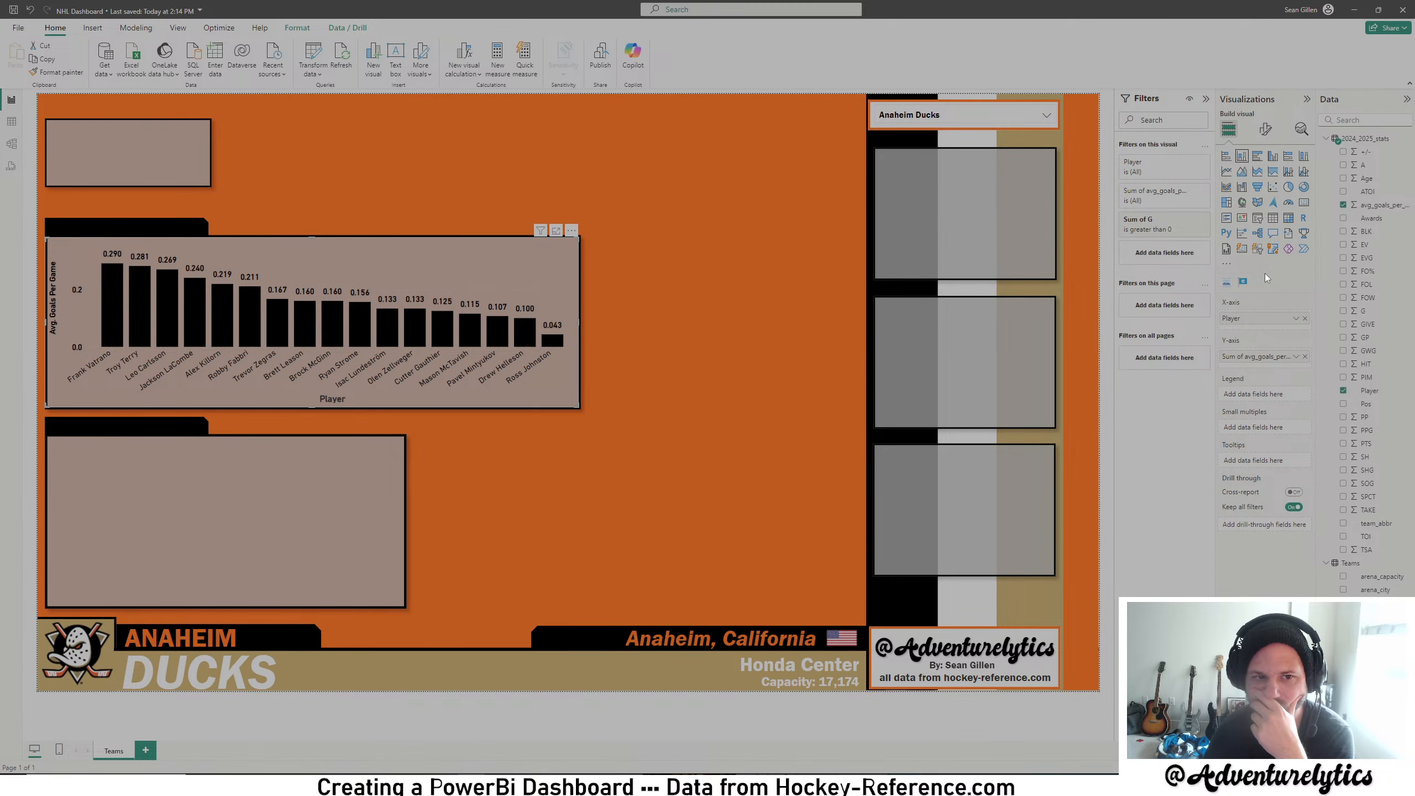
click(1266, 128)
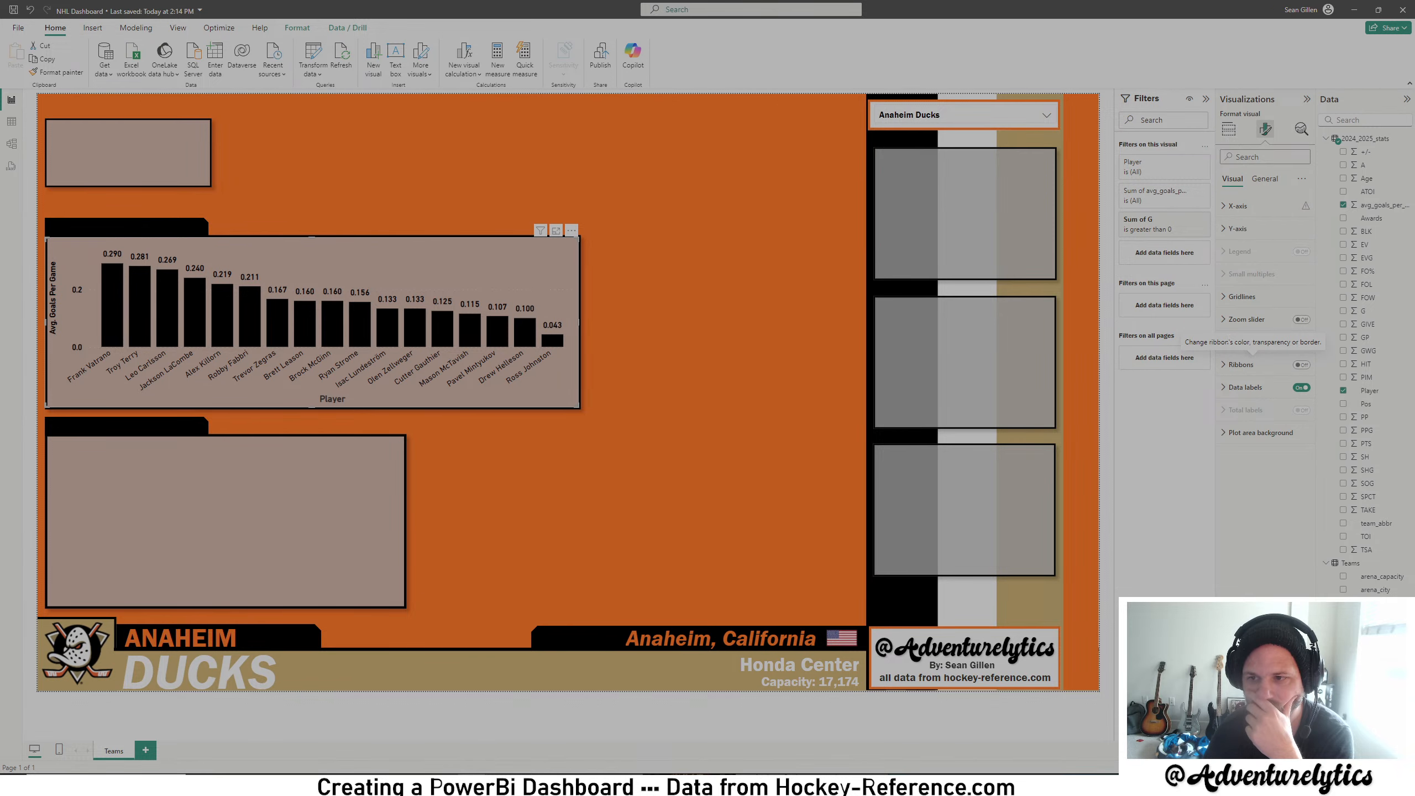
click(1285, 346)
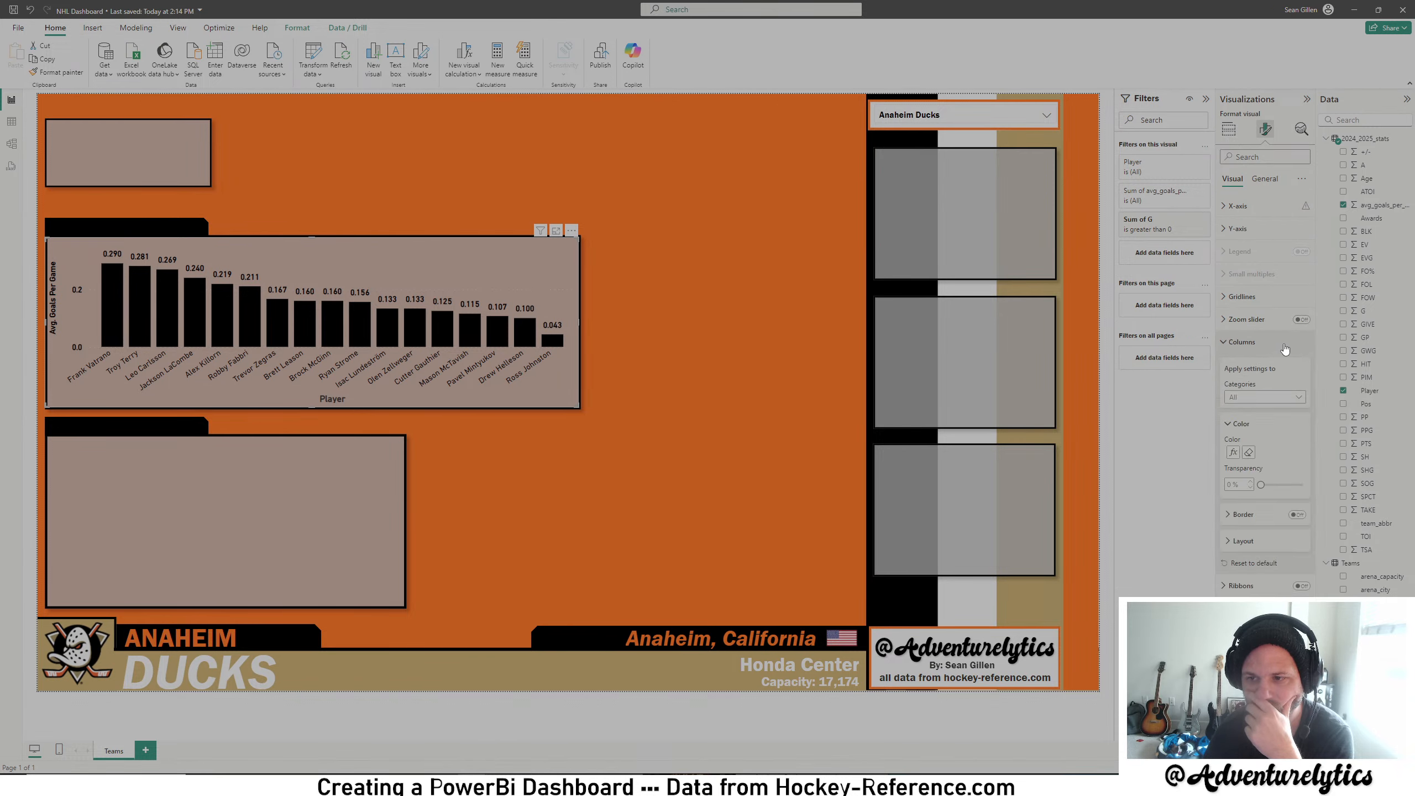
click(1232, 453)
click(729, 394)
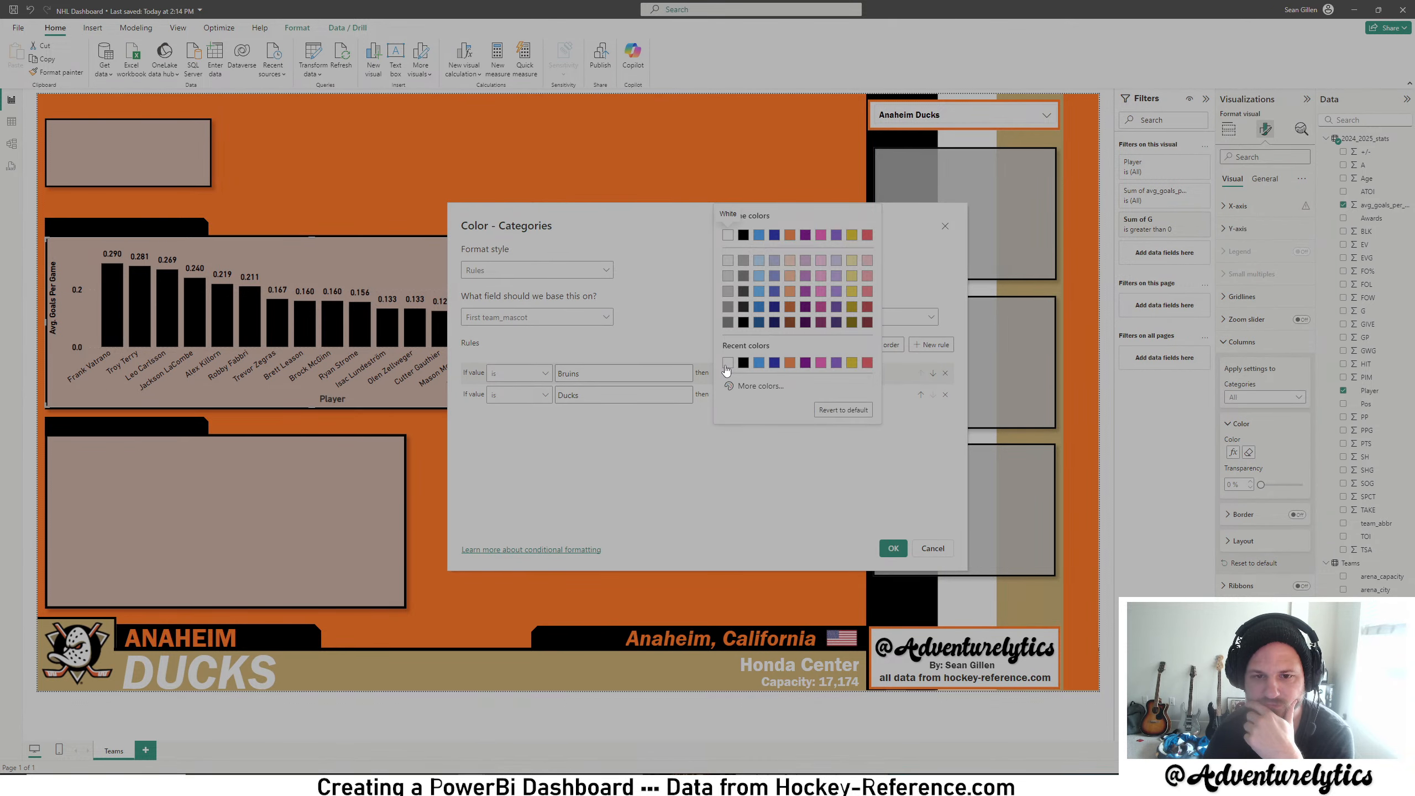
click(727, 366)
click(893, 548)
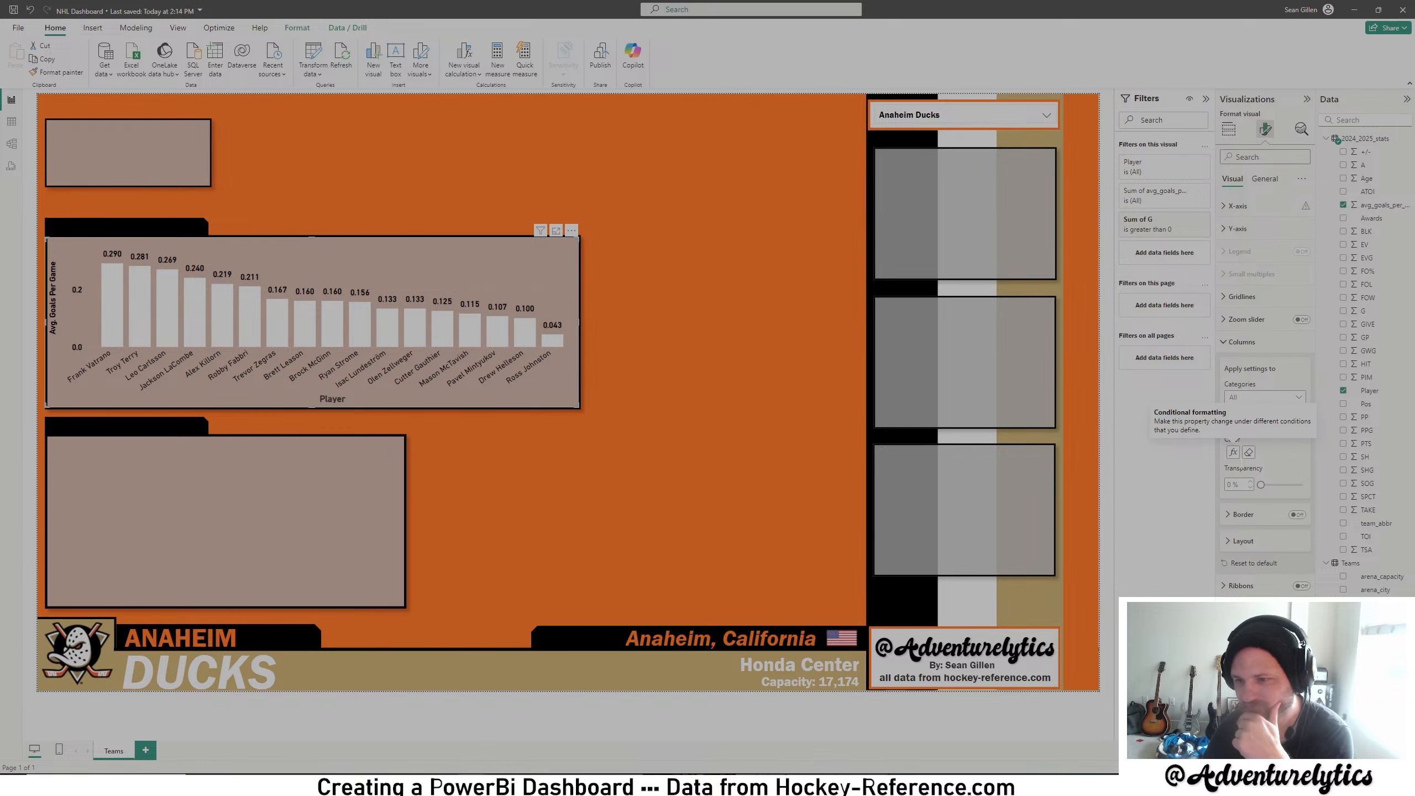
- Open the Ducks rule's color choices, then switch to the browser and copy the Anaheim Ducks orange hex color #F47A38
click(1233, 452)
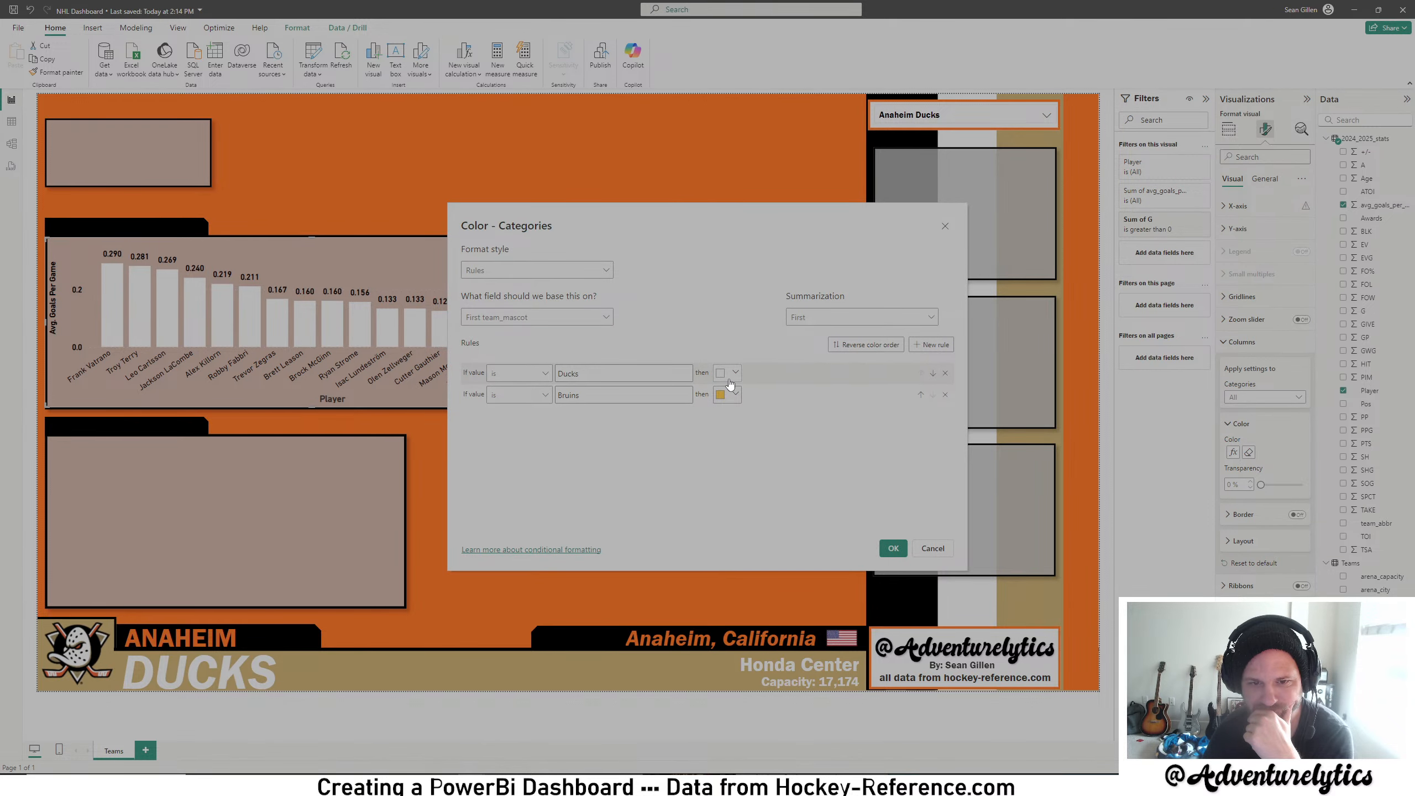
click(735, 374)
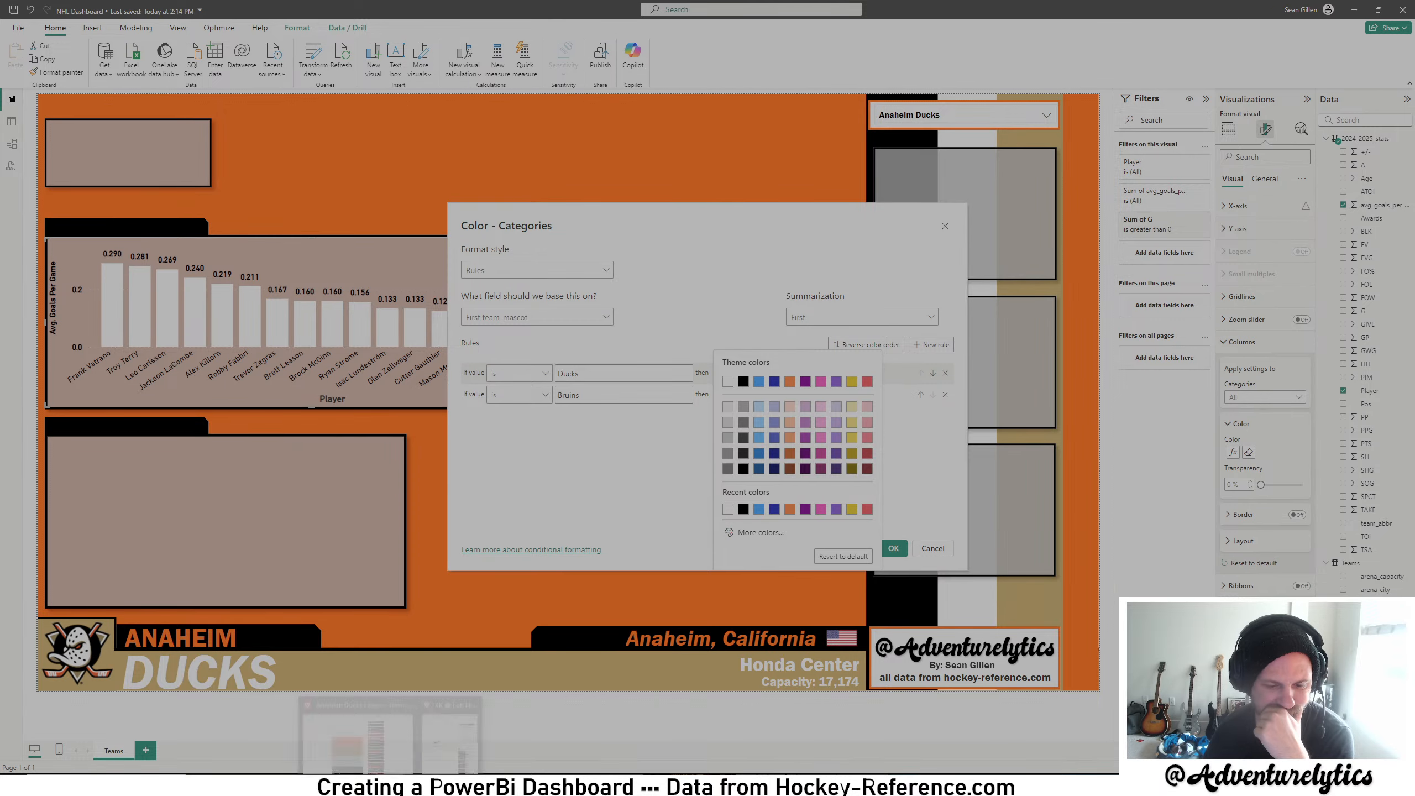
click(401, 763)
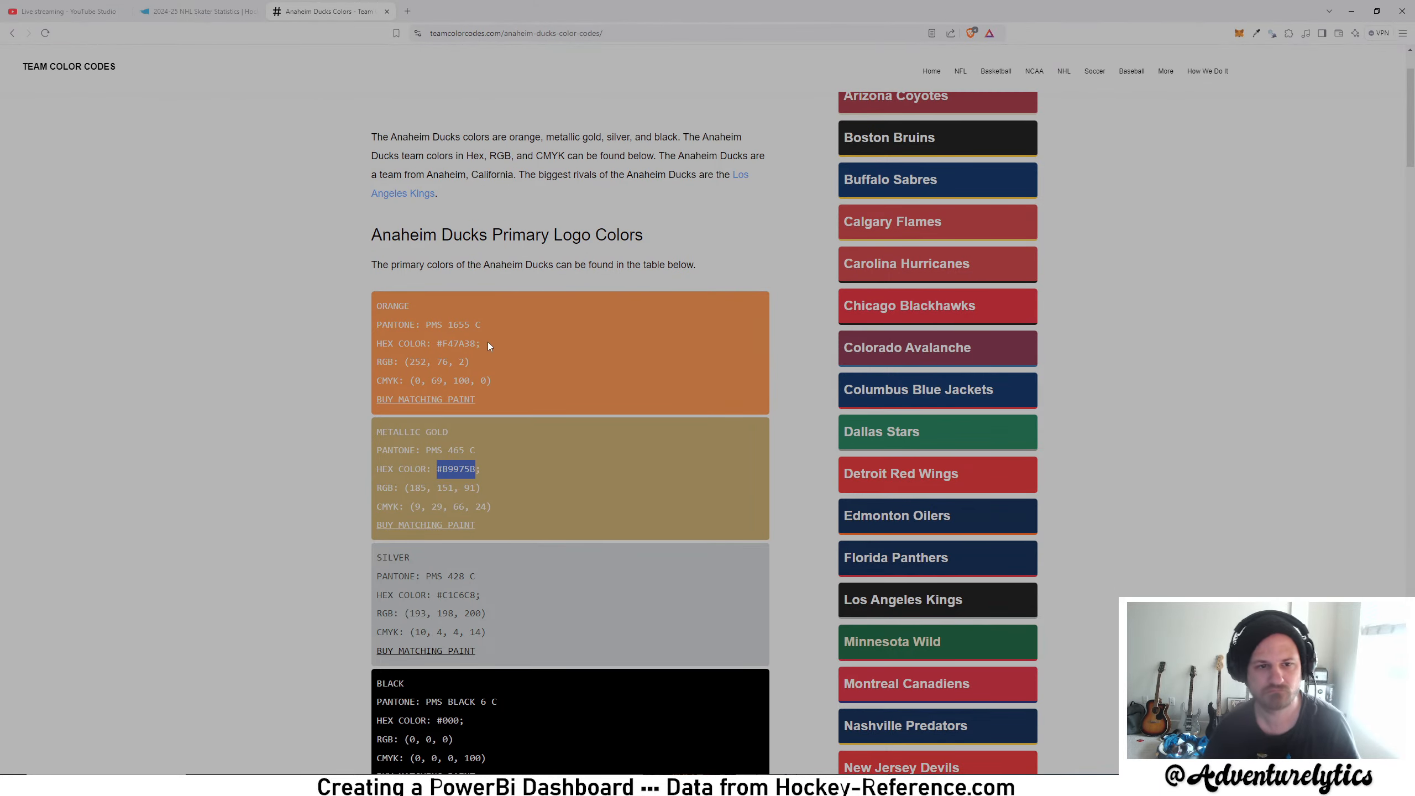
drag(477, 345, 436, 344)
key(ctrl+c)
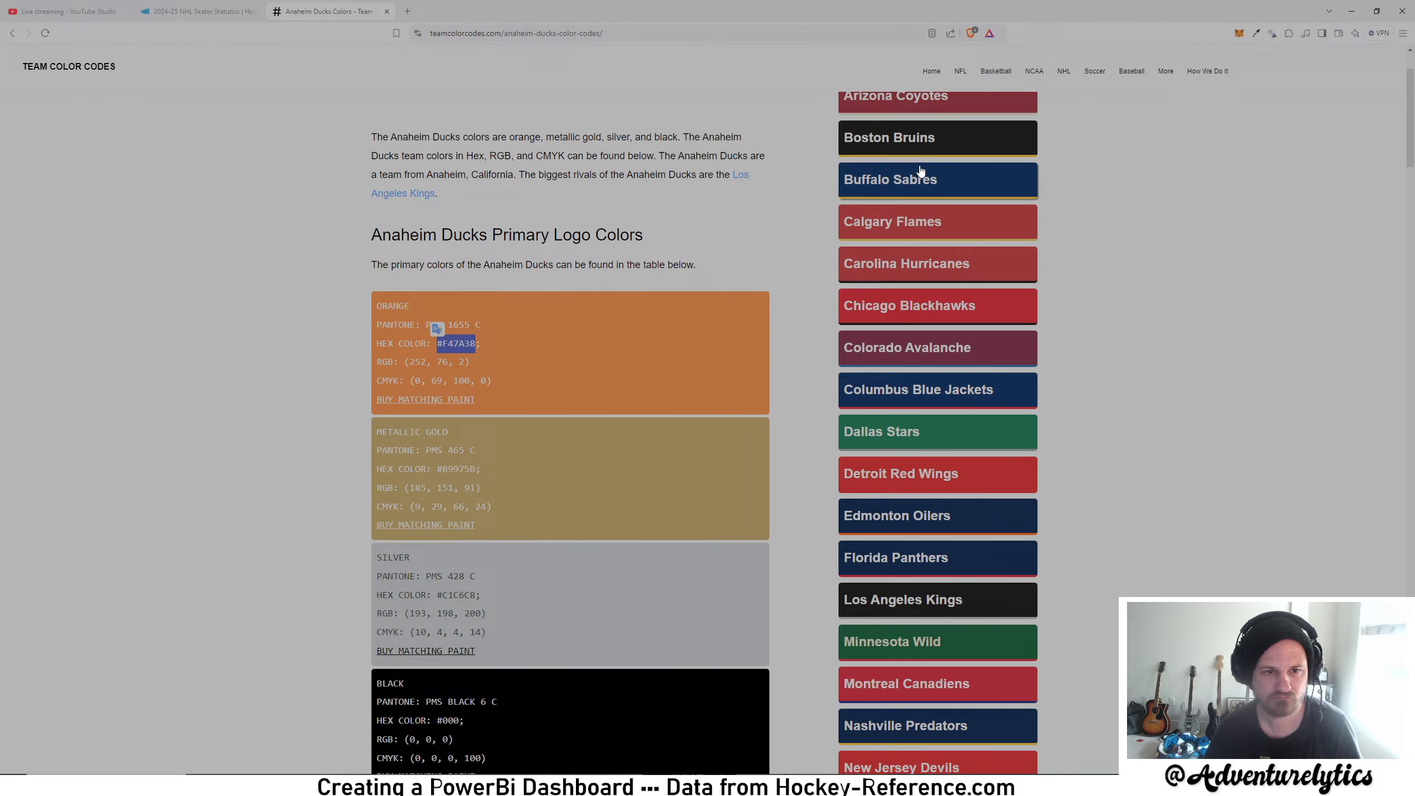
- Return to Power BI, use the copied orange hex code as the Ducks rule's custom color, and apply the rules
click(1359, 12)
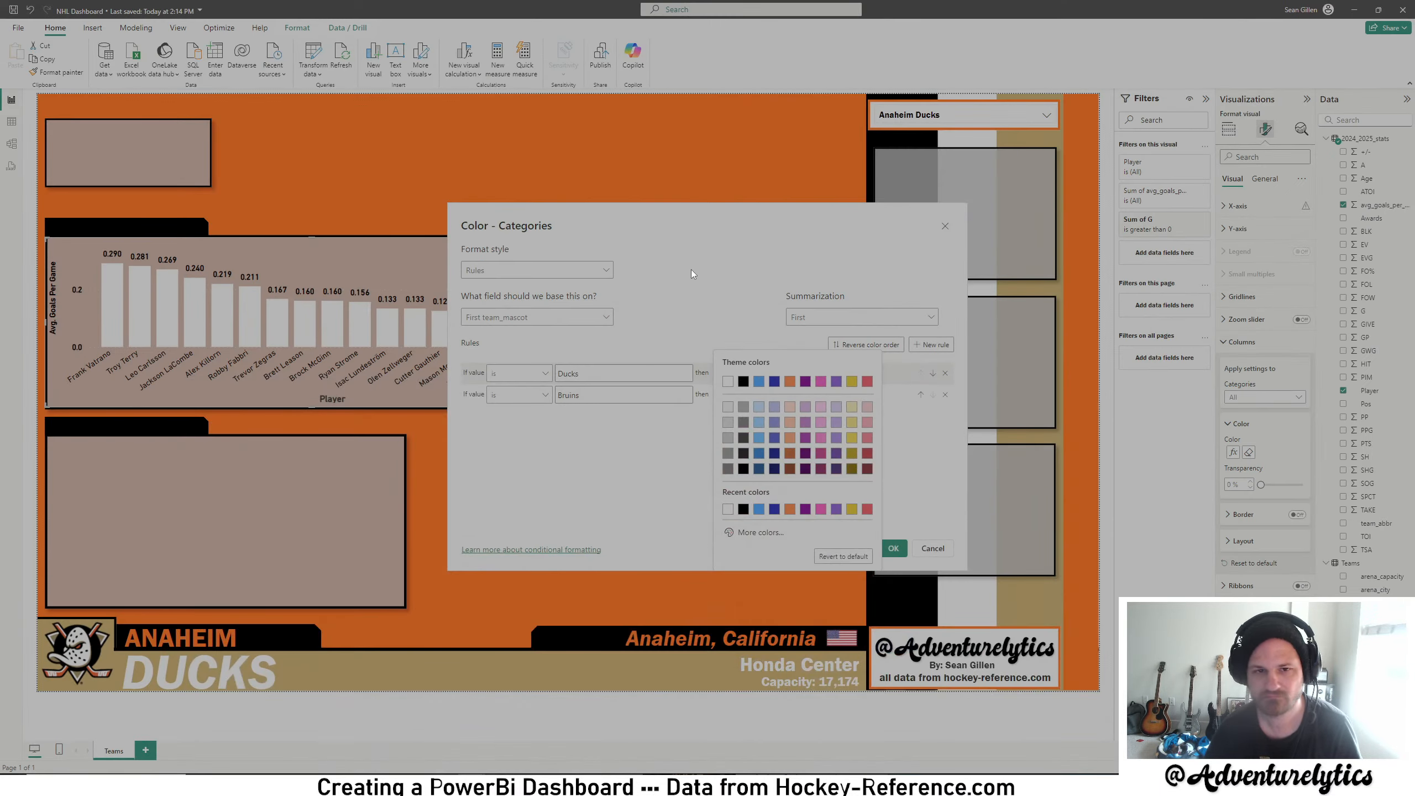
click(775, 534)
key(ctrl+v)
click(880, 531)
click(893, 548)
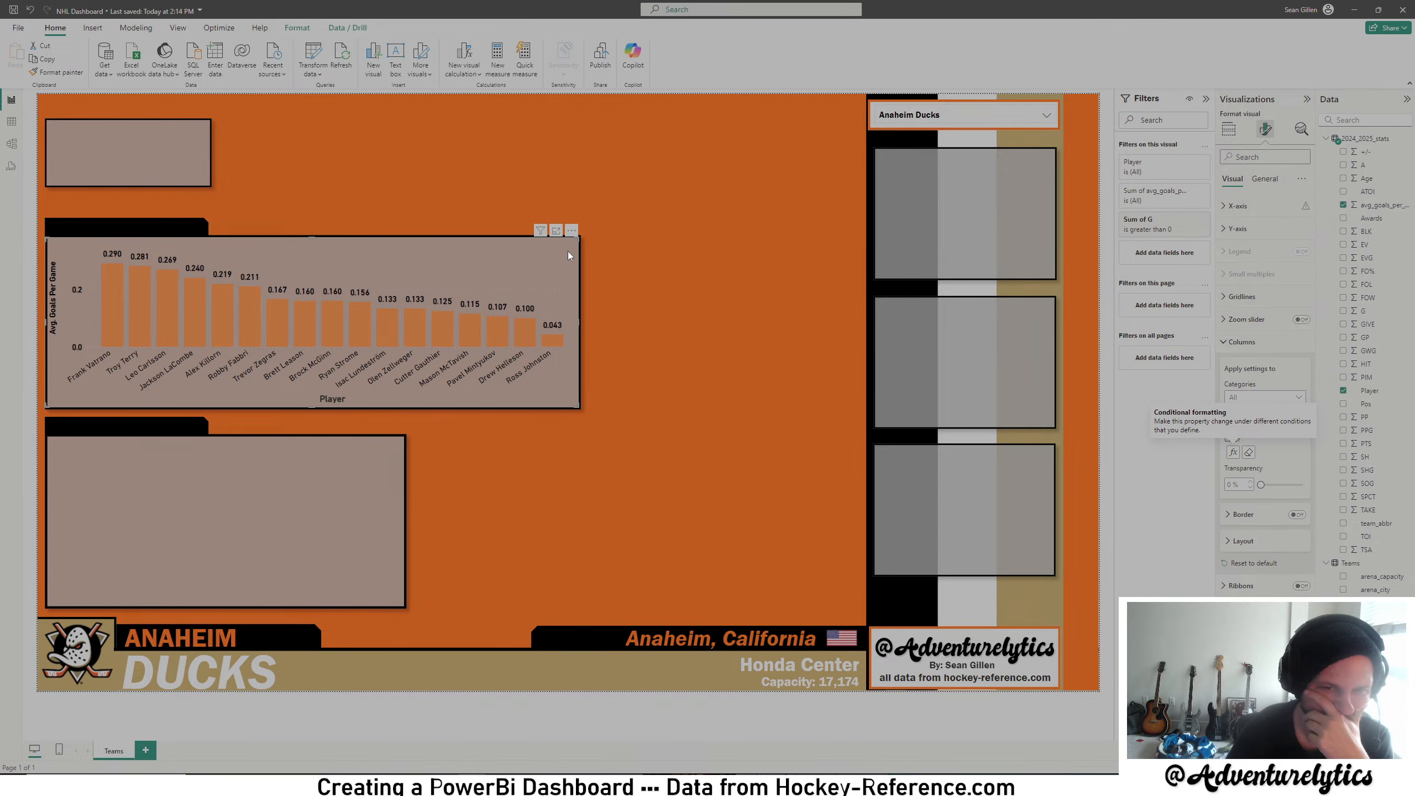
- Select the gray background shape behind the goals chart and raise its fill transparency to 58%
click(582, 250)
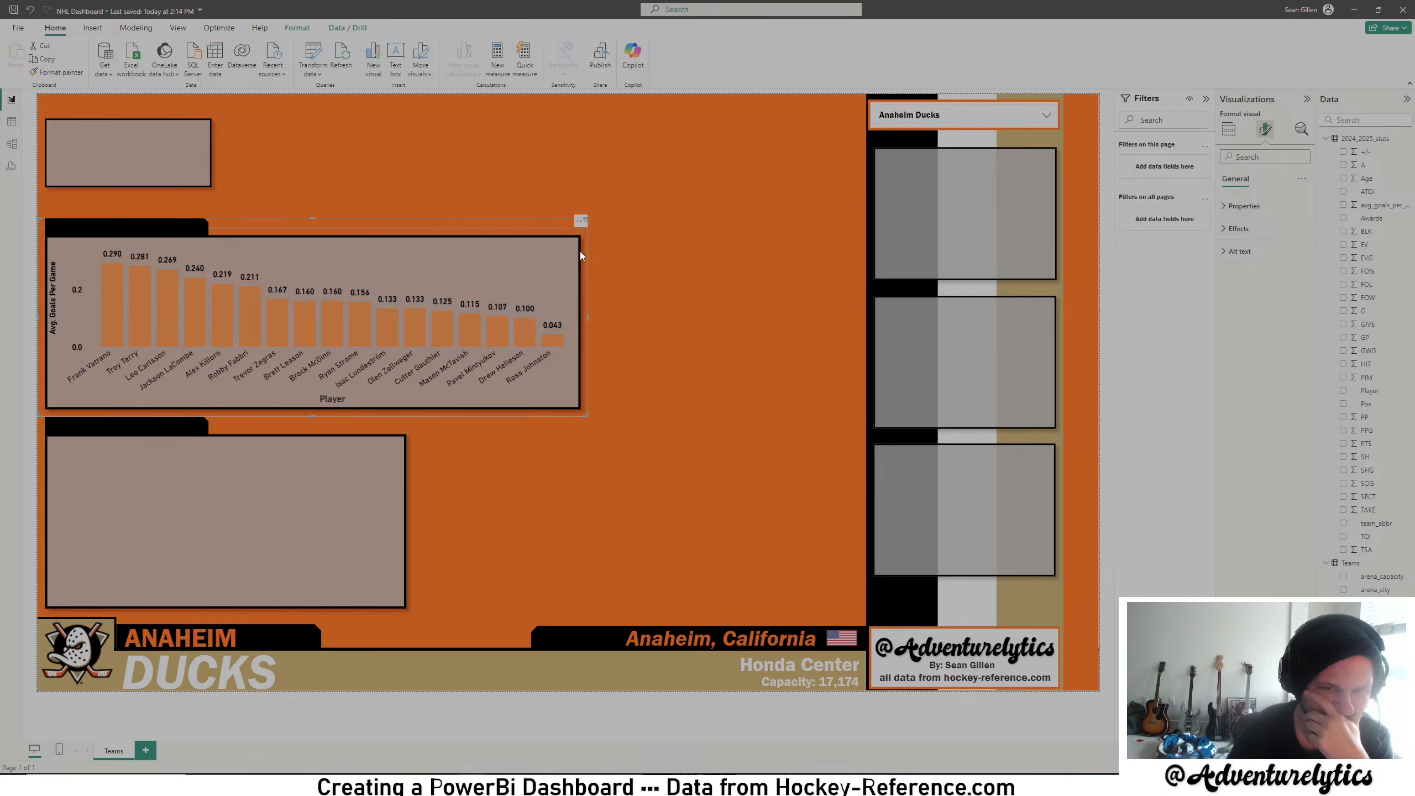
click(579, 252)
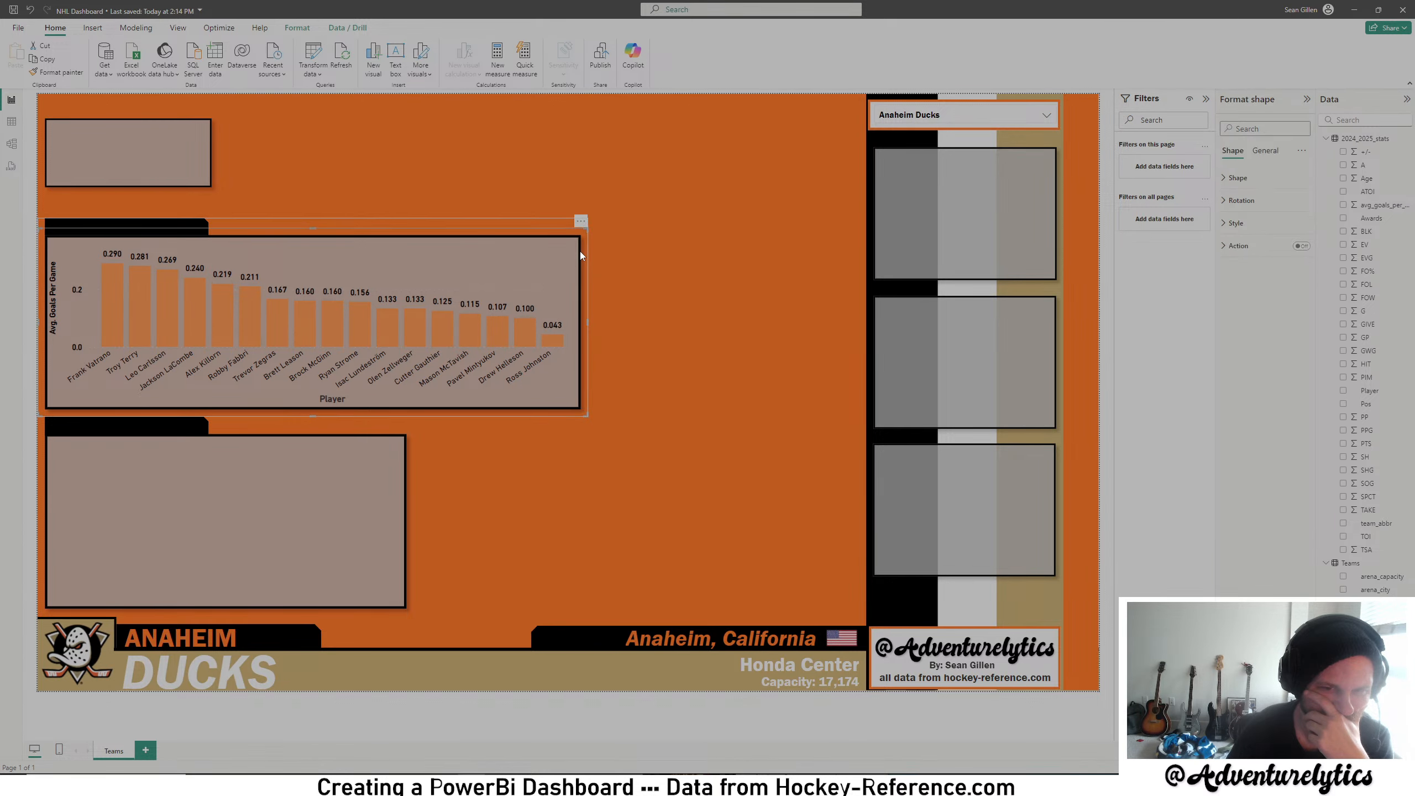
click(1280, 227)
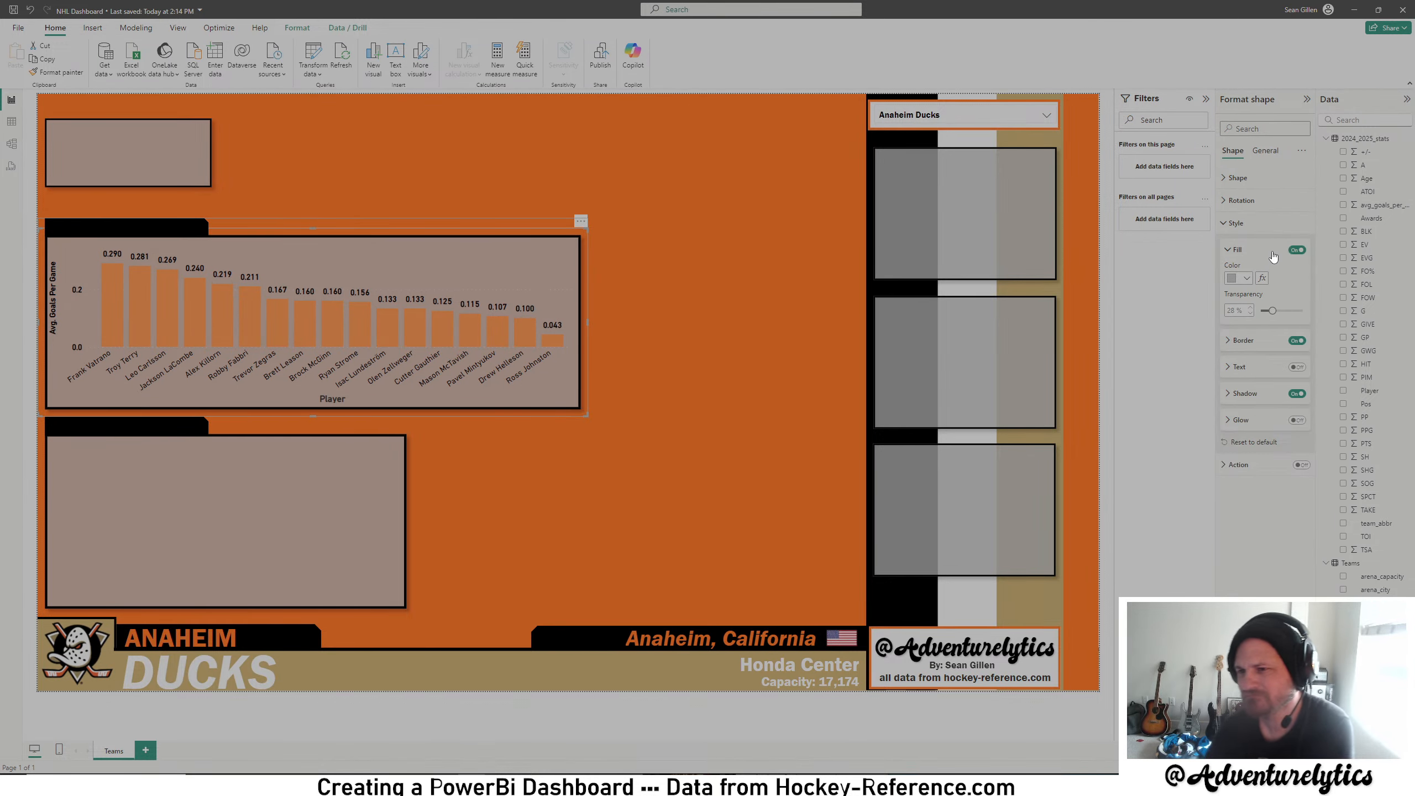
click(1268, 310)
drag(1269, 310, 1284, 309)
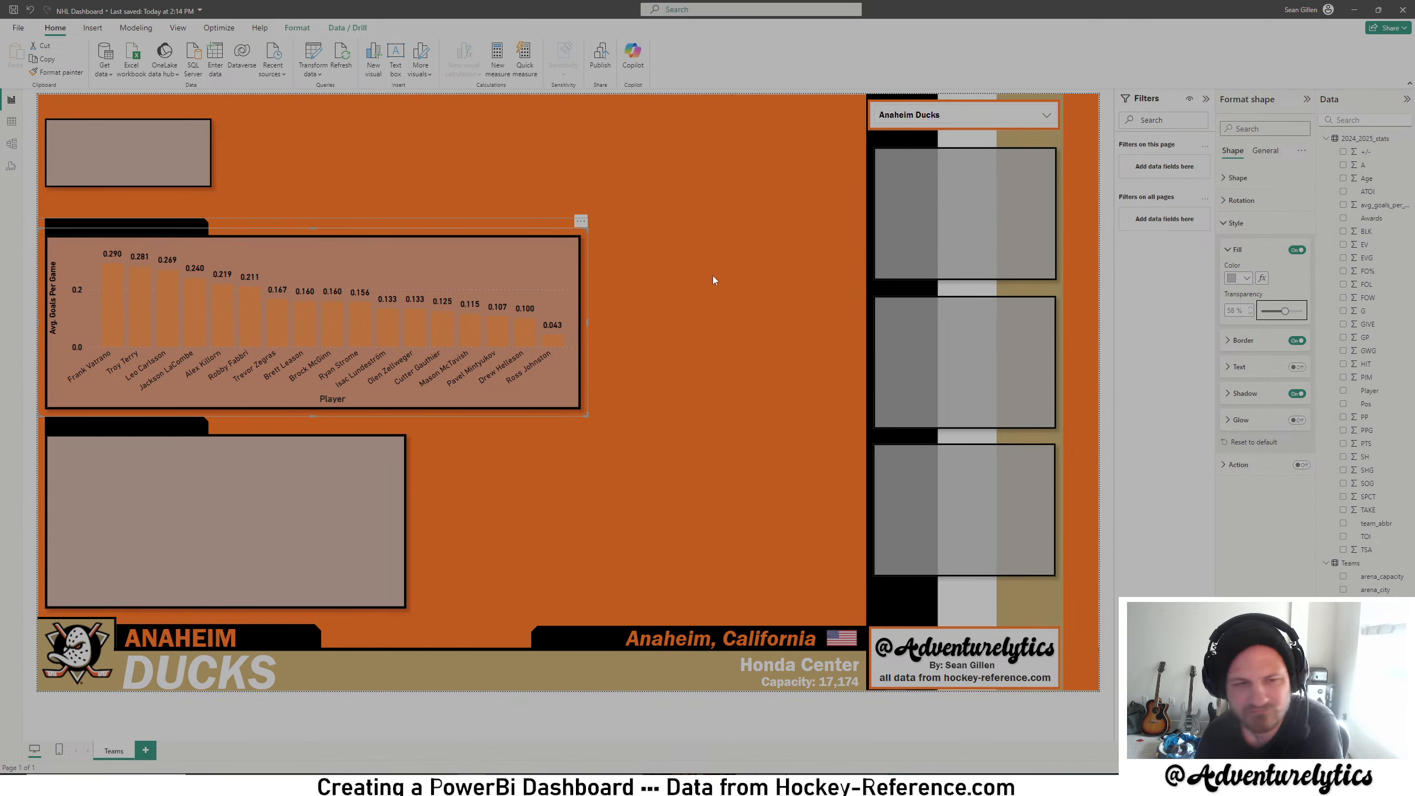
click(1231, 223)
click(903, 282)
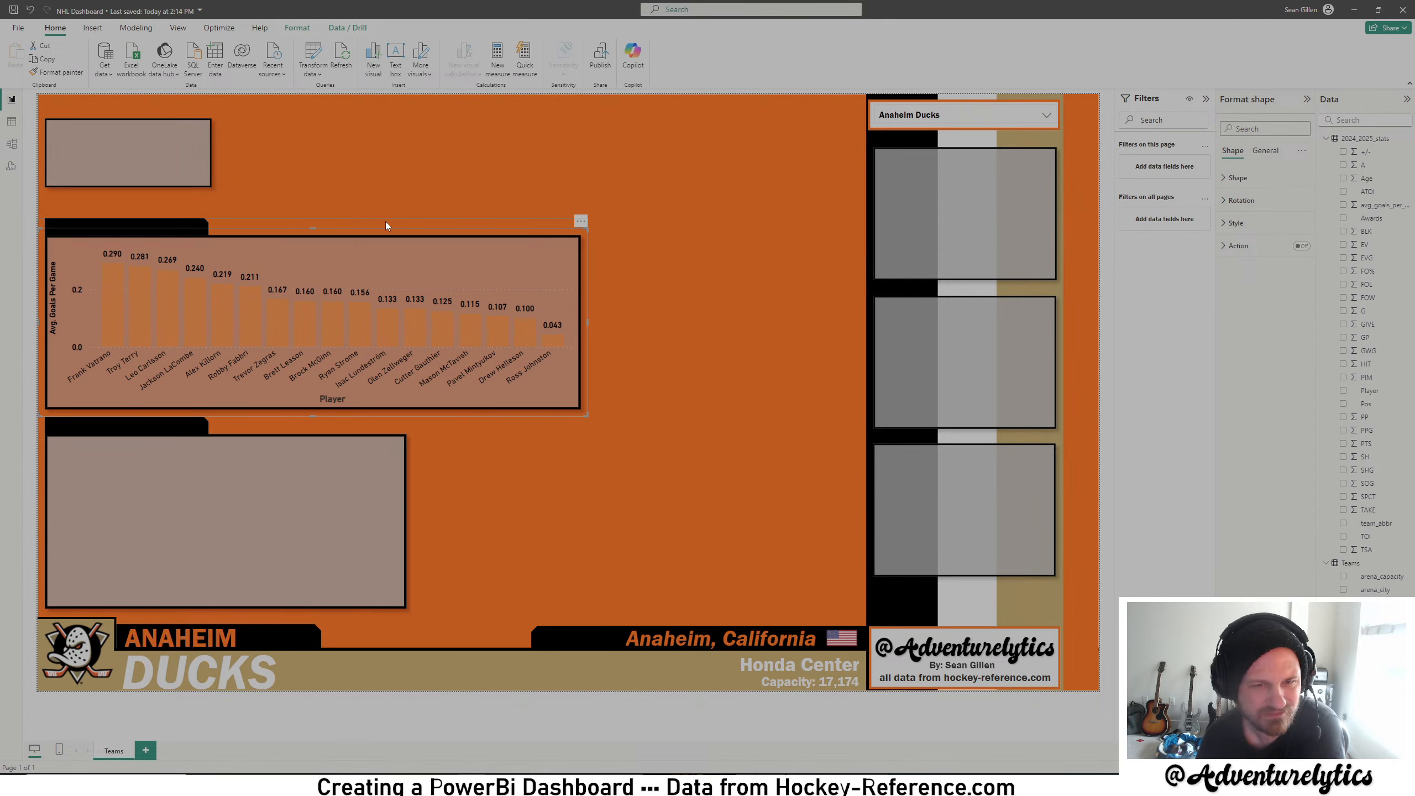
- Reopen the chart's conditional column color, pick a theme color for the Ducks rule, apply it, and deselect the chart
click(502, 256)
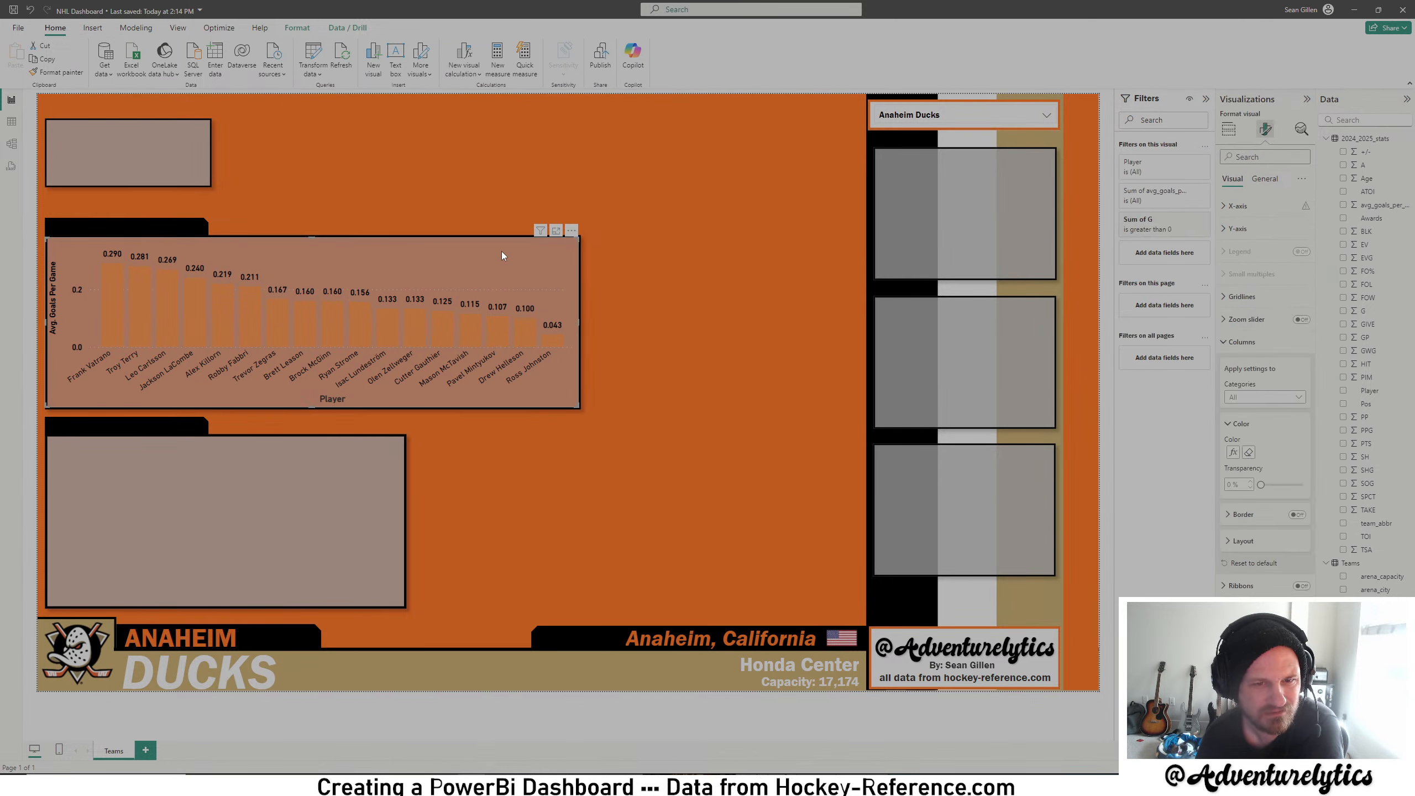
click(1233, 452)
click(734, 372)
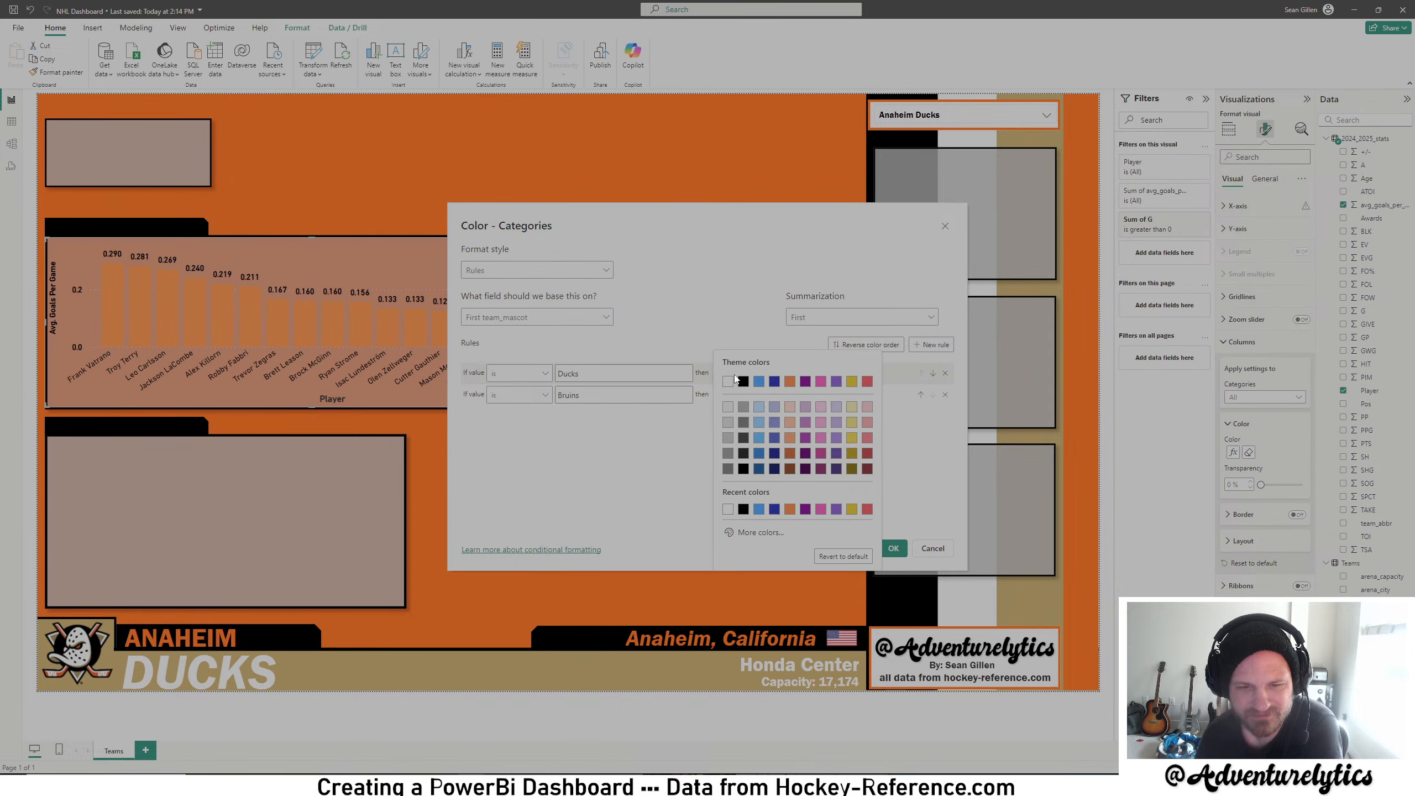
click(753, 388)
click(893, 548)
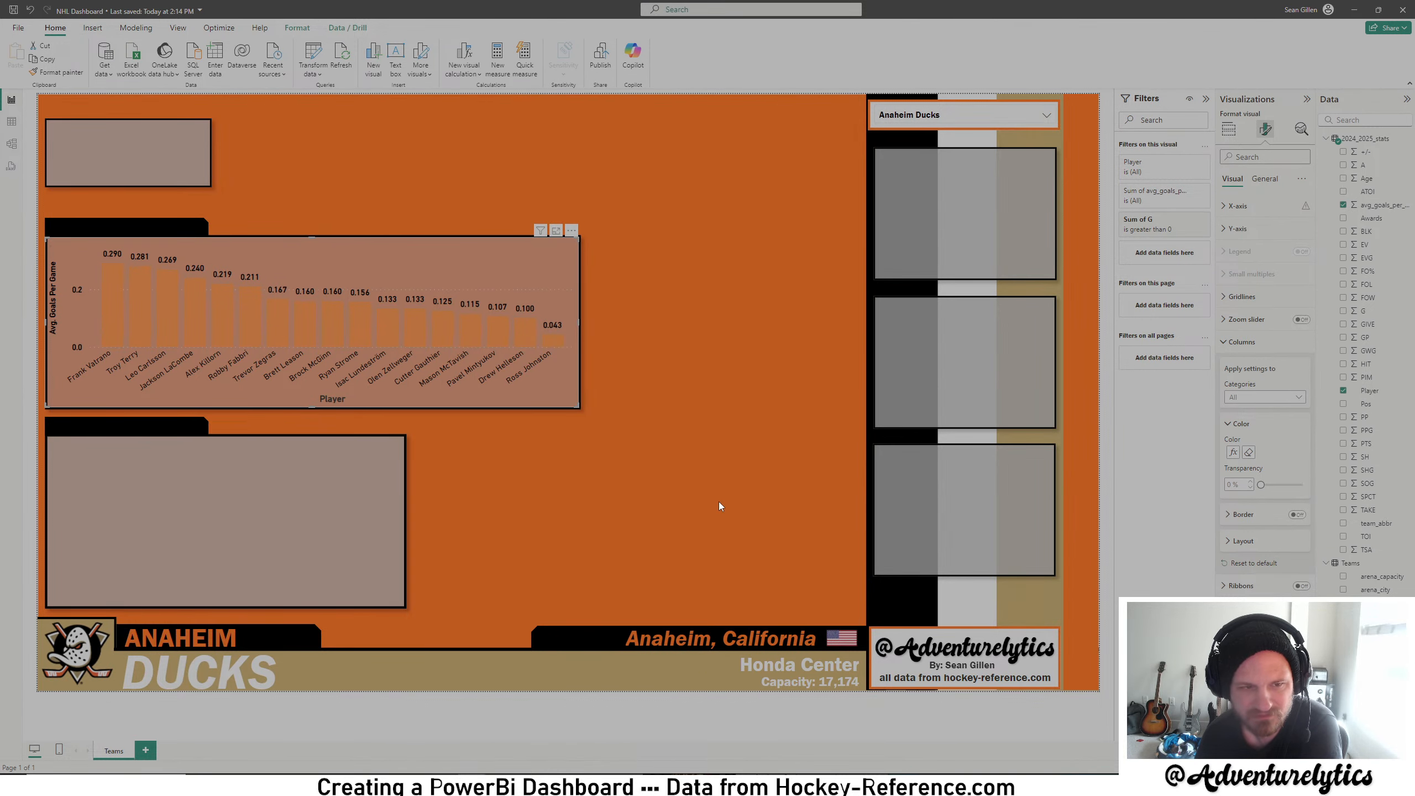
click(647, 471)
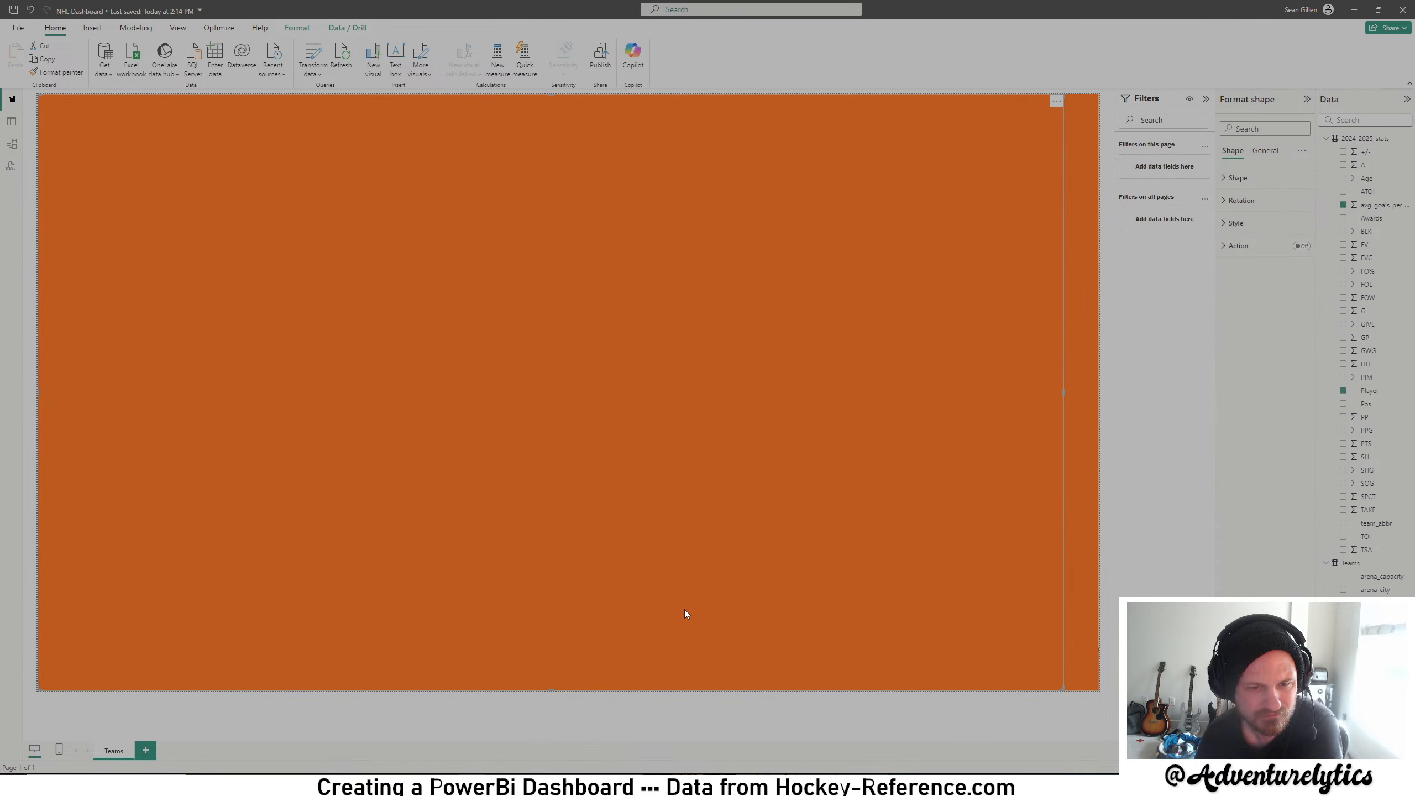
- Set the goals chart's horizontal gridlines to a solid line style and apply team-city color rules, choosing white as the rule color
click(687, 703)
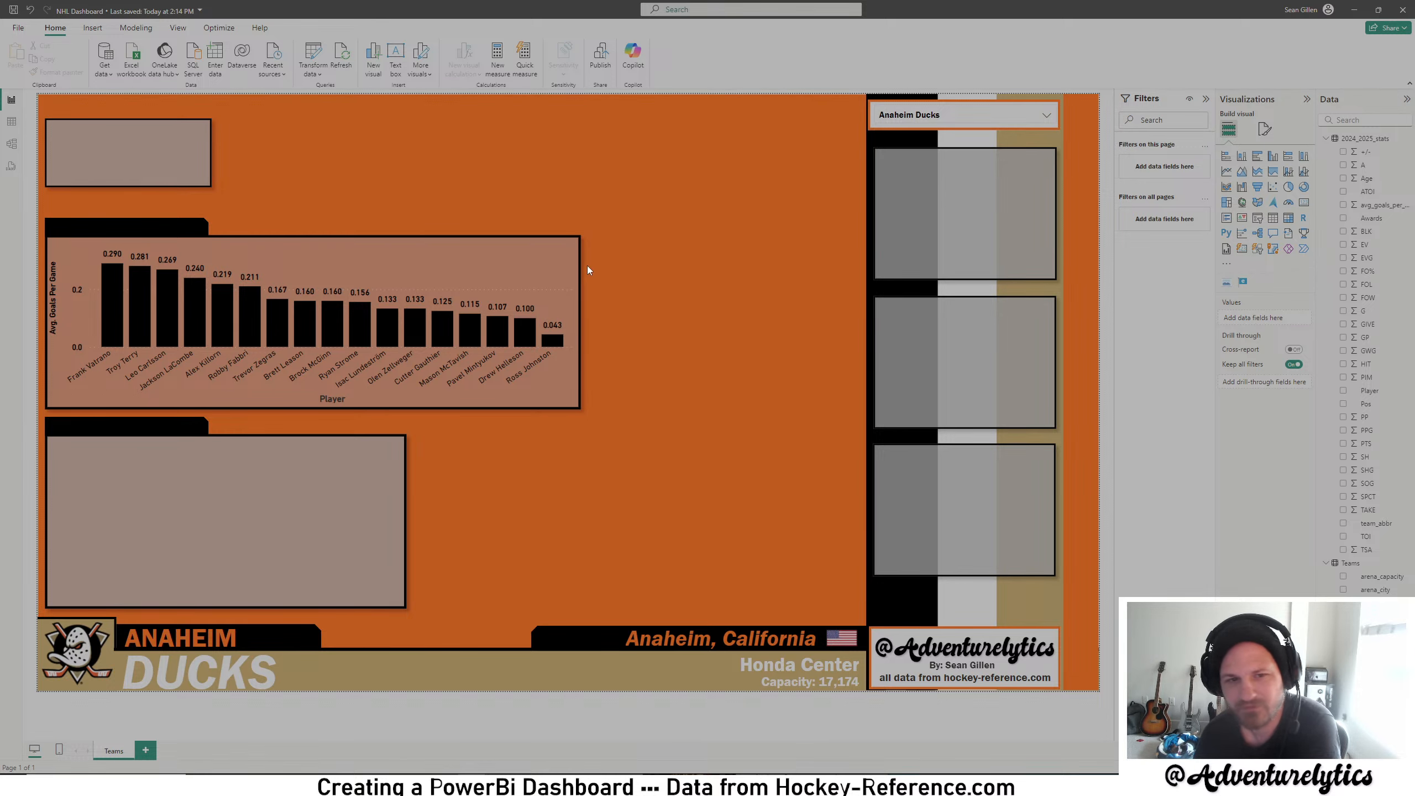
click(559, 267)
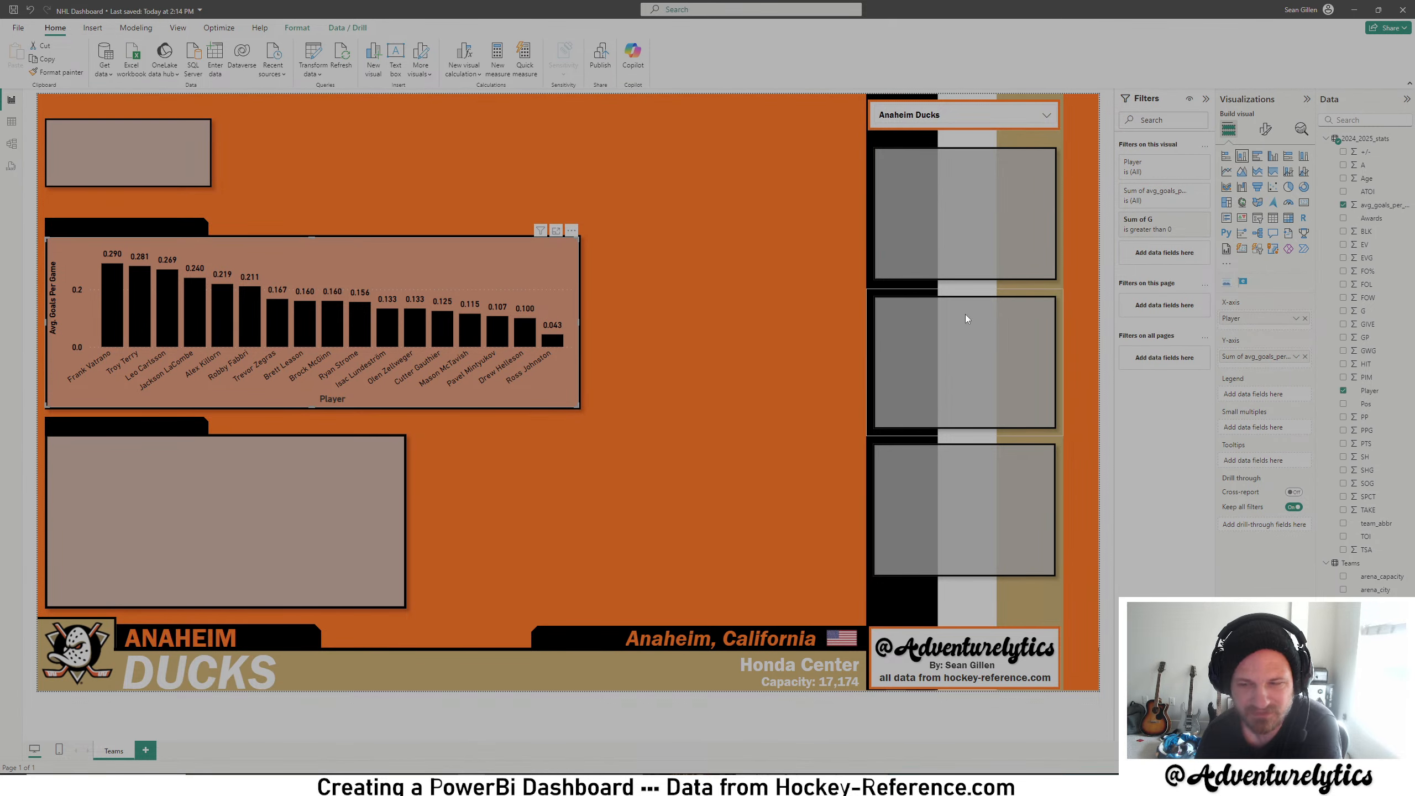
click(1264, 128)
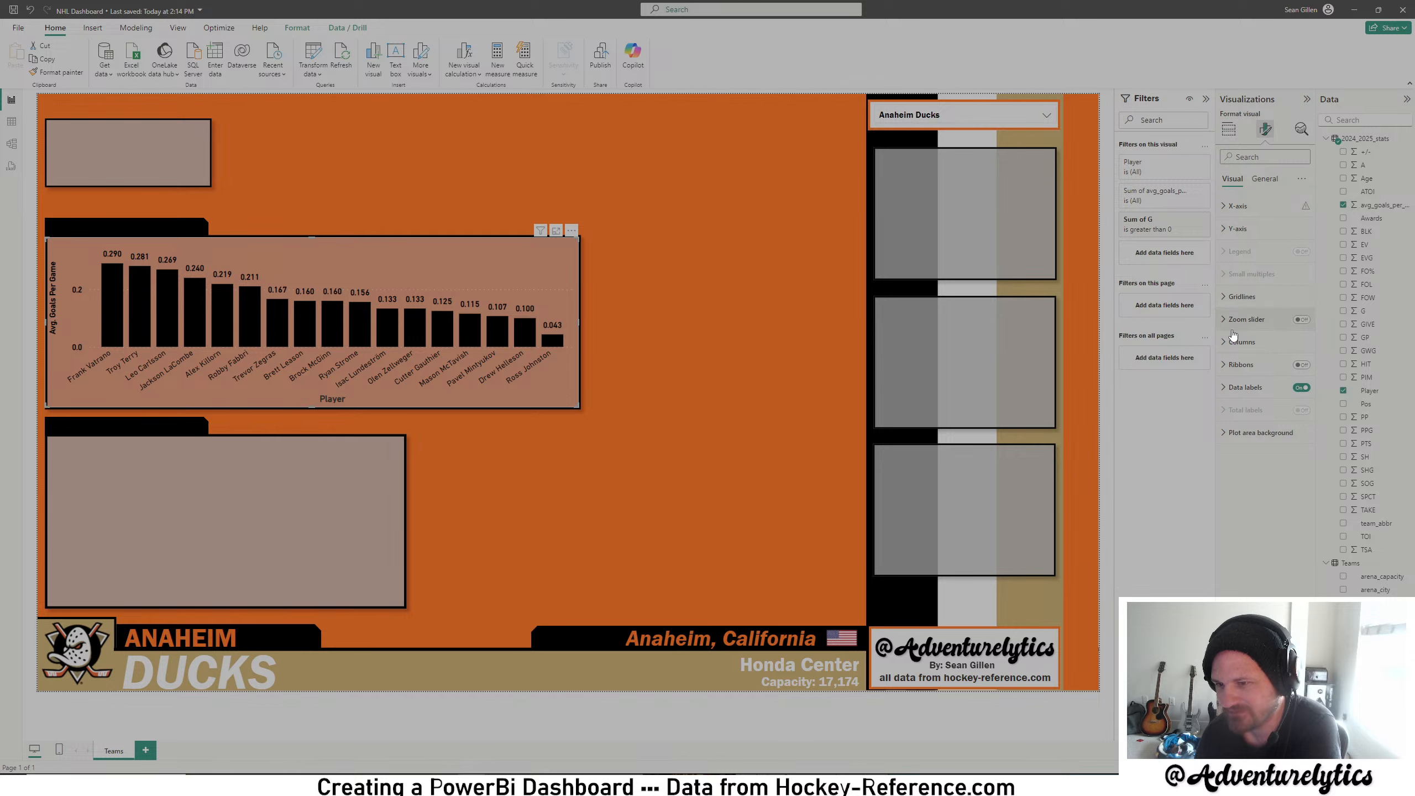
click(1240, 389)
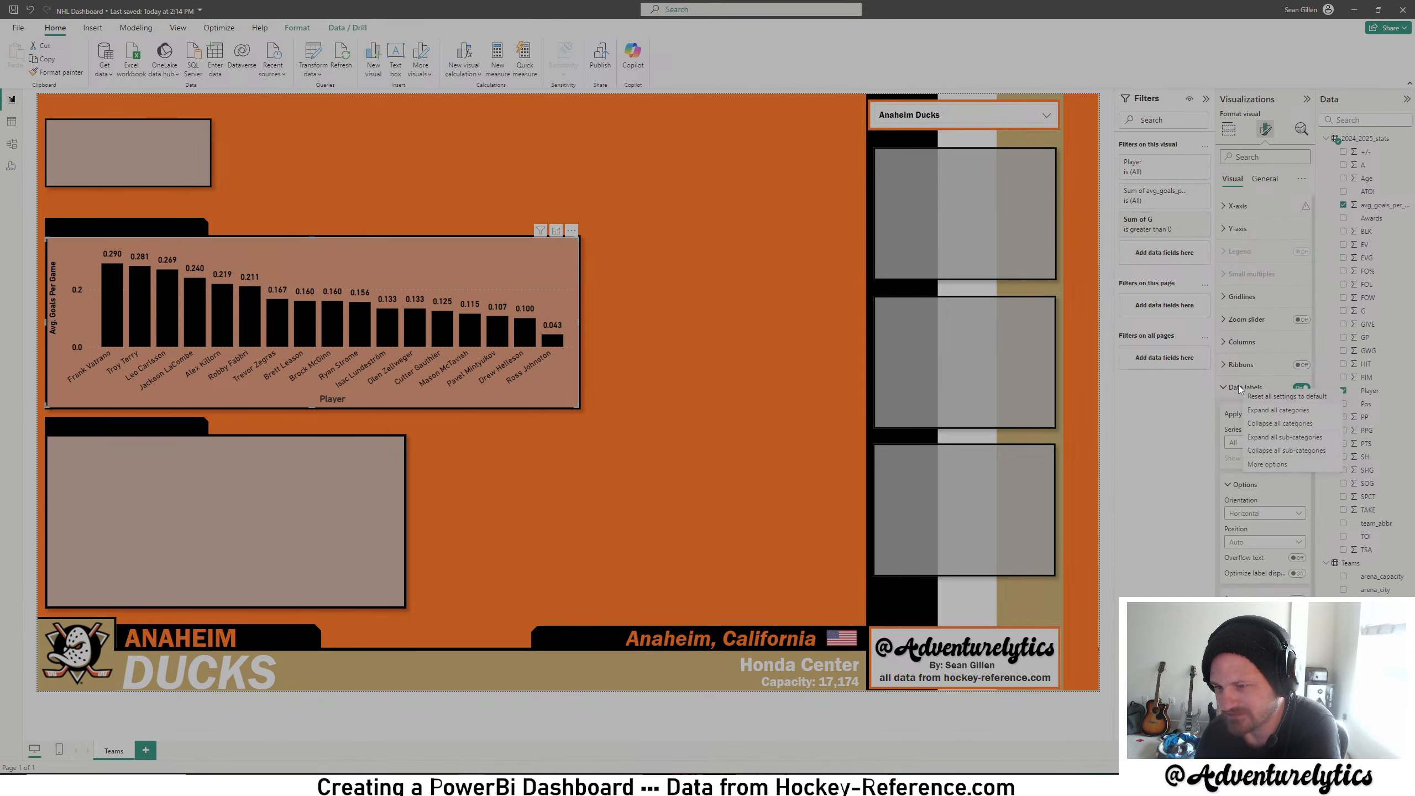
click(1238, 387)
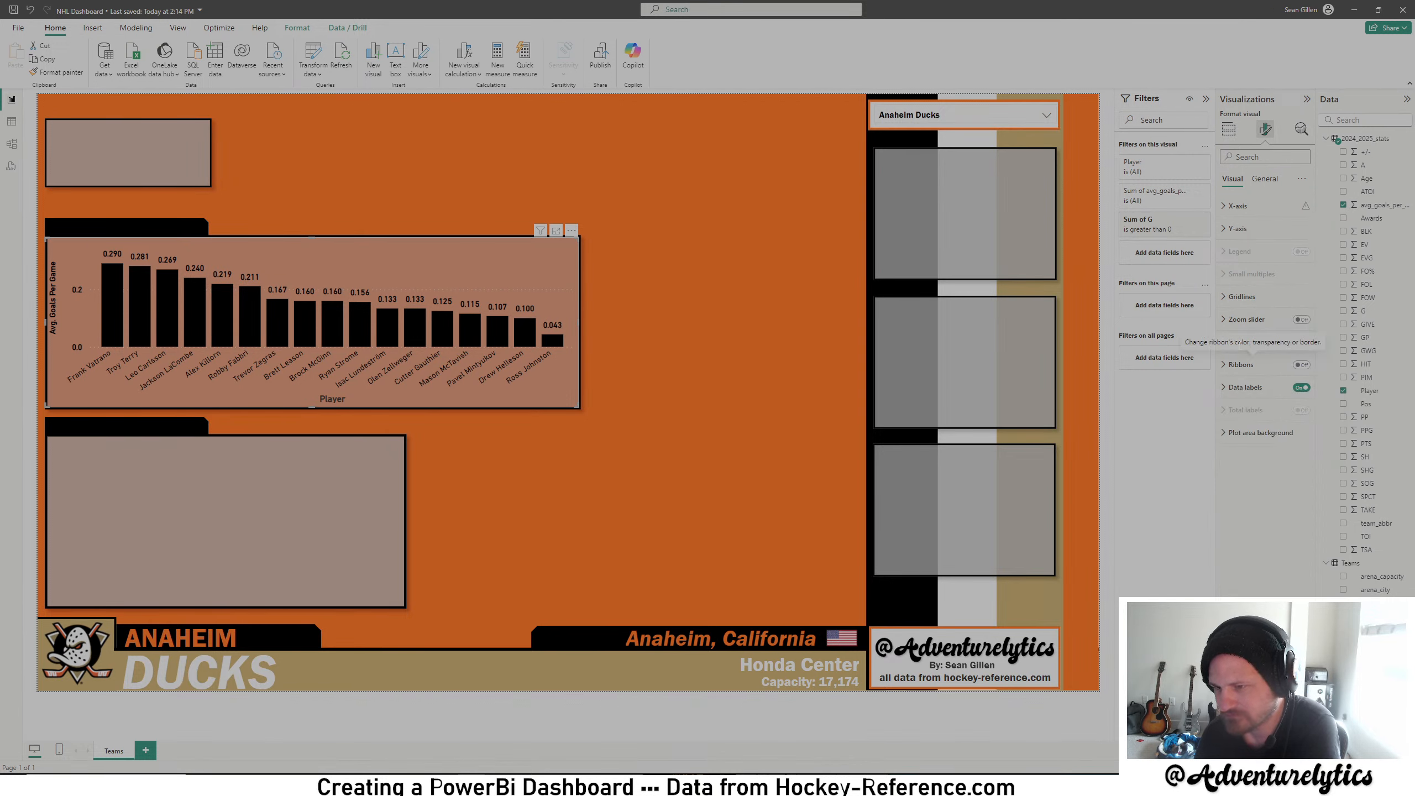
click(1241, 296)
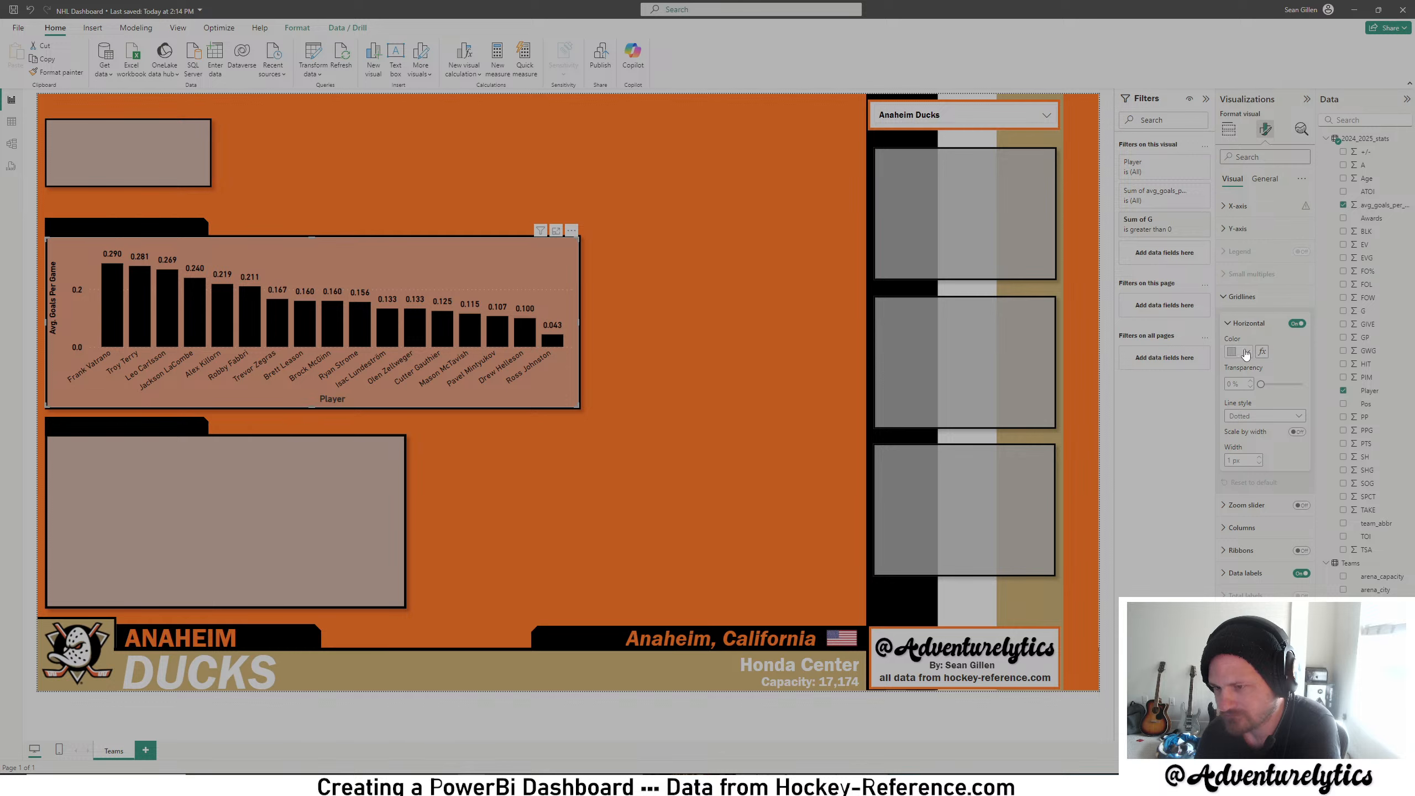
click(1255, 418)
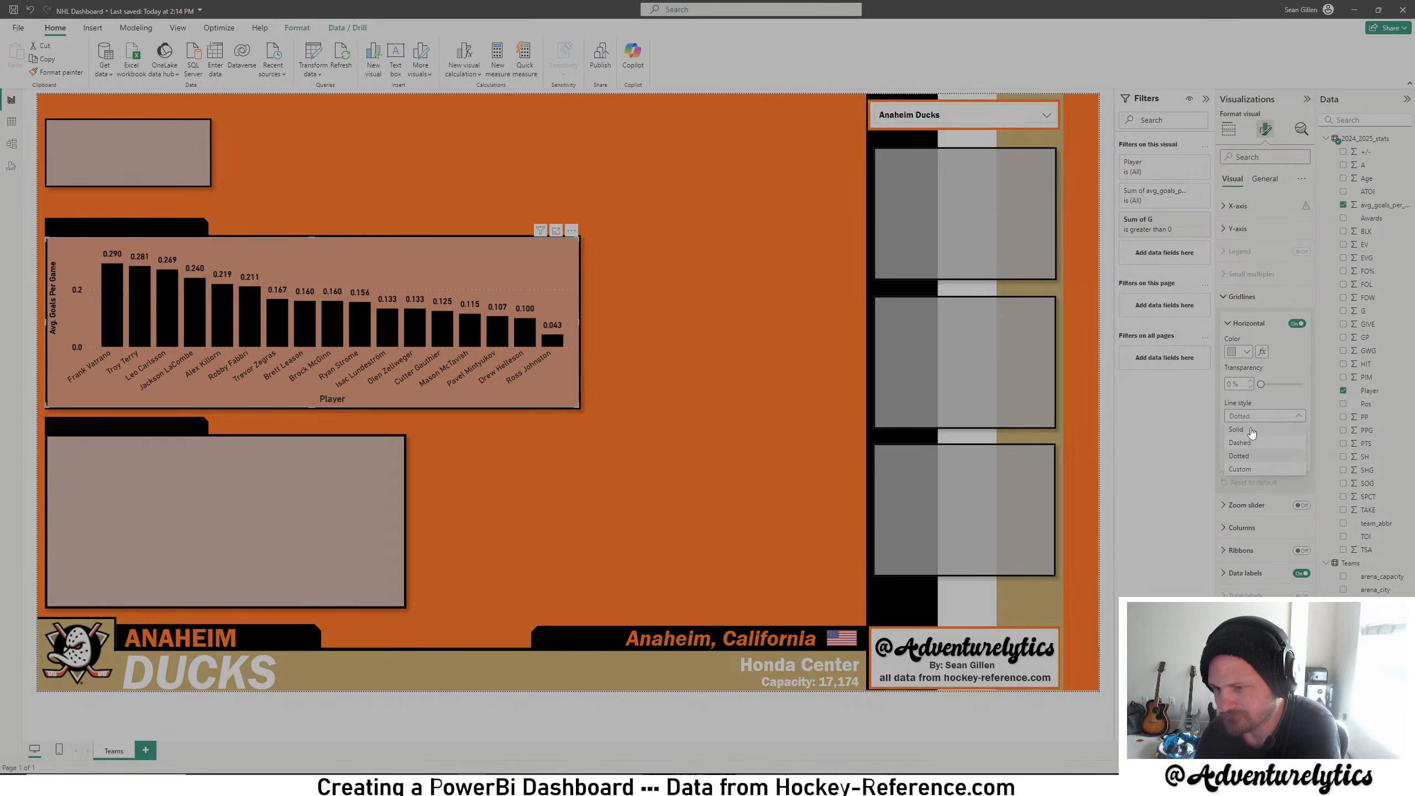
click(1251, 430)
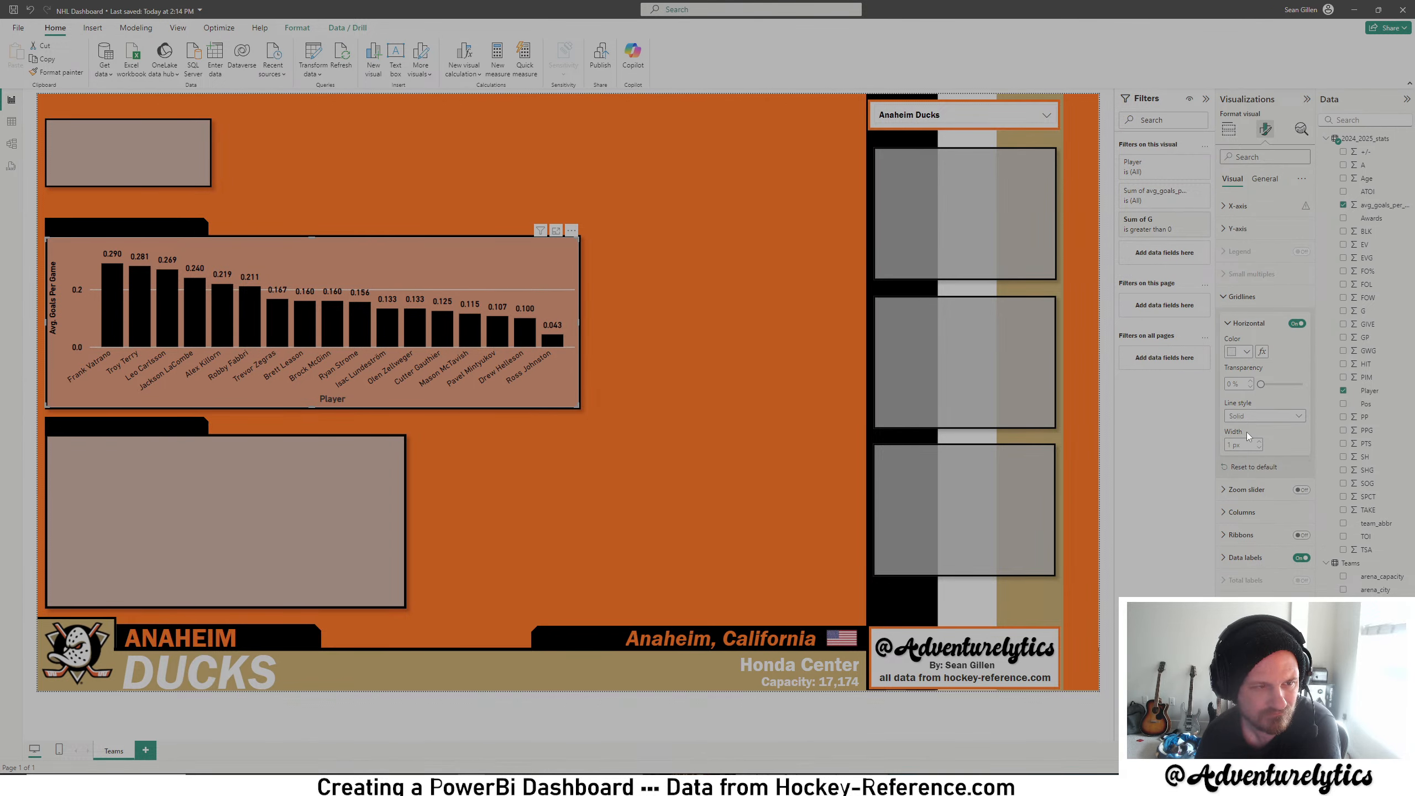
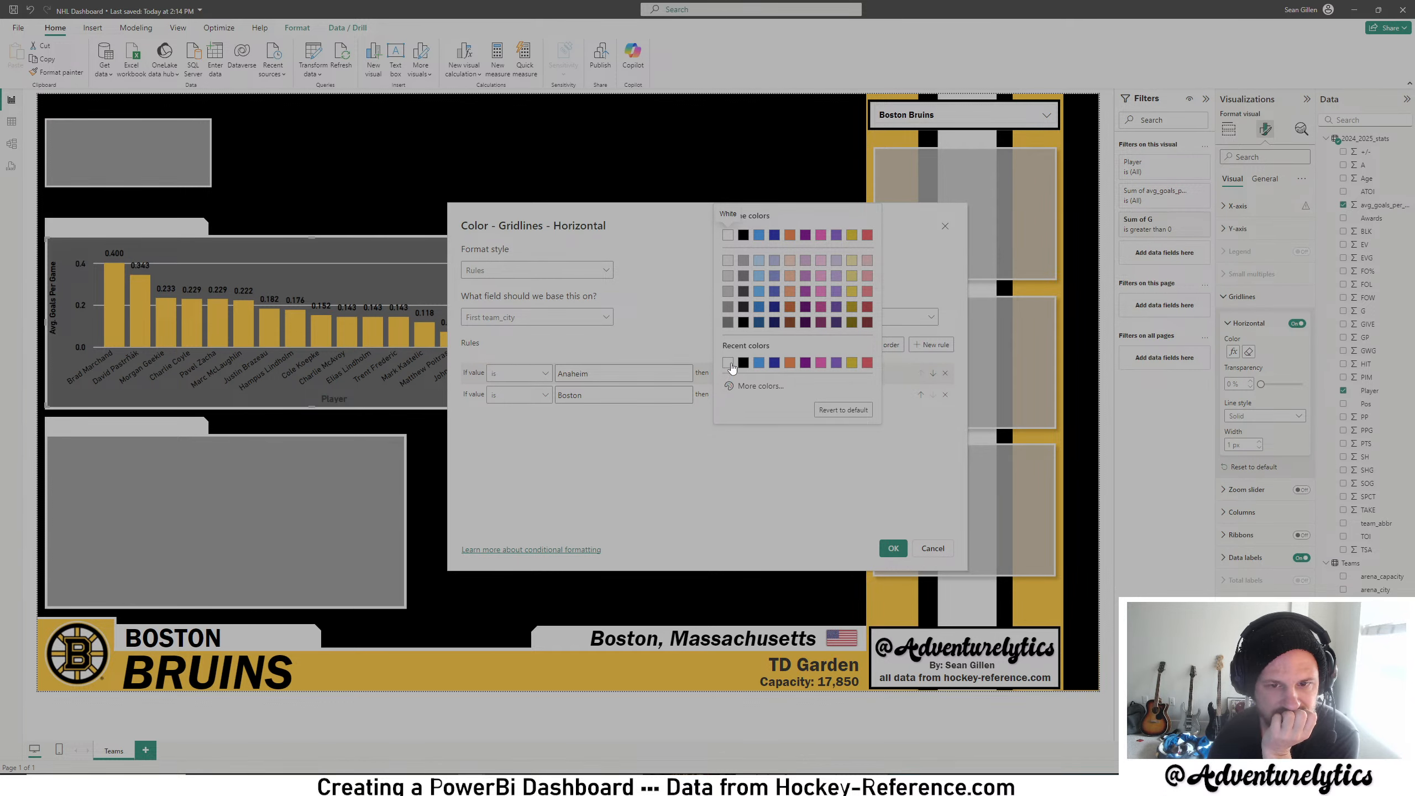
click(729, 366)
click(893, 548)
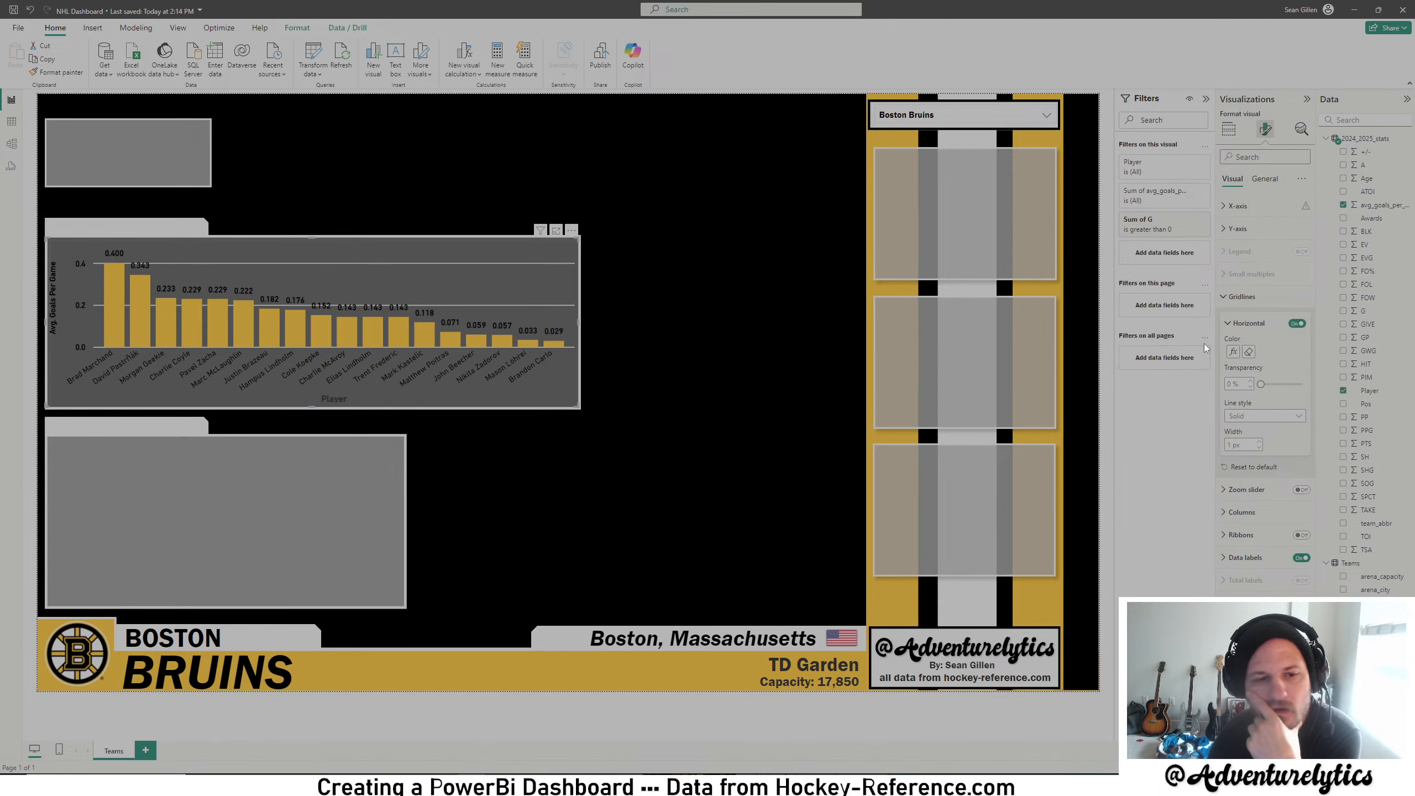
- Examine the goals chart for the Buffalo Sabres, Calgary Flames, Carolina Hurricanes, Colorado Avalanche and Columbus Blue Jackets using the team slicer
click(1043, 112)
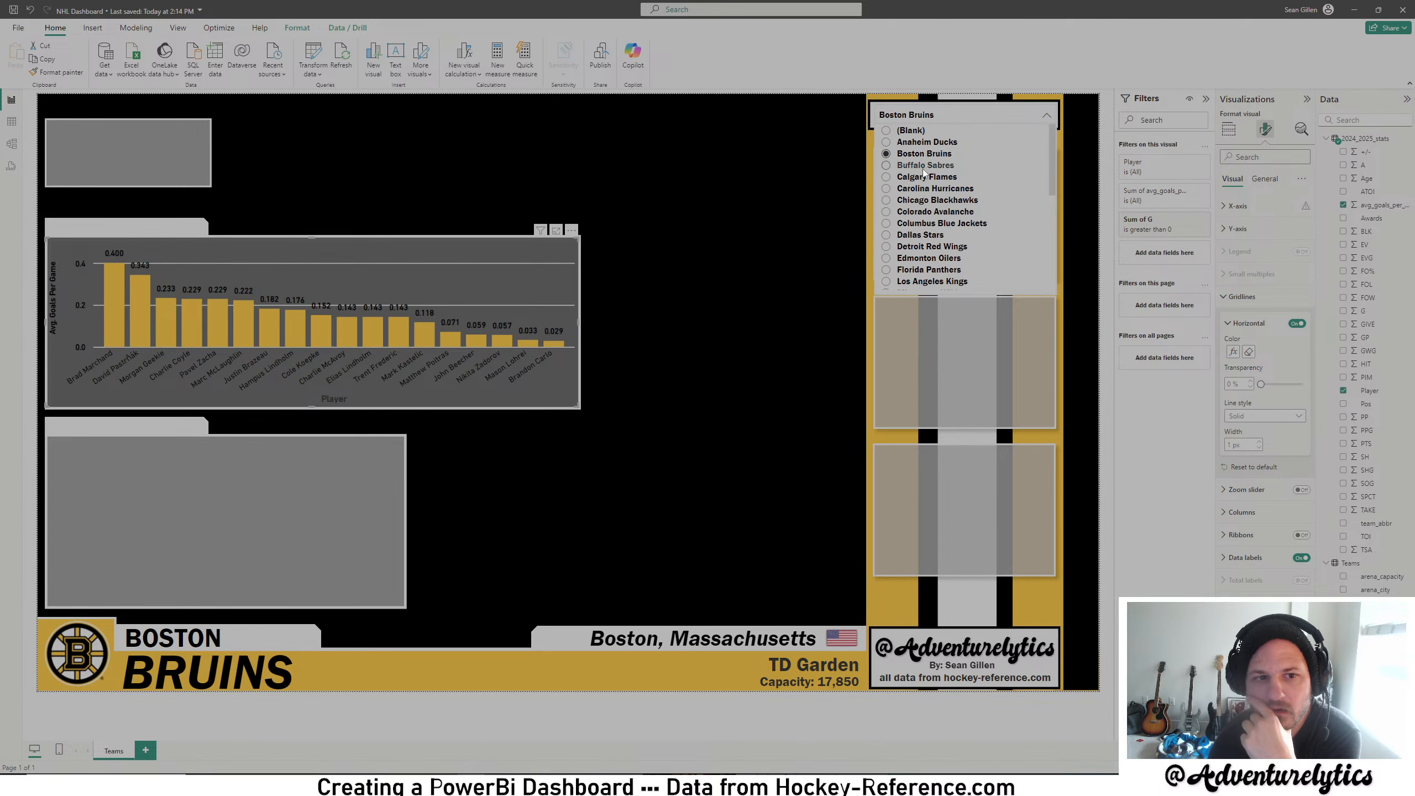
click(923, 169)
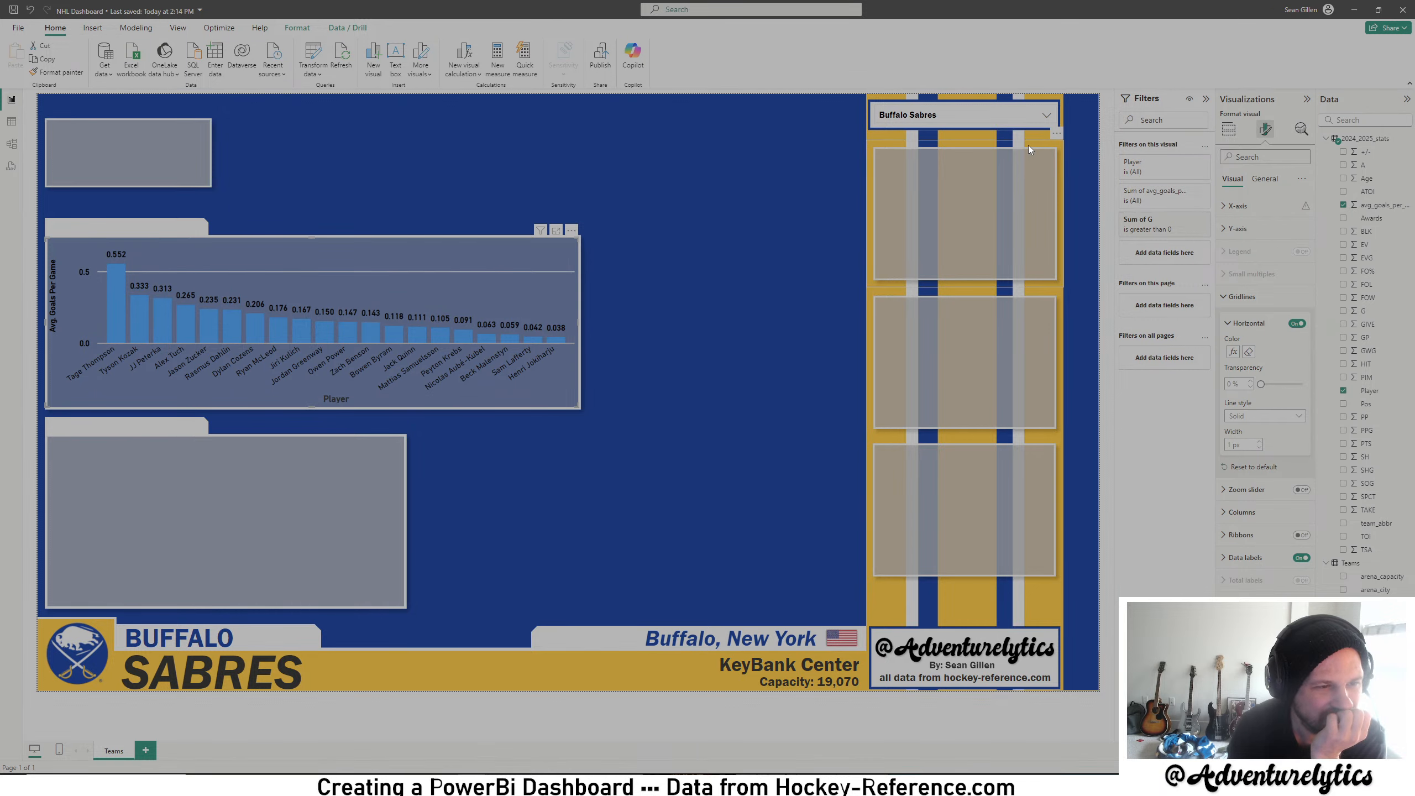
click(1047, 116)
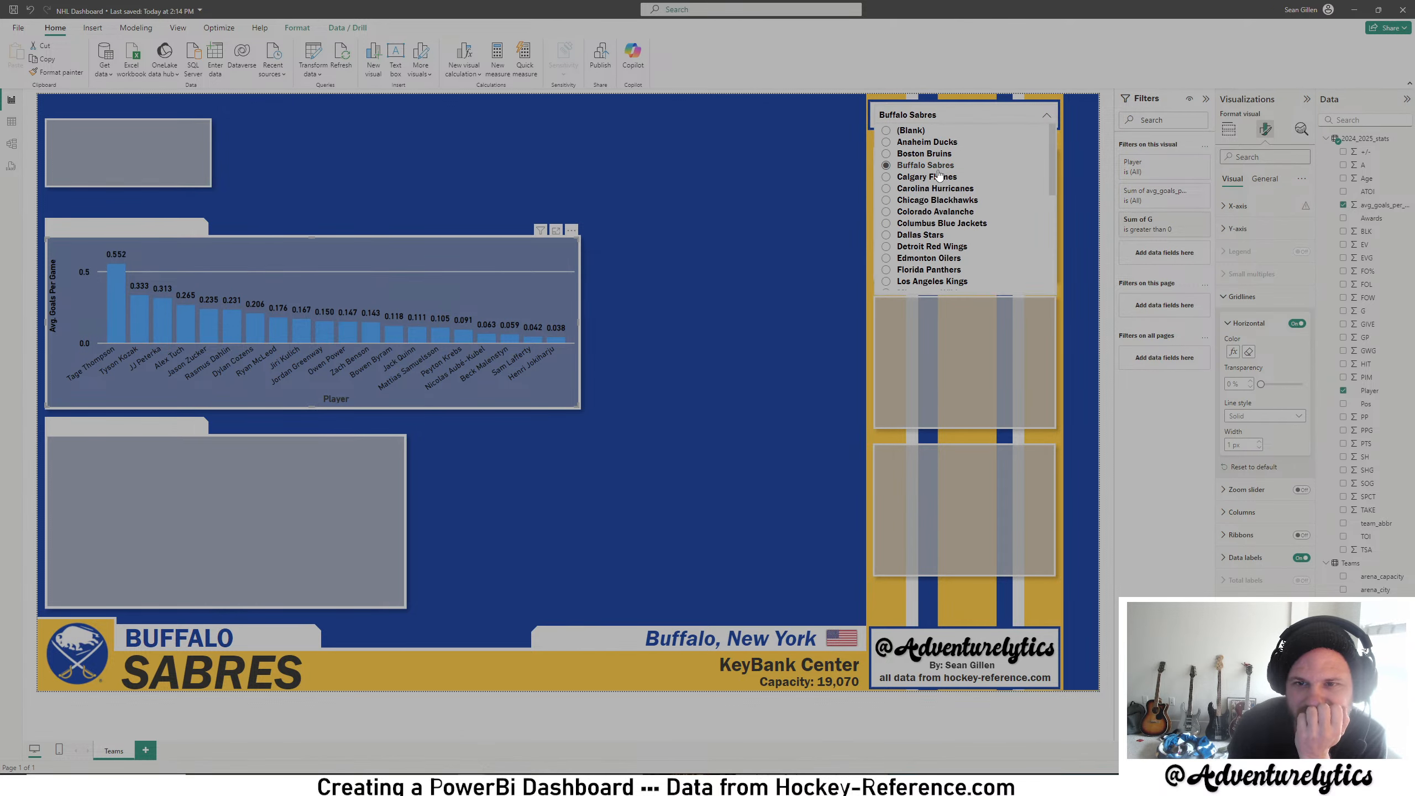
click(936, 177)
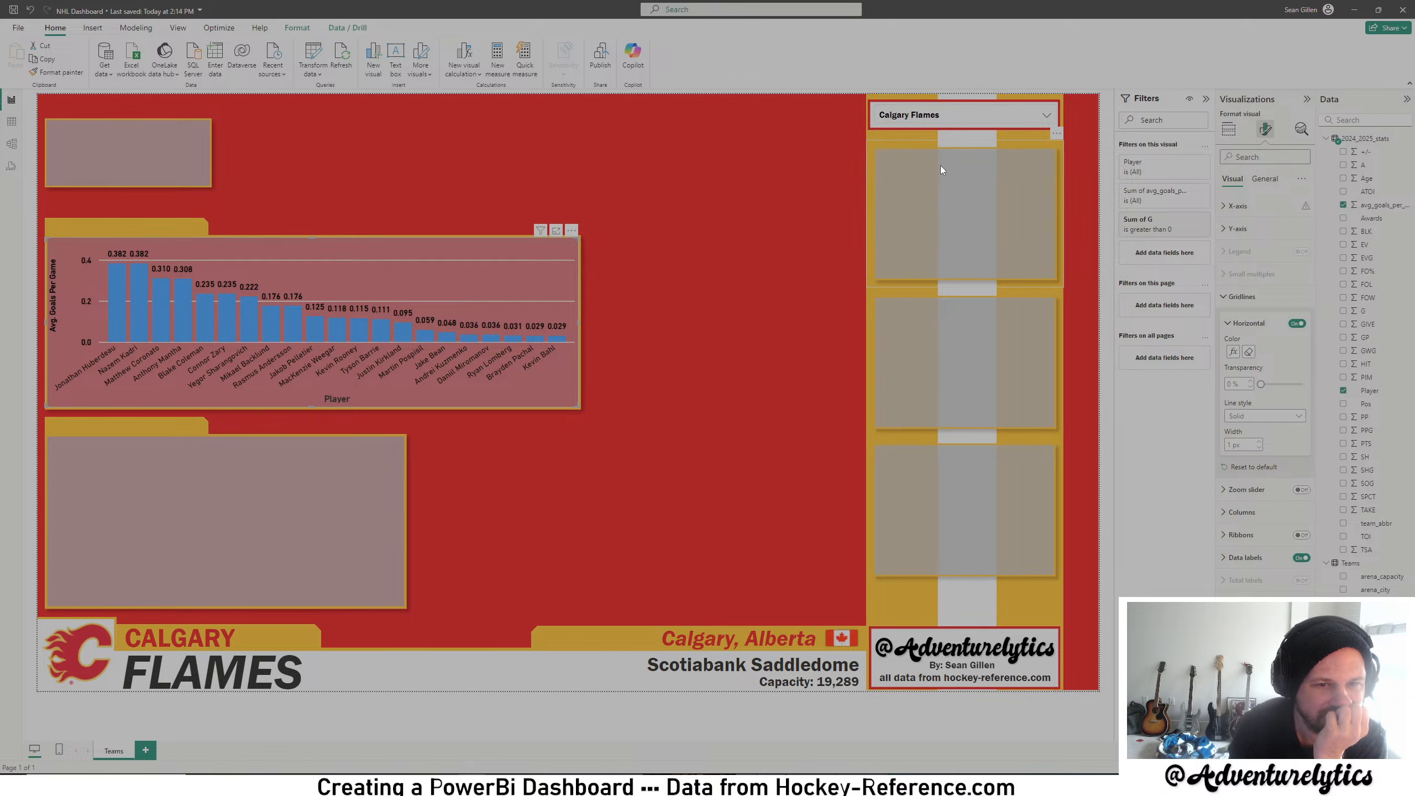
click(1033, 115)
click(920, 188)
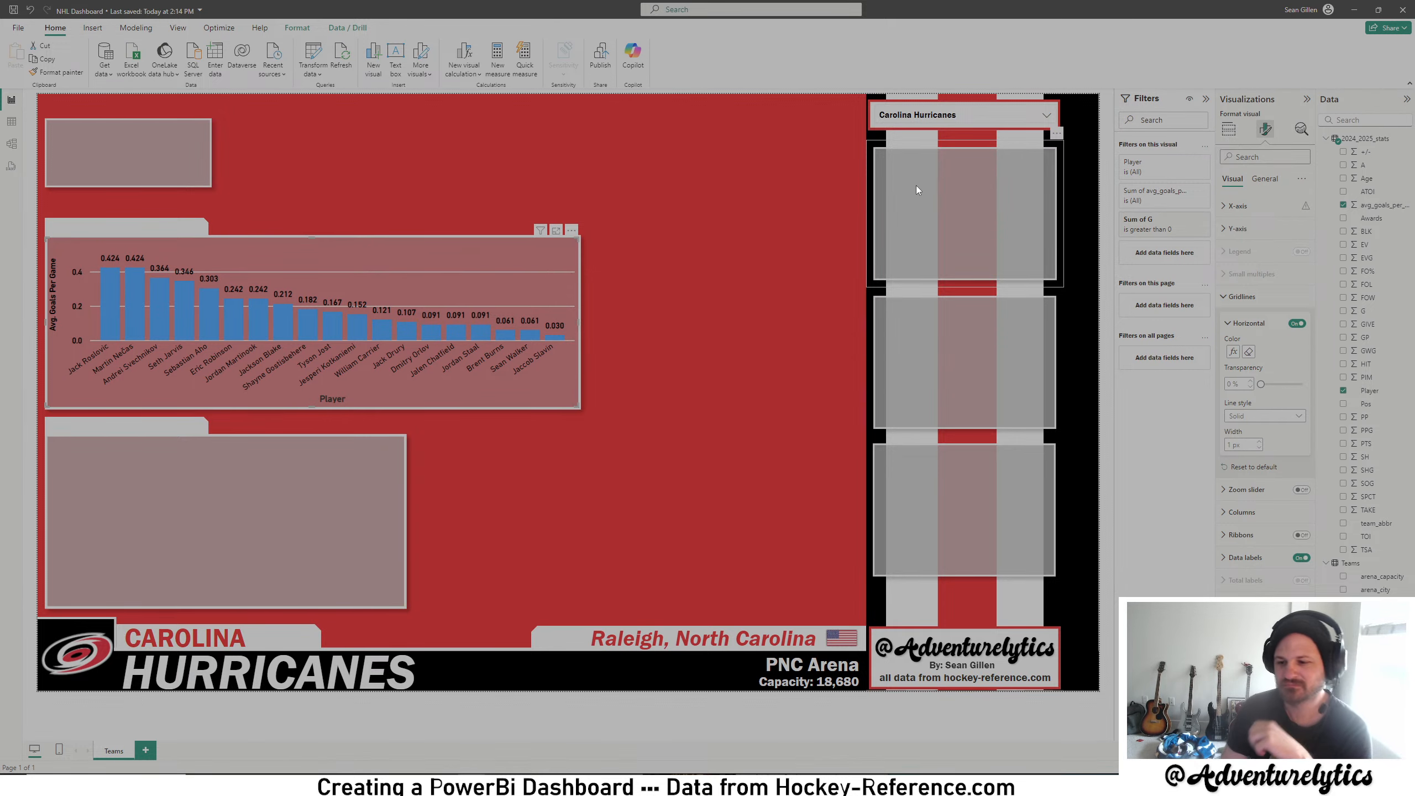
click(1011, 118)
click(936, 214)
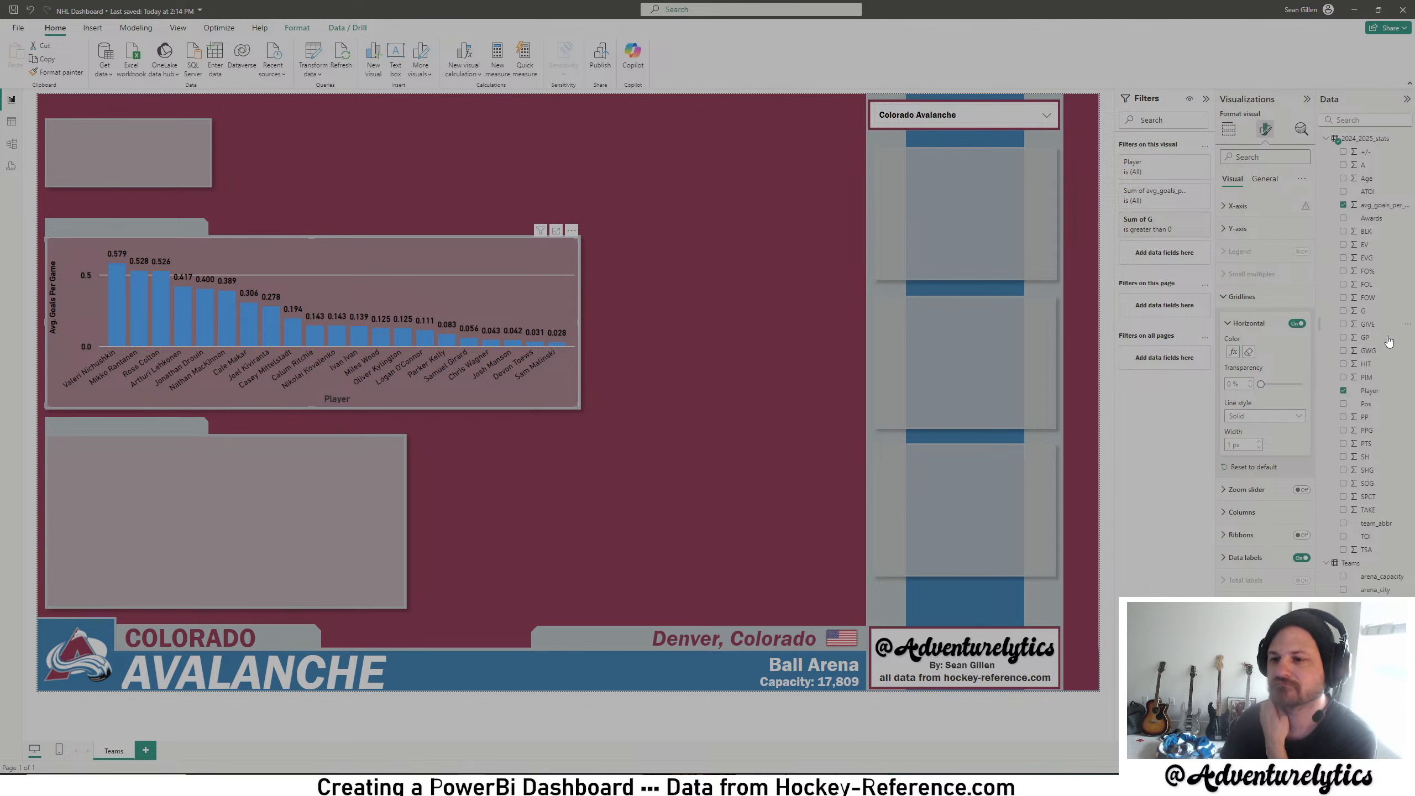
click(1046, 113)
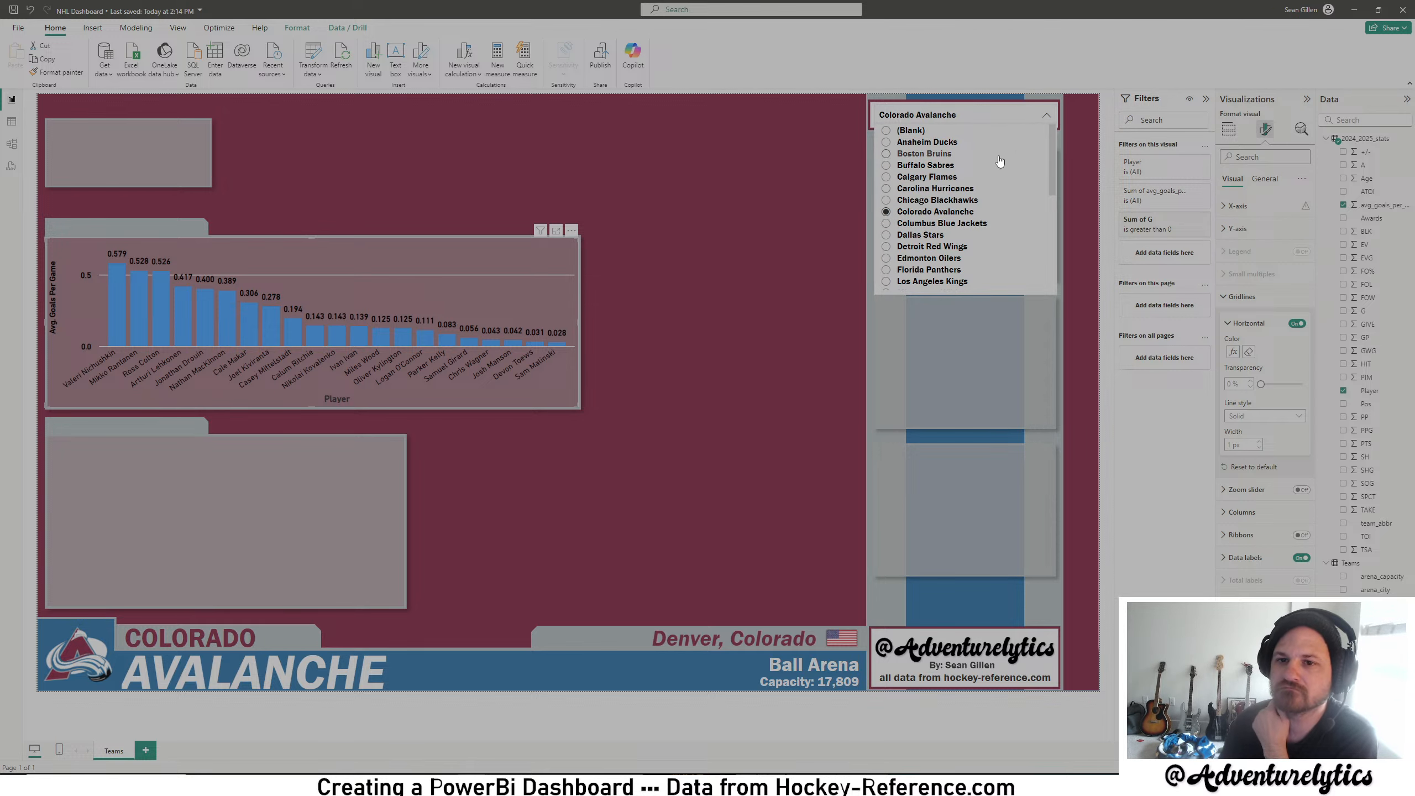
click(951, 224)
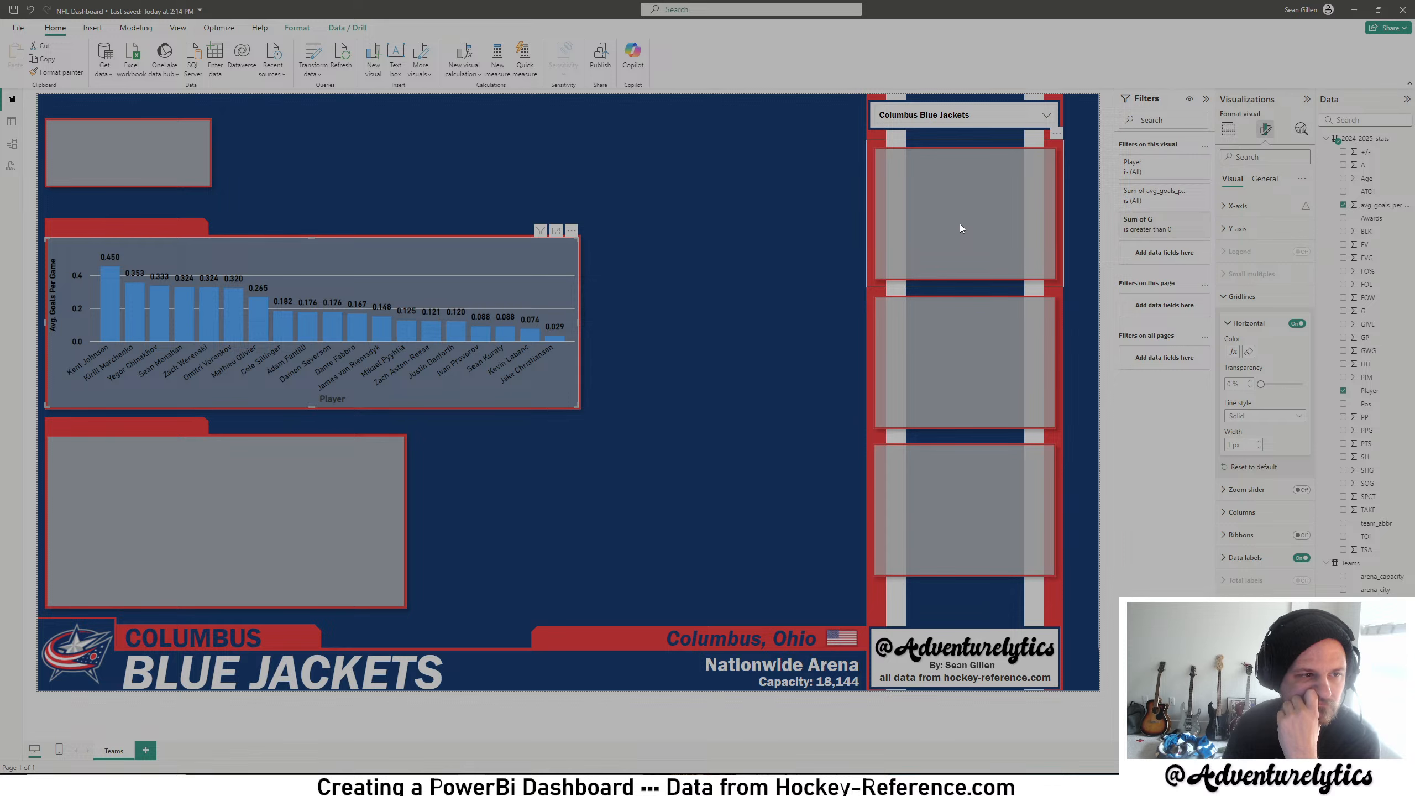
- Check the goals chart's look for the Detroit Red Wings, Edmonton Oilers, Pittsburgh Penguins and Seattle Kraken using the team slicer
click(1048, 115)
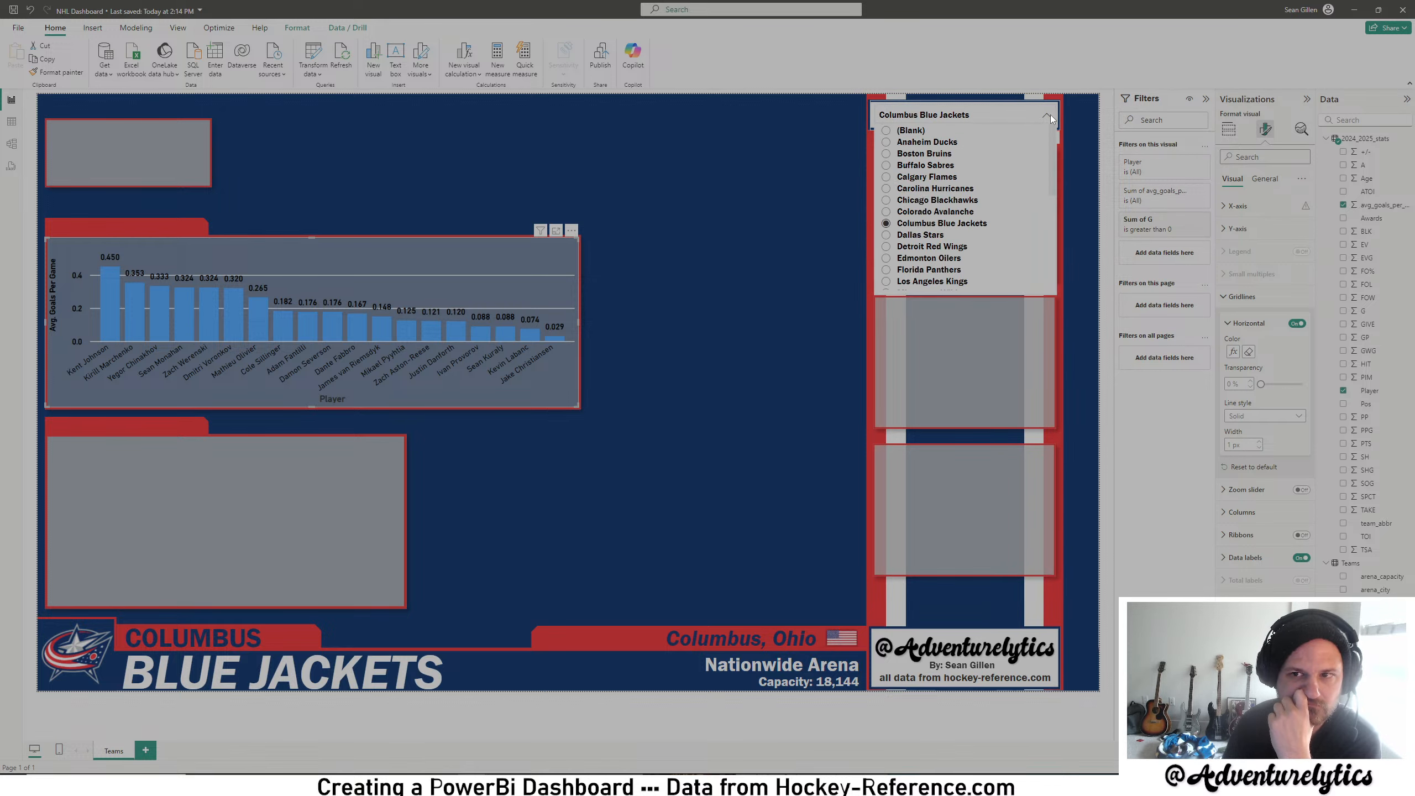
click(929, 249)
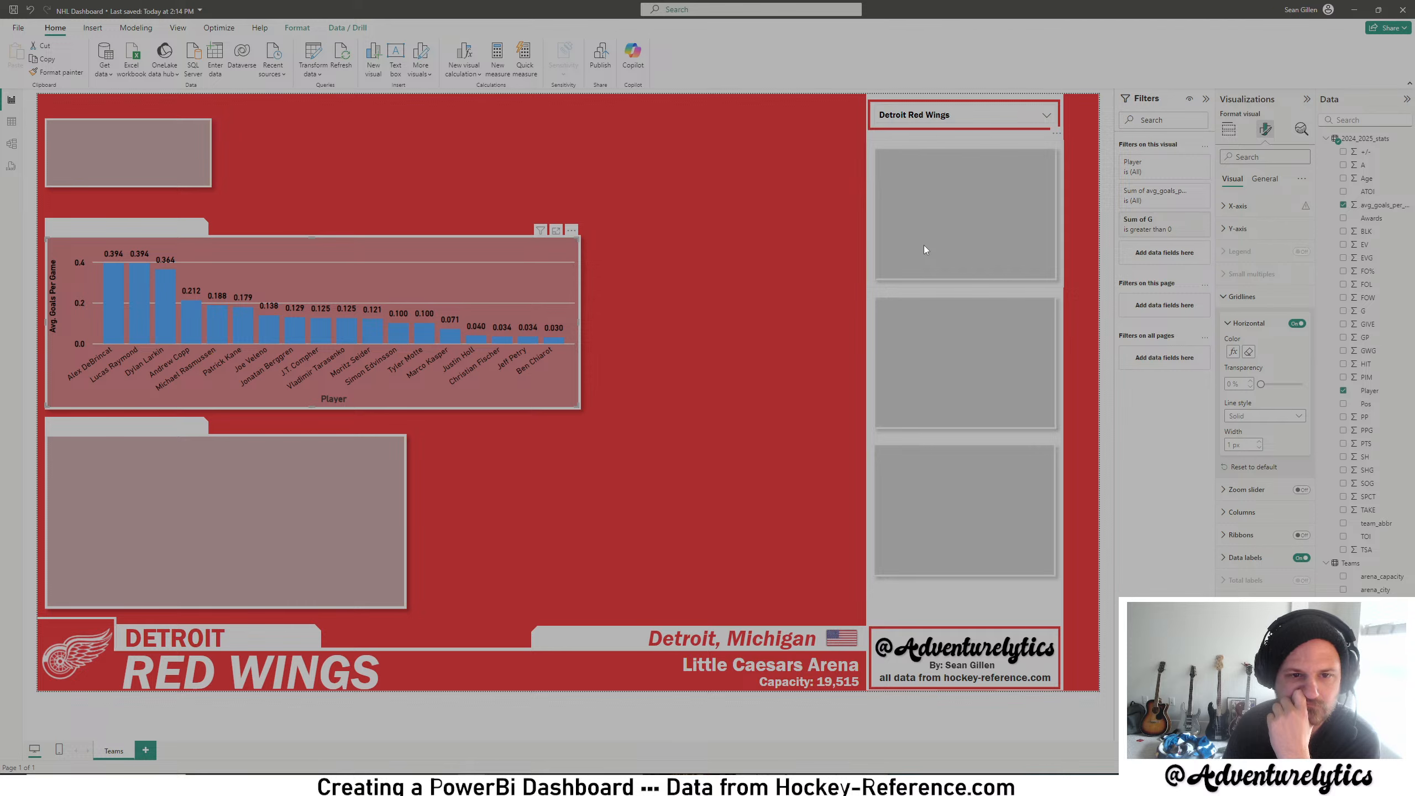
click(1031, 117)
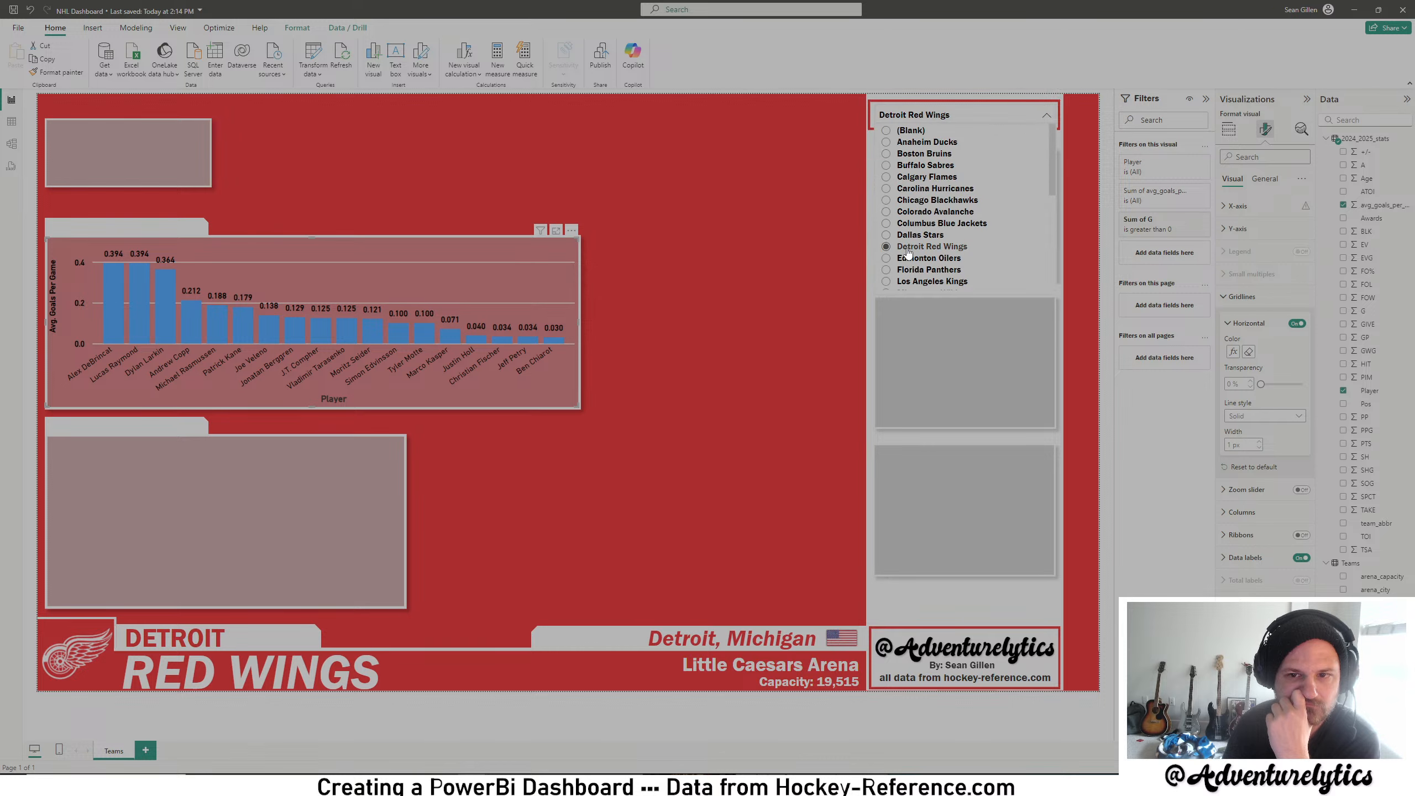
click(904, 260)
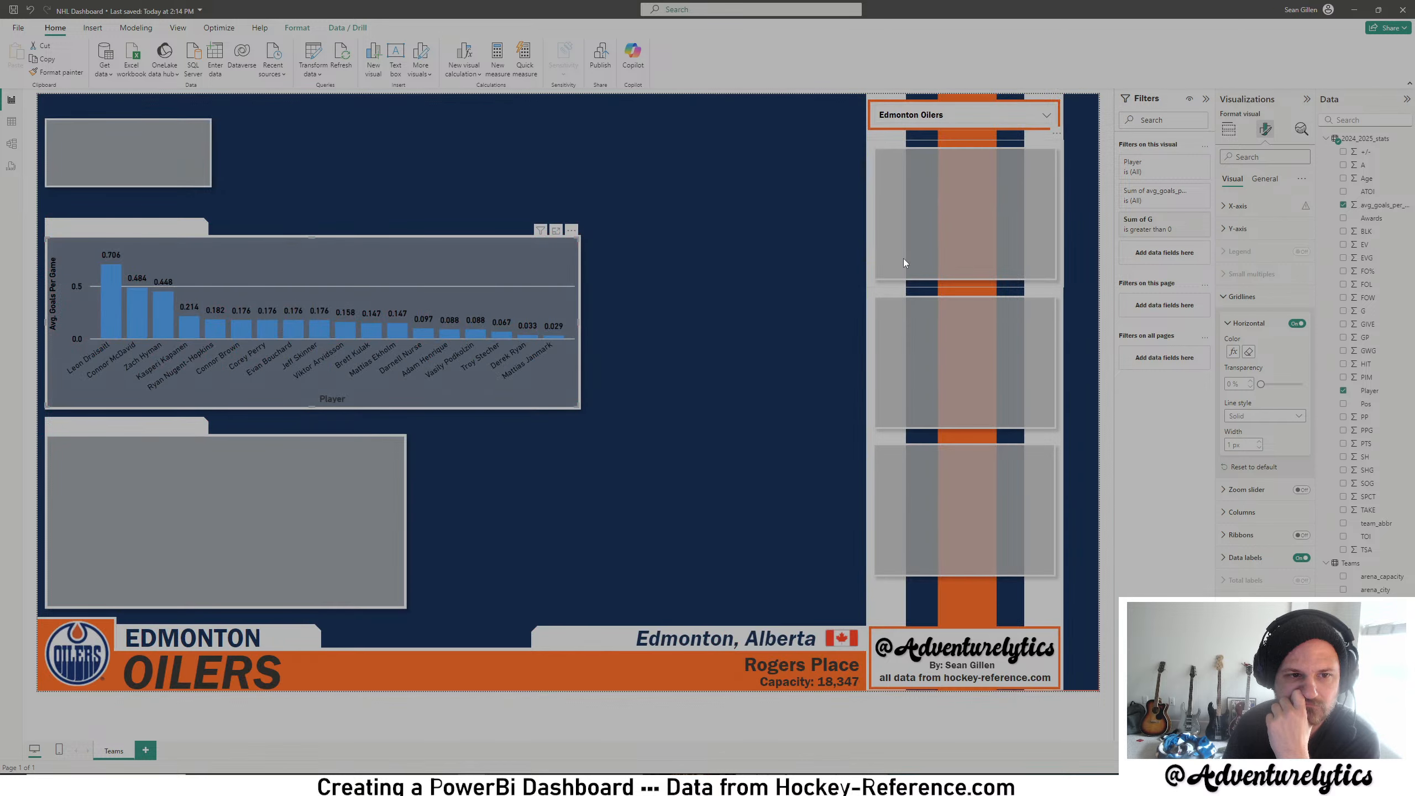
click(1047, 113)
scroll(970, 211, down, 5)
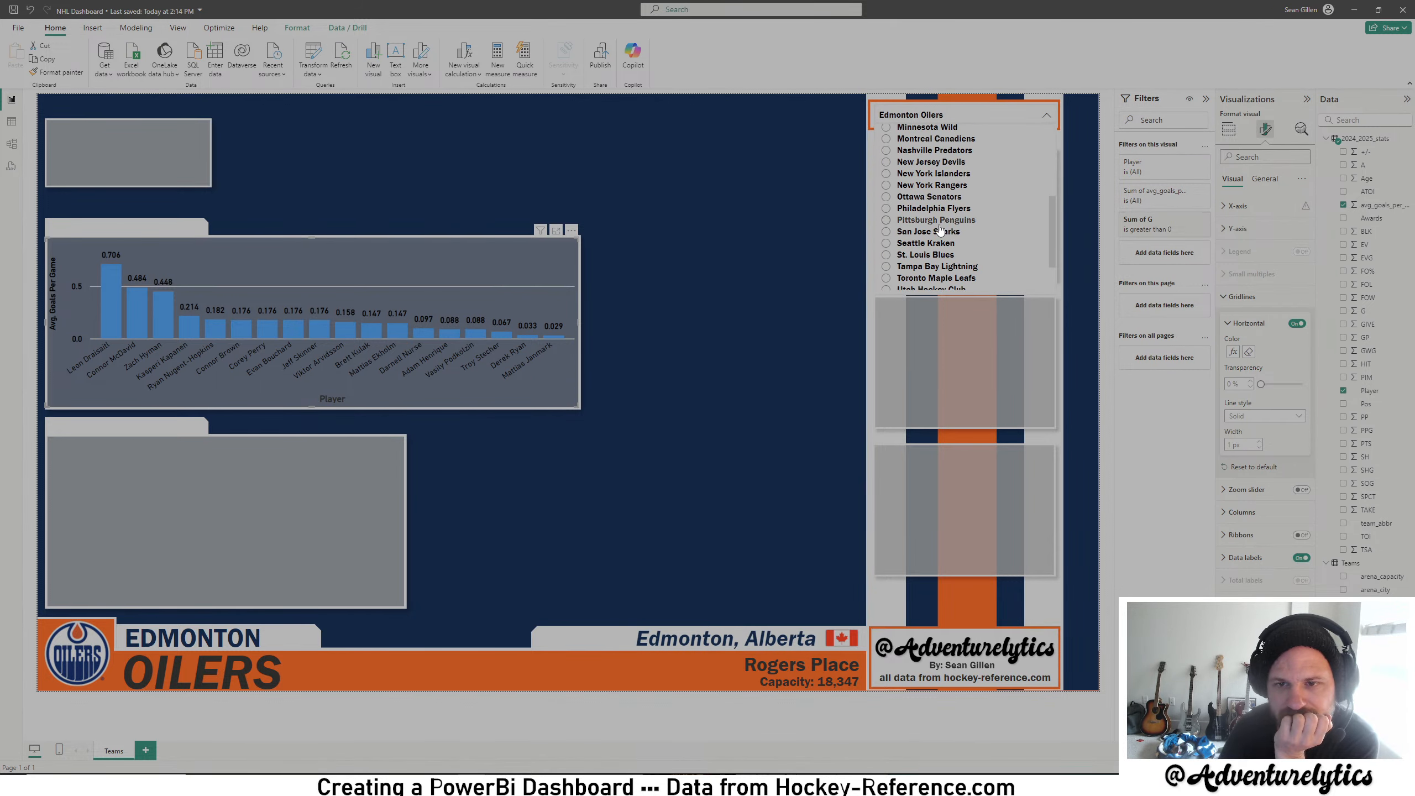
click(938, 219)
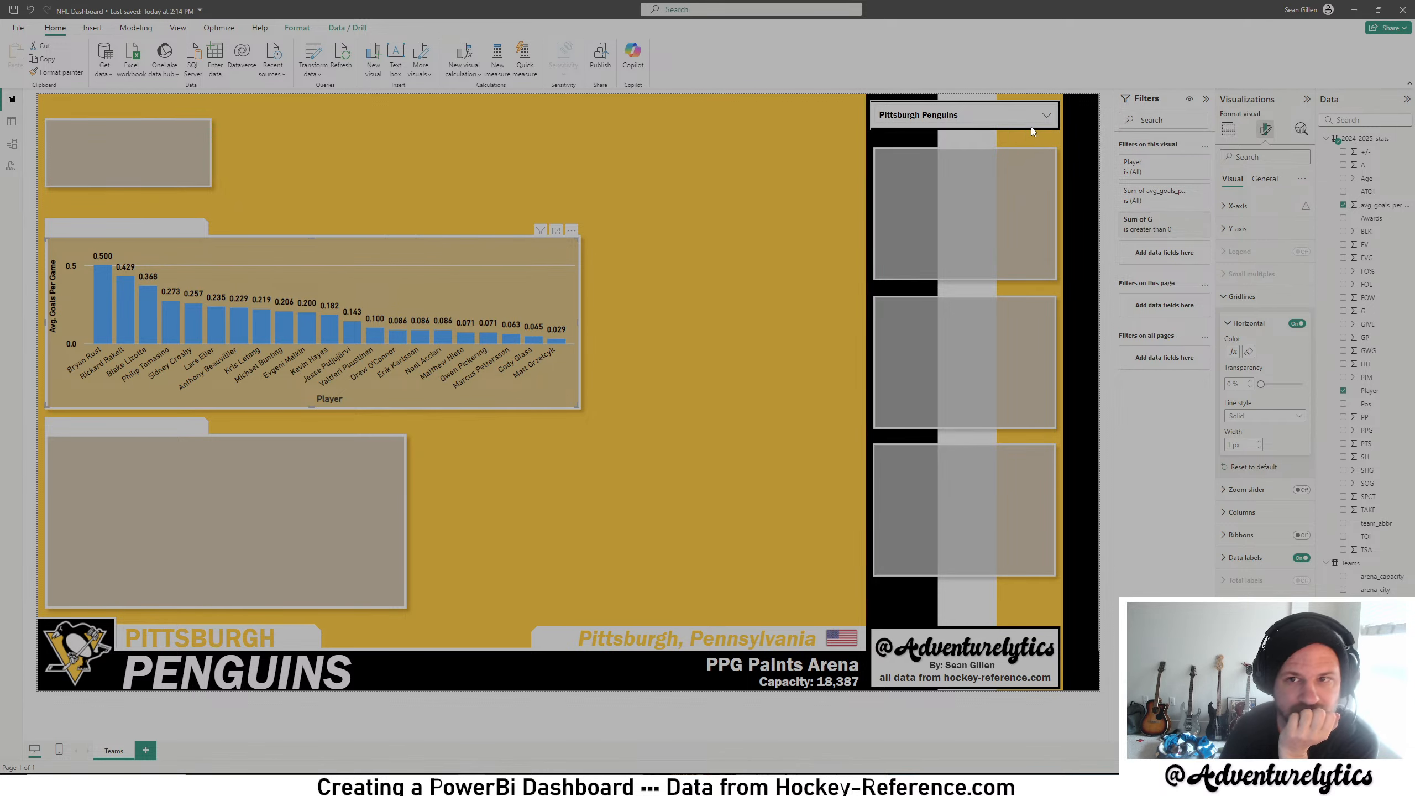
click(1047, 114)
scroll(993, 220, down, 2)
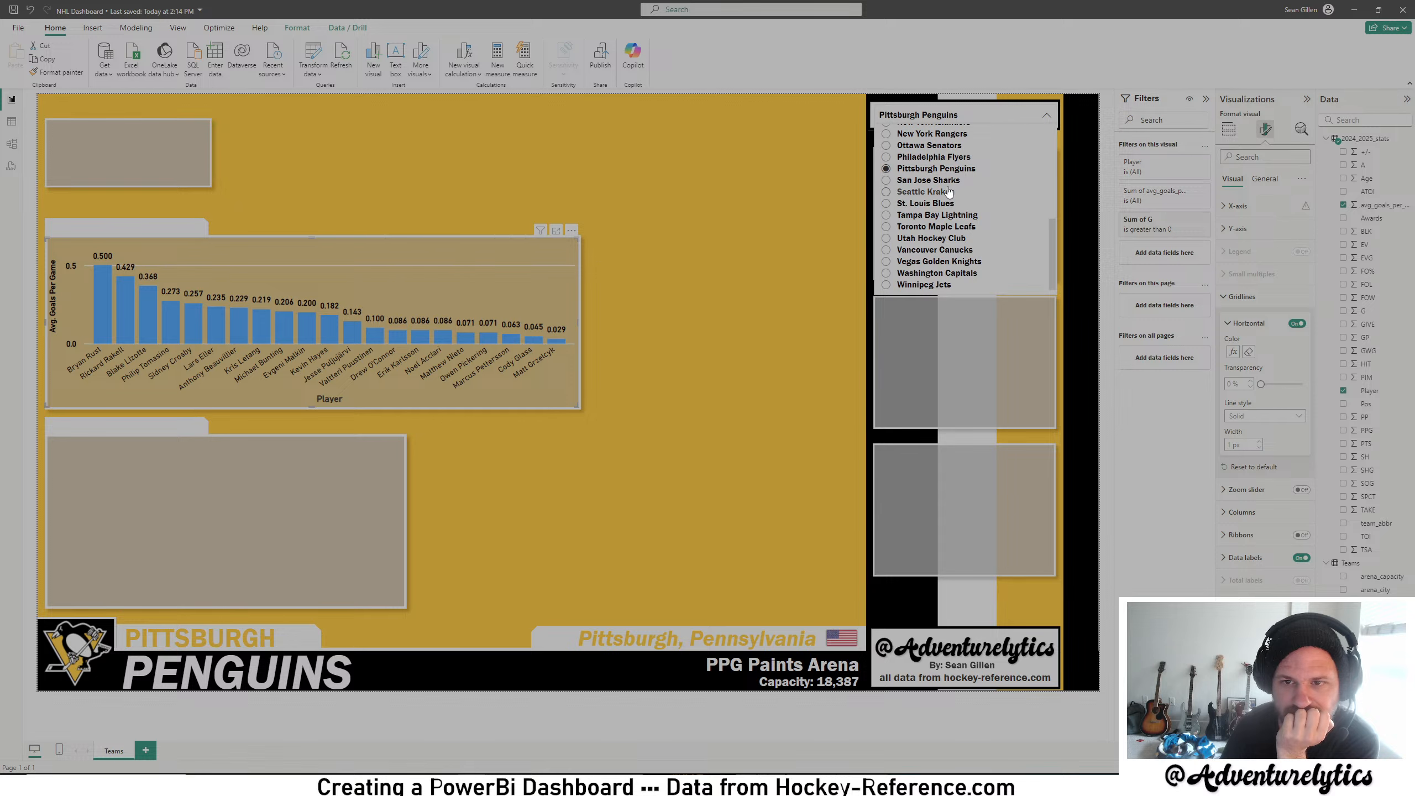
click(953, 190)
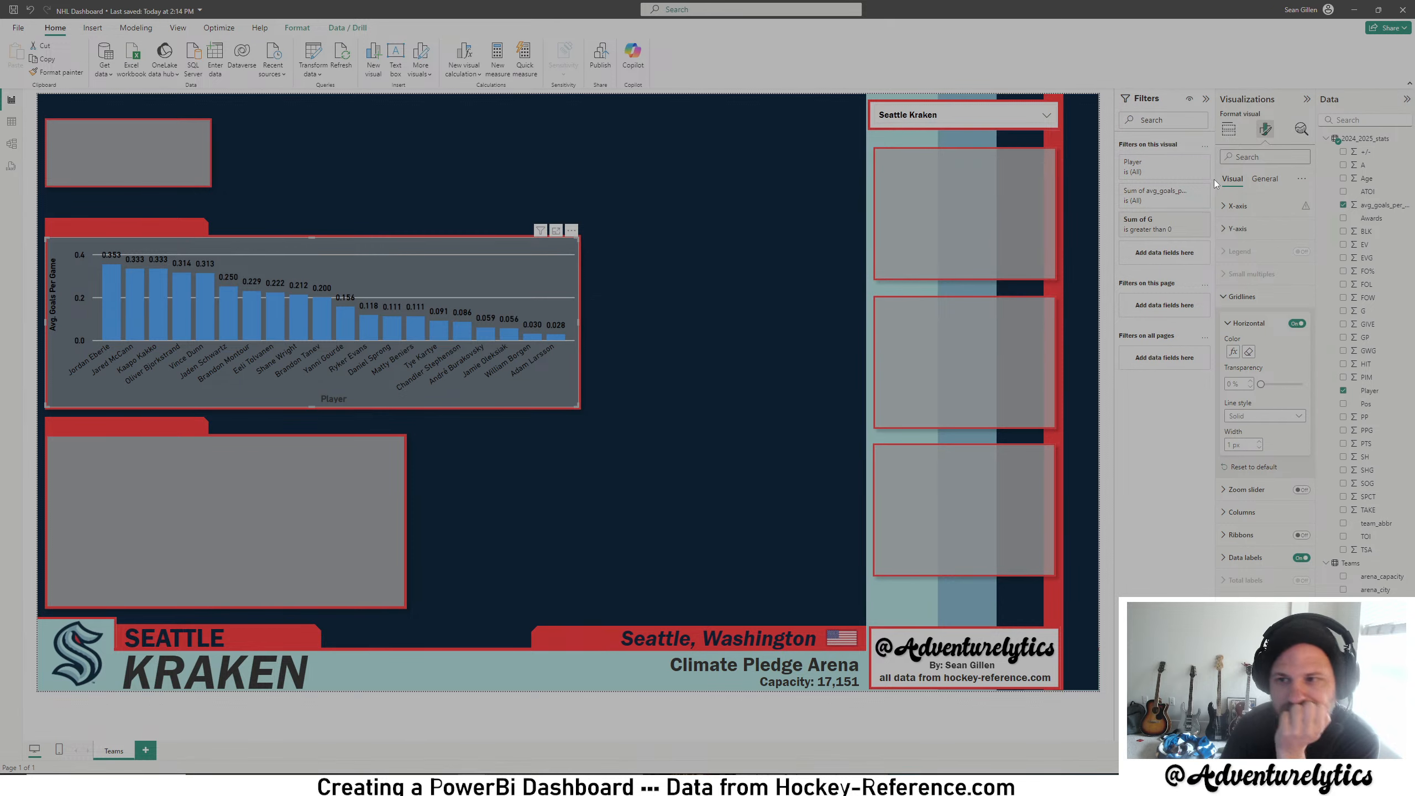
- Turn off the Y-axis and X-axis titles on the average goals per game chart
click(1237, 228)
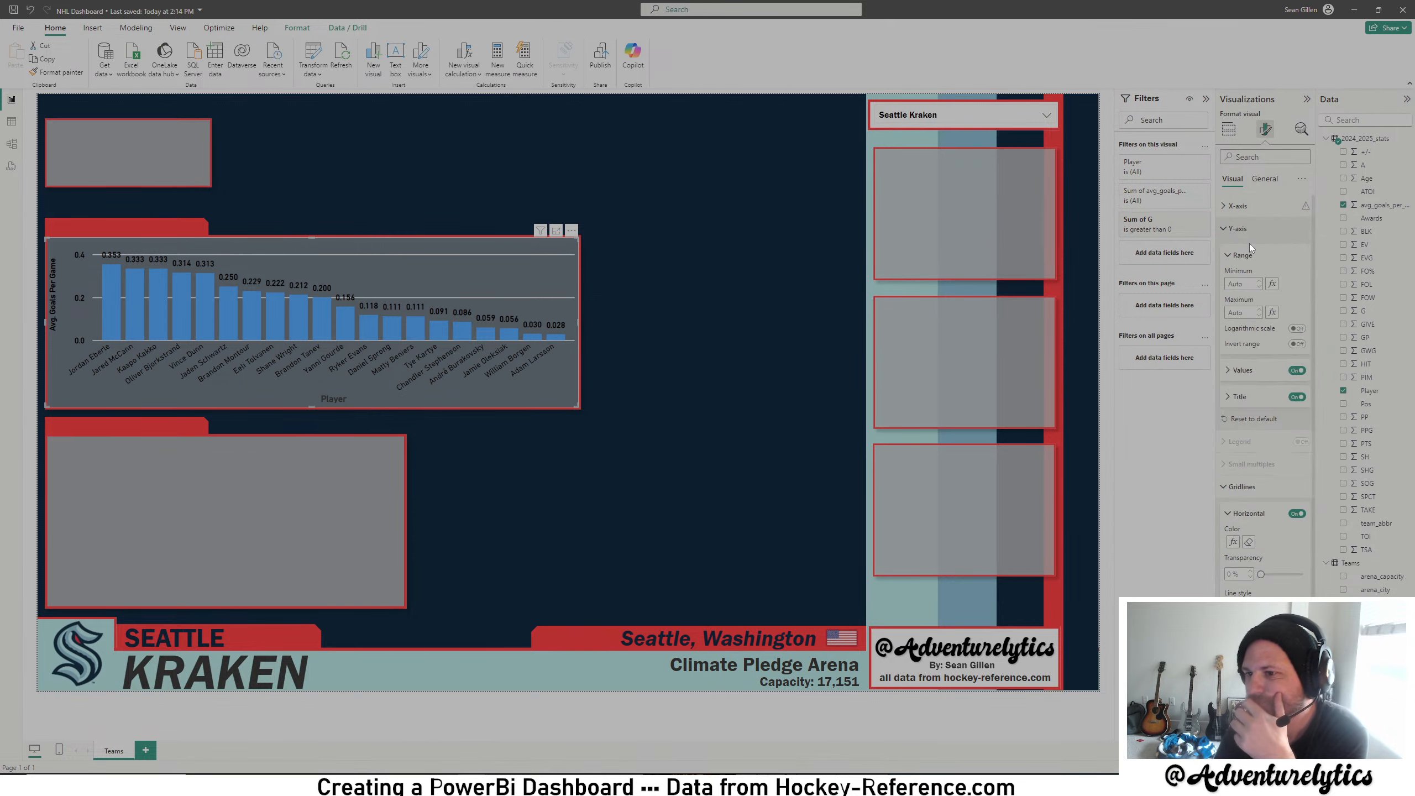
click(1291, 397)
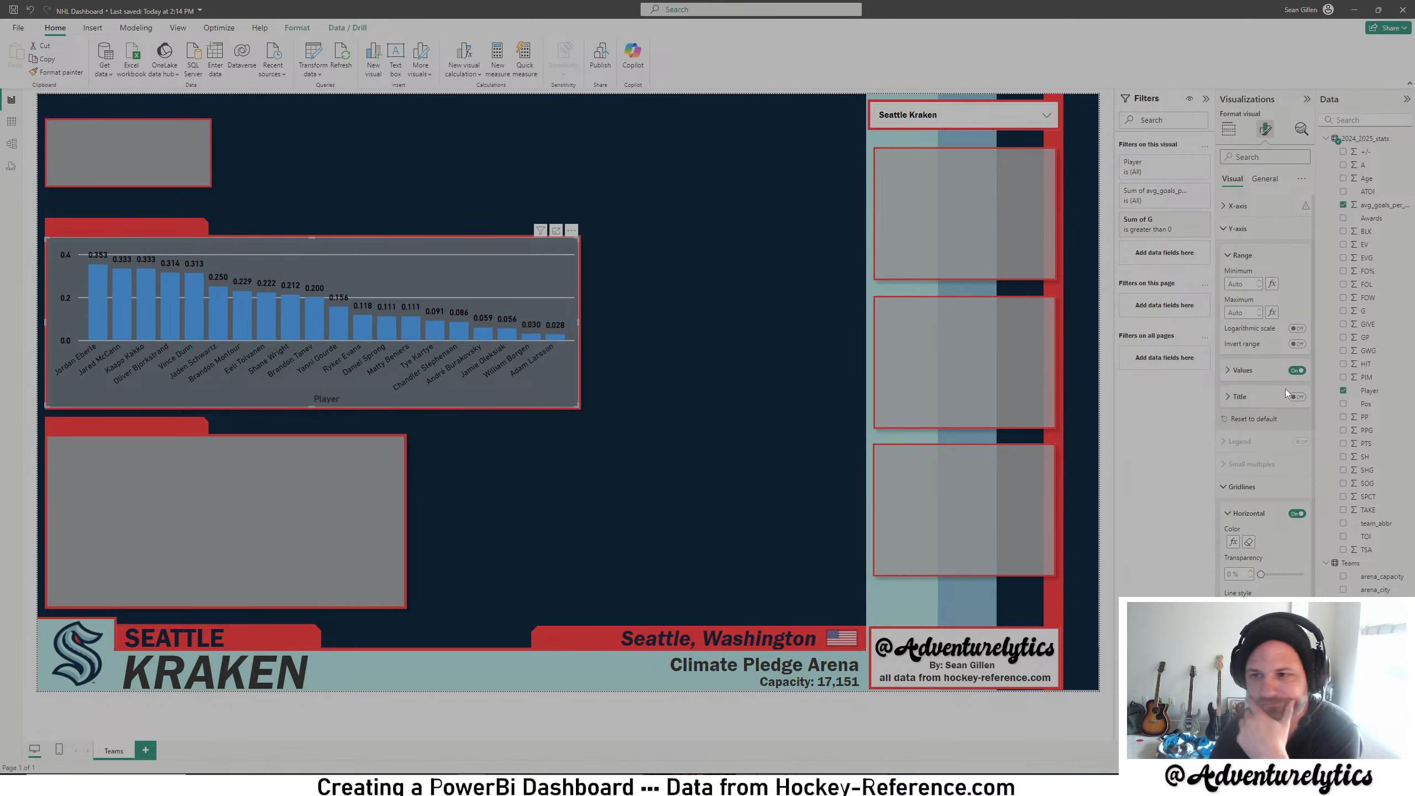
click(1240, 205)
click(1296, 386)
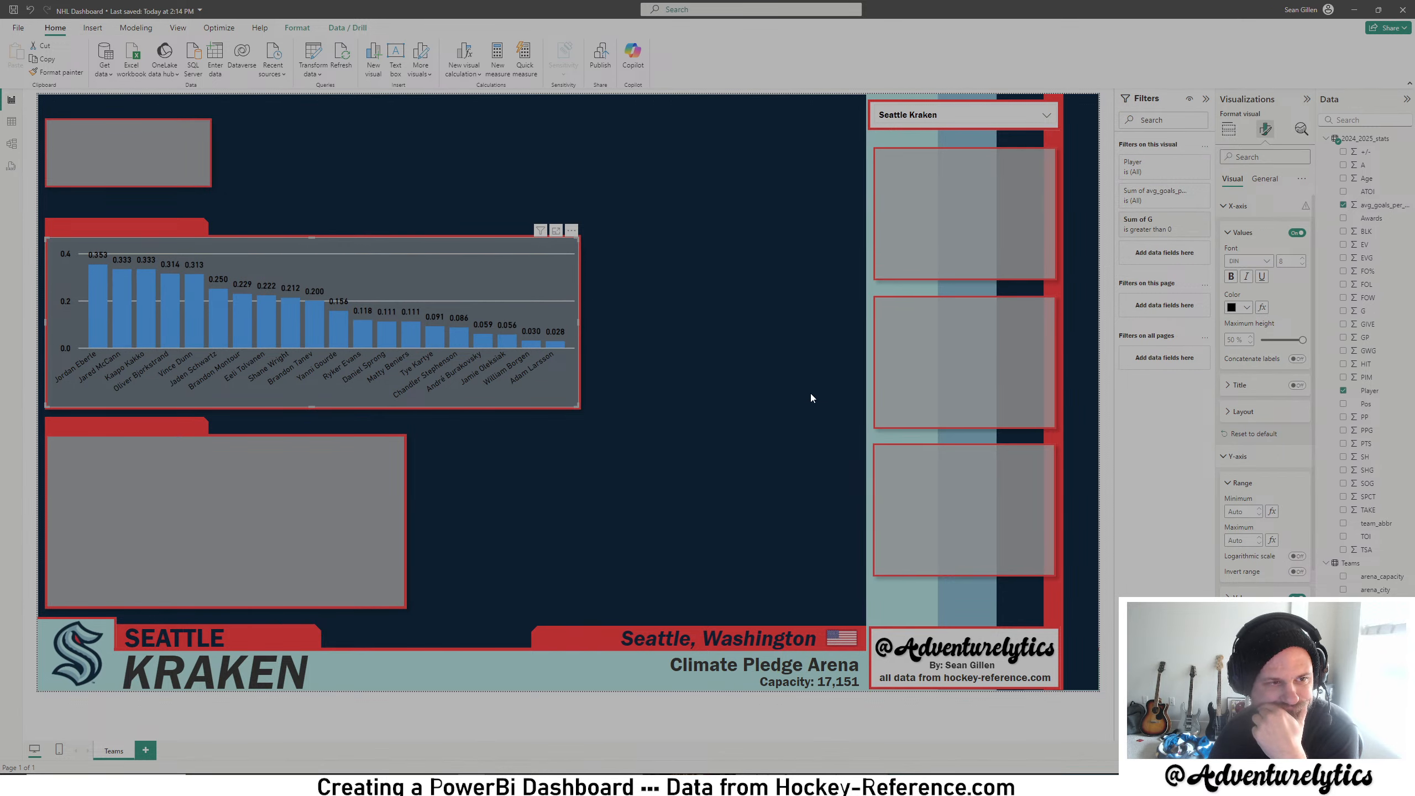
- Insert a text box reading "AVG. GOALS PER GAME" and turn off its background
click(397, 56)
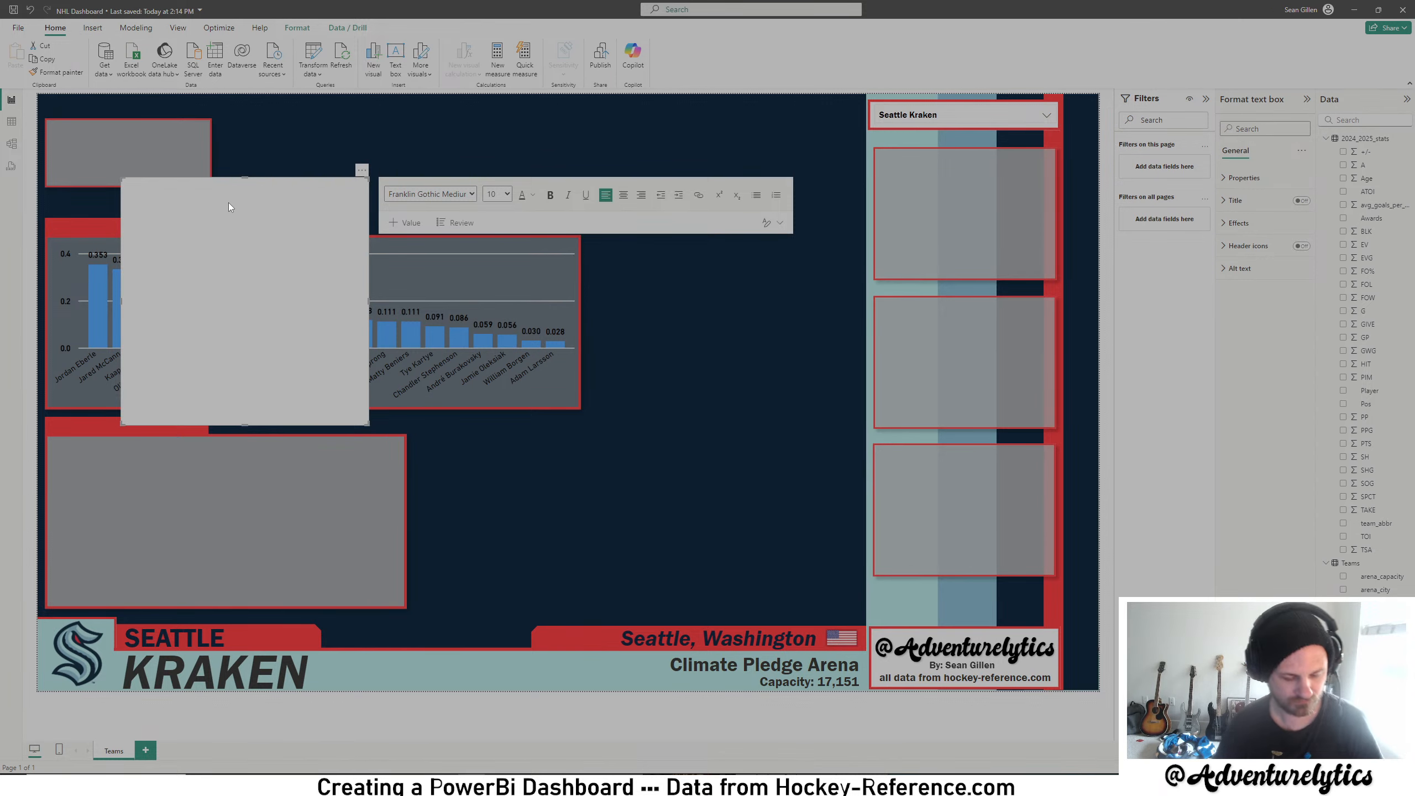
text(AVG. GOA)
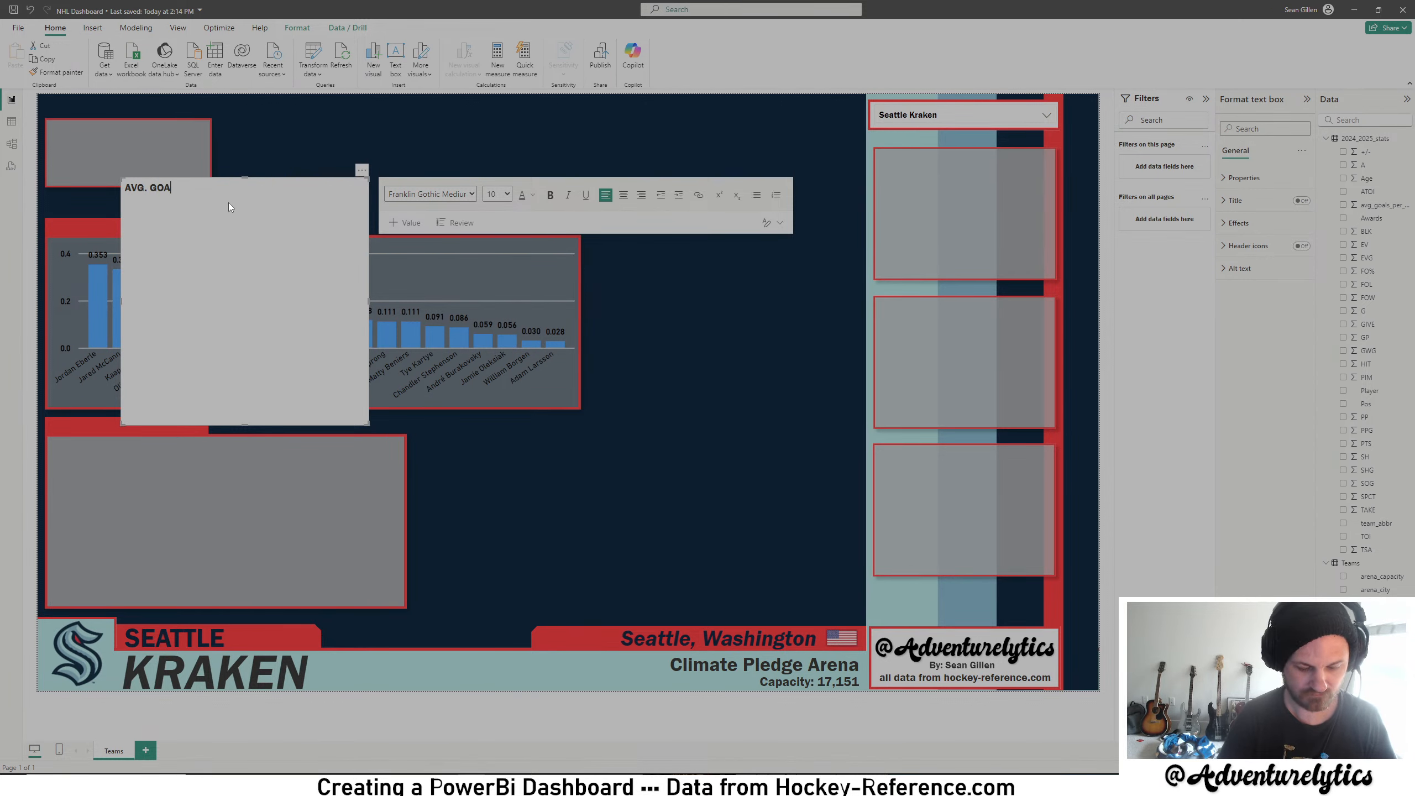
text(LS PER GAME)
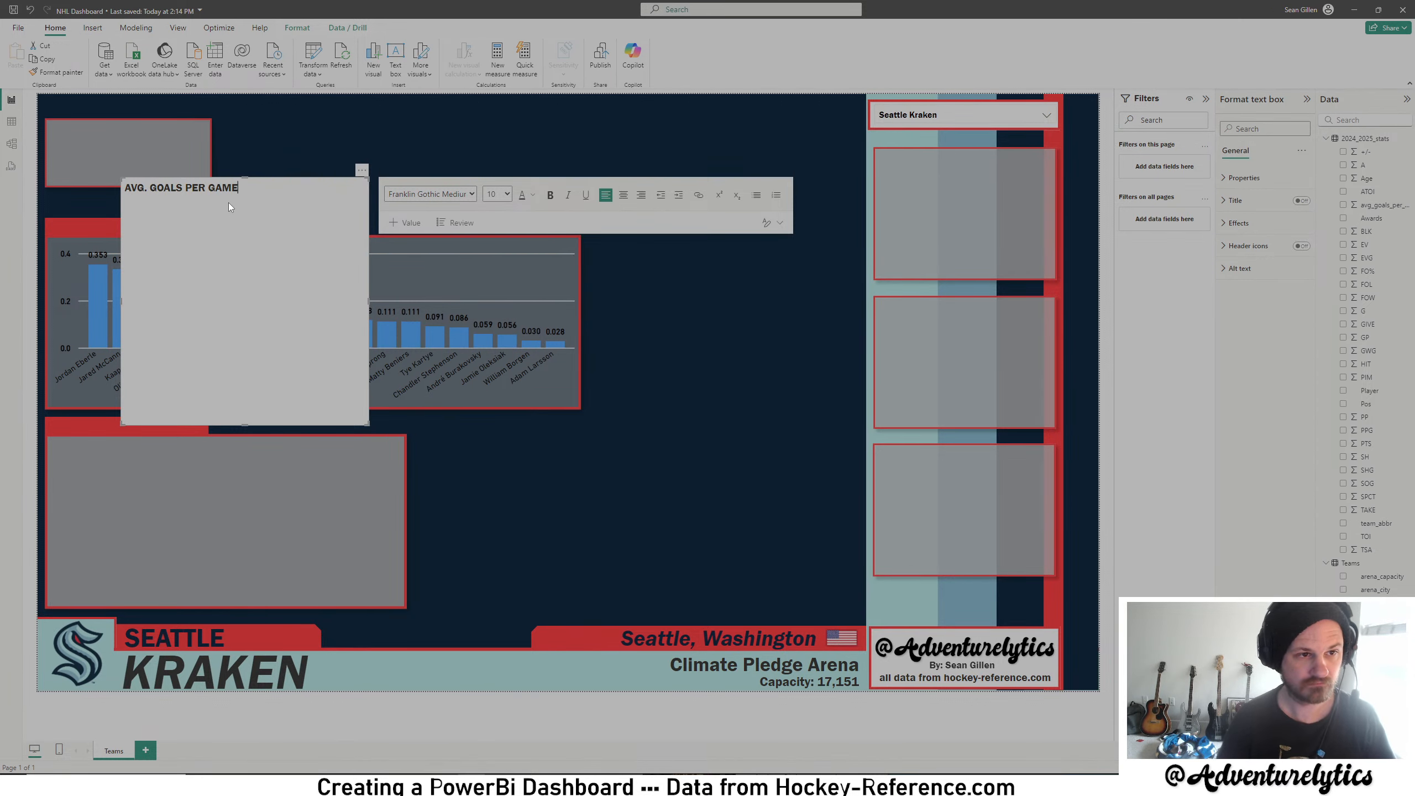
key(ctrl+a)
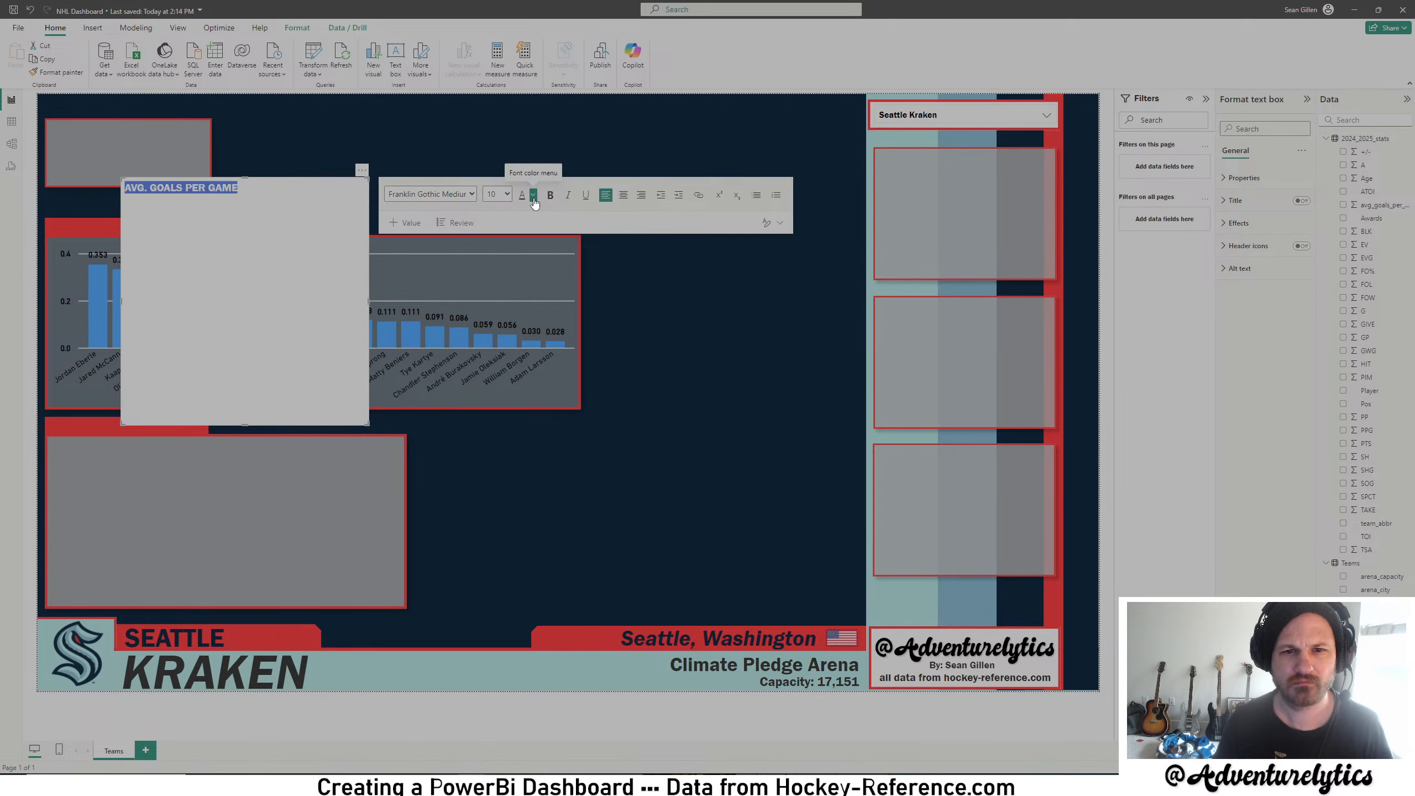
click(1238, 222)
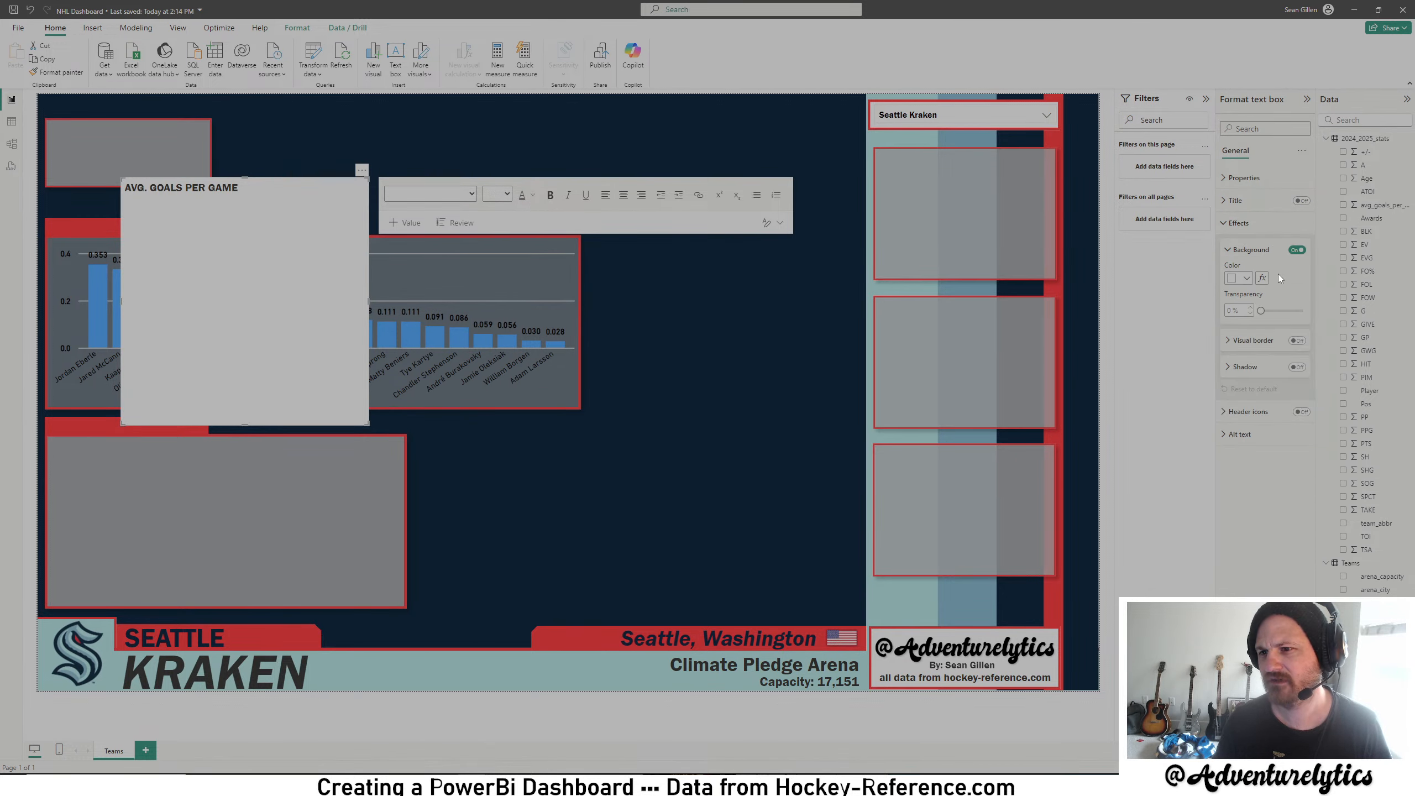
click(1297, 249)
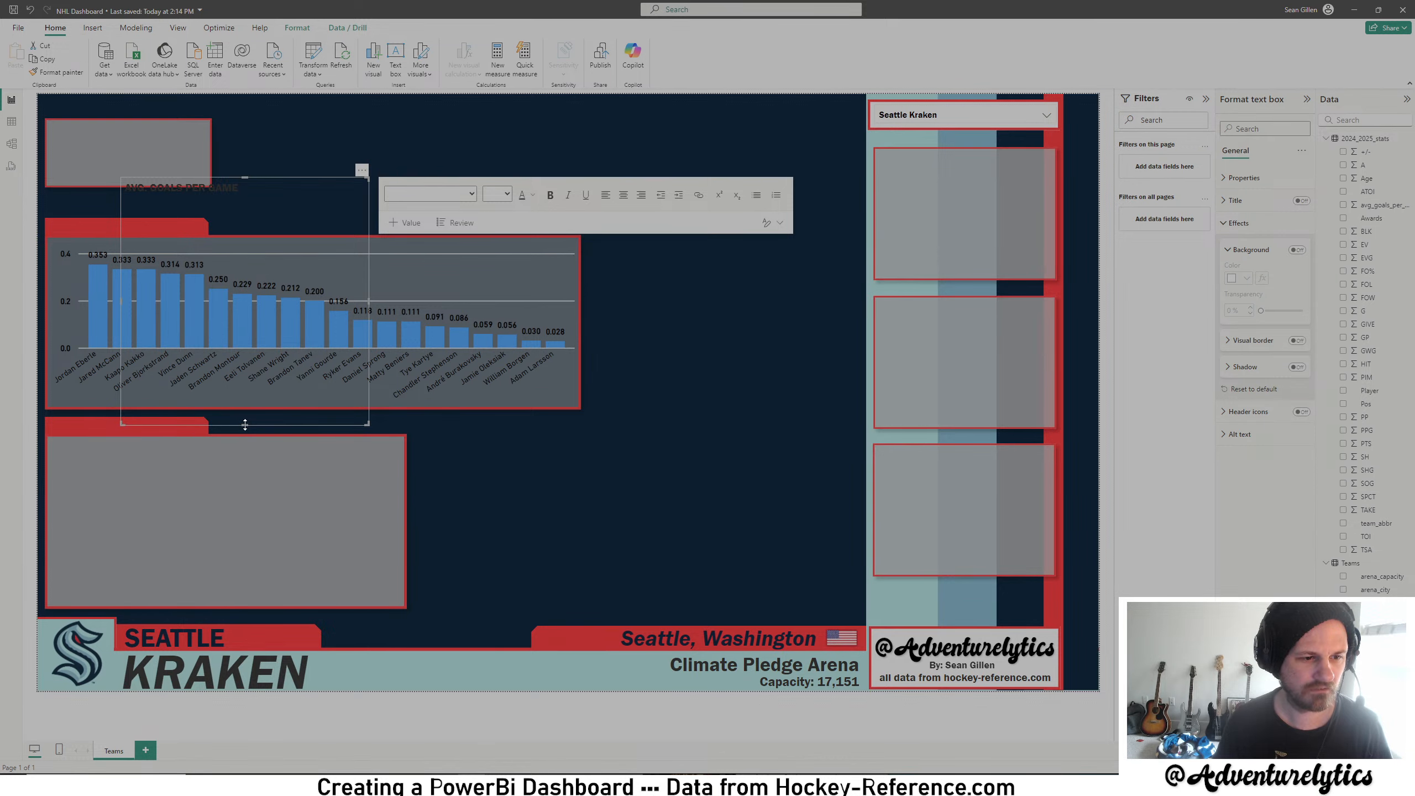
- Shrink the "AVG. GOALS PER GAME" text box and place it over the colored tab above the goals chart
drag(244, 424, 42, 235)
click(260, 194)
click(193, 221)
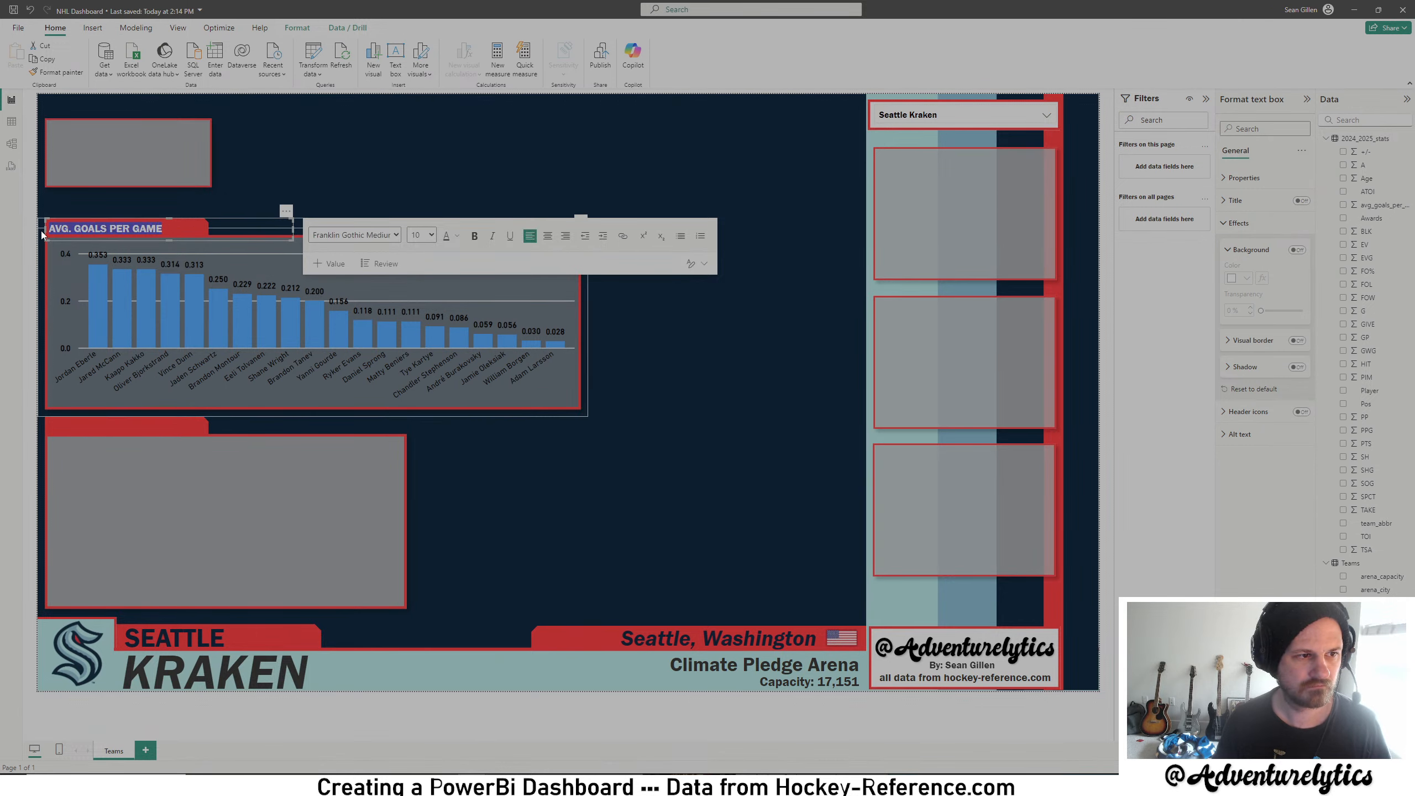
- Italicize the "AVG. GOALS PER GAME" title and set its font color to black
click(492, 236)
click(458, 239)
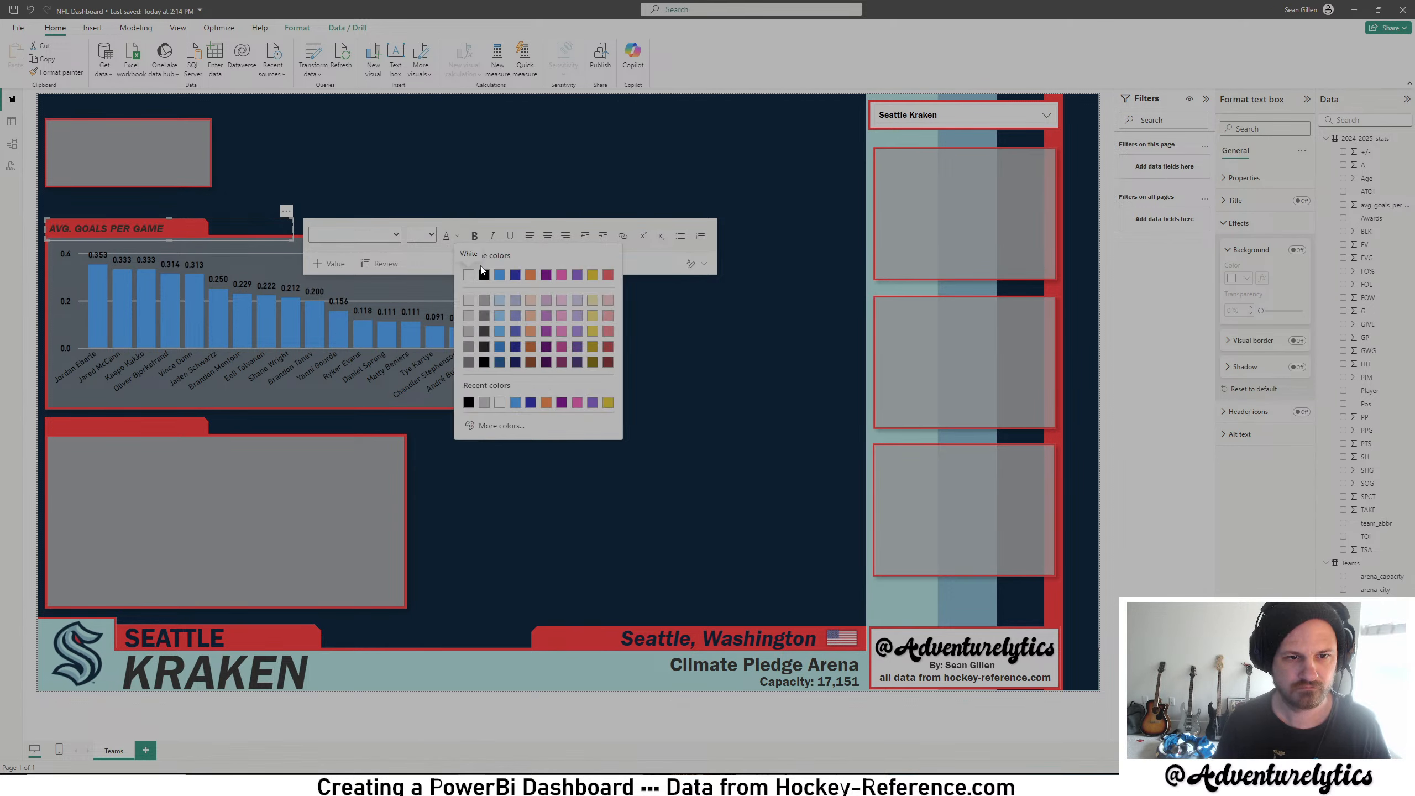
click(484, 275)
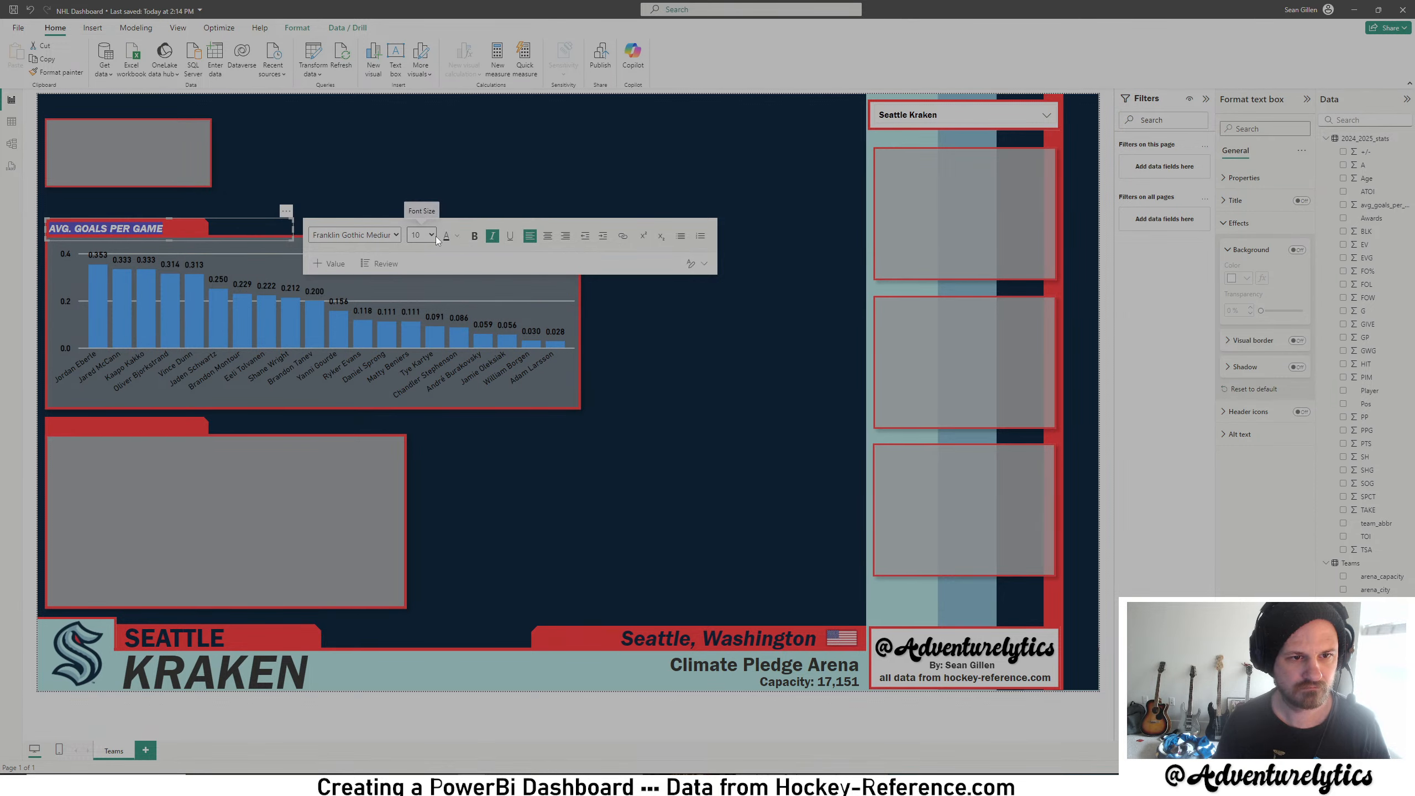
click(194, 231)
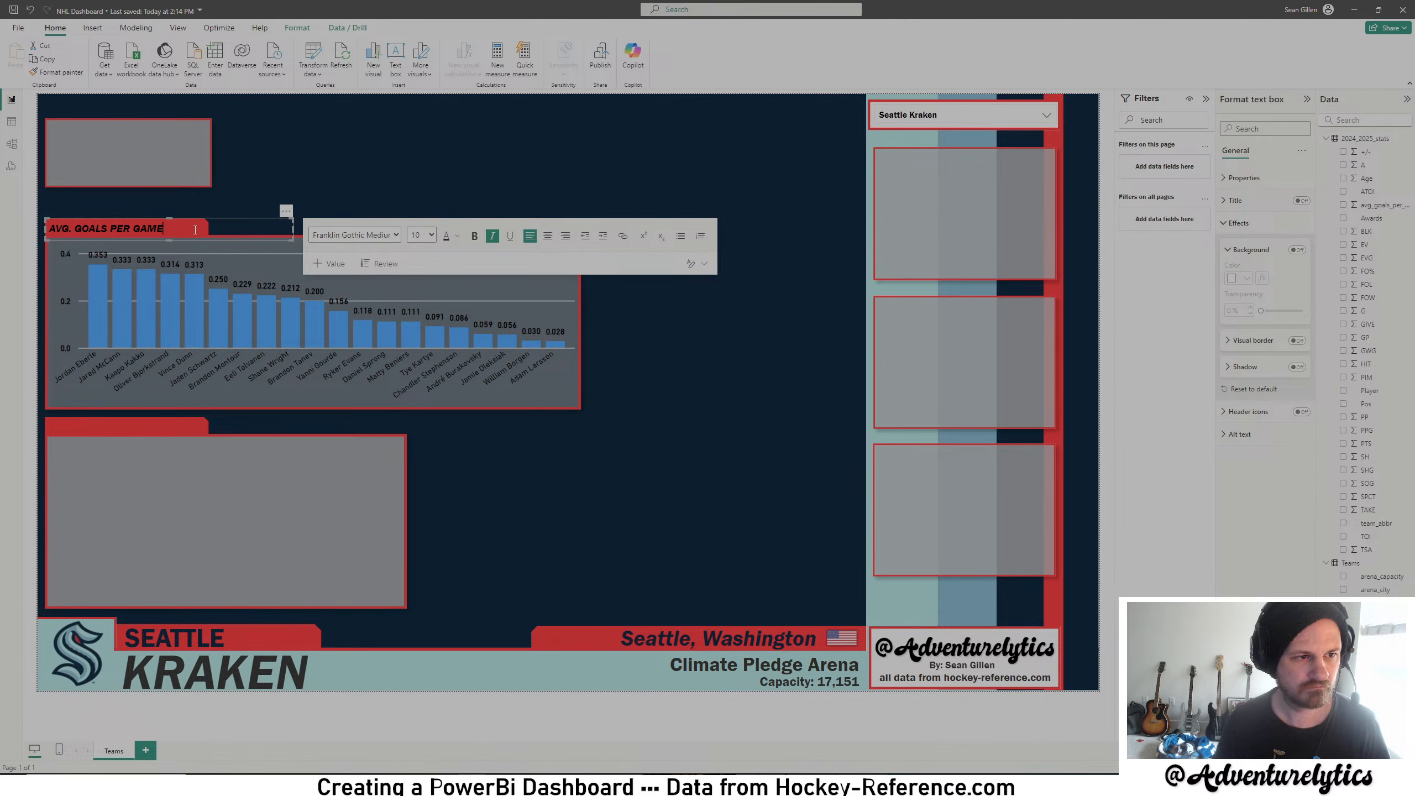
click(476, 718)
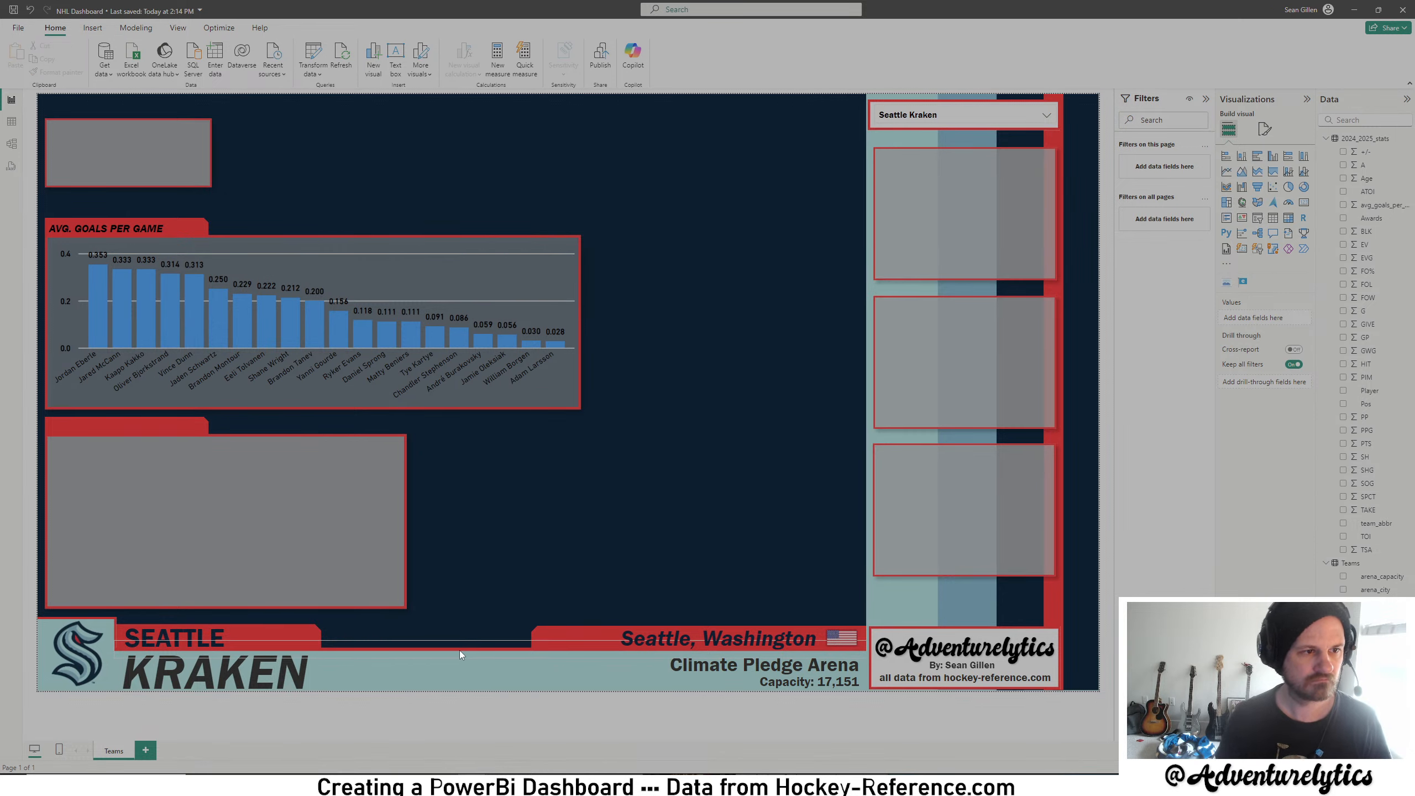
- Set the chart title's font size to 11 and nudge its text box slightly upward on the tab
click(153, 235)
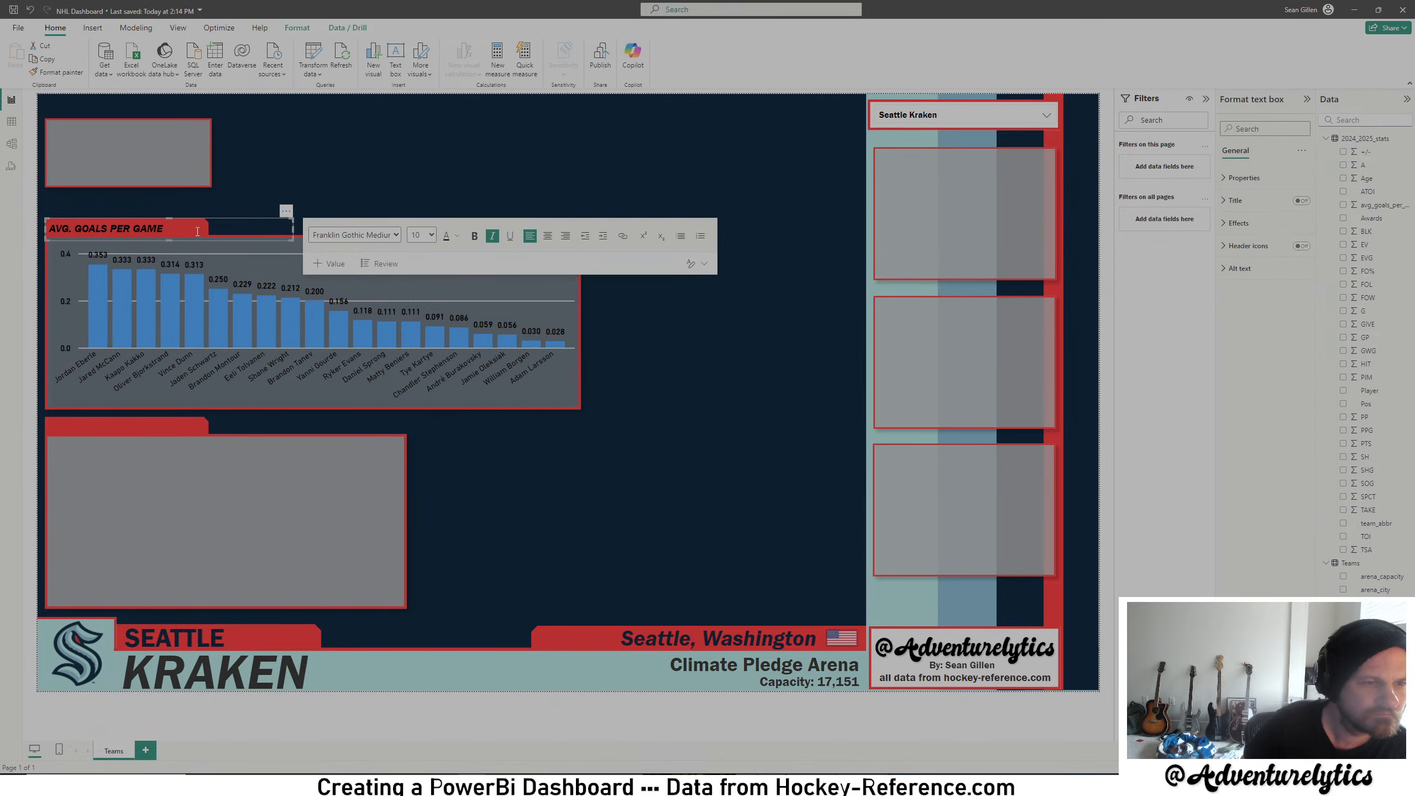
drag(165, 229, 48, 229)
click(422, 235)
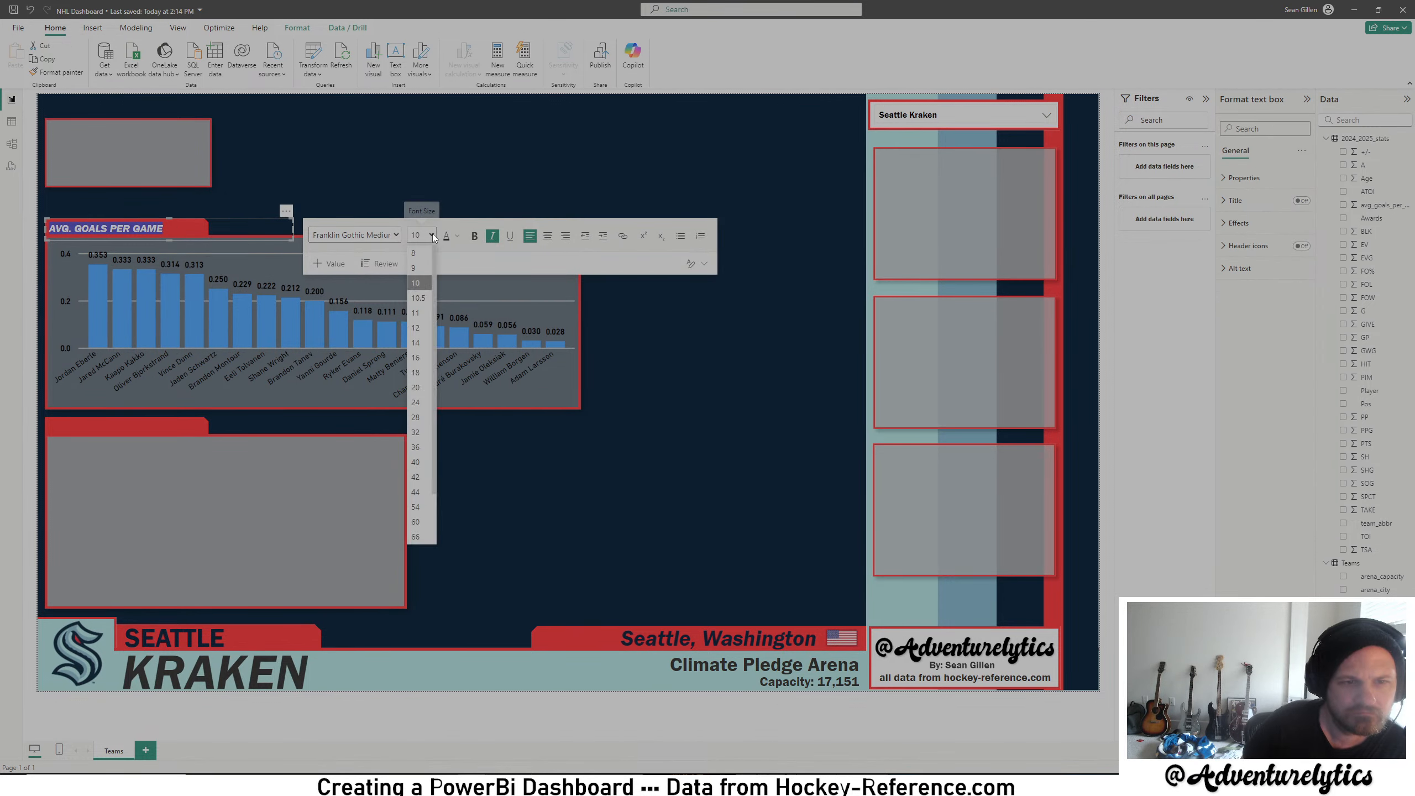
click(415, 314)
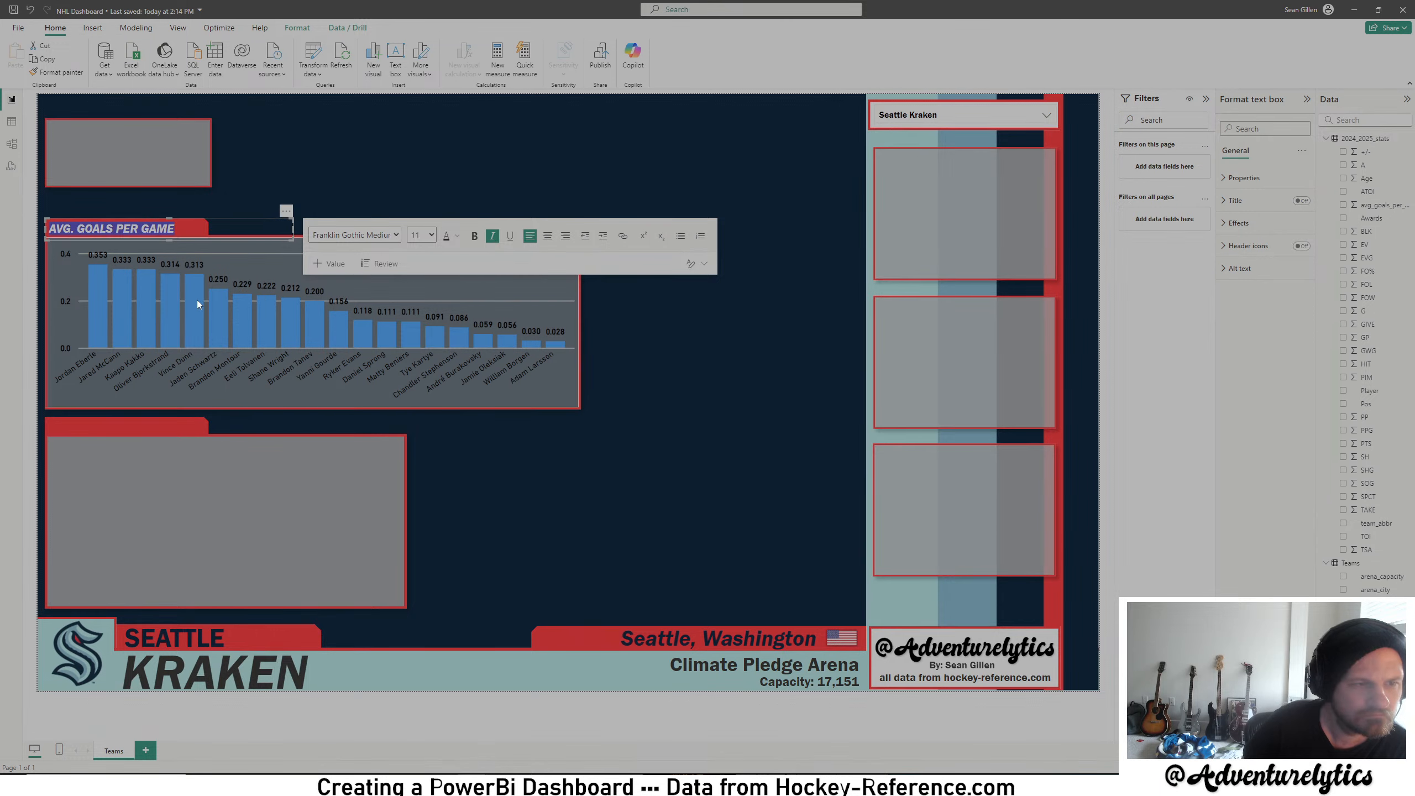
click(160, 307)
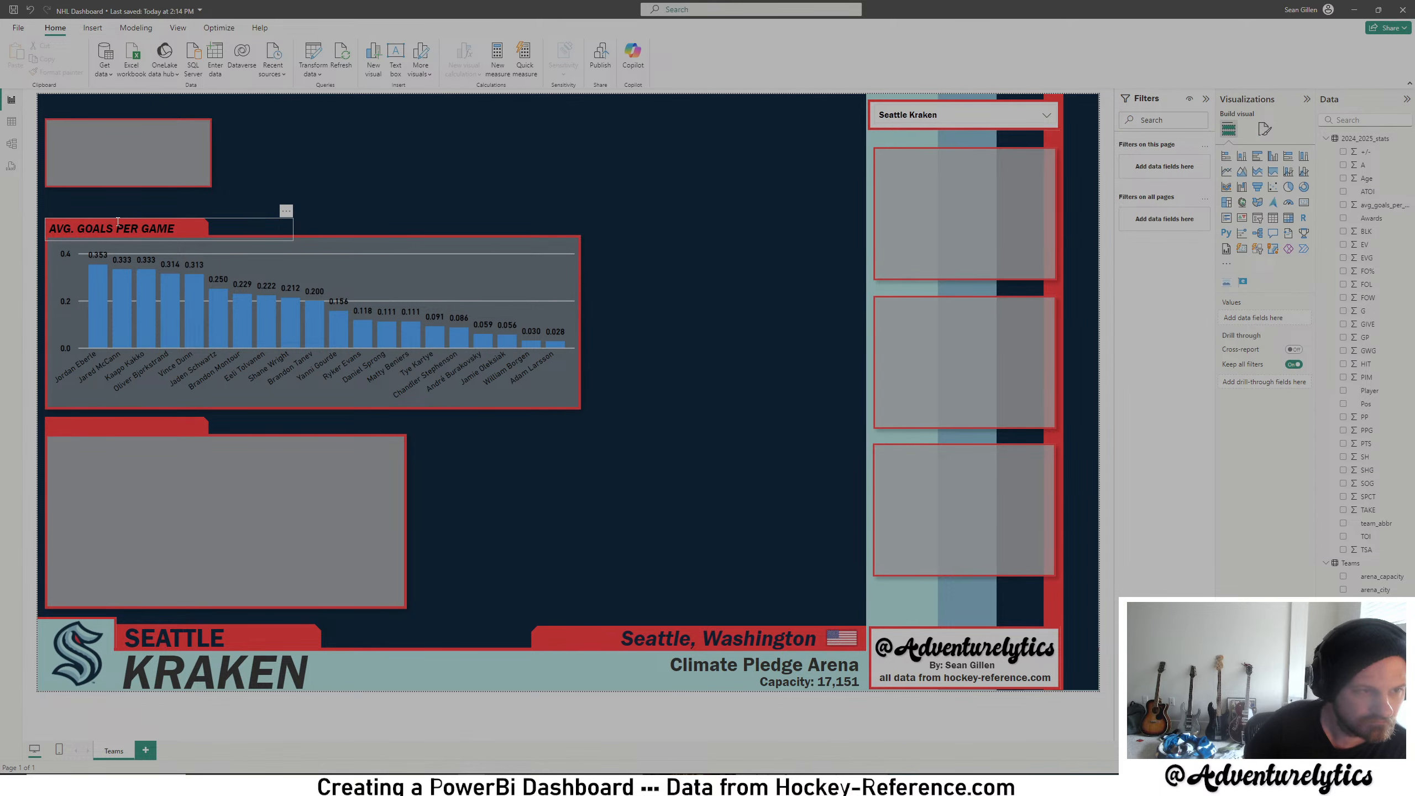
drag(120, 218, 116, 217)
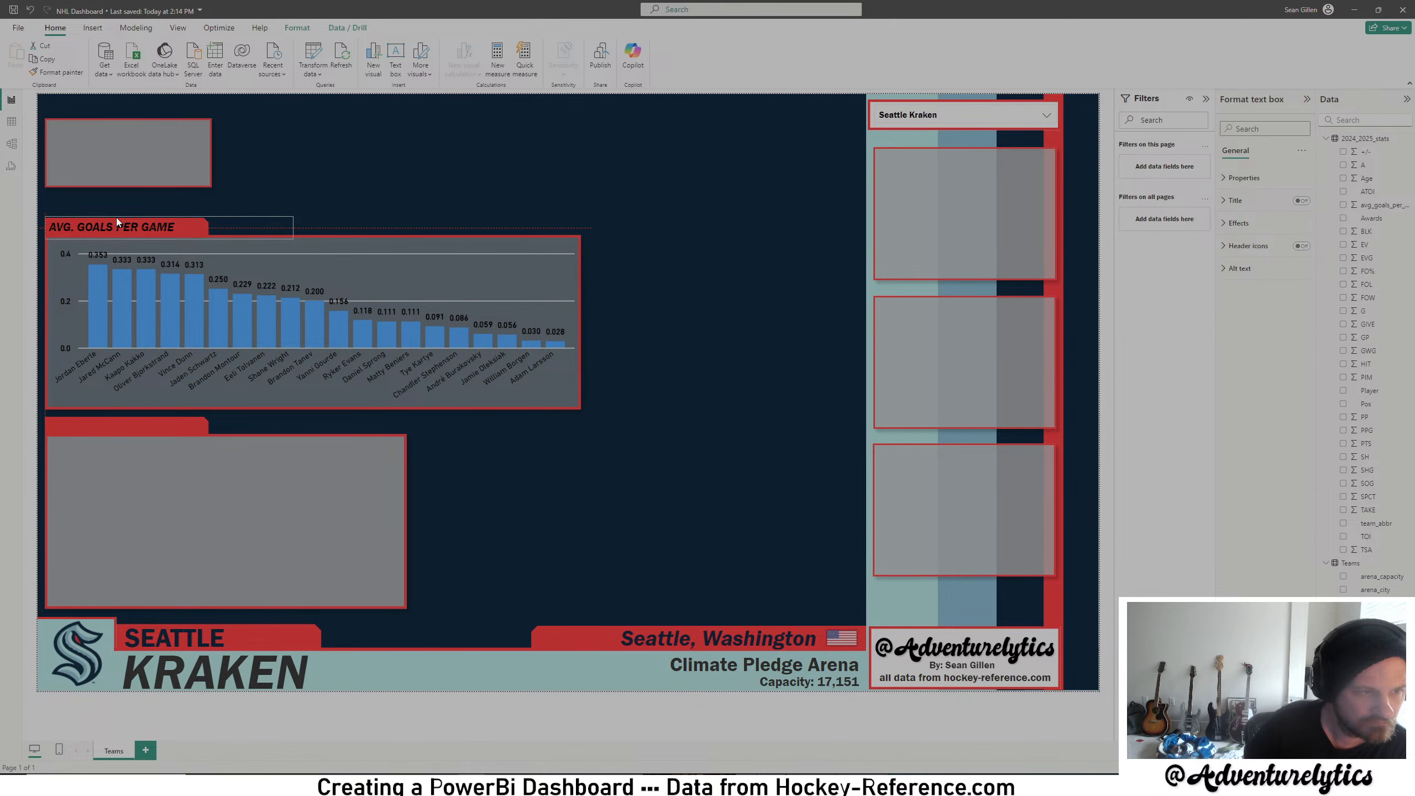
click(117, 227)
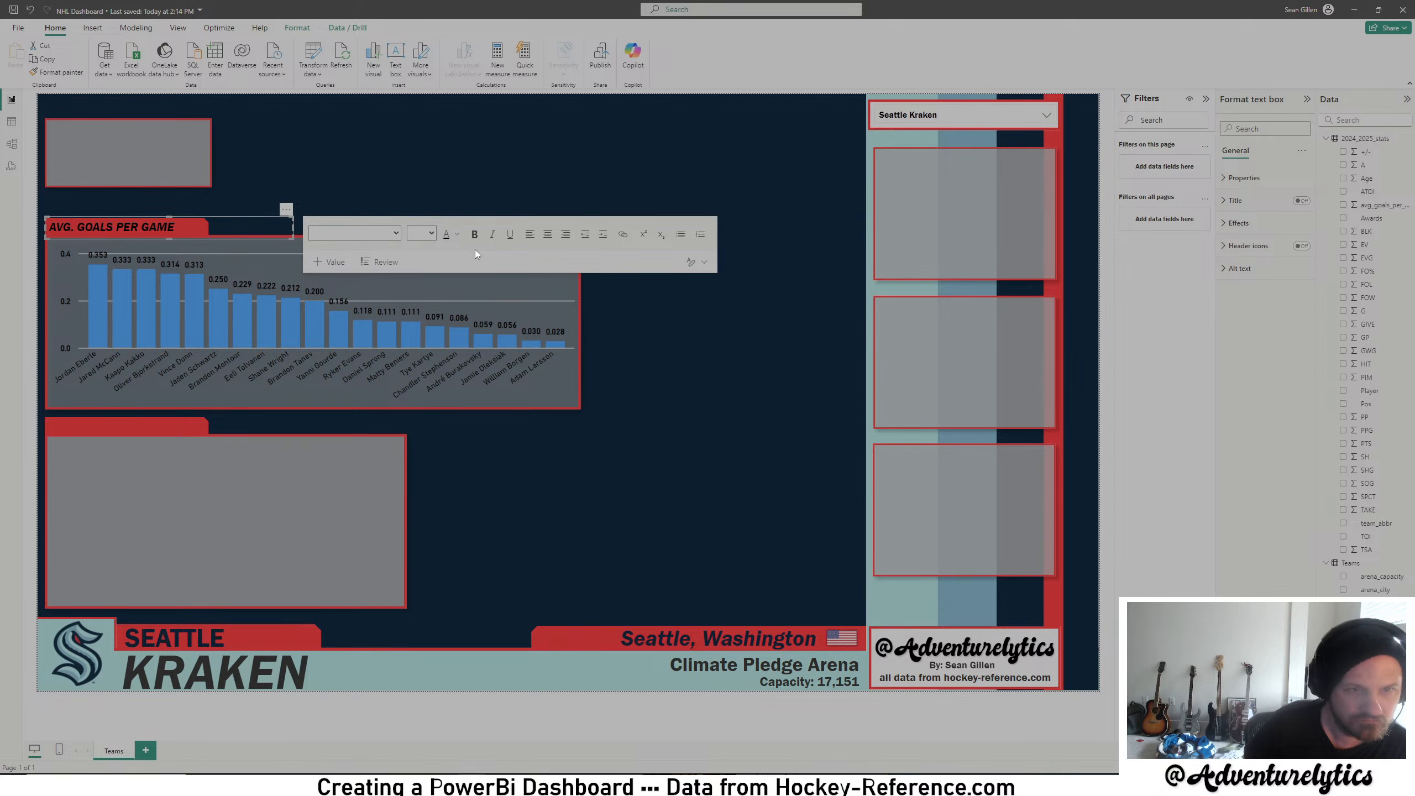
- Try the "AVG. GOALS PER GAME" title at font sizes 16 and 14
key(ctrl+a)
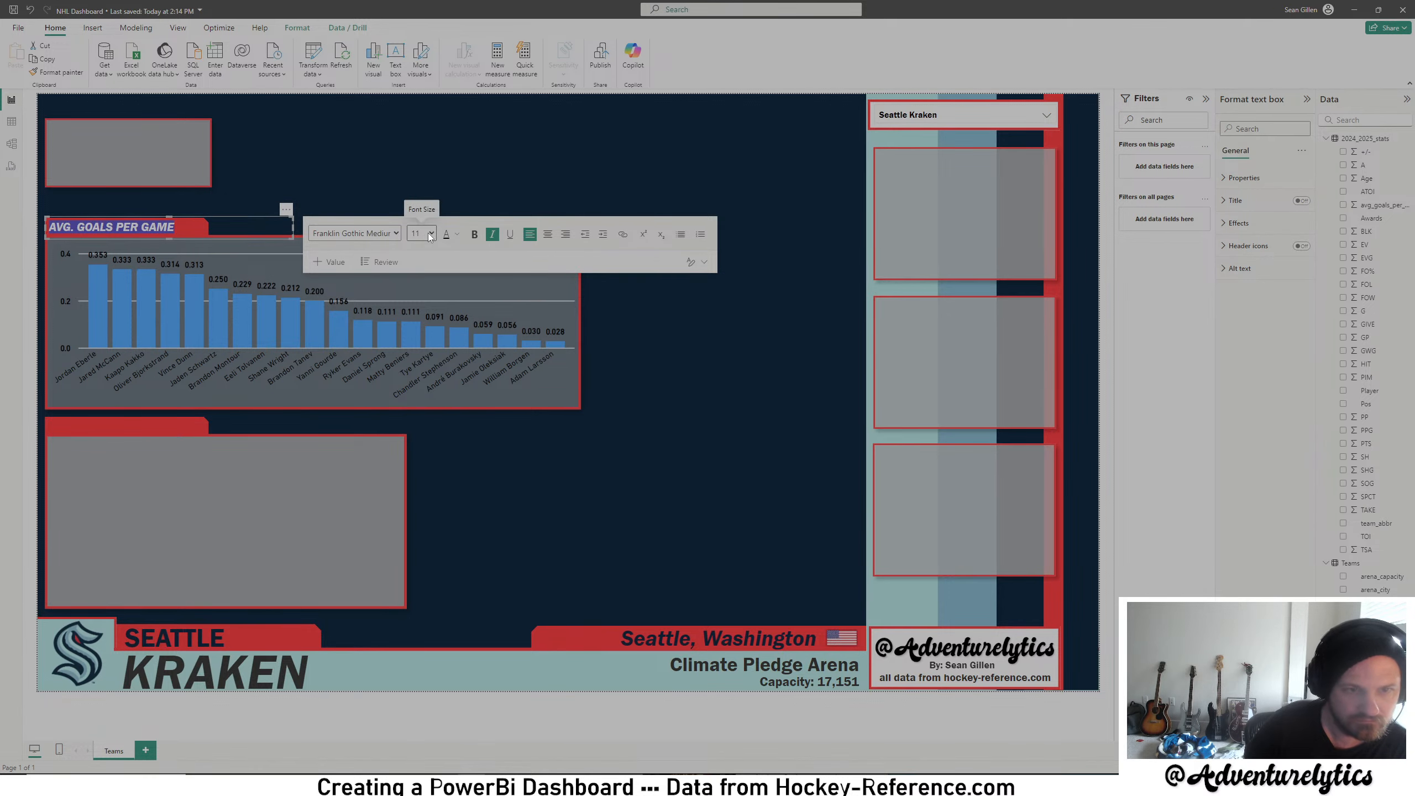
click(430, 235)
click(420, 355)
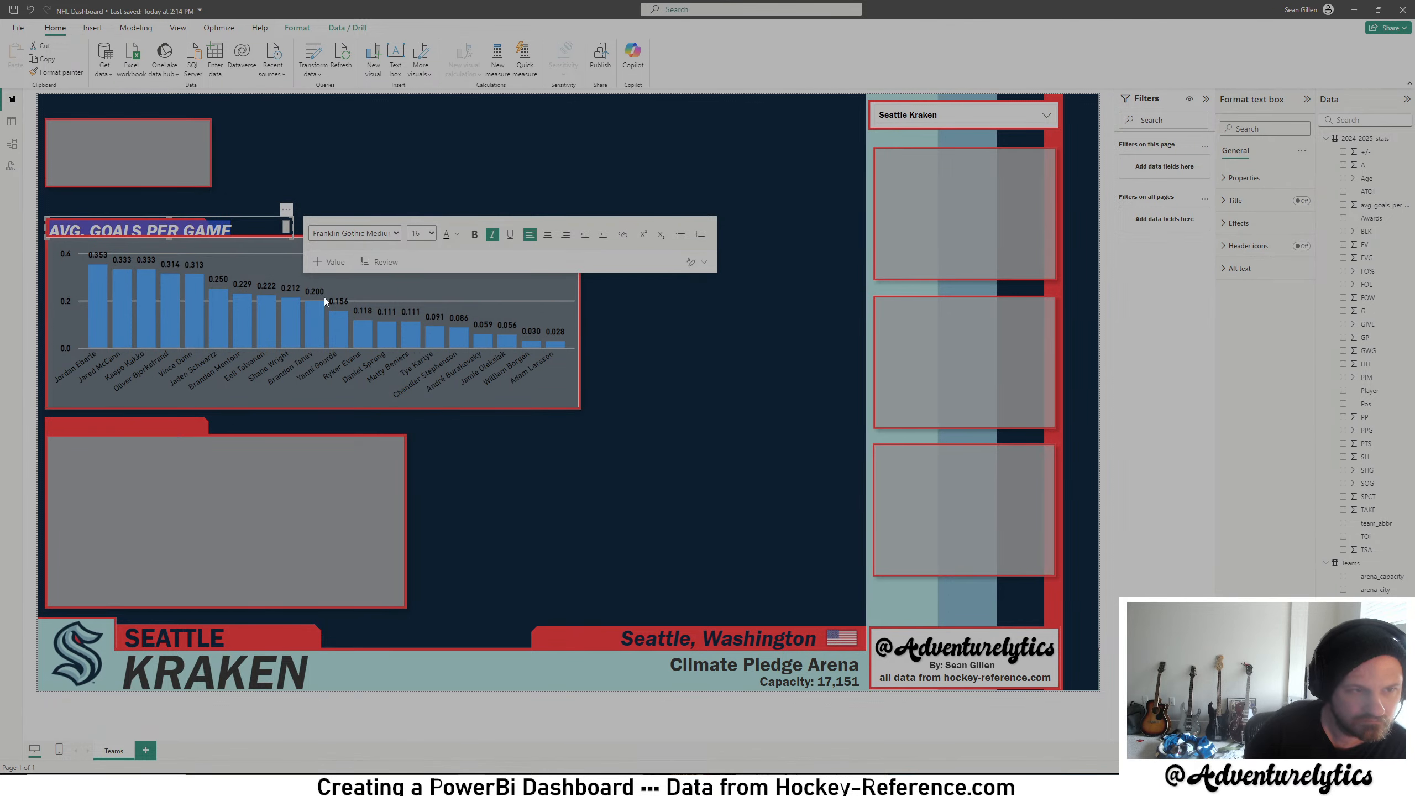
click(429, 236)
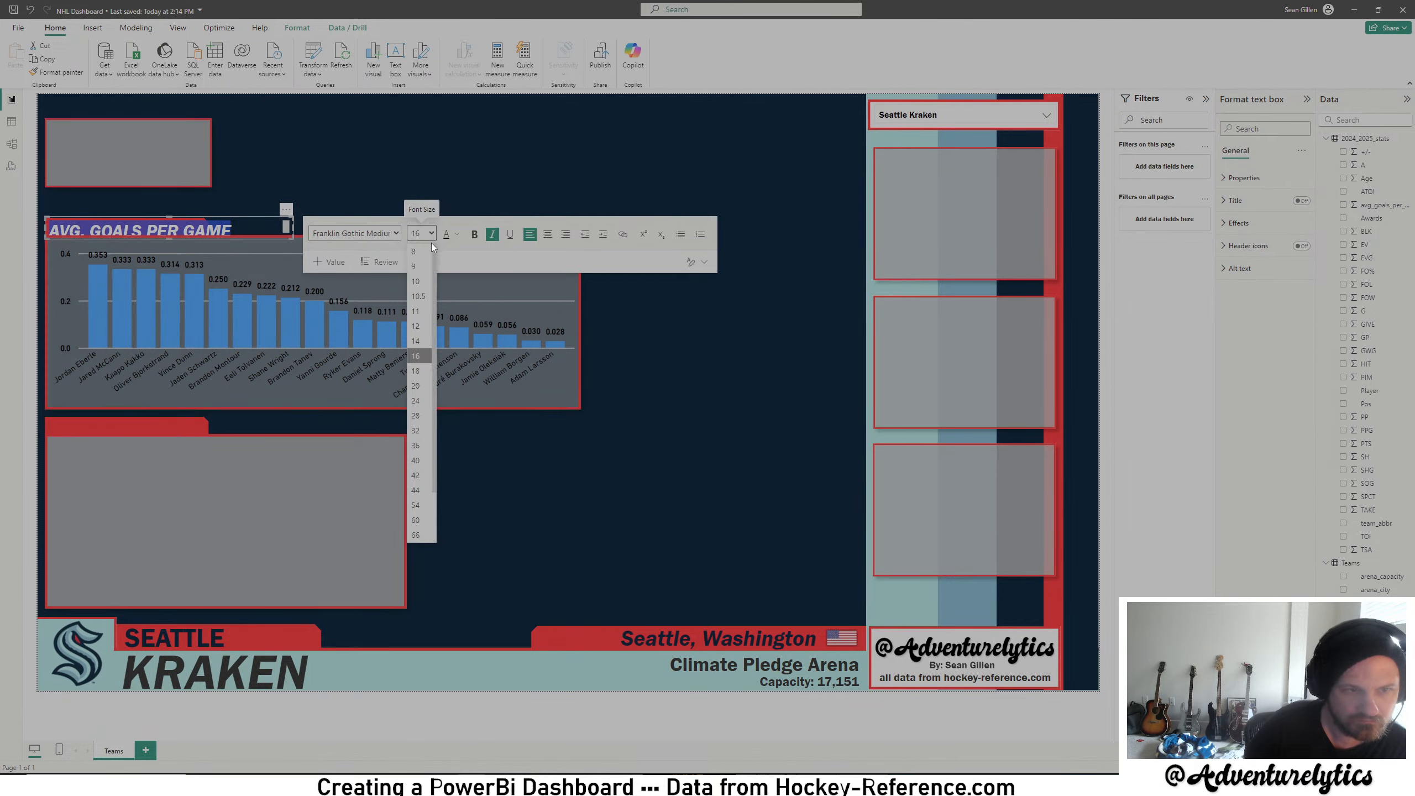
click(419, 340)
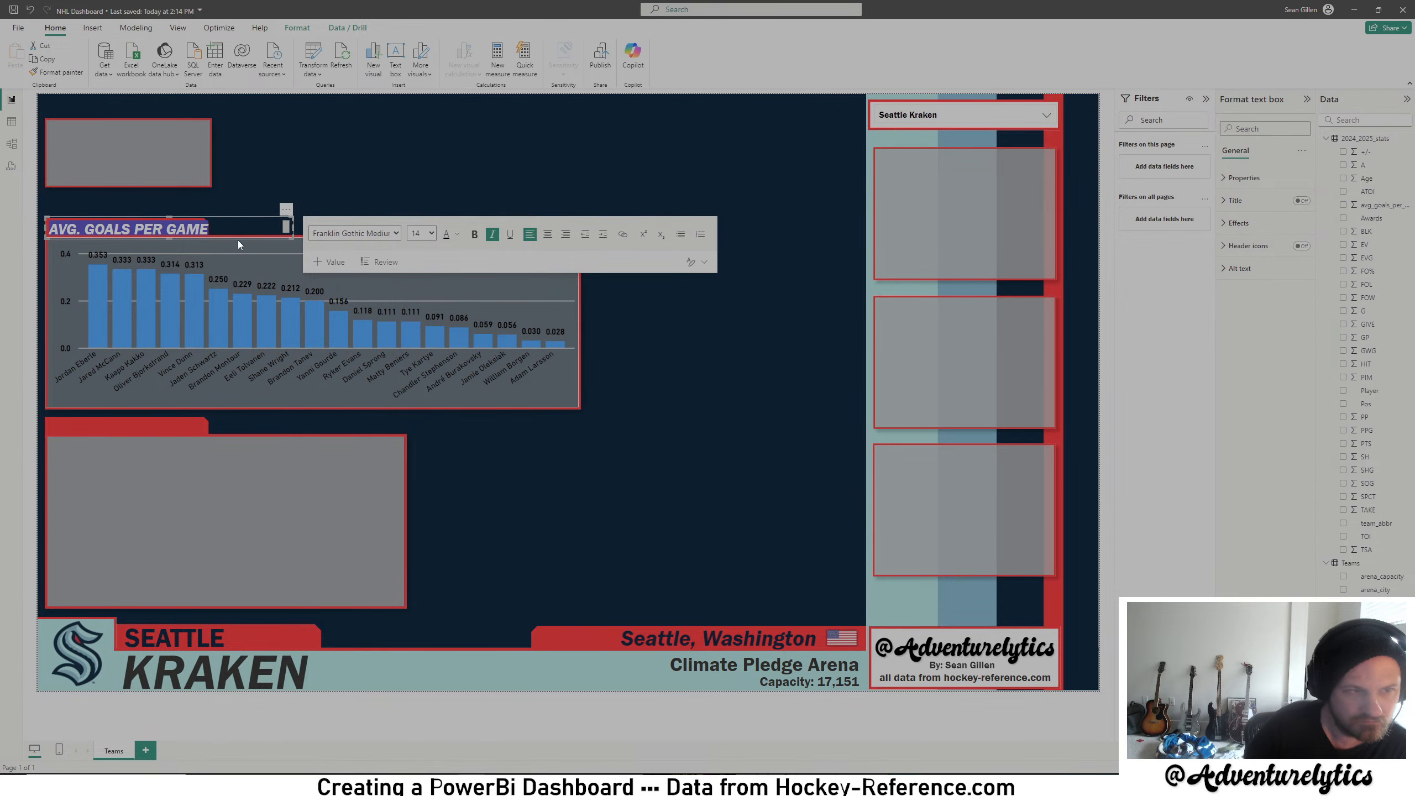
- Extend the title text box slightly upward and set its text to font size 12
click(250, 216)
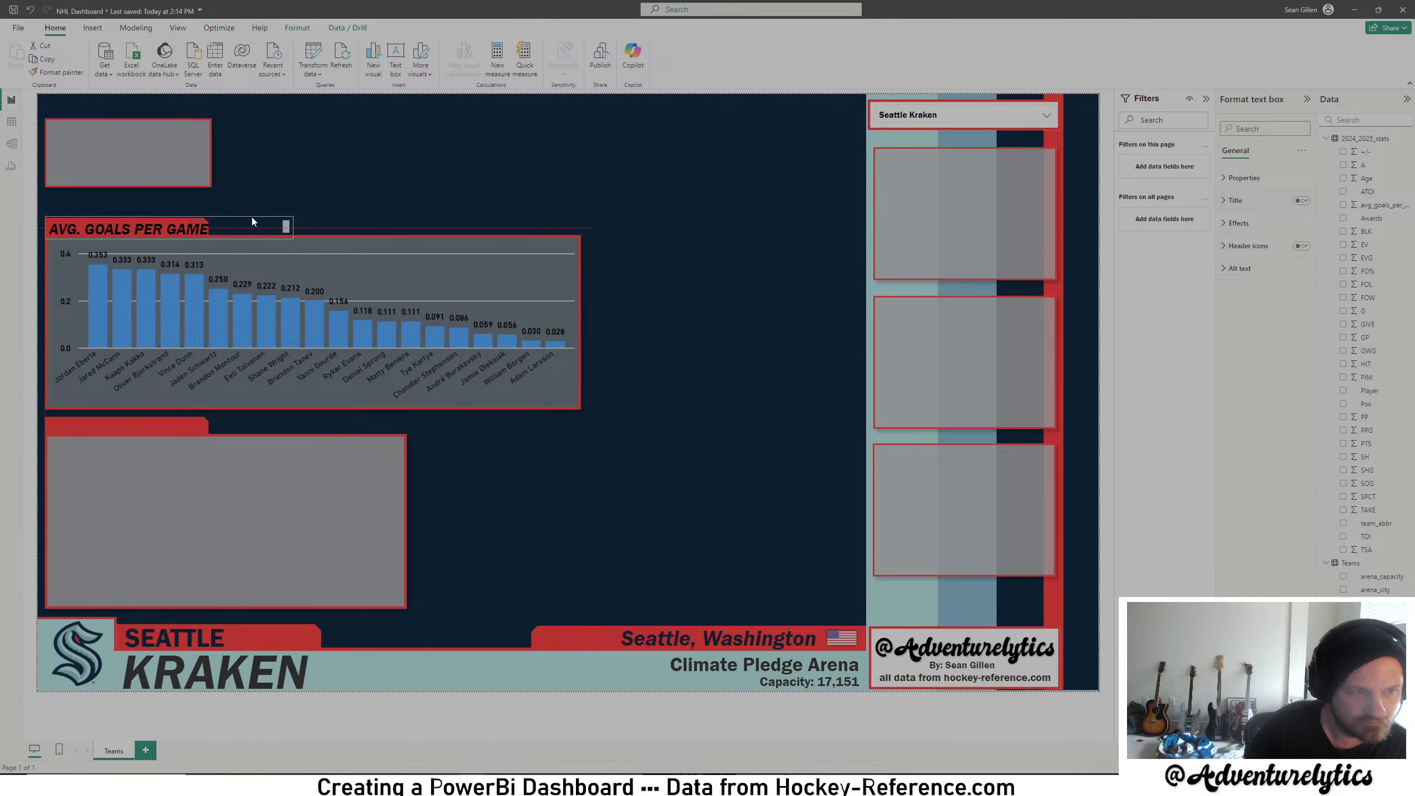
click(252, 220)
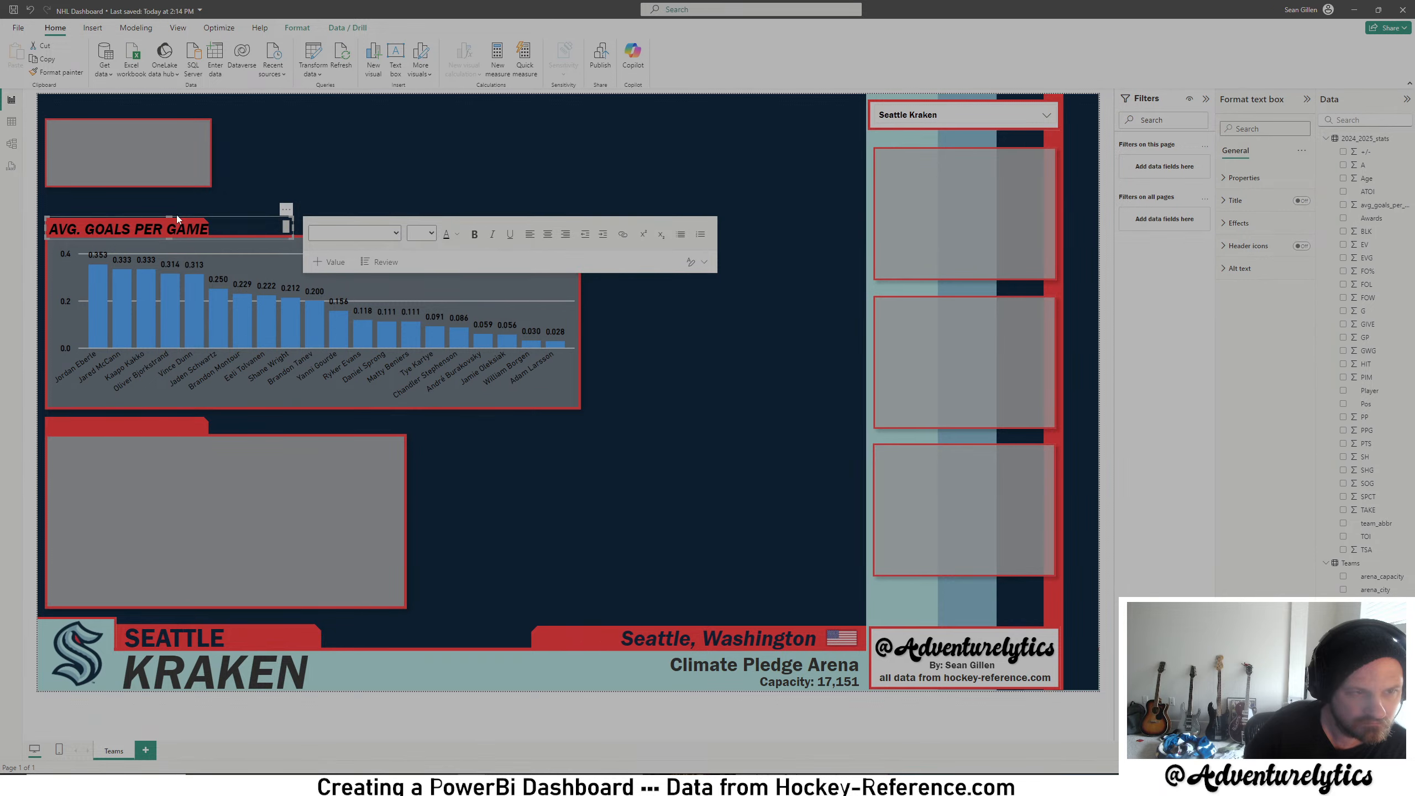
drag(167, 217, 168, 214)
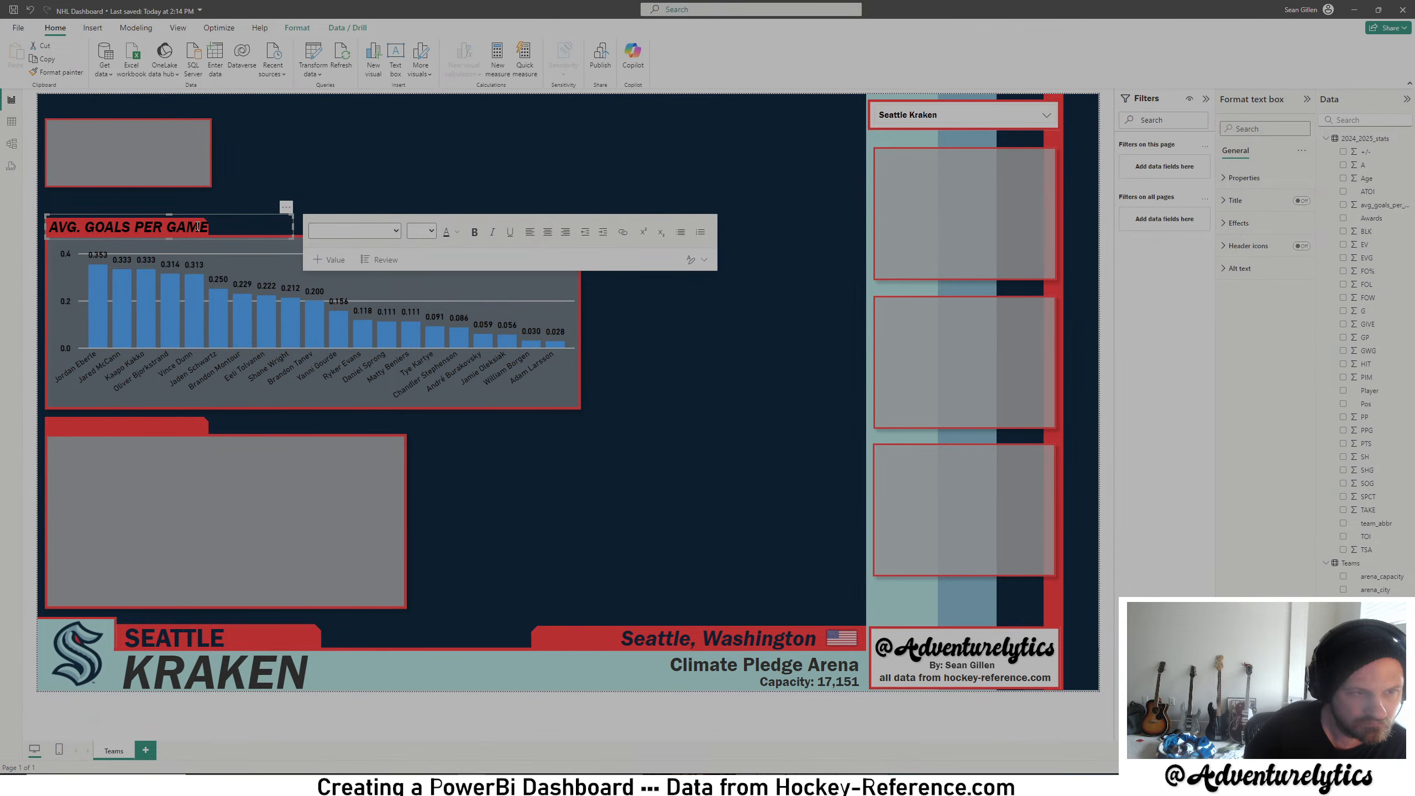
drag(193, 215, 48, 229)
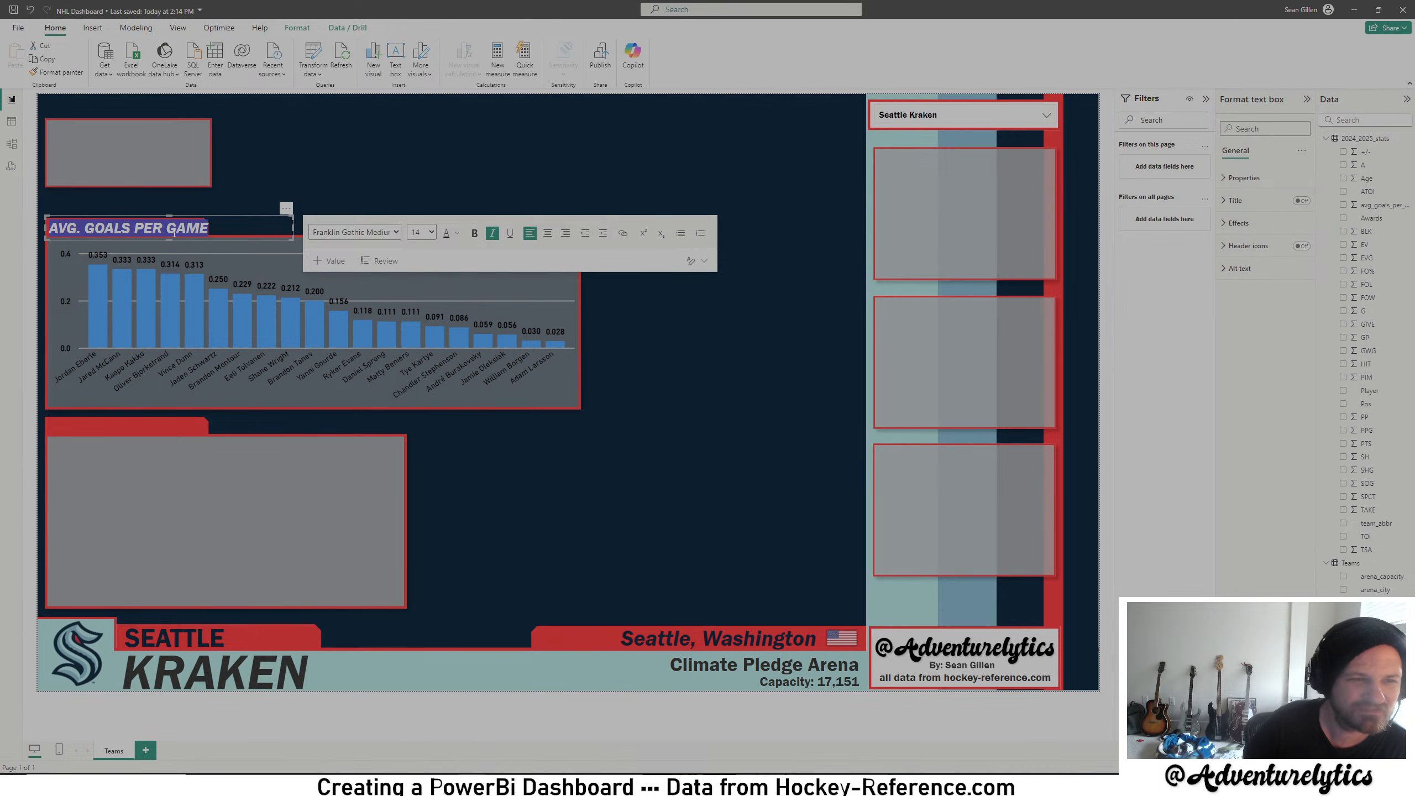
click(417, 233)
click(420, 327)
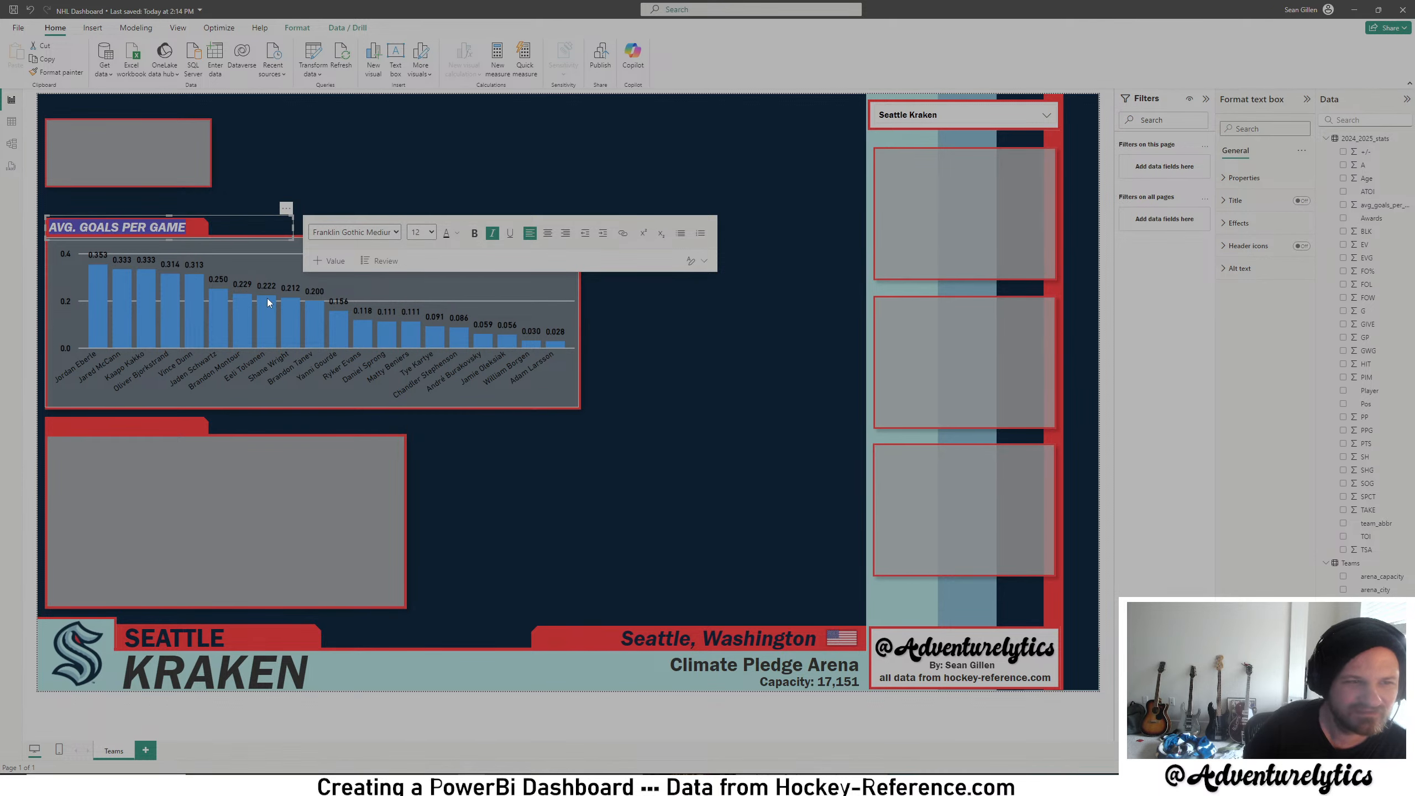
click(230, 212)
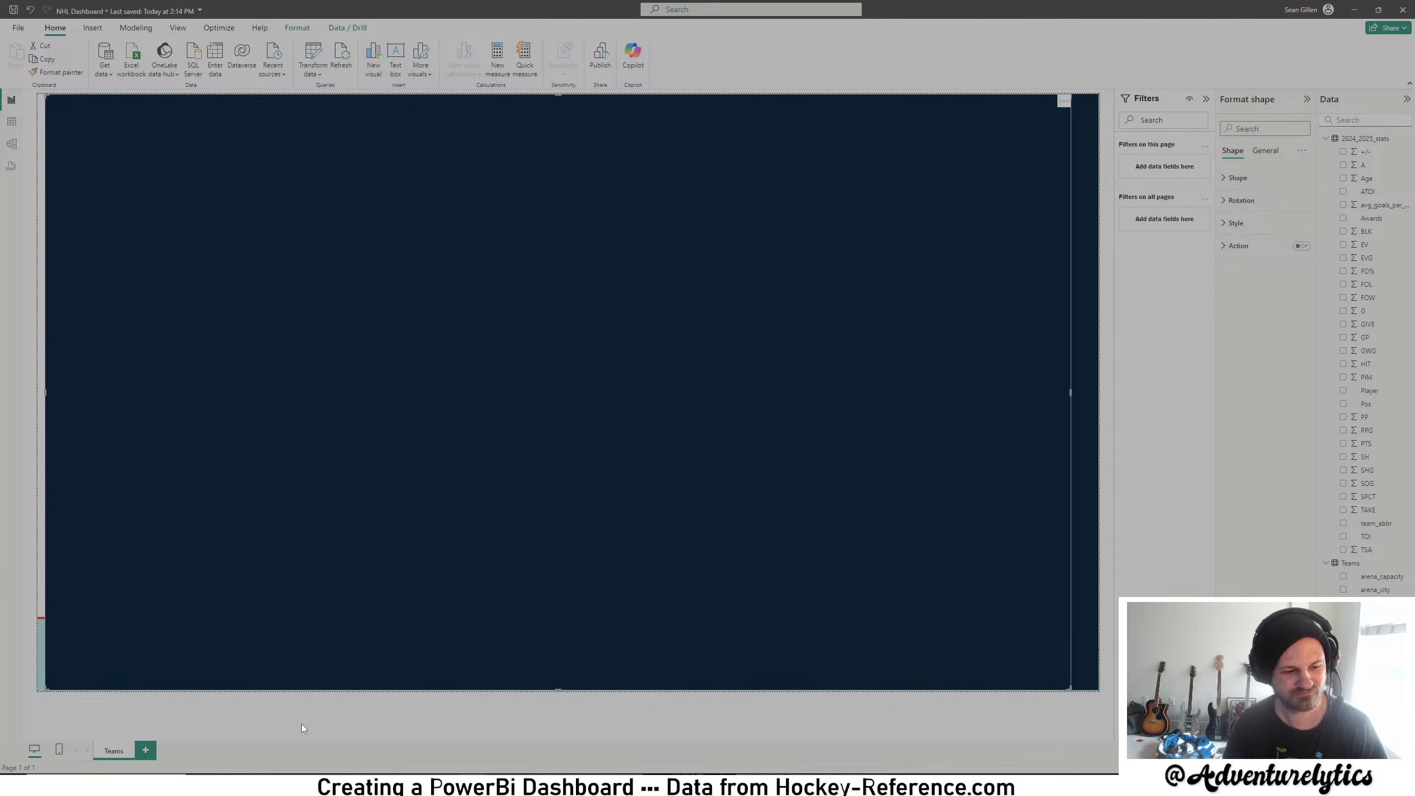
key(Delete)
key(ctrl+z)
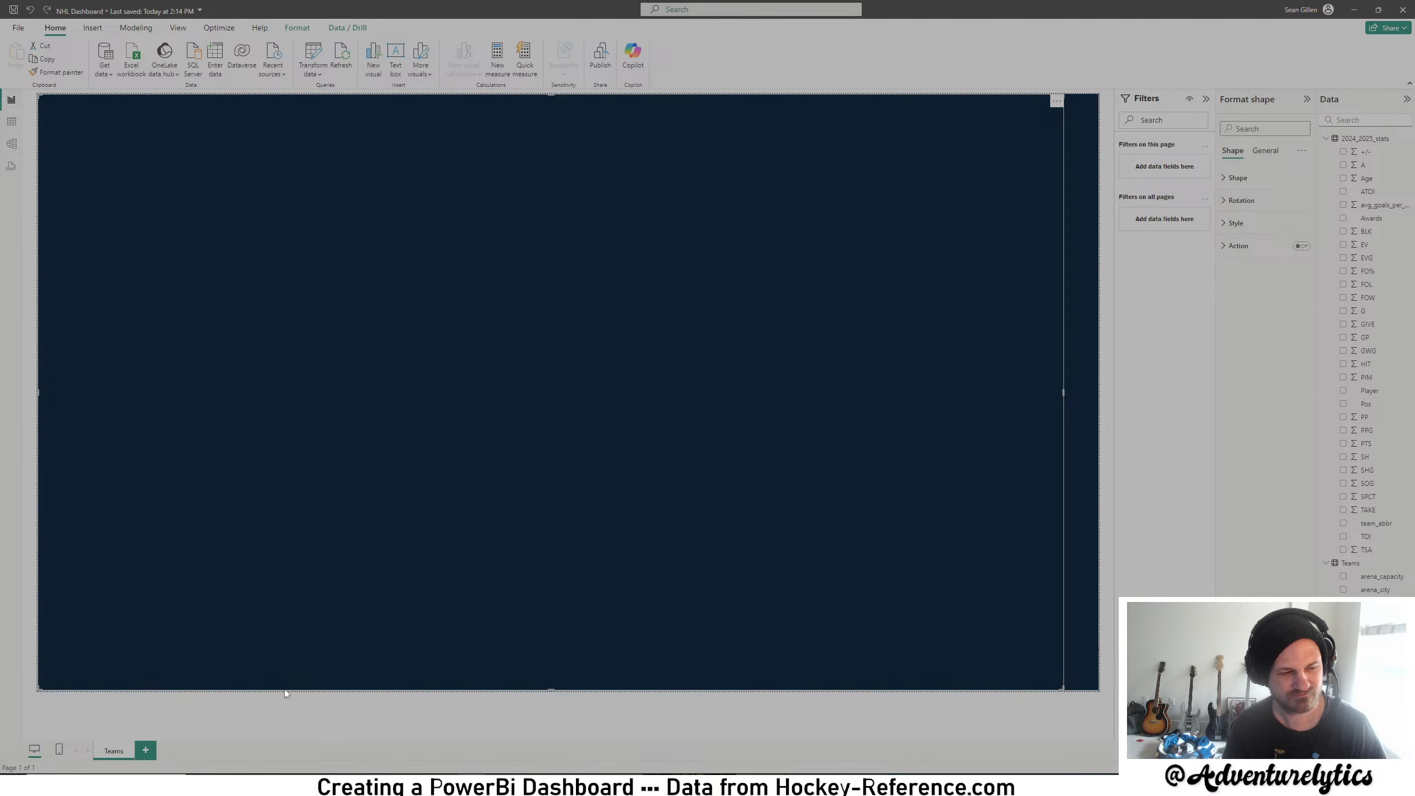
click(388, 722)
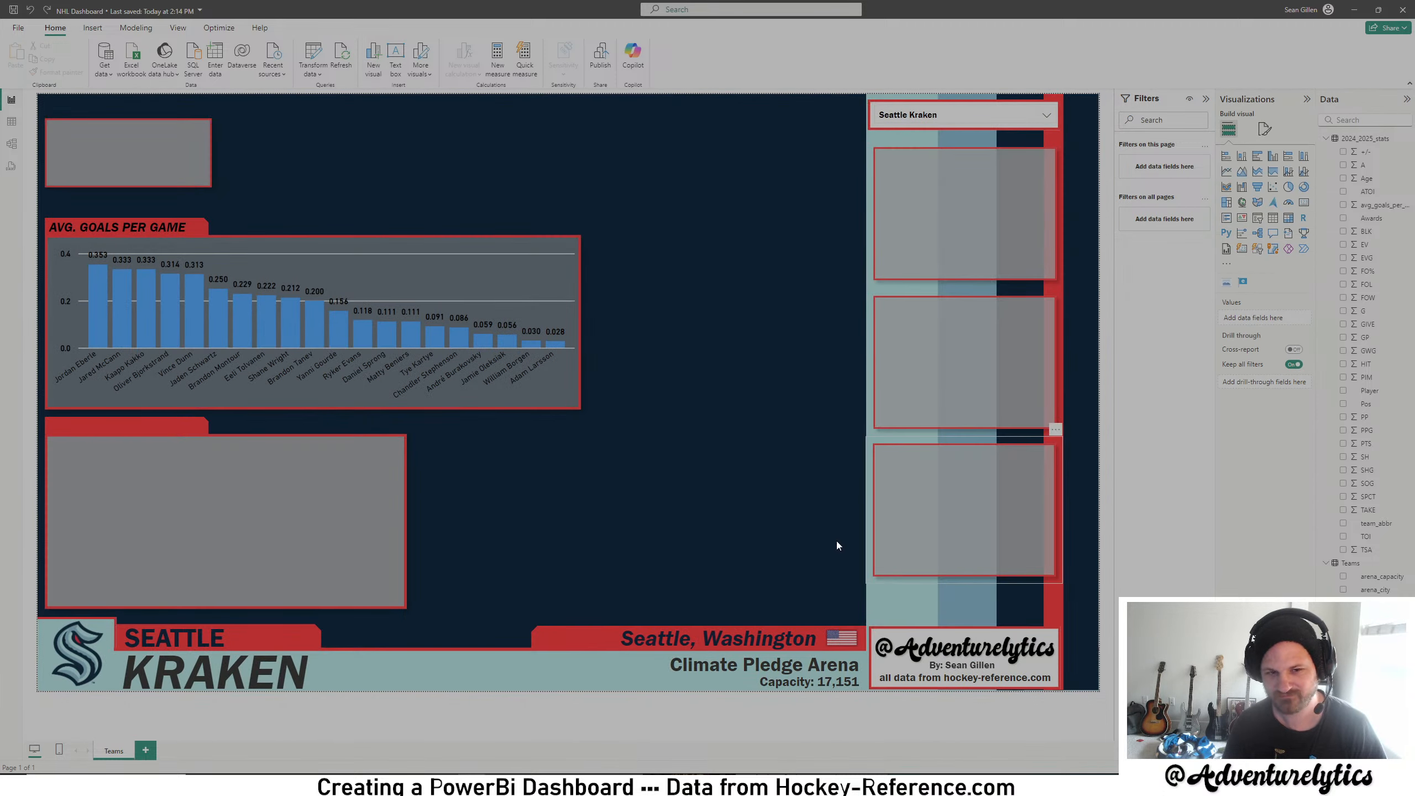
- Narrow the "AVG. GOALS PER GAME" text box to the width of the colored tab
click(158, 220)
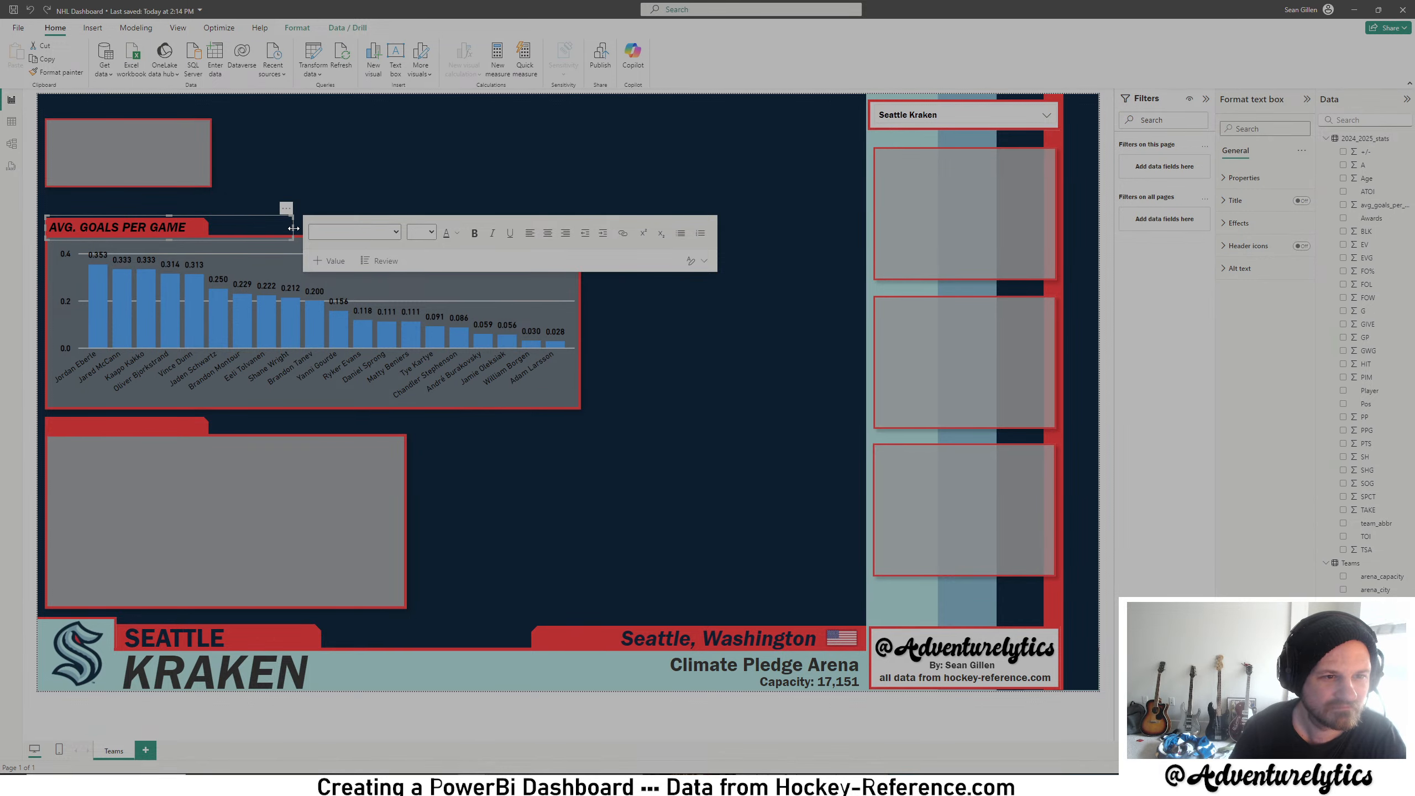
drag(293, 228, 208, 229)
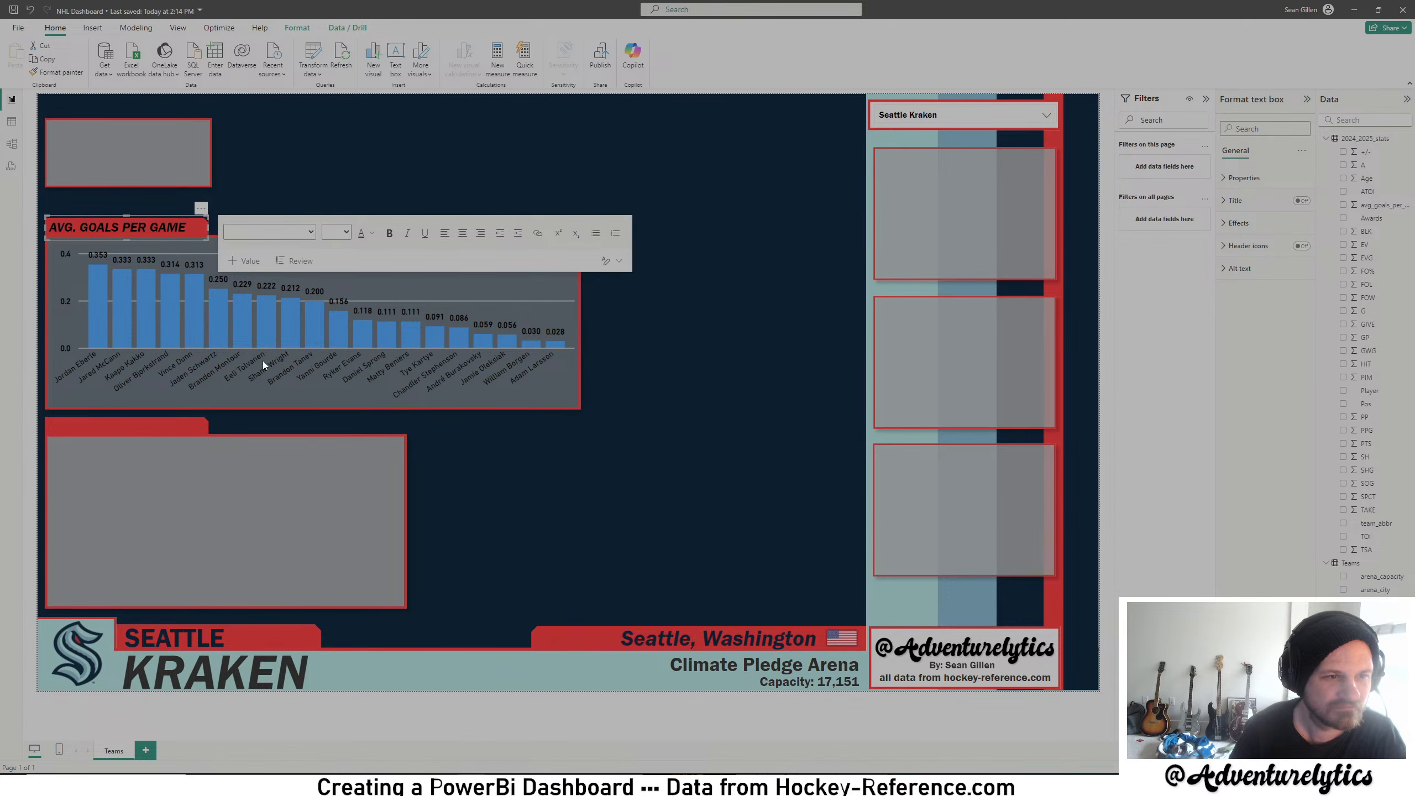
click(366, 717)
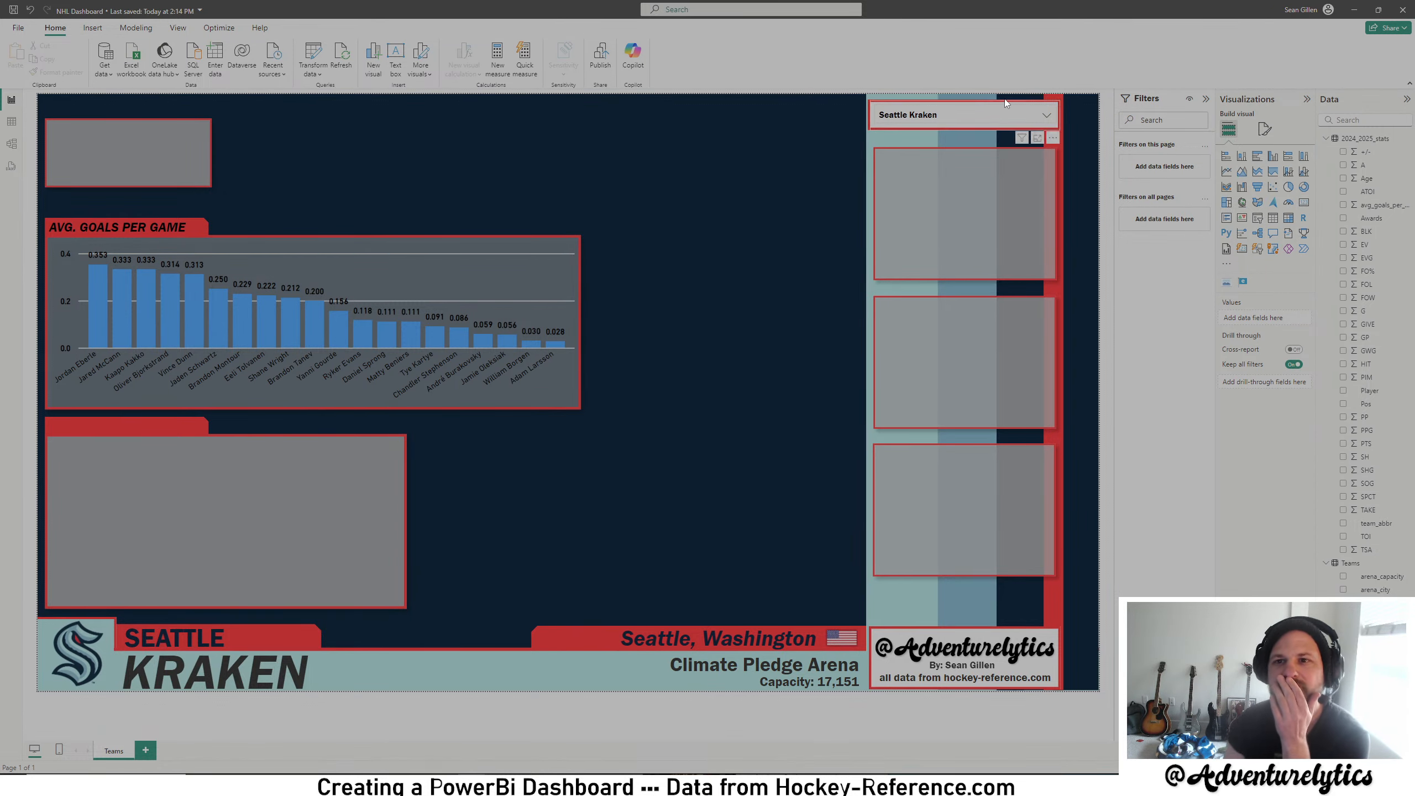
- Check the titled goals chart for the St. Louis Blues and Tampa Bay Lightning using the team slicer
click(1042, 113)
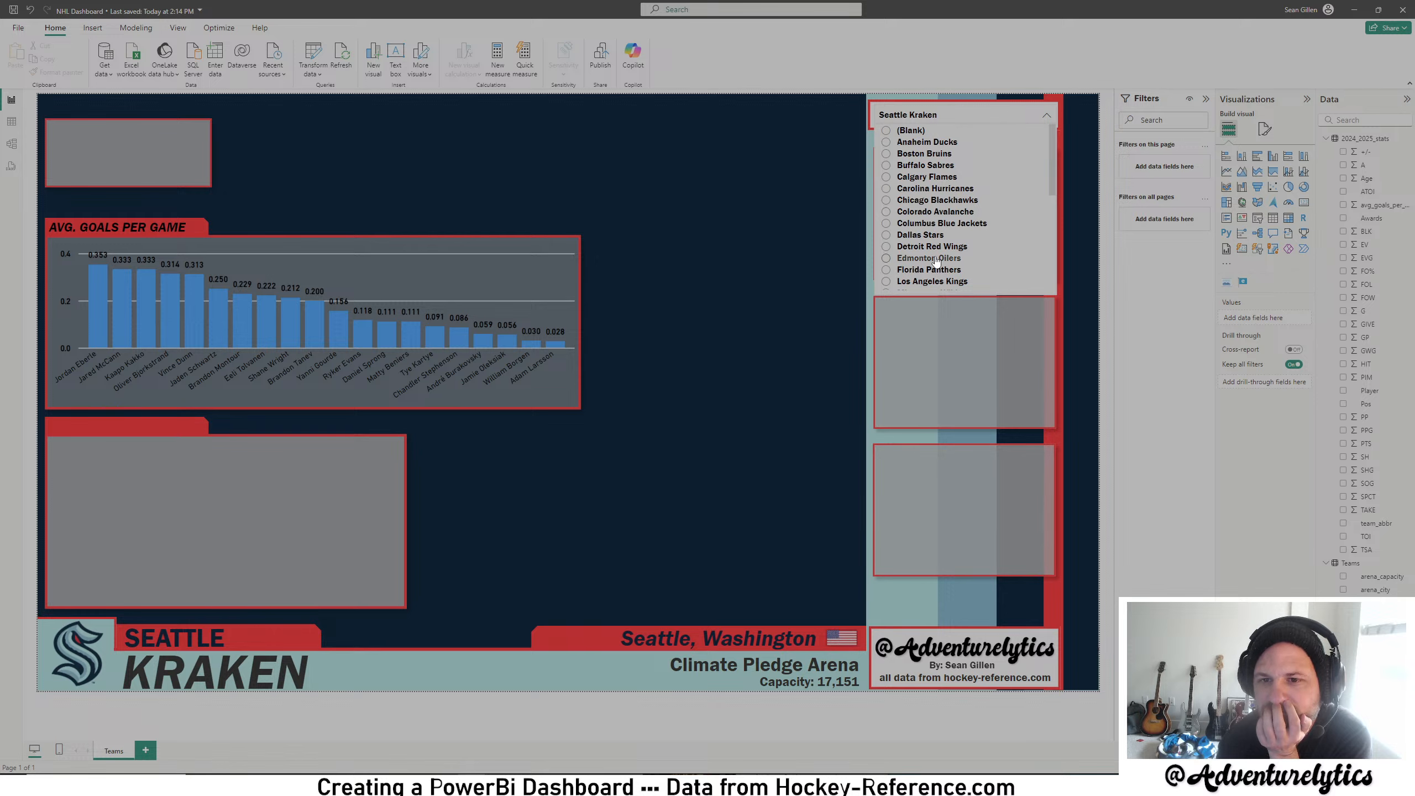
scroll(949, 237, down, 3)
click(937, 255)
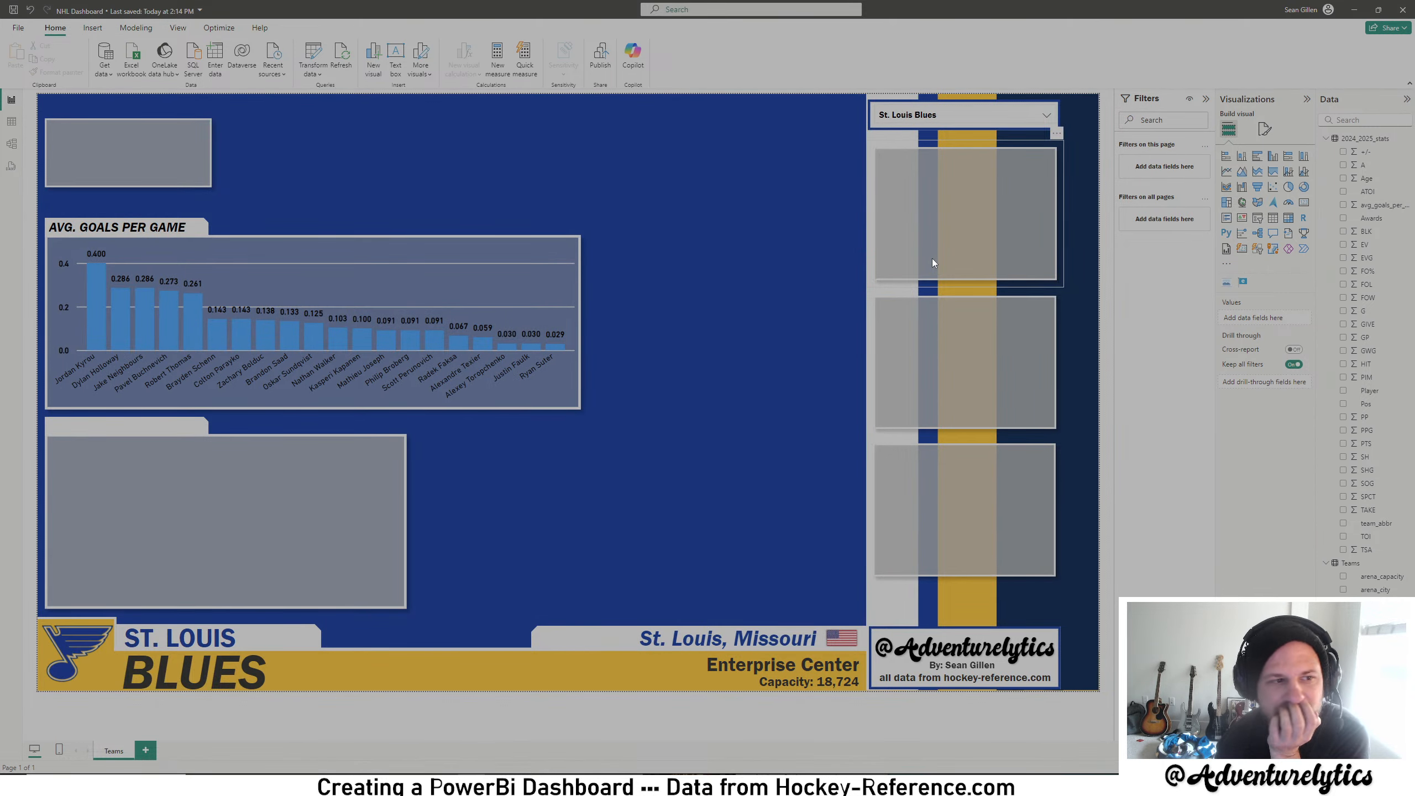
click(1048, 114)
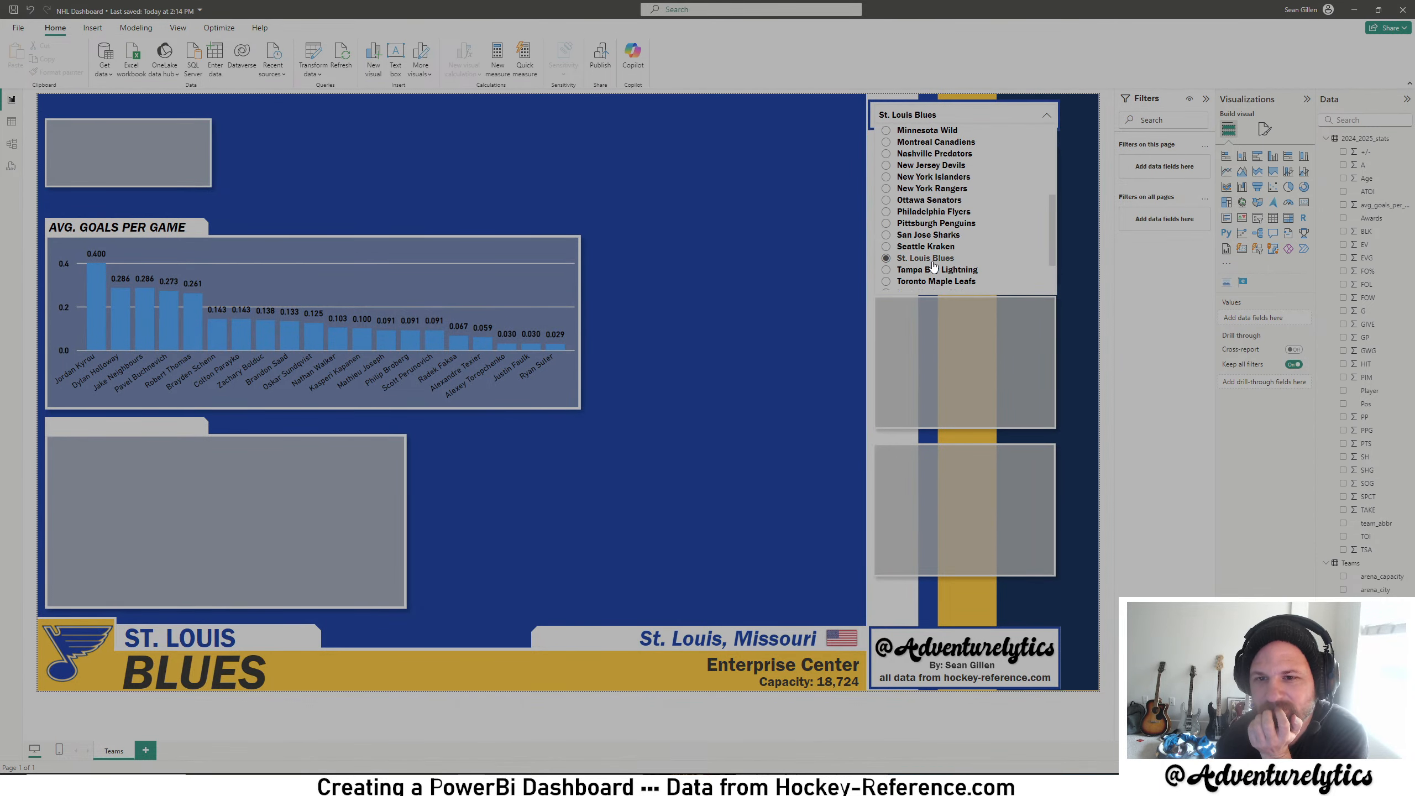
click(933, 270)
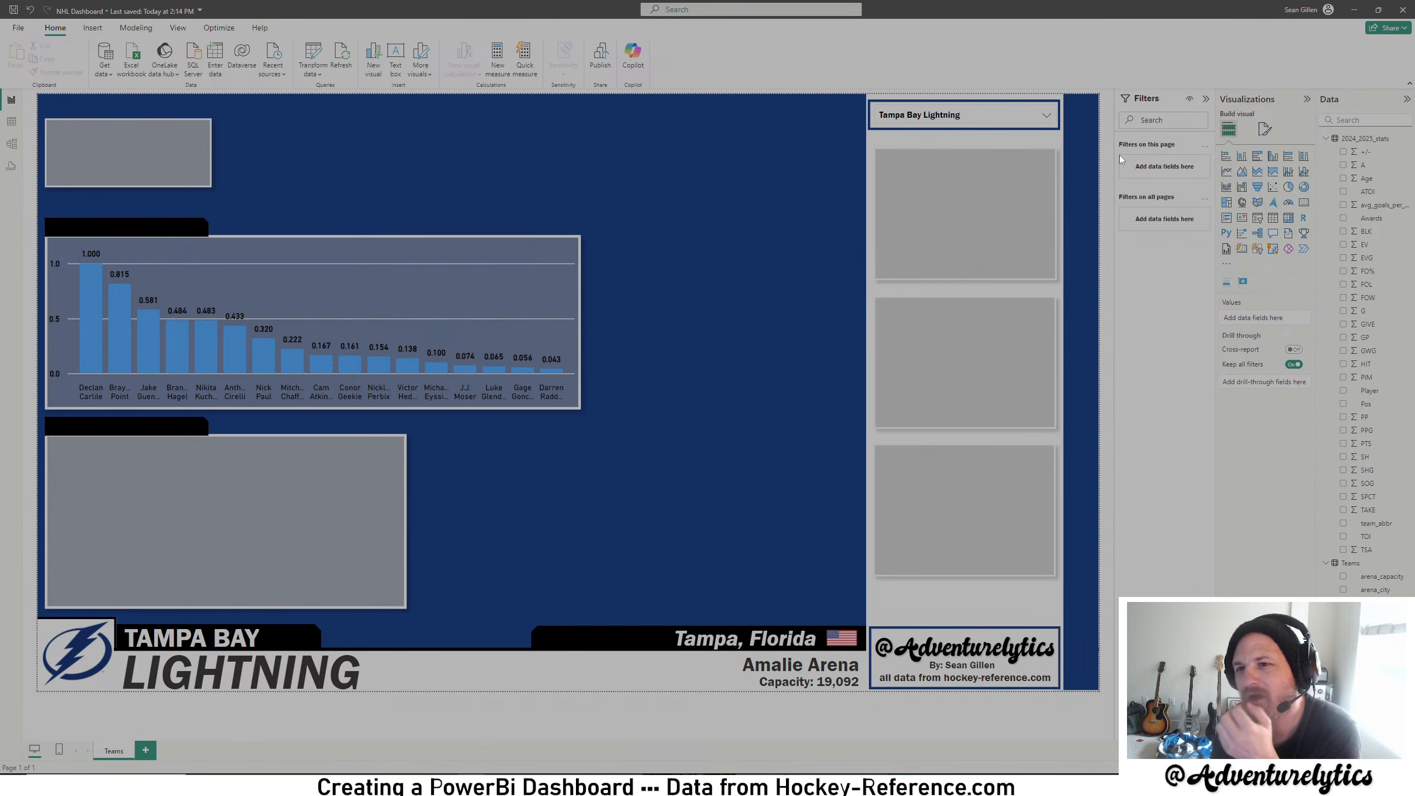
- Filter the average goals per game chart to players whose GP is greater than or equal to 5
click(471, 260)
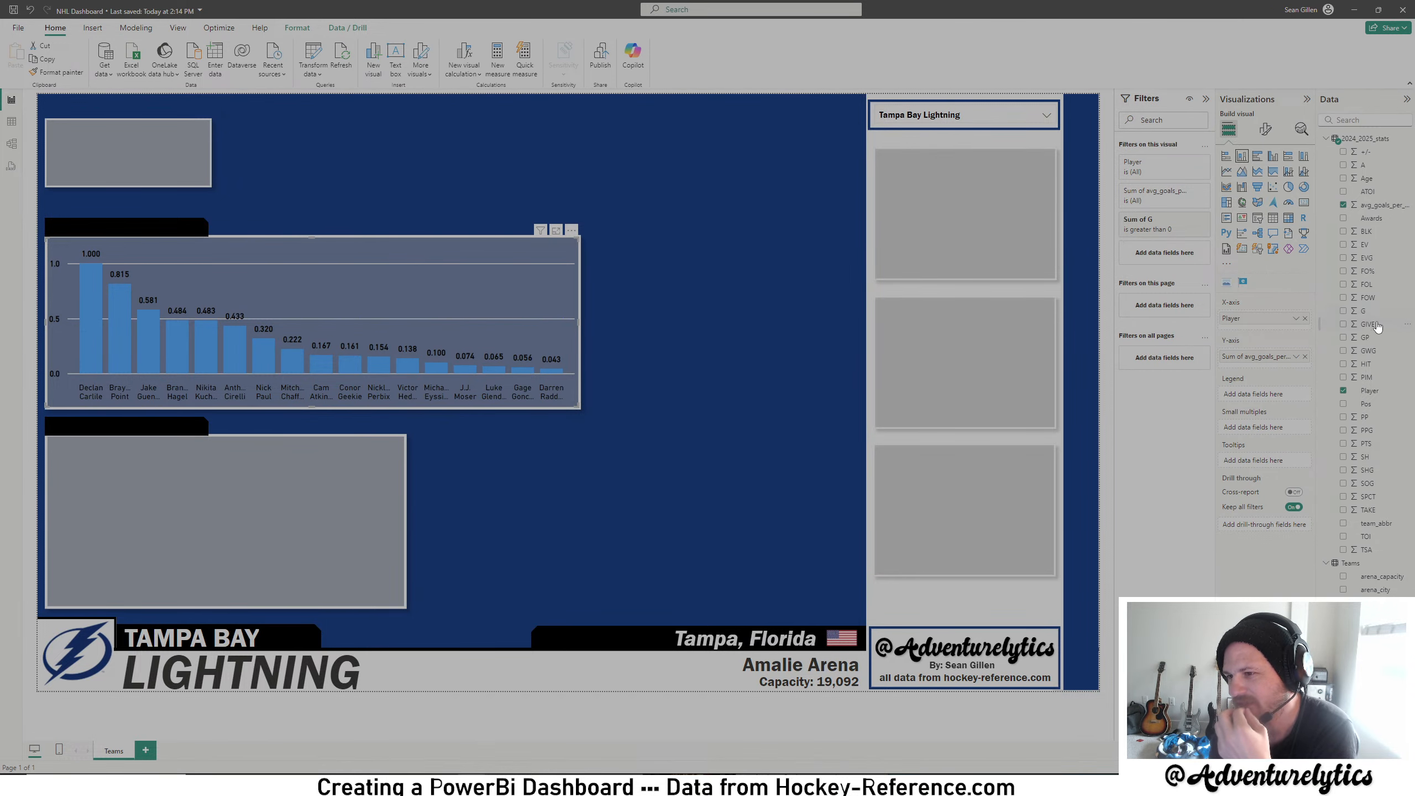
drag(1366, 337, 1170, 254)
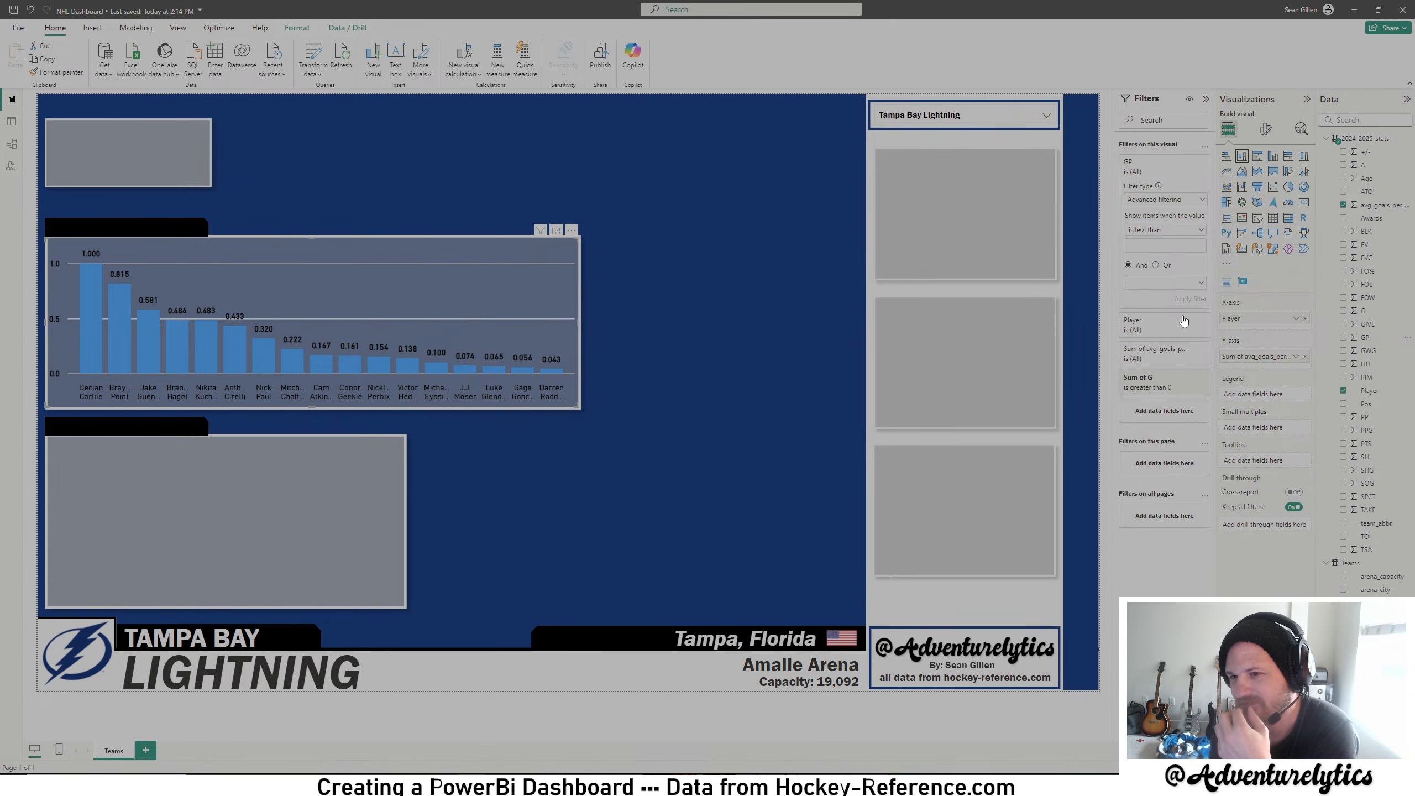
click(1178, 230)
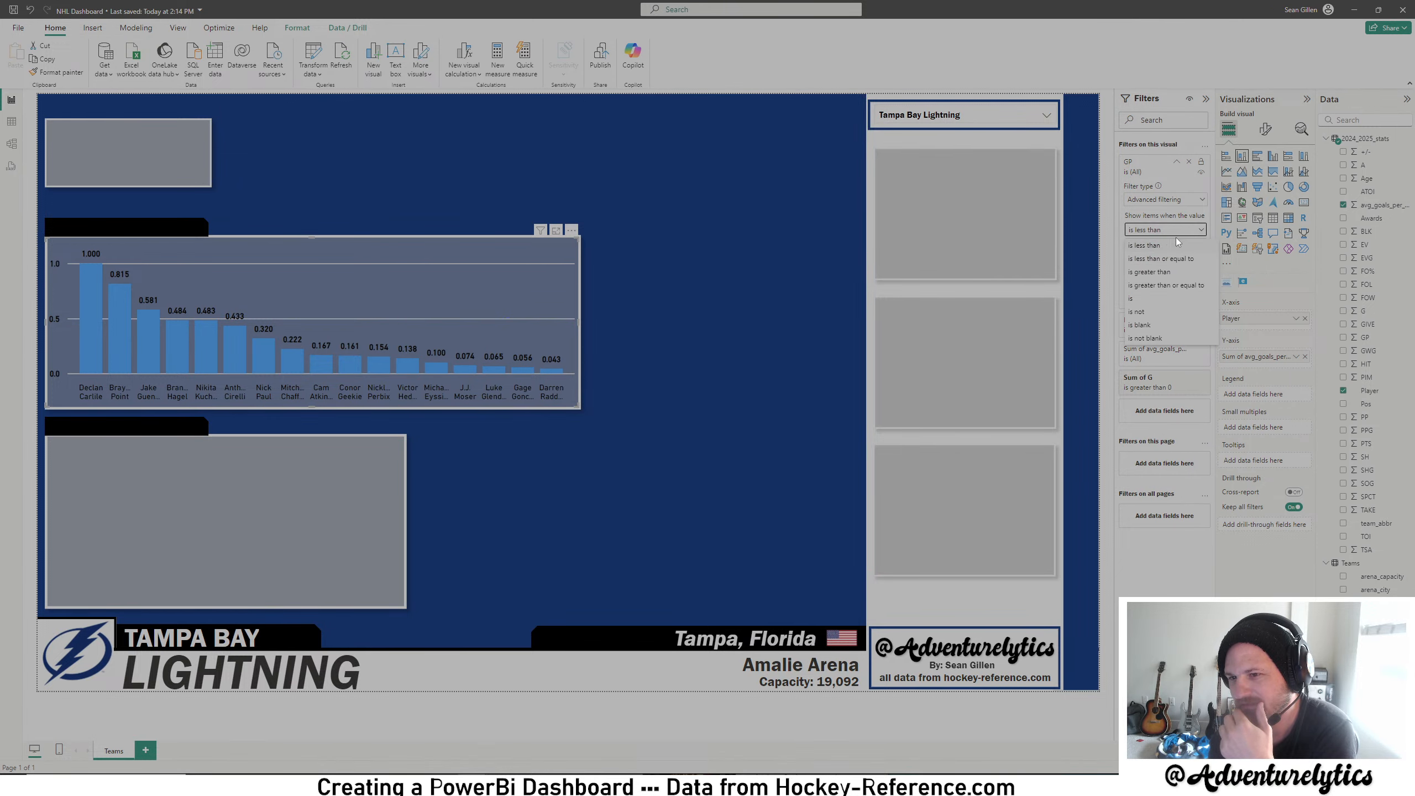
click(1156, 284)
click(1157, 249)
text(5)
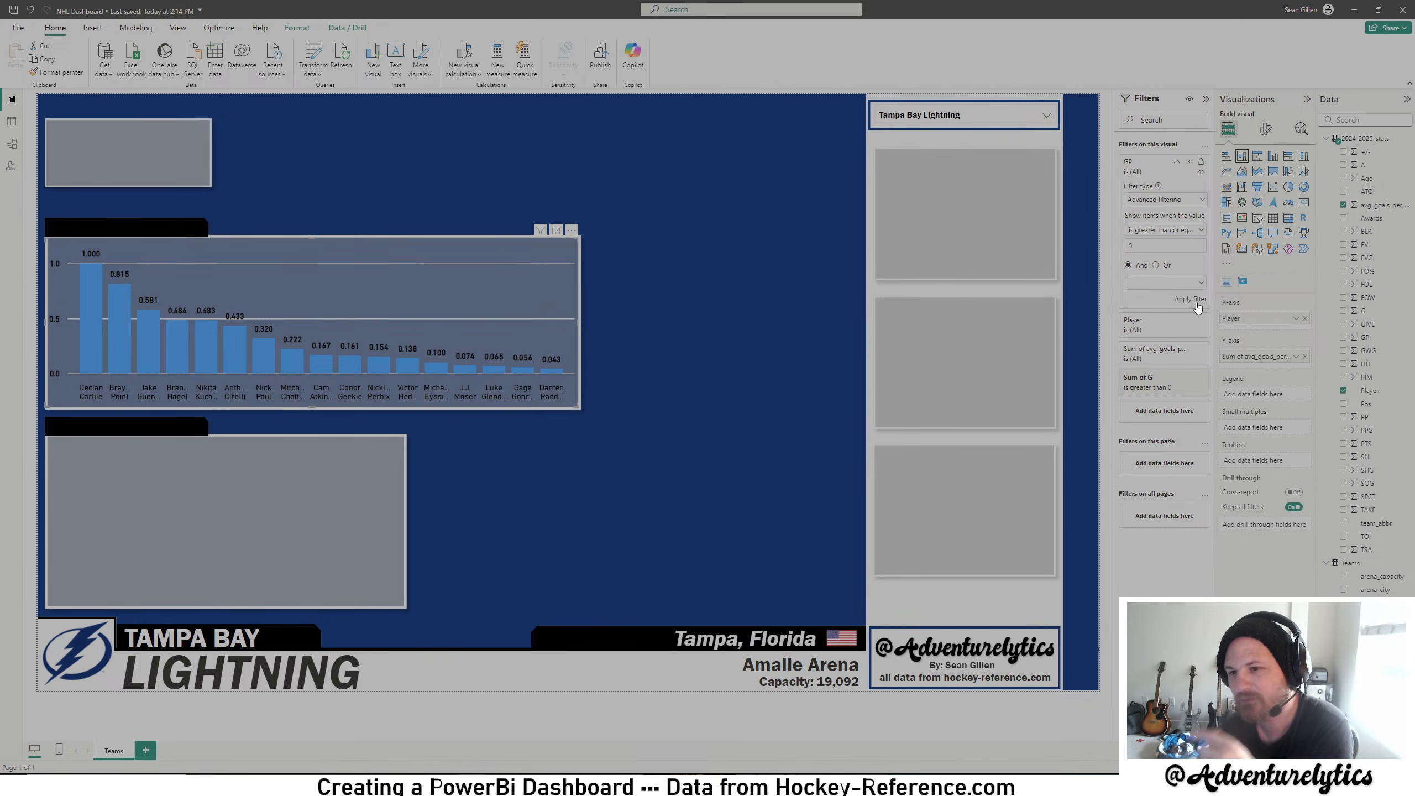
click(1190, 301)
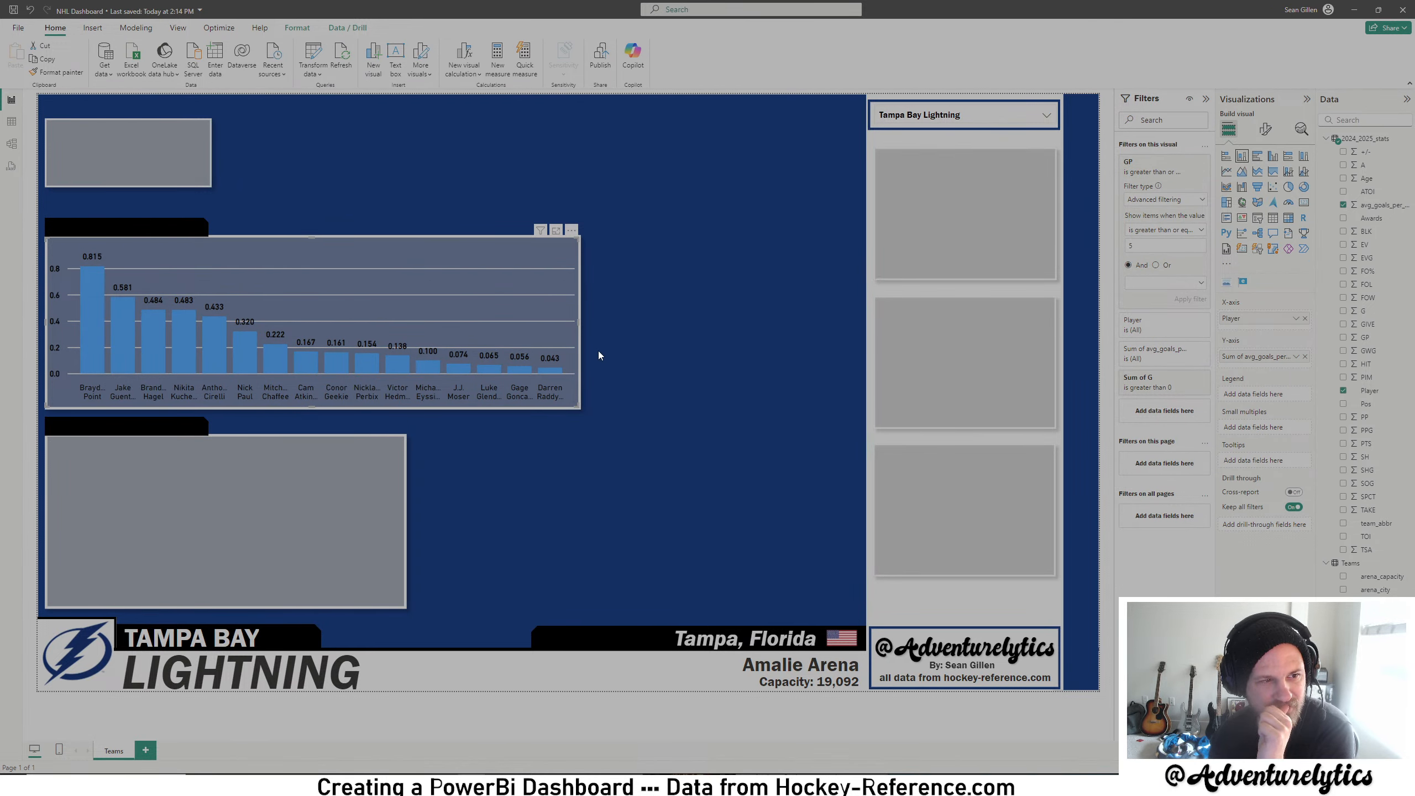
- Widen the average goals per game chart and its background panel to the edge of the team-colored sidebar, and save the dashboard
click(581, 276)
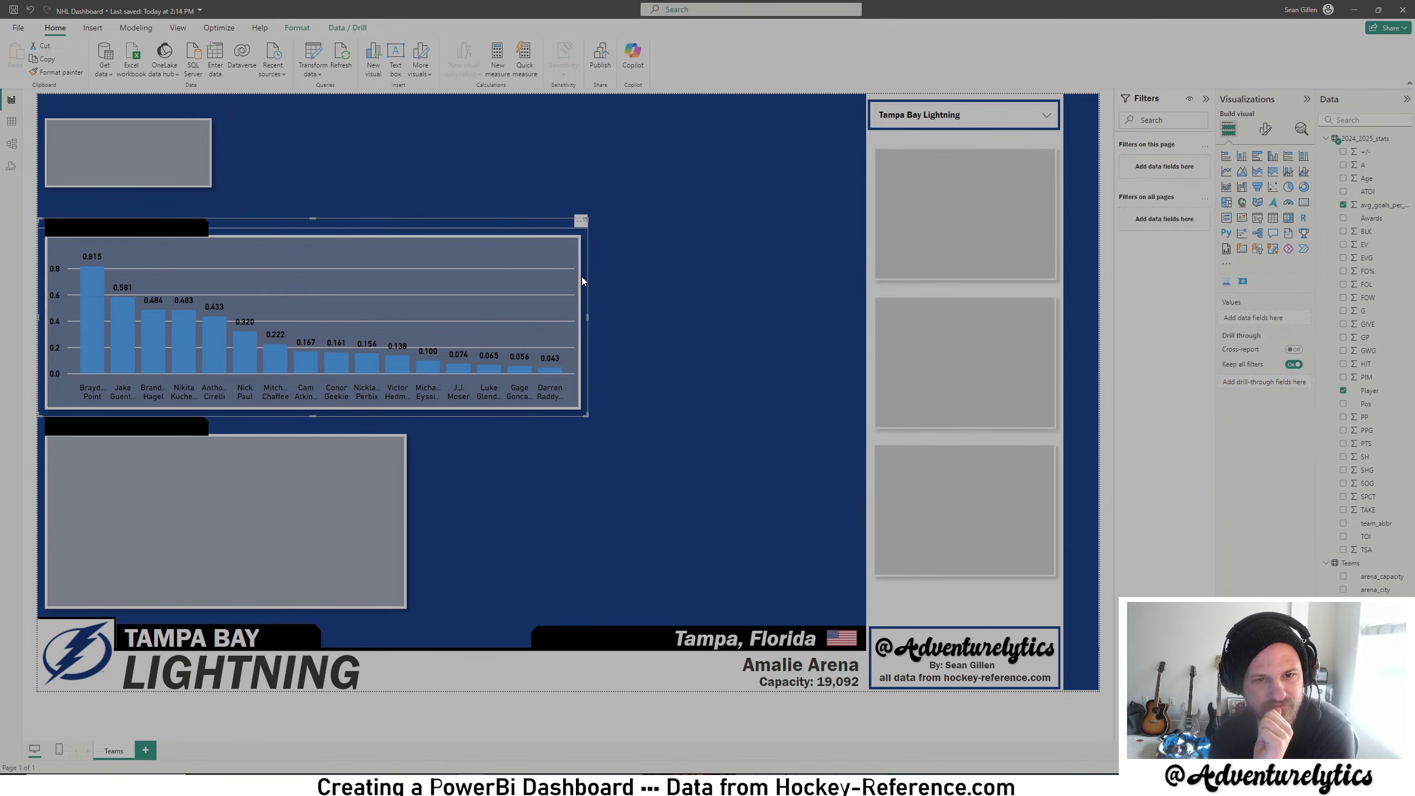
click(584, 238)
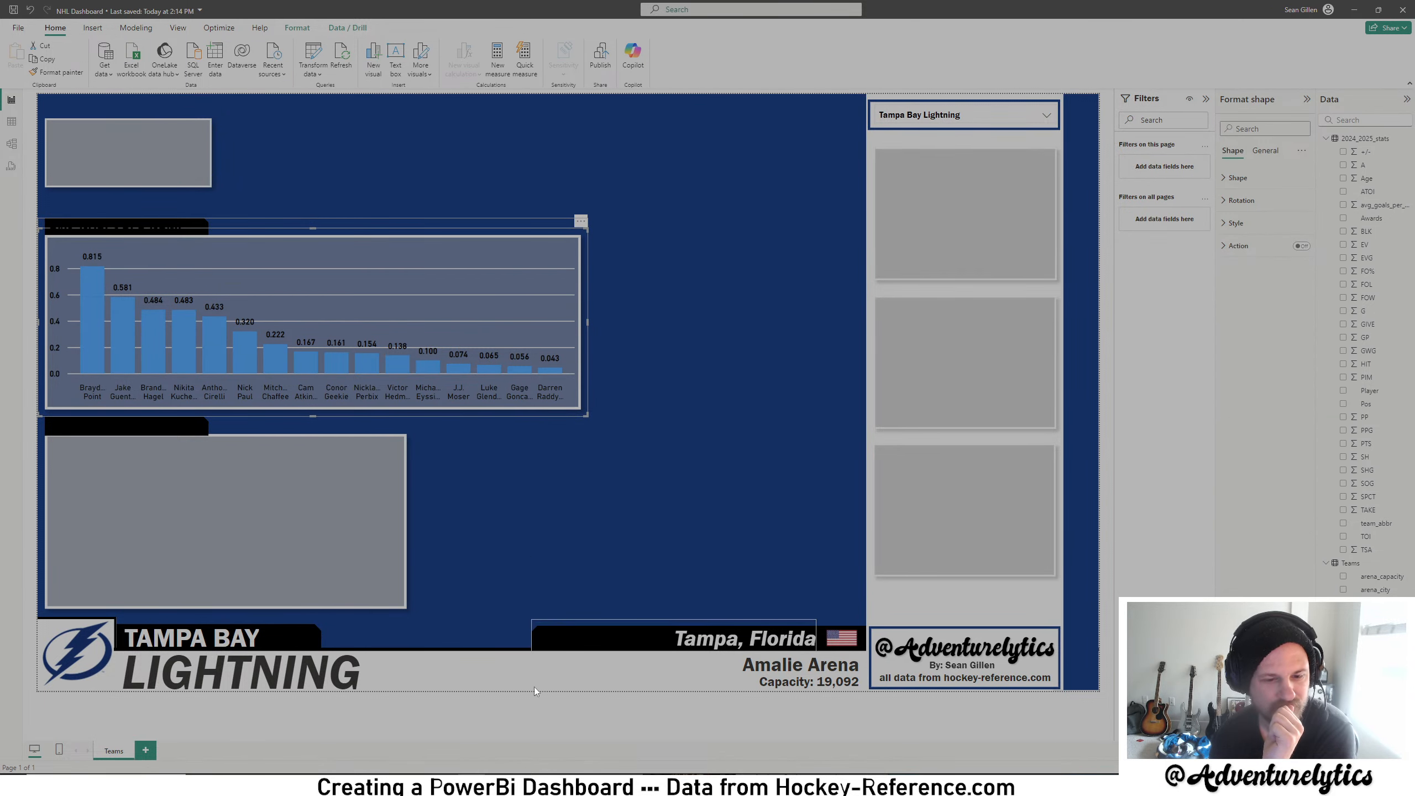
click(542, 724)
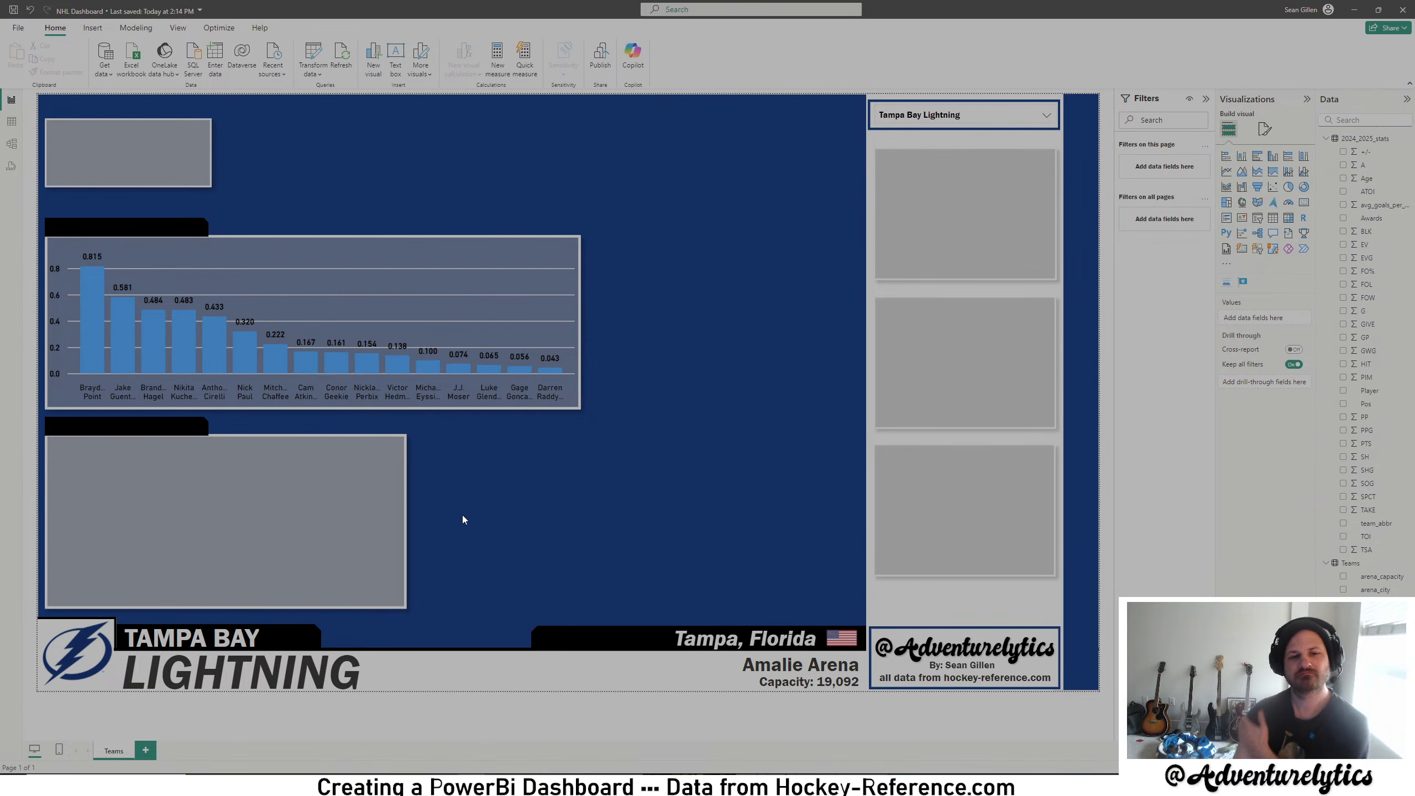
click(586, 288)
click(580, 289)
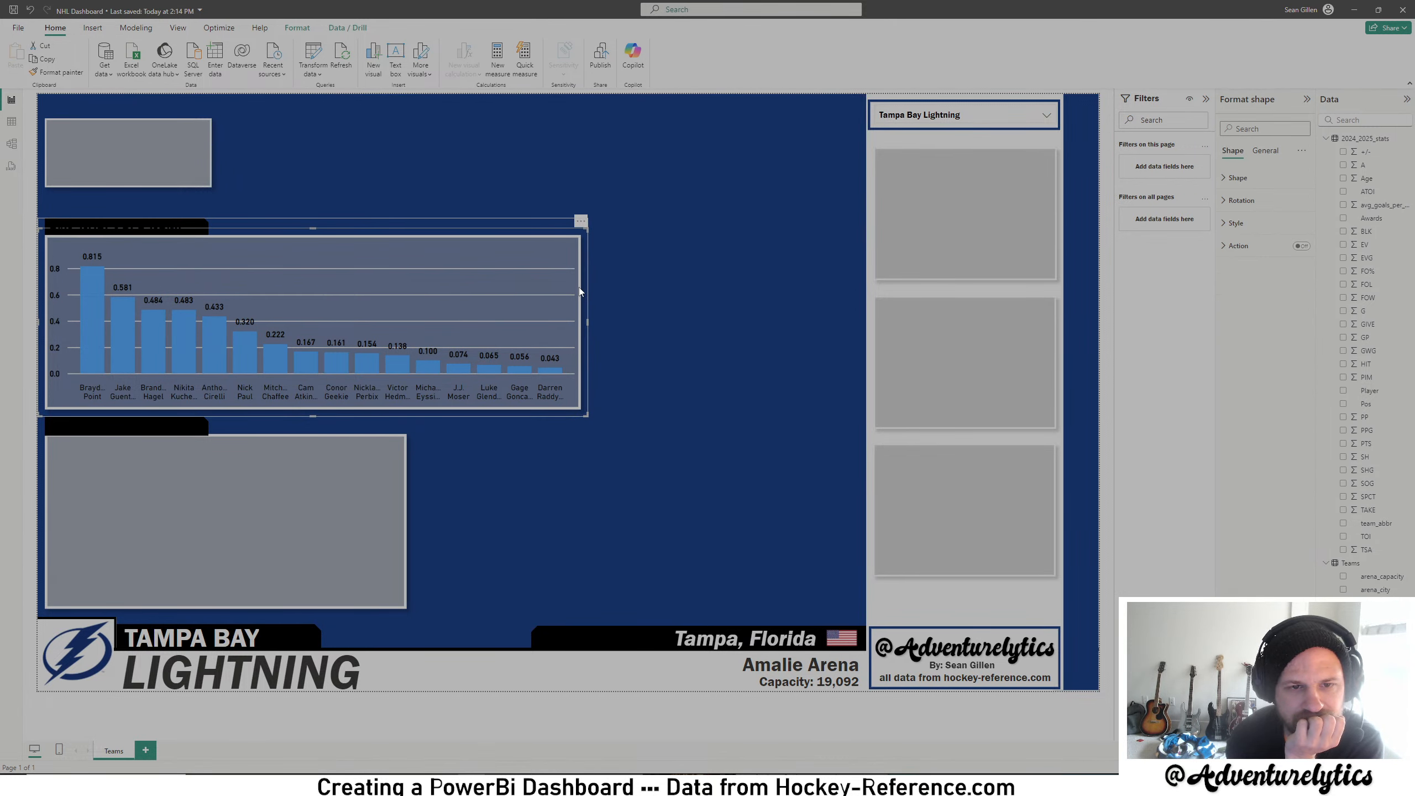
drag(593, 318, 657, 319)
click(576, 318)
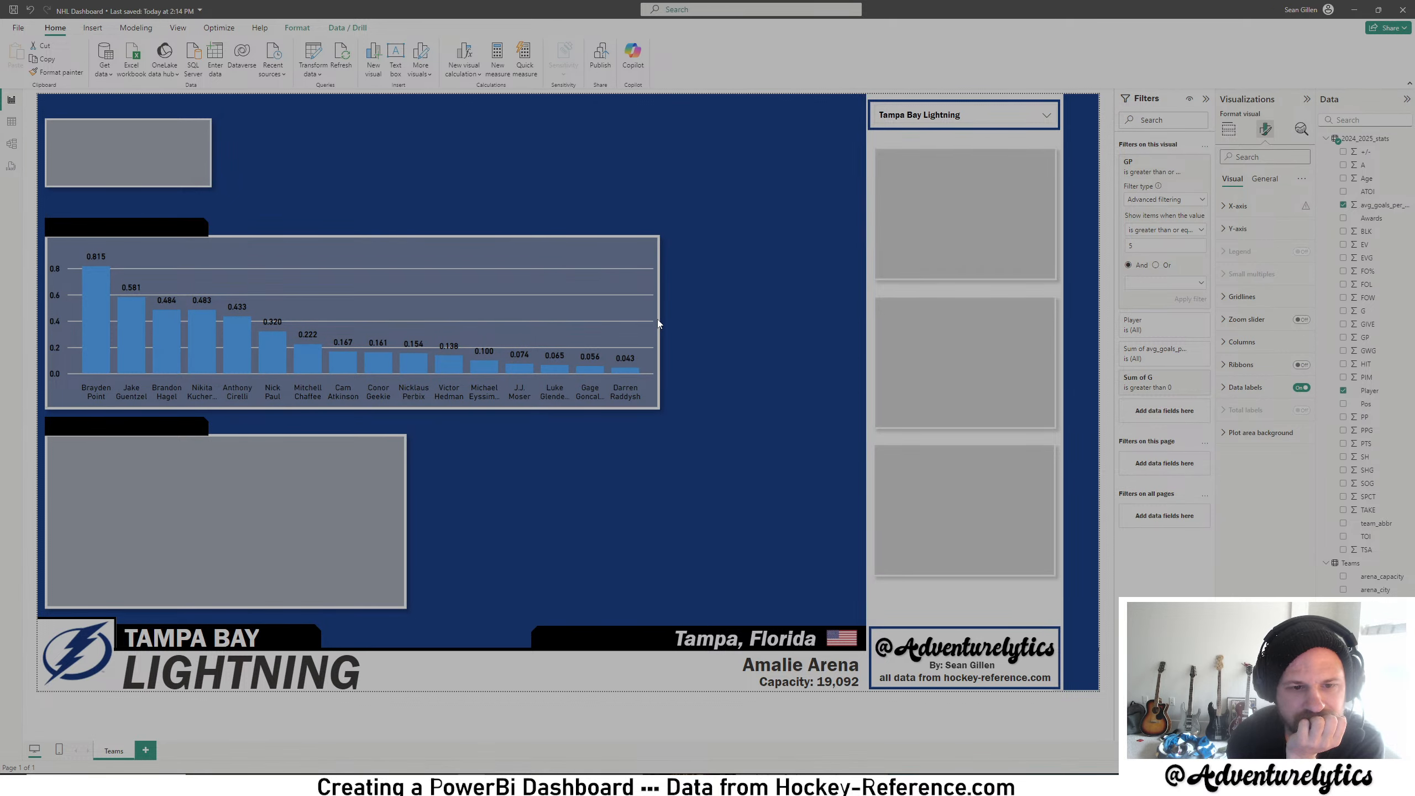
click(662, 319)
drag(665, 319, 859, 317)
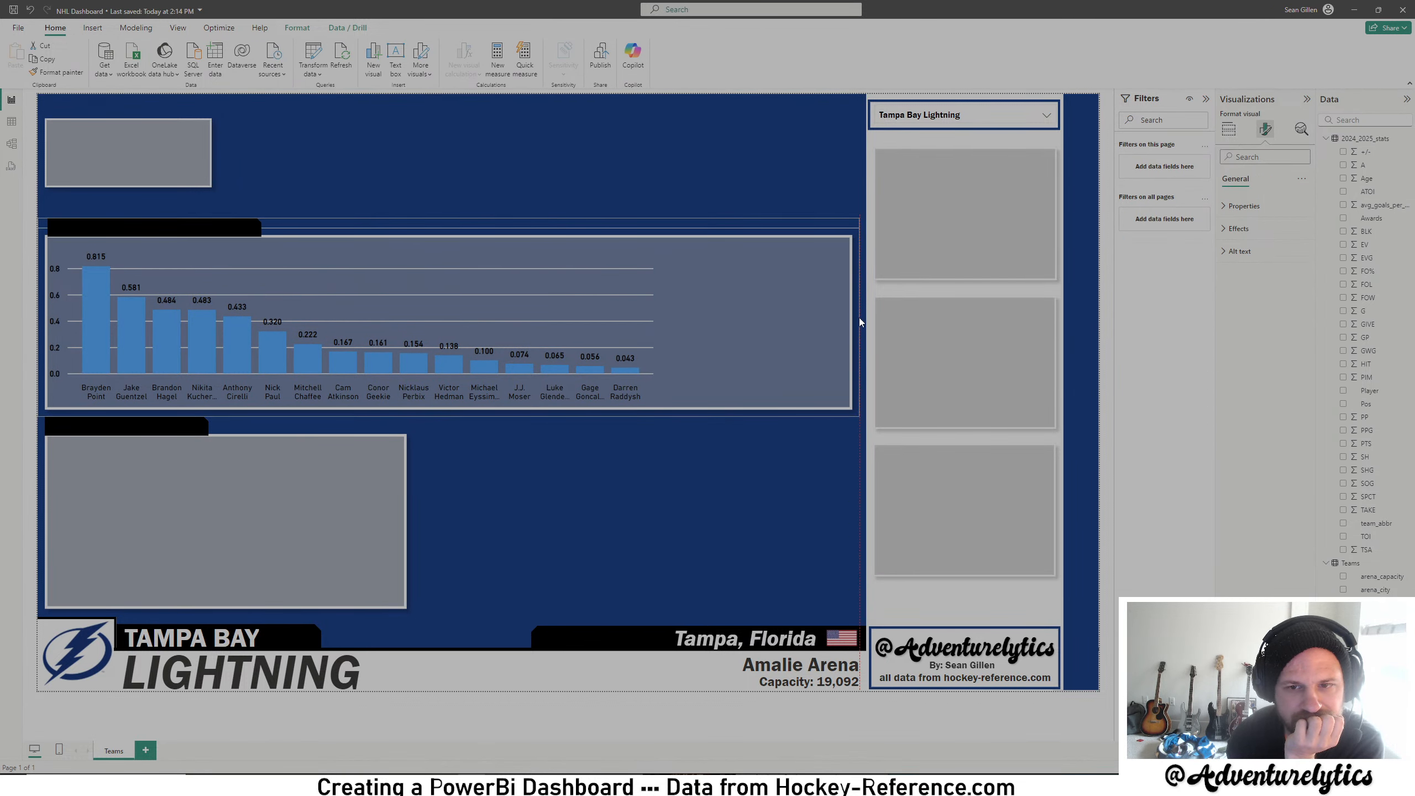
click(656, 320)
drag(657, 321, 851, 324)
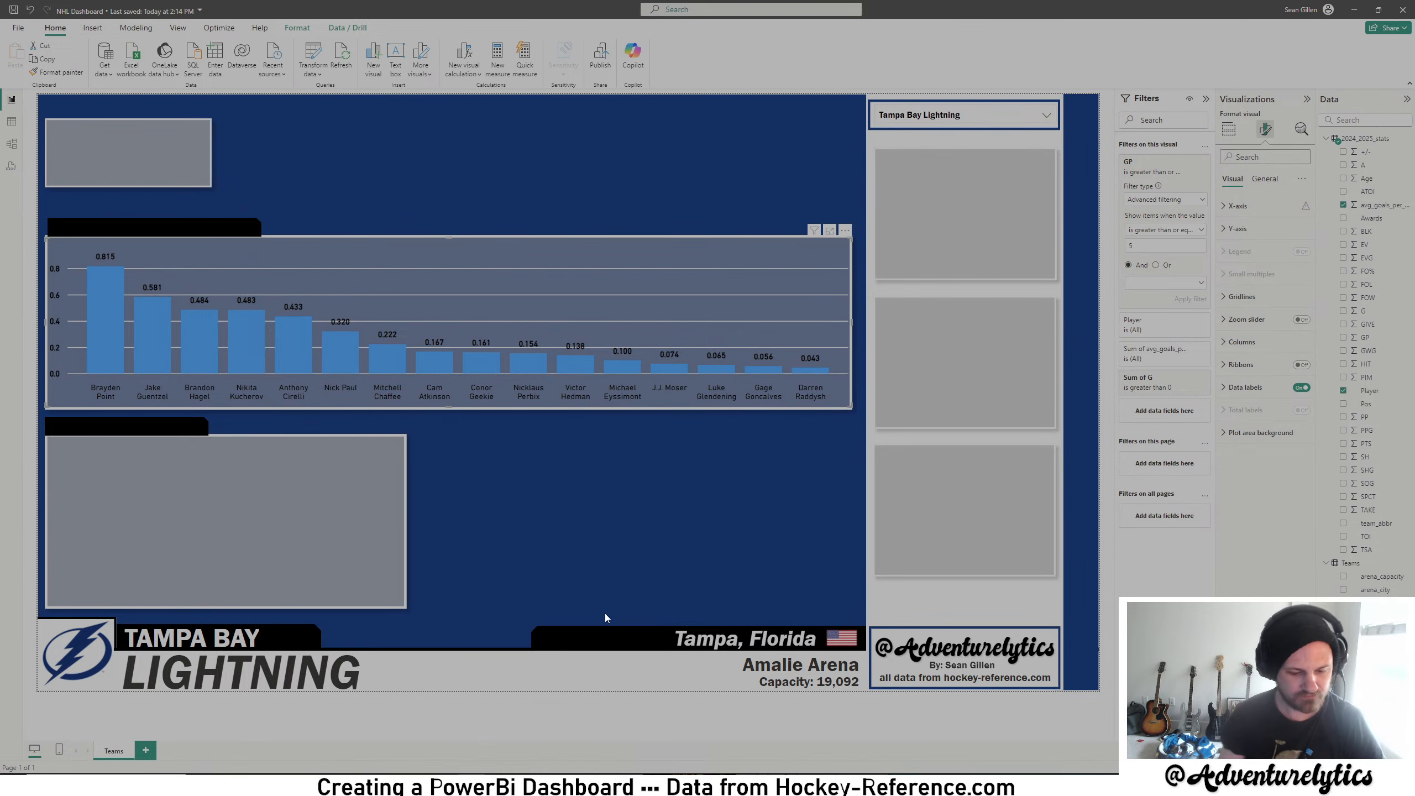
key(ctrl+s)
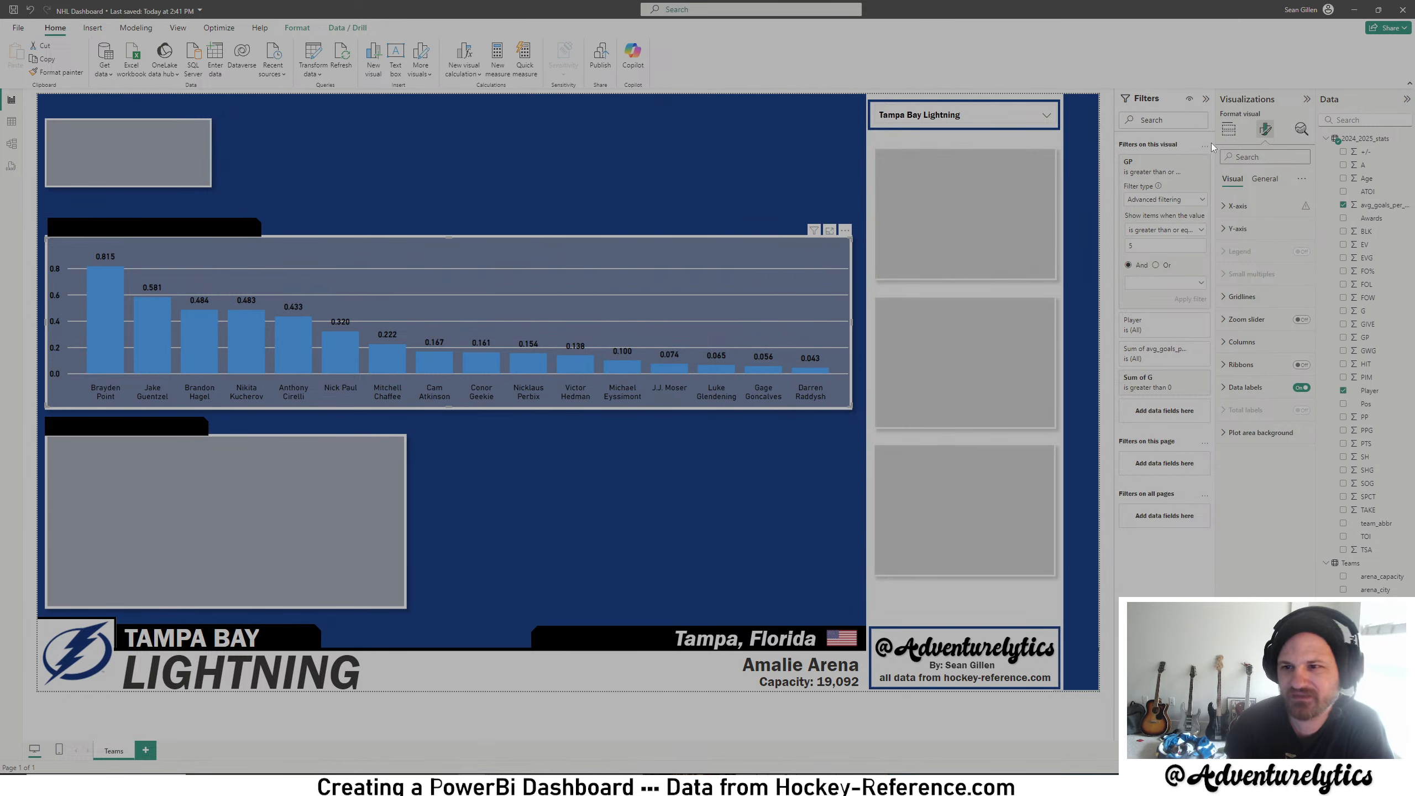
- Switch the team slicer to the Toronto Maple Leafs and nudge the "AVG. GOALS PER GAME" title slightly to the right
click(959, 115)
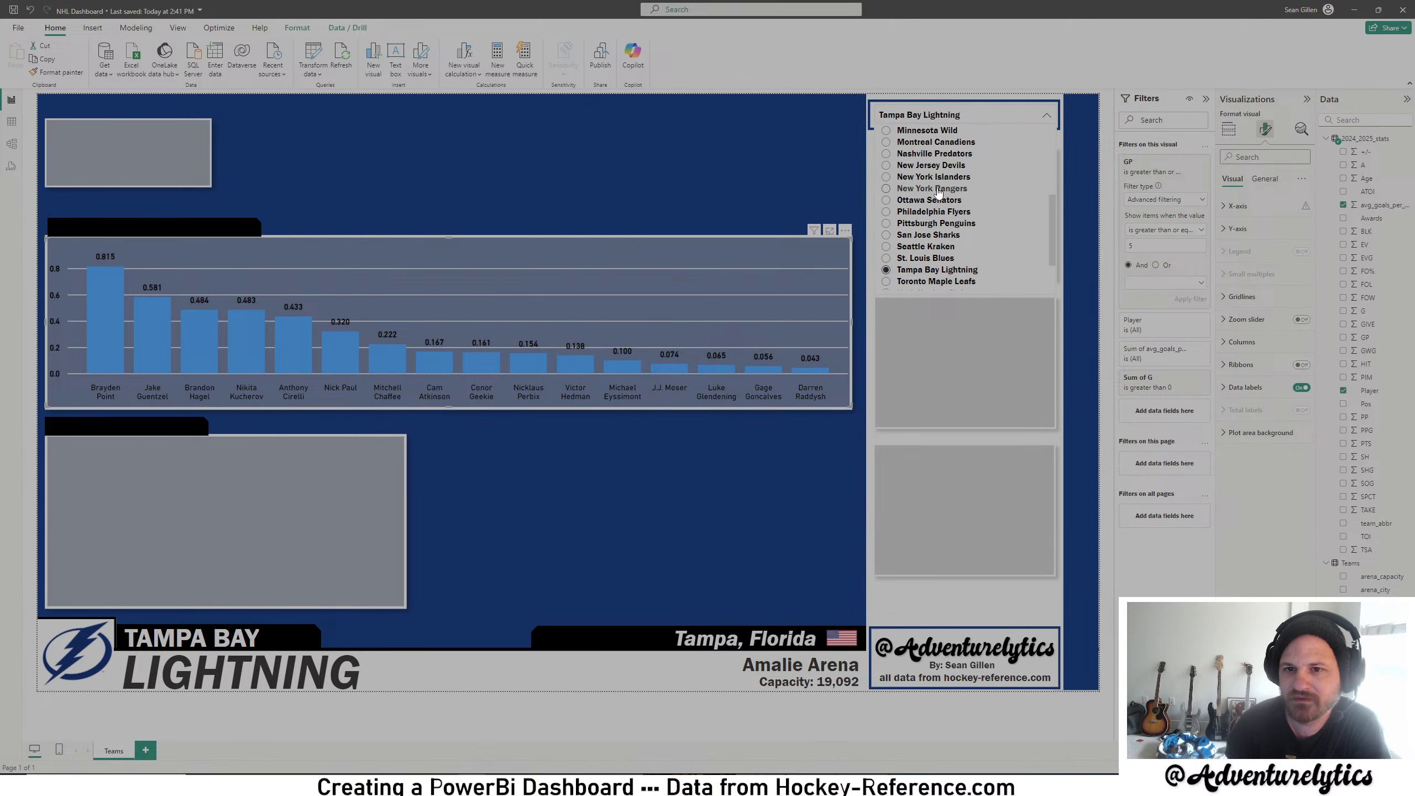
click(913, 282)
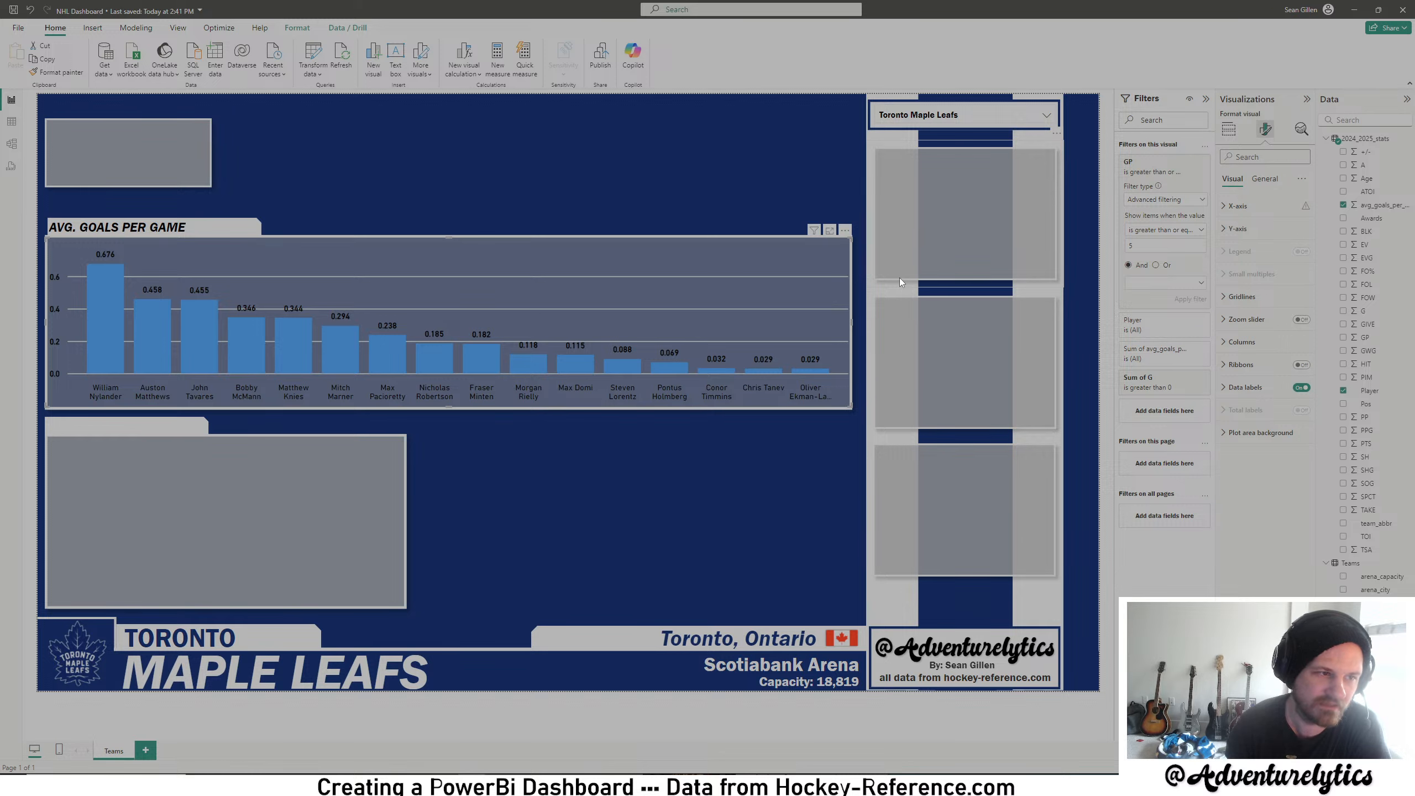
click(173, 224)
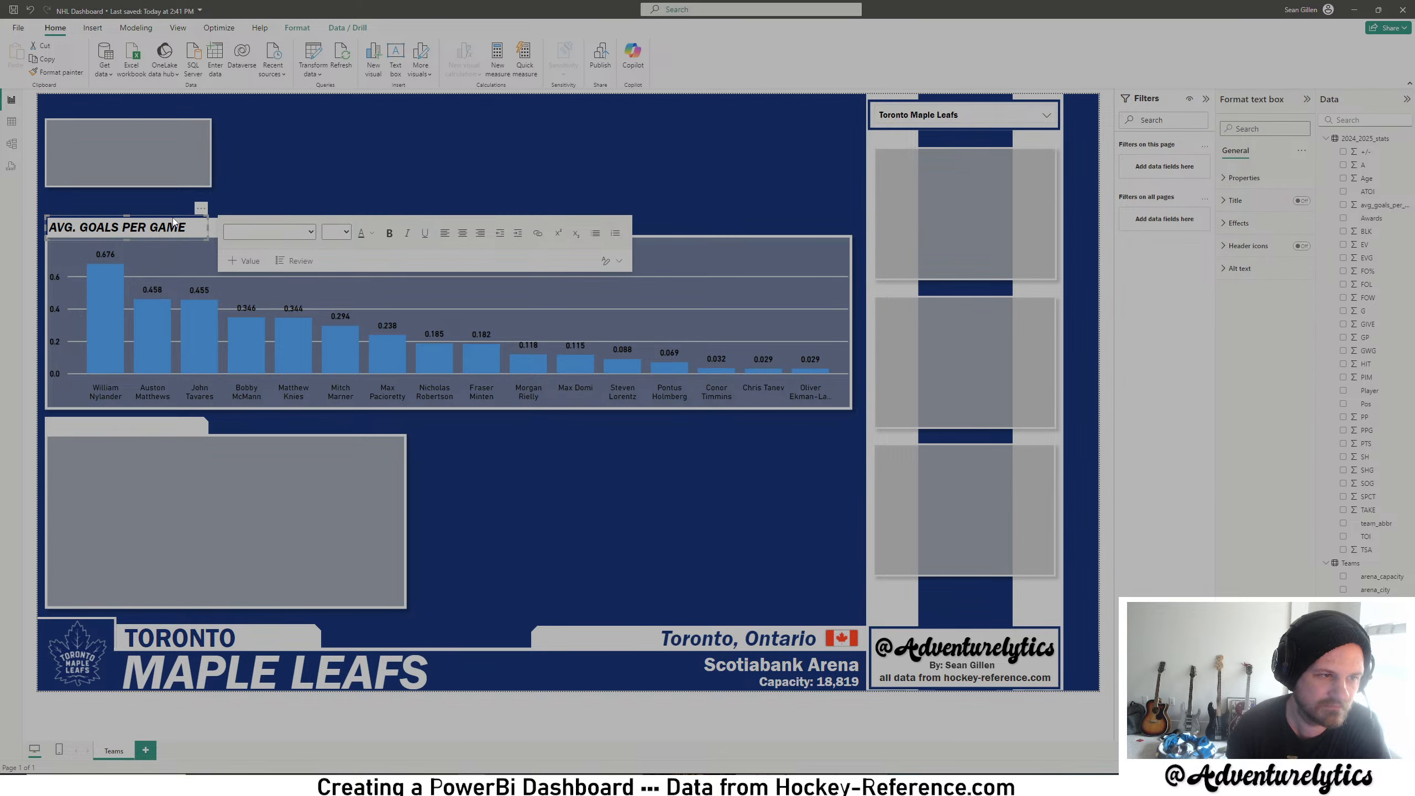
key(Escape)
click(175, 223)
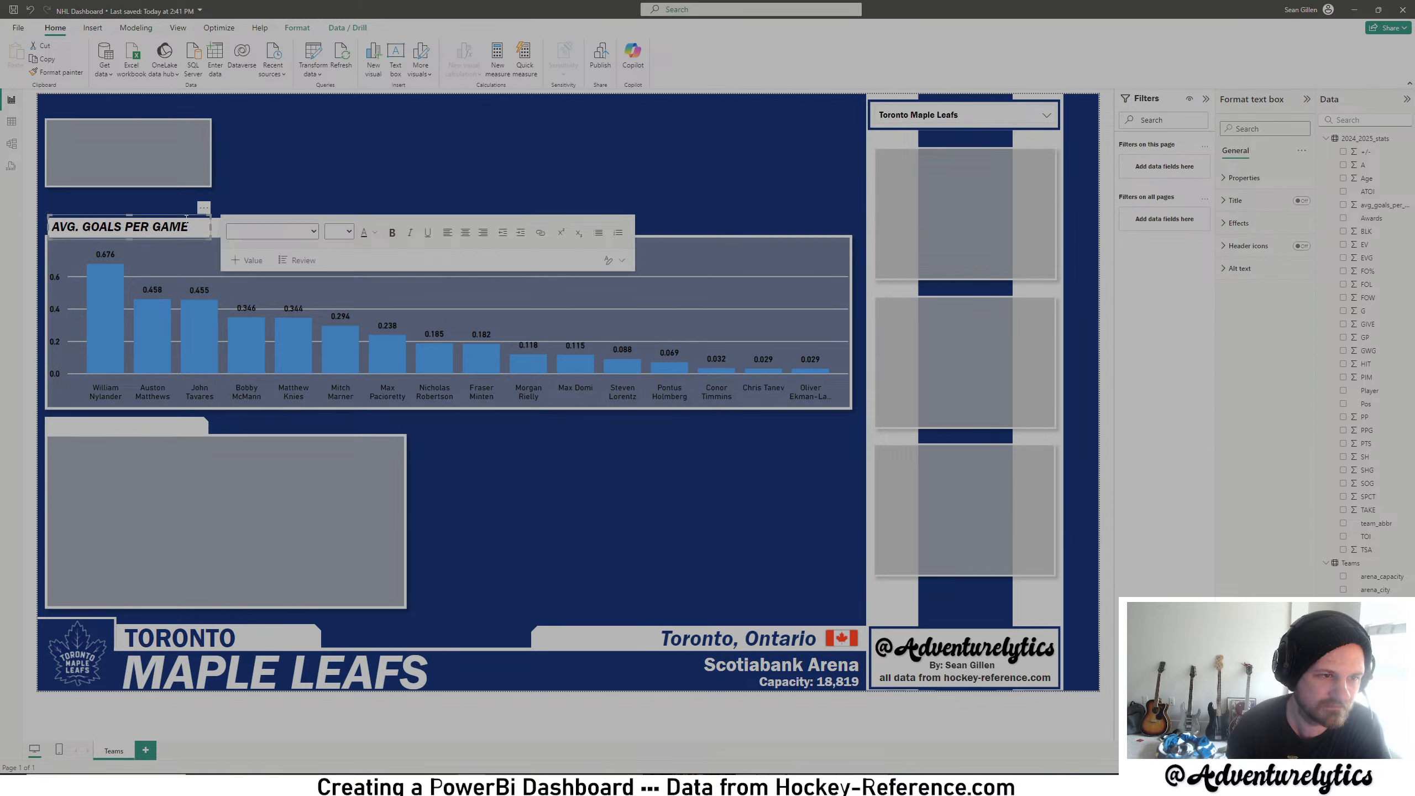
- Narrow the colored tab behind the "AVG. GOALS PER GAME" title to match the width of the lower panel's tab
click(213, 220)
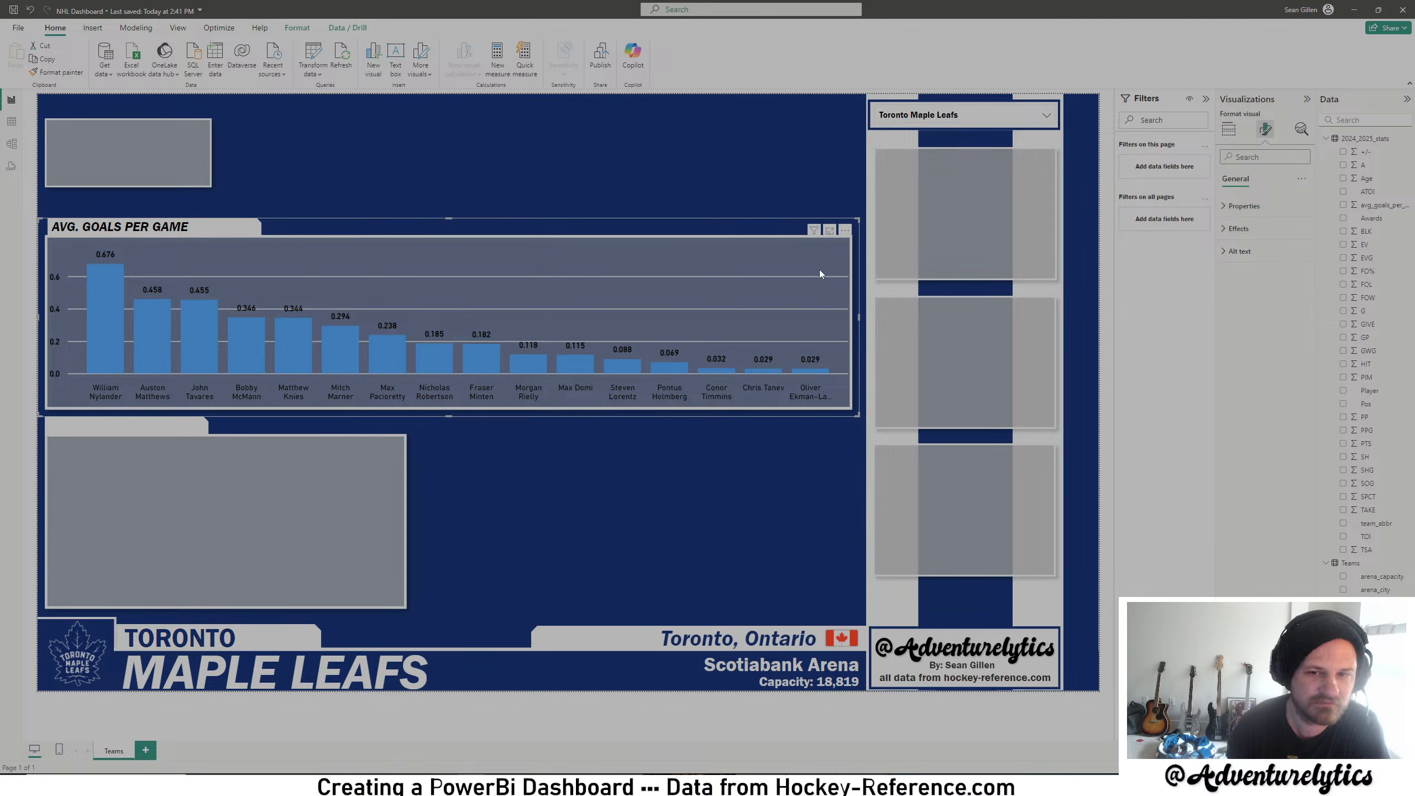
drag(862, 321, 844, 322)
click(854, 716)
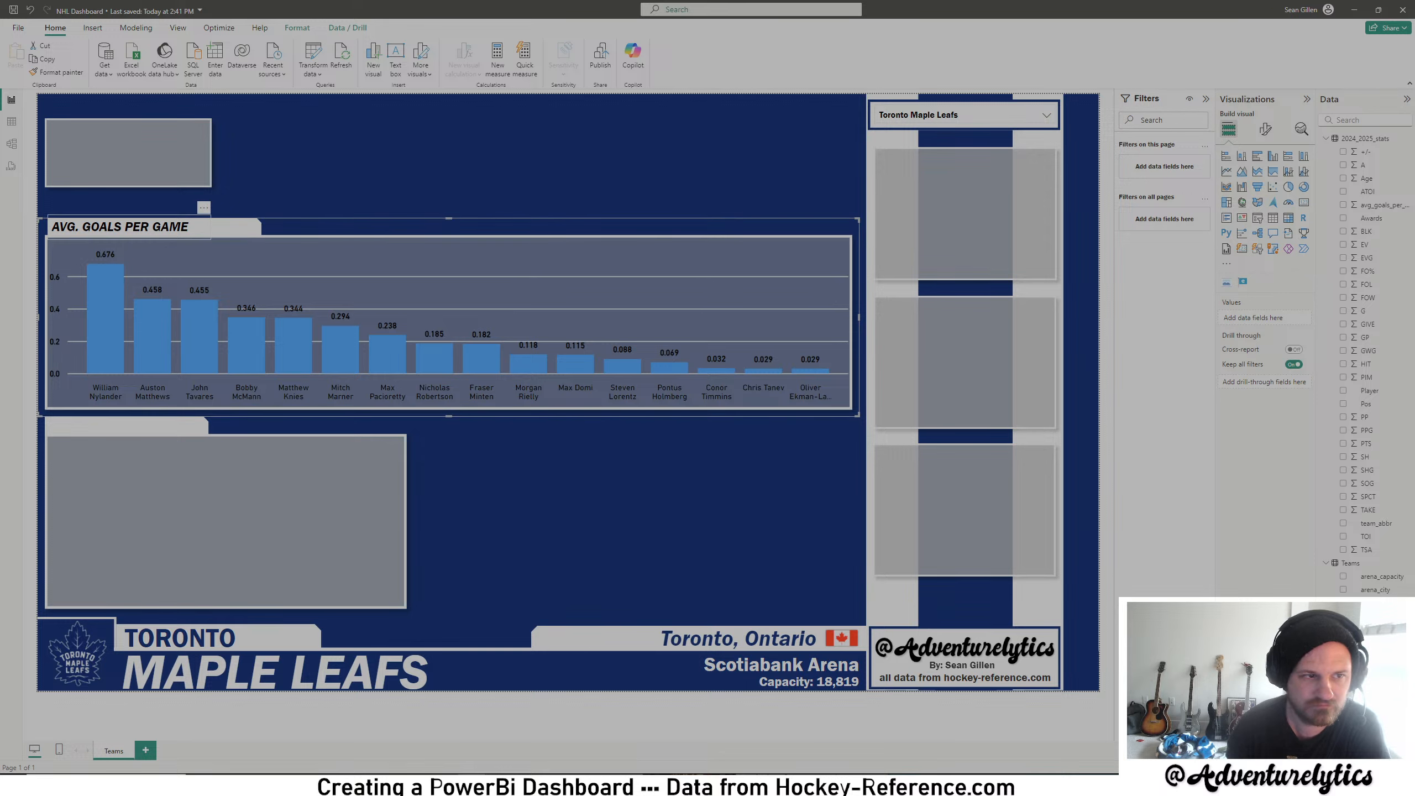
click(242, 227)
click(258, 229)
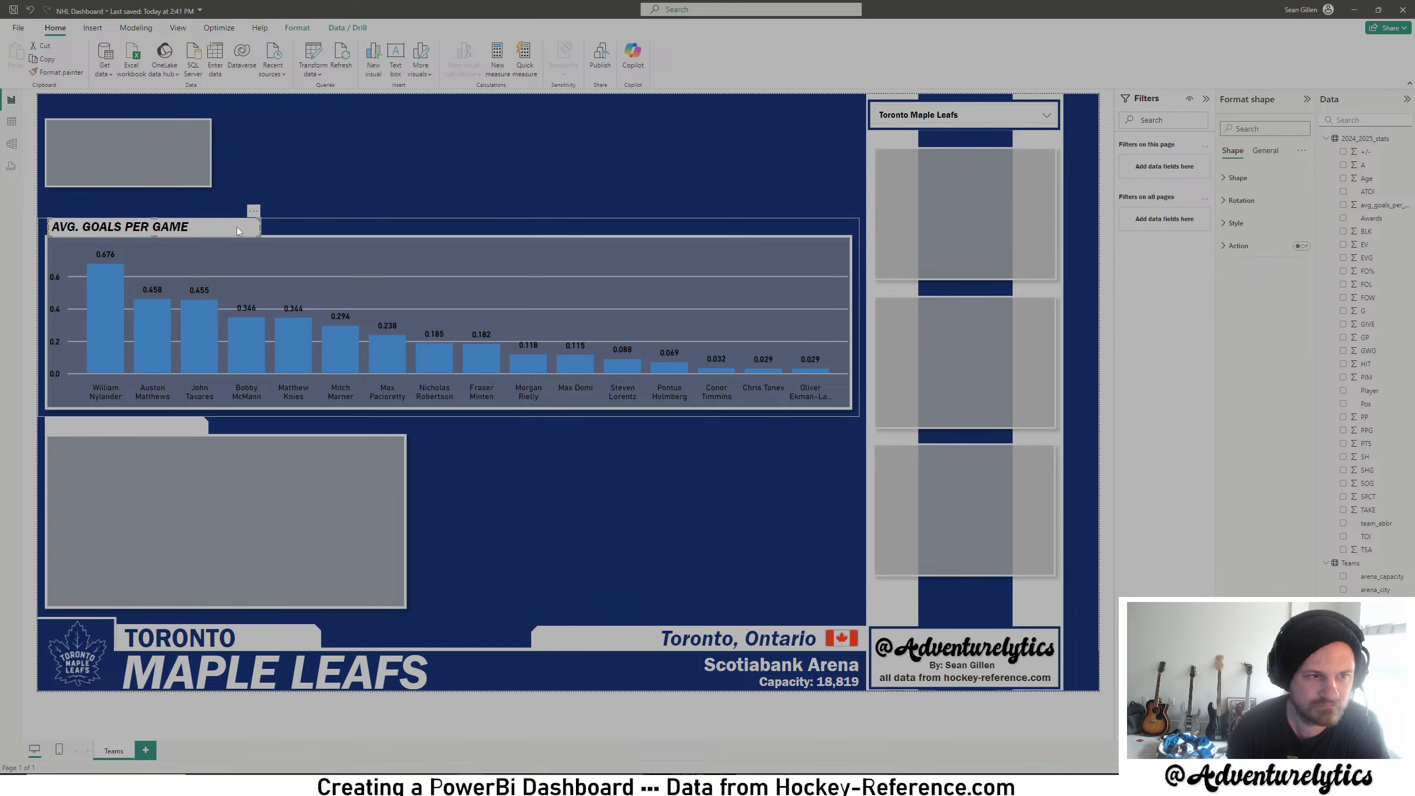
drag(236, 227, 208, 226)
click(452, 713)
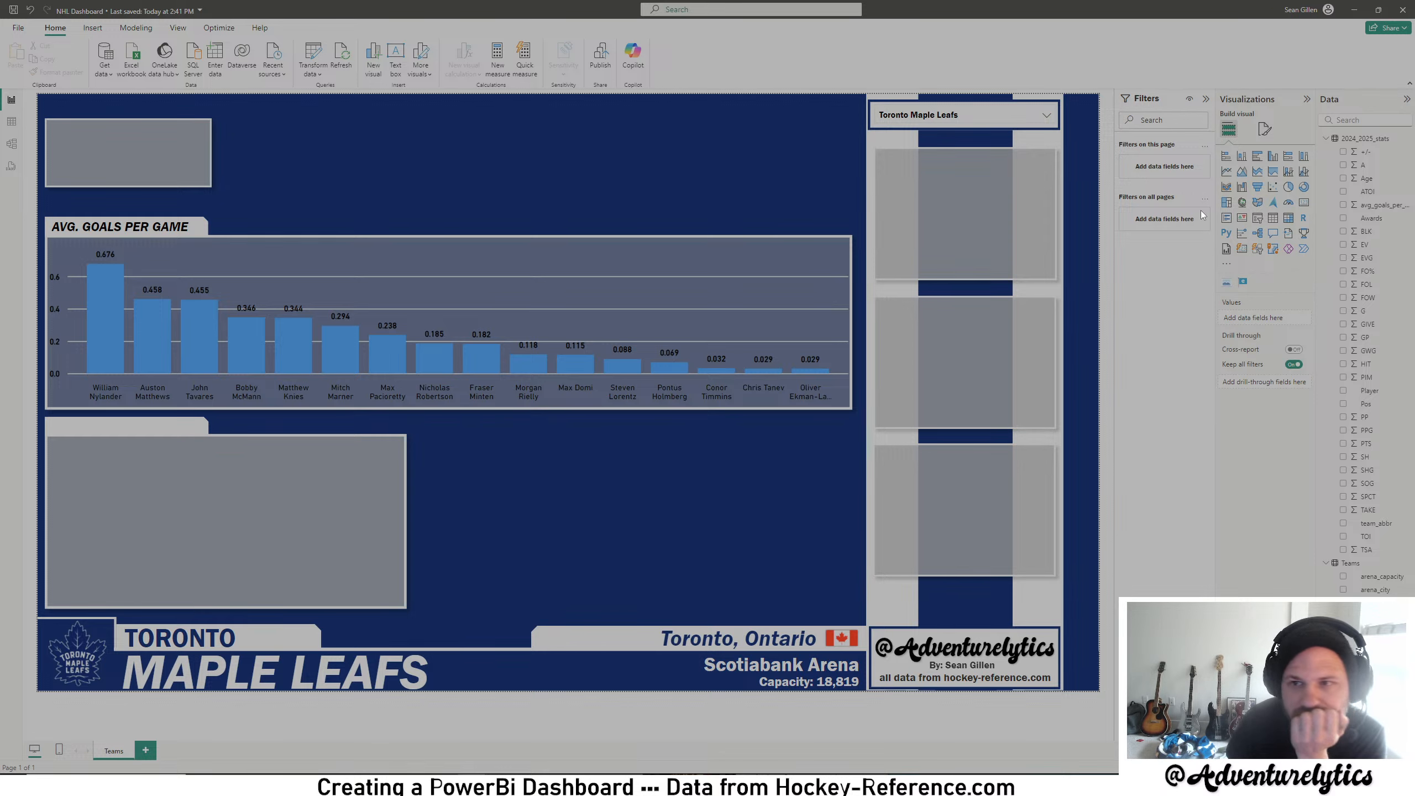
- Check the widened goals chart for the Vancouver Canucks using the team slicer
click(1046, 115)
scroll(919, 254, down, 5)
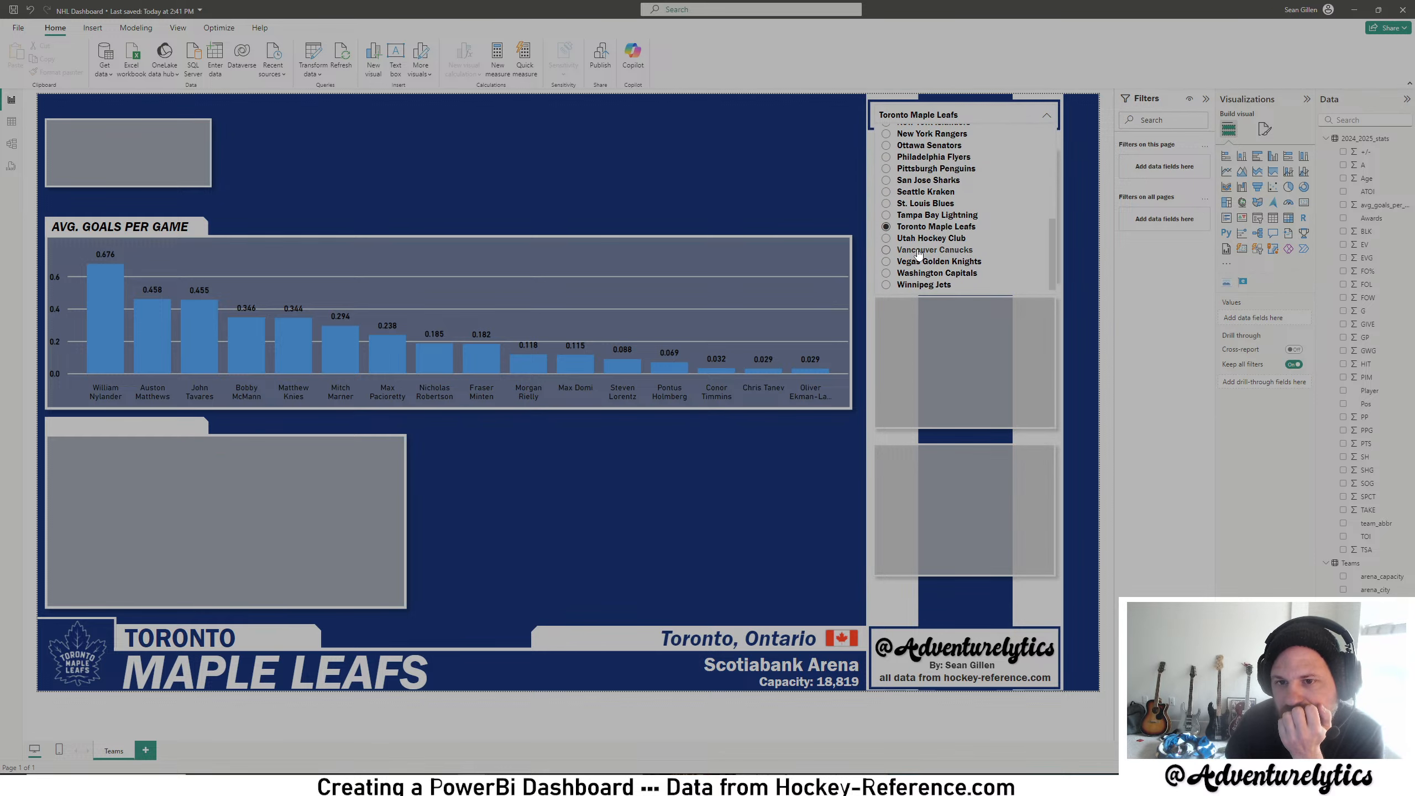
click(918, 251)
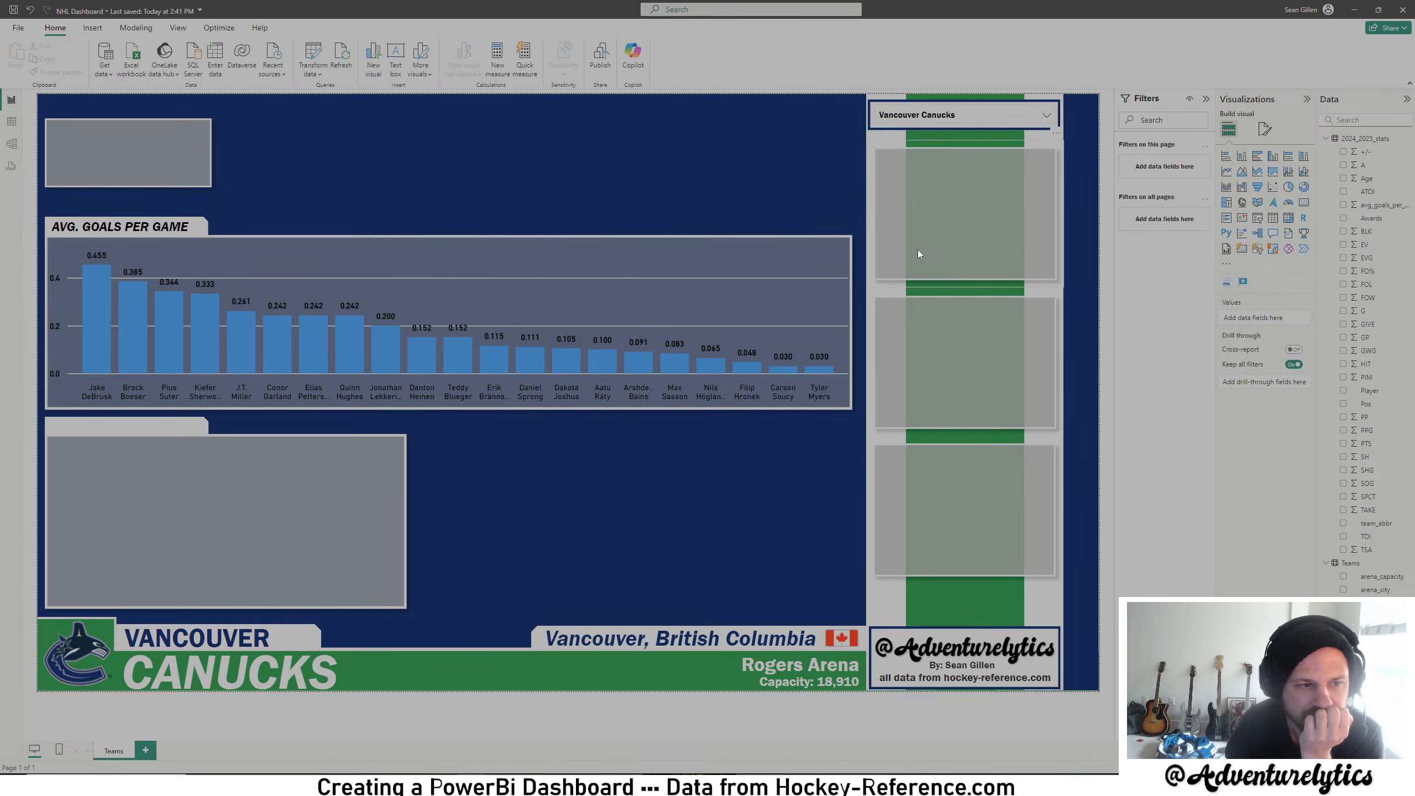
- Add GP as the detail field of the goals chart's data labels and look through the detail's display unit options
click(707, 397)
click(712, 395)
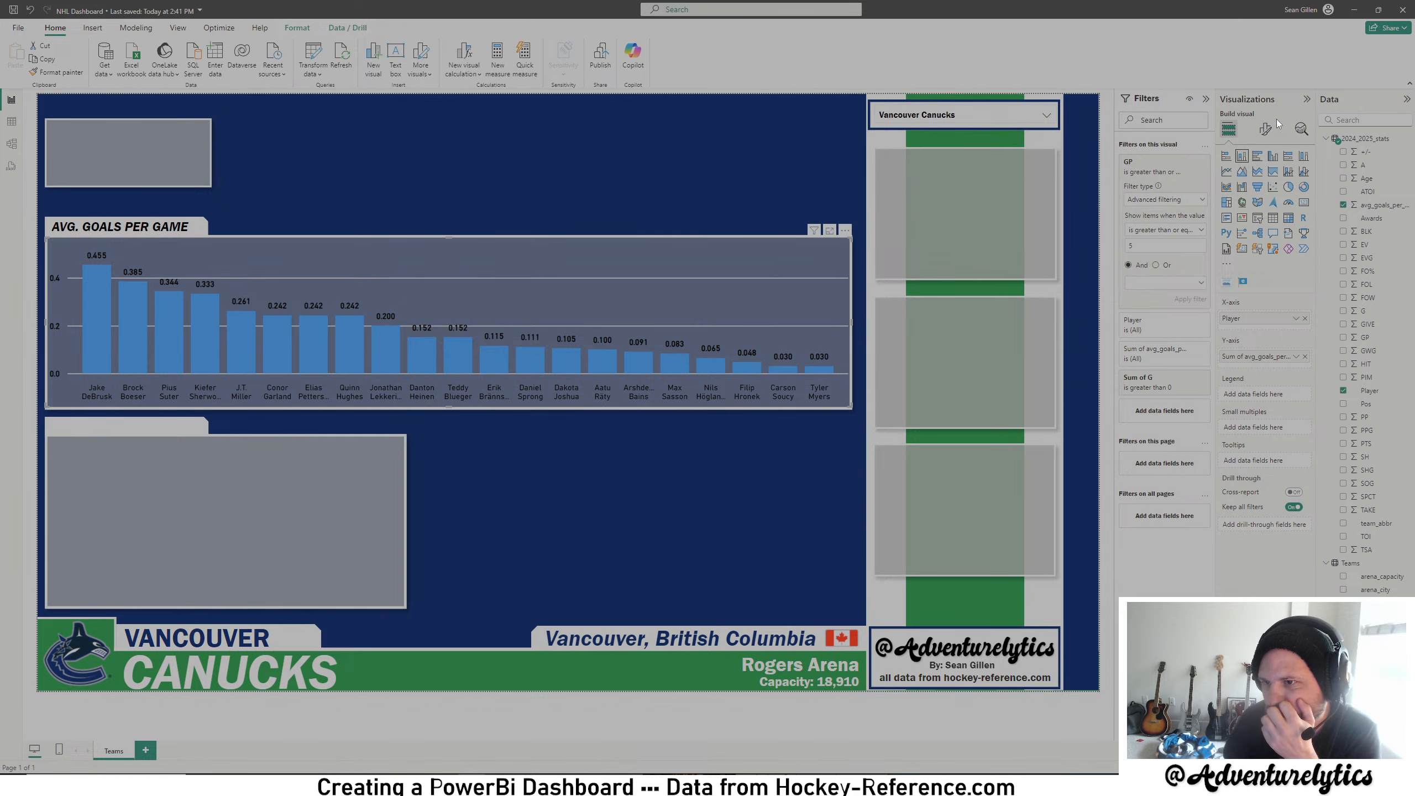
click(1266, 128)
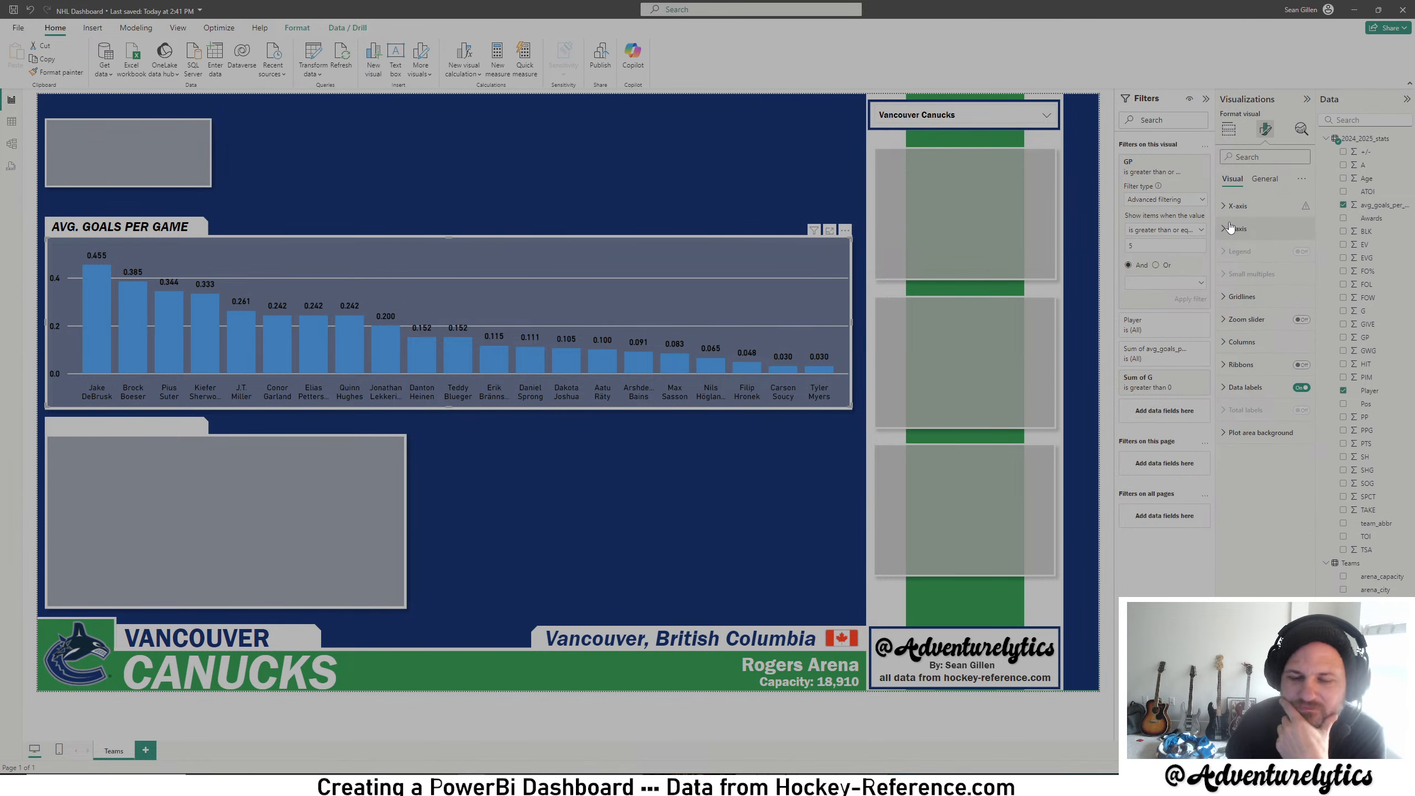
click(1240, 386)
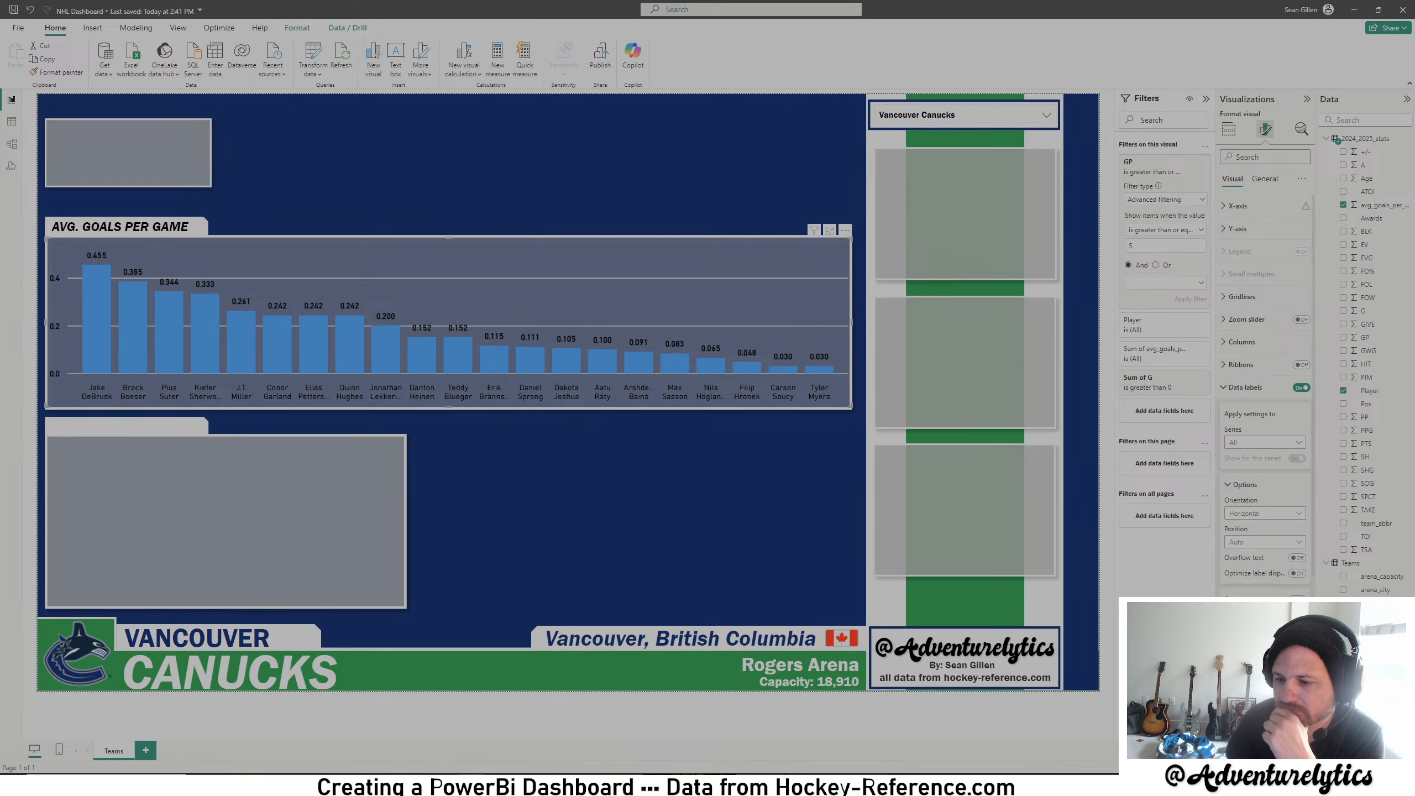
scroll(1260, 496, down, 1)
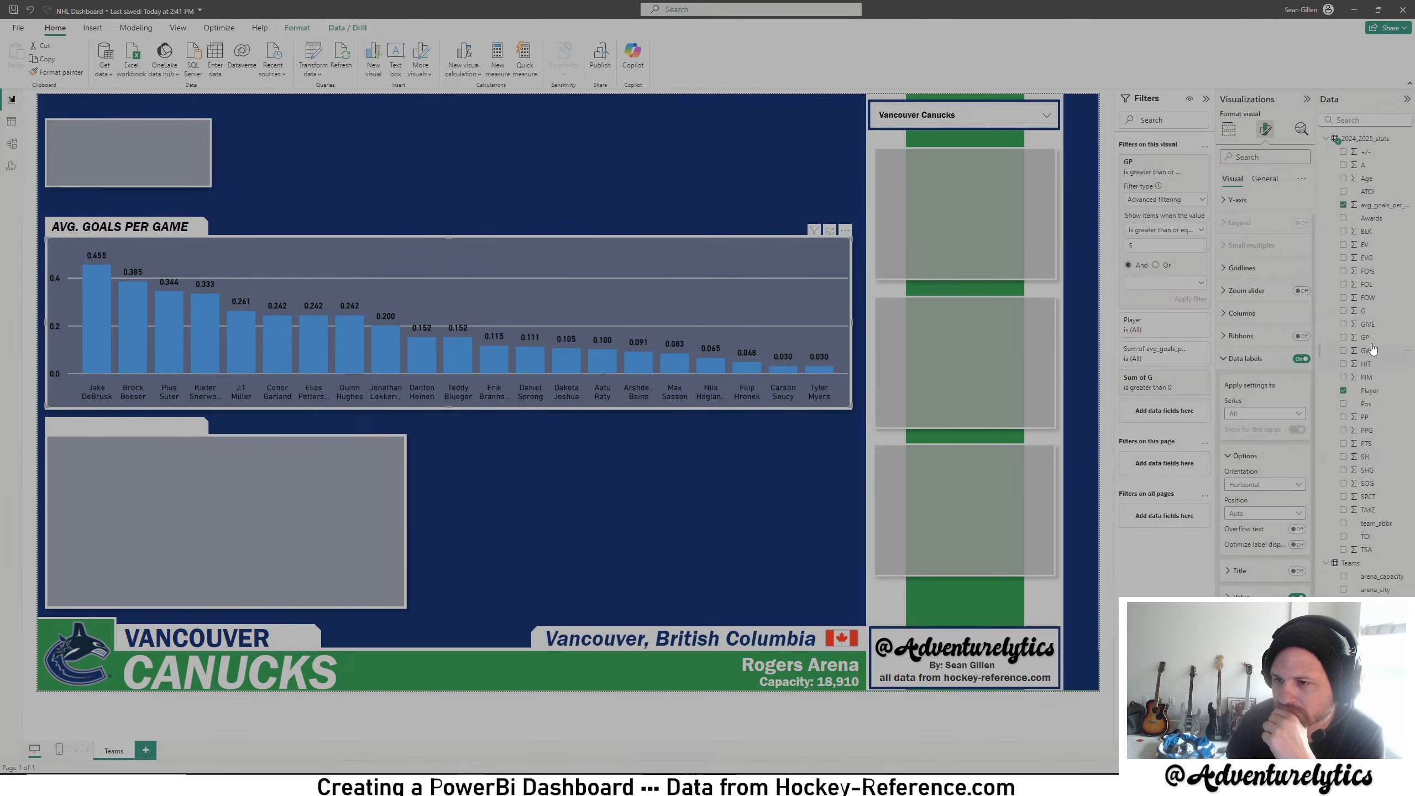
drag(1364, 338, 1265, 652)
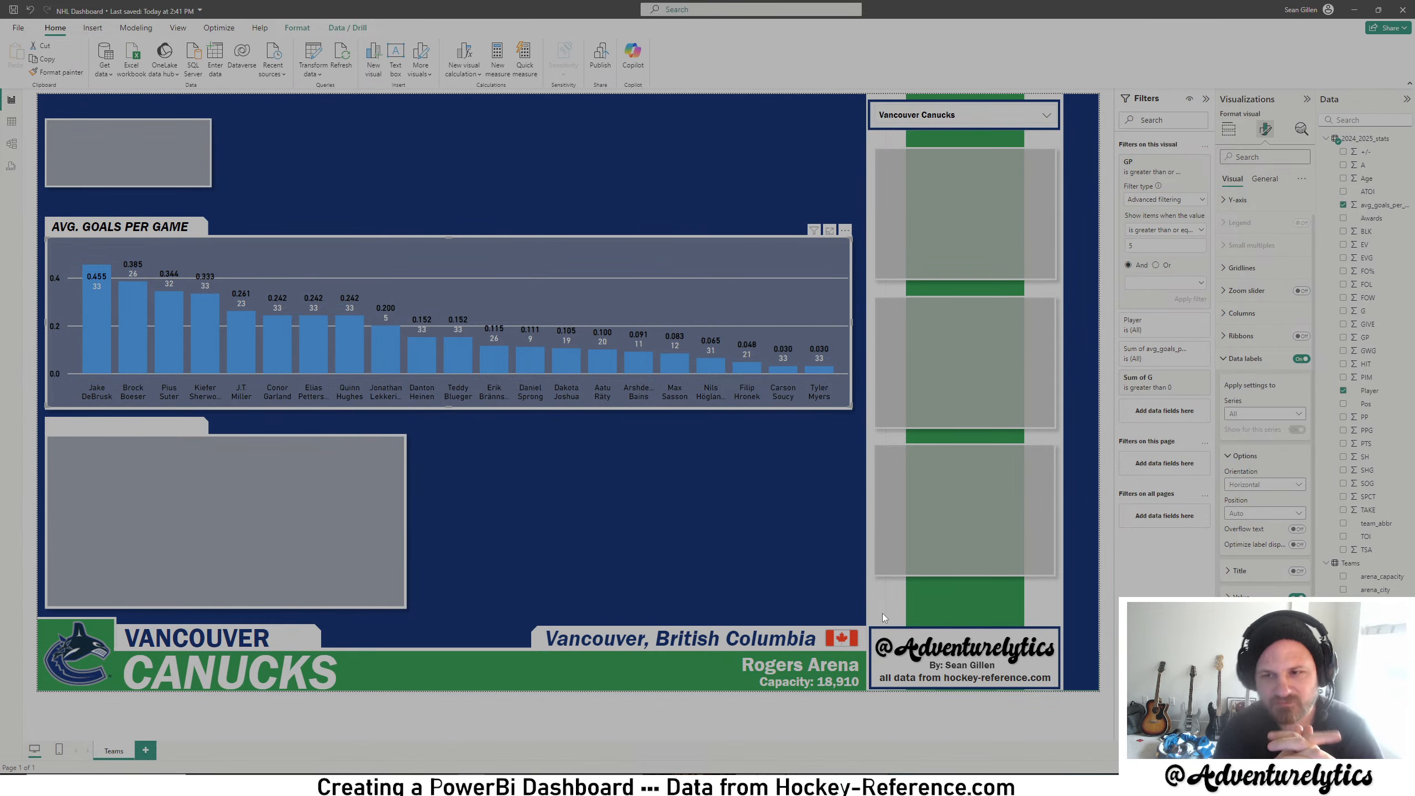
scroll(1265, 391, down, 3)
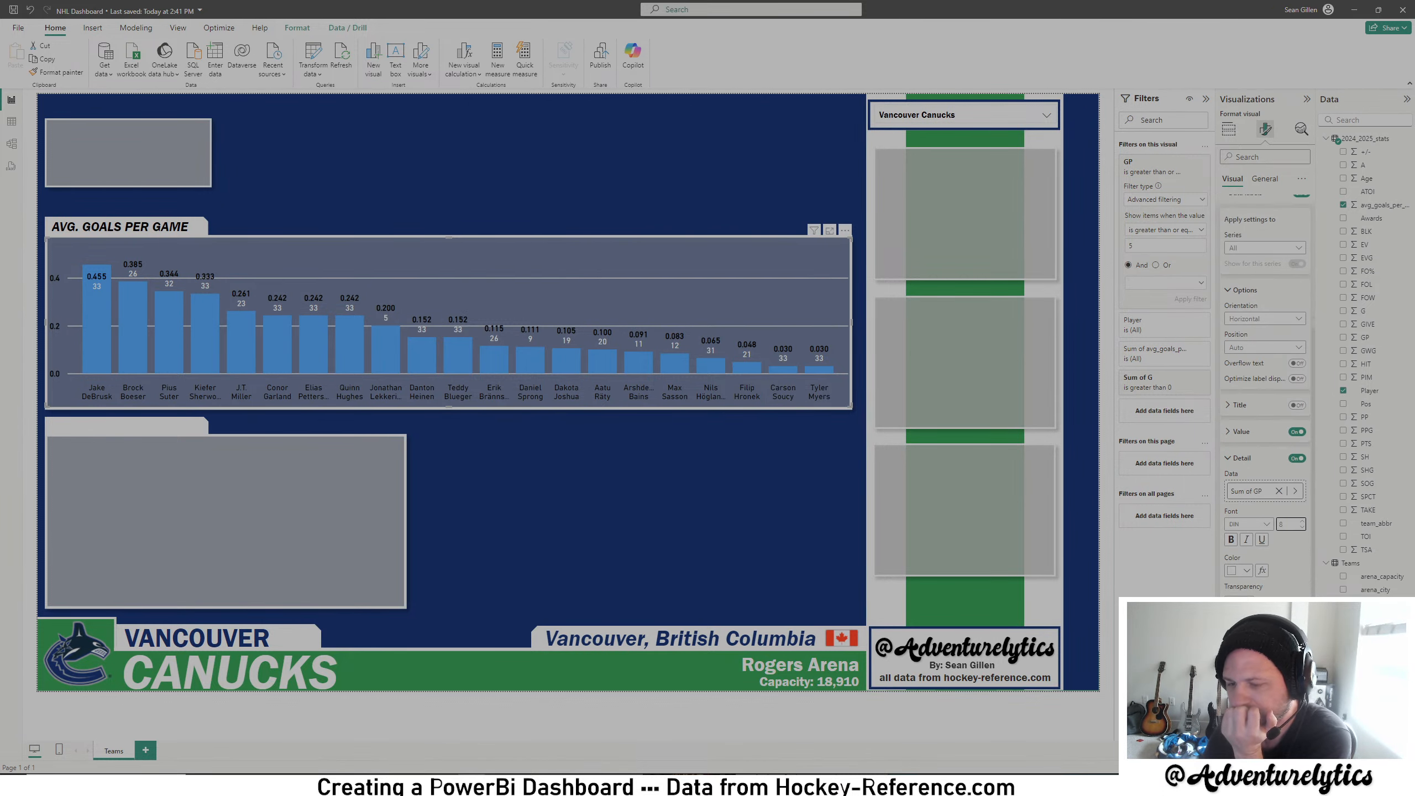
scroll(1265, 390, down, 1)
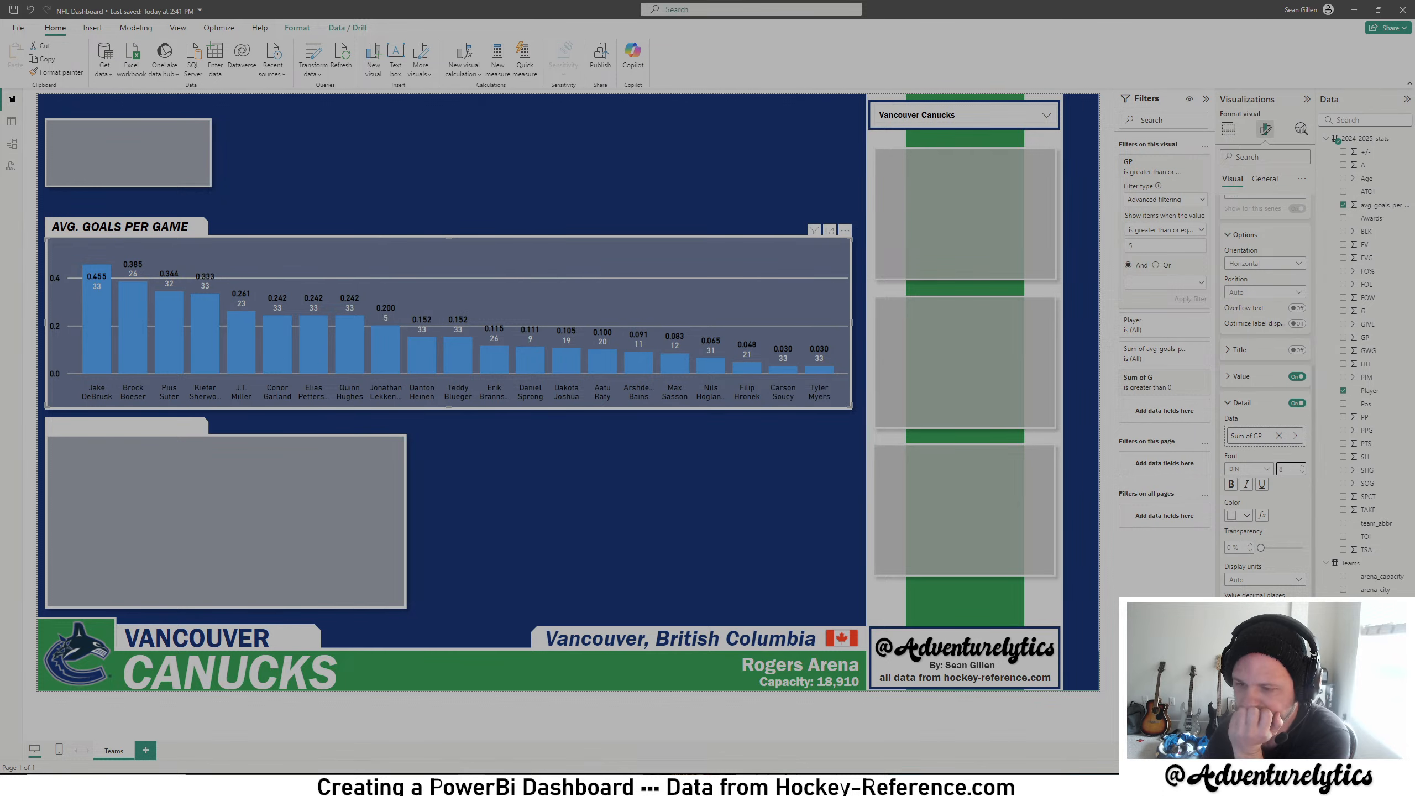
click(1274, 579)
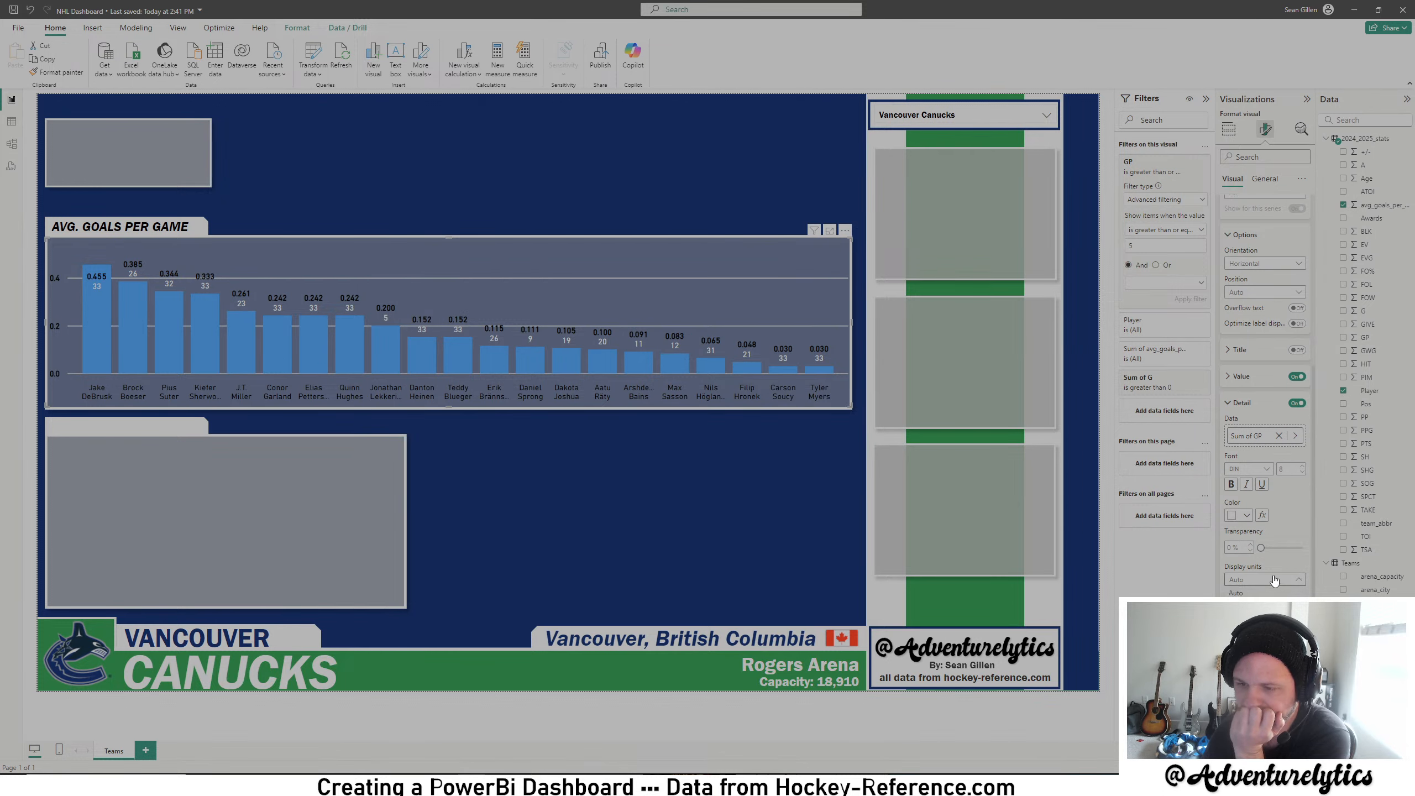
click(1274, 580)
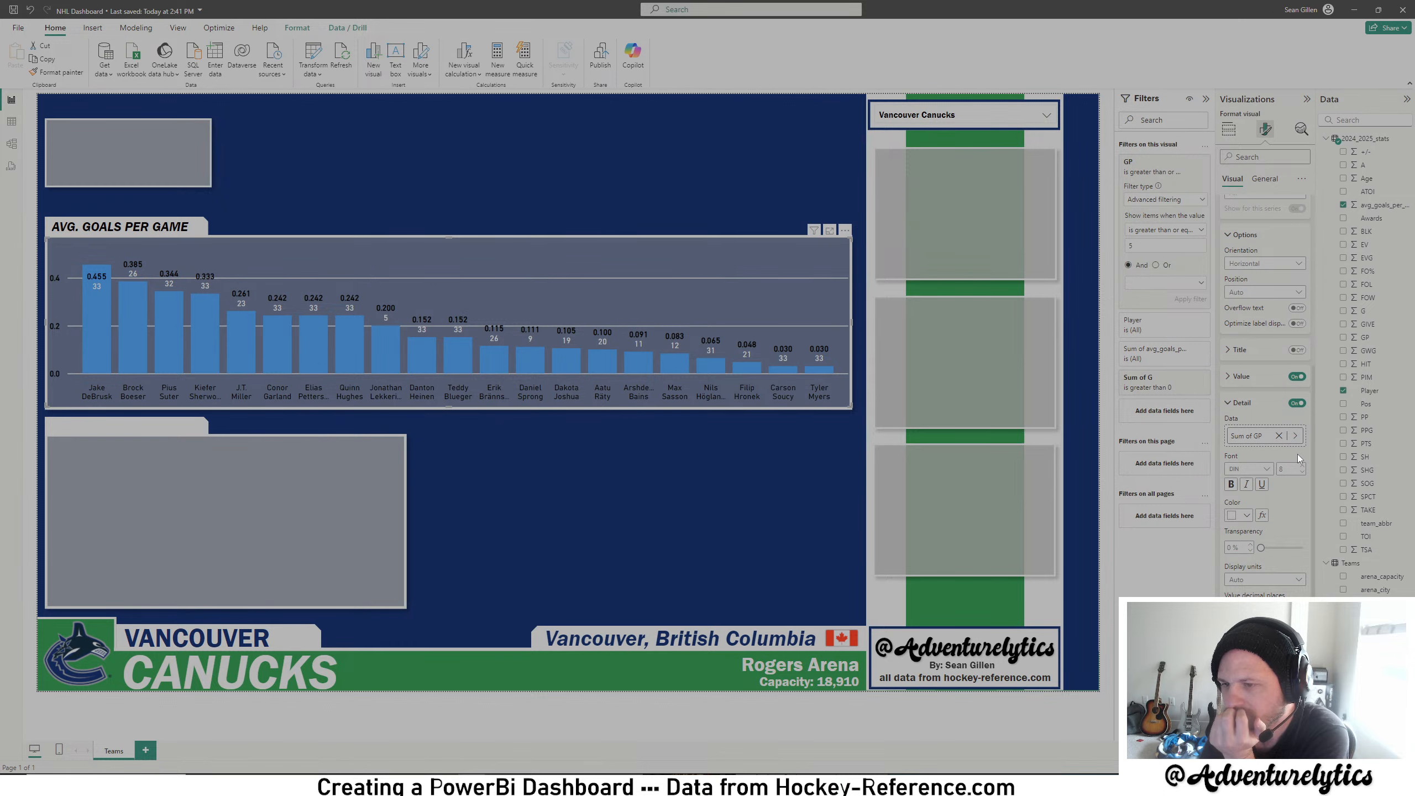
scroll(1283, 529, down, 1)
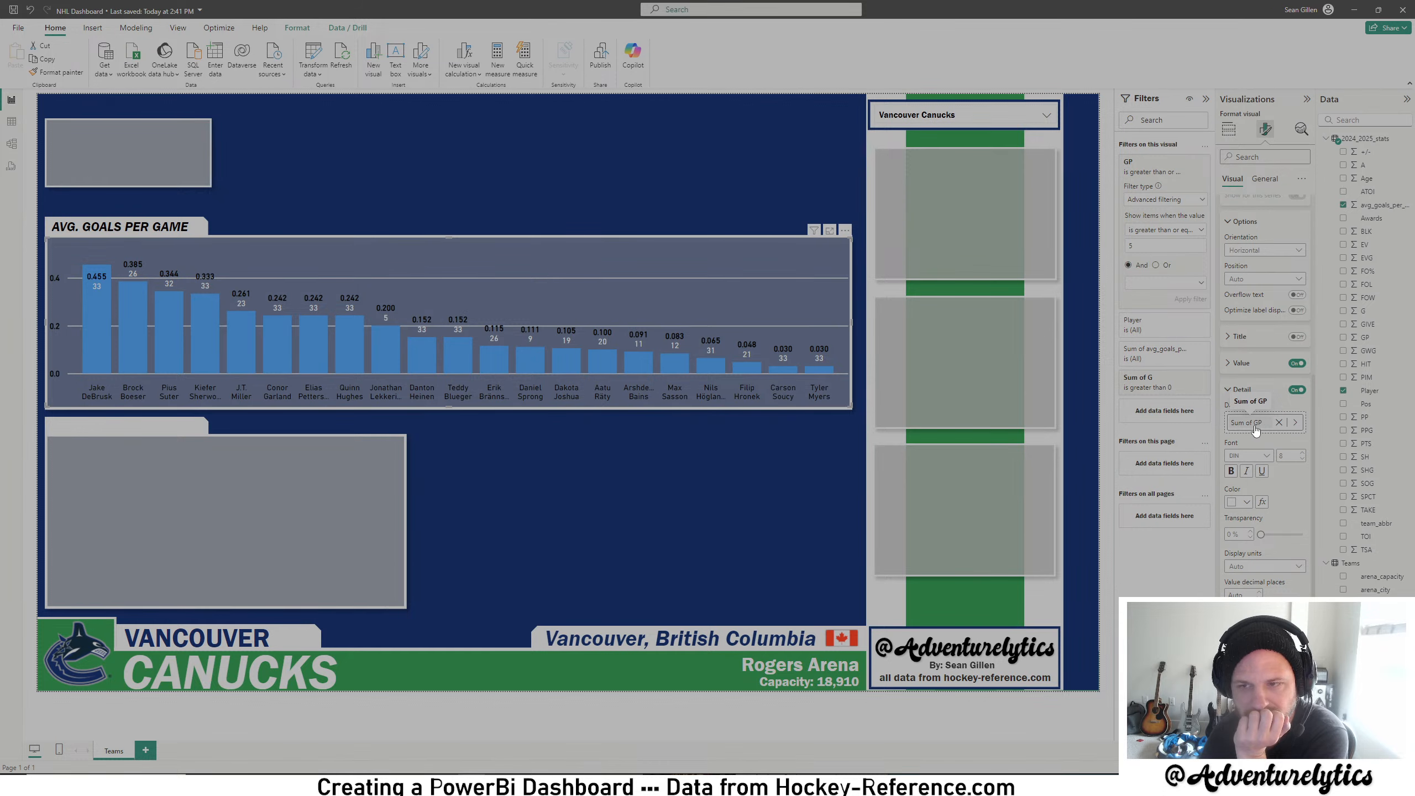
- Check the goals chart with its games-played labels for the Washington Capitals and Winnipeg Jets using the team slicer
click(1046, 115)
scroll(956, 271, down, 6)
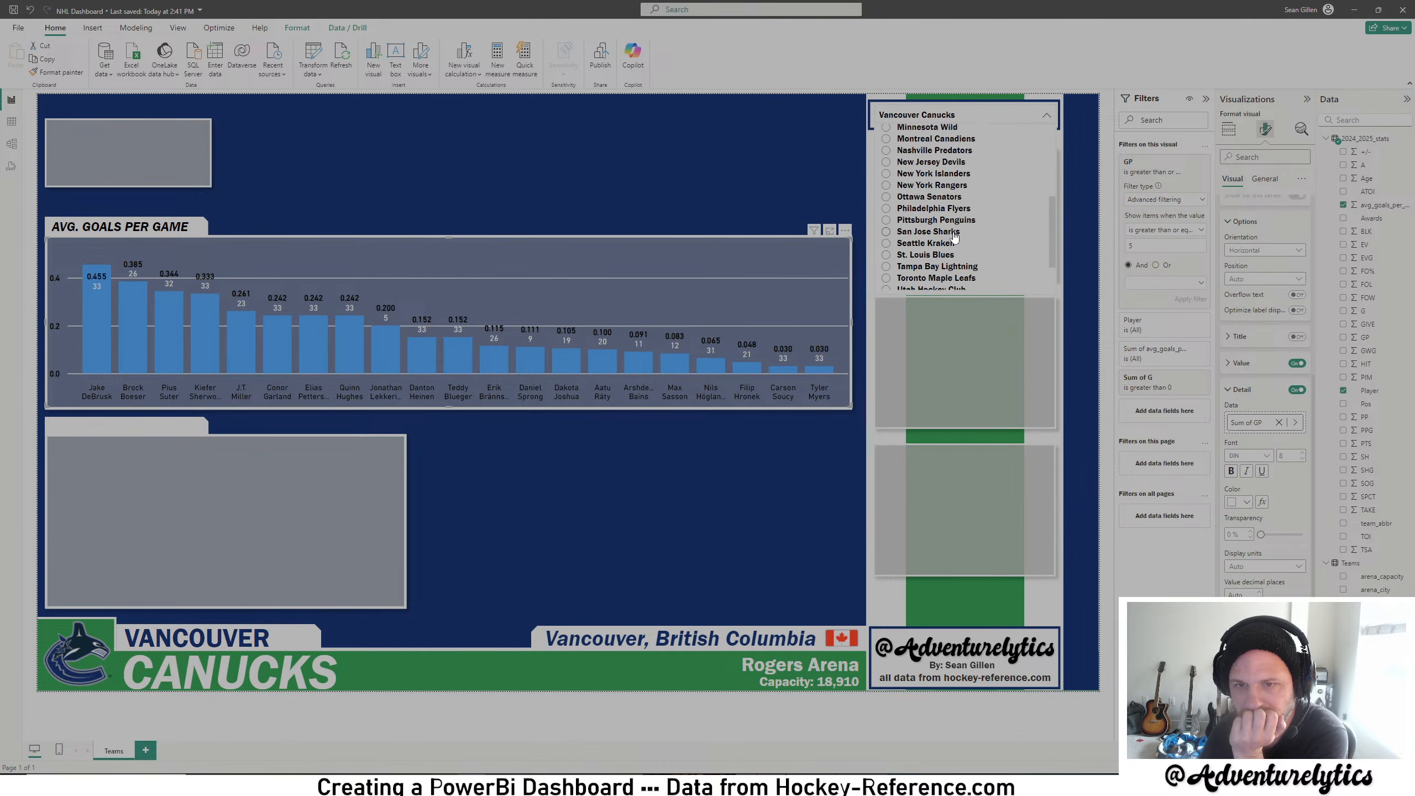
click(954, 272)
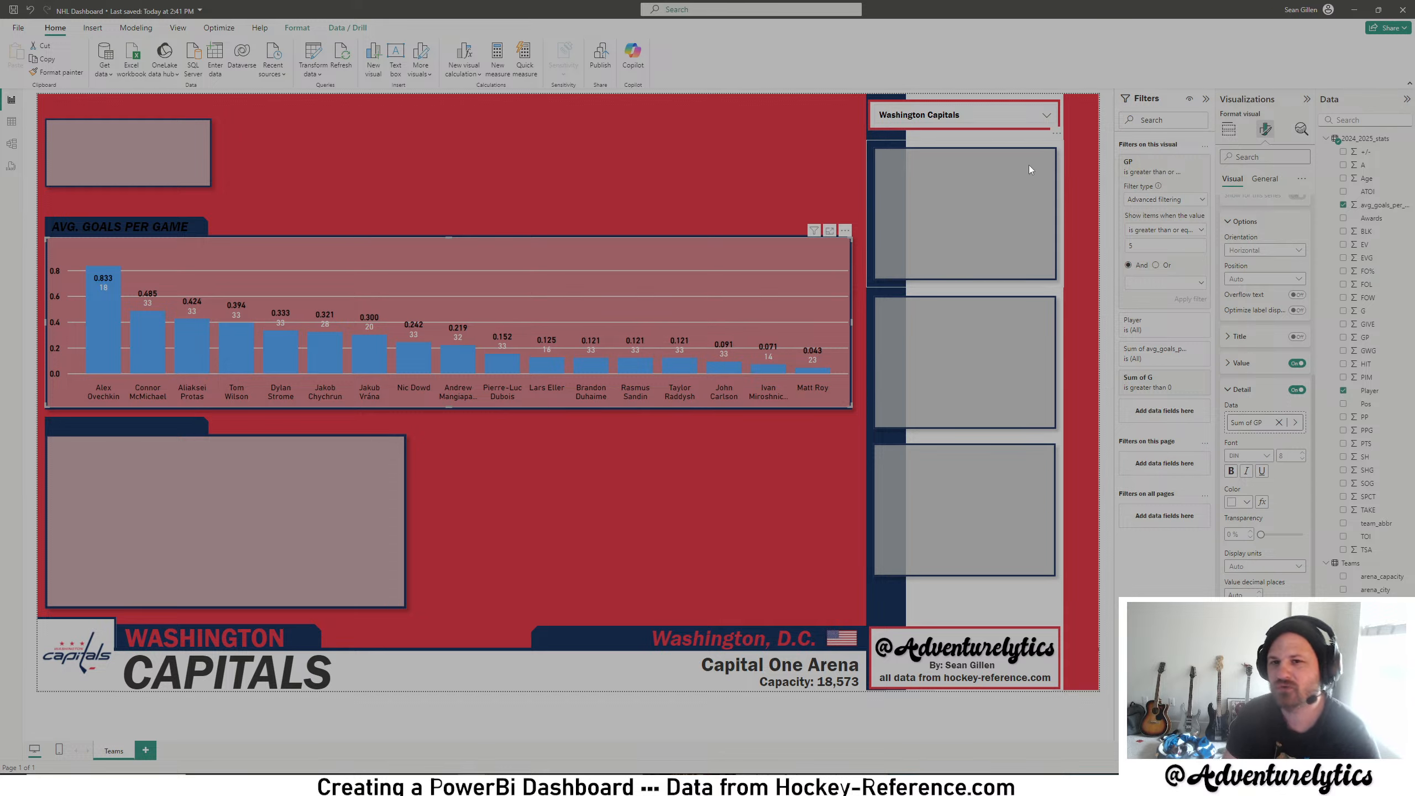
click(1043, 113)
scroll(942, 257, down, 5)
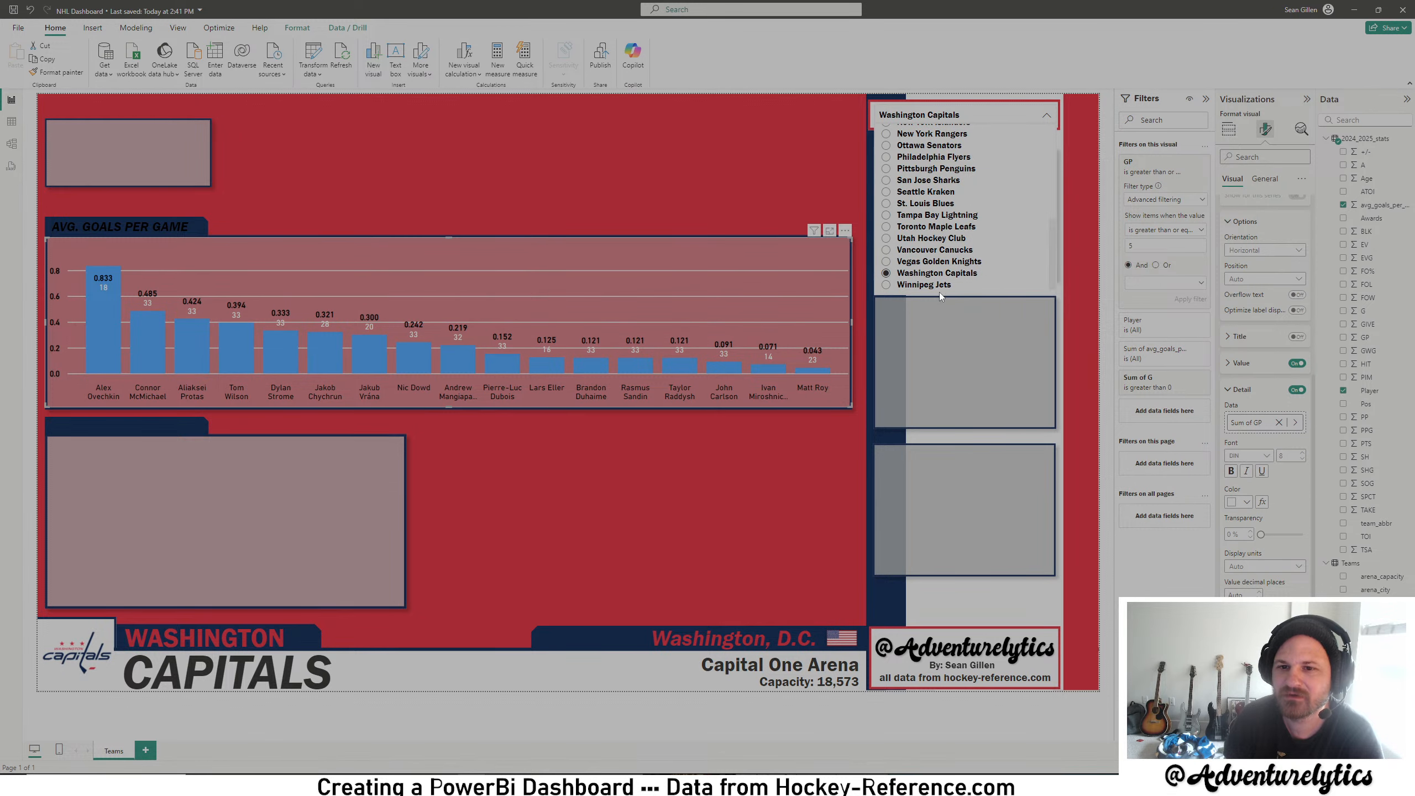
click(946, 284)
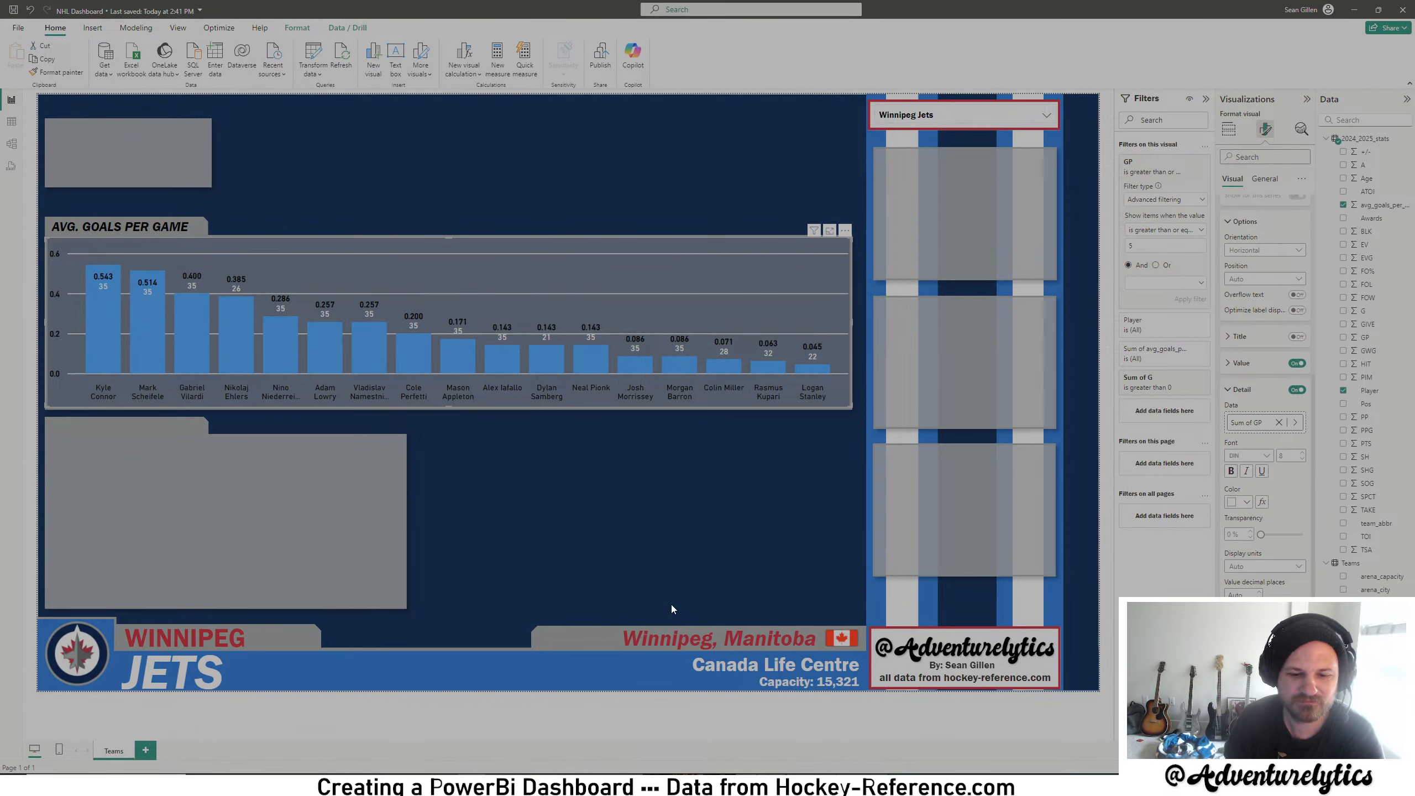
click(640, 715)
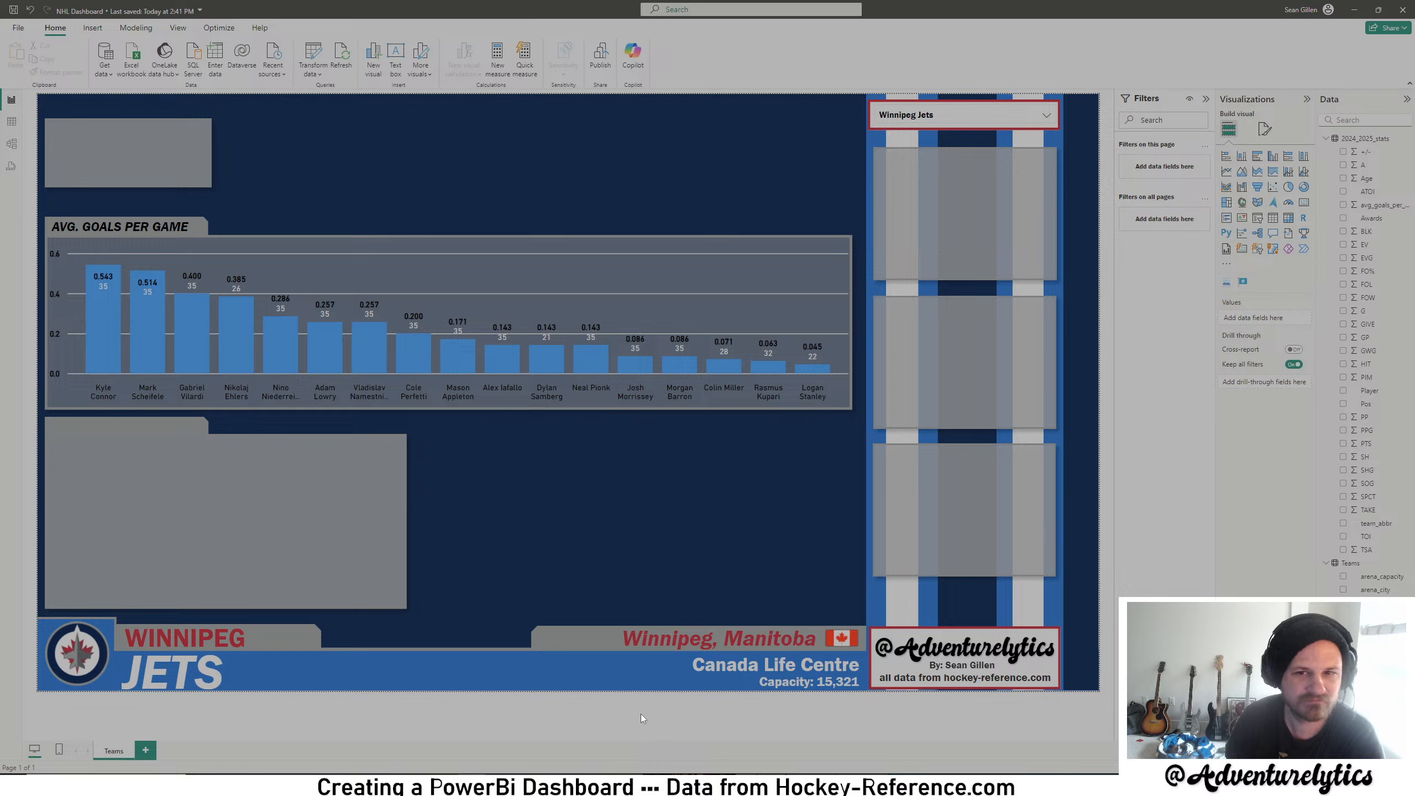
- Delete the three gray placeholder panels from the striped sidebar below the team slicer
click(986, 223)
key(Delete)
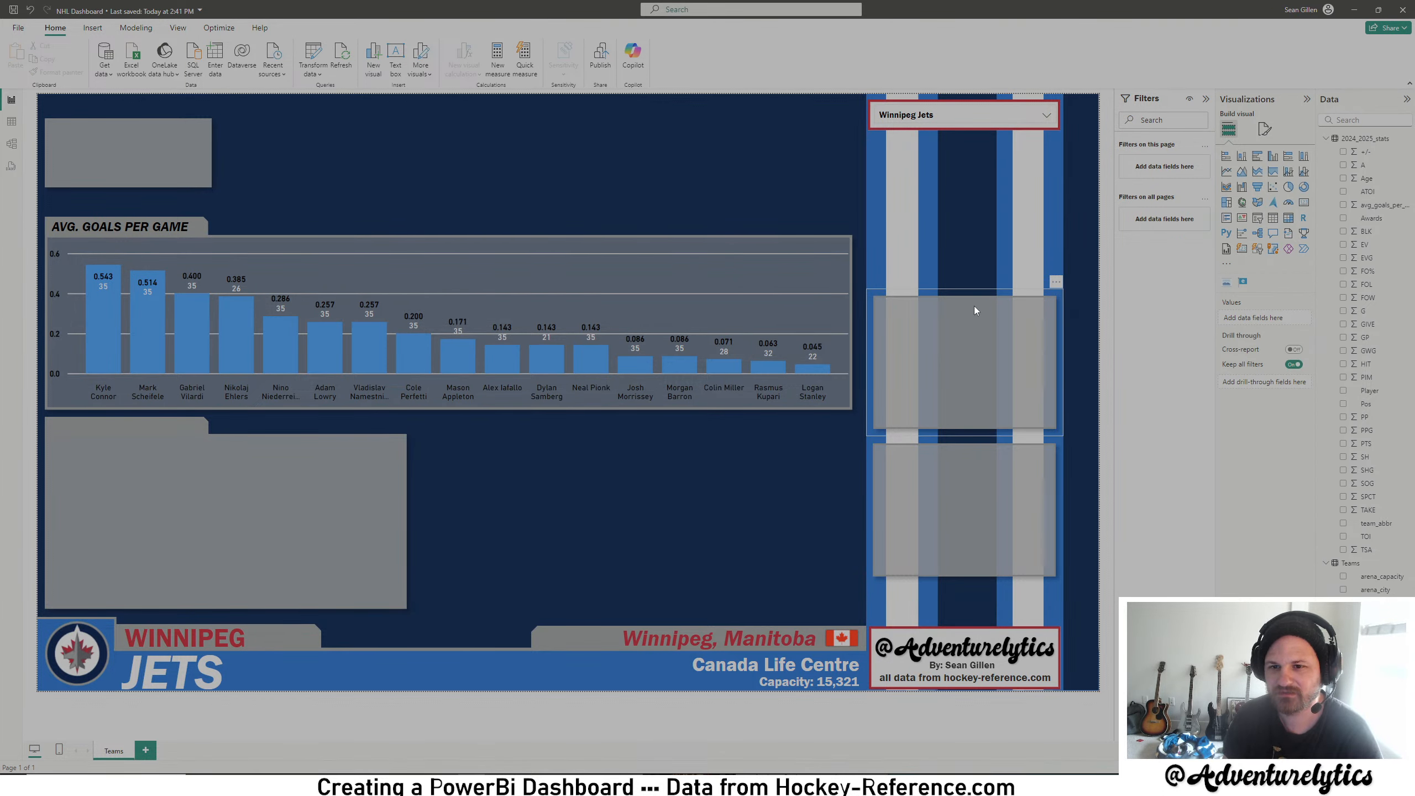
click(974, 306)
key(Delete)
click(951, 467)
key(Delete)
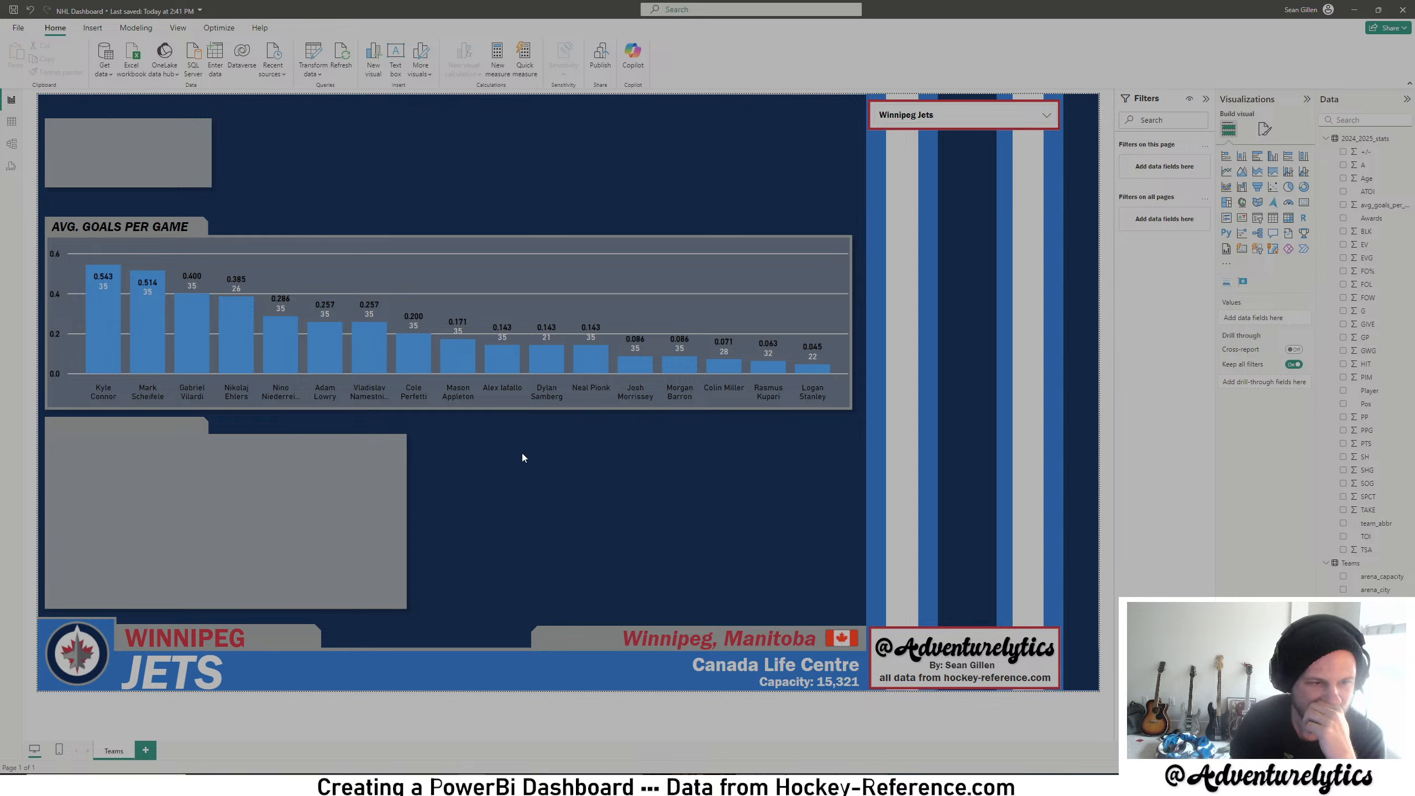
- Clear the selection of the large placeholder panel below the goals chart and save the report
click(372, 437)
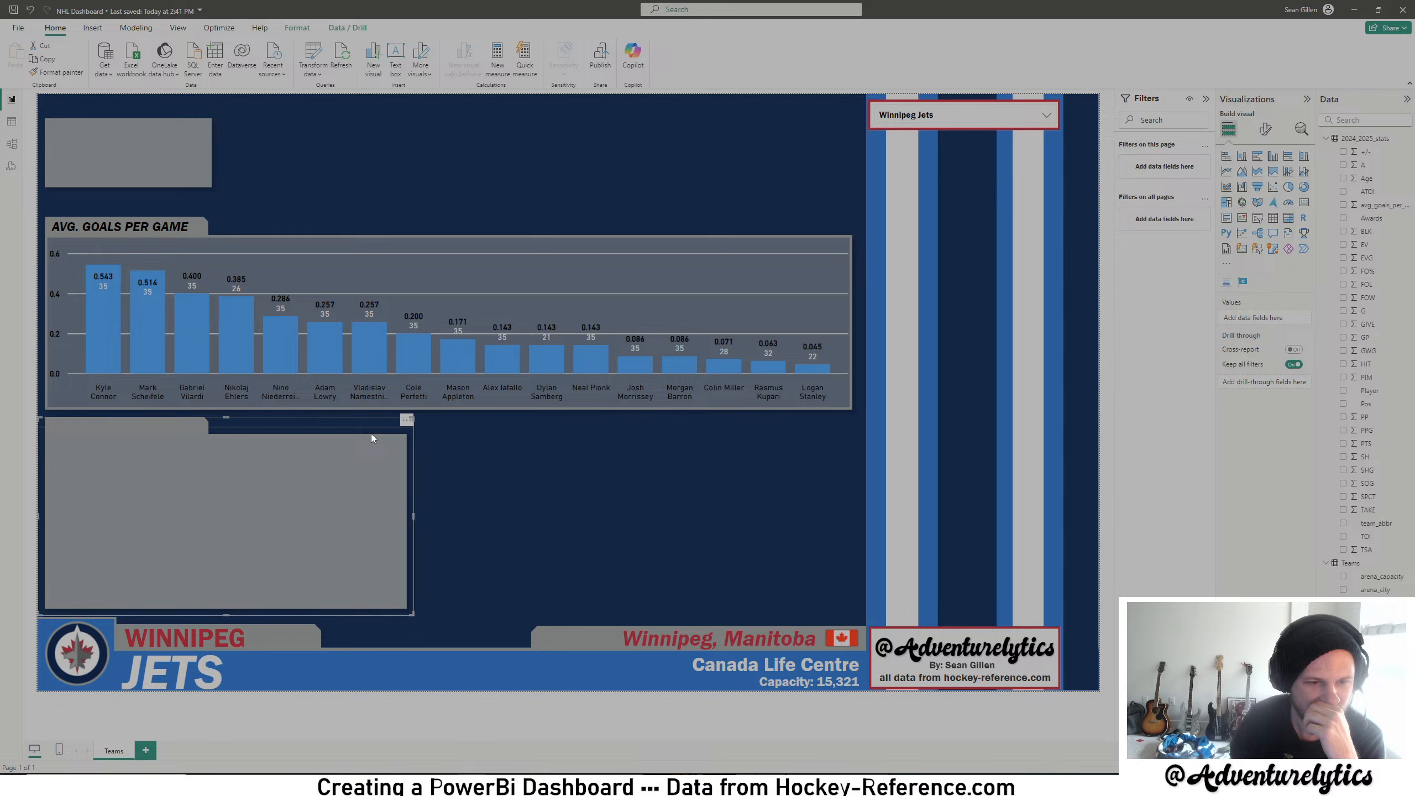
click(595, 705)
key(ctrl+s)
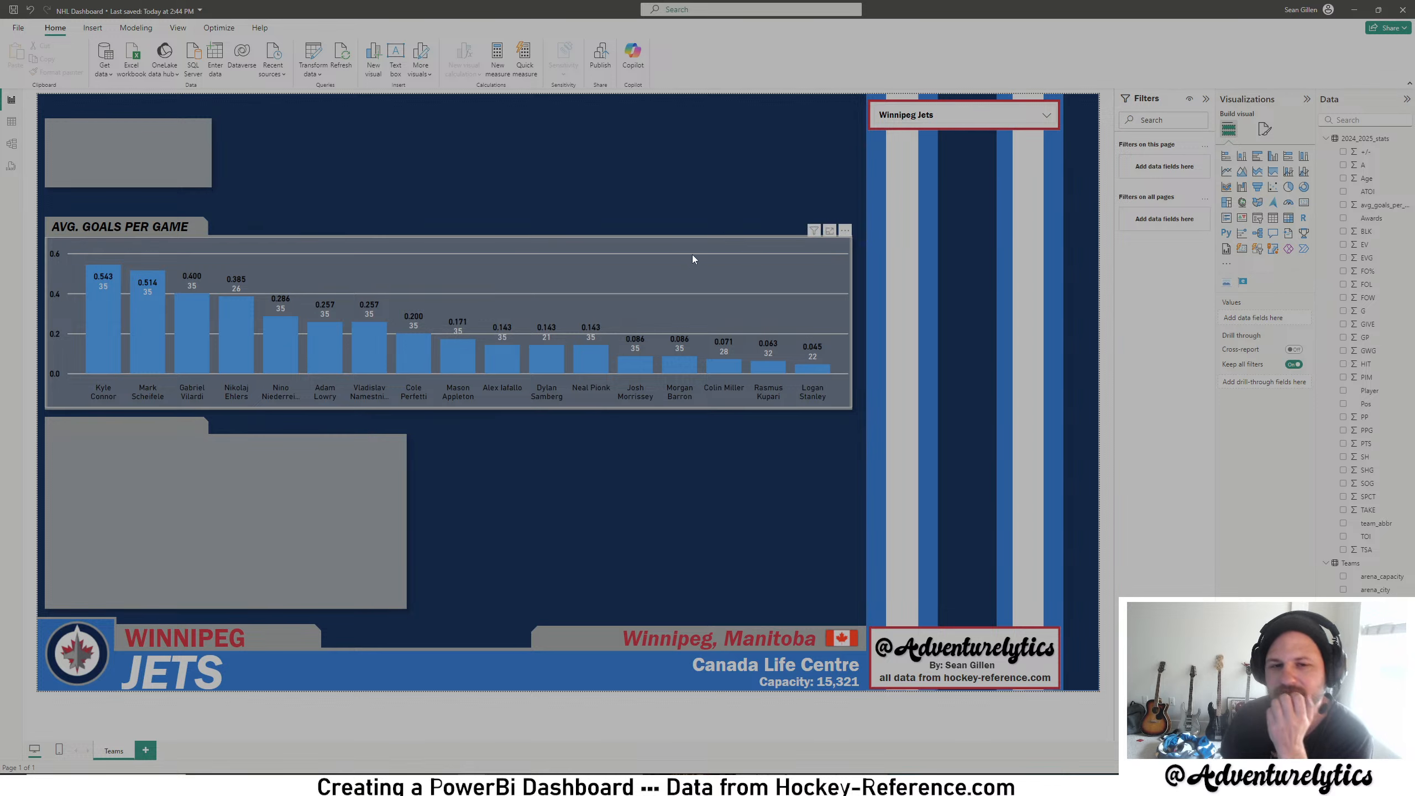
- Check the goals chart and team colors for the Anaheim Ducks and Boston Bruins using the team slicer
click(1050, 116)
scroll(936, 201, up, 5)
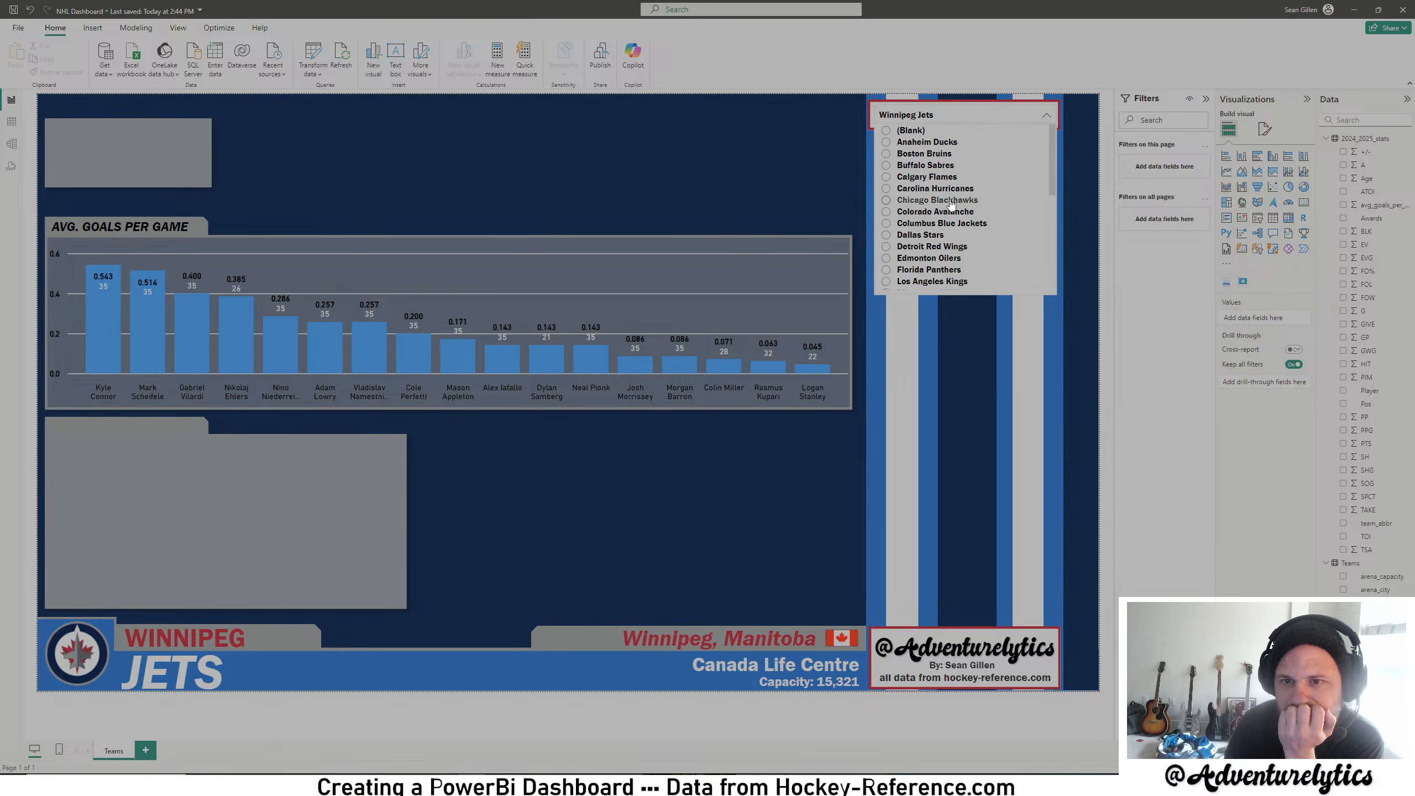
click(918, 145)
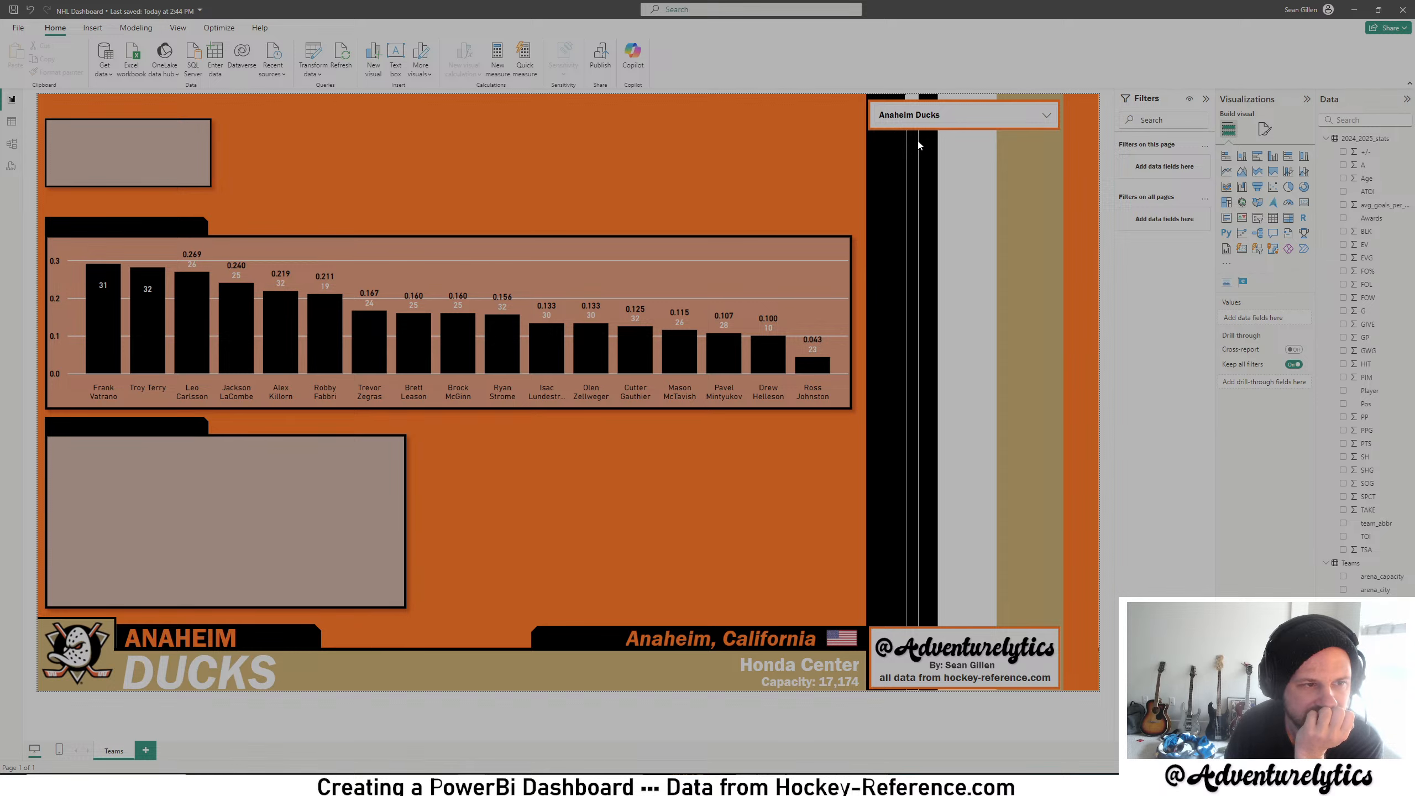
click(1046, 116)
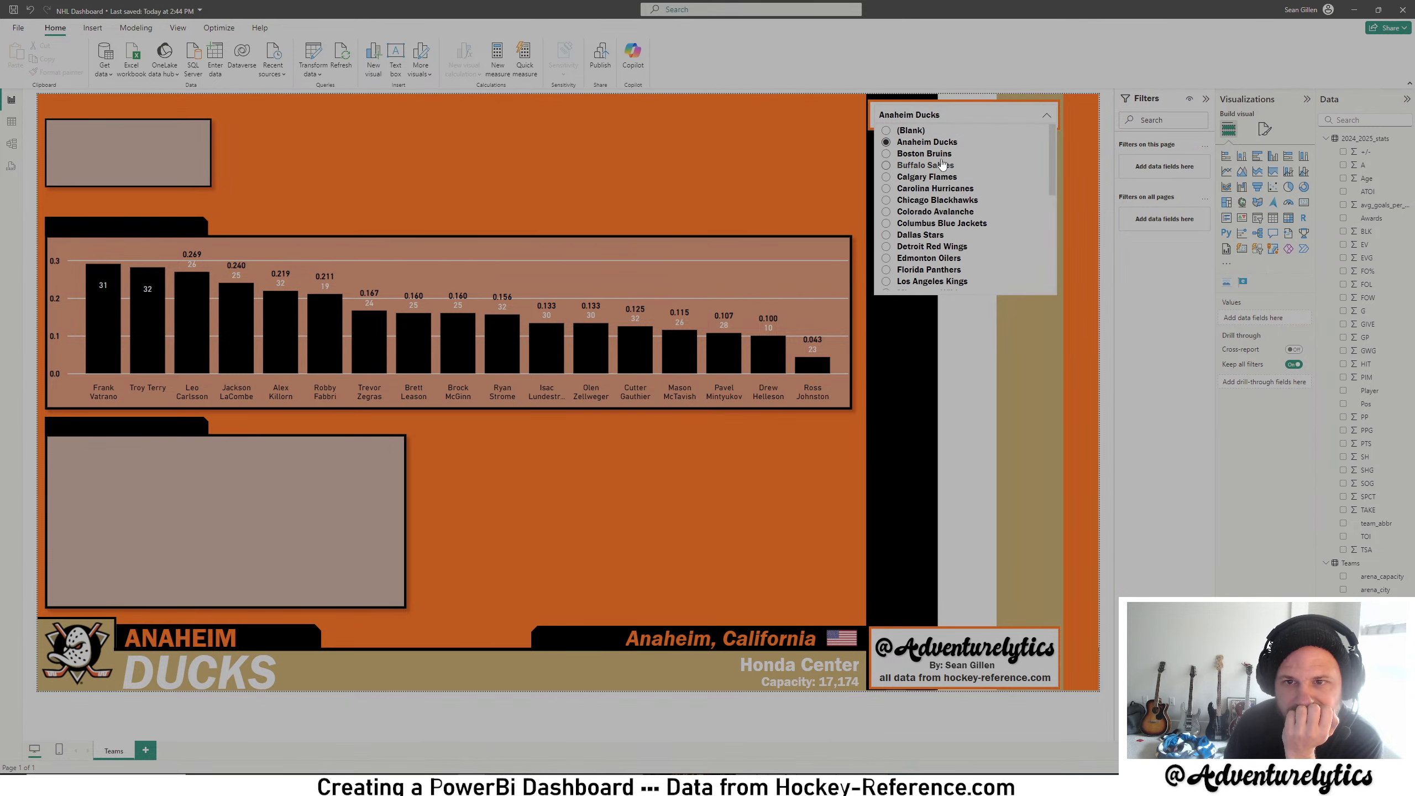
click(939, 157)
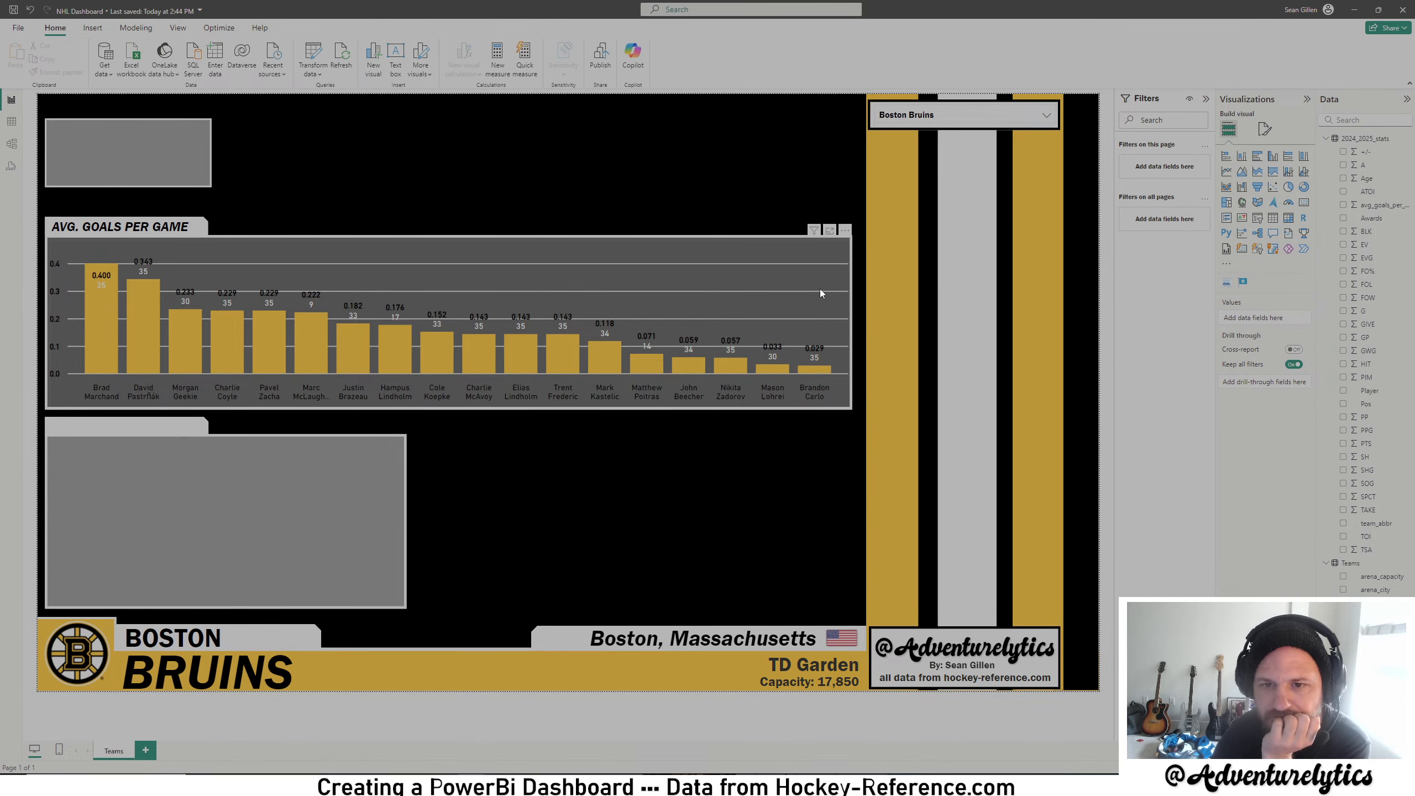
- Try narrowing the goals chart by pulling in its right edge, and undo the resize
click(843, 287)
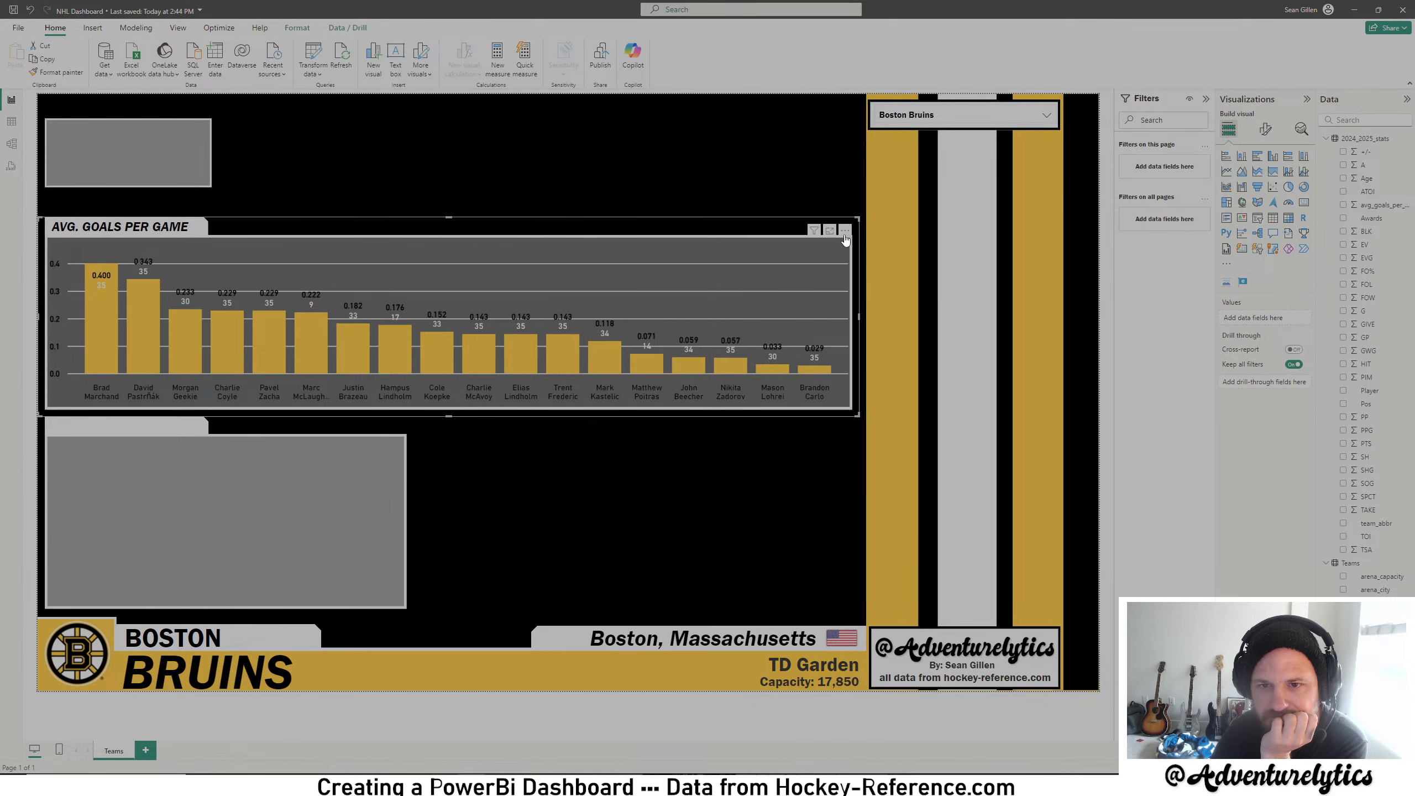
click(766, 233)
click(882, 737)
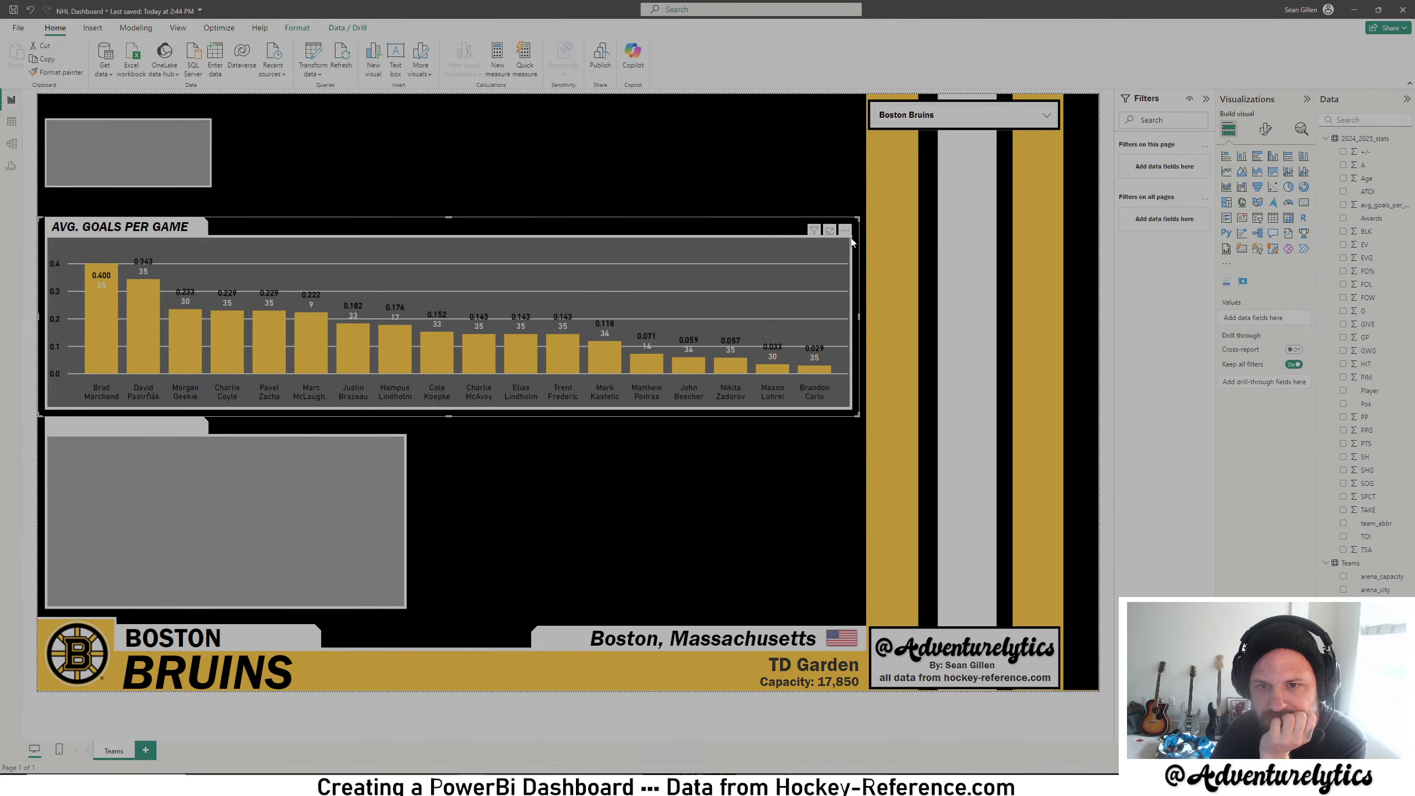
click(854, 251)
click(855, 254)
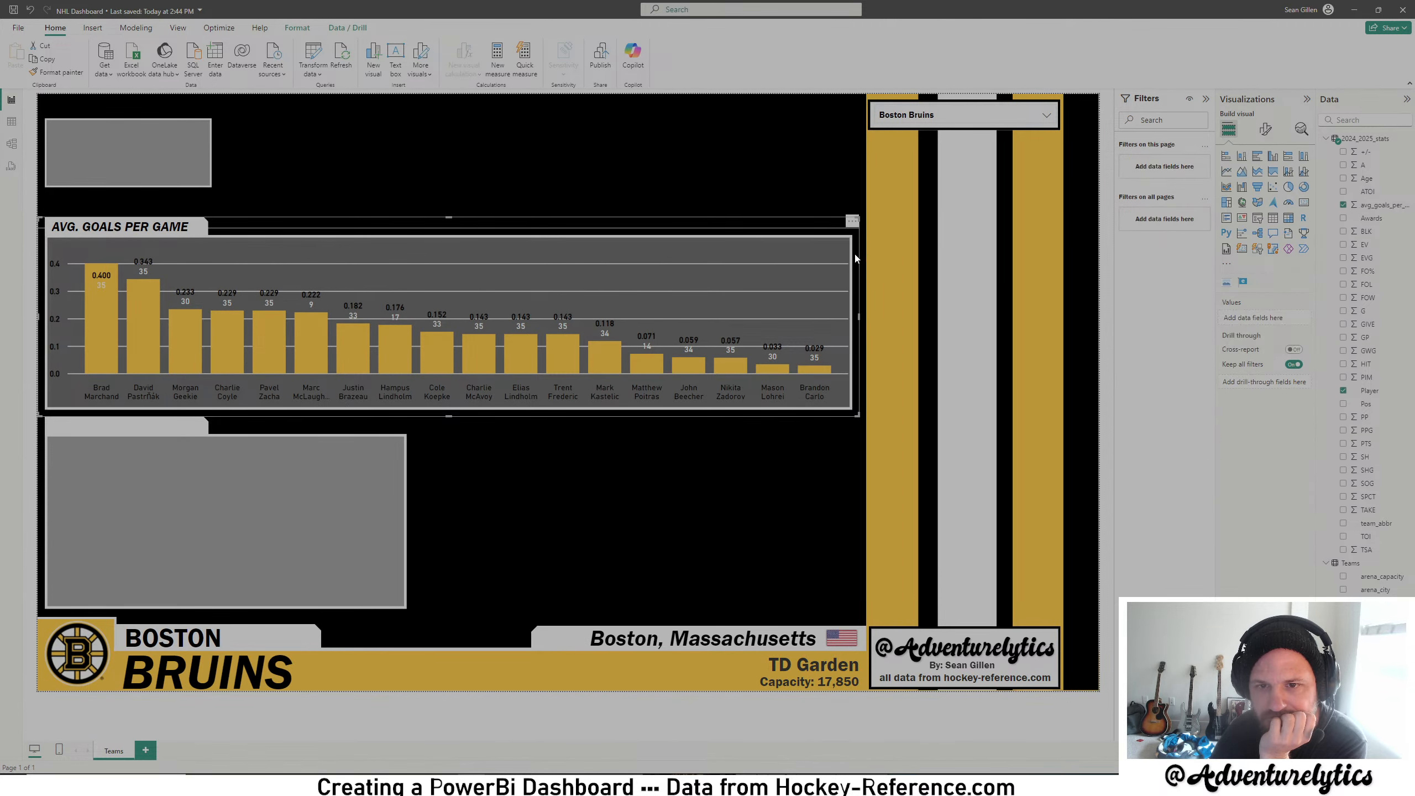
drag(858, 315, 705, 322)
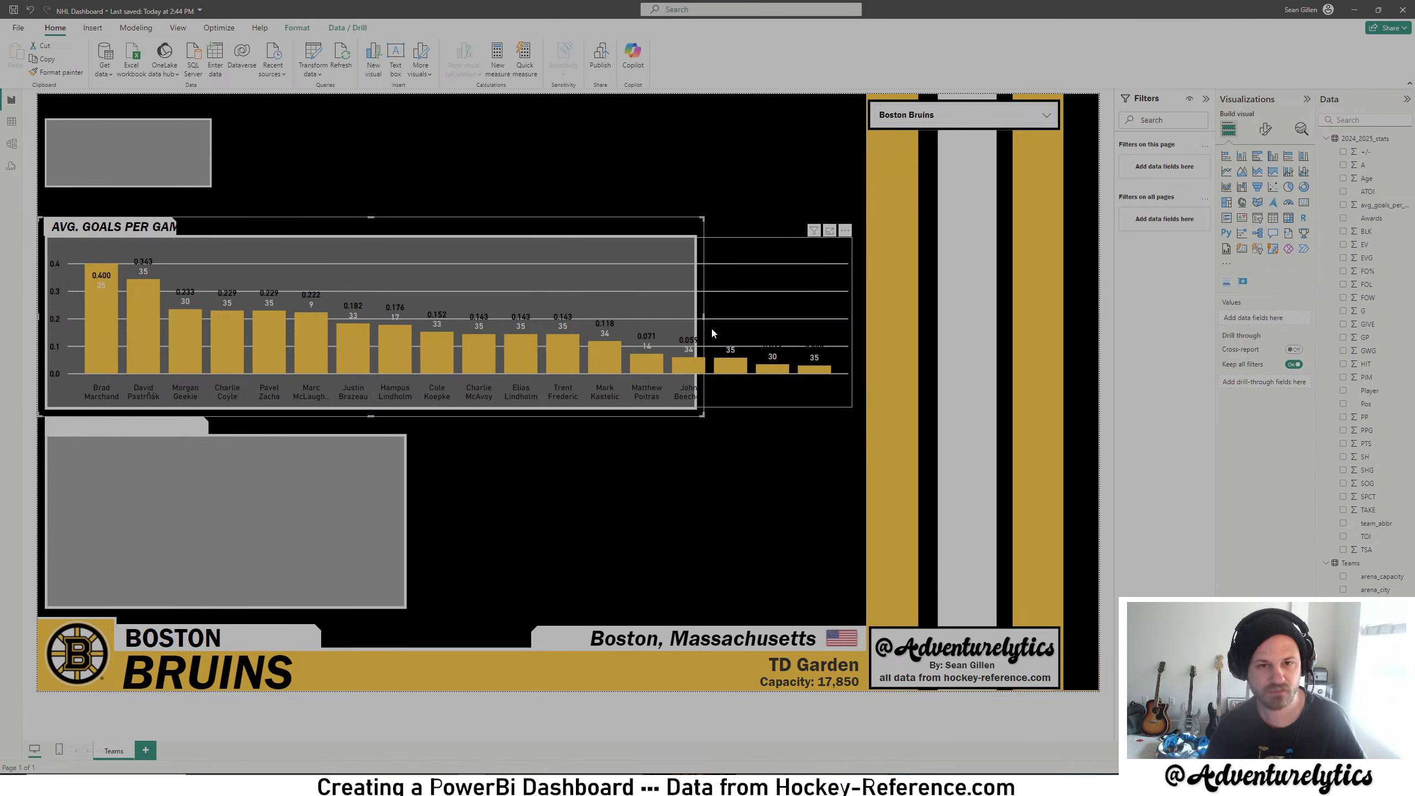
key(ctrl+z)
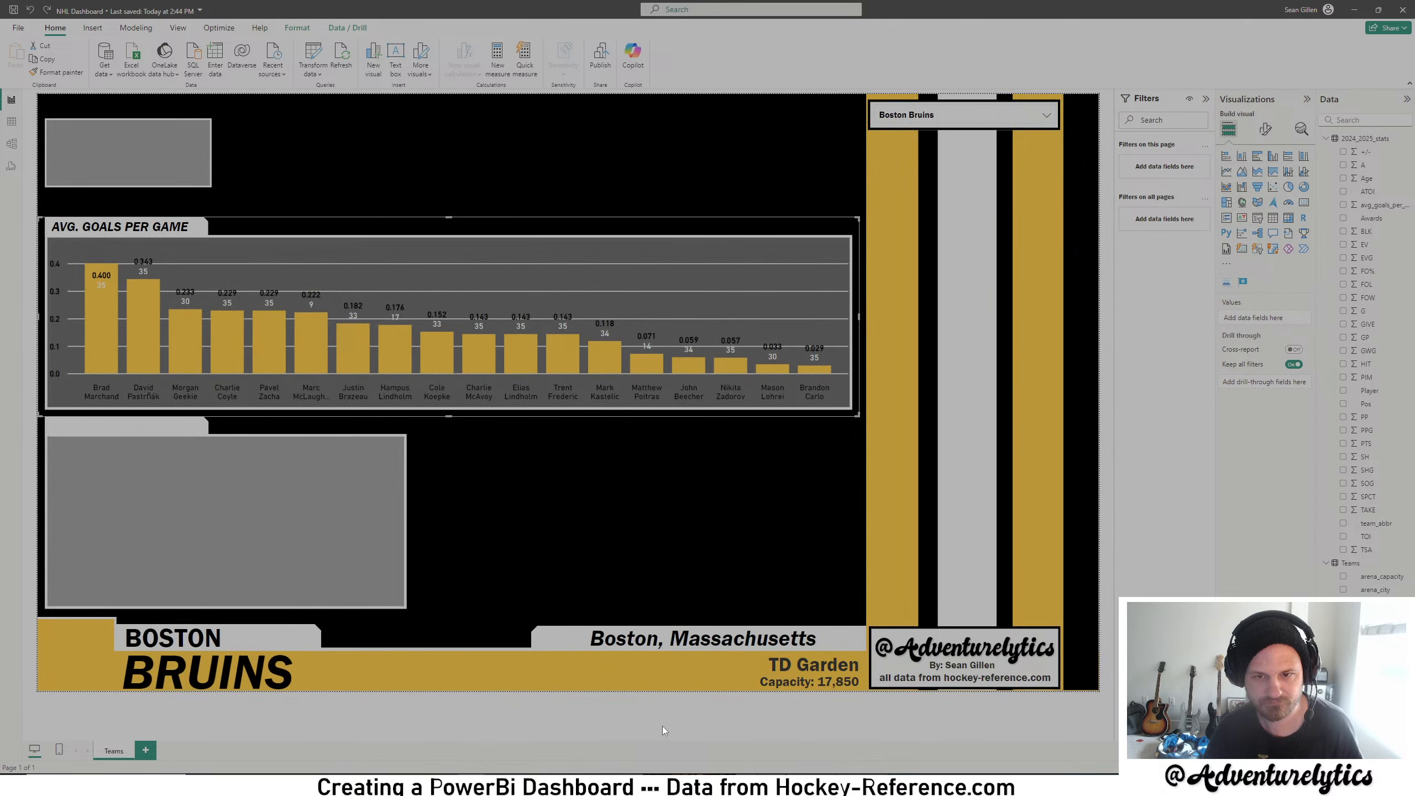
click(662, 726)
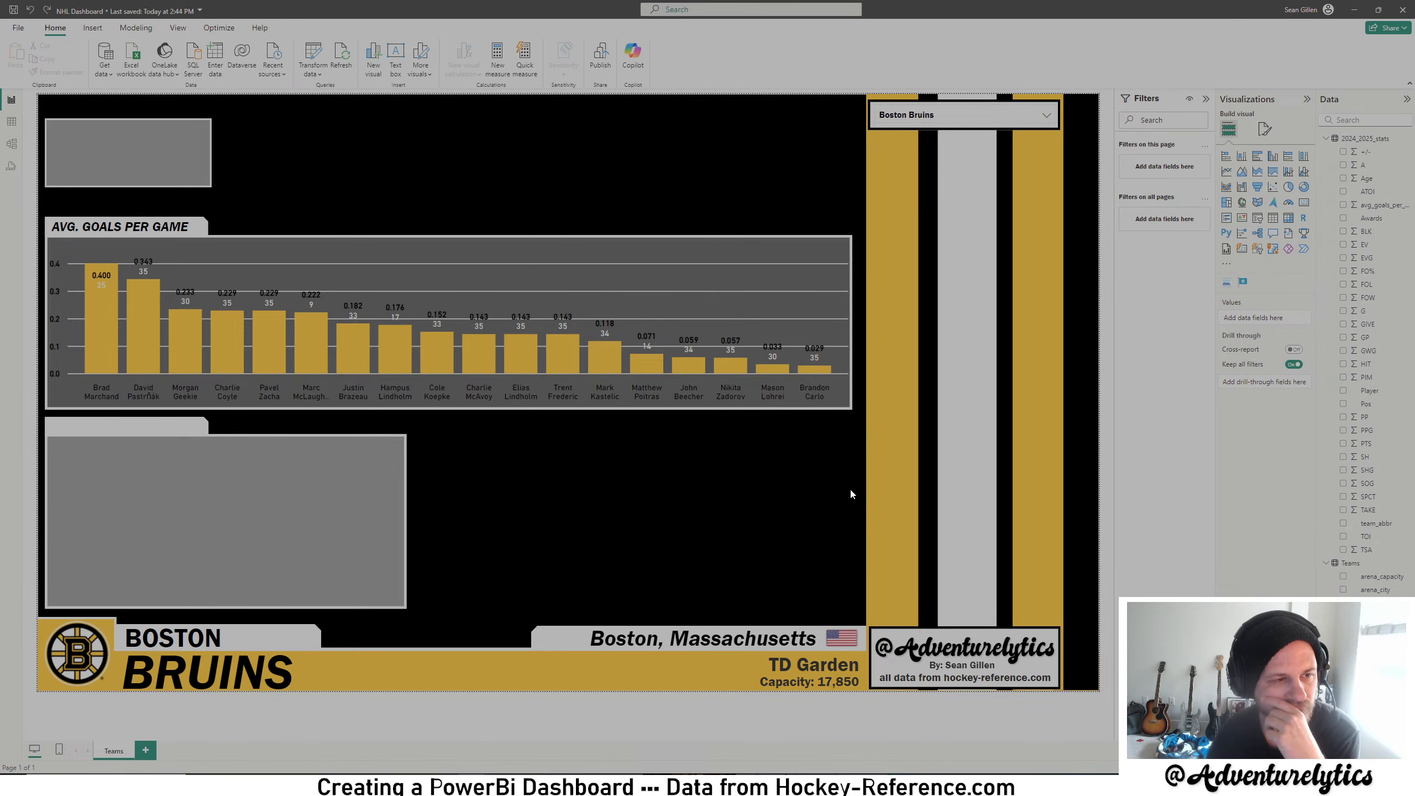
- Check the goals chart and team colors for the Buffalo Sabres and Calgary Flames using the team slicer
click(1012, 118)
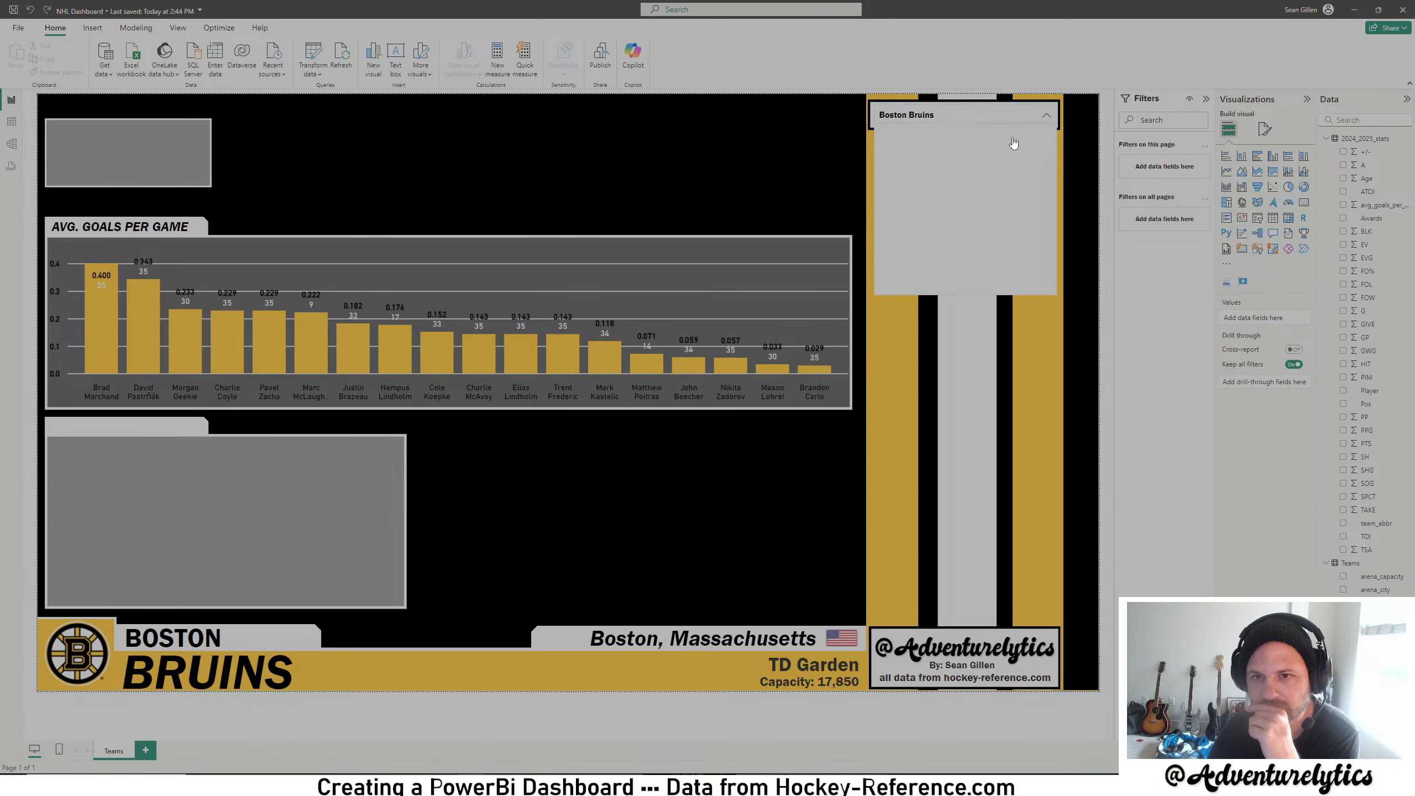
click(934, 172)
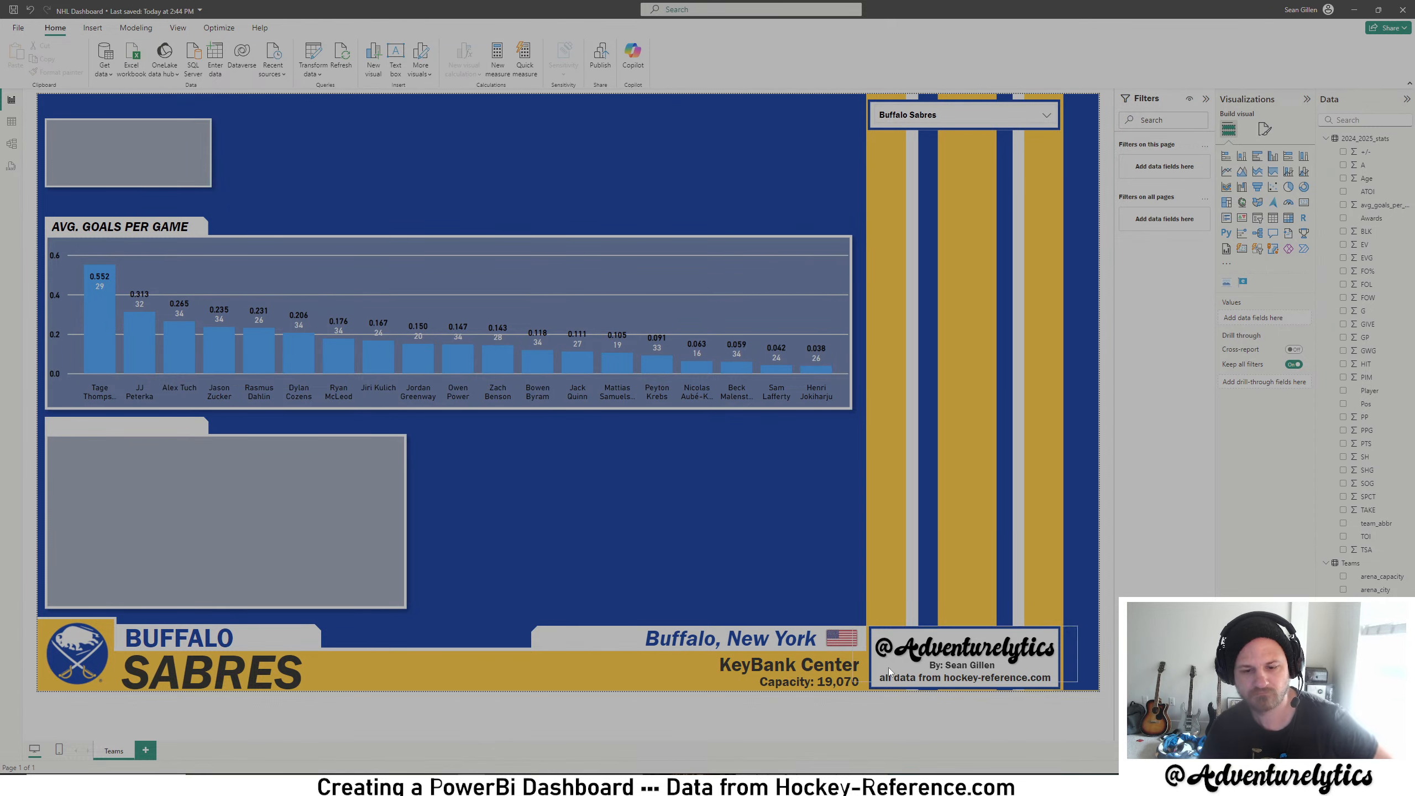
click(423, 785)
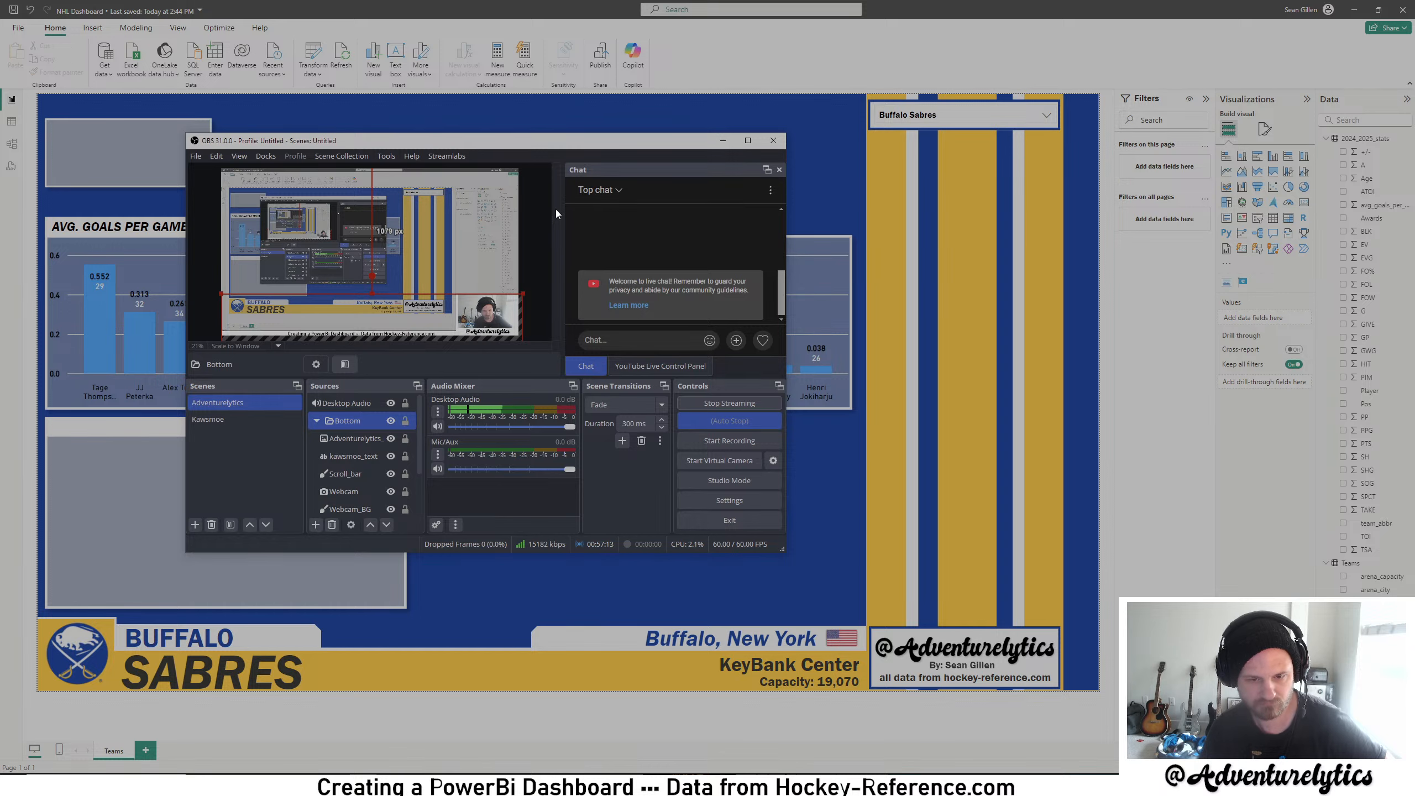
click(723, 140)
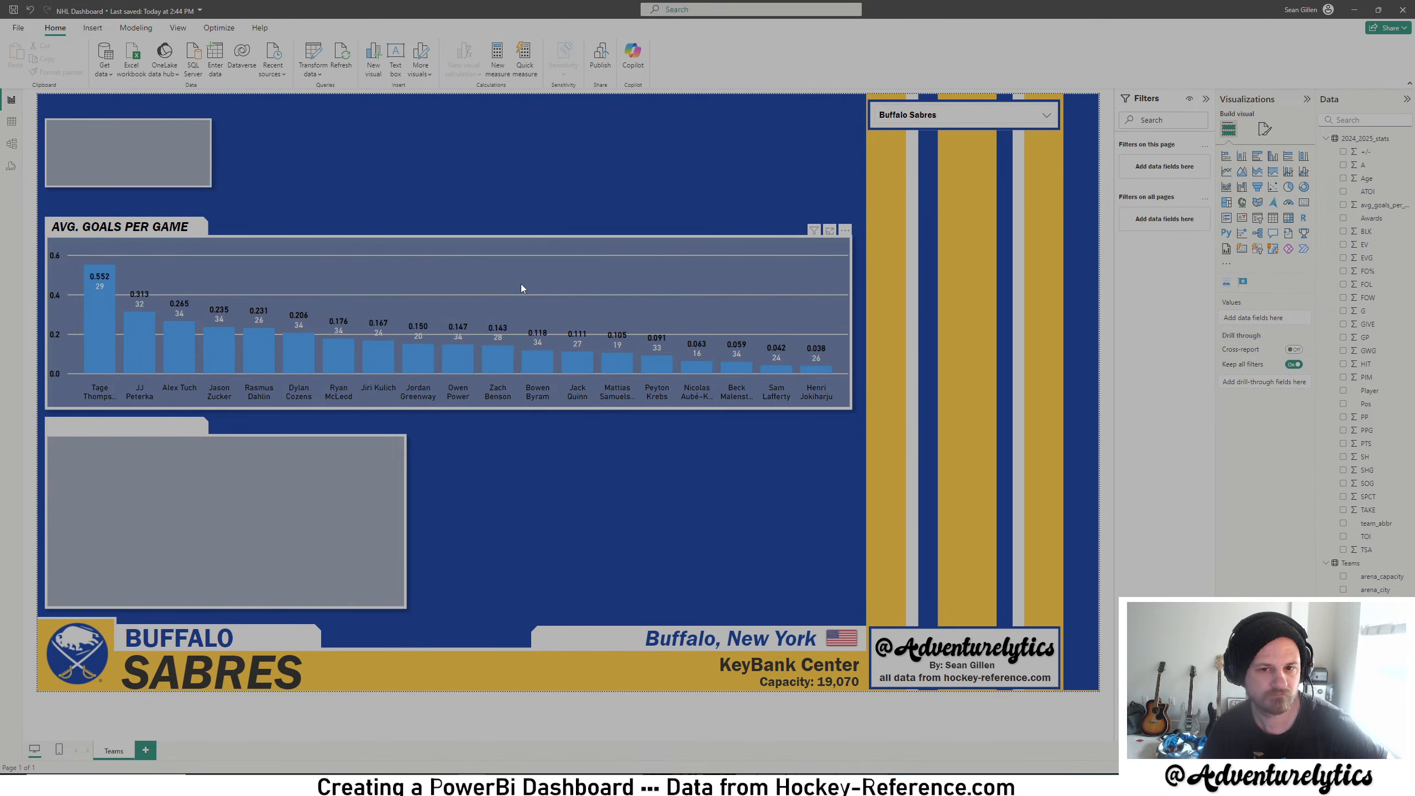
click(1043, 116)
click(938, 177)
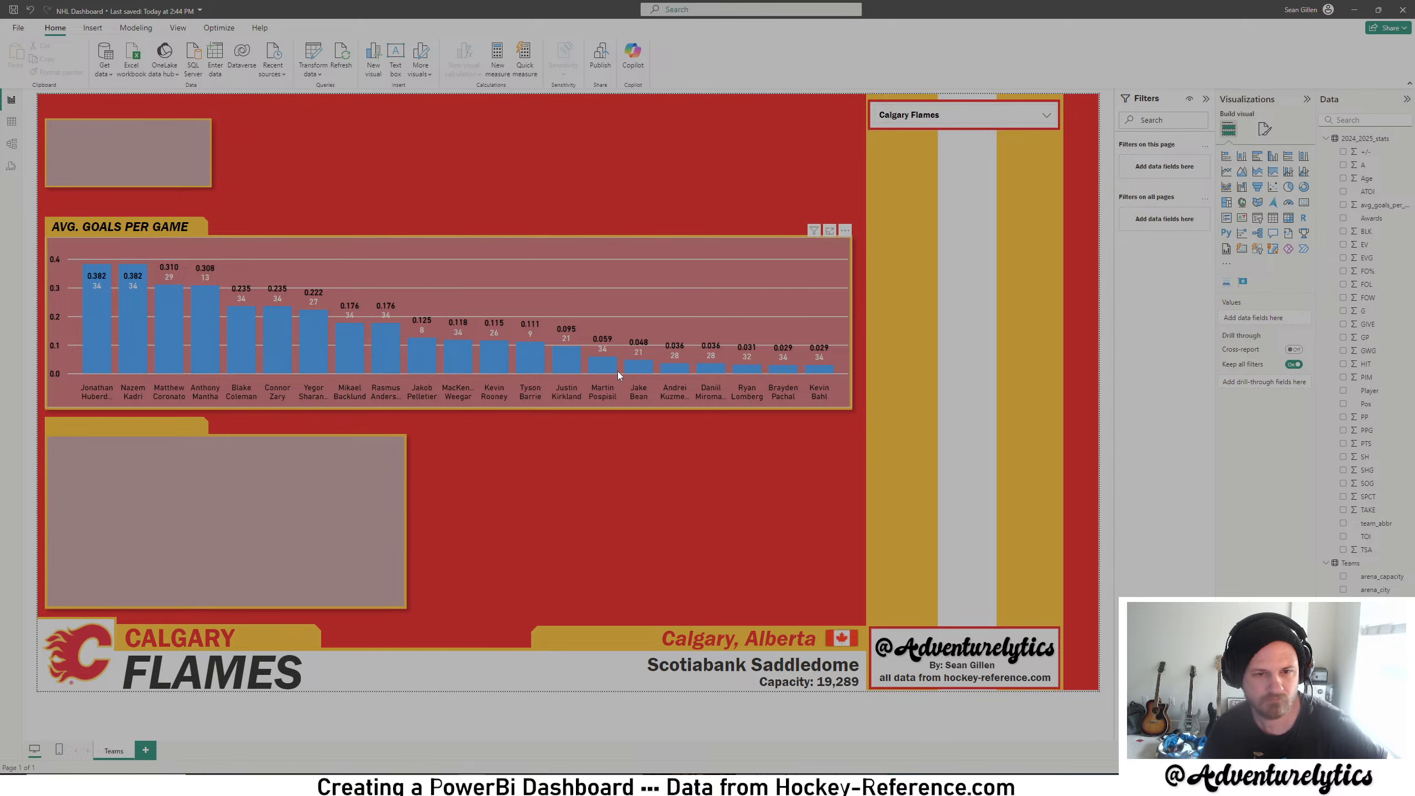
- Review the goals chart's Y-axis value settings and set the X-axis values' maximum height to 50%
click(772, 299)
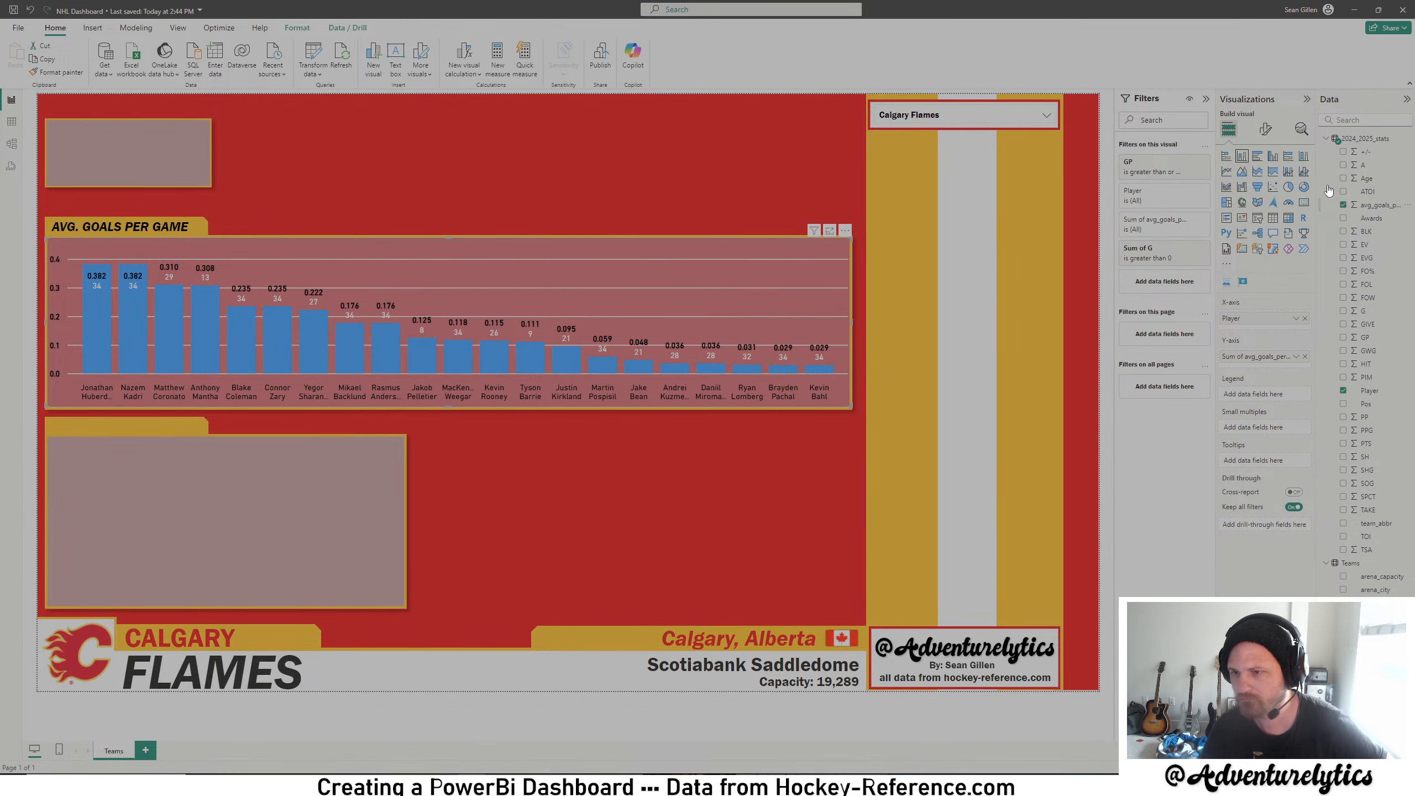
click(1266, 129)
click(1236, 228)
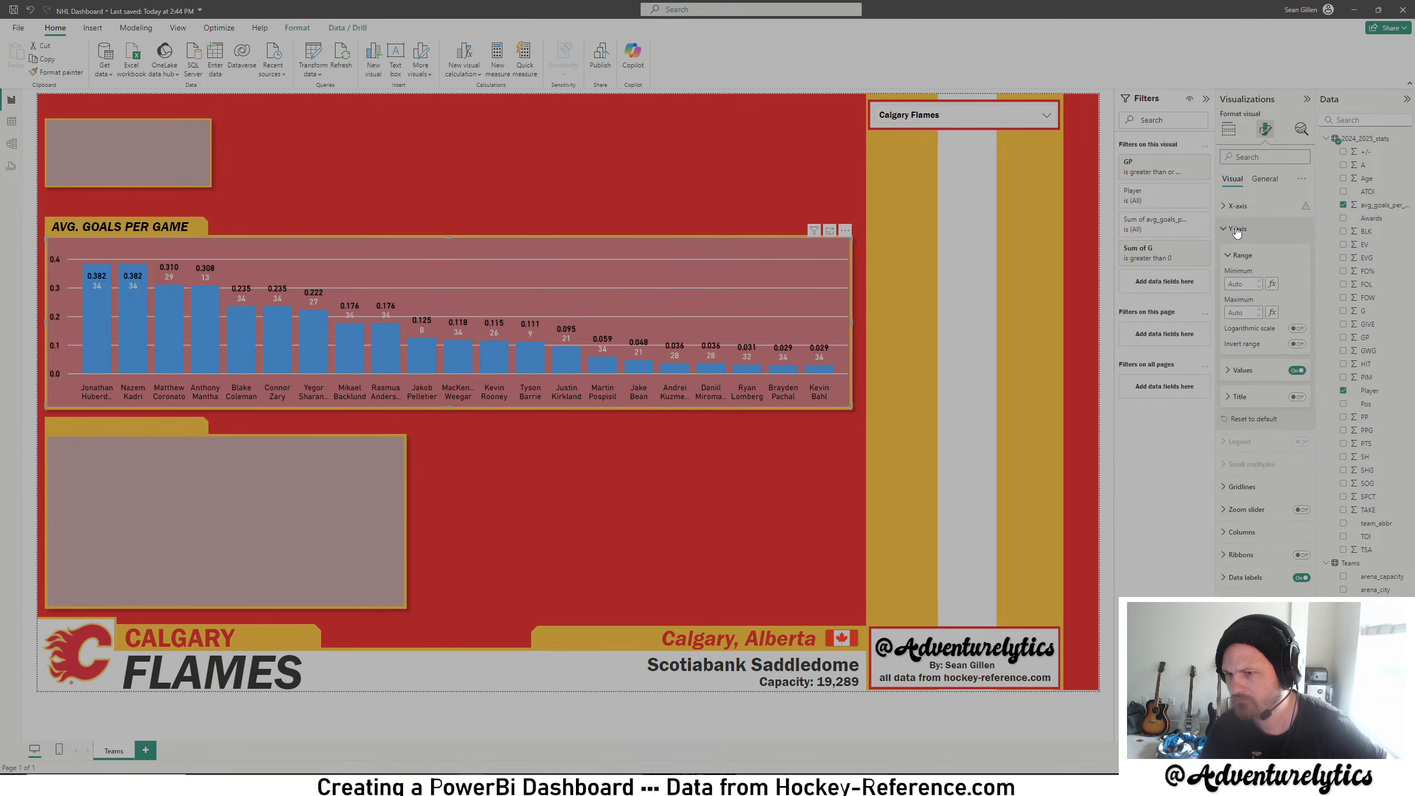
click(1240, 371)
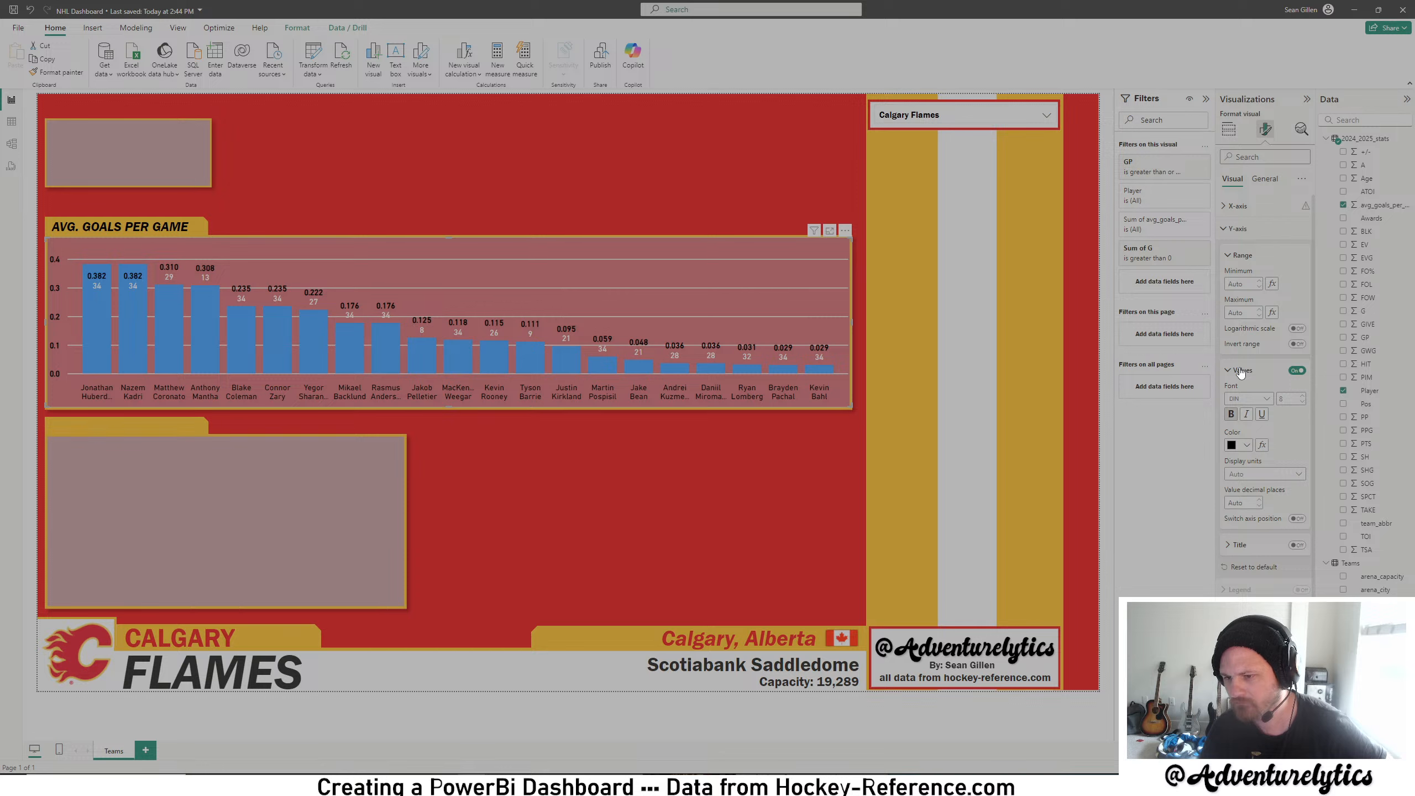
click(1240, 371)
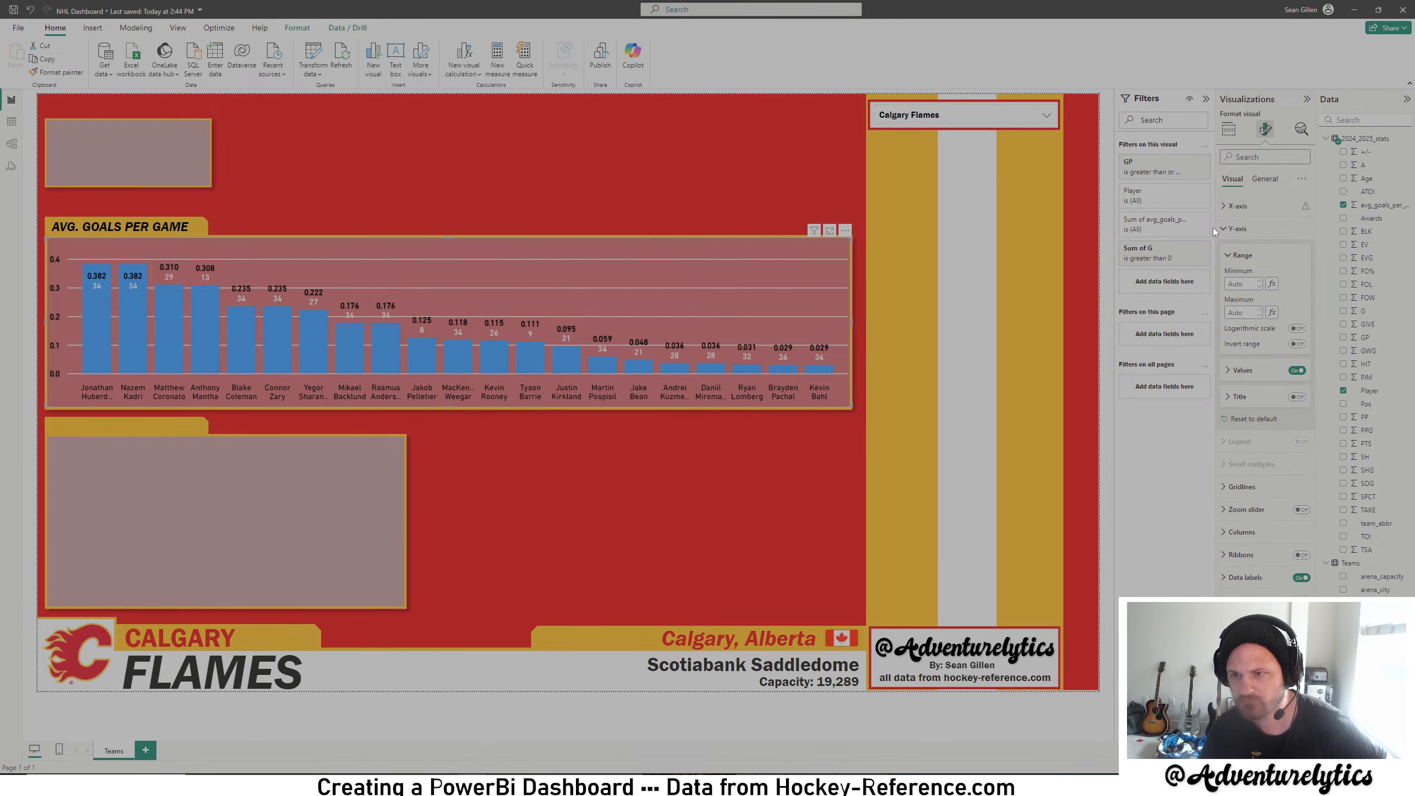
click(1235, 206)
drag(1301, 340, 1225, 338)
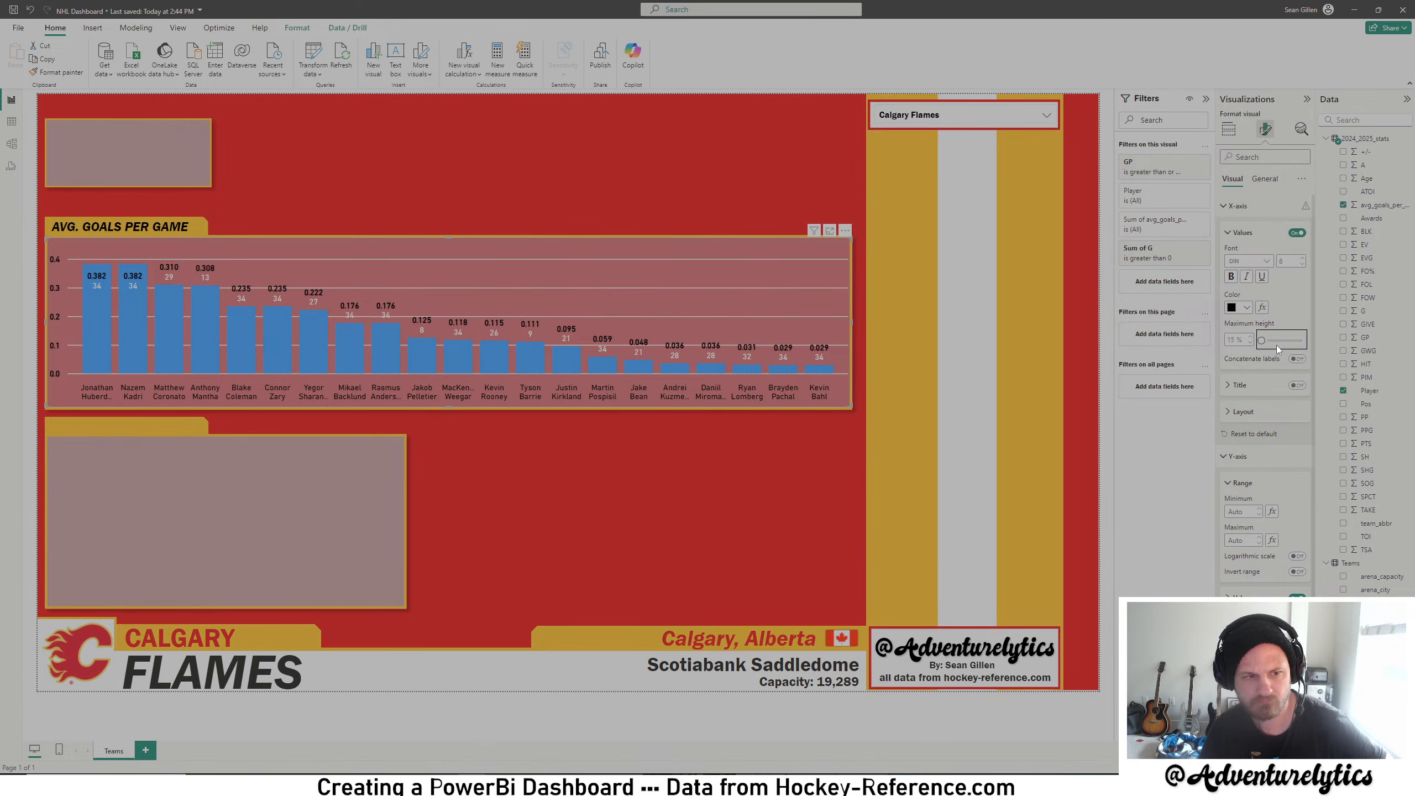
drag(1261, 341, 1341, 352)
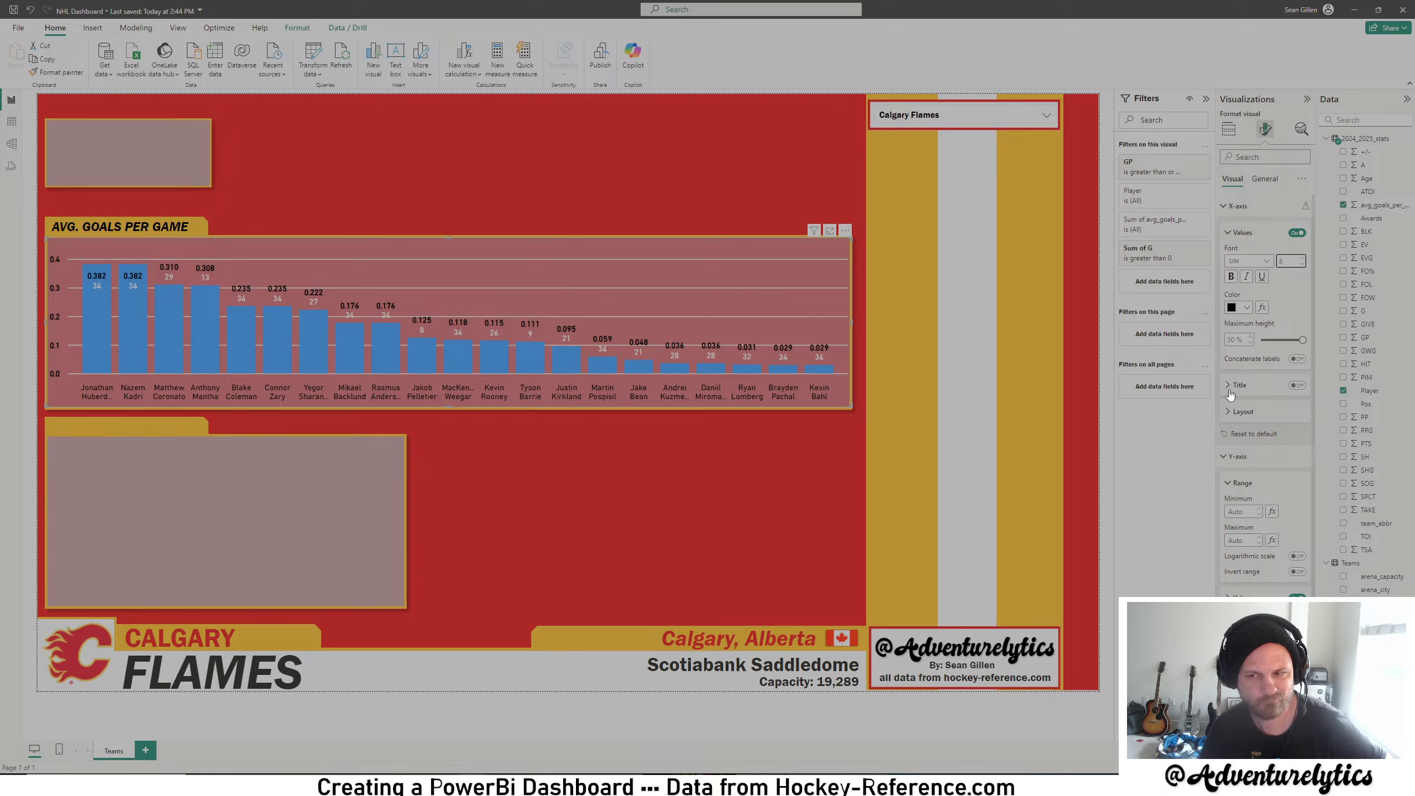
- Preview an X-axis title on the goals chart and extend the chart's lower edge slightly downward
click(1297, 386)
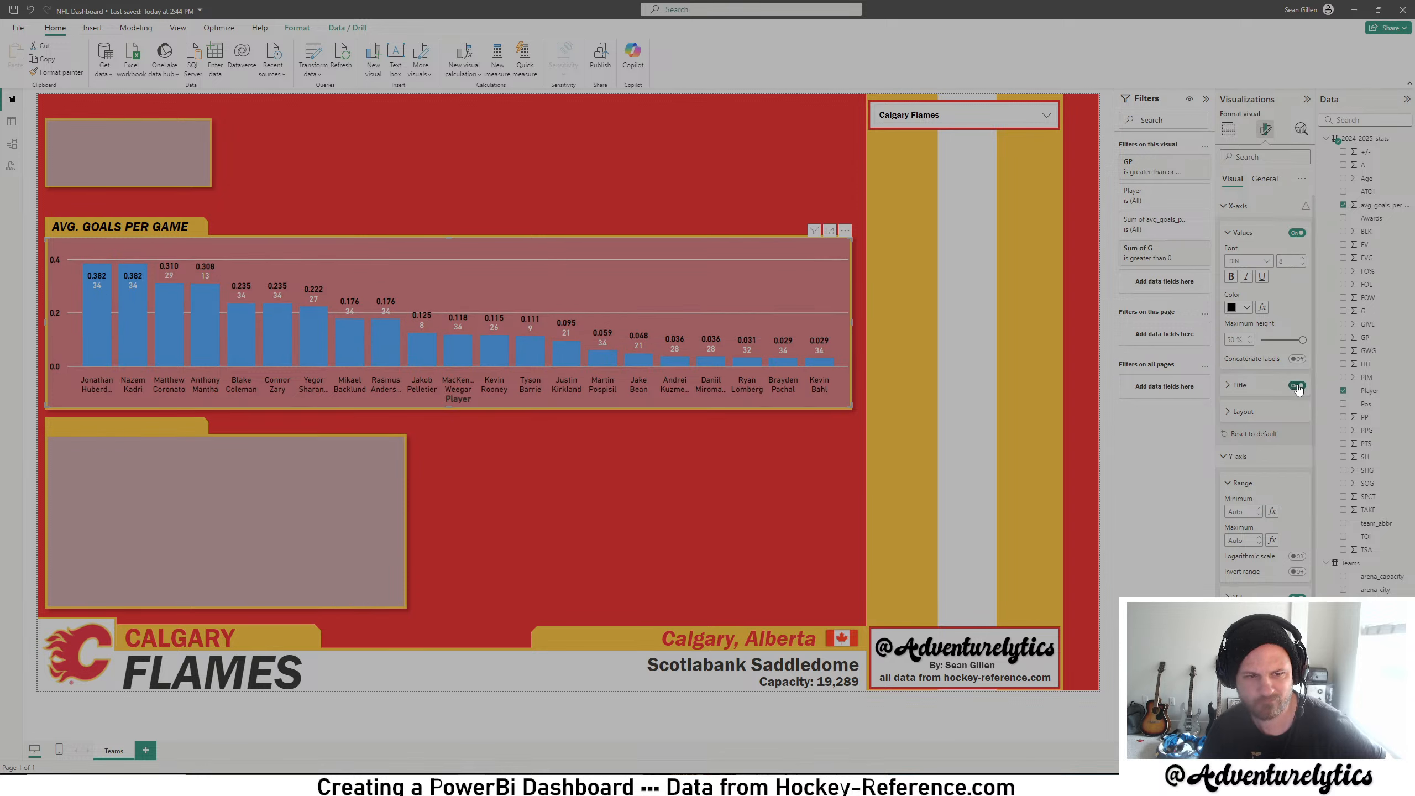
click(1297, 386)
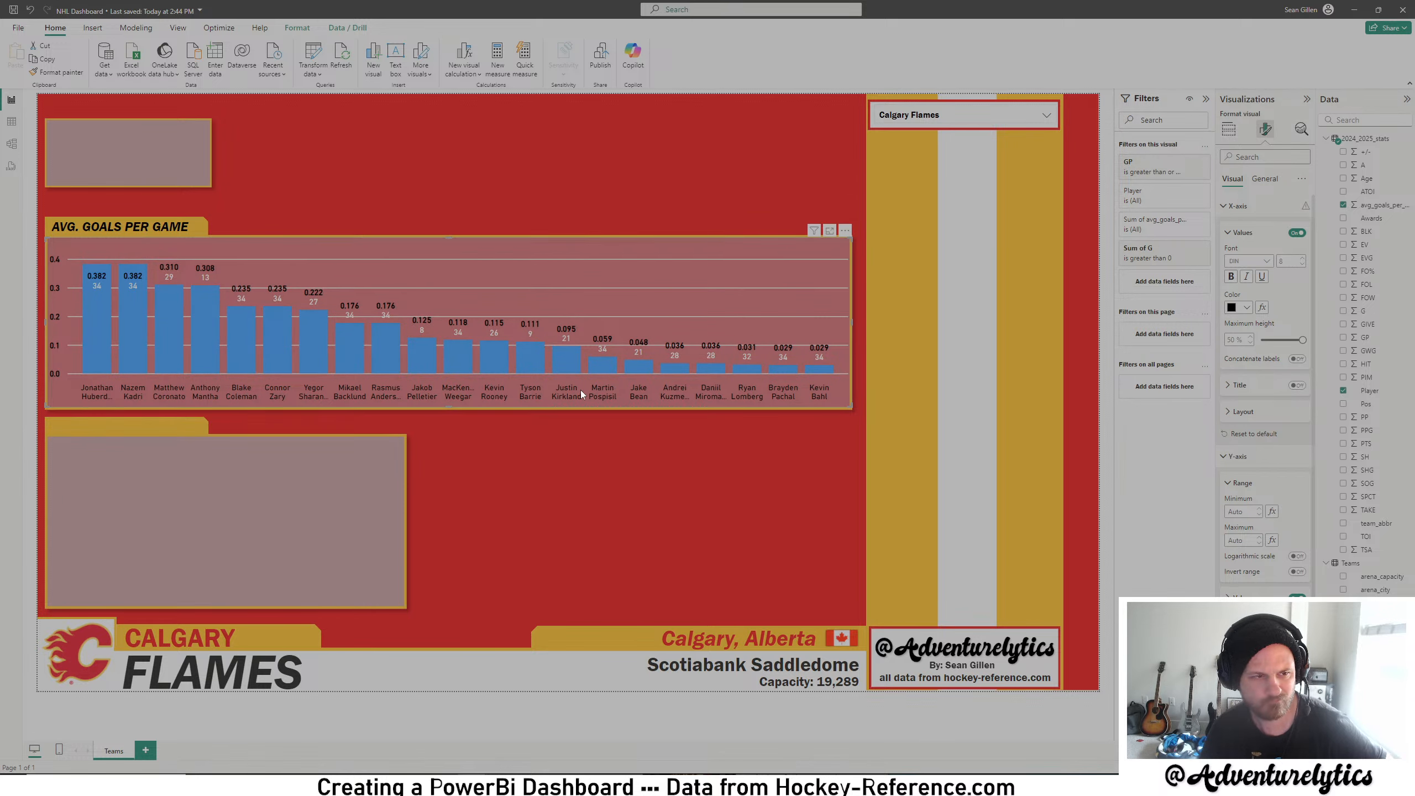
mouse_move(447, 413)
mouse_down()
mouse_move(429, 546)
mouse_move(471, 410)
mouse_up()
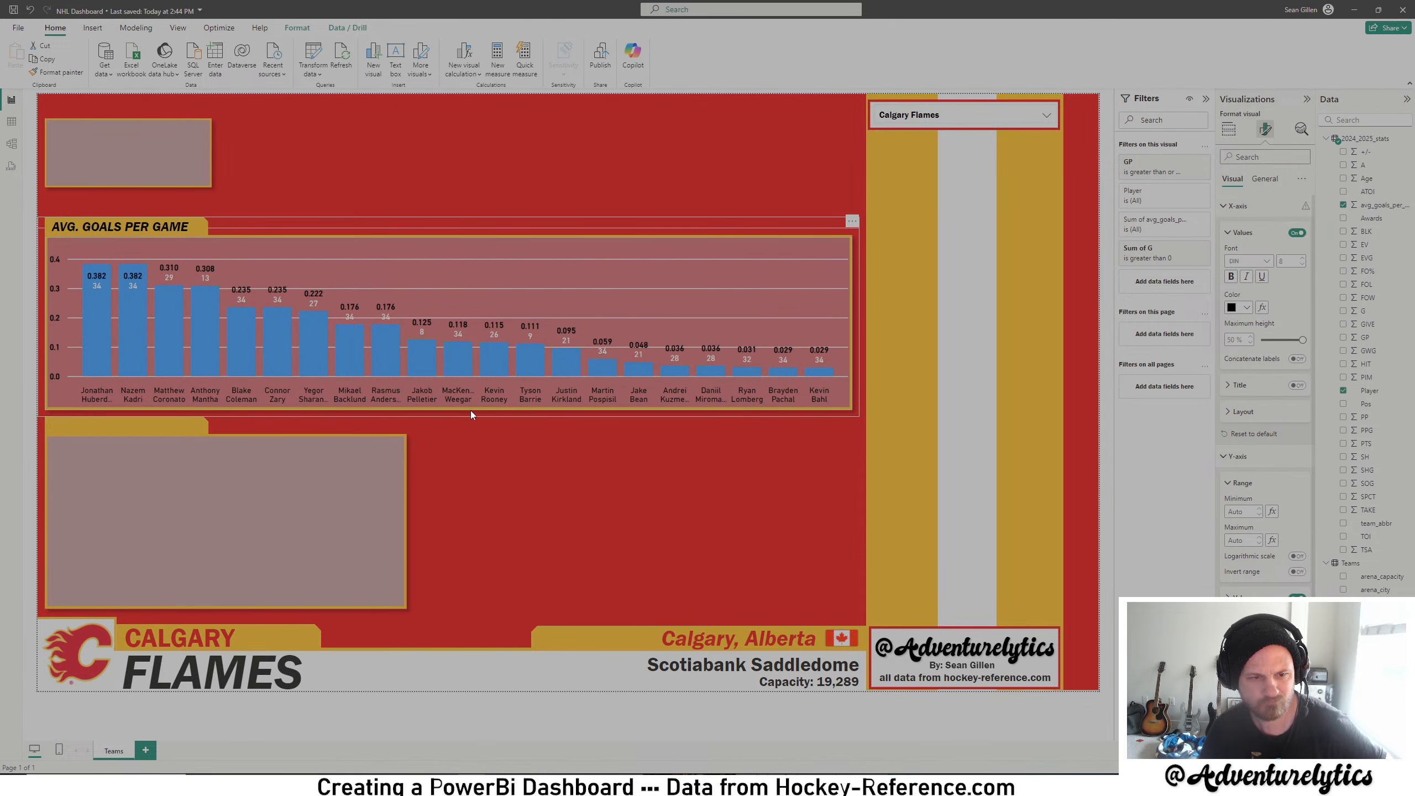
- Check the resized goals chart for the Sabres, Ducks, Bruins and Flames using the team slicer
click(1046, 115)
click(930, 165)
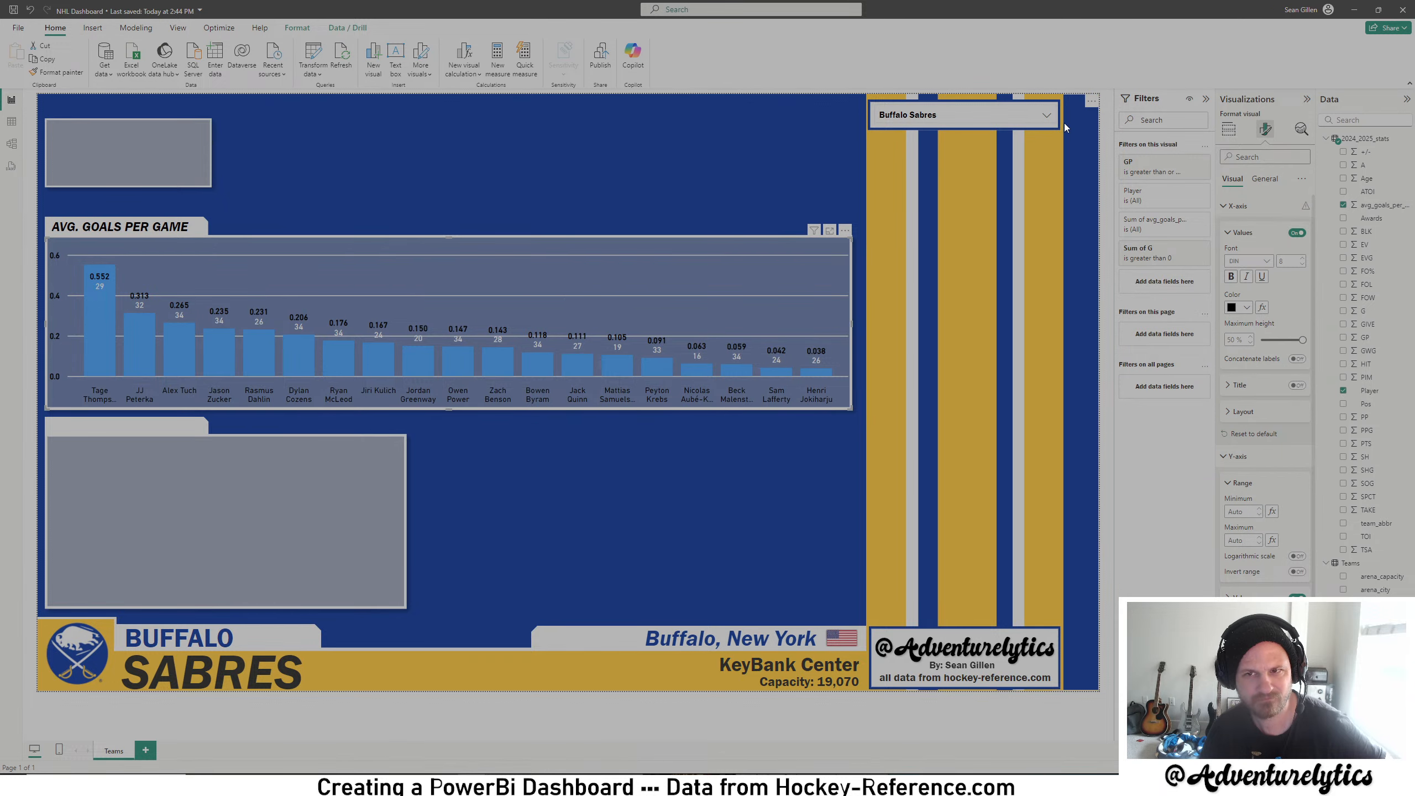
click(1046, 115)
click(920, 139)
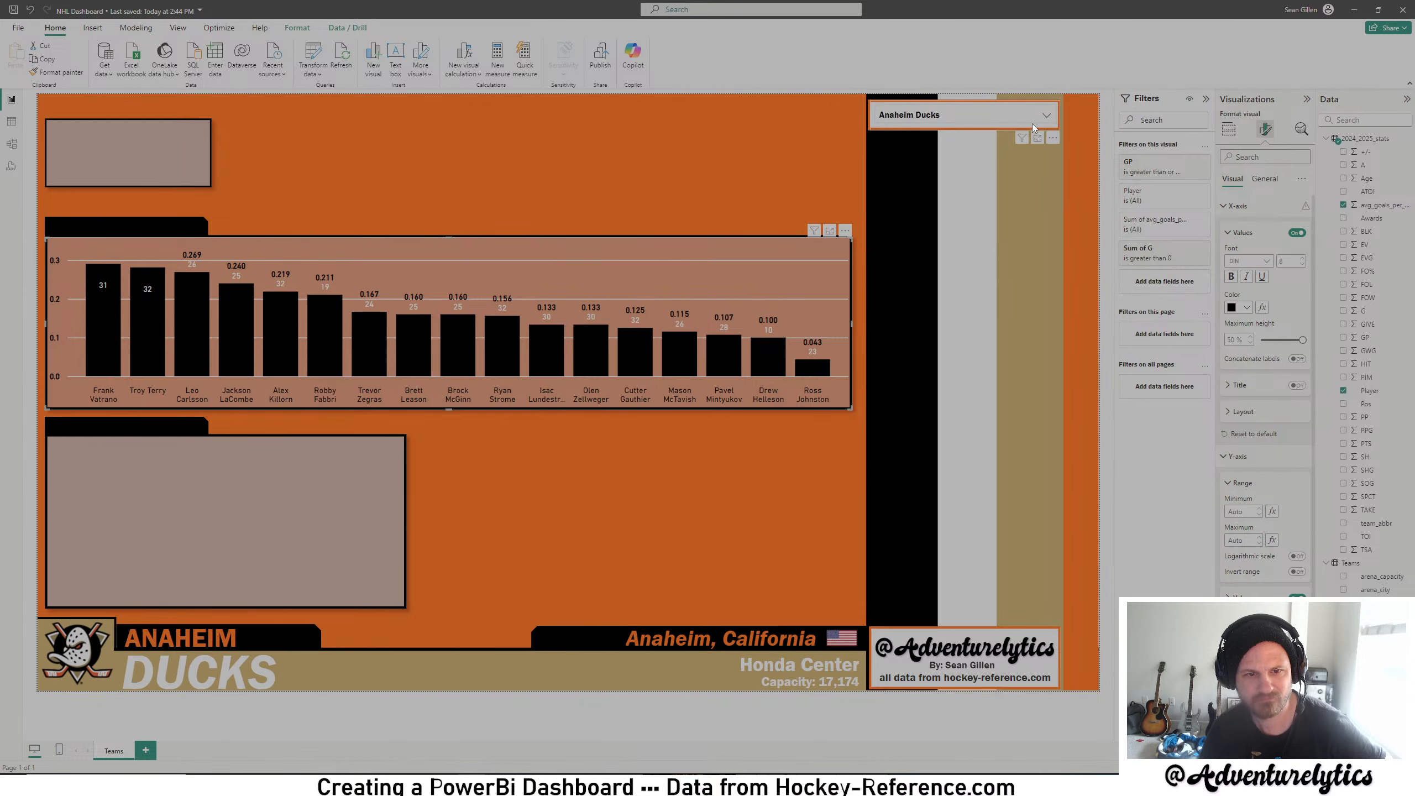
click(1032, 122)
click(939, 154)
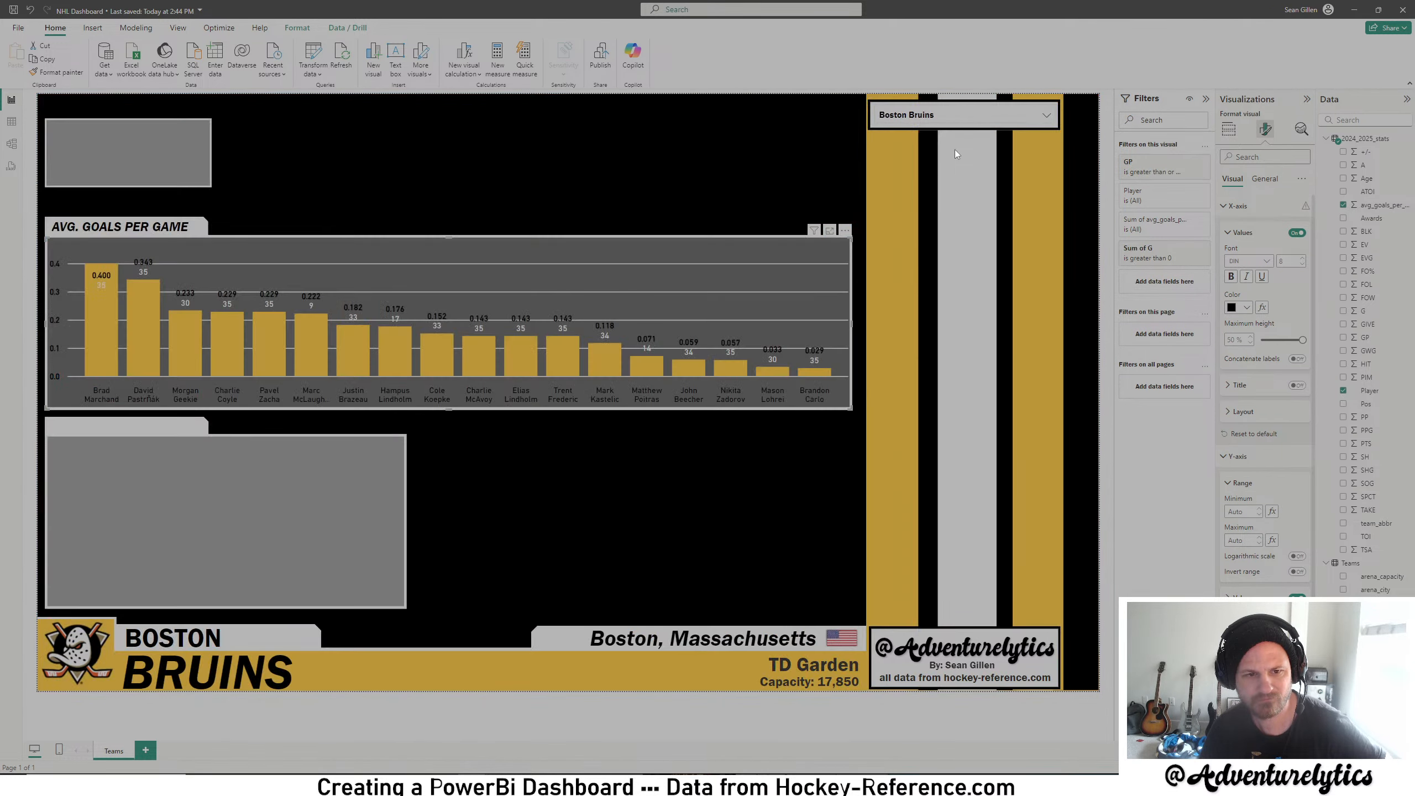
click(1055, 122)
click(929, 177)
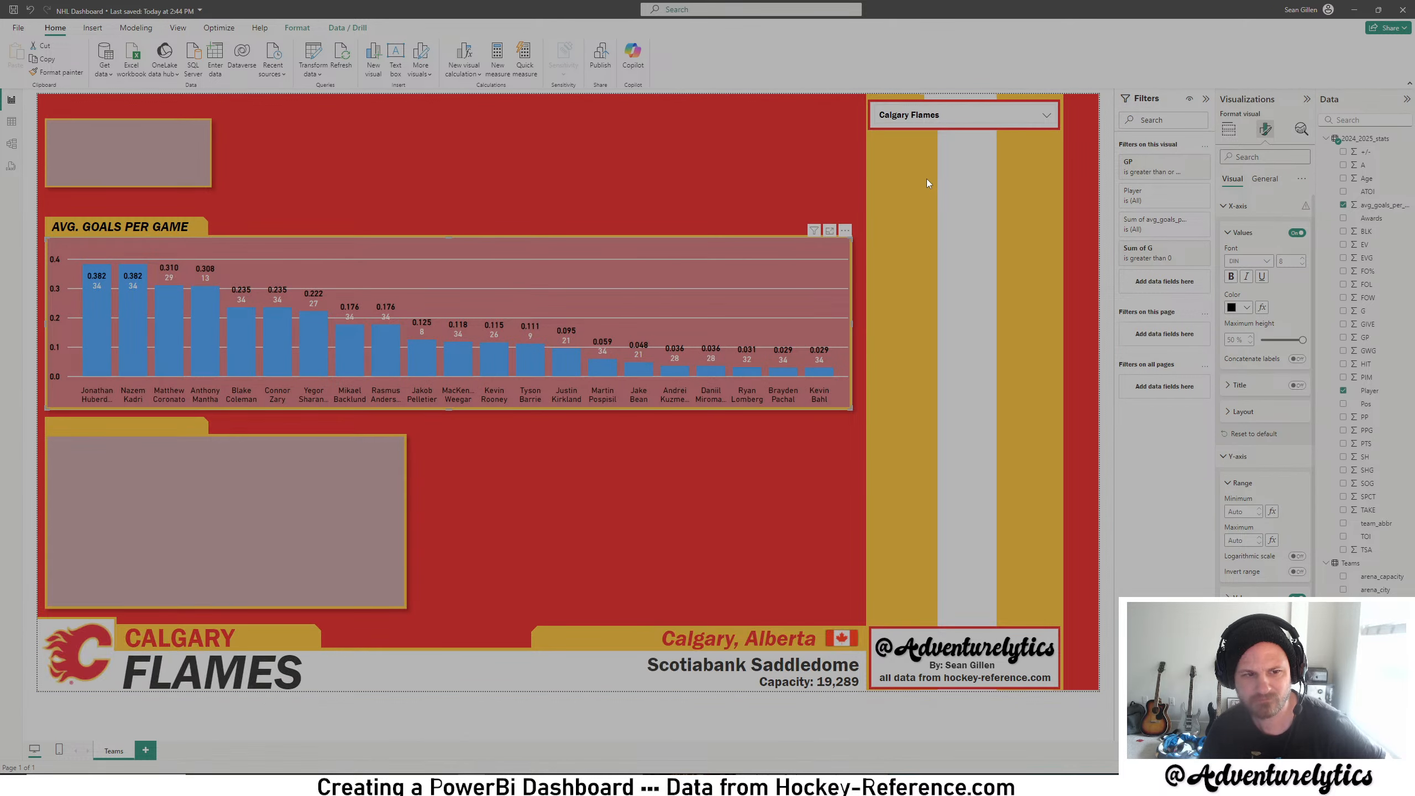
- Preview the average goals per game chart with its data labels turned off
scroll(1285, 585, down, 2)
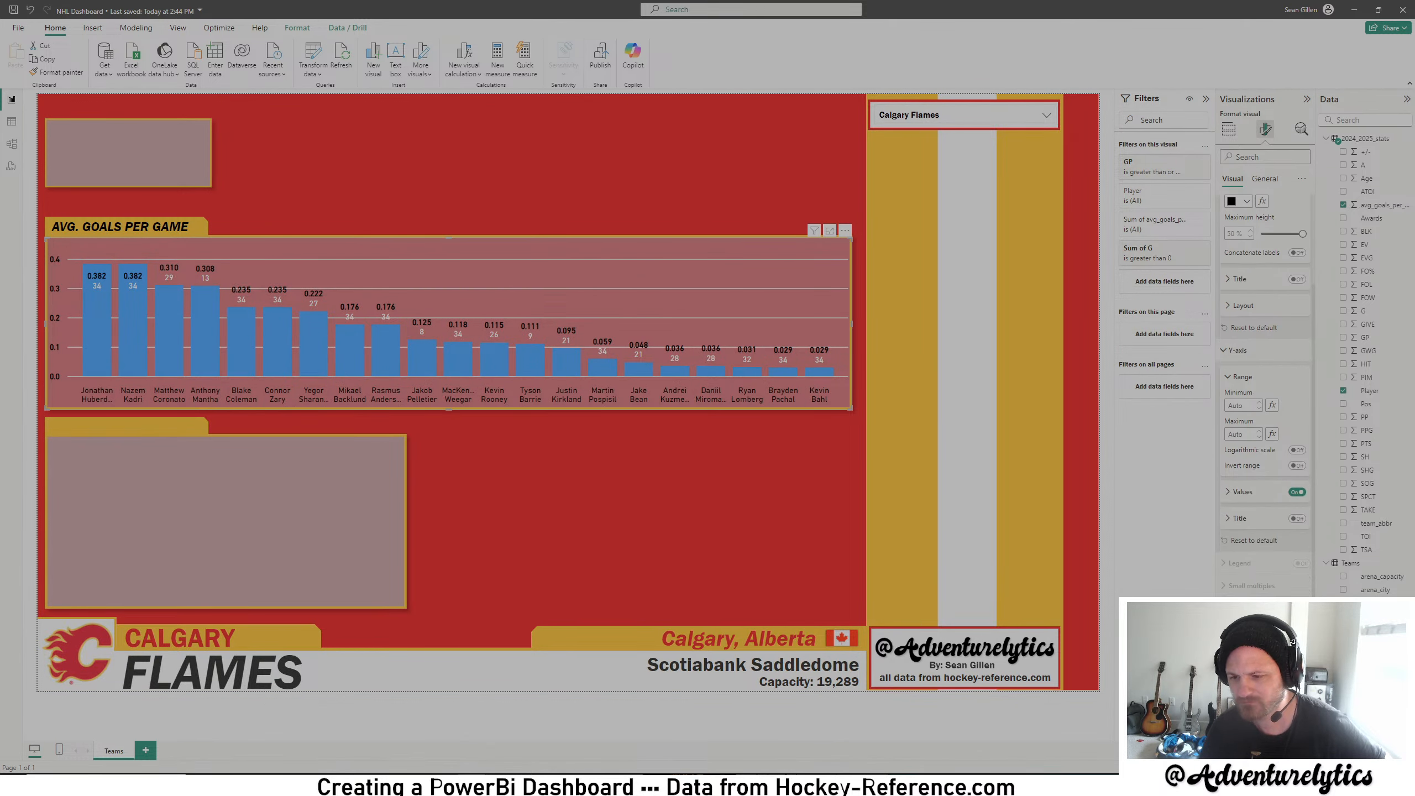
click(1297, 677)
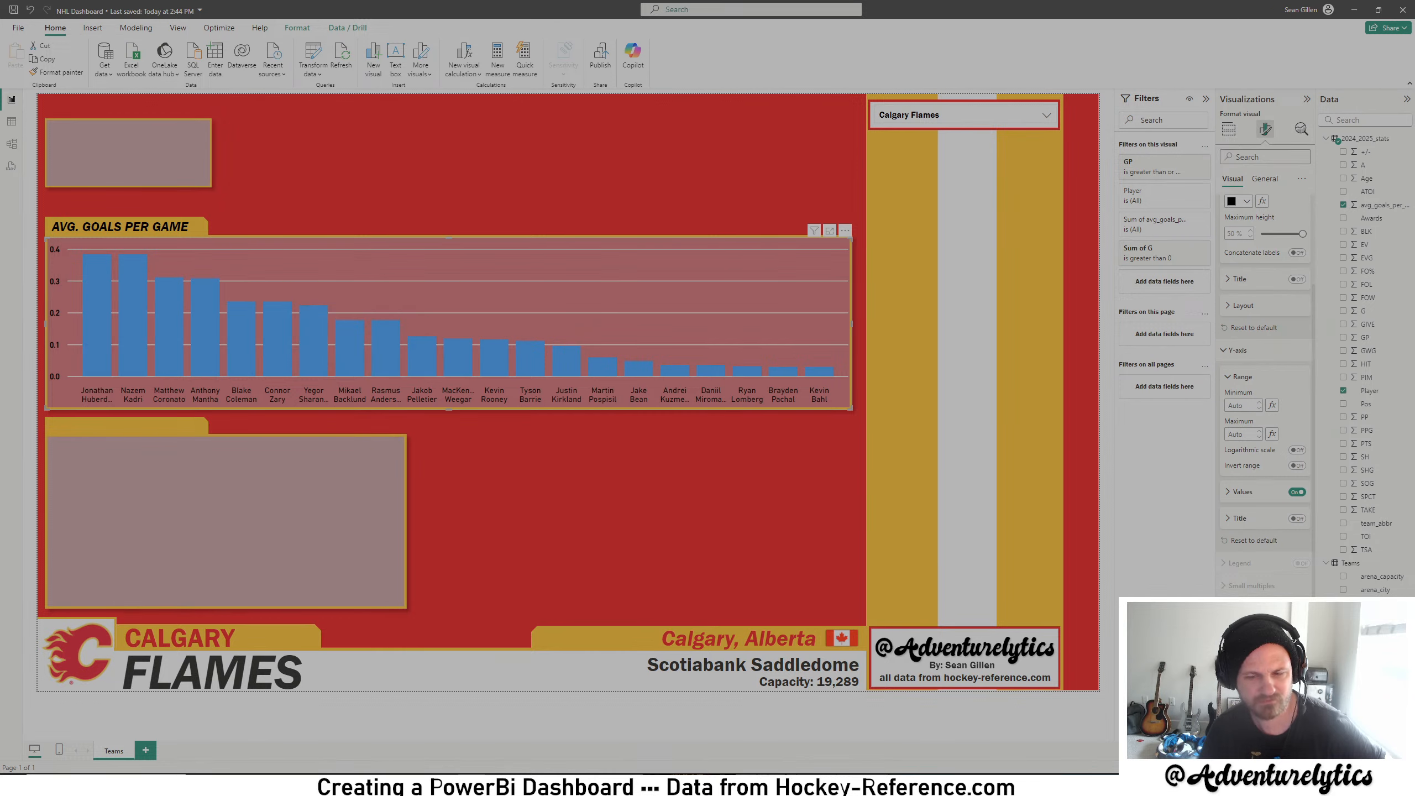
click(1300, 677)
- Turn off the goals chart's data label details and preview the data label title and background
scroll(1265, 391, down, 6)
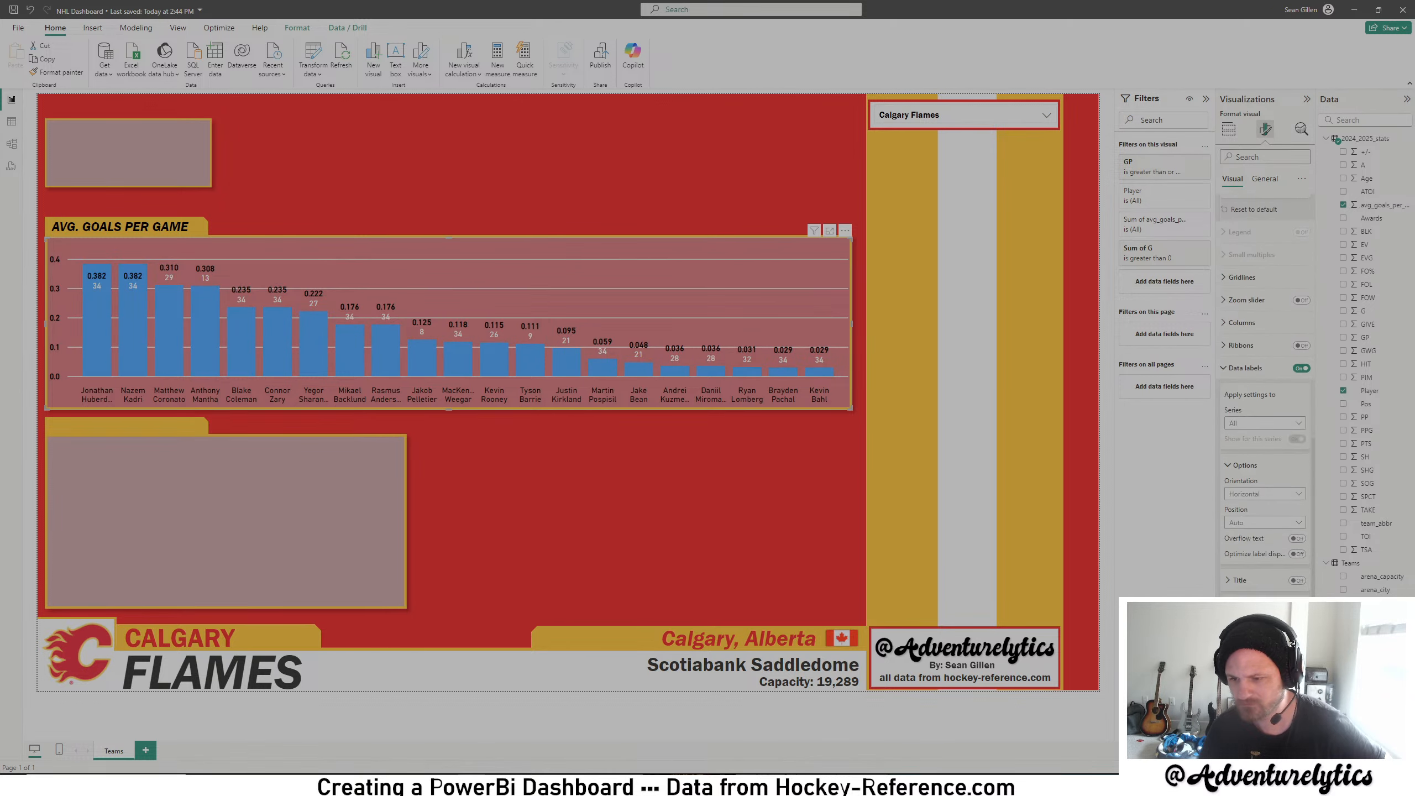
click(1297, 623)
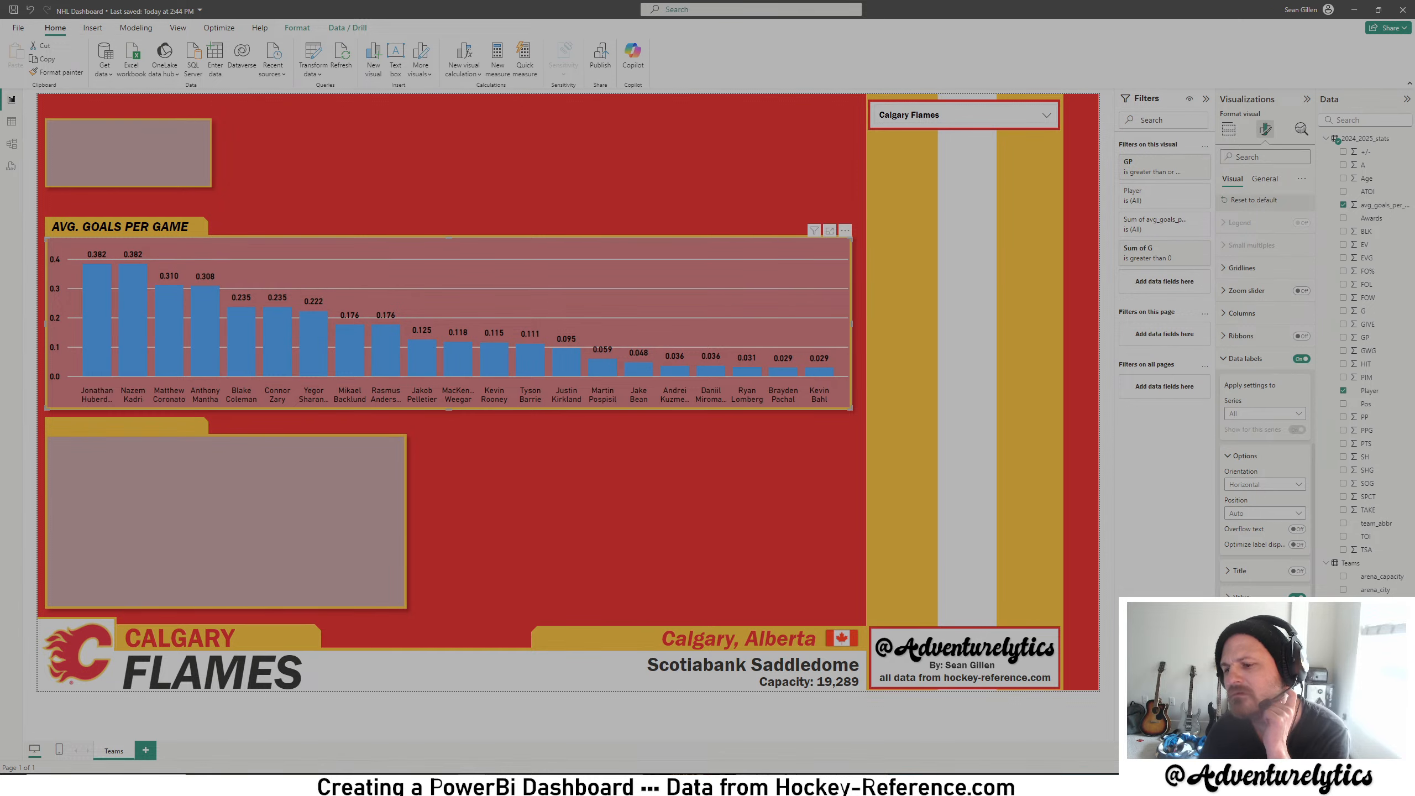
click(1299, 576)
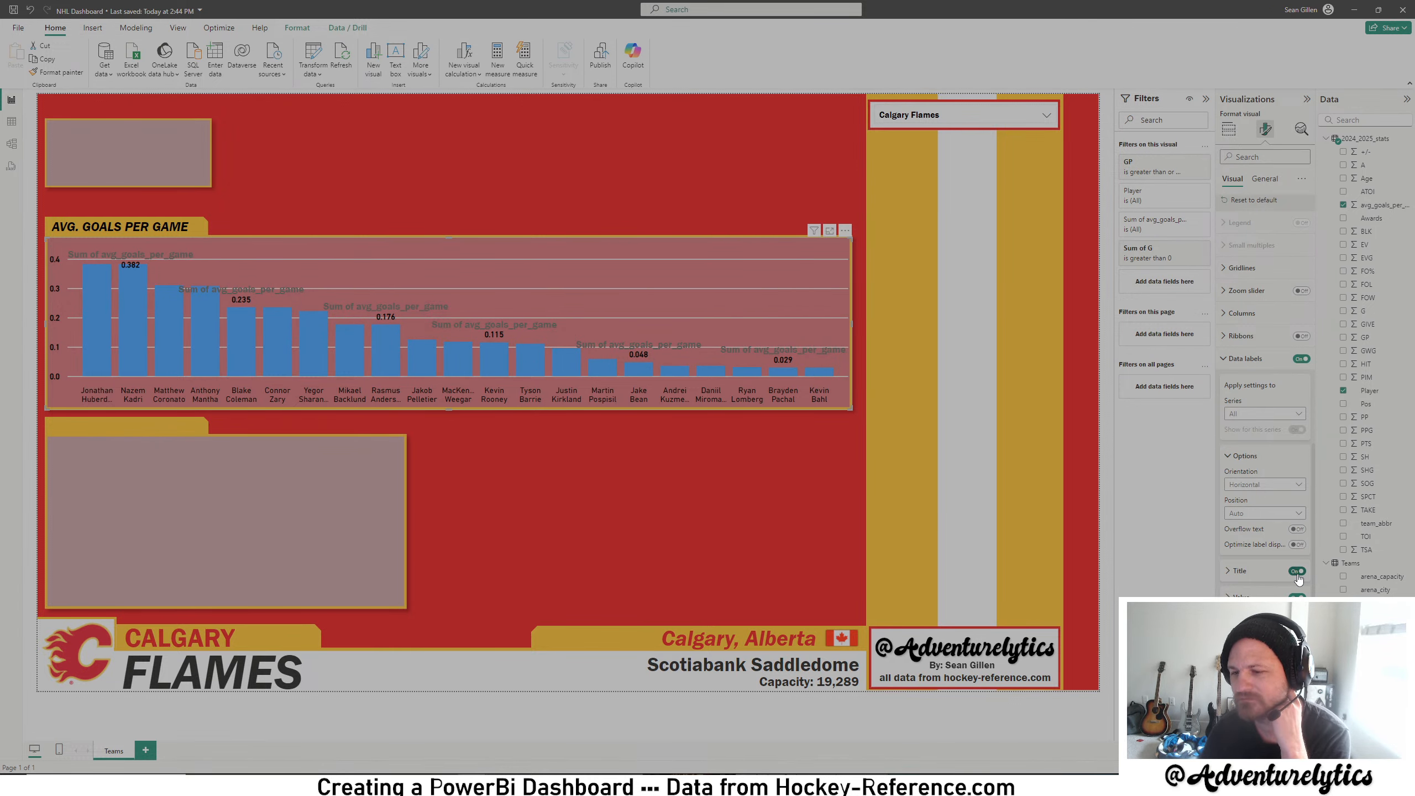
click(1294, 571)
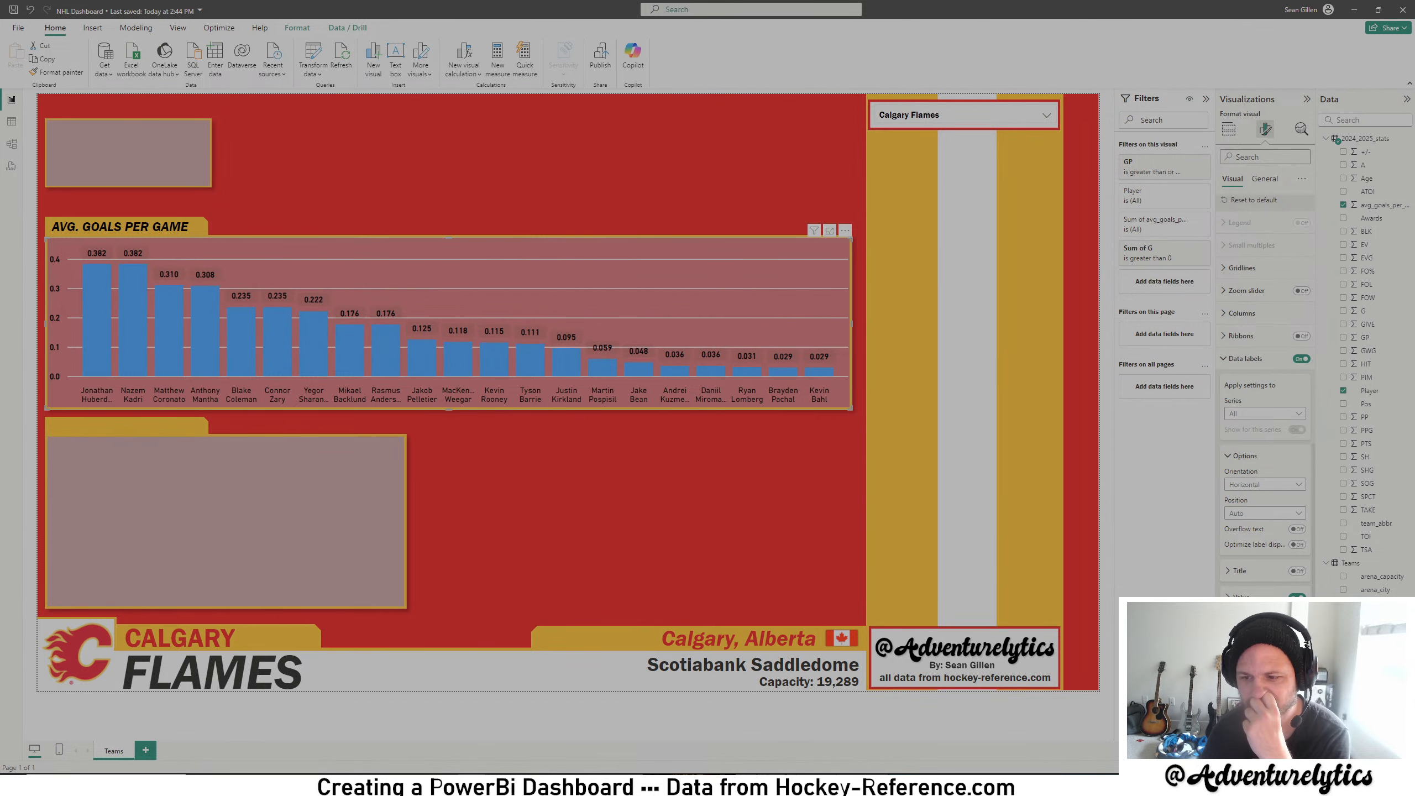
scroll(1265, 390, down, 1)
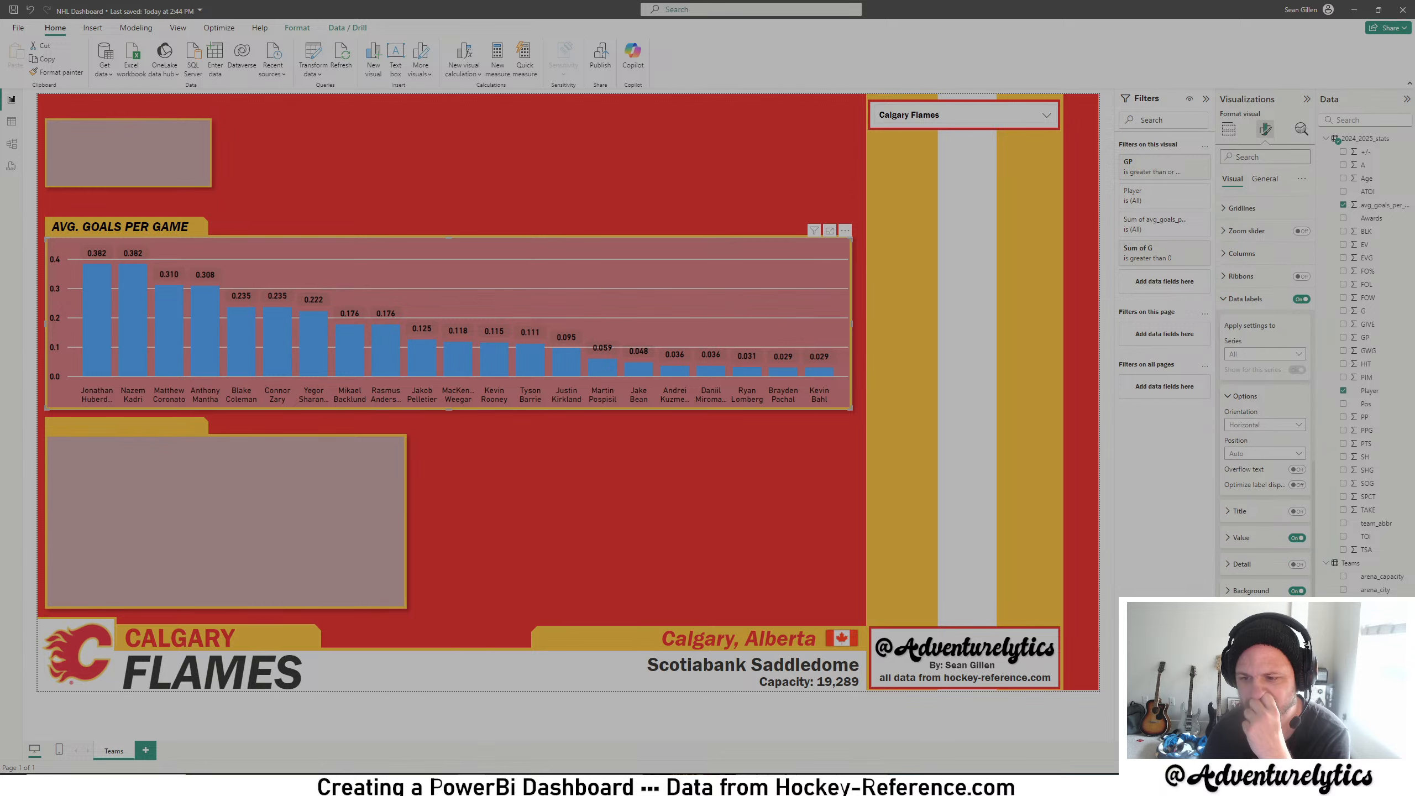
scroll(1265, 390, up, 1)
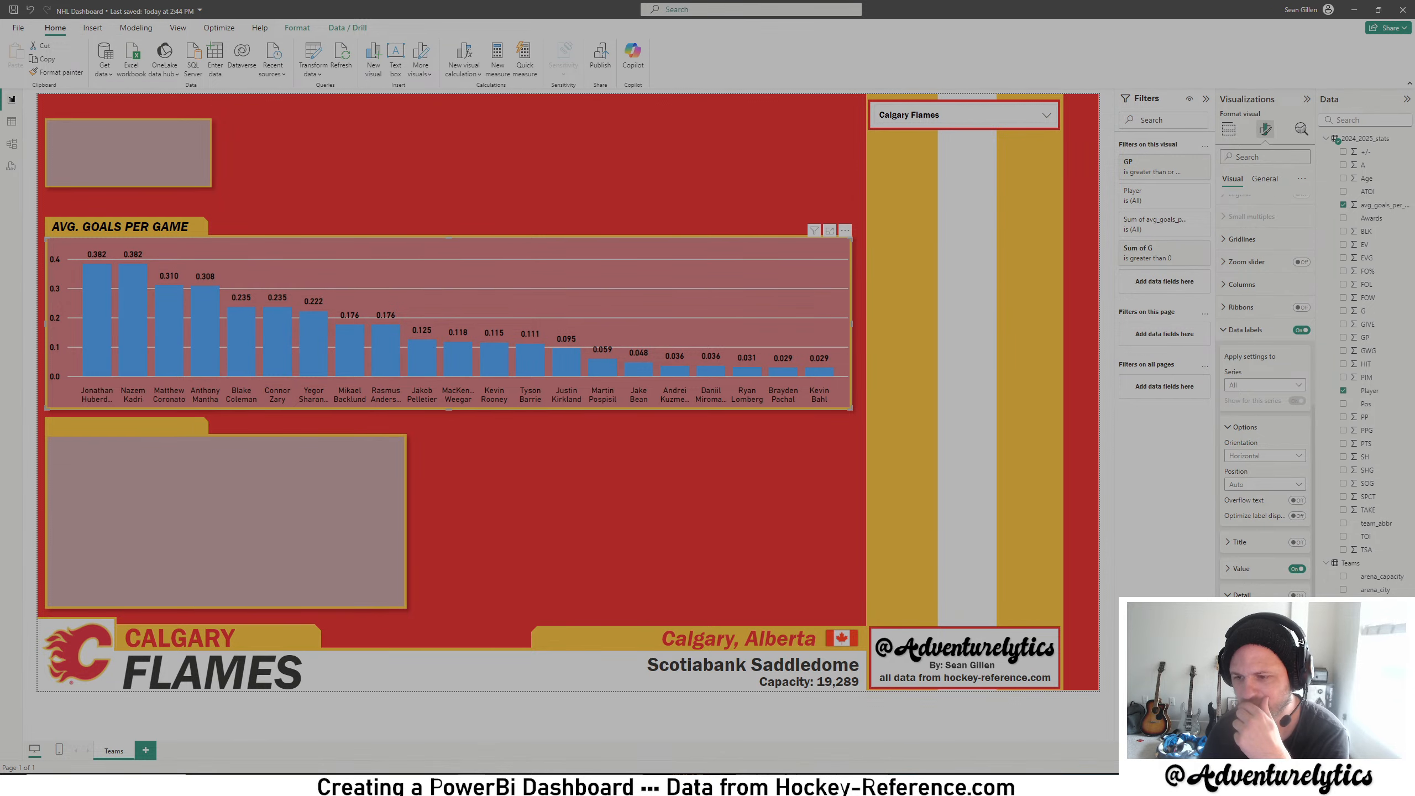
- Restore the data label details on the goals chart beside each value, trying G as the field before setting it to GP
click(1294, 594)
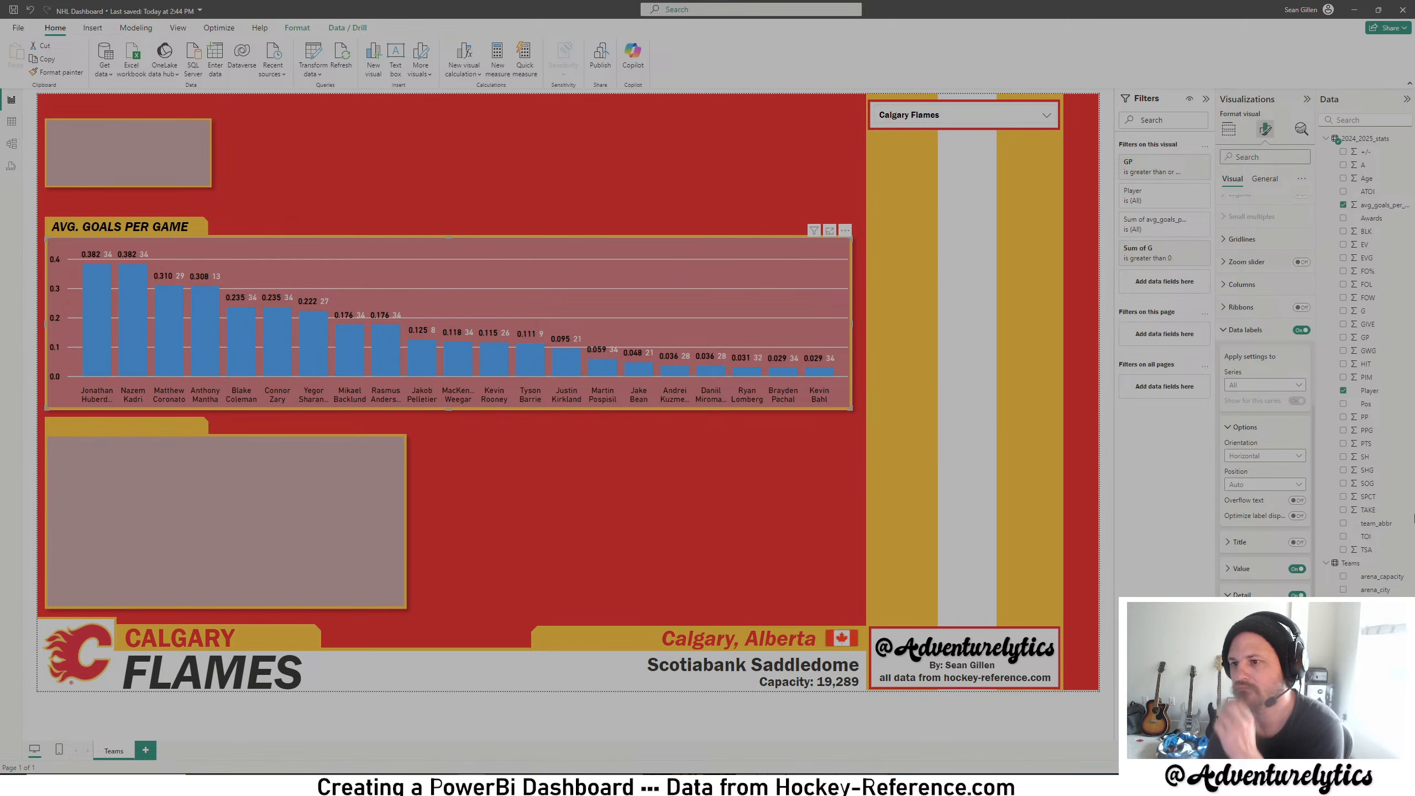
drag(1363, 311, 1243, 653)
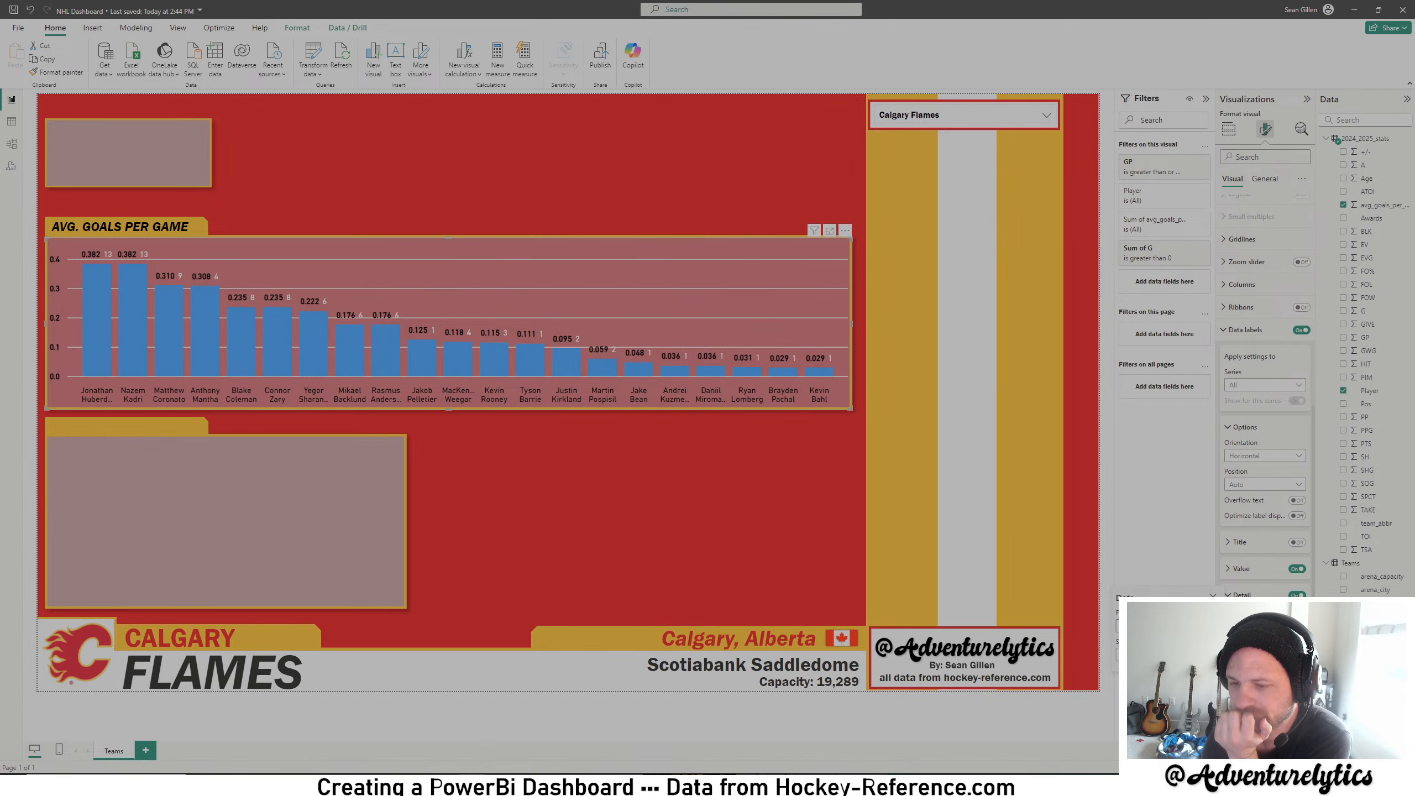
click(1168, 625)
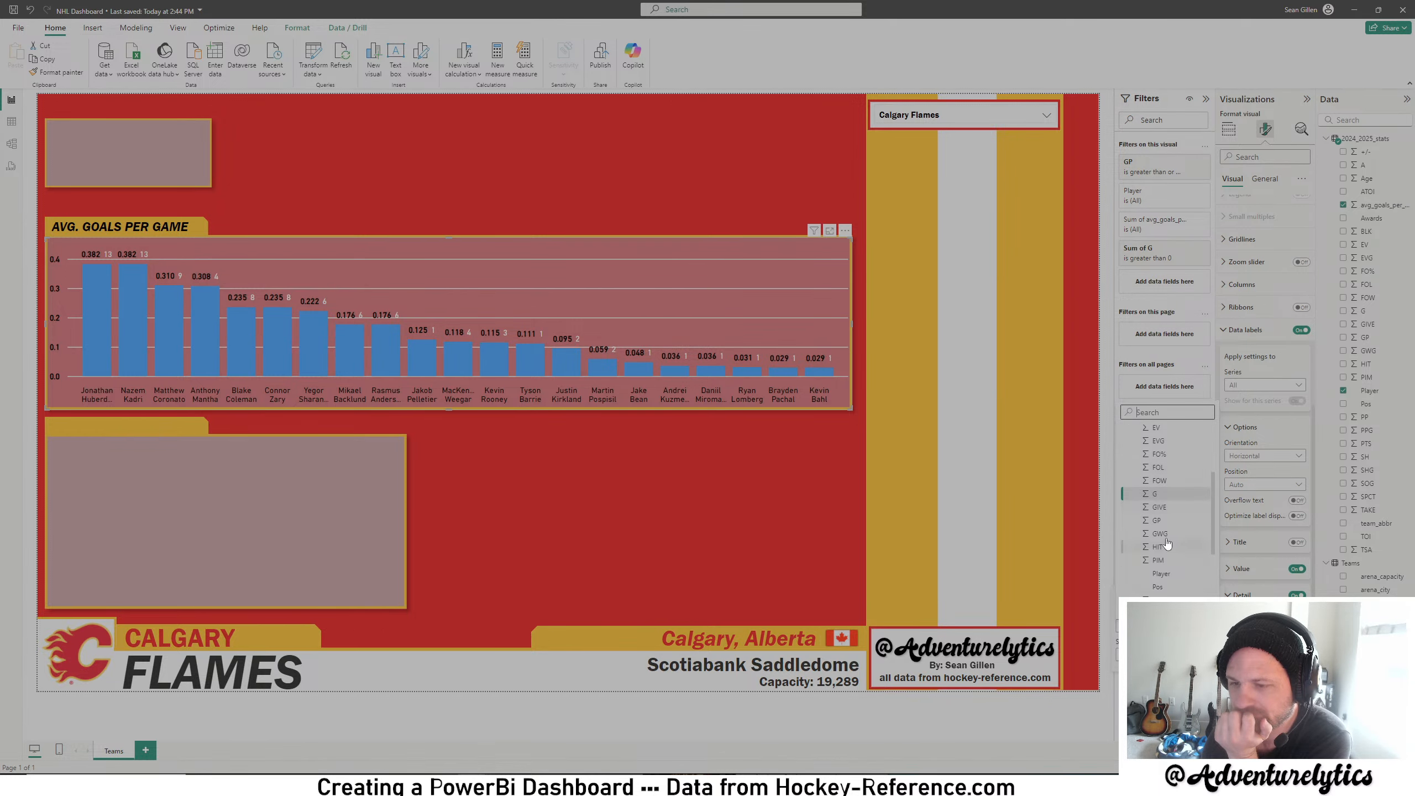
click(1165, 518)
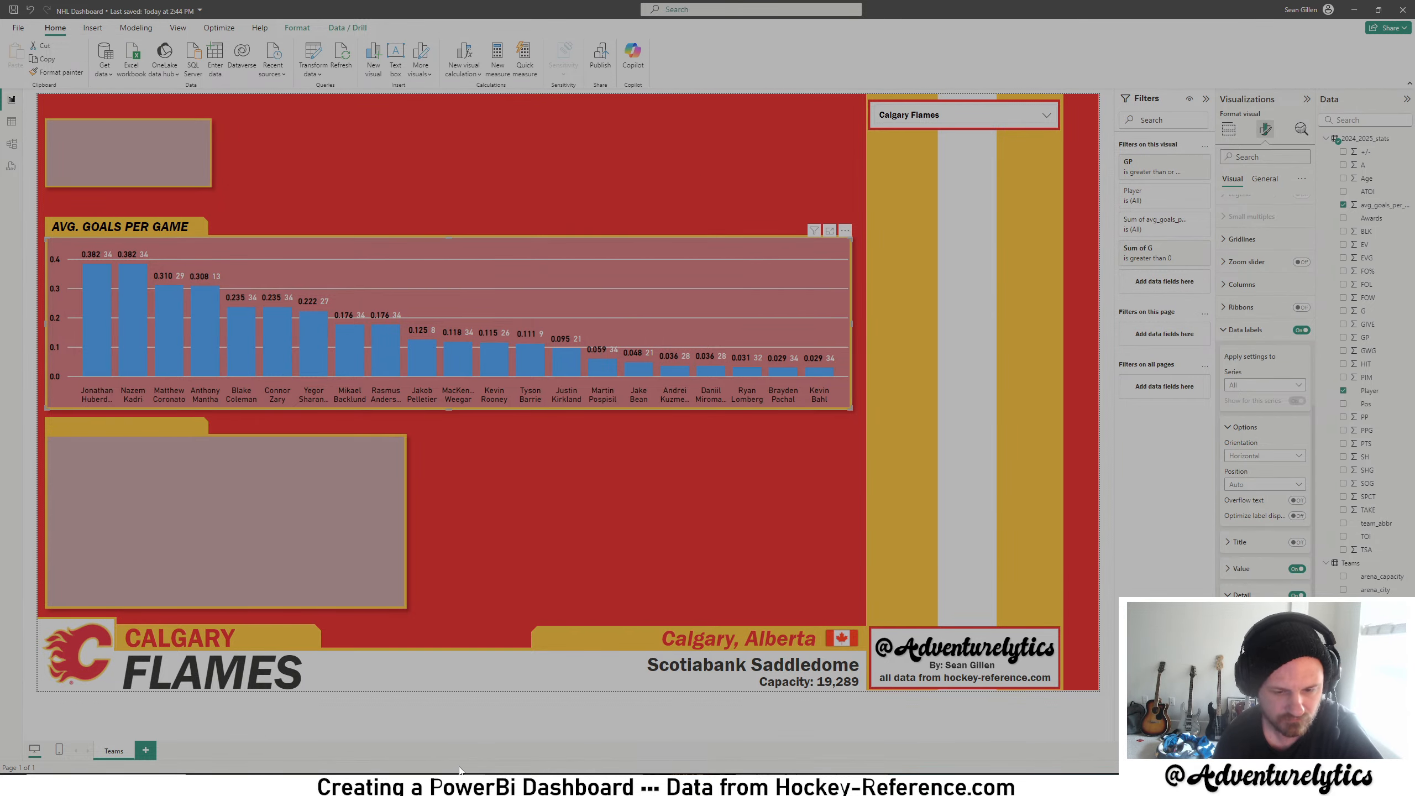
click(718, 784)
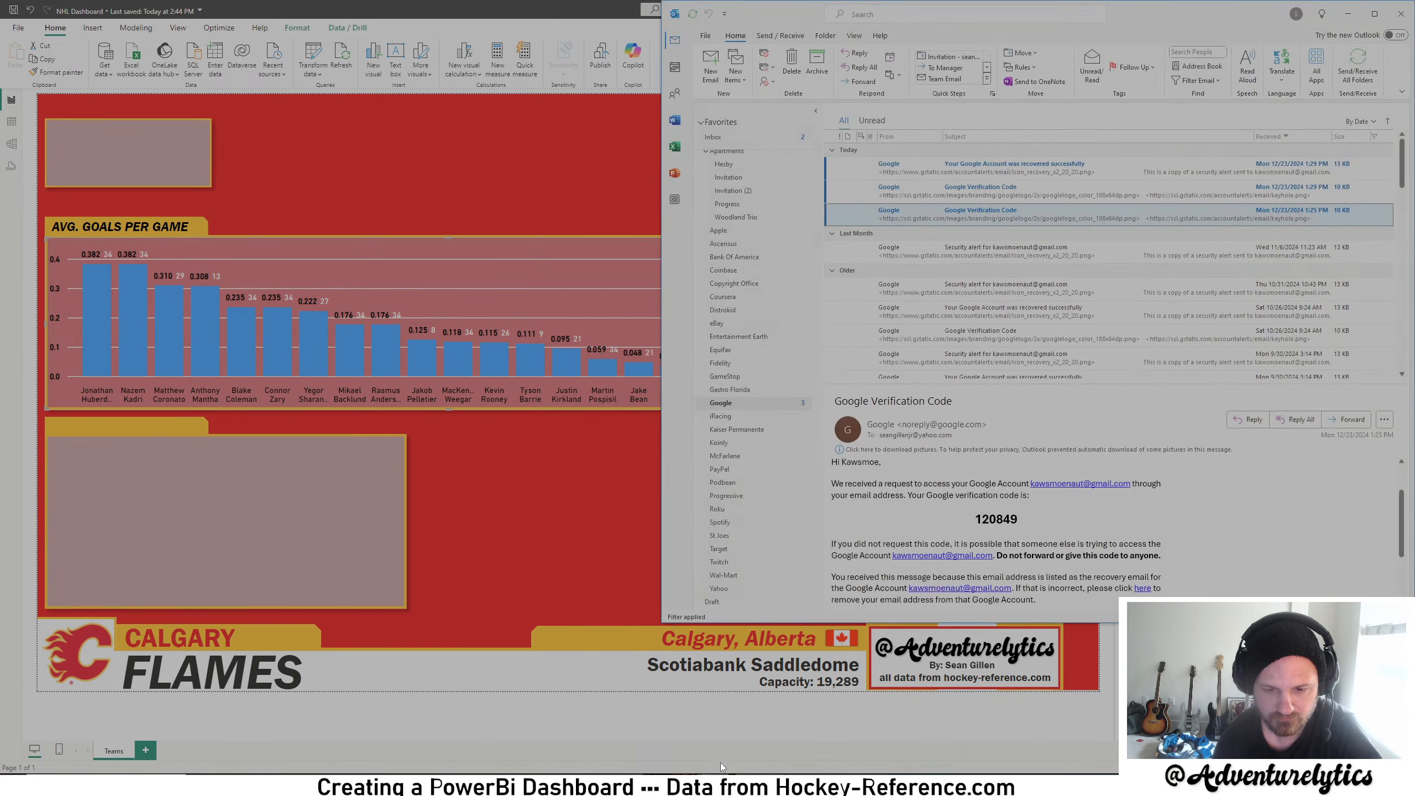
click(1032, 197)
click(1052, 167)
click(1349, 14)
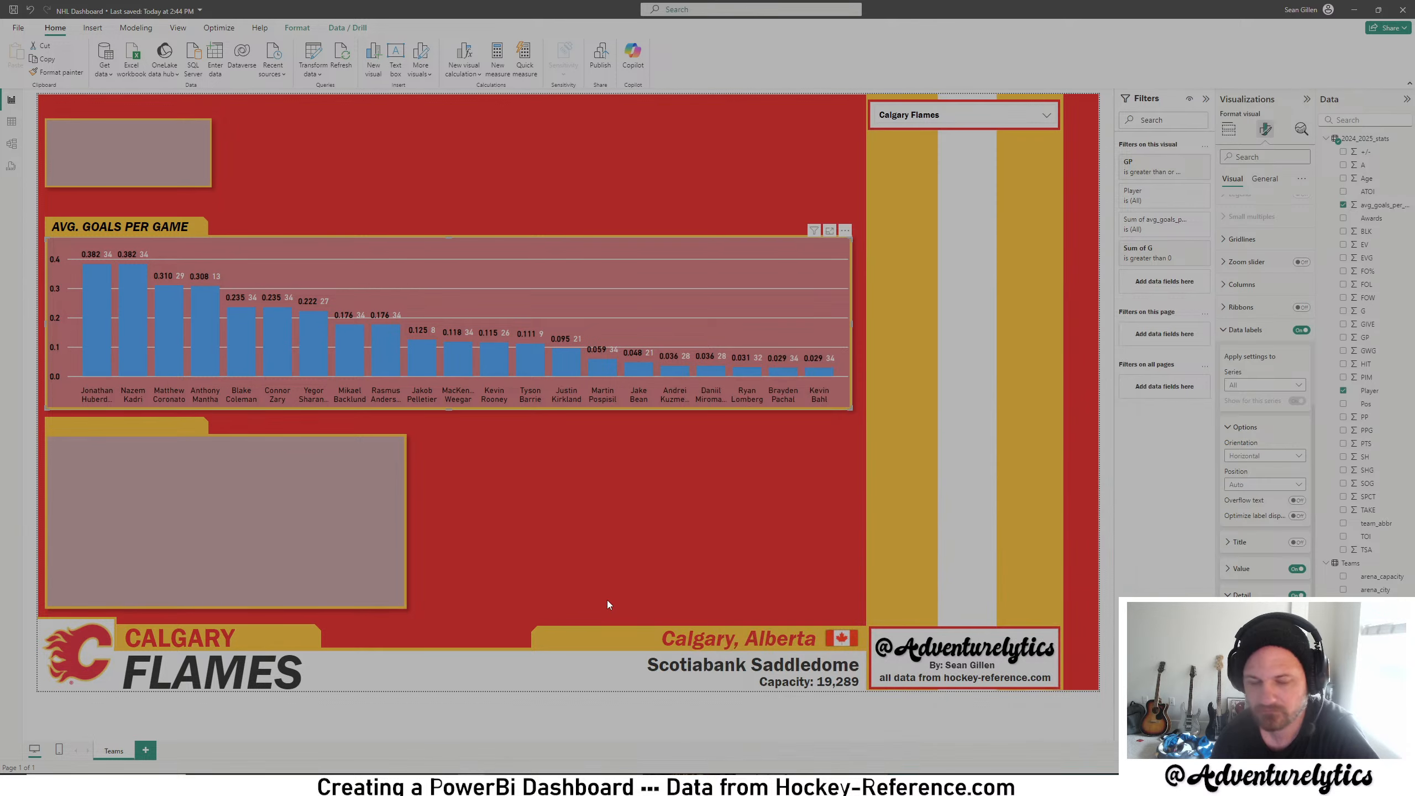
click(391, 784)
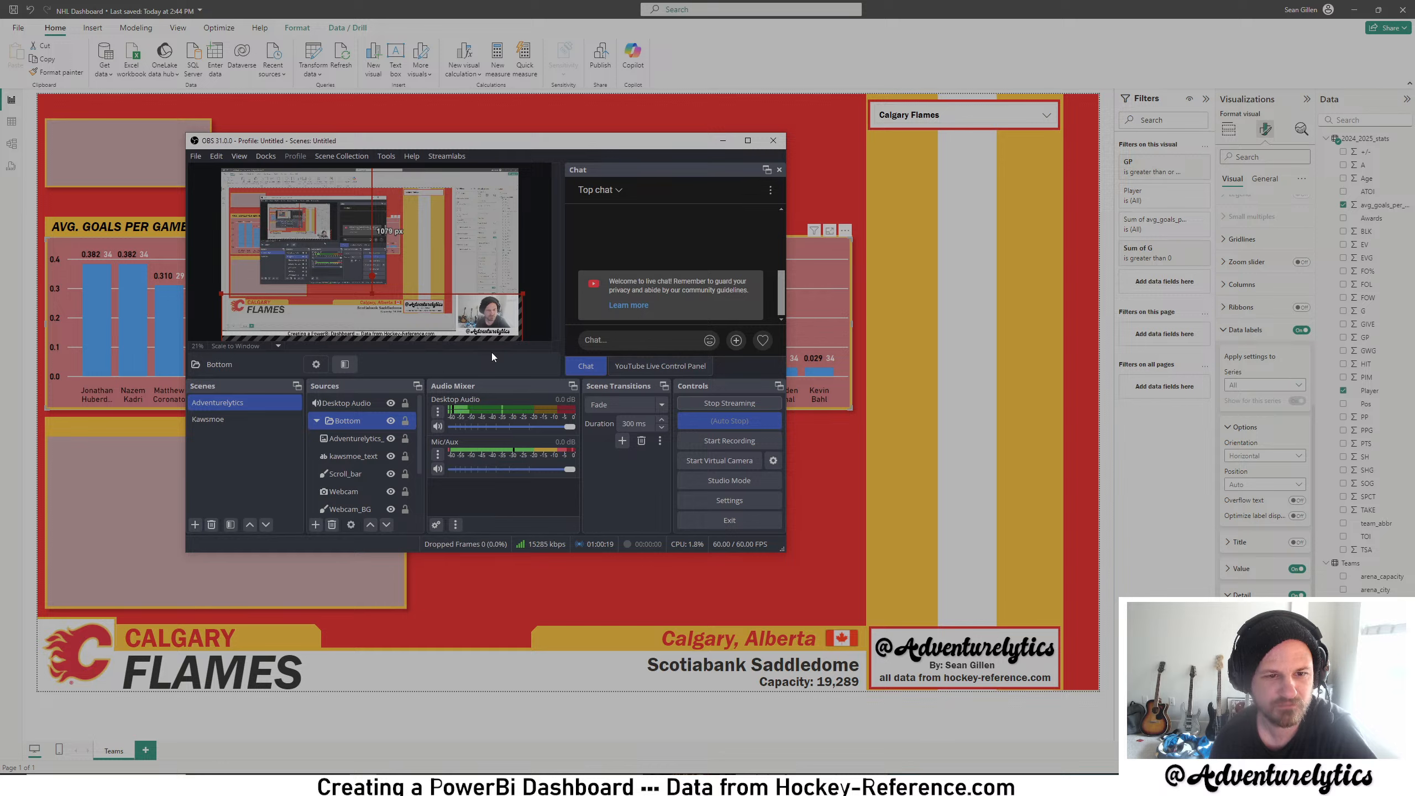
click(713, 403)
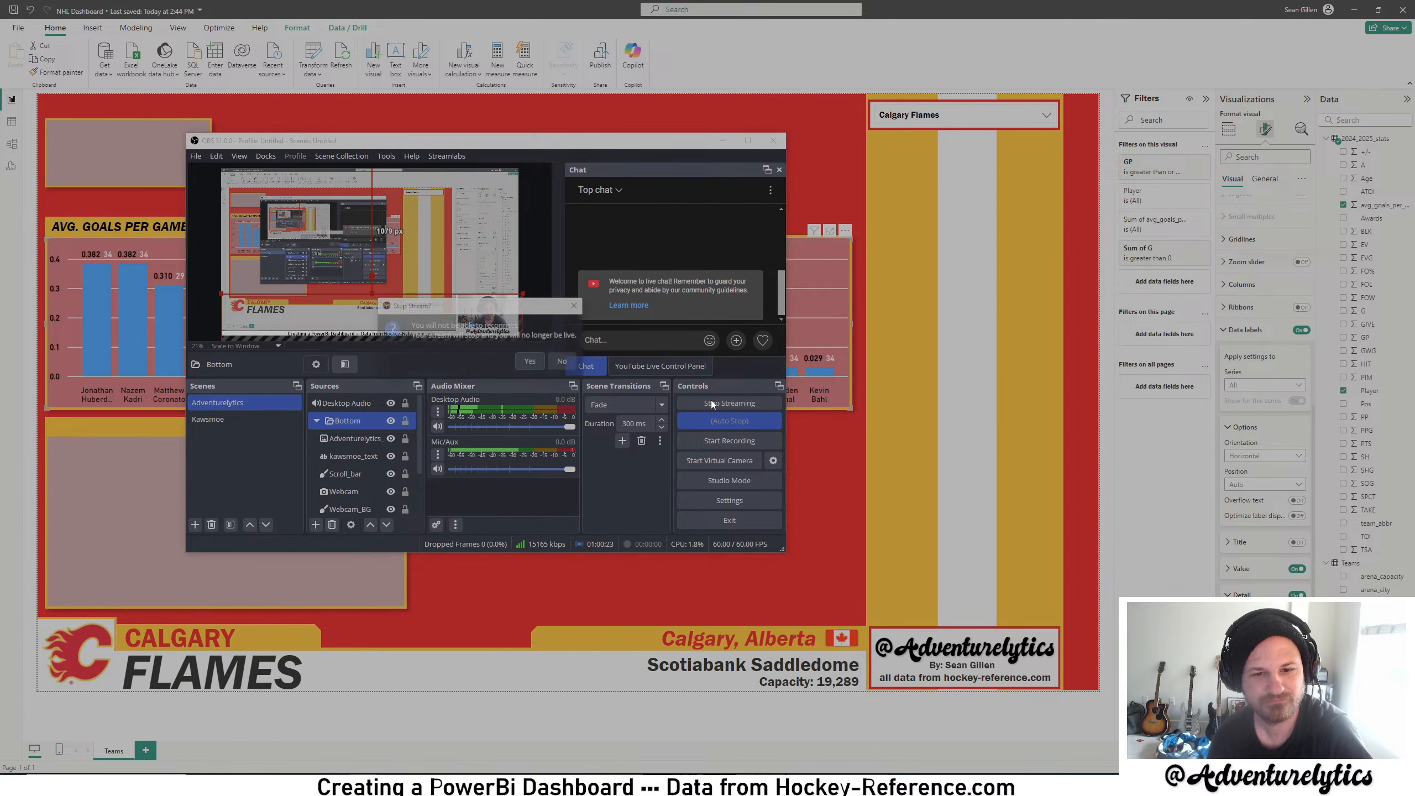